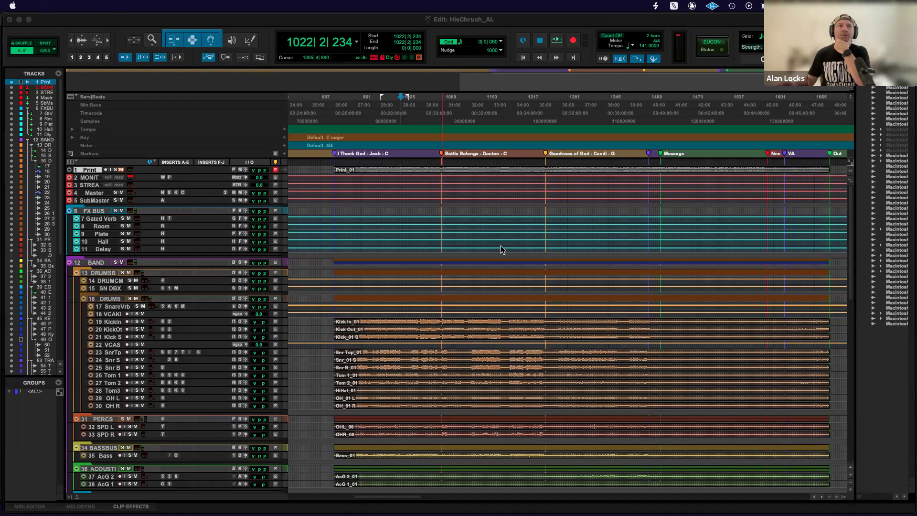
Look through all the tracks in the Edit window, from the Print track down to the Guide track.
{"action": "scroll", "coordinate": [434, 247], "scroll_direction": "down", "scroll_amount": 15}
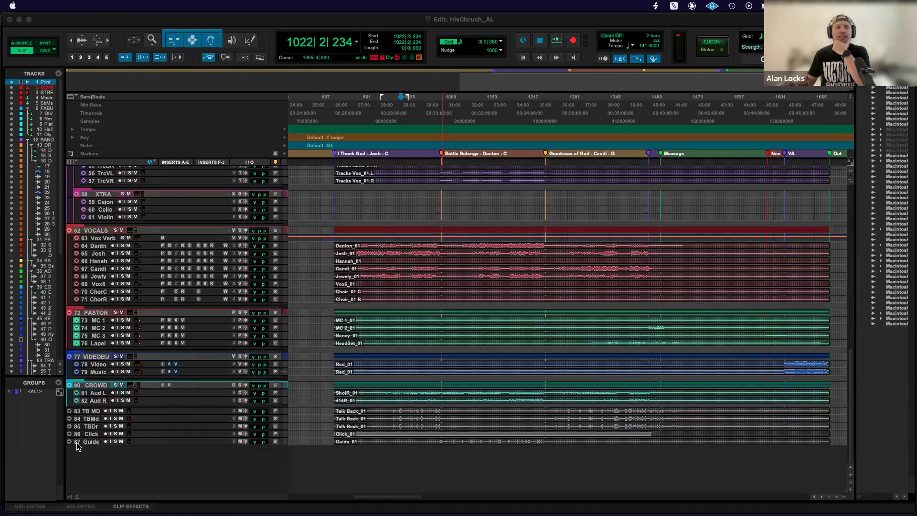
{"action": "scroll", "coordinate": [163, 419], "scroll_direction": "up", "scroll_amount": 10}
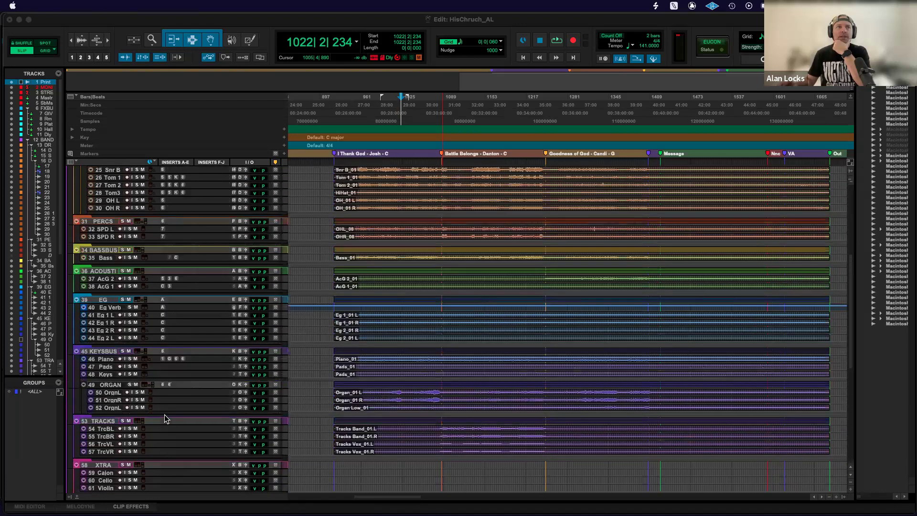
{"action": "scroll", "coordinate": [164, 418], "scroll_direction": "down", "scroll_amount": 10}
{"action": "scroll", "coordinate": [164, 419], "scroll_direction": "up", "scroll_amount": 10}
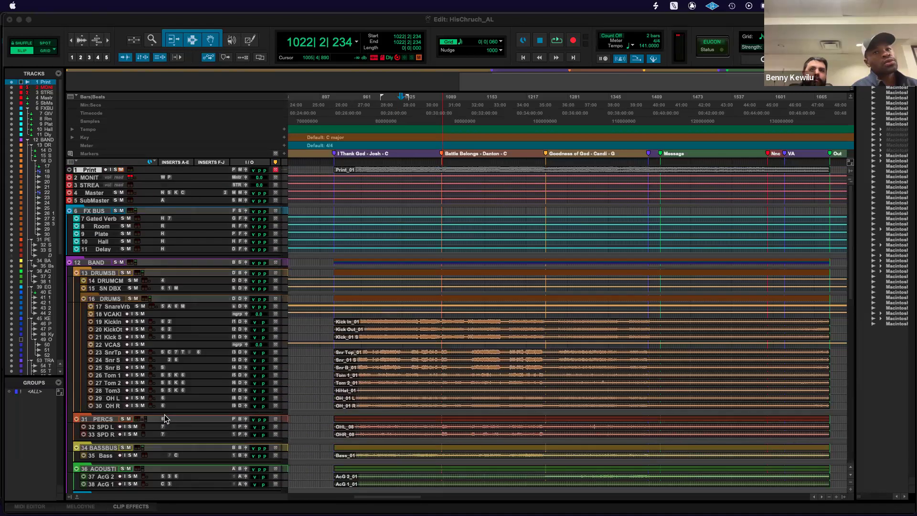
Show the Mix window and review the channel strips from Print across the band, vocal and pastor channels.
{"action": "left_click", "coordinate": [258, 22]}
{"action": "key", "text": "super+equal"}
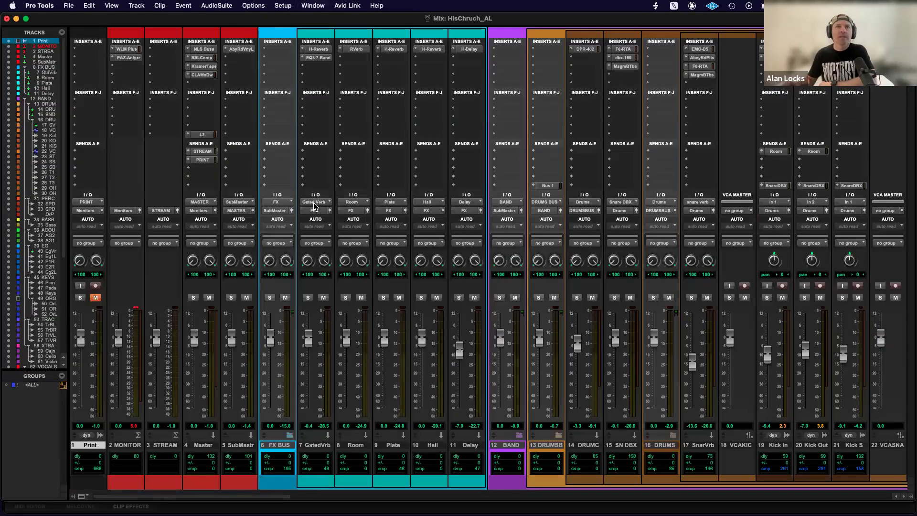
{"action": "scroll", "coordinate": [319, 205], "scroll_direction": "right", "scroll_amount": 15}
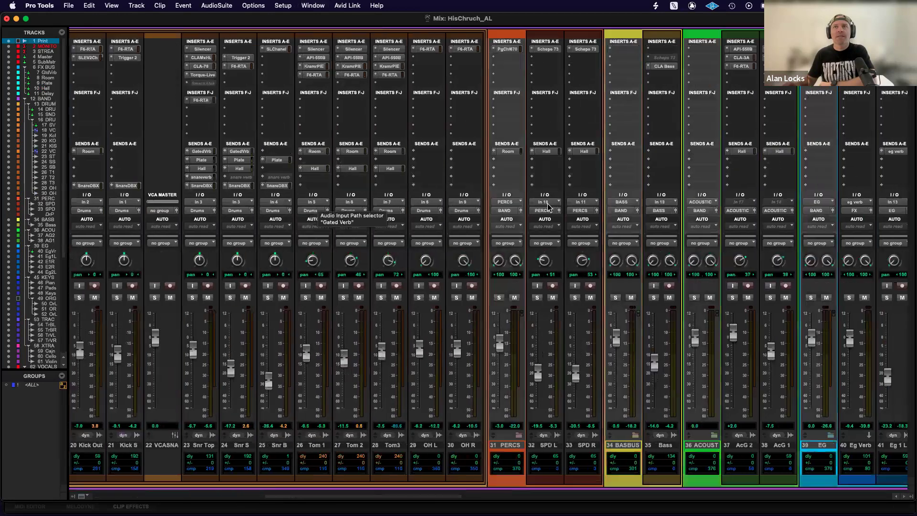
{"action": "scroll", "coordinate": [594, 204], "scroll_direction": "right", "scroll_amount": 8}
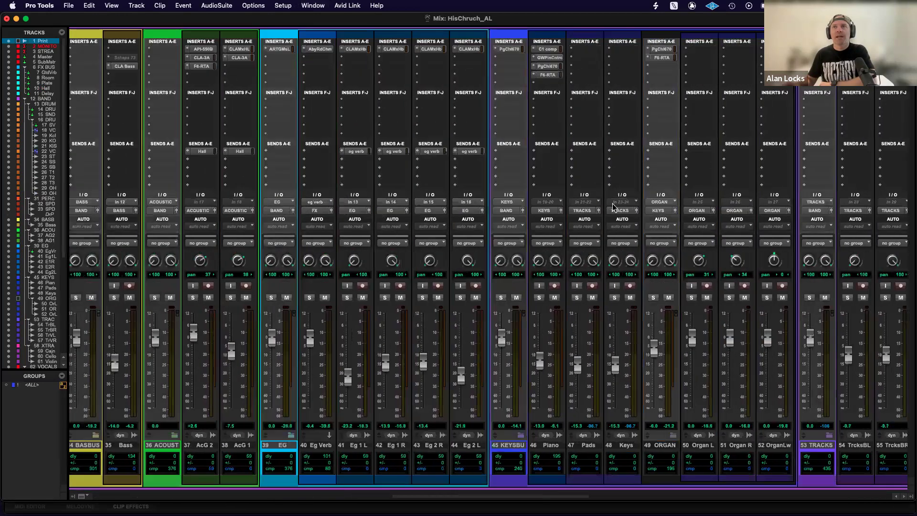
{"action": "scroll", "coordinate": [612, 204], "scroll_direction": "right", "scroll_amount": 4}
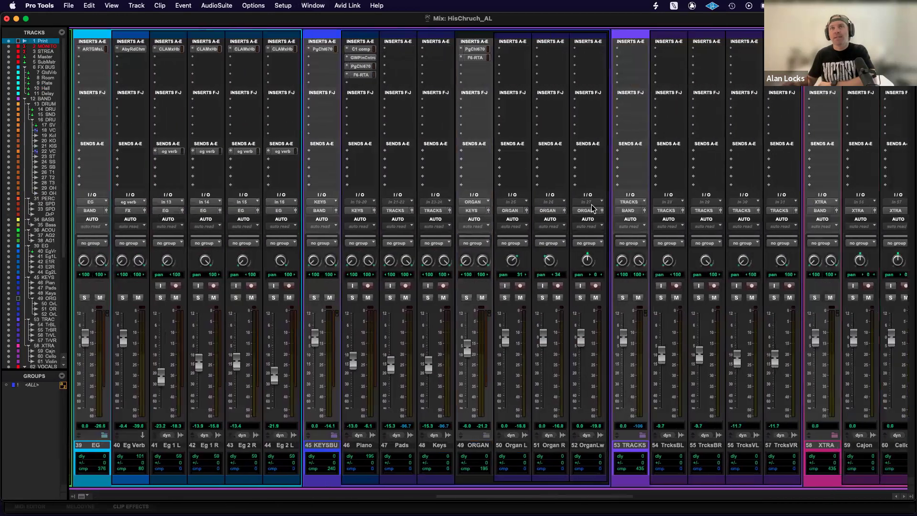
{"action": "scroll", "coordinate": [415, 201], "scroll_direction": "left", "scroll_amount": 2}
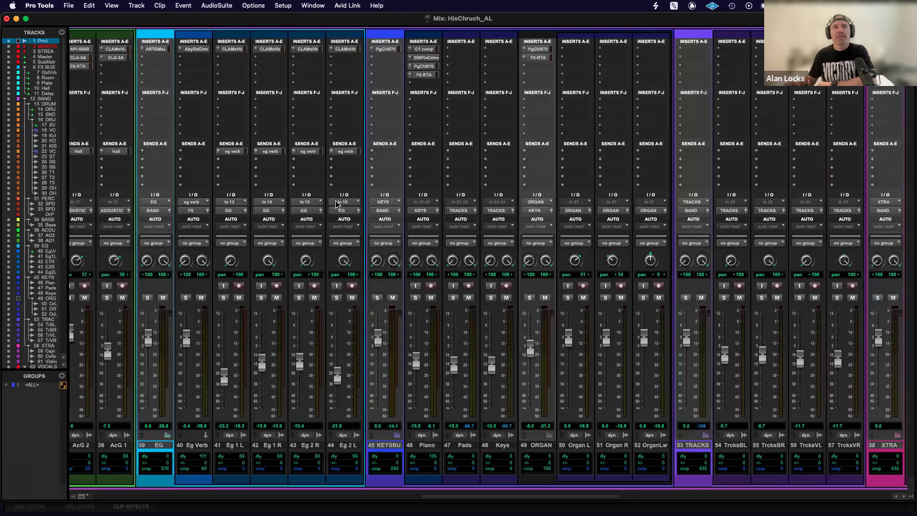
{"action": "scroll", "coordinate": [450, 204], "scroll_direction": "right", "scroll_amount": 10}
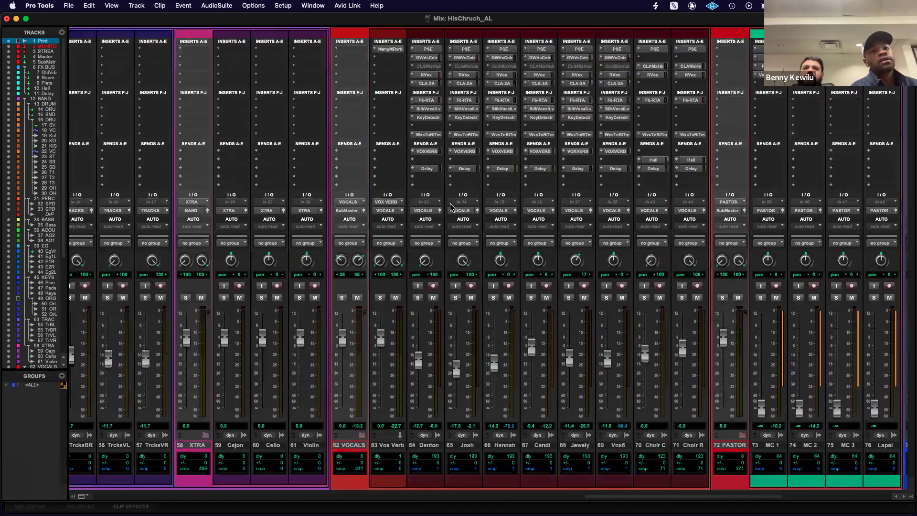
{"action": "scroll", "coordinate": [450, 203], "scroll_direction": "left", "scroll_amount": 20}
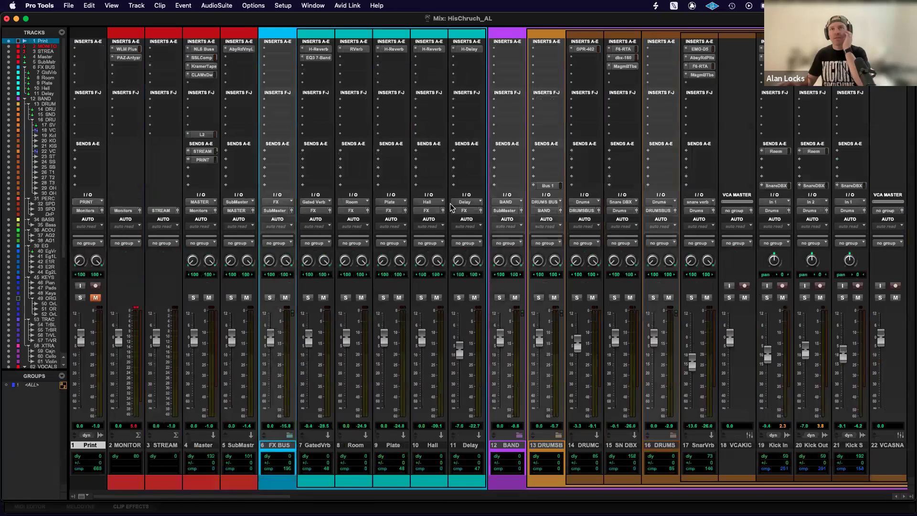
{"action": "scroll", "coordinate": [450, 203], "scroll_direction": "right", "scroll_amount": 20}
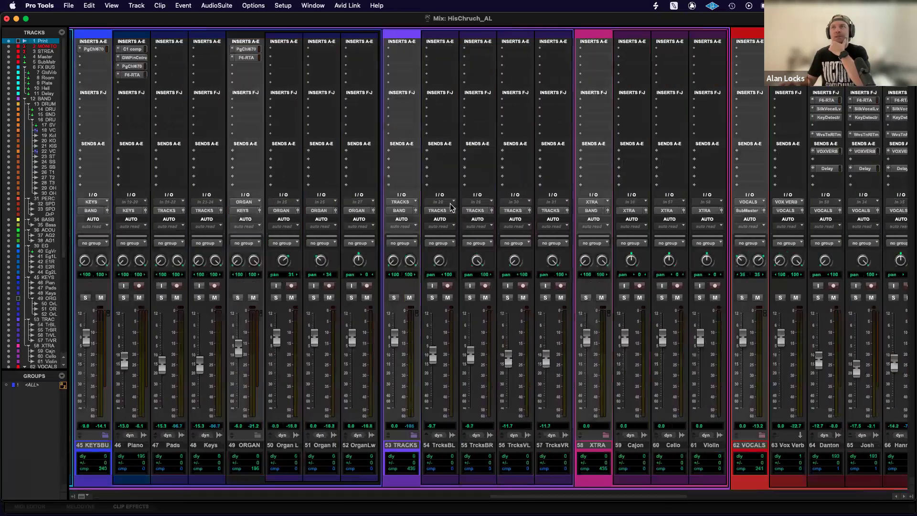
{"action": "scroll", "coordinate": [450, 204], "scroll_direction": "right", "scroll_amount": 20}
{"action": "scroll", "coordinate": [492, 201], "scroll_direction": "left", "scroll_amount": 3}
{"action": "scroll", "coordinate": [492, 201], "scroll_direction": "left", "scroll_amount": 20}
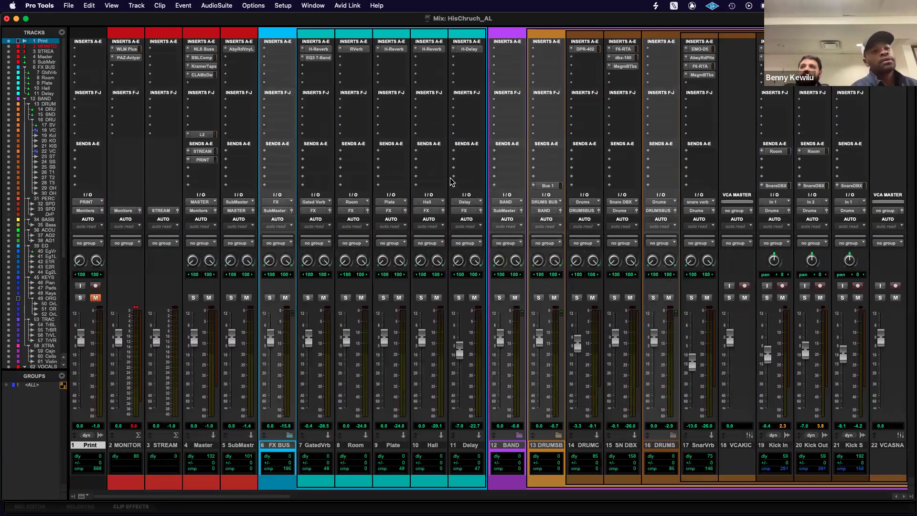
{"action": "scroll", "coordinate": [450, 177], "scroll_direction": "right", "scroll_amount": 20}
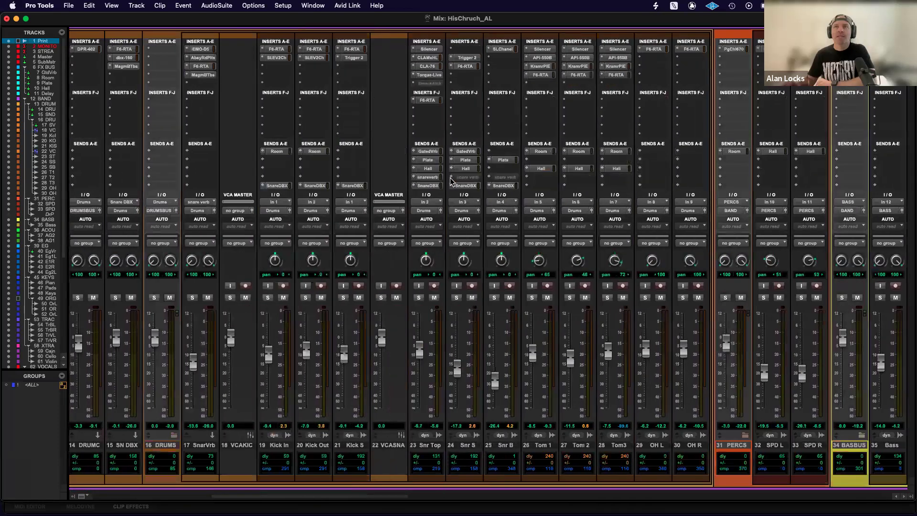
{"action": "scroll", "coordinate": [450, 178], "scroll_direction": "left", "scroll_amount": 20}
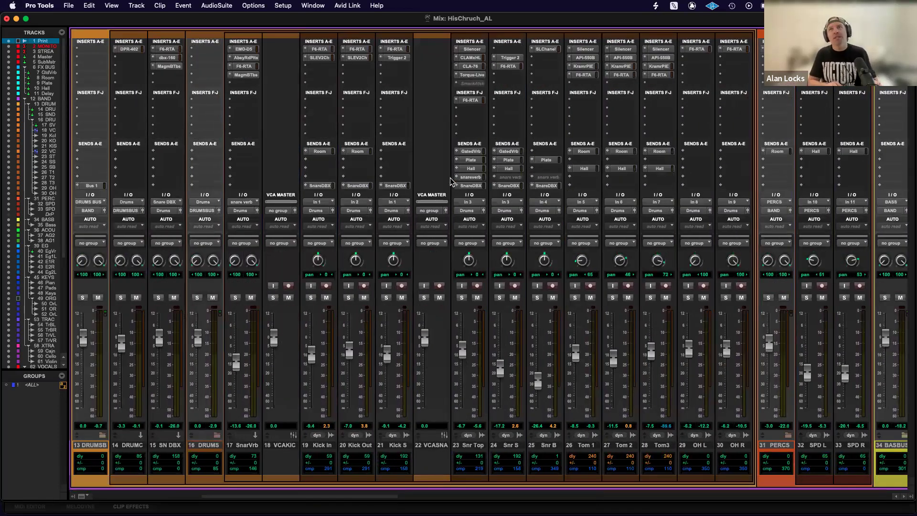
Toggle between the Edit and Mix windows, looking over the FX and drum channels and the song markers on the timeline.
{"action": "key", "text": "super+equal"}
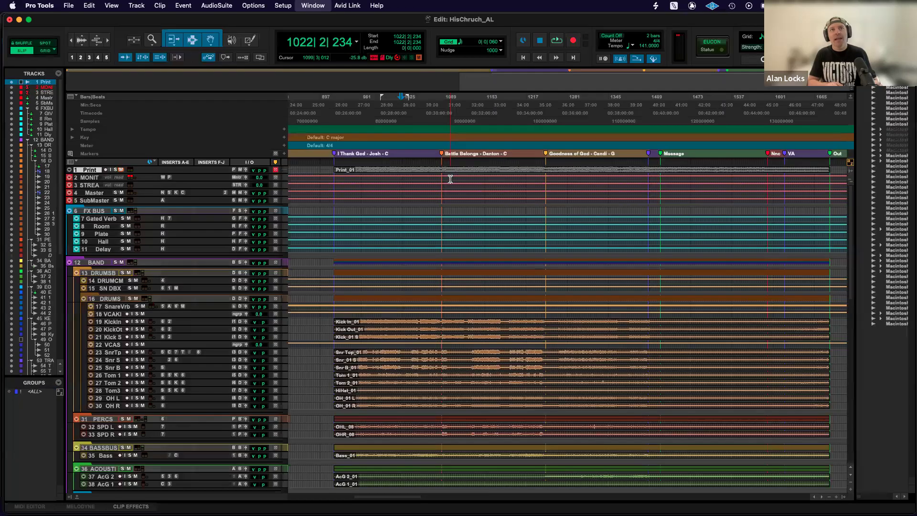
{"action": "key", "text": "super+equal"}
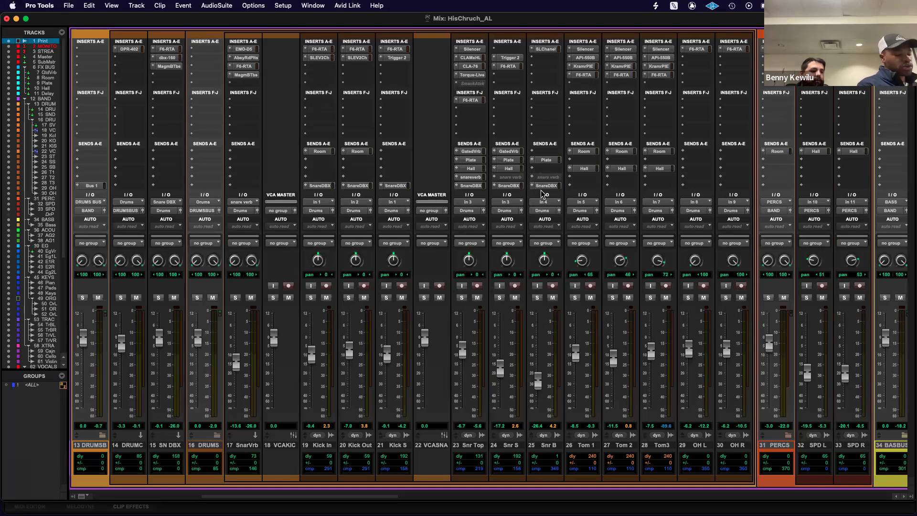
{"action": "scroll", "coordinate": [543, 193], "scroll_direction": "left", "scroll_amount": 6}
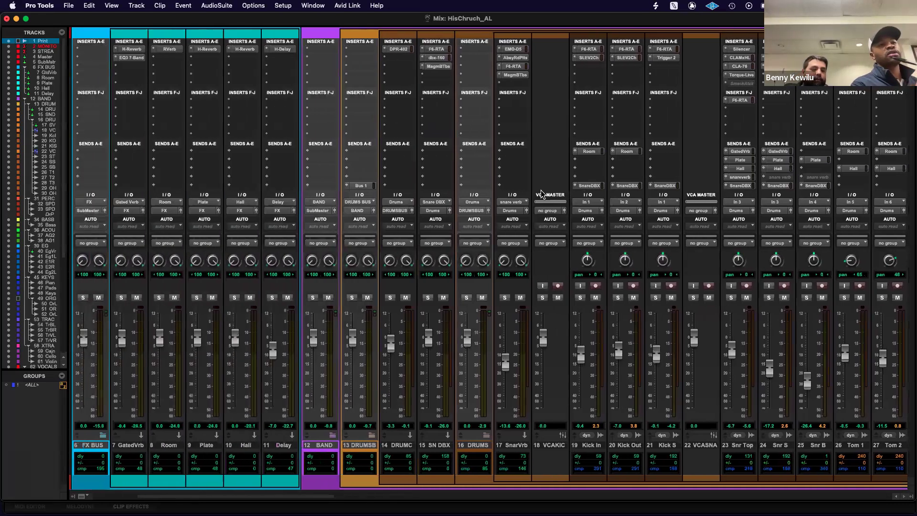
{"action": "key", "text": "super+equal"}
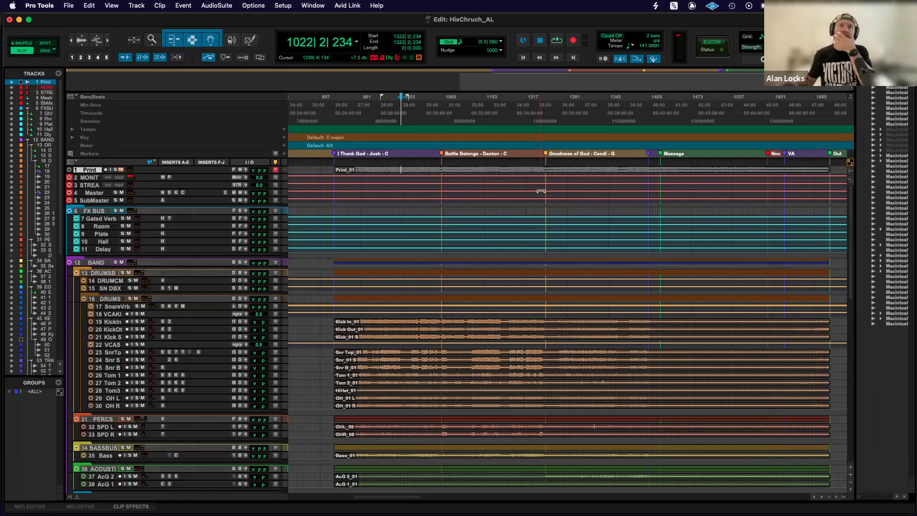
{"action": "scroll", "coordinate": [461, 229], "scroll_direction": "right", "scroll_amount": 3}
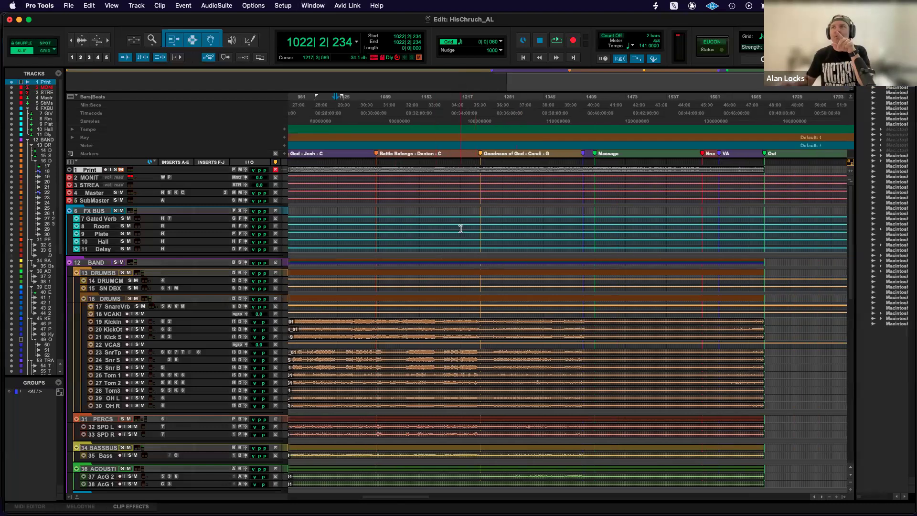
{"action": "scroll", "coordinate": [461, 229], "scroll_direction": "left", "scroll_amount": 5}
{"action": "scroll", "coordinate": [461, 229], "scroll_direction": "right", "scroll_amount": 3}
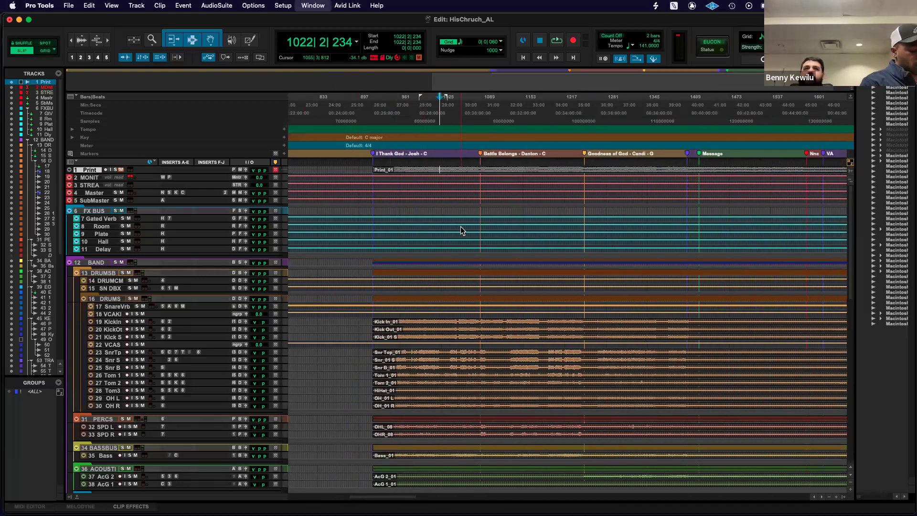
Switch to the Mix window, review the drum, percussion and bass channels, and return to the Edit window.
{"action": "key", "text": "super+equal"}
{"action": "scroll", "coordinate": [552, 351], "scroll_direction": "right", "scroll_amount": 3}
{"action": "scroll", "coordinate": [552, 350], "scroll_direction": "right", "scroll_amount": 5}
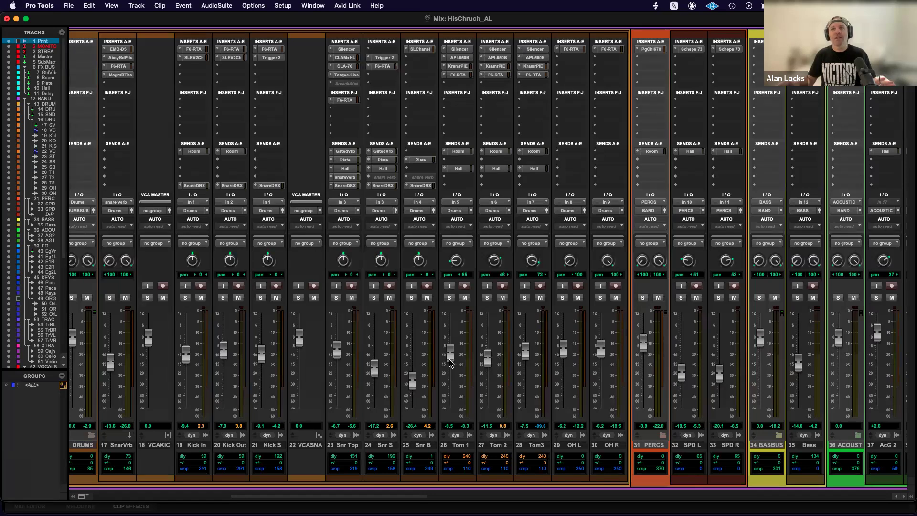
{"action": "scroll", "coordinate": [450, 363], "scroll_direction": "left", "scroll_amount": 12}
{"action": "key", "text": "super+equal"}
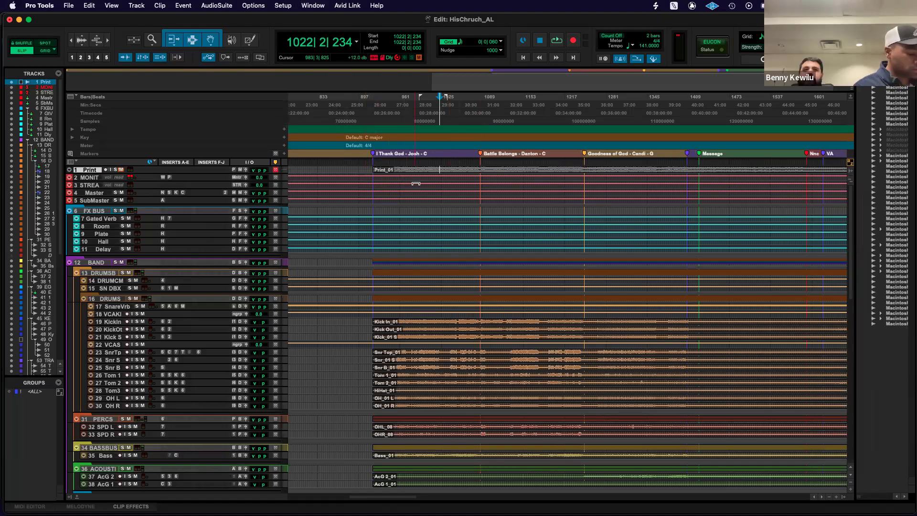
Zoom the Edit timeline out and in horizontally, ending on the recorded section from the first song marker to Out.
{"action": "key", "text": "super+bracketleft"}
{"action": "key", "text": "super+bracketleft"}
{"action": "key", "text": "super+bracketleft"}
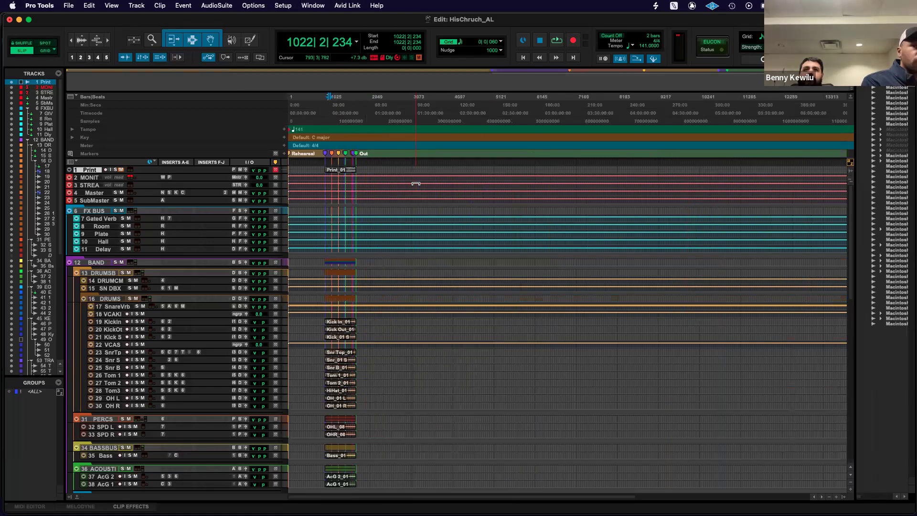
{"action": "key", "text": "super+bracketright"}
{"action": "key", "text": "super+bracketright"}
{"action": "key", "text": "super+bracketright"}
{"action": "key", "text": "super+bracketright"}
{"action": "key", "text": "super+bracketright"}
{"action": "key", "text": "super+bracketright"}
{"action": "key", "text": "super+bracketright"}
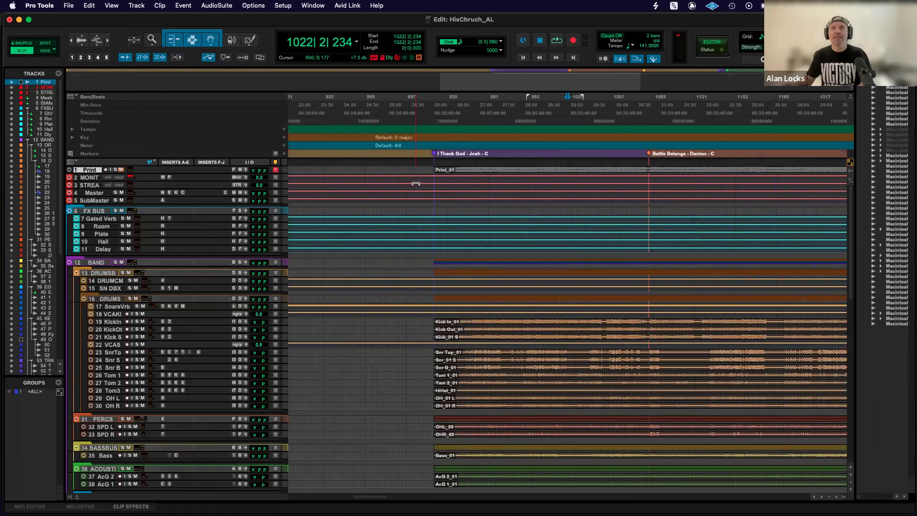
{"action": "key", "text": "super+bracketleft"}
{"action": "key", "text": "super+bracketleft"}
{"action": "key", "text": "super+bracketleft"}
{"action": "key", "text": "super+bracketleft"}
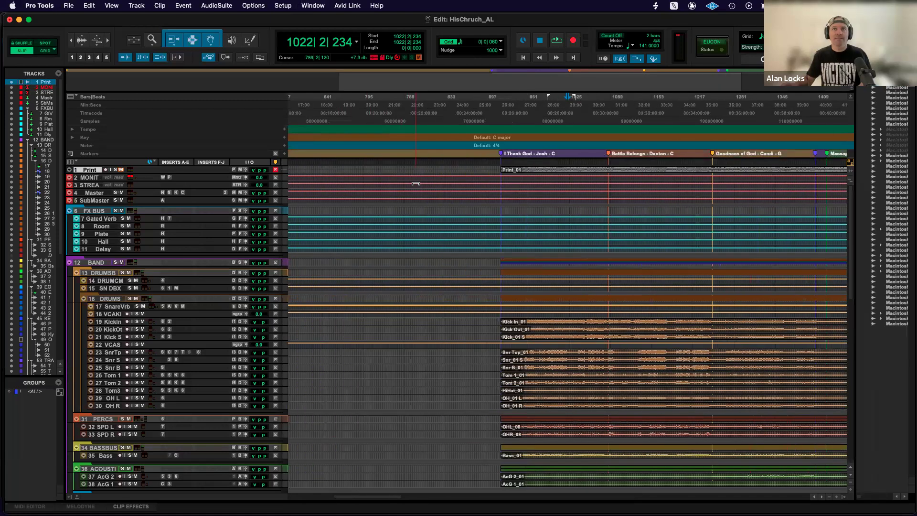
{"action": "key", "text": "super+bracketright"}
{"action": "key", "text": "super+bracketleft"}
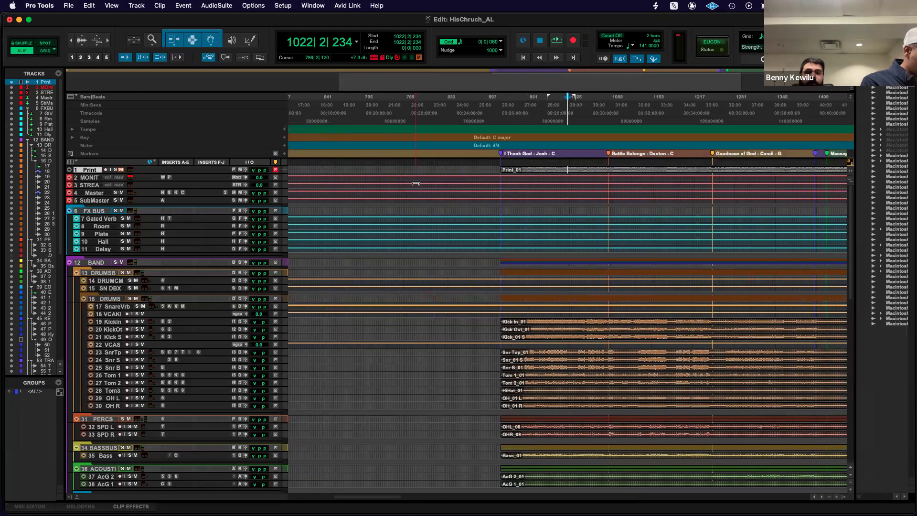
{"action": "scroll", "coordinate": [416, 183], "scroll_direction": "right", "scroll_amount": 5}
{"action": "scroll", "coordinate": [415, 184], "scroll_direction": "right", "scroll_amount": 3}
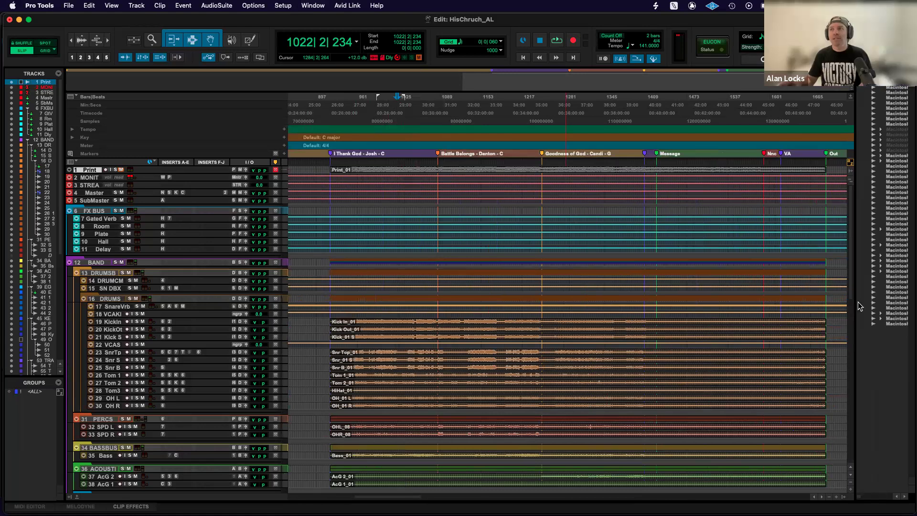
Enable Edit Keyboard Focus and zoom the timeline out and in over the band tracks.
{"action": "left_click", "coordinate": [851, 164]}
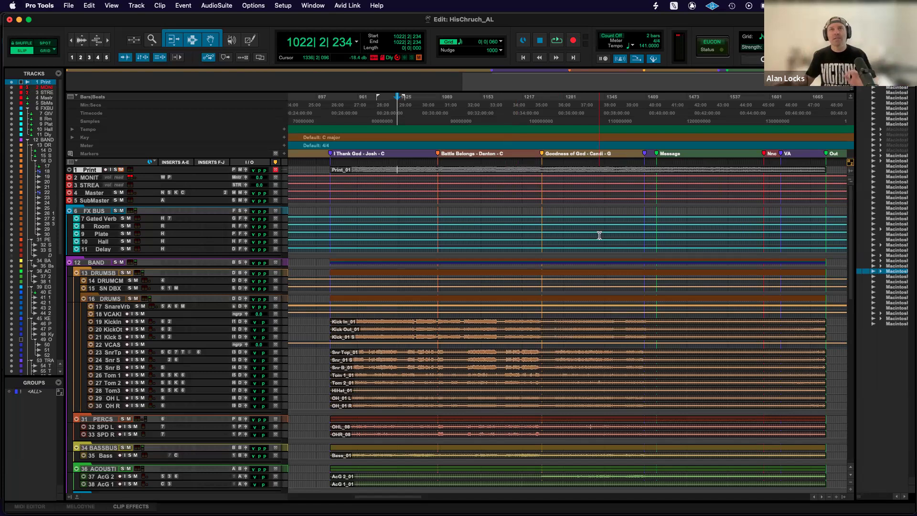
{"action": "scroll", "coordinate": [610, 253], "scroll_direction": "left", "scroll_amount": 2}
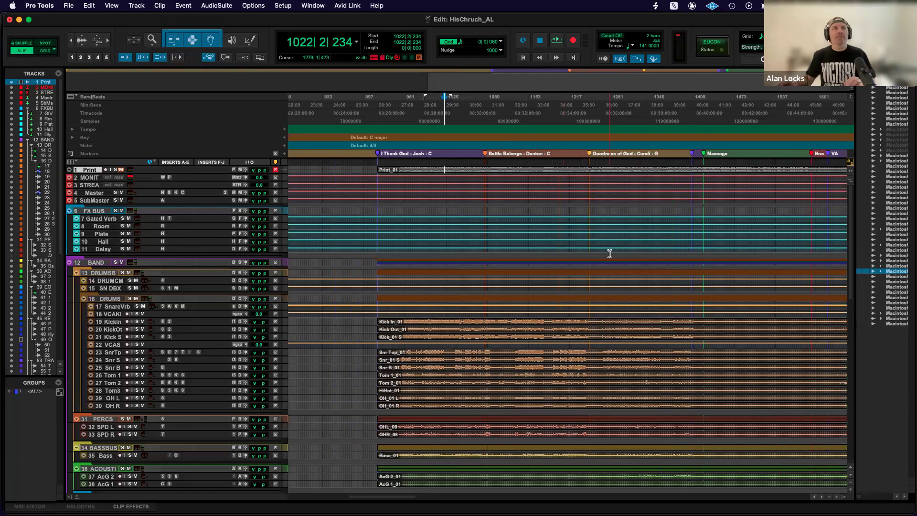
{"action": "scroll", "coordinate": [611, 254], "scroll_direction": "down", "scroll_amount": 10}
{"action": "scroll", "coordinate": [610, 253], "scroll_direction": "up", "scroll_amount": 10}
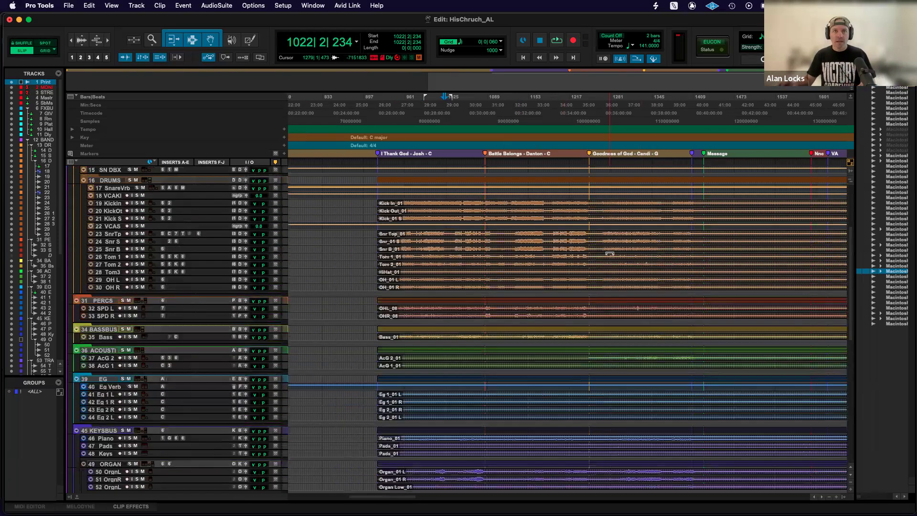
{"action": "scroll", "coordinate": [610, 253], "scroll_direction": "down", "scroll_amount": 6}
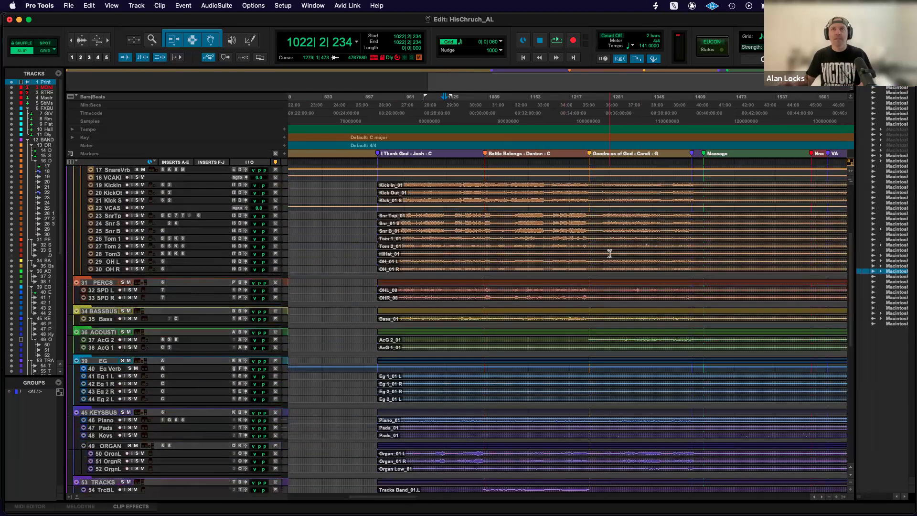
{"action": "key", "text": "super+bracketleft"}
{"action": "scroll", "coordinate": [541, 239], "scroll_direction": "up", "scroll_amount": 3}
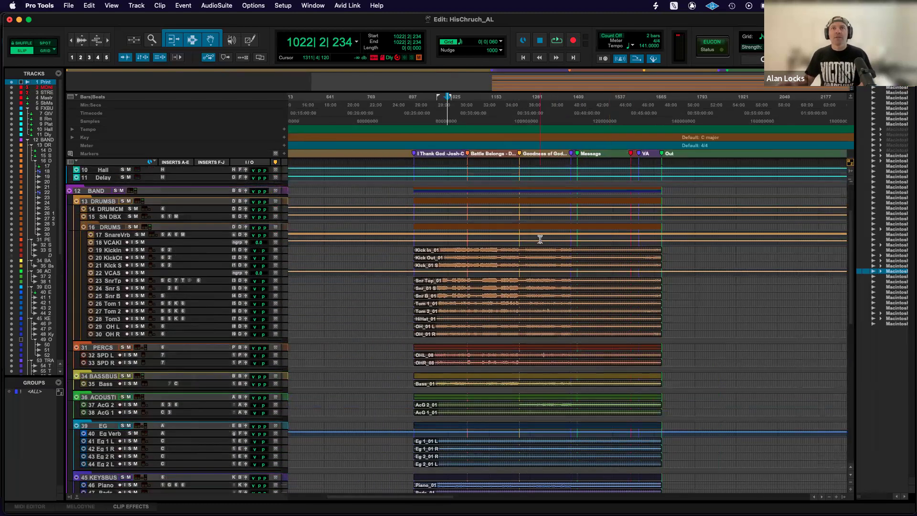
{"action": "key", "text": "t"}
{"action": "key", "text": "t"}
{"action": "key", "text": "r"}
{"action": "key", "text": "r"}
Set the height of the Kick S track to medium.
{"action": "scroll", "coordinate": [540, 238], "scroll_direction": "right", "scroll_amount": 5}
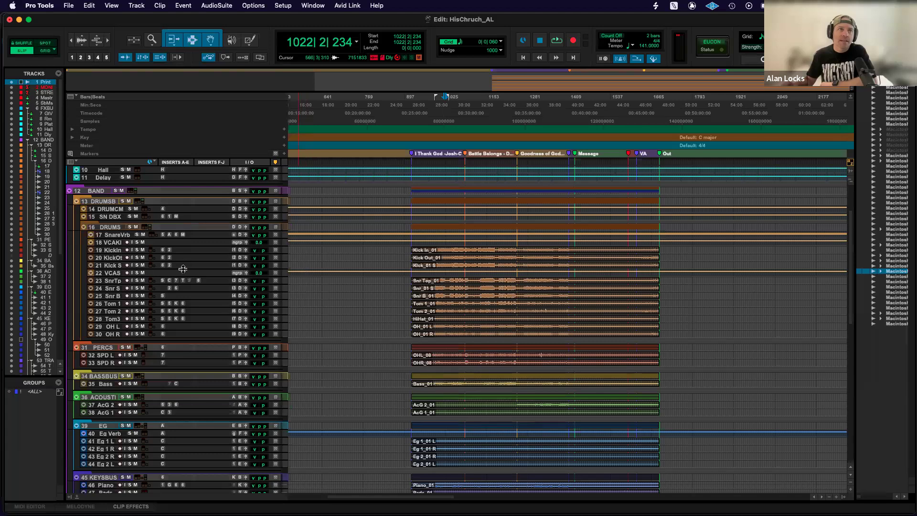
{"action": "left_click", "coordinate": [286, 269]}
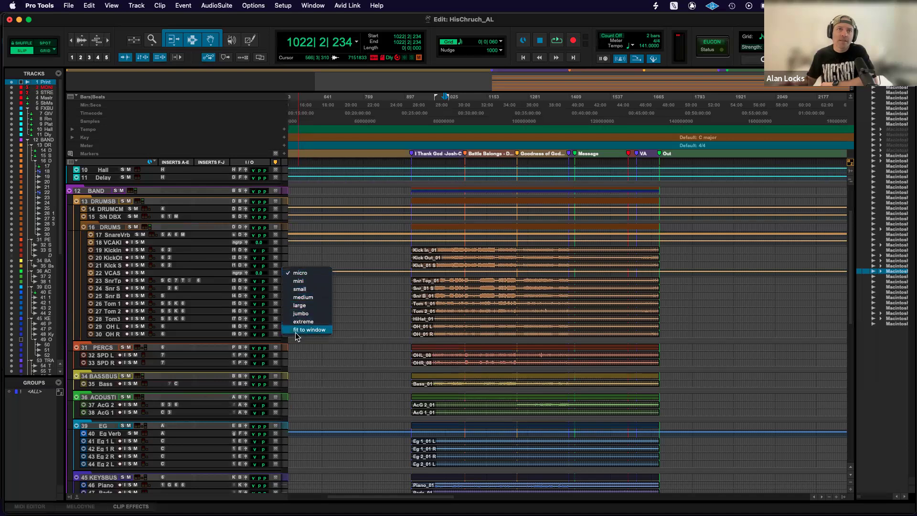
{"action": "left_click", "coordinate": [297, 298]}
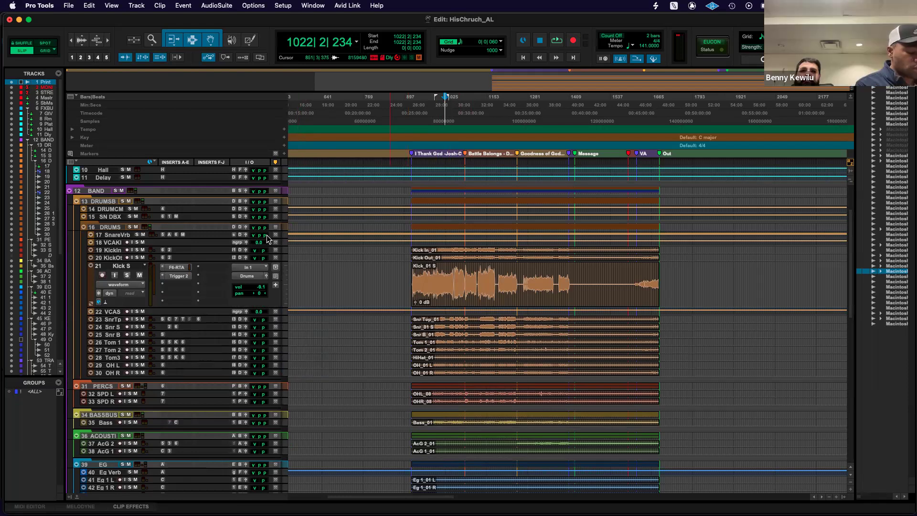
Set the height of all tracks in the session to small.
{"action": "left_click", "coordinate": [286, 284]}
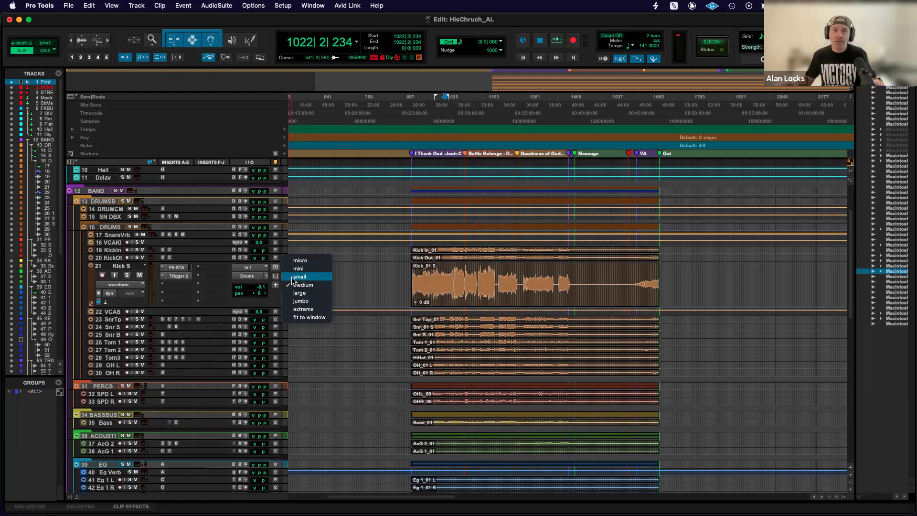
{"action": "left_click", "coordinate": [293, 278]}
Review the session's tracks from the drum, band and keys groups through the vocal, pastor, video, crowd and talkback tracks.
{"action": "scroll", "coordinate": [317, 288], "scroll_direction": "down", "scroll_amount": 15}
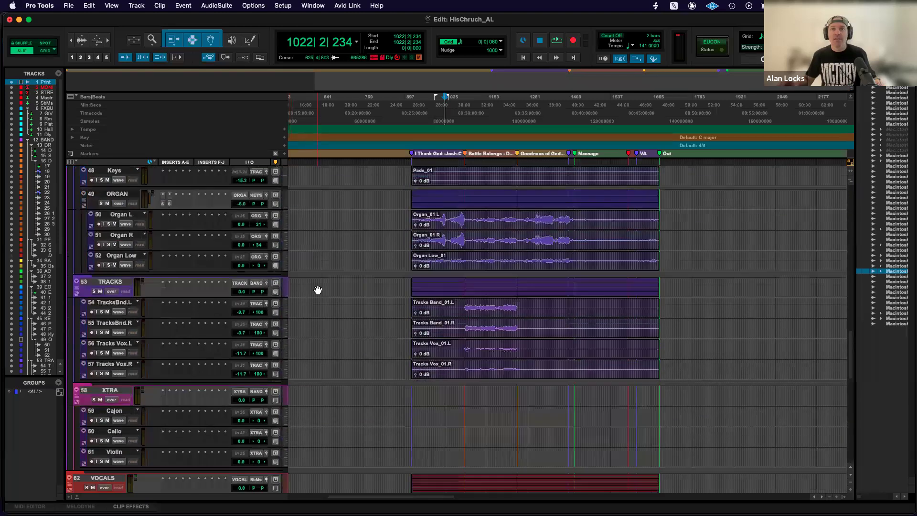
{"action": "scroll", "coordinate": [317, 288], "scroll_direction": "down", "scroll_amount": 4}
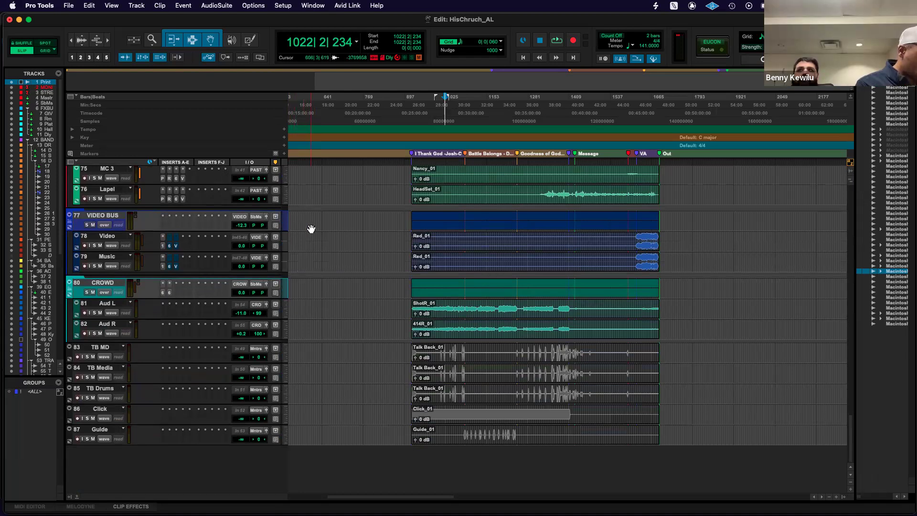
{"action": "scroll", "coordinate": [311, 229], "scroll_direction": "up", "scroll_amount": 20}
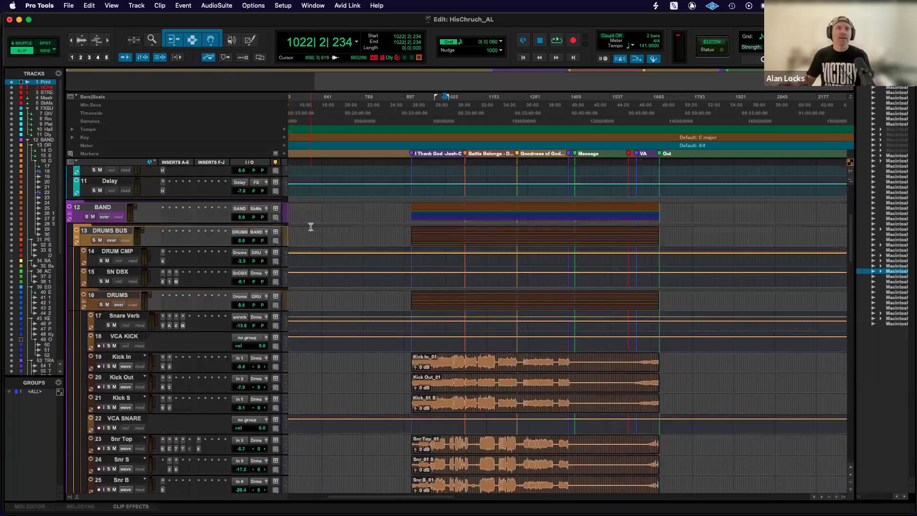
{"action": "scroll", "coordinate": [311, 226], "scroll_direction": "up", "scroll_amount": 5}
{"action": "scroll", "coordinate": [311, 226], "scroll_direction": "down", "scroll_amount": 7}
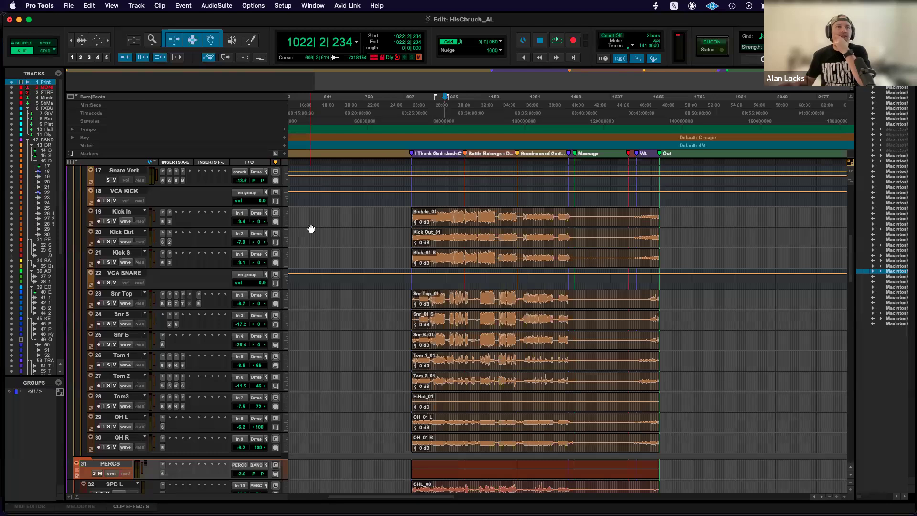
{"action": "scroll", "coordinate": [311, 229], "scroll_direction": "down", "scroll_amount": 5}
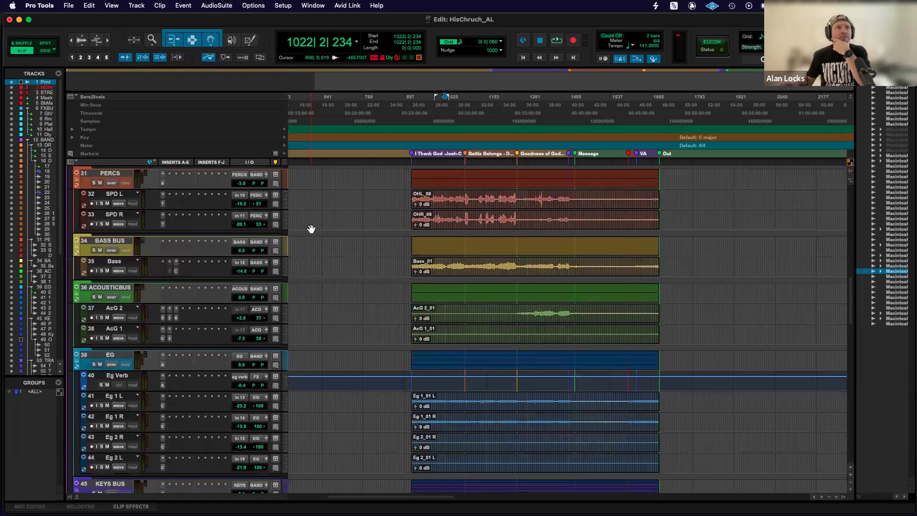
{"action": "scroll", "coordinate": [311, 229], "scroll_direction": "down", "scroll_amount": 15}
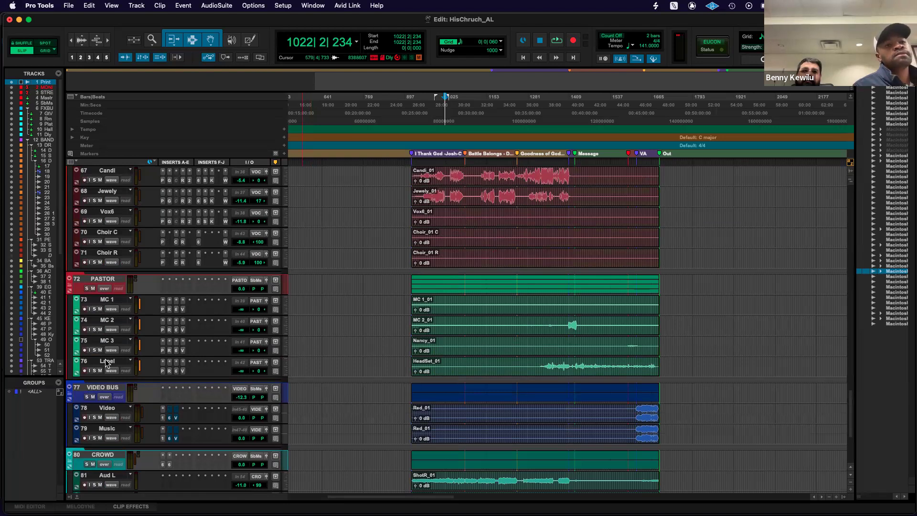
Select the PASTOR folder track, pull its volume down to -∞ and reset it to 0.0.
{"action": "left_click", "coordinate": [102, 281]}
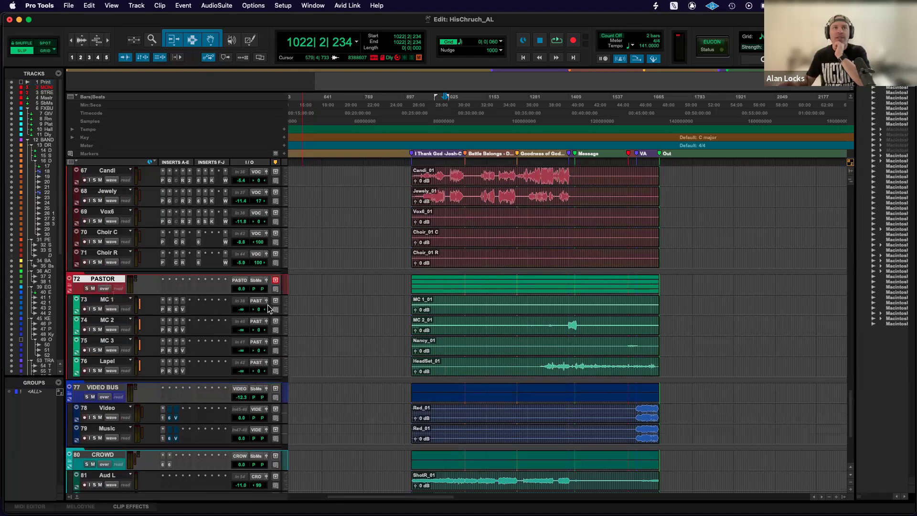
{"action": "left_click_drag", "start_coordinate": [241, 288], "coordinate": [242, 325]}
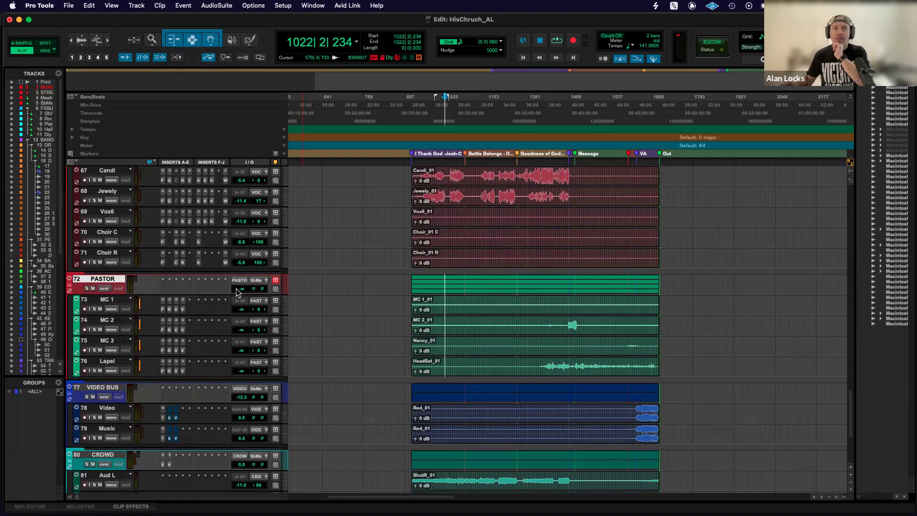
{"action": "left_click", "coordinate": [242, 290], "text": "alt"}
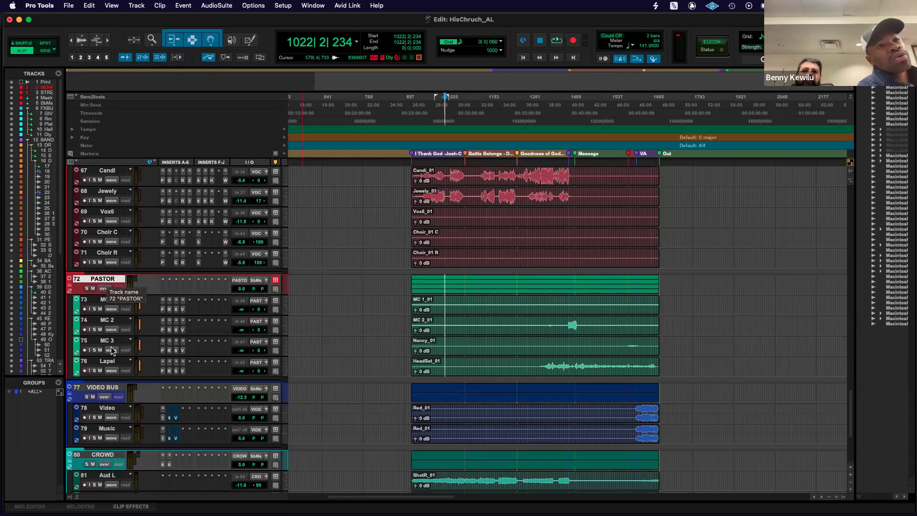
Move the MC 1 track out of the PASTOR folder and collapse the folder.
{"action": "left_click", "coordinate": [96, 301]}
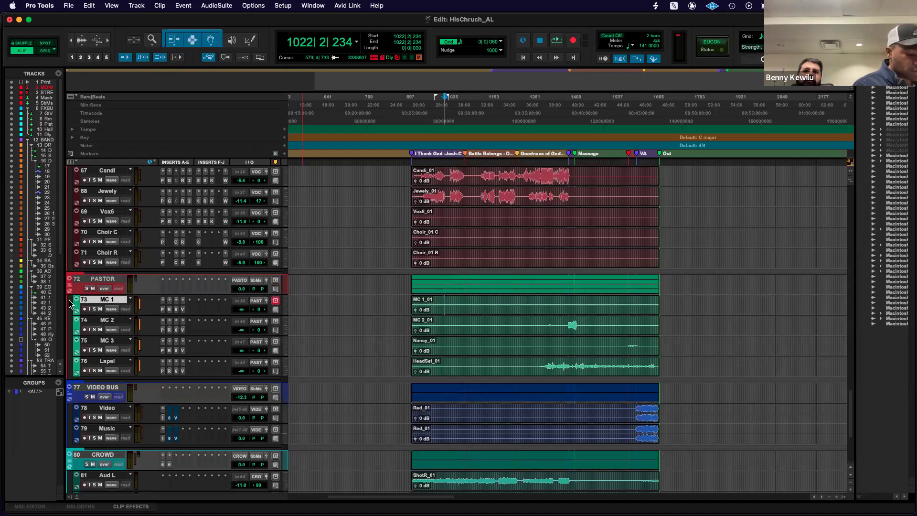
{"action": "left_click_drag", "start_coordinate": [53, 304], "coordinate": [2, 378]}
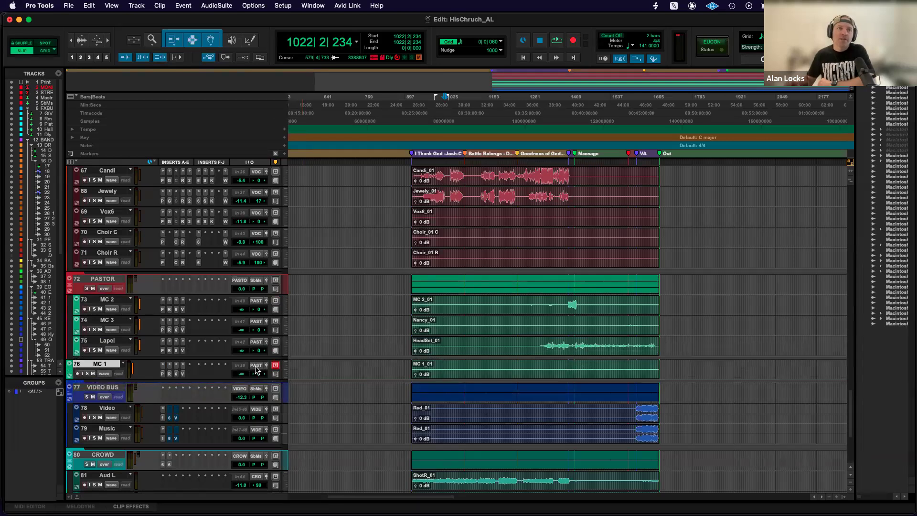
{"action": "left_click", "coordinate": [69, 288]}
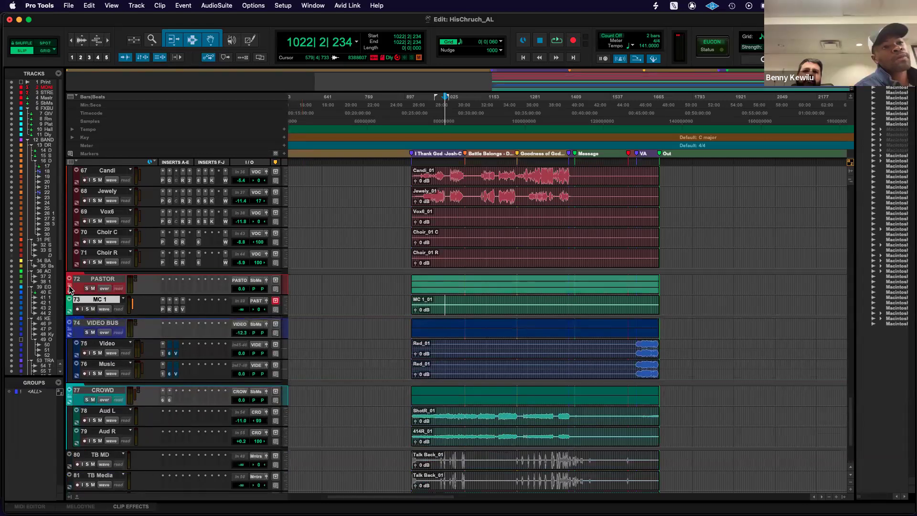
Expand the PASTOR folder and return MC 1 to its first position, collapsing and reopening the folder as a check.
{"action": "left_click", "coordinate": [69, 288]}
{"action": "left_click_drag", "start_coordinate": [106, 364], "coordinate": [113, 304]}
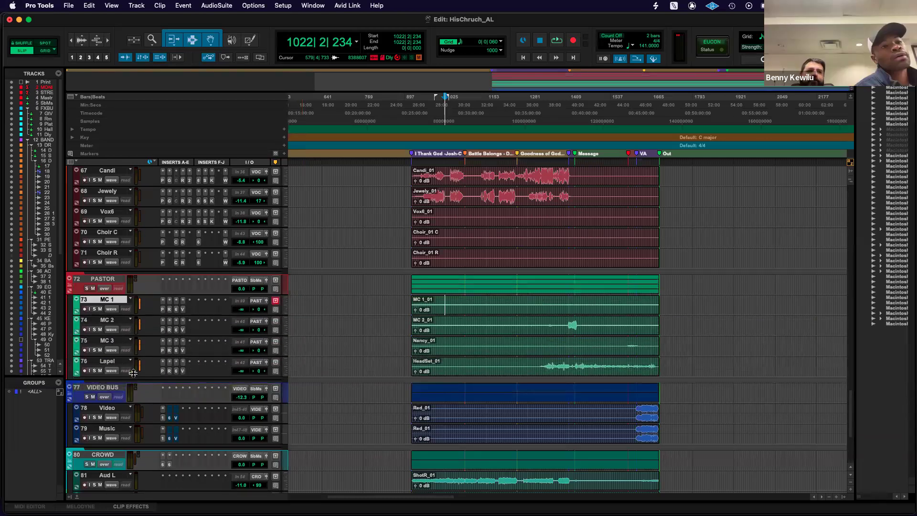
{"action": "left_click", "coordinate": [69, 287]}
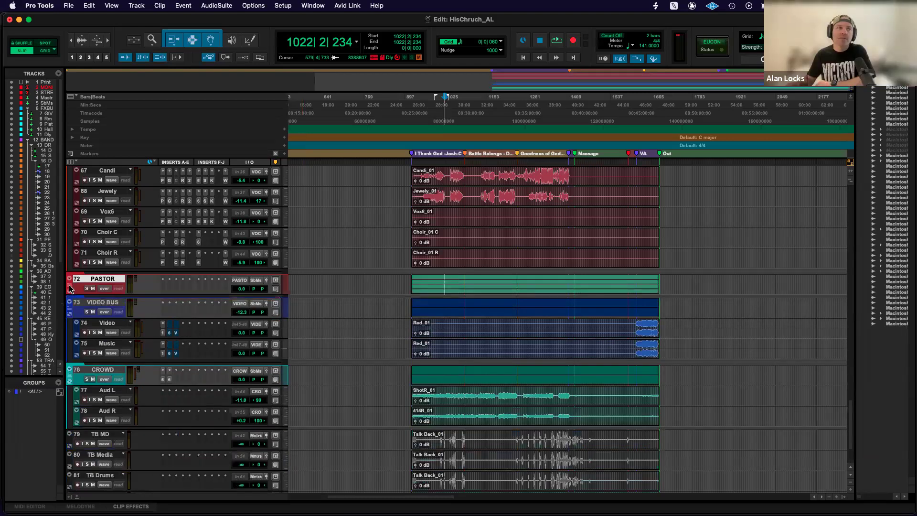
{"action": "left_click", "coordinate": [69, 287]}
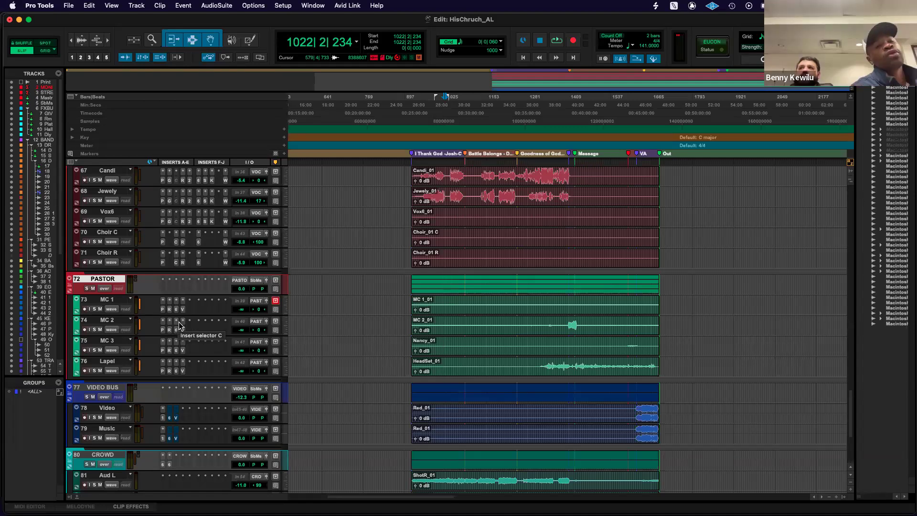
{"action": "left_click_drag", "start_coordinate": [242, 289], "coordinate": [245, 294]}
{"action": "left_click_drag", "start_coordinate": [240, 330], "coordinate": [242, 341]}
{"action": "left_click_drag", "start_coordinate": [241, 375], "coordinate": [244, 350]}
{"action": "left_click_drag", "start_coordinate": [241, 309], "coordinate": [243, 404]}
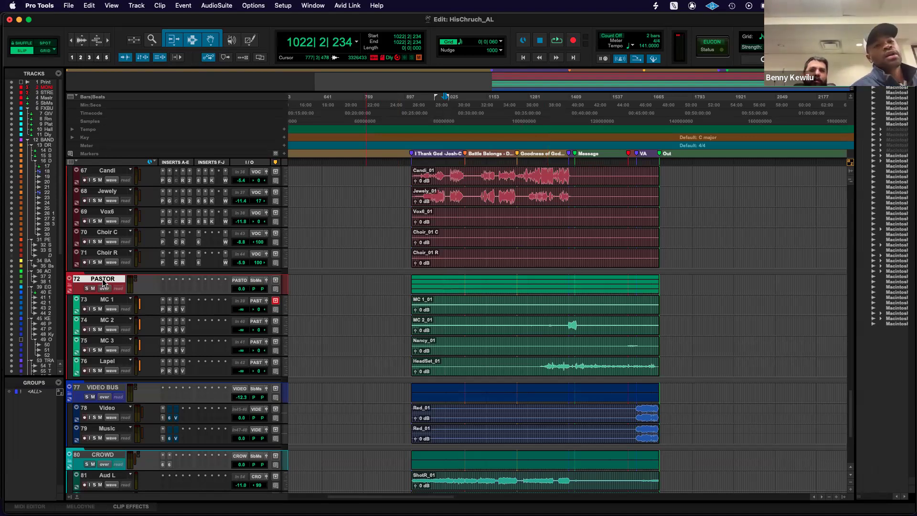
Lower the PASTOR folder's volume to -∞ again and restore it to 0.0.
{"action": "left_click", "coordinate": [241, 291]}
{"action": "left_click_drag", "start_coordinate": [240, 291], "coordinate": [240, 355]}
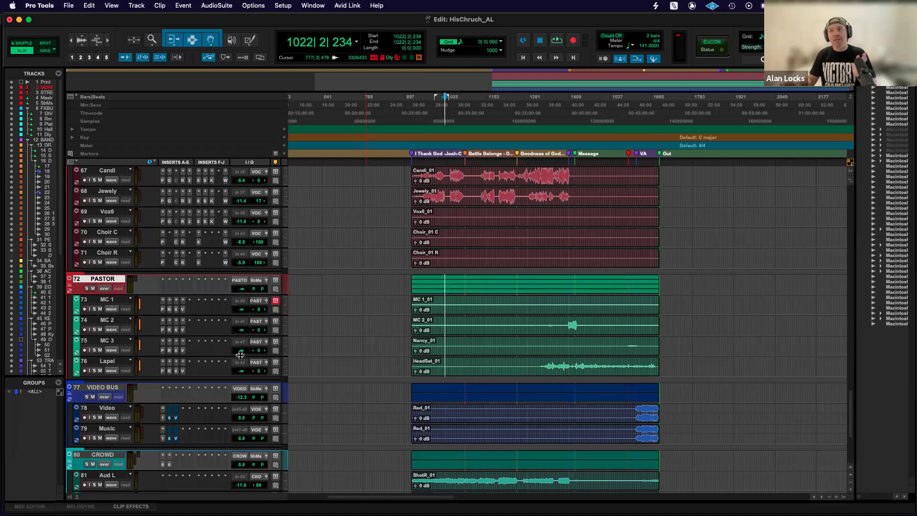
{"action": "left_click", "coordinate": [241, 289], "text": "alt"}
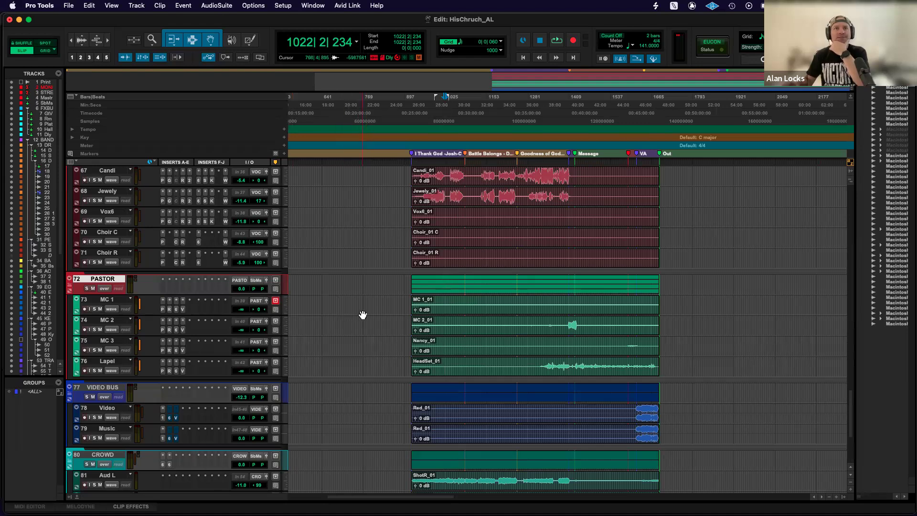
Select the four tracks from MC 1 through Lapel inside the PASTOR folder.
{"action": "scroll", "coordinate": [430, 318], "scroll_direction": "up", "scroll_amount": 5}
{"action": "scroll", "coordinate": [430, 318], "scroll_direction": "down", "scroll_amount": 5}
{"action": "scroll", "coordinate": [430, 317], "scroll_direction": "up", "scroll_amount": 1}
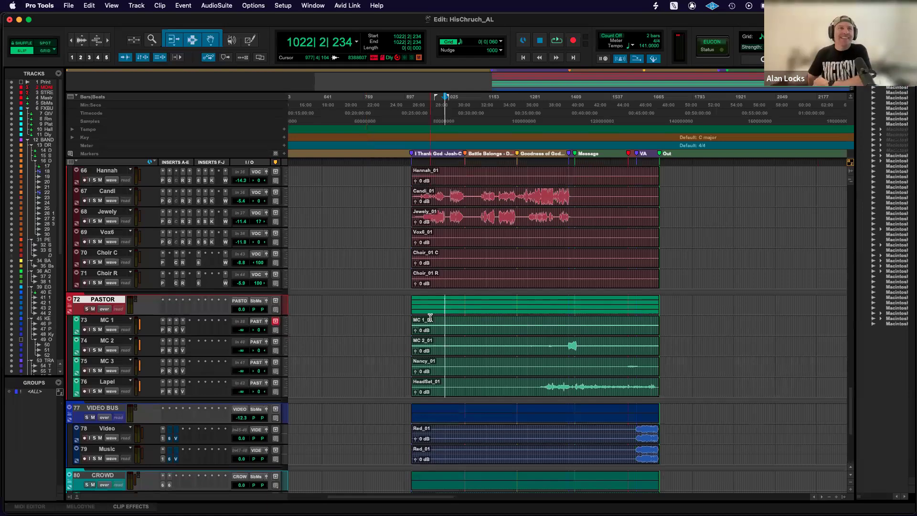
{"action": "scroll", "coordinate": [430, 318], "scroll_direction": "up", "scroll_amount": 10}
{"action": "scroll", "coordinate": [430, 318], "scroll_direction": "up", "scroll_amount": 20}
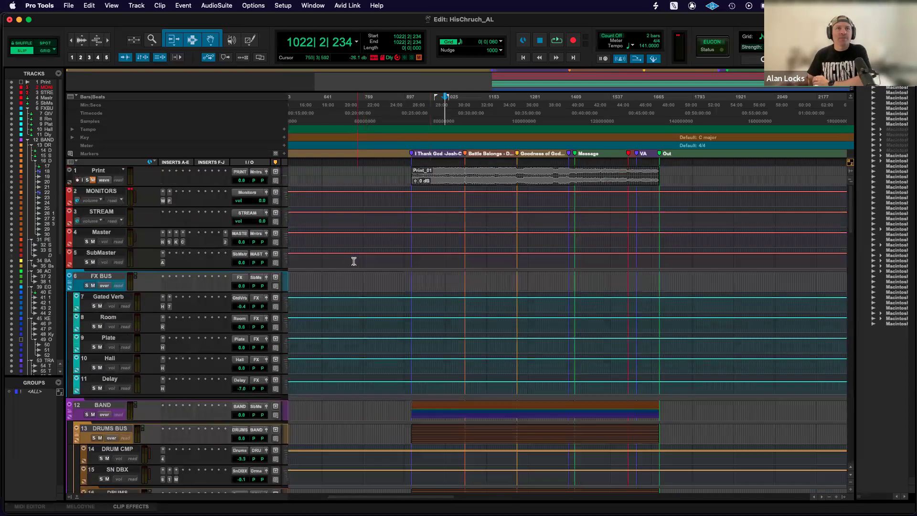
{"action": "scroll", "coordinate": [354, 261], "scroll_direction": "down", "scroll_amount": 20}
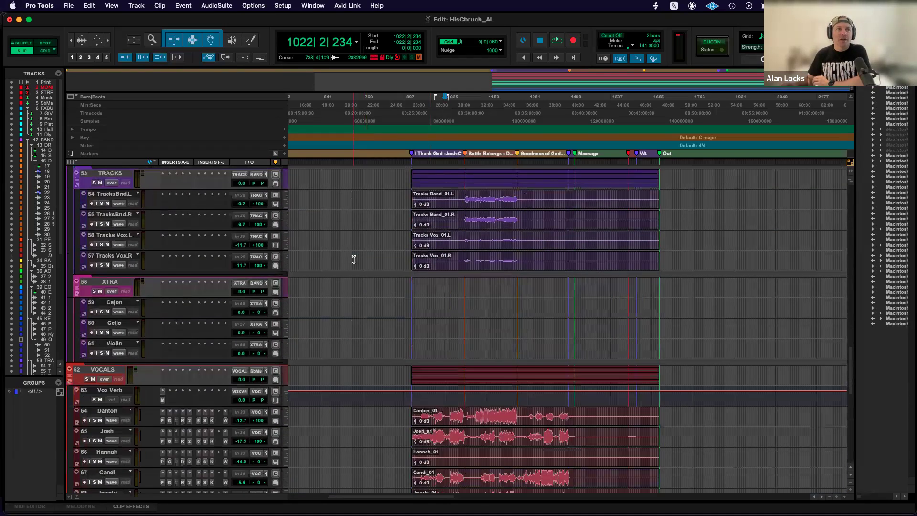
{"action": "scroll", "coordinate": [349, 264], "scroll_direction": "down", "scroll_amount": 15}
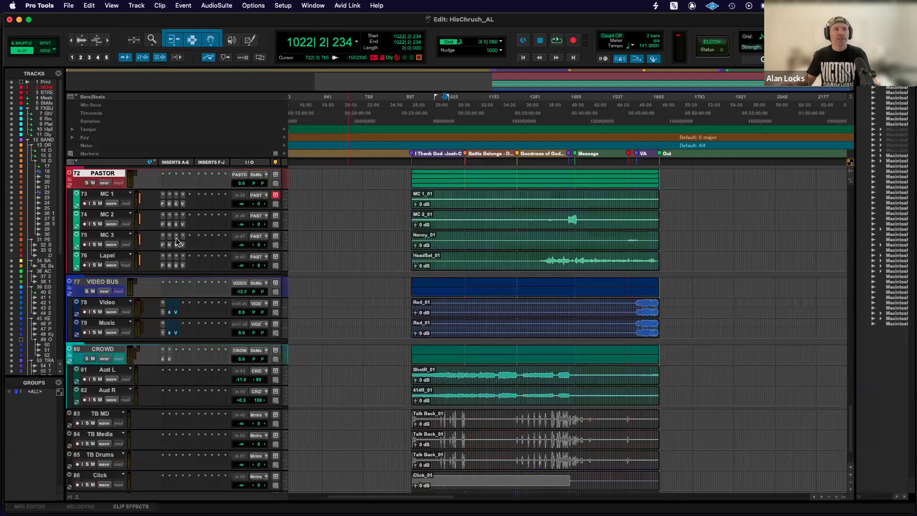
{"action": "left_click", "coordinate": [107, 195]}
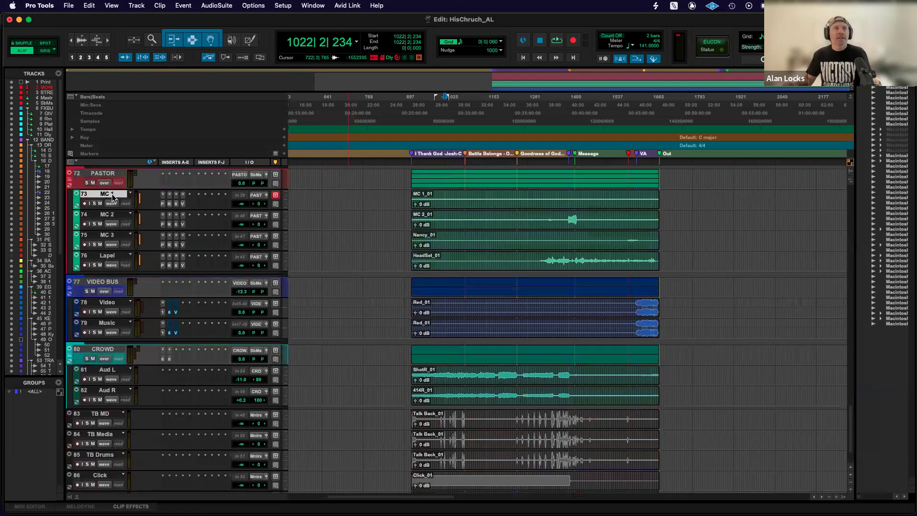
{"action": "left_click", "coordinate": [106, 256], "text": "shift"}
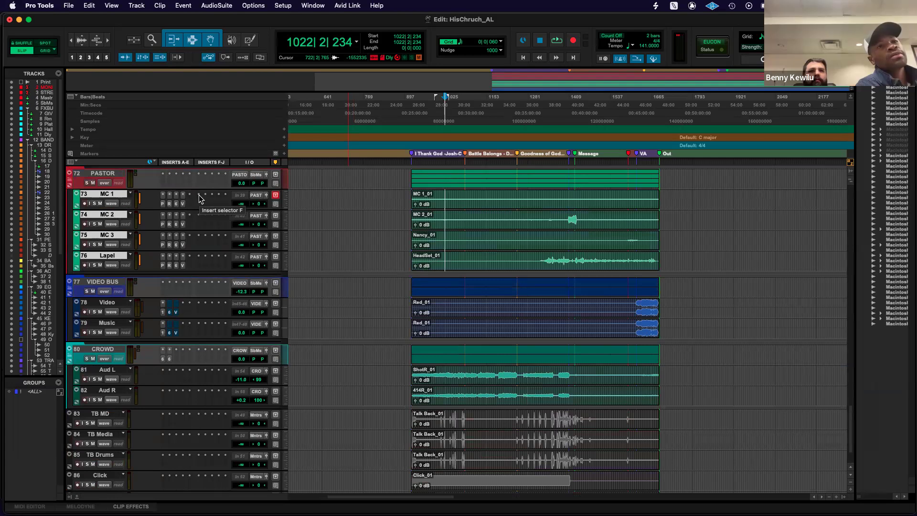
Switch to the Mix window and compare the inserts and sends of the vocal channels with those of the MC and Lapel channels.
{"action": "key", "text": "super+equal"}
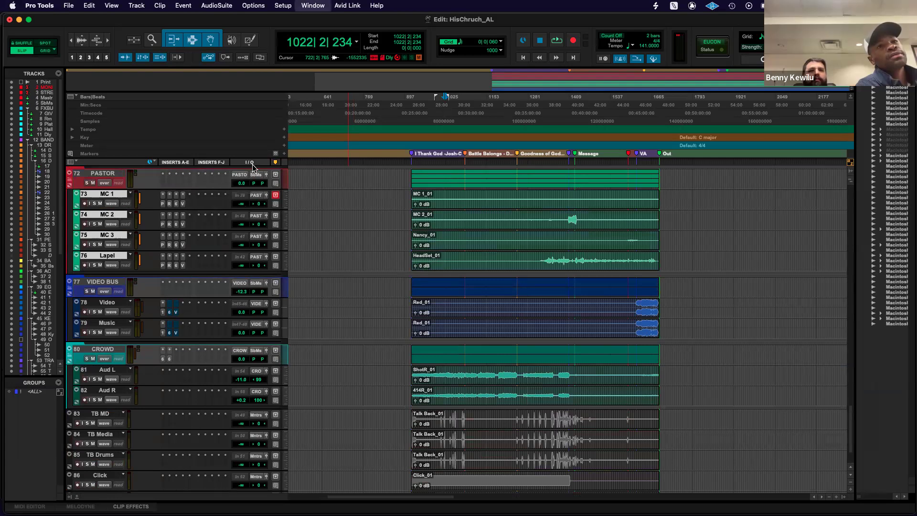
{"action": "scroll", "coordinate": [385, 192], "scroll_direction": "right", "scroll_amount": 20}
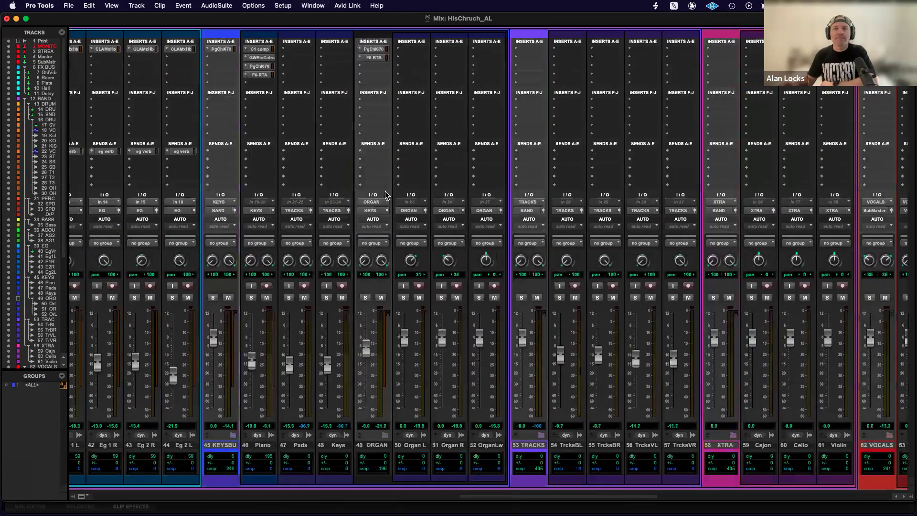
{"action": "scroll", "coordinate": [386, 192], "scroll_direction": "right", "scroll_amount": 20}
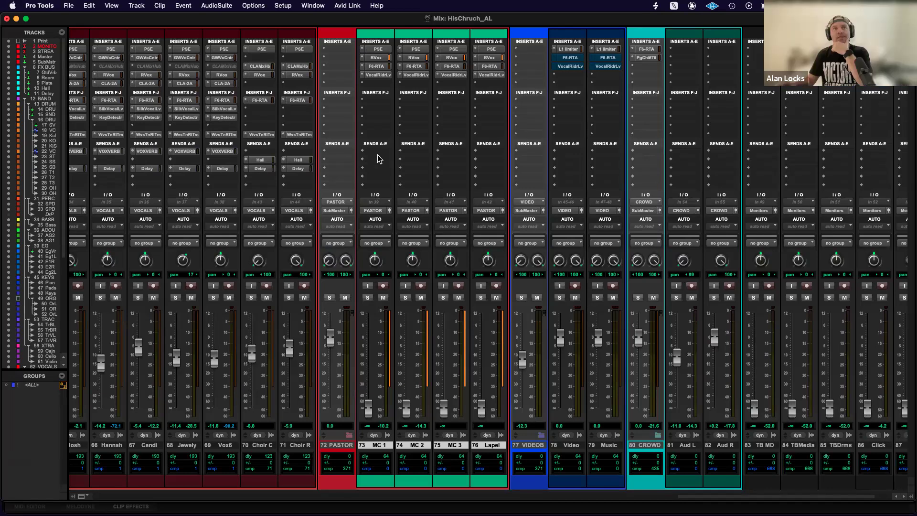
{"action": "scroll", "coordinate": [379, 163], "scroll_direction": "left", "scroll_amount": 4}
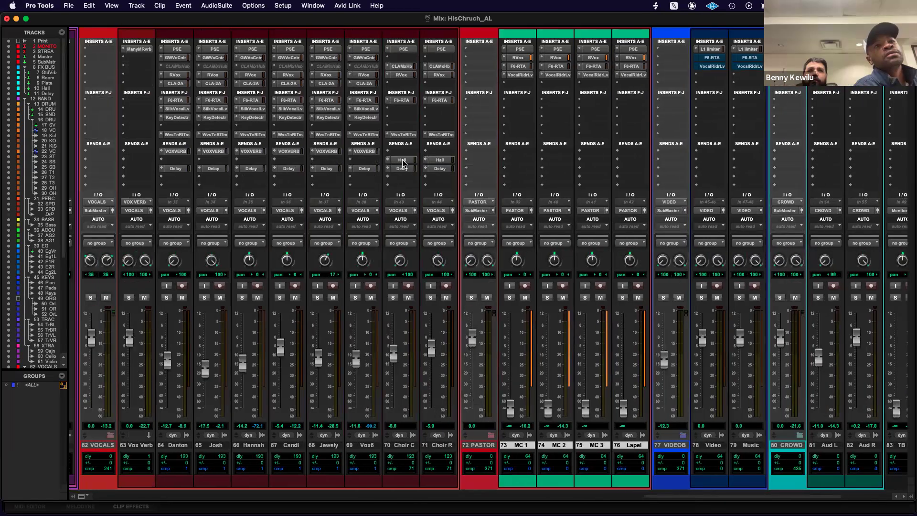
{"action": "scroll", "coordinate": [370, 163], "scroll_direction": "right", "scroll_amount": 6}
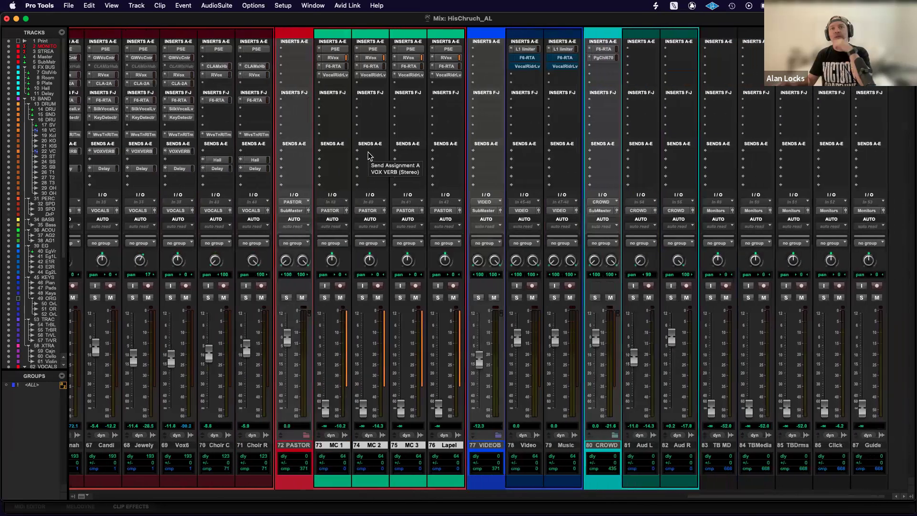
{"action": "scroll", "coordinate": [388, 176], "scroll_direction": "left", "scroll_amount": 2}
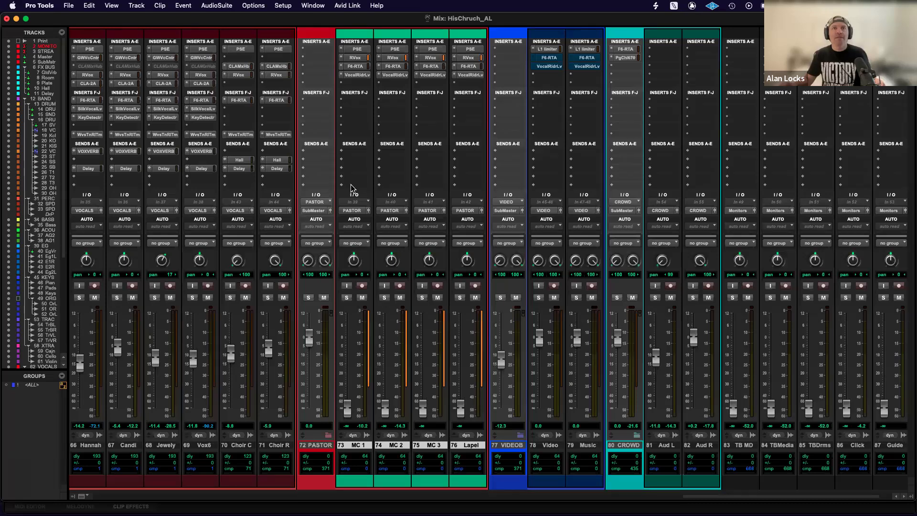
Add a send to the Room track on all four selected channels, MC 1 through Lapel, in one operation.
{"action": "left_click", "coordinate": [354, 151]}
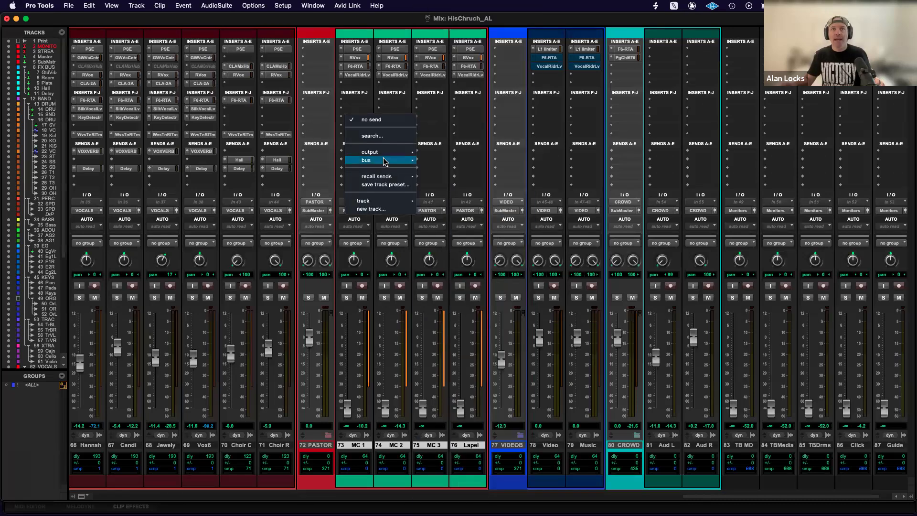
{"action": "left_click", "coordinate": [337, 194]}
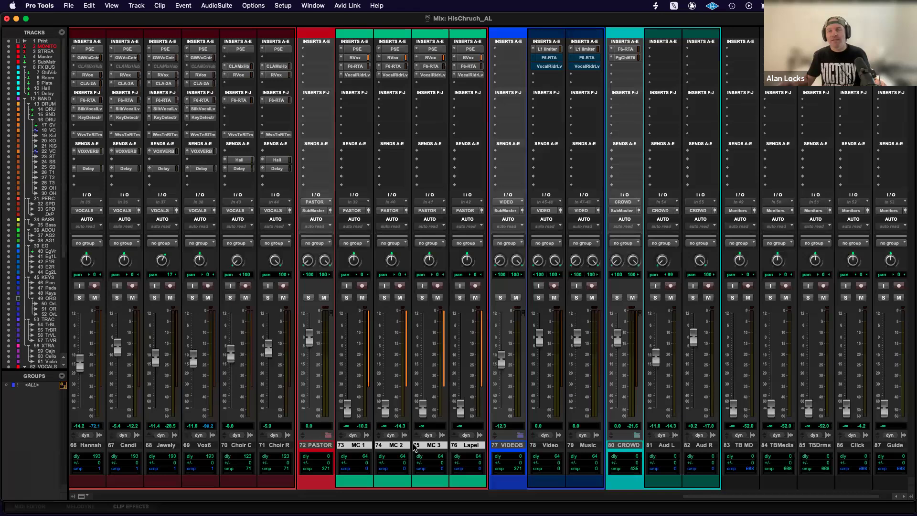
{"action": "left_click", "coordinate": [352, 151]}
{"action": "mouse_move", "coordinate": [392, 201]}
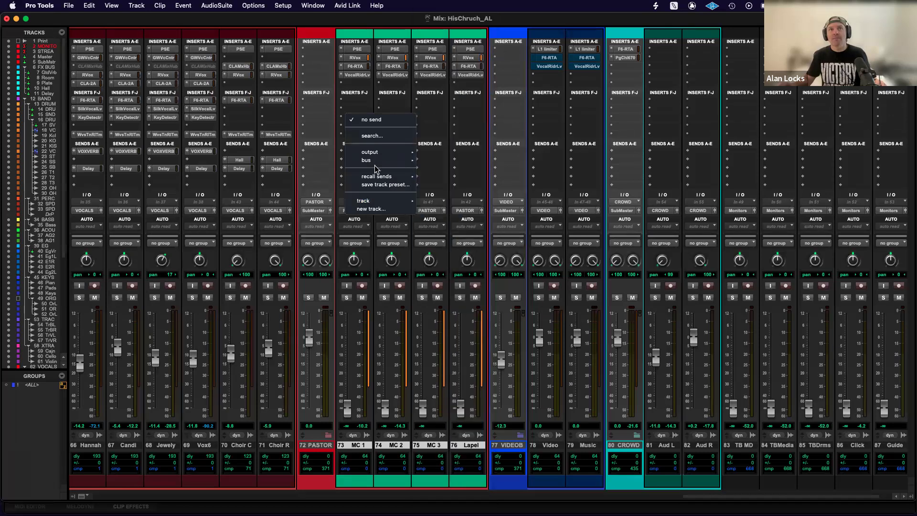
{"action": "mouse_move", "coordinate": [378, 154]}
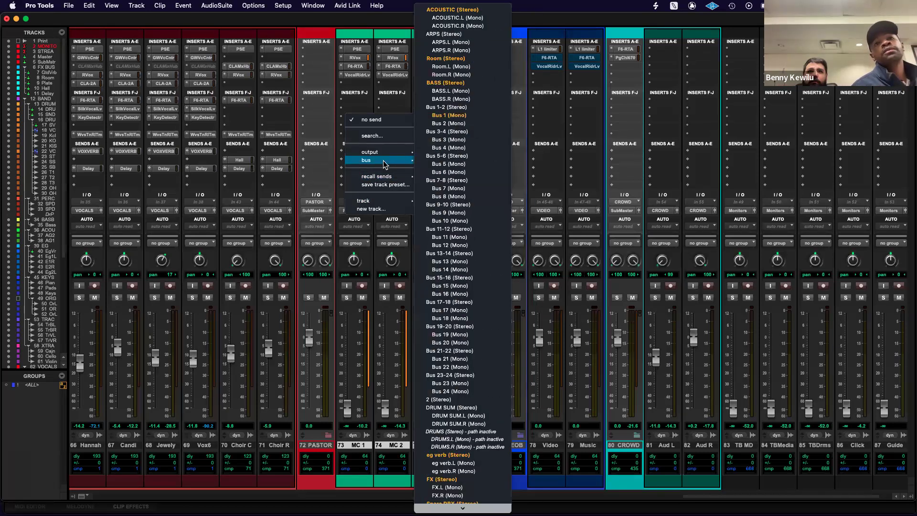
{"action": "mouse_move", "coordinate": [364, 202]}
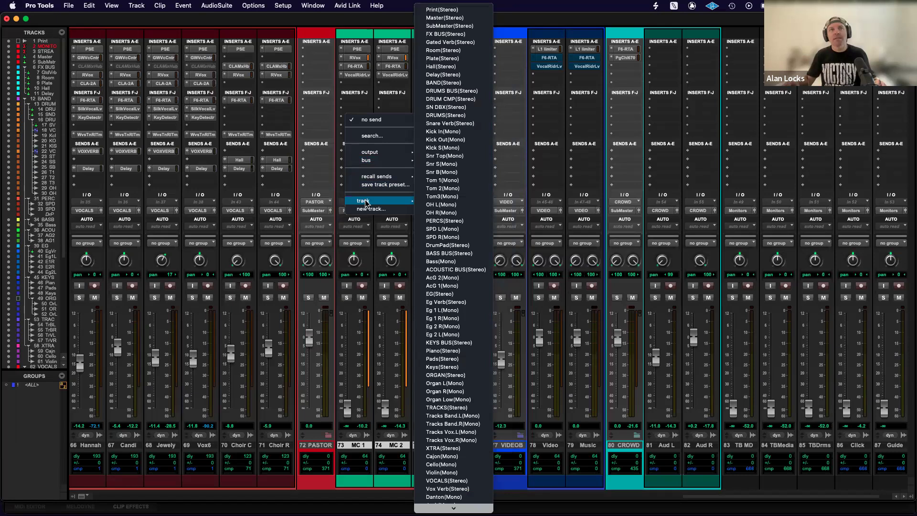
{"action": "left_click", "coordinate": [448, 50], "text": "alt+shift"}
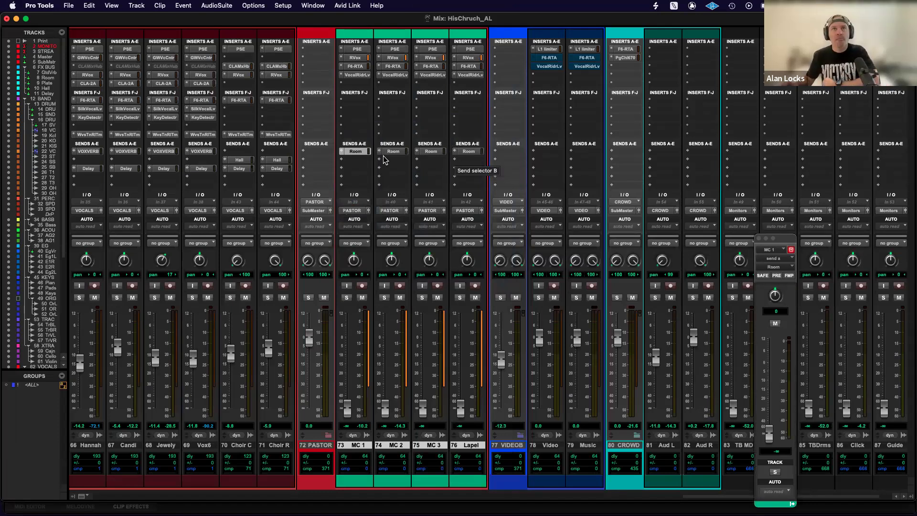
Remove the Room sends from MC 1, MC 2, MC 3 and Lapel.
{"action": "left_click", "coordinate": [341, 154]}
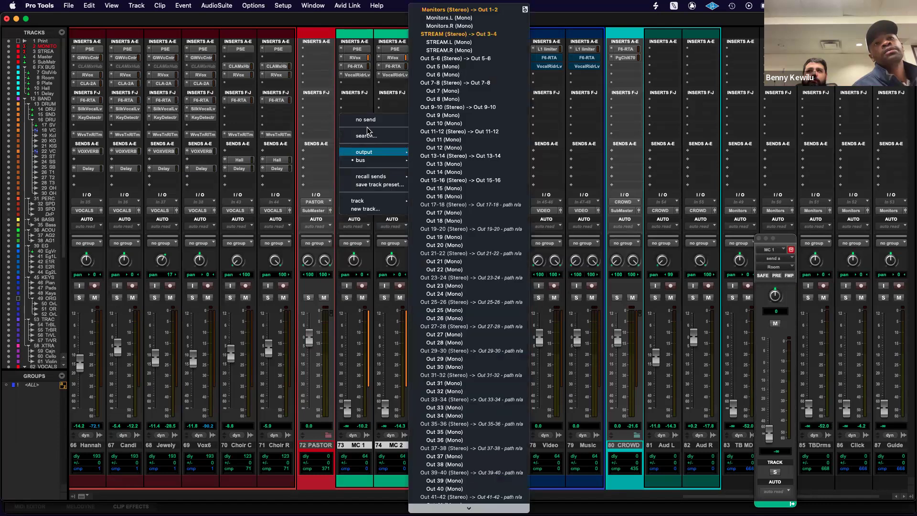
{"action": "left_click", "coordinate": [359, 120], "text": "alt+shift"}
{"action": "left_click", "coordinate": [382, 152]}
{"action": "left_click", "coordinate": [404, 119]}
{"action": "left_click", "coordinate": [419, 152]}
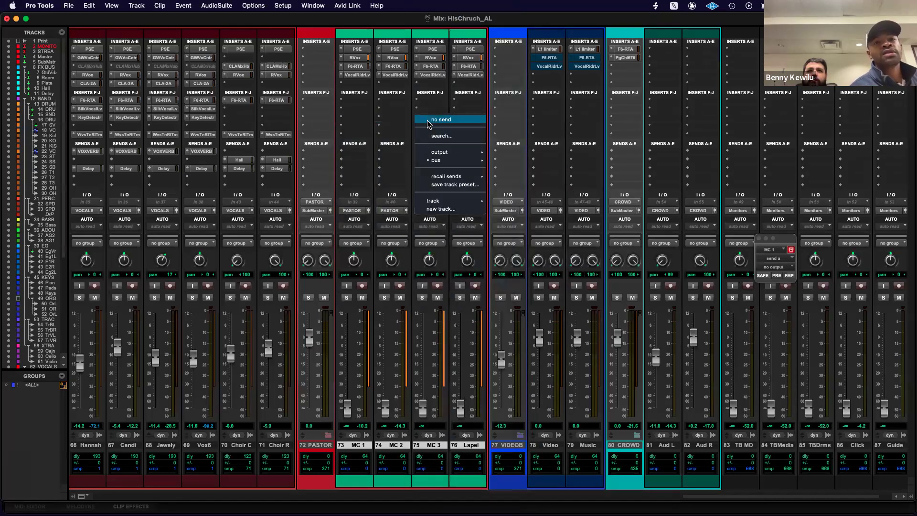
{"action": "left_click", "coordinate": [432, 119]}
{"action": "left_click", "coordinate": [457, 152]}
{"action": "left_click", "coordinate": [461, 122]}
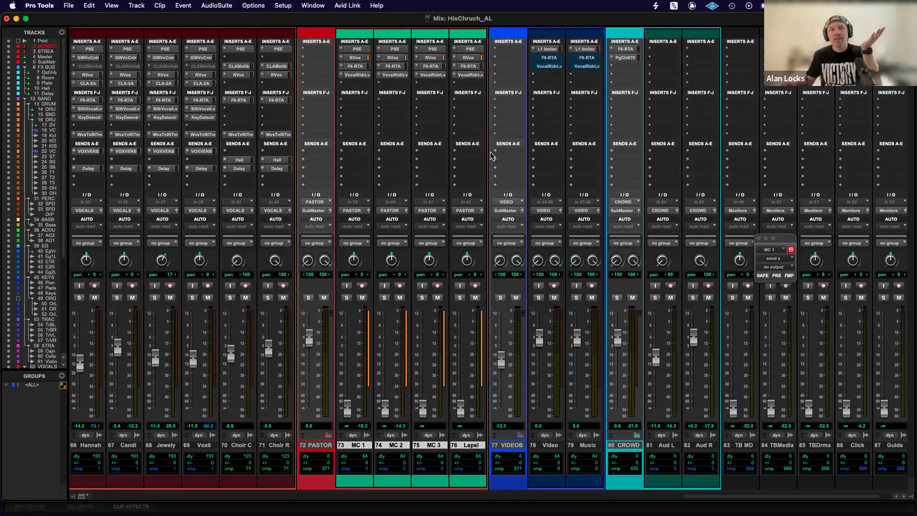
Add a Room send to MC 1 alone and copy it across to MC 2, MC 3 and Lapel.
{"action": "left_click", "coordinate": [358, 152]}
{"action": "mouse_move", "coordinate": [382, 201]}
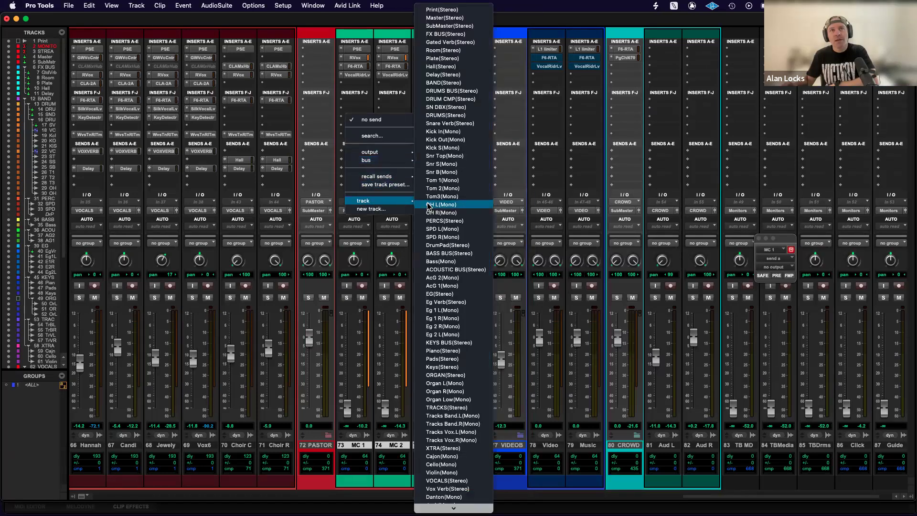
{"action": "left_click", "coordinate": [443, 50]}
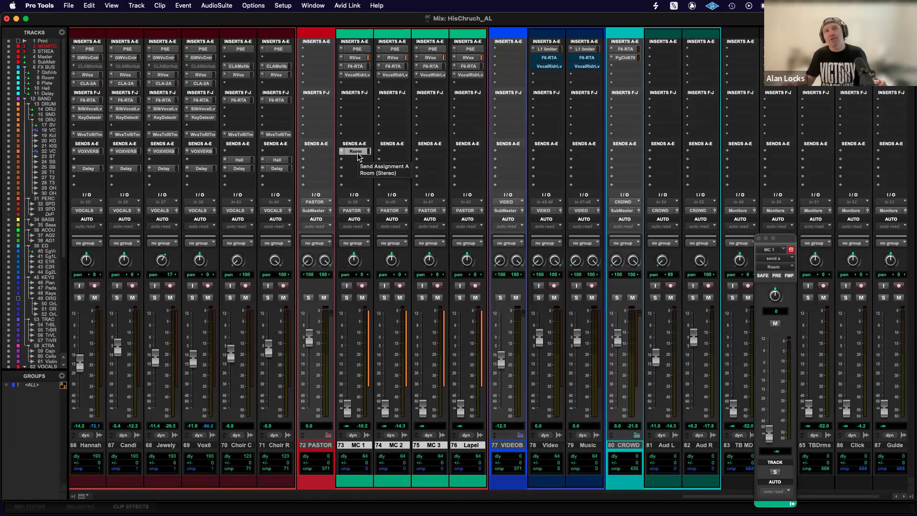
{"action": "left_click_drag", "start_coordinate": [359, 151], "coordinate": [469, 153]}
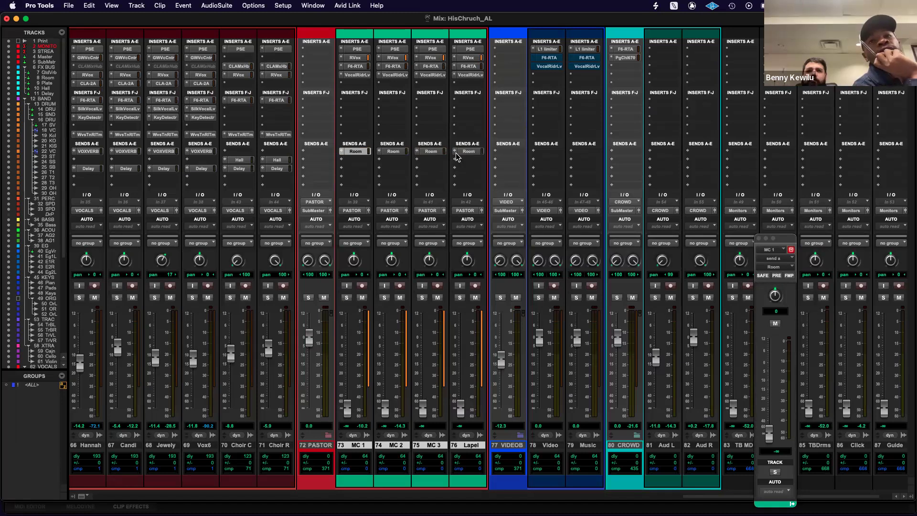
Clear the copied Room sends from Lapel, MC 3 and MC 2, and the original from MC 1.
{"action": "left_click", "coordinate": [457, 152]}
{"action": "left_click", "coordinate": [477, 120]}
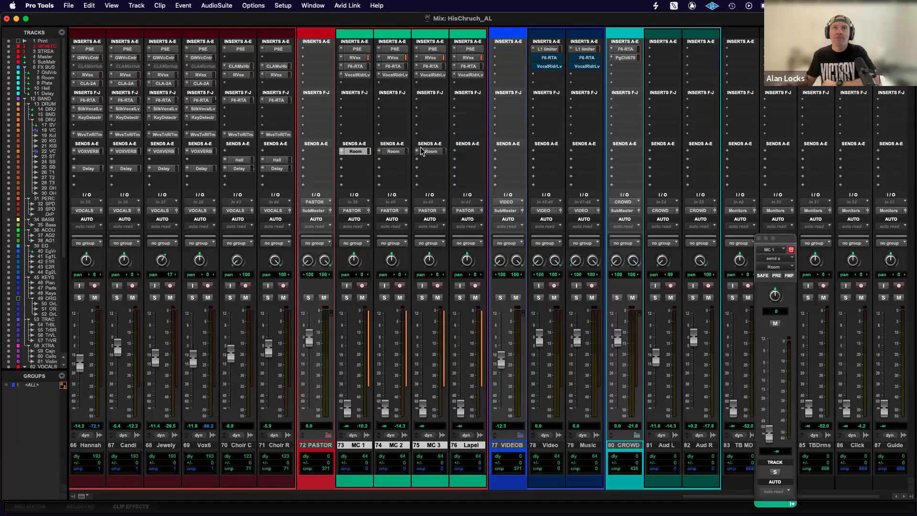
{"action": "left_click", "coordinate": [419, 152]}
{"action": "left_click", "coordinate": [435, 120]}
{"action": "left_click", "coordinate": [393, 152]}
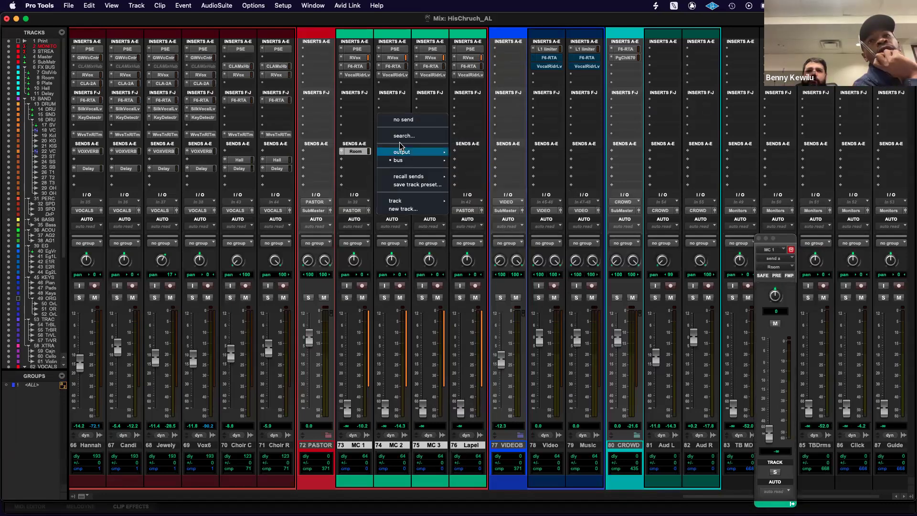
{"action": "left_click", "coordinate": [398, 121]}
{"action": "left_click", "coordinate": [355, 152]}
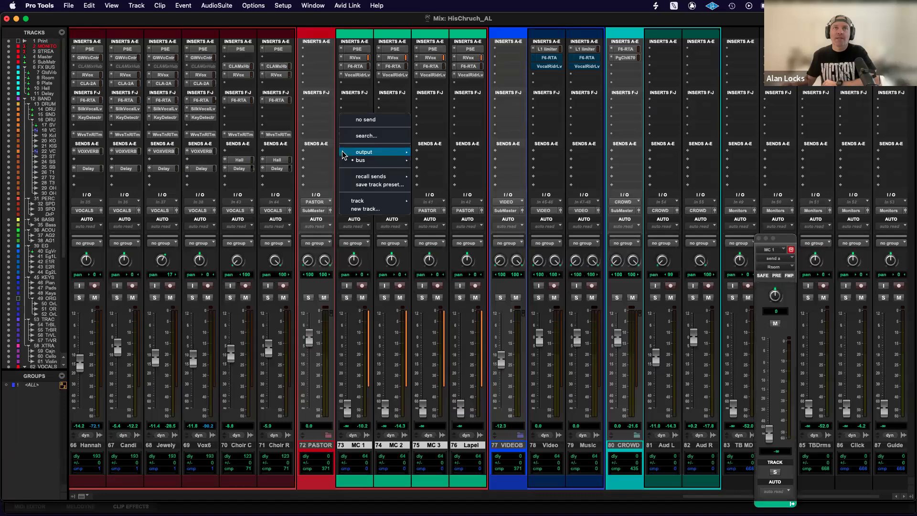
{"action": "left_click", "coordinate": [363, 120]}
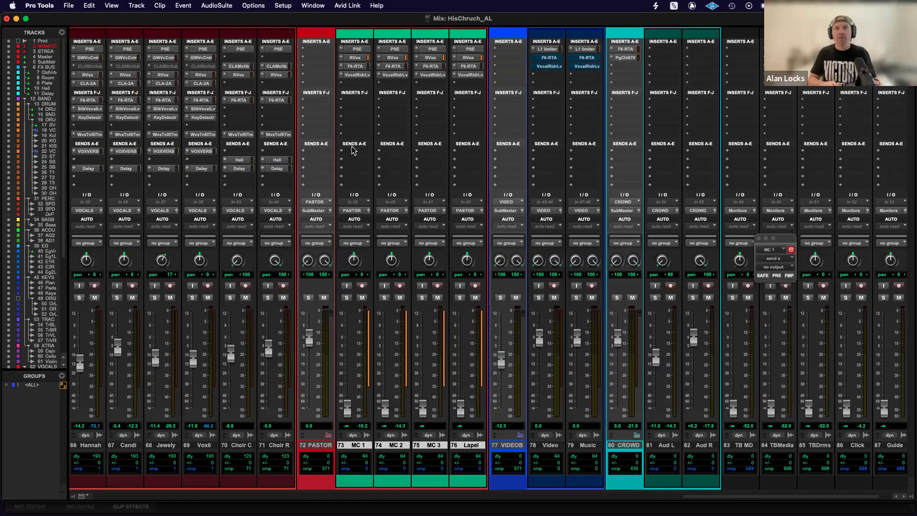
Switch to the Edit window and show the Sends A-E column.
{"action": "key", "text": "super+equal"}
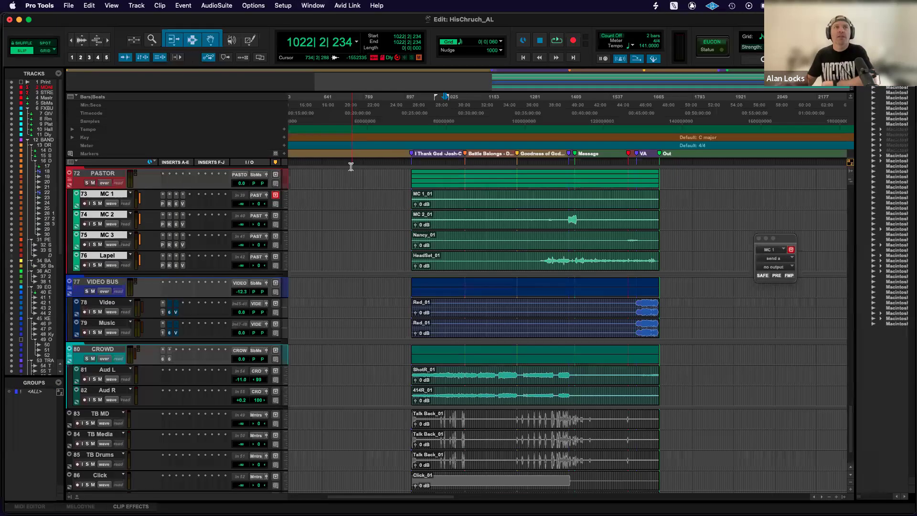
{"action": "scroll", "coordinate": [352, 205], "scroll_direction": "up", "scroll_amount": 10}
{"action": "scroll", "coordinate": [352, 204], "scroll_direction": "down", "scroll_amount": 12}
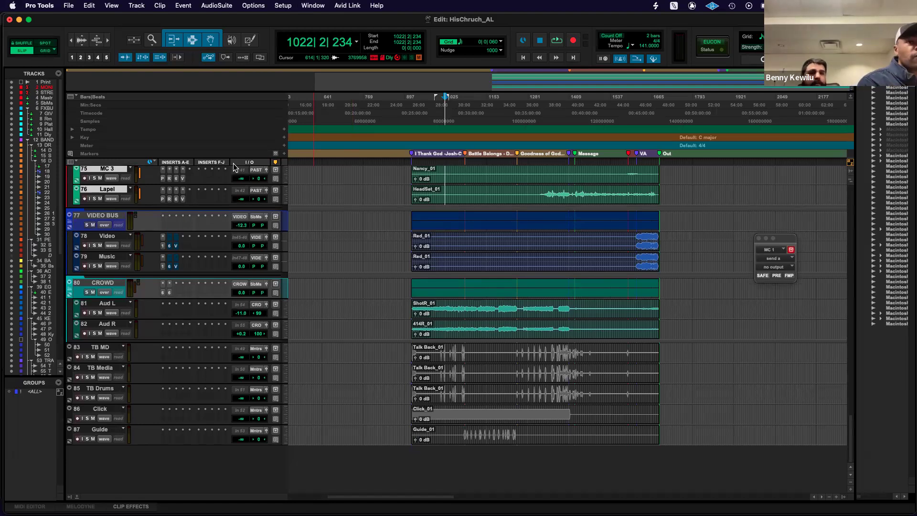
{"action": "left_click", "coordinate": [72, 163]}
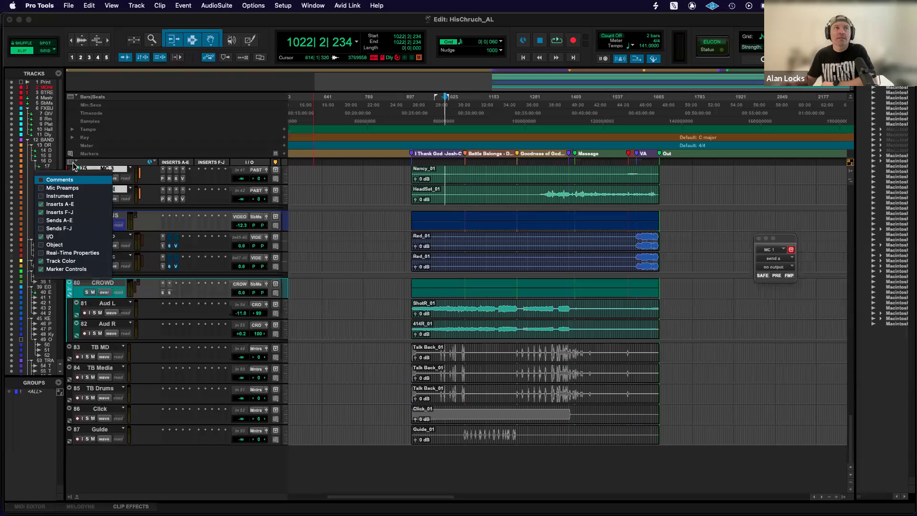
{"action": "left_click", "coordinate": [42, 220]}
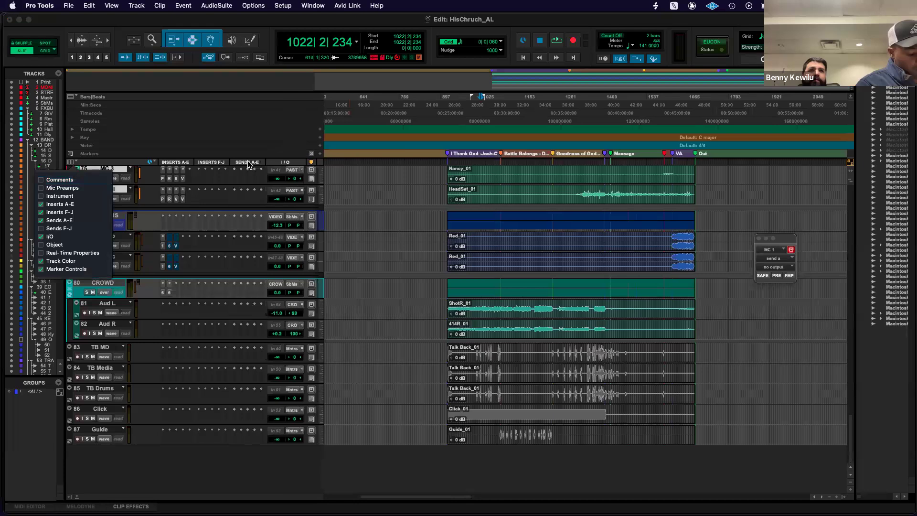
{"action": "left_click", "coordinate": [211, 246]}
Add a Room send on MC 1, place its send window beside the track controls, and move the send to Lapel.
{"action": "scroll", "coordinate": [214, 228], "scroll_direction": "up", "scroll_amount": 3}
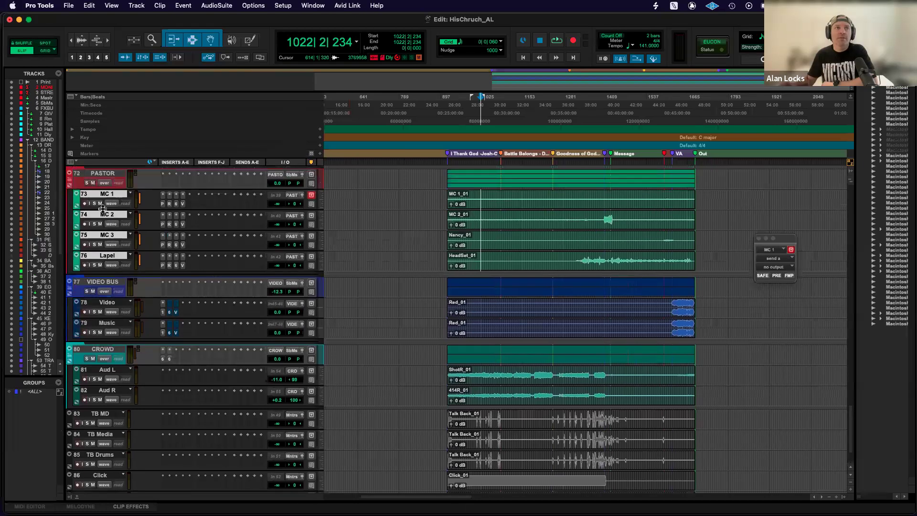
{"action": "left_click", "coordinate": [234, 198]}
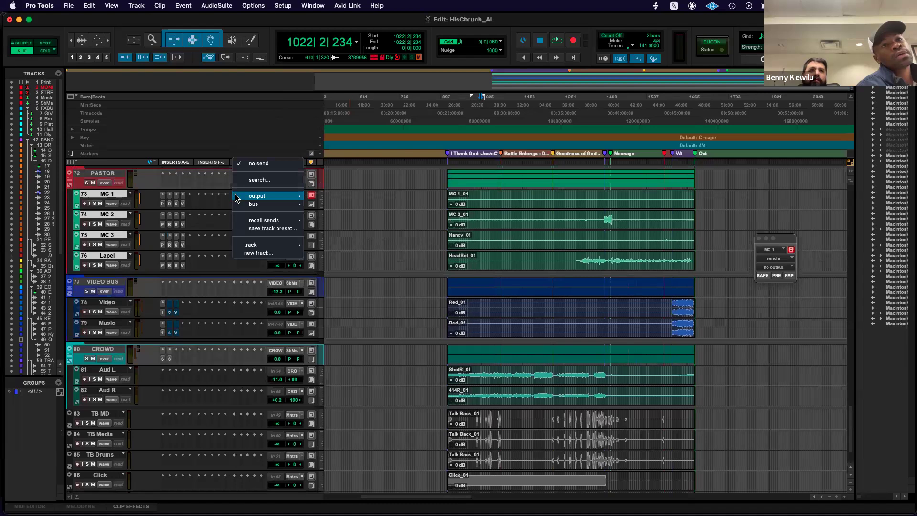
{"action": "mouse_move", "coordinate": [253, 245]}
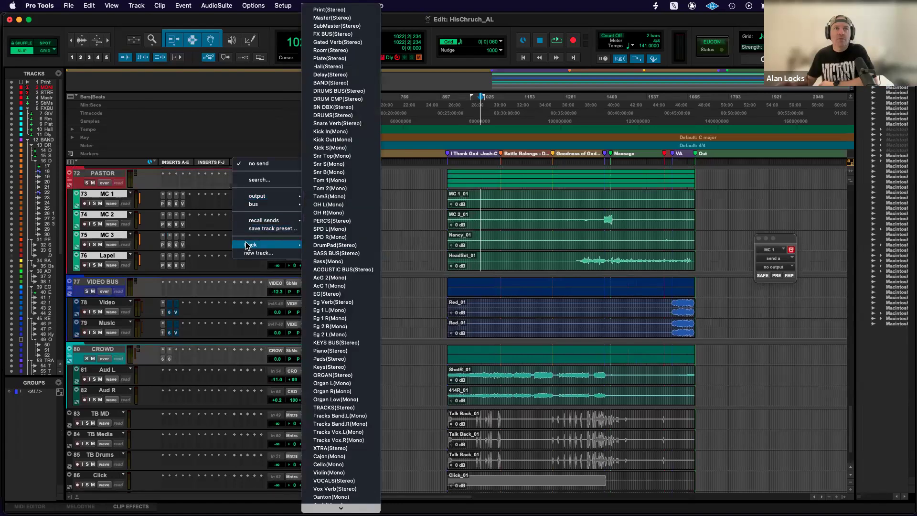
{"action": "left_click", "coordinate": [334, 50]}
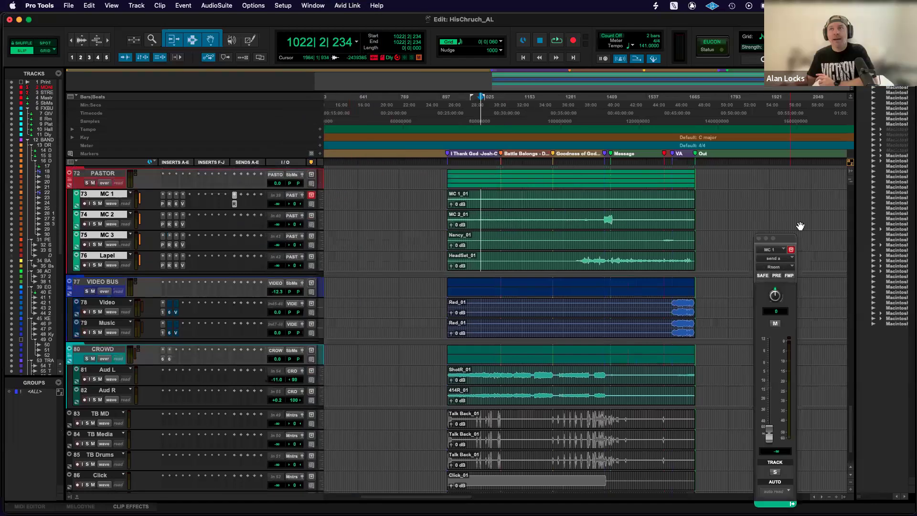
{"action": "left_click_drag", "start_coordinate": [774, 238], "coordinate": [401, 140]}
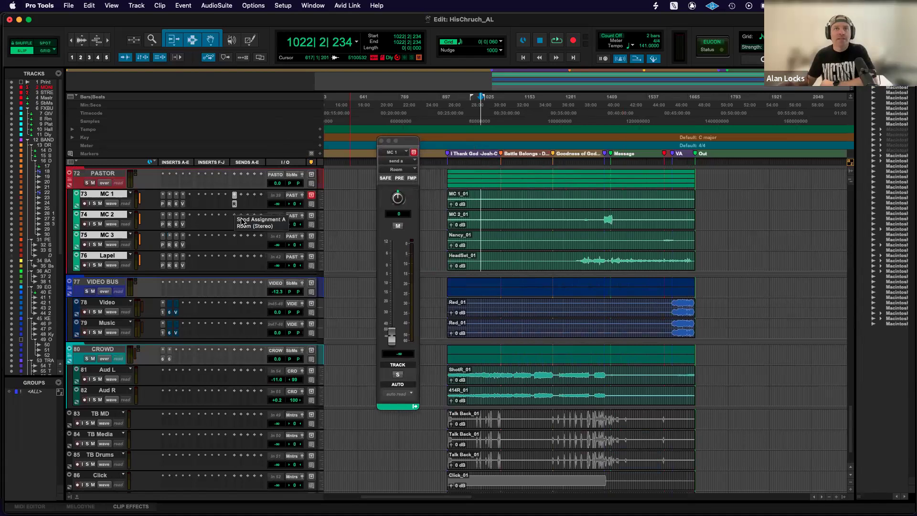
{"action": "left_click_drag", "start_coordinate": [234, 206], "coordinate": [234, 258]}
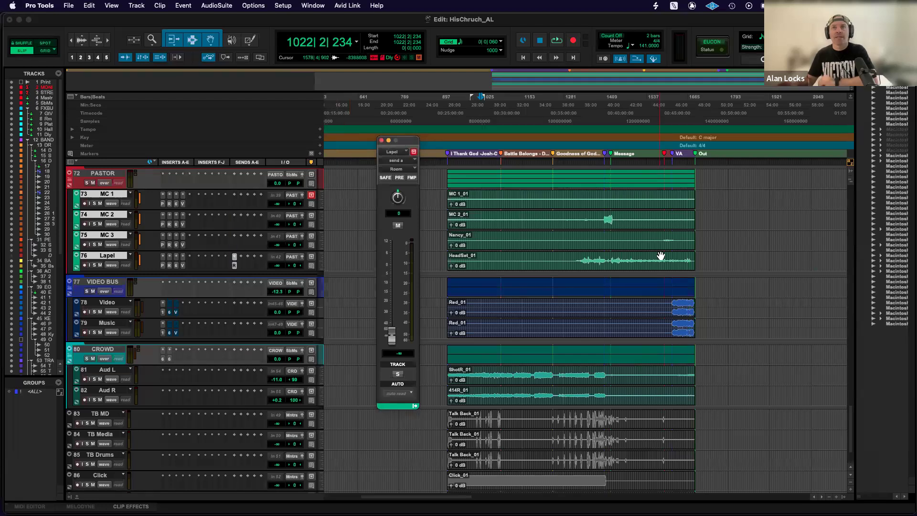
Select a passage of the Lapel clip after the Message marker, solo the track and audition the passage twice.
{"action": "left_click_drag", "start_coordinate": [623, 260], "coordinate": [647, 260]}
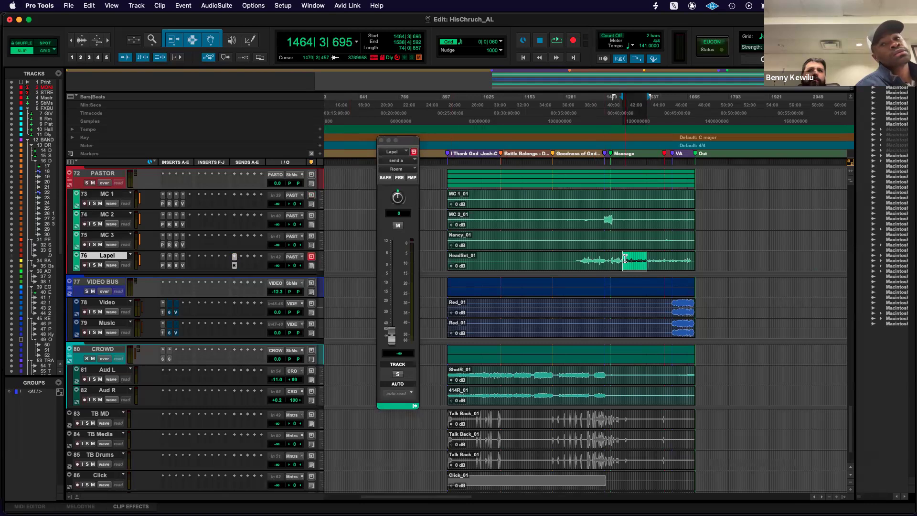
{"action": "left_click", "coordinate": [93, 266]}
{"action": "key", "text": "space"}
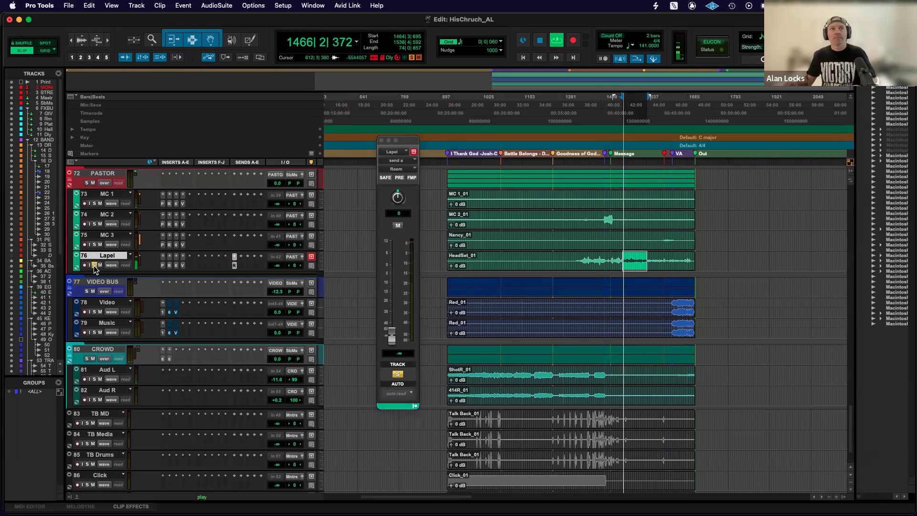
{"action": "key", "text": "space"}
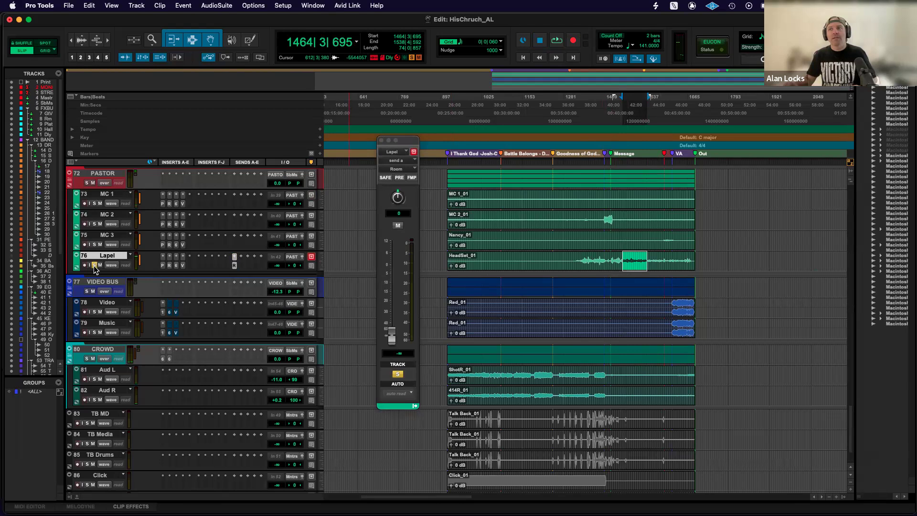
{"action": "key", "text": "space"}
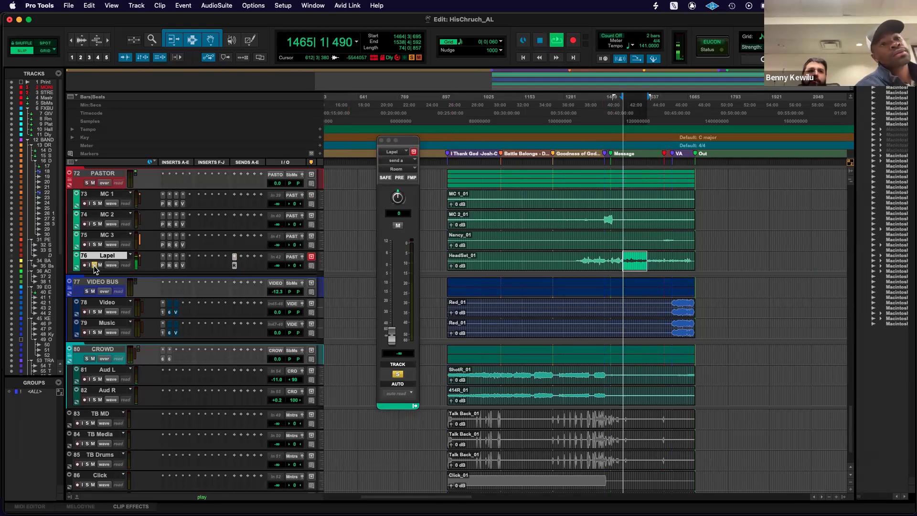
{"action": "key", "text": "space"}
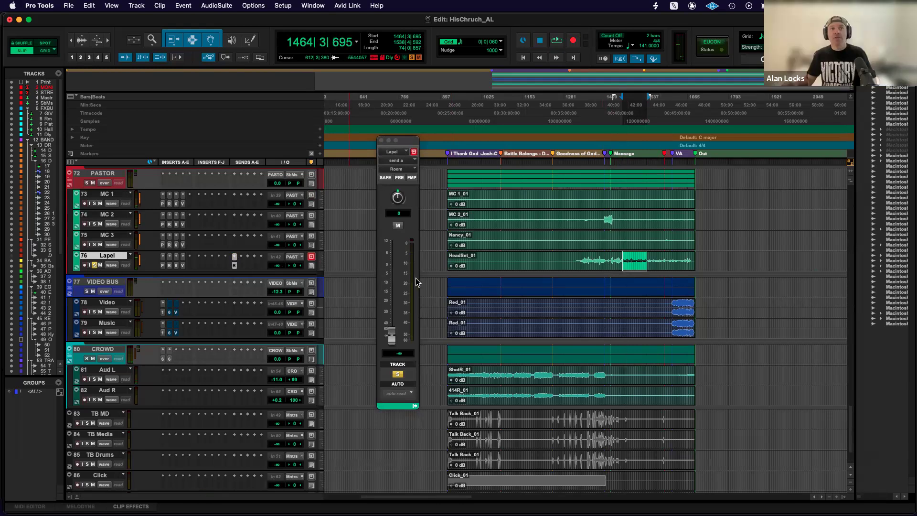
Unsolo the Lapel track and audition the selected passage in the full mix, checking the Master, SubMaster and FX tracks.
{"action": "left_click", "coordinate": [94, 265]}
{"action": "key", "text": "space"}
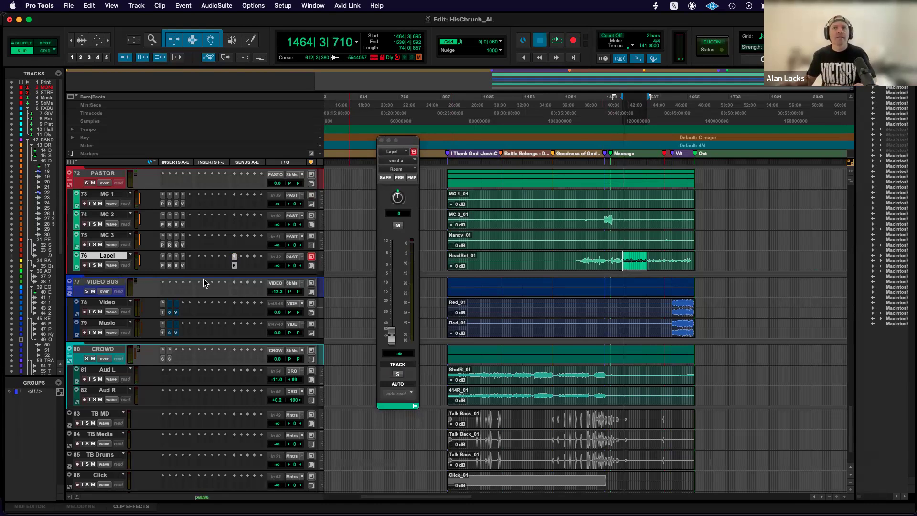
{"action": "key", "text": "space"}
{"action": "scroll", "coordinate": [159, 248], "scroll_direction": "up", "scroll_amount": 20}
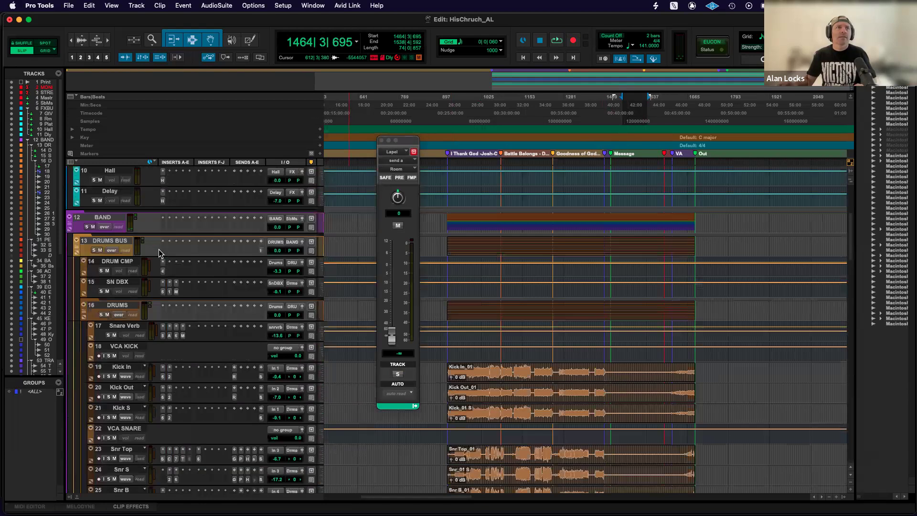
{"action": "key", "text": "space"}
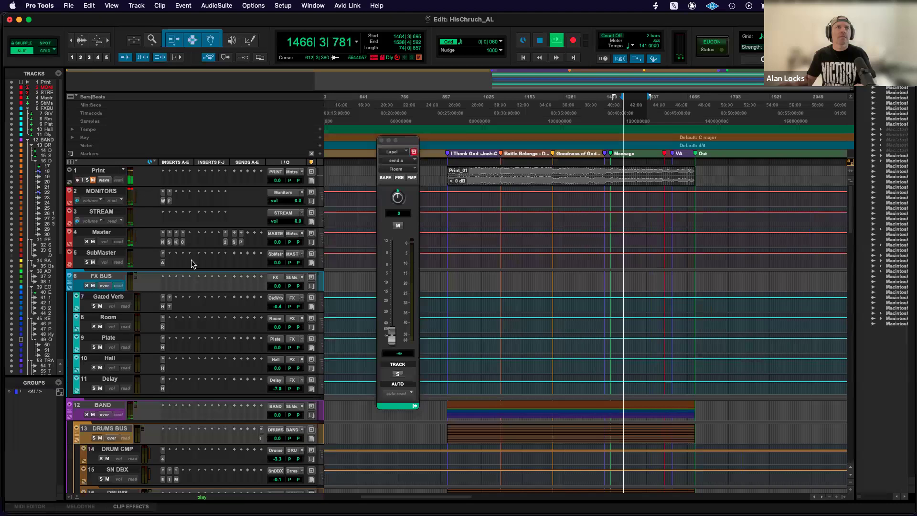
{"action": "key", "text": "space"}
Look through the band, vocal, pastor and crowd tracks, and audition the passage while checking the keys and organ tracks.
{"action": "scroll", "coordinate": [192, 260], "scroll_direction": "down", "scroll_amount": 5}
{"action": "scroll", "coordinate": [192, 260], "scroll_direction": "down", "scroll_amount": 15}
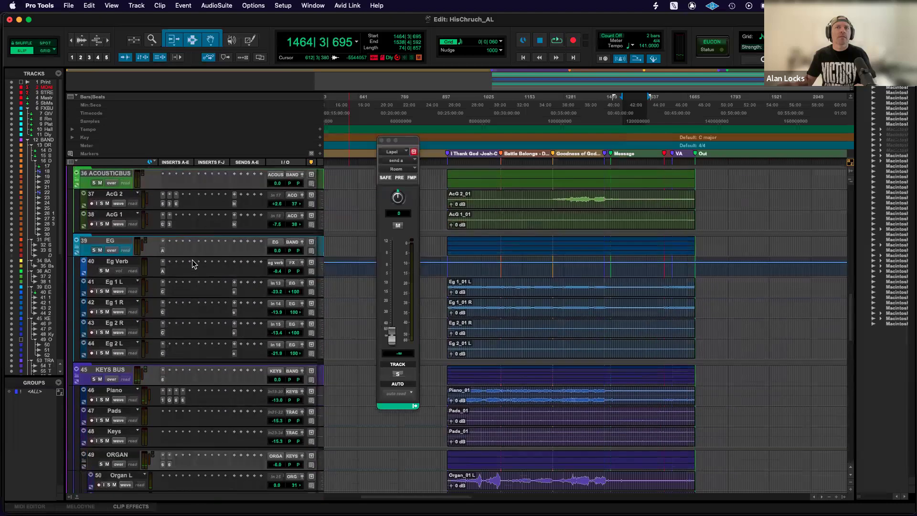
{"action": "scroll", "coordinate": [192, 259], "scroll_direction": "down", "scroll_amount": 5}
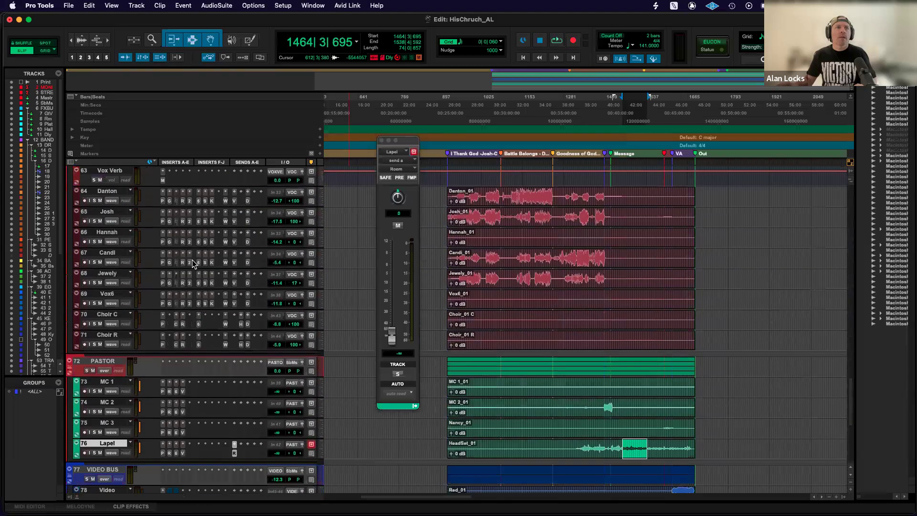
{"action": "scroll", "coordinate": [192, 260], "scroll_direction": "down", "scroll_amount": 3}
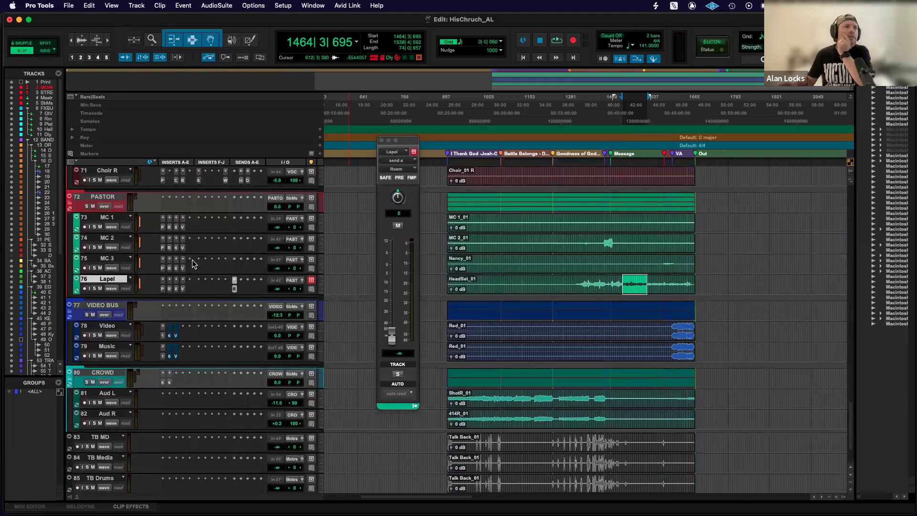
{"action": "scroll", "coordinate": [192, 260], "scroll_direction": "up", "scroll_amount": 10}
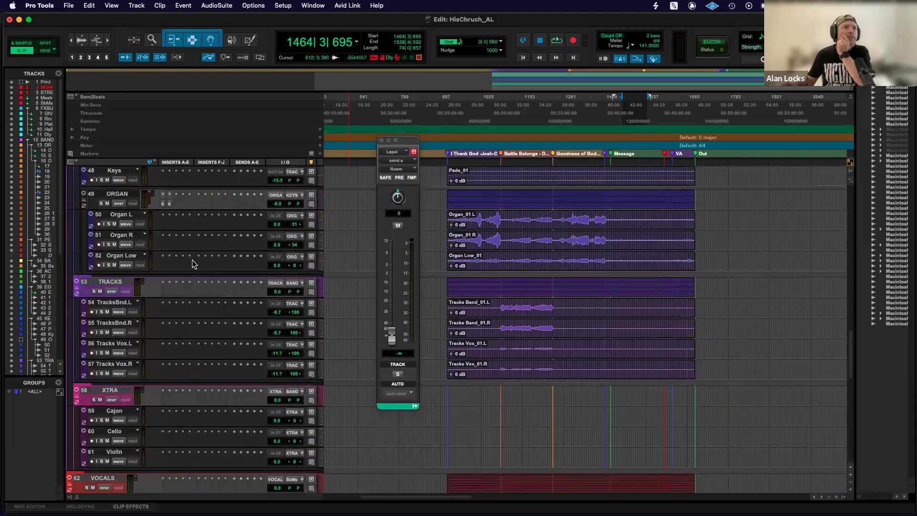
{"action": "scroll", "coordinate": [192, 260], "scroll_direction": "up", "scroll_amount": 3}
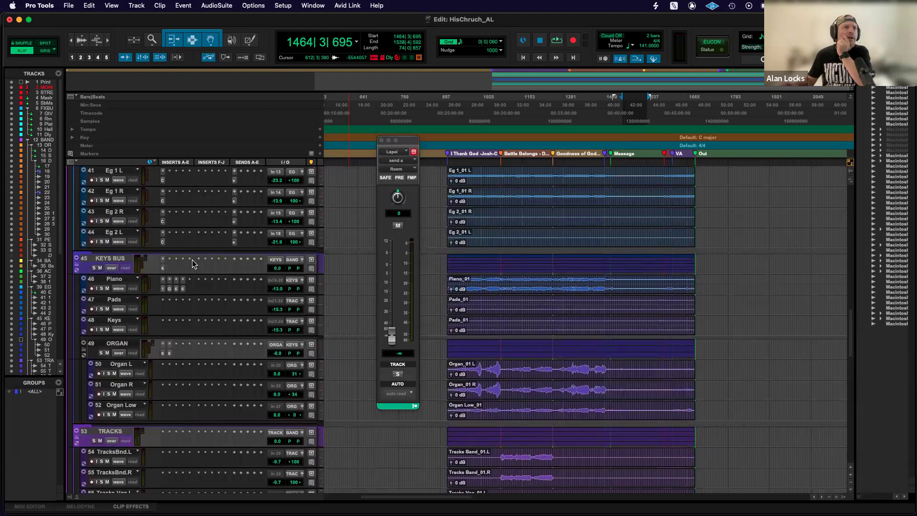
{"action": "scroll", "coordinate": [193, 260], "scroll_direction": "up", "scroll_amount": 2}
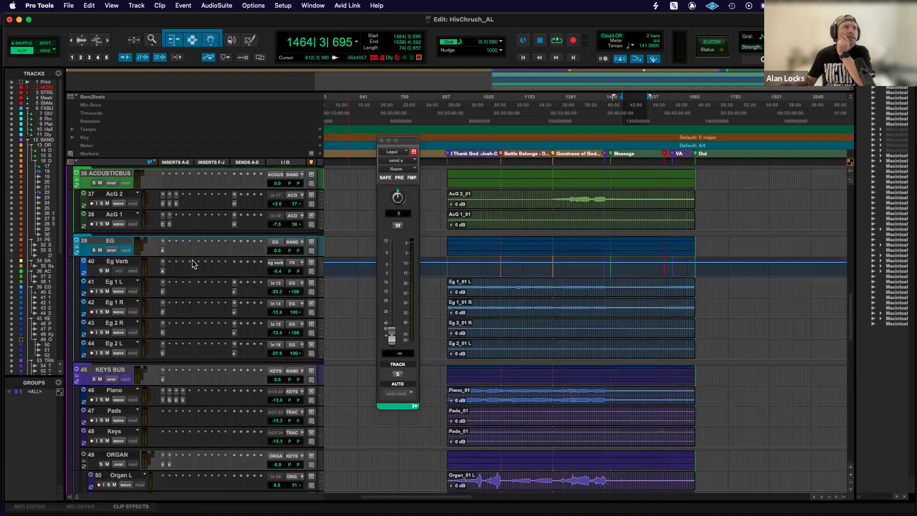
{"action": "scroll", "coordinate": [192, 260], "scroll_direction": "down", "scroll_amount": 3}
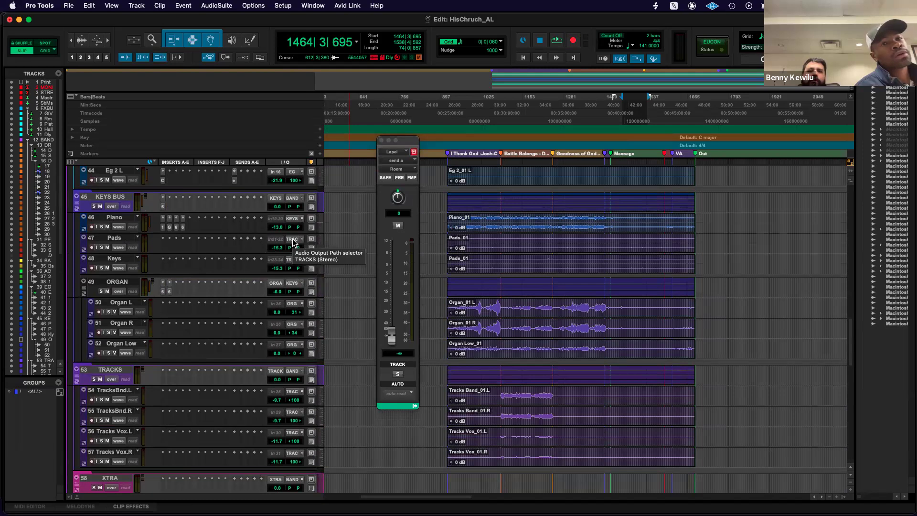
{"action": "key", "text": "space"}
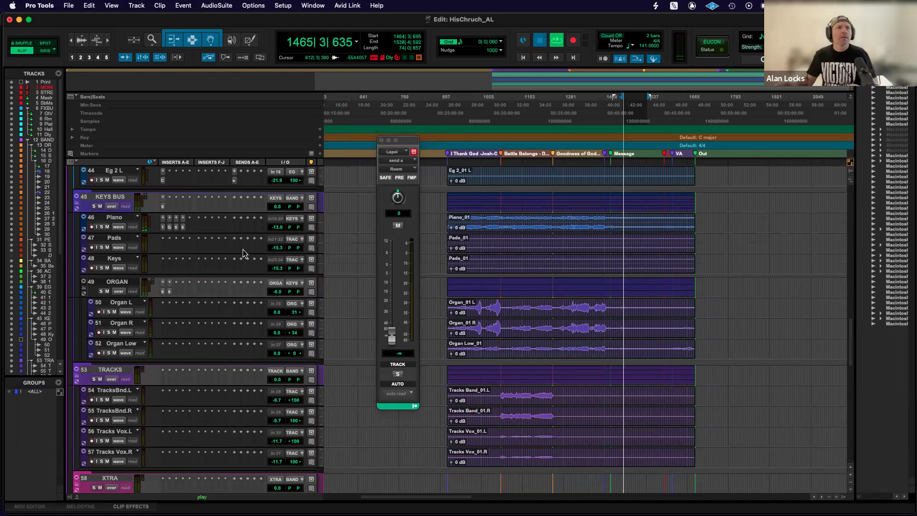
{"action": "key", "text": "space"}
Play the selected passage and bring the Lapel track volume up to -4.6 dB.
{"action": "scroll", "coordinate": [242, 254], "scroll_direction": "down", "scroll_amount": 15}
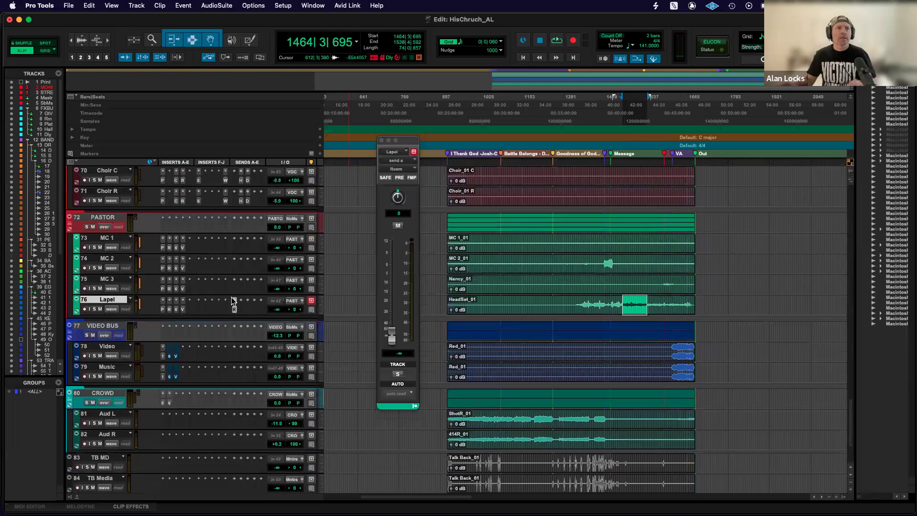
{"action": "key", "text": "space"}
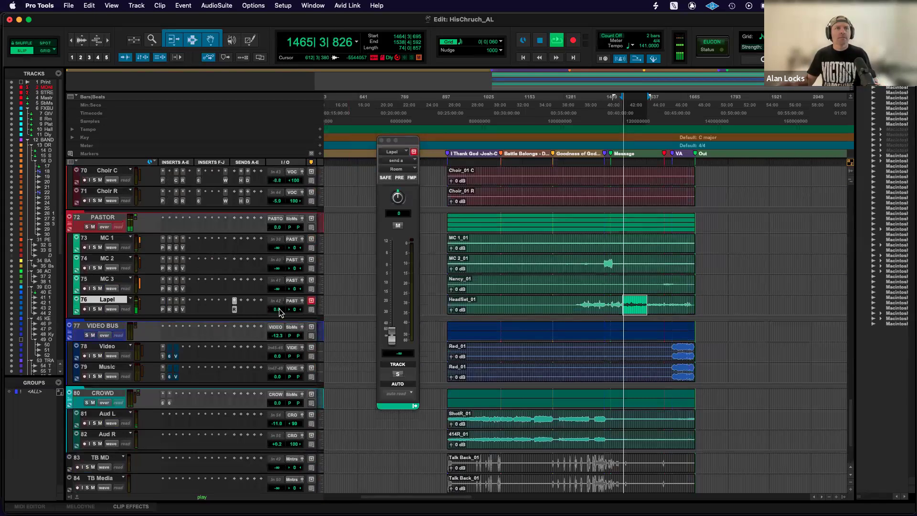
{"action": "left_click", "coordinate": [279, 311]}
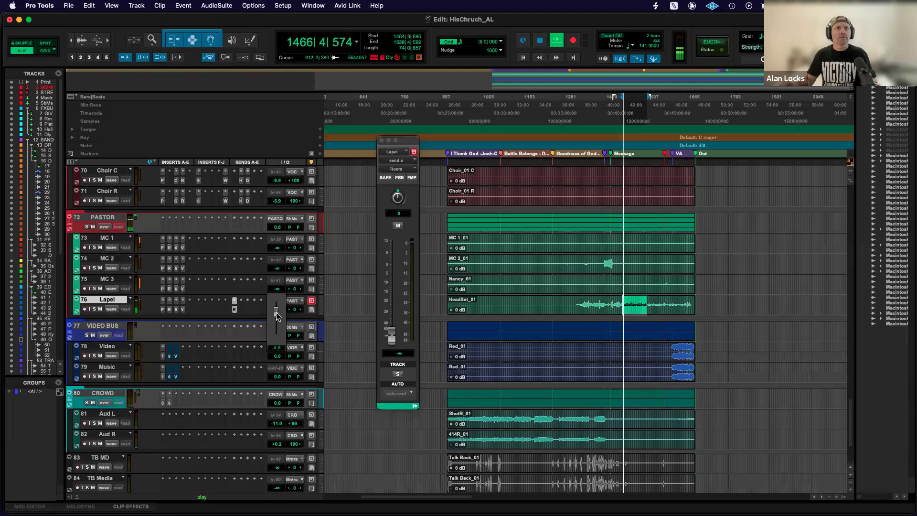
{"action": "left_click_drag", "start_coordinate": [277, 315], "coordinate": [275, 312]}
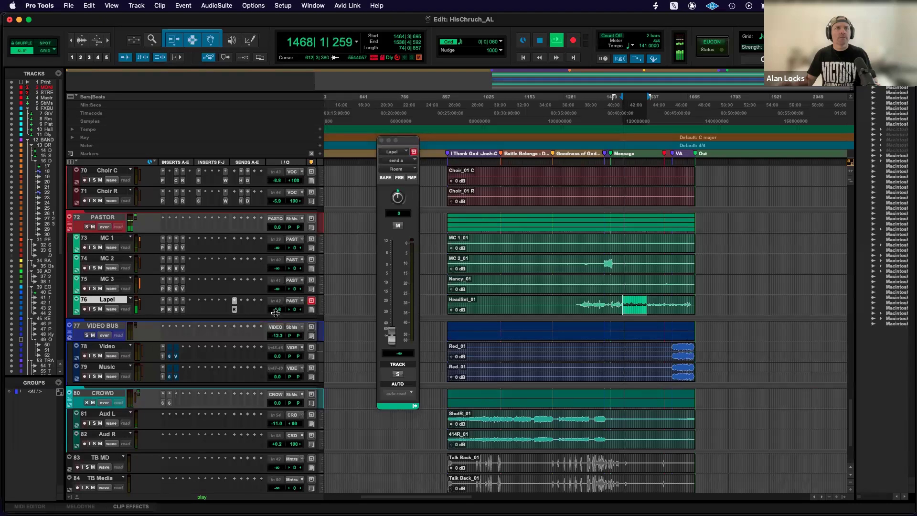
{"action": "key", "text": "space"}
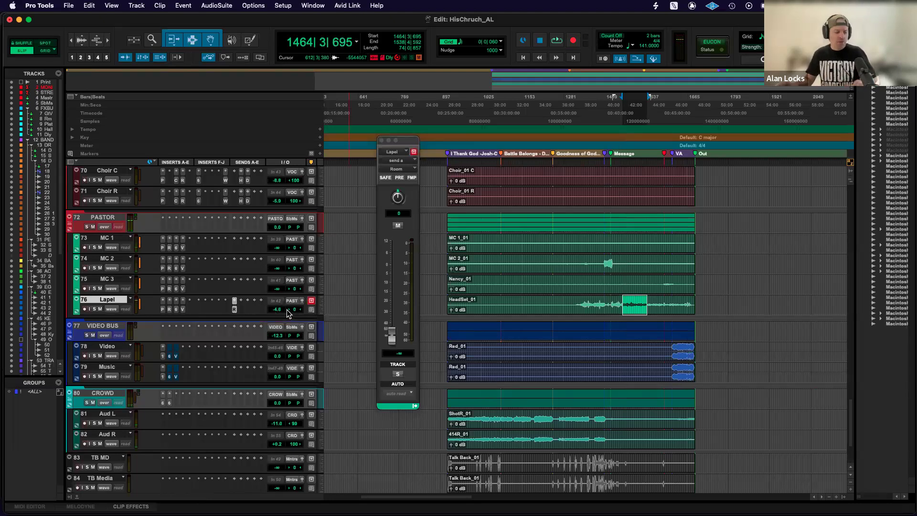
Play the passage while raising Lapel's Room send to about -0.4 dB, and pull the send back down to -∞.
{"action": "key", "text": "space"}
{"action": "left_click_drag", "start_coordinate": [391, 337], "coordinate": [393, 271]}
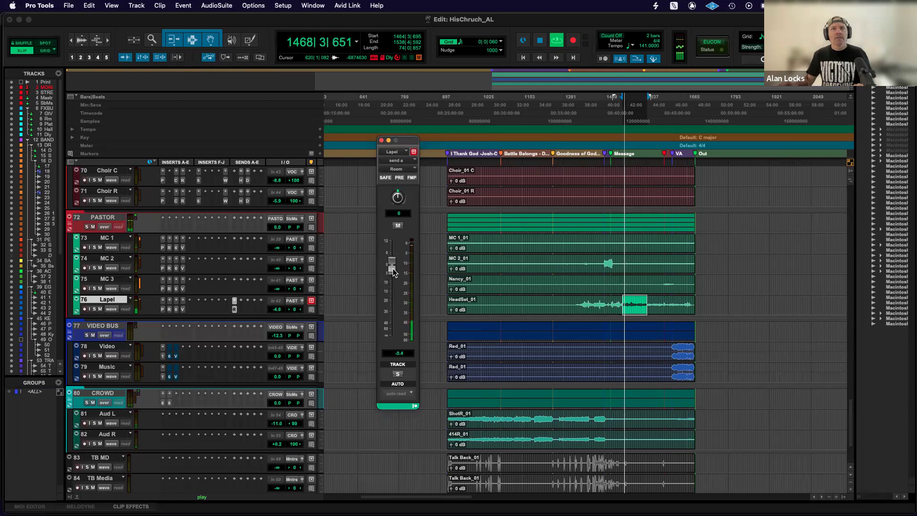
{"action": "key", "text": "space"}
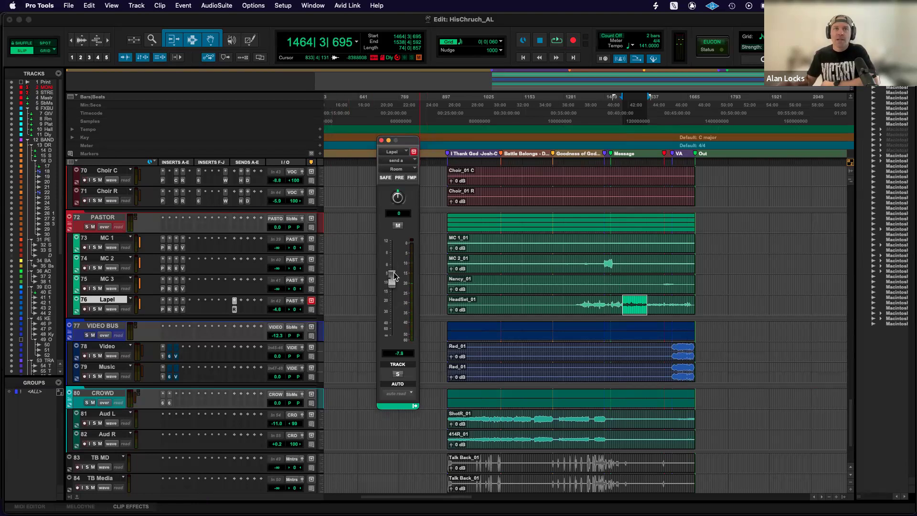
{"action": "left_click_drag", "start_coordinate": [392, 272], "coordinate": [392, 358]}
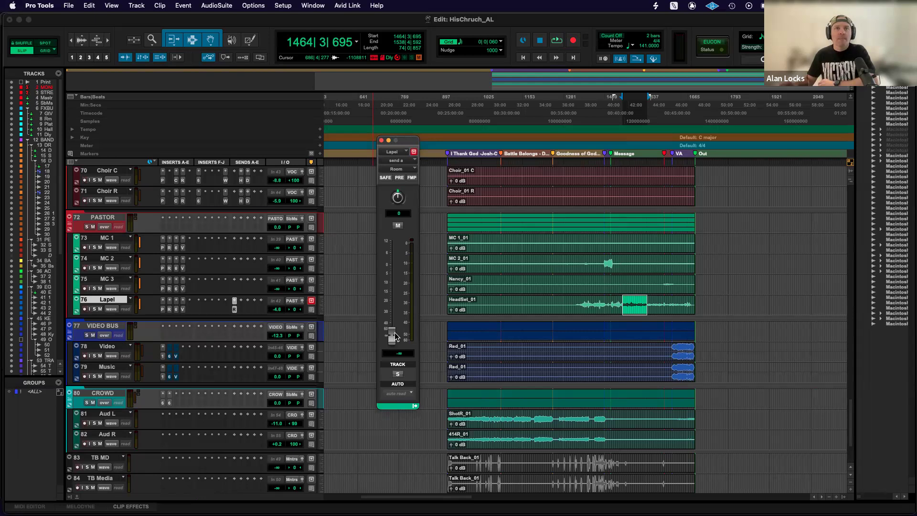
{"action": "mouse_move", "coordinate": [391, 337]}
{"action": "left_mouse_down"}
{"action": "mouse_move", "coordinate": [397, 307]}
{"action": "mouse_move", "coordinate": [393, 336]}
{"action": "left_mouse_up"}
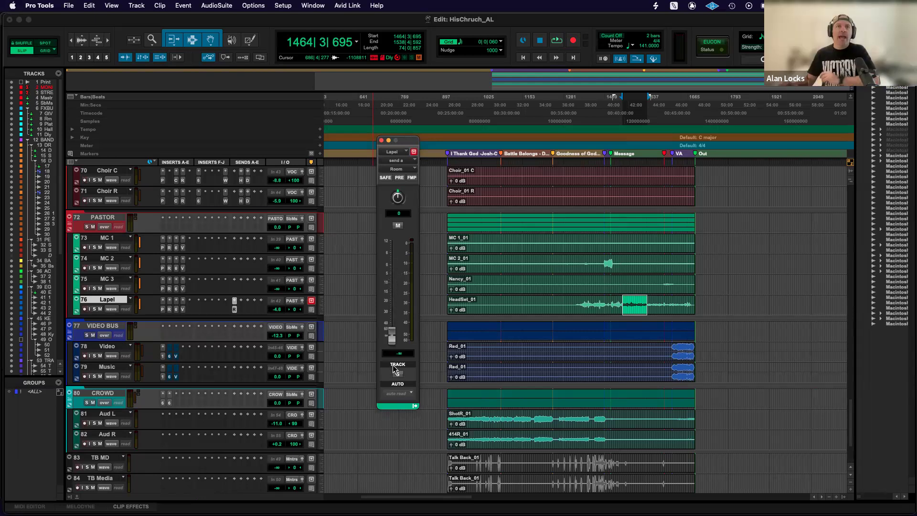
Solo Lapel, raise its Room send to +0.2 dB during playback, and compare the sound with the send muted and unmuted.
{"action": "left_click", "coordinate": [95, 309]}
{"action": "key", "text": "space"}
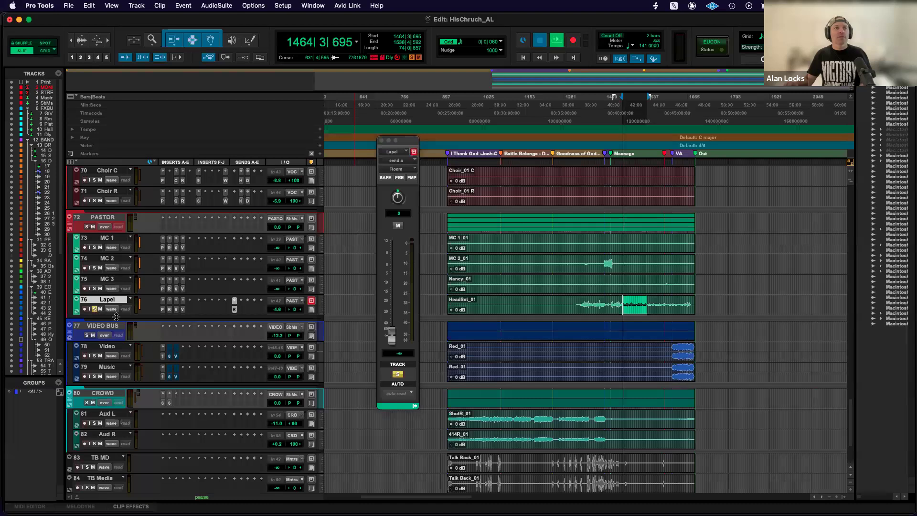
{"action": "left_click_drag", "start_coordinate": [389, 337], "coordinate": [391, 268]}
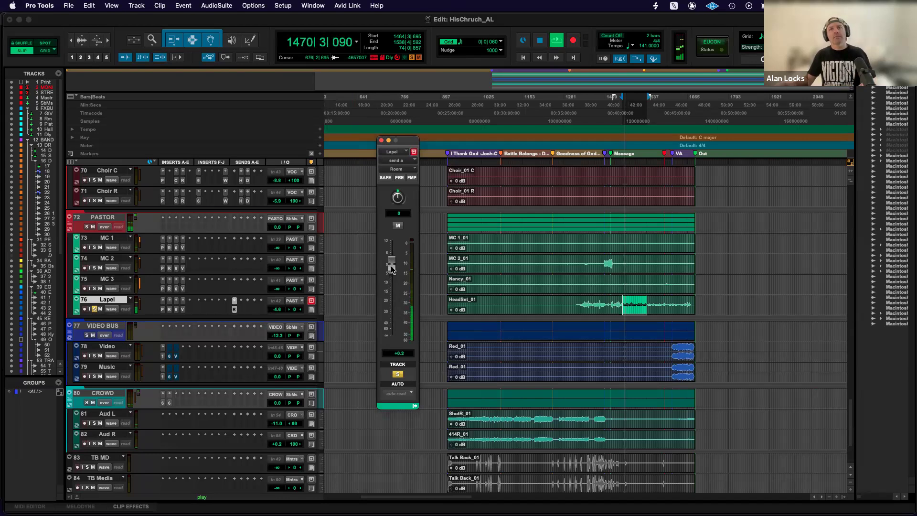
{"action": "left_click", "coordinate": [398, 225]}
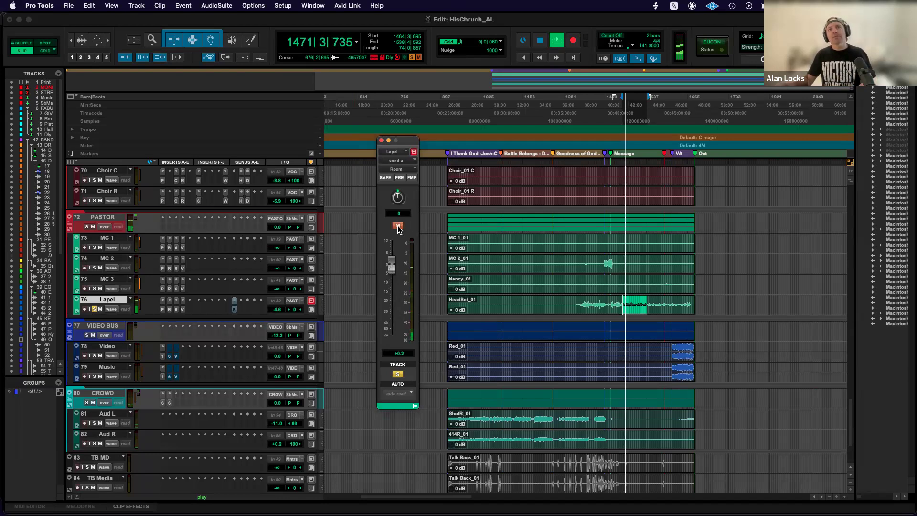
{"action": "left_click", "coordinate": [399, 225]}
{"action": "key", "text": "space"}
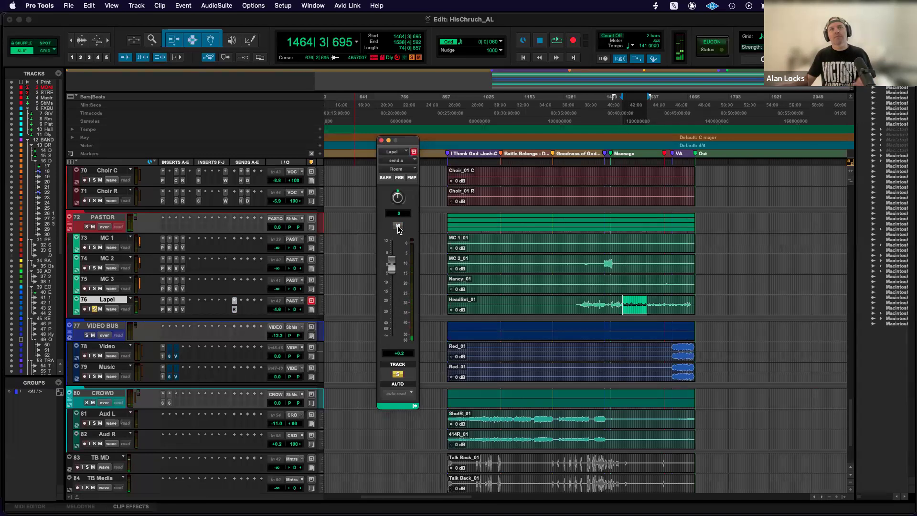
Close the send window and remove the Room send from Lapel.
{"action": "left_click", "coordinate": [382, 140]}
{"action": "left_click", "coordinate": [235, 301]}
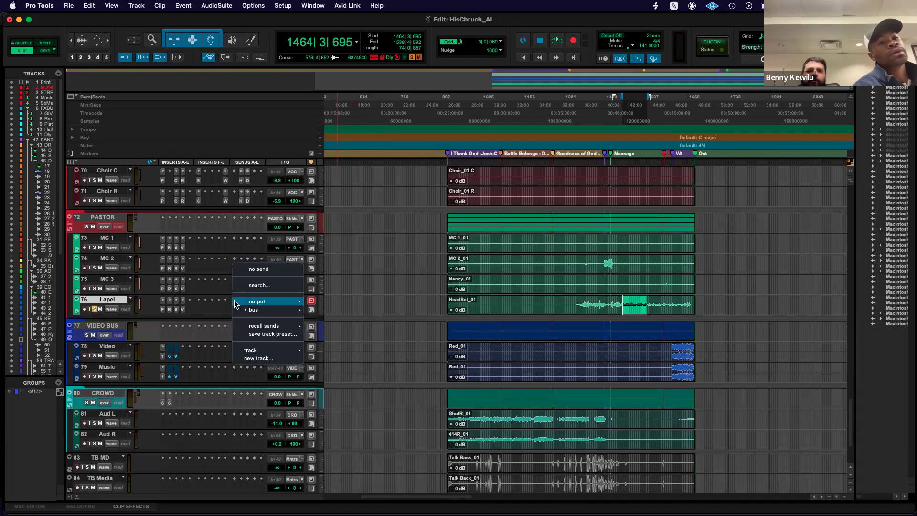
{"action": "left_click", "coordinate": [266, 271]}
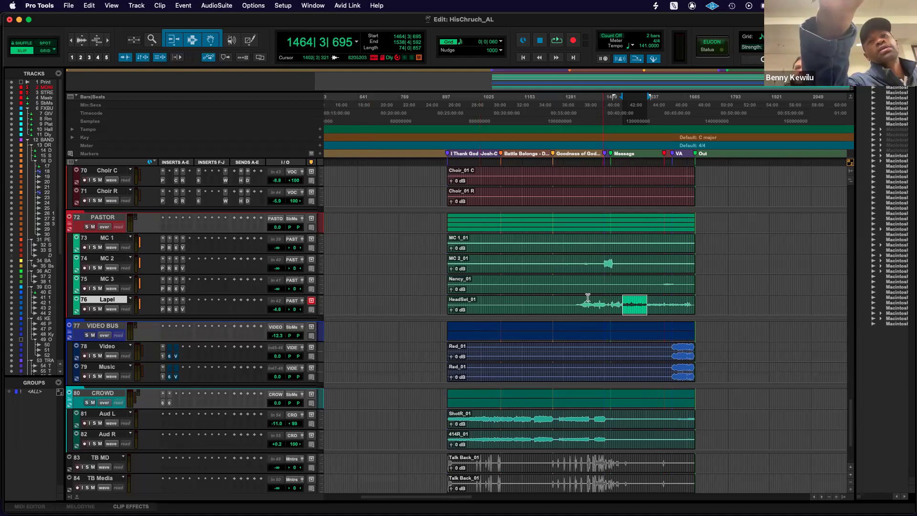
{"action": "scroll", "coordinate": [574, 300], "scroll_direction": "down", "scroll_amount": 3}
{"action": "scroll", "coordinate": [575, 300], "scroll_direction": "up", "scroll_amount": 20}
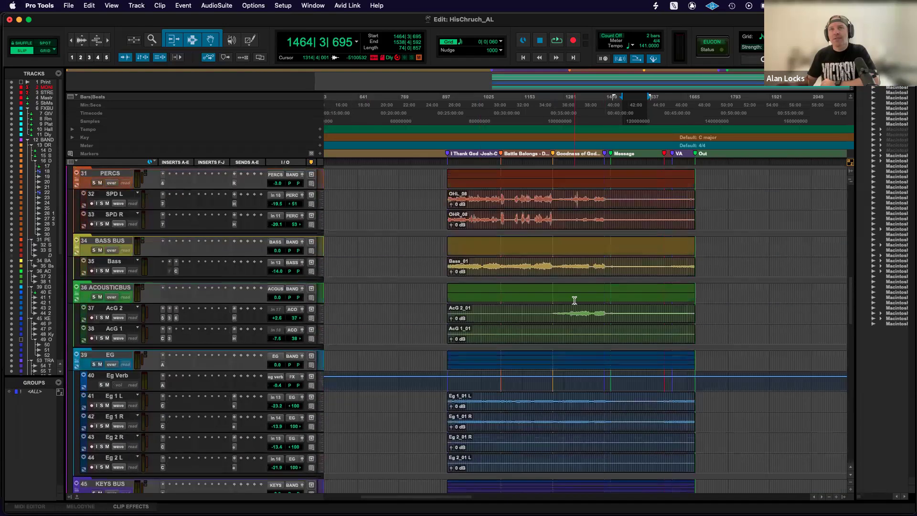
{"action": "scroll", "coordinate": [517, 323], "scroll_direction": "down", "scroll_amount": 10}
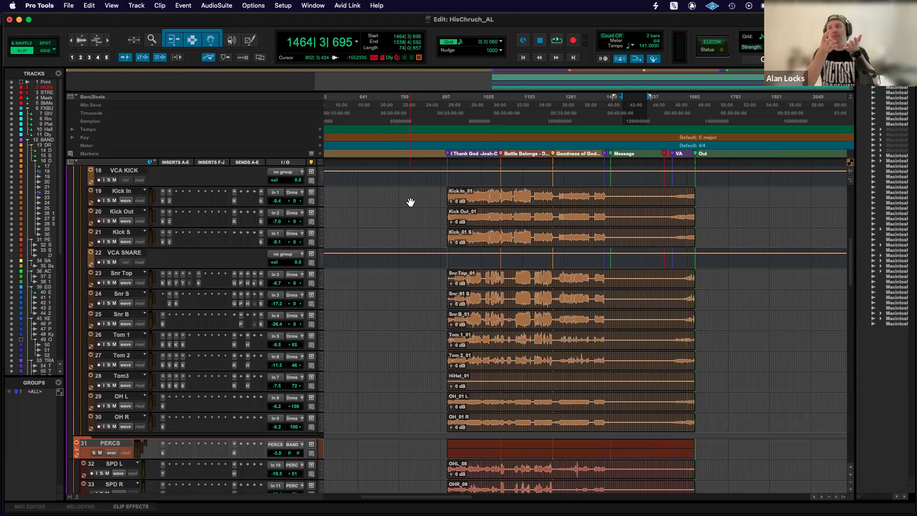
Open Lapel's insert plug-ins one after another to examine the settings of RVox, F6-RTA, Vocal Rider Live and PSE.
{"action": "scroll", "coordinate": [411, 201], "scroll_direction": "down", "scroll_amount": 8}
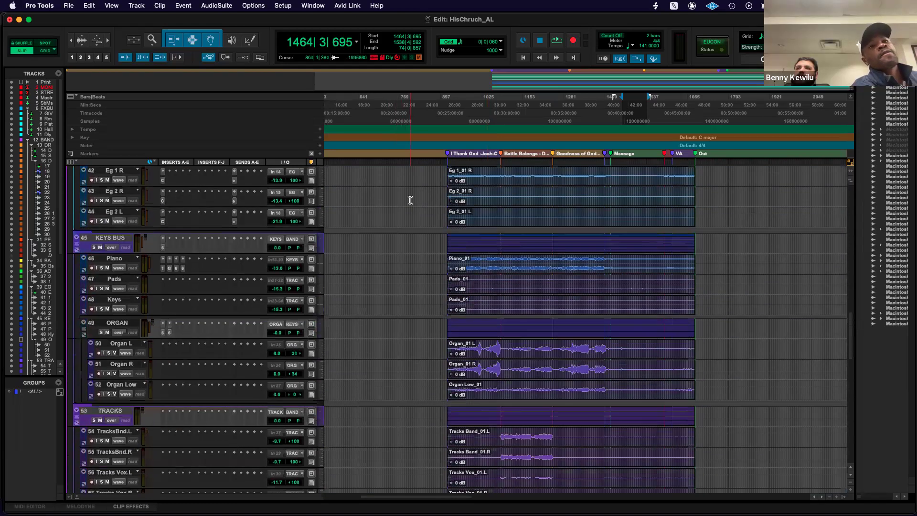
{"action": "scroll", "coordinate": [411, 201], "scroll_direction": "down", "scroll_amount": 3}
{"action": "scroll", "coordinate": [410, 200], "scroll_direction": "down", "scroll_amount": 3}
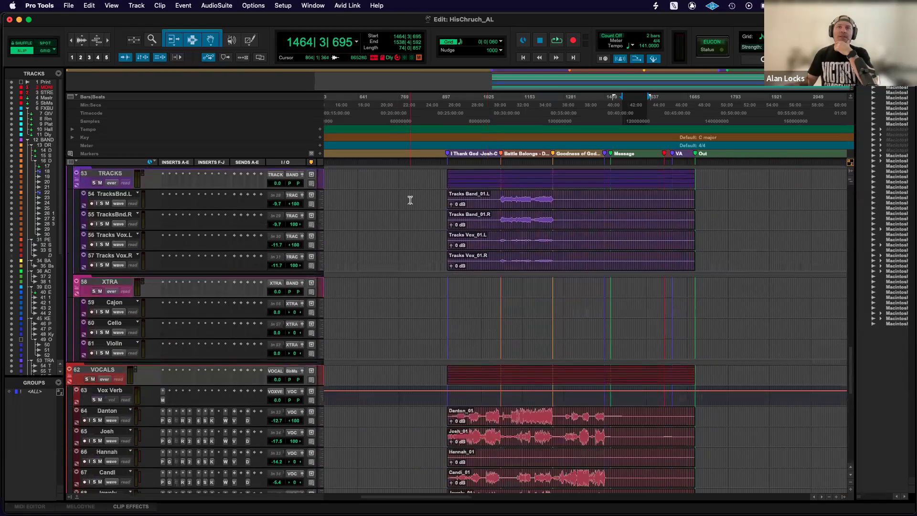
{"action": "scroll", "coordinate": [410, 200], "scroll_direction": "down", "scroll_amount": 6}
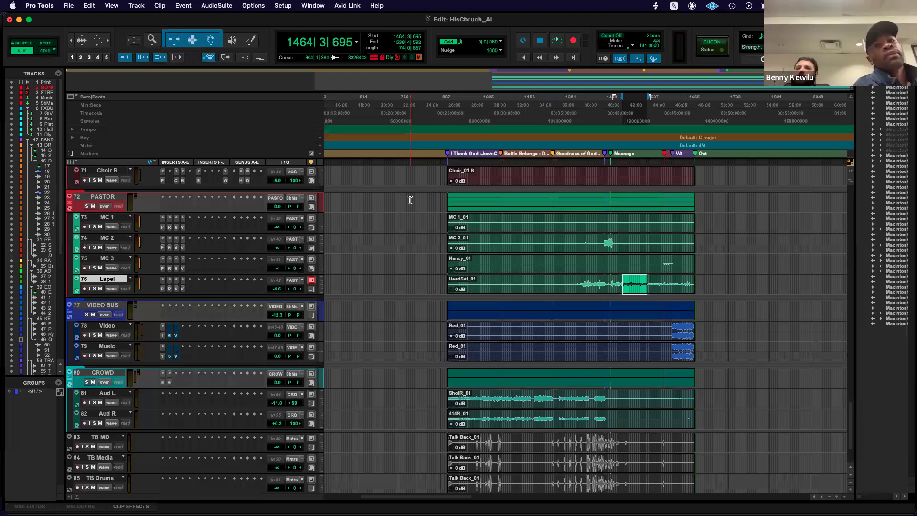
{"action": "left_click", "coordinate": [165, 290]}
{"action": "left_click", "coordinate": [170, 290]}
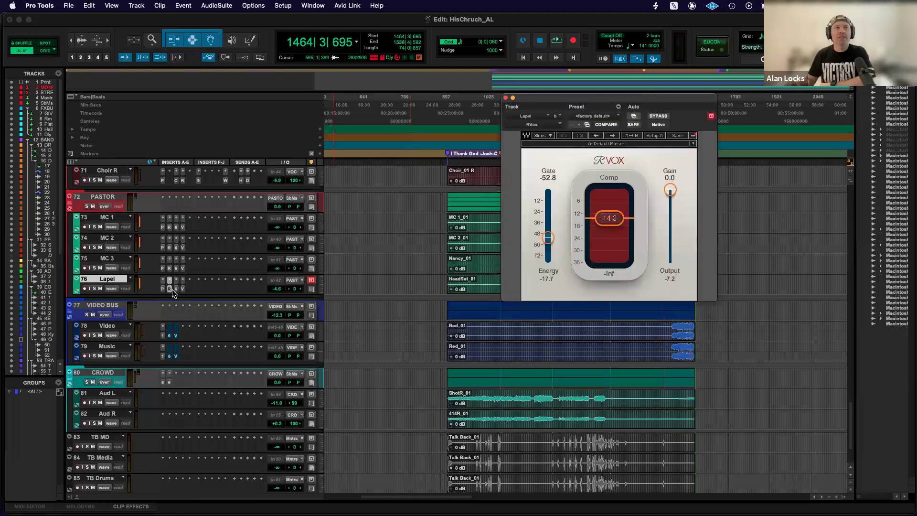
{"action": "left_click", "coordinate": [176, 289]}
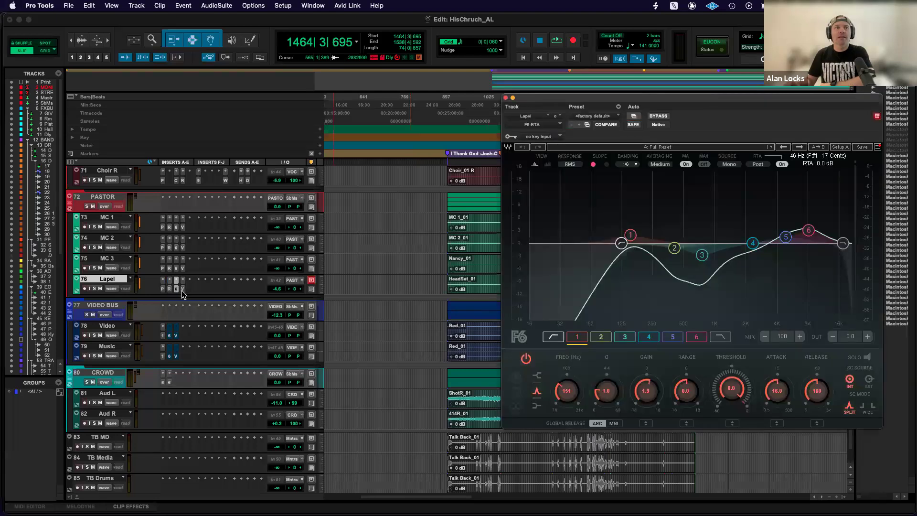
{"action": "left_click", "coordinate": [182, 289]}
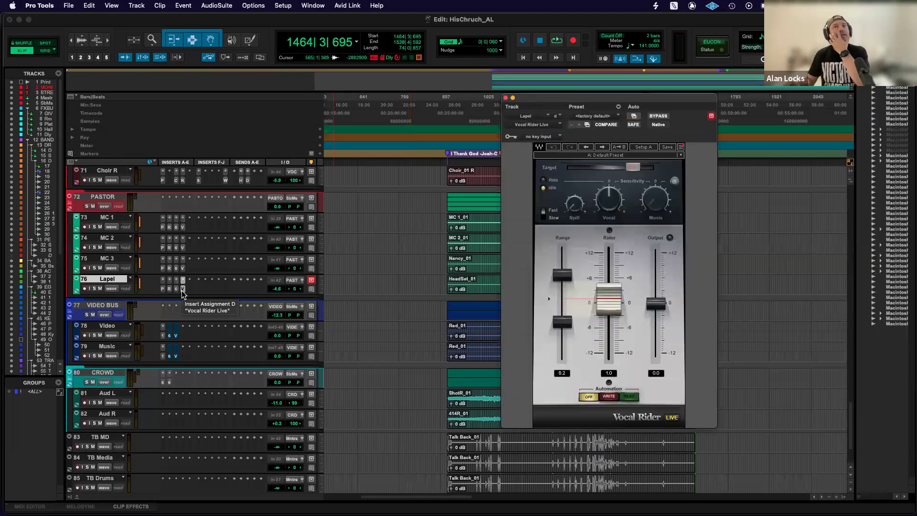
{"action": "left_click", "coordinate": [162, 290]}
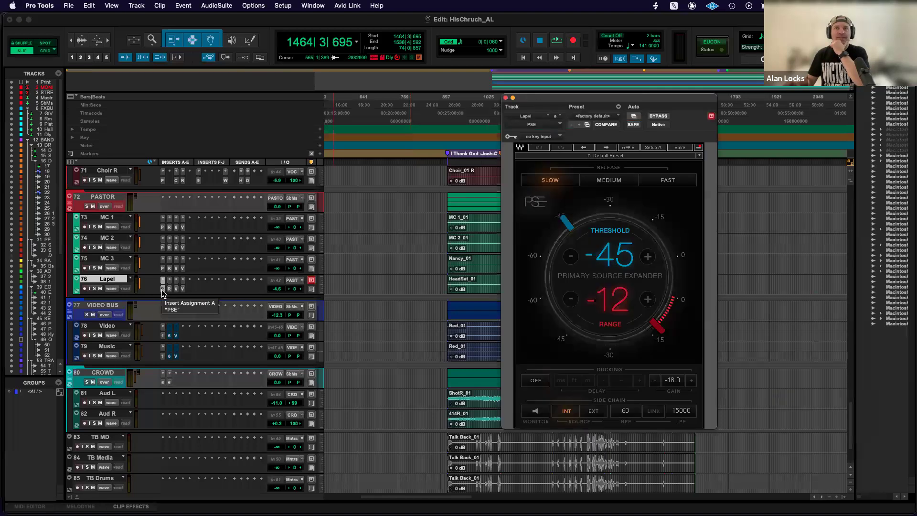
Review Lapel's insert chain once more through RVox, F6-RTA, Vocal Rider Live and PSE, and close the plug-in window.
{"action": "left_click", "coordinate": [169, 289]}
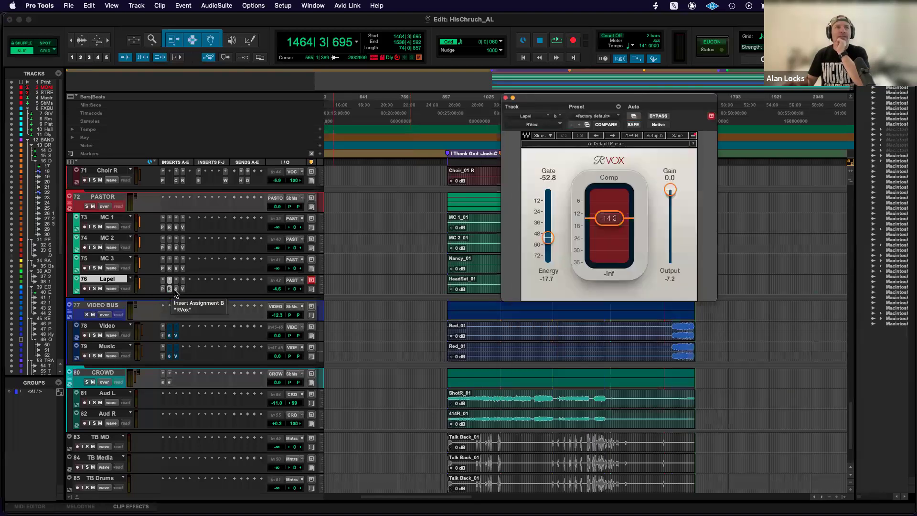
{"action": "left_click", "coordinate": [176, 289]}
{"action": "left_click", "coordinate": [182, 289]}
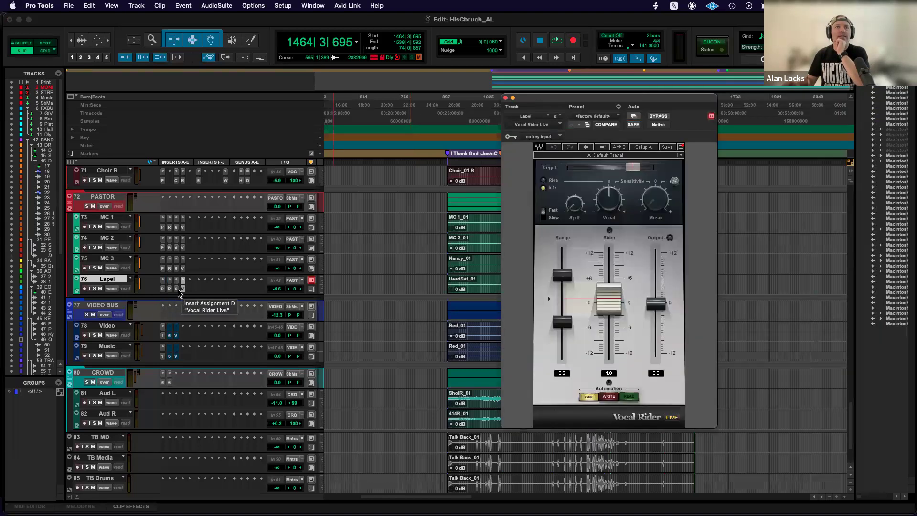
{"action": "left_click", "coordinate": [163, 289]}
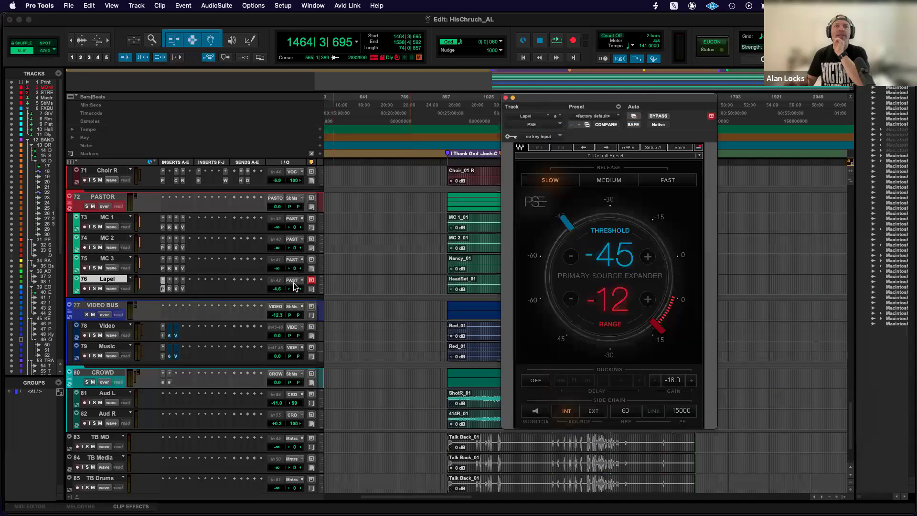
{"action": "left_click", "coordinate": [506, 99]}
View Lapel's RVox settings and F6-RTA equalizer curve, moving the plug-in window for a full view before closing it.
{"action": "left_click", "coordinate": [170, 289]}
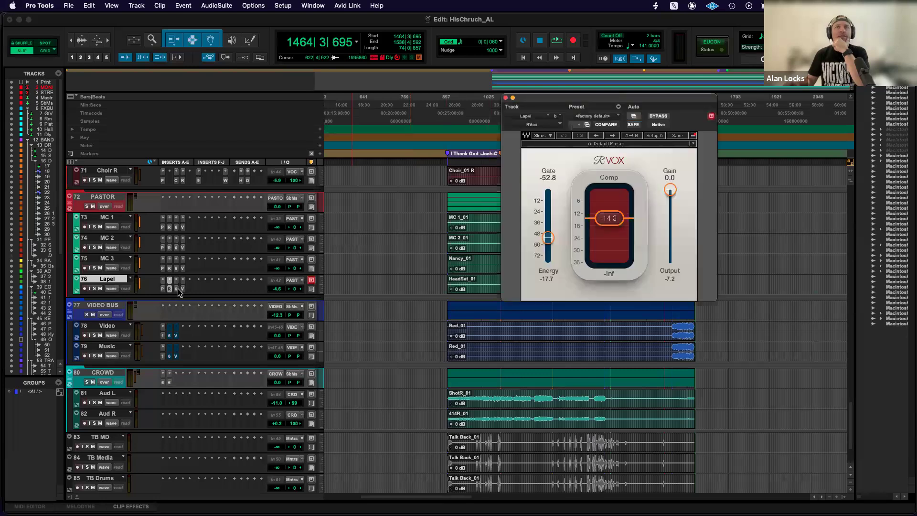
{"action": "left_click", "coordinate": [176, 290]}
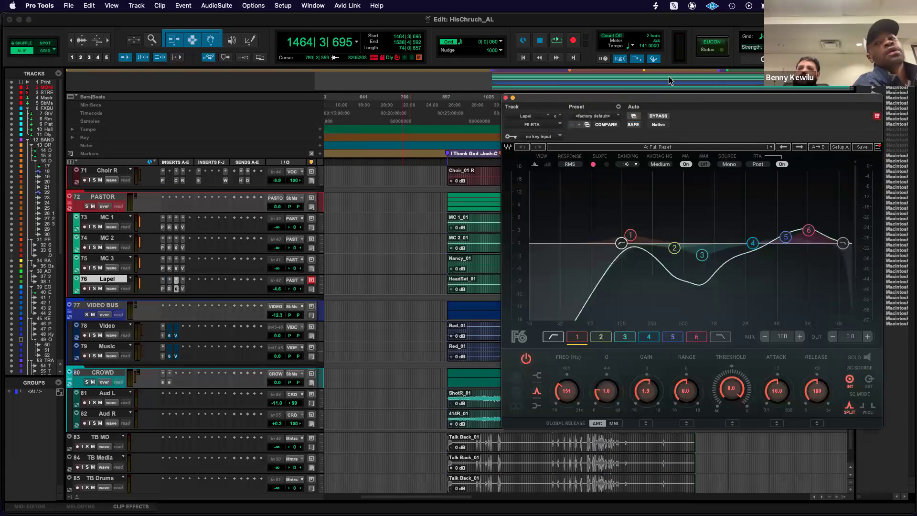
{"action": "left_click_drag", "start_coordinate": [689, 104], "coordinate": [539, 89]}
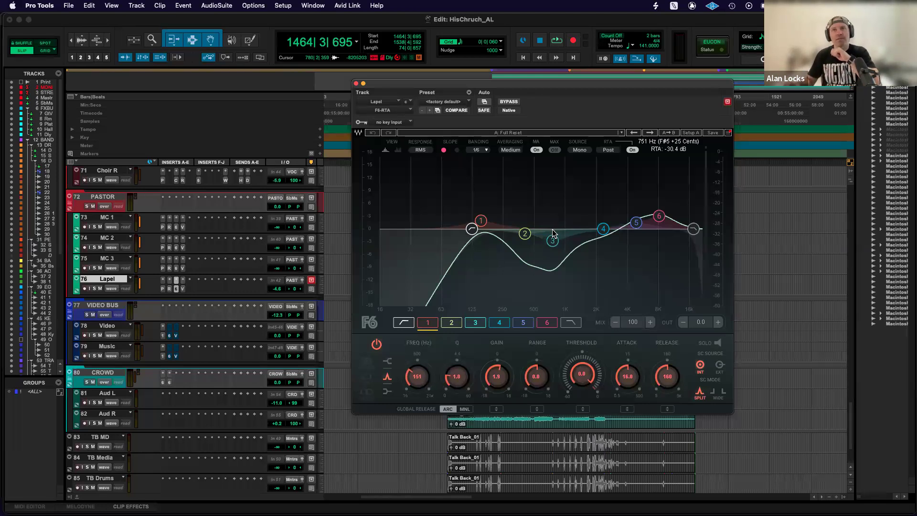
{"action": "left_click", "coordinate": [356, 84]}
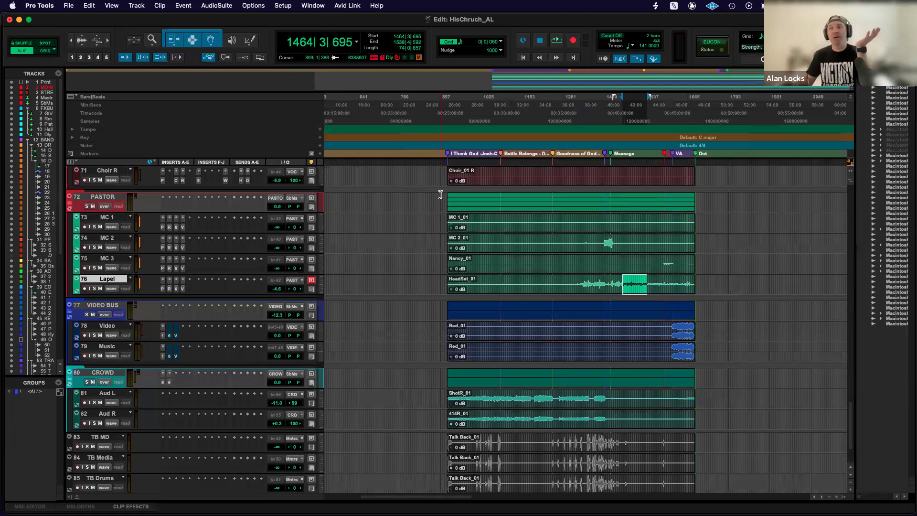
Place the edit cursor across all tracks at the start of the recorded clips, at 918|2|570.
{"action": "scroll", "coordinate": [441, 195], "scroll_direction": "up", "scroll_amount": 10}
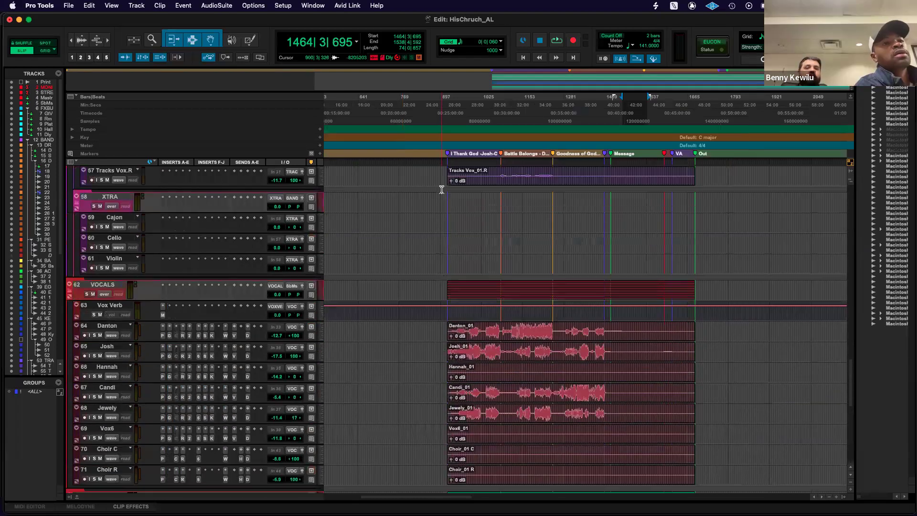
{"action": "scroll", "coordinate": [441, 190], "scroll_direction": "down", "scroll_amount": 12}
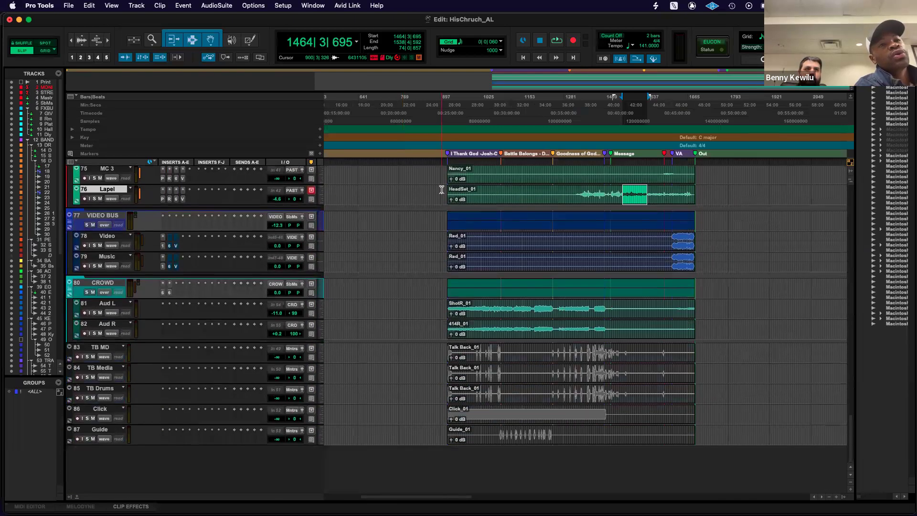
{"action": "scroll", "coordinate": [442, 190], "scroll_direction": "up", "scroll_amount": 4}
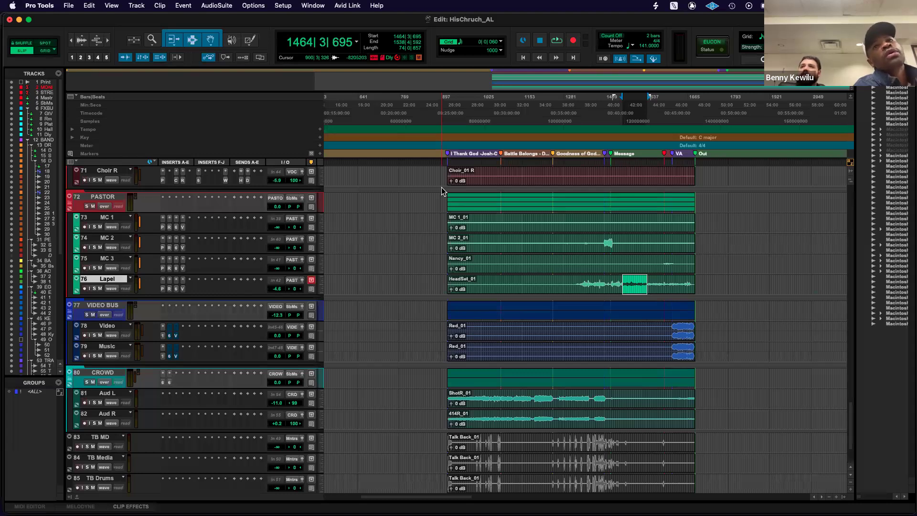
{"action": "left_click", "coordinate": [440, 163]}
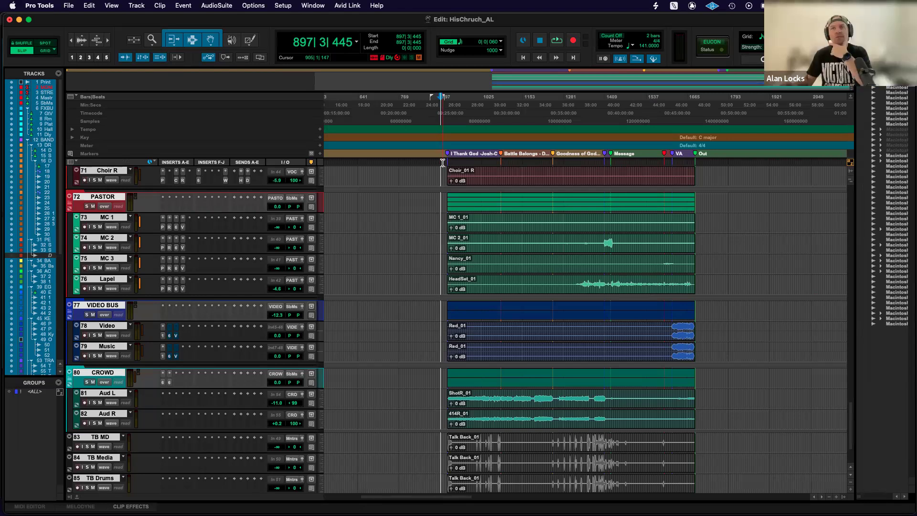
{"action": "left_click", "coordinate": [447, 162]}
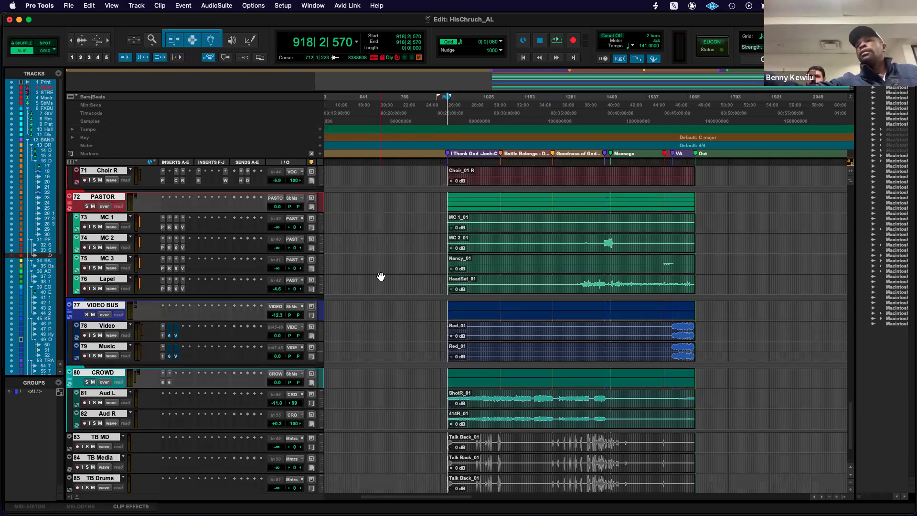
Examine which track columns can be shown or hidden in the Edit window, with the session's first tracks in view.
{"action": "scroll", "coordinate": [381, 277], "scroll_direction": "down", "scroll_amount": 2}
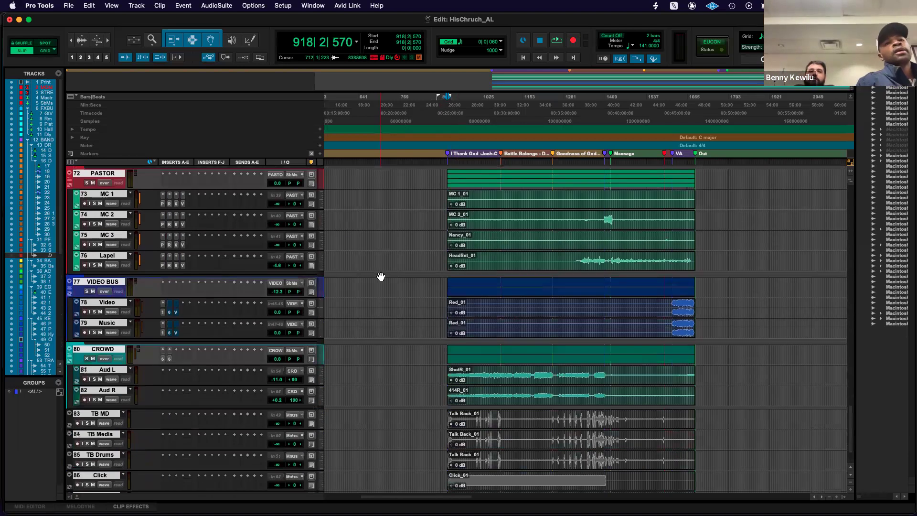
{"action": "scroll", "coordinate": [381, 277], "scroll_direction": "down", "scroll_amount": 1}
{"action": "scroll", "coordinate": [381, 276], "scroll_direction": "up", "scroll_amount": 15}
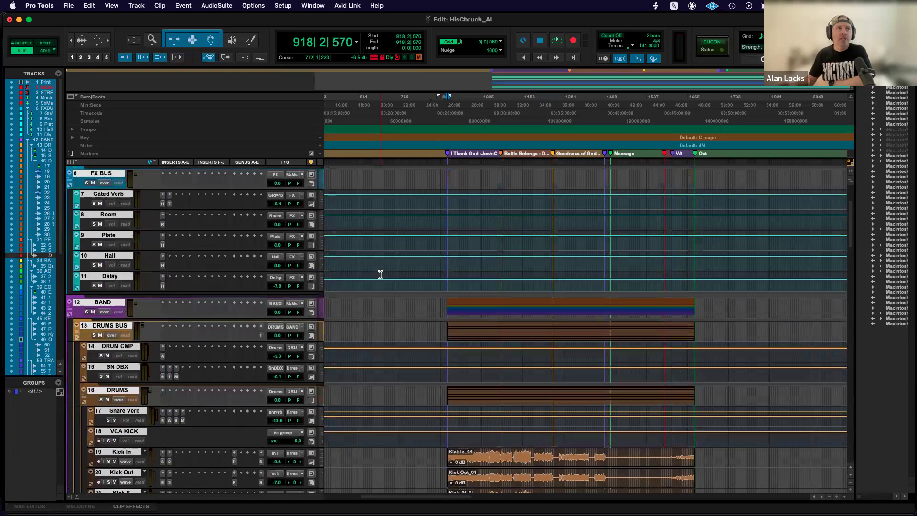
{"action": "scroll", "coordinate": [381, 275], "scroll_direction": "up", "scroll_amount": 5}
{"action": "left_click", "coordinate": [71, 163]}
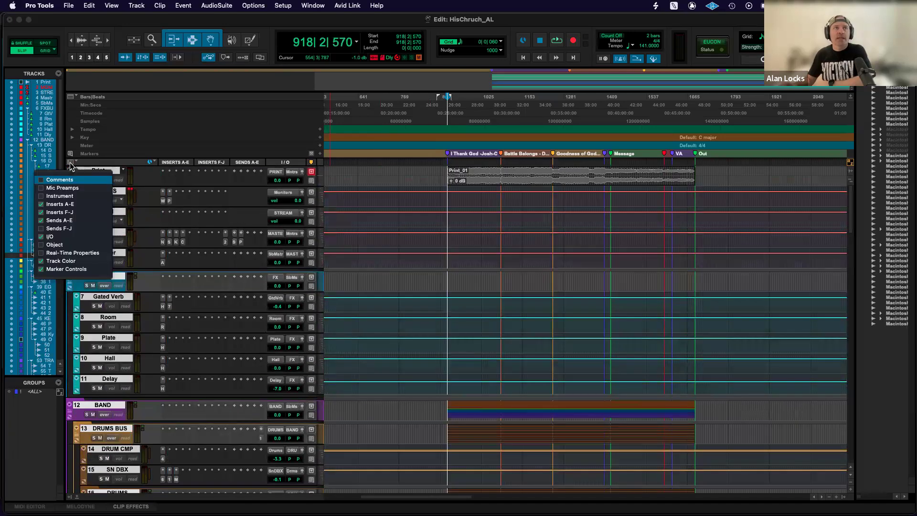
{"action": "left_click", "coordinate": [226, 183]}
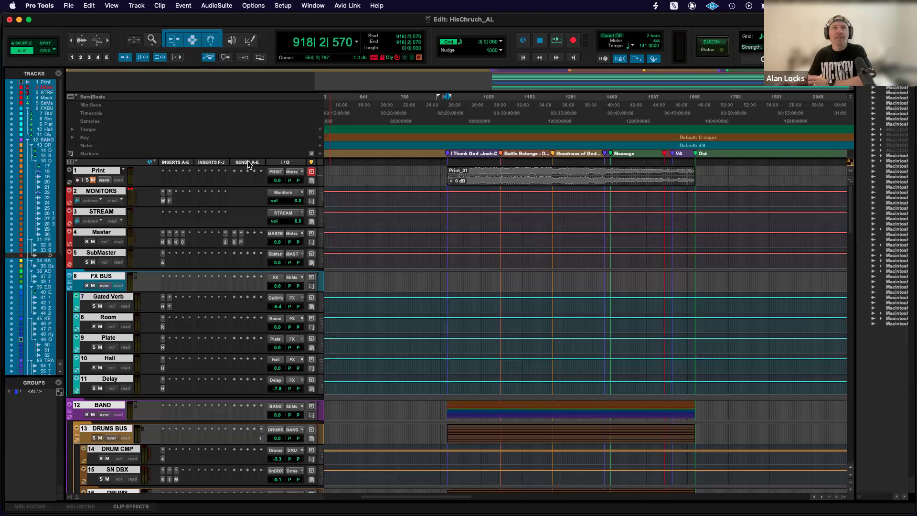
{"action": "left_click", "coordinate": [71, 163]}
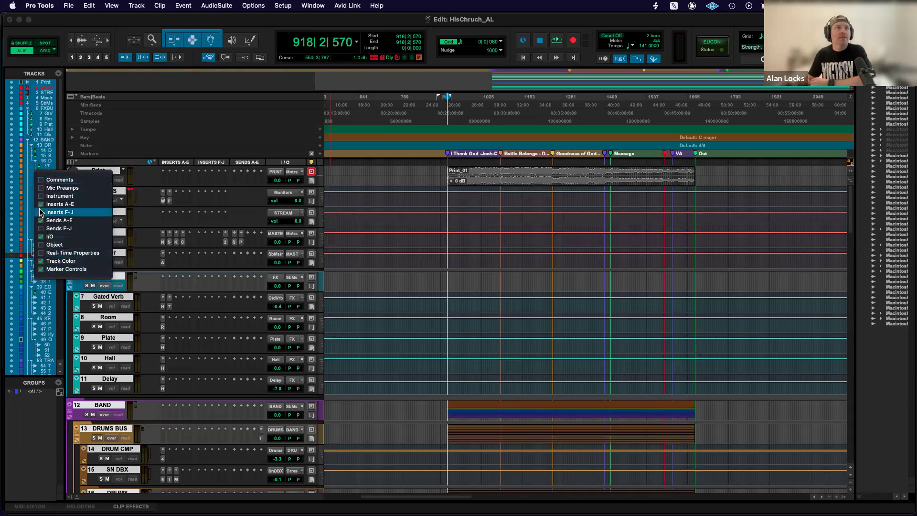
{"action": "left_click", "coordinate": [43, 269]}
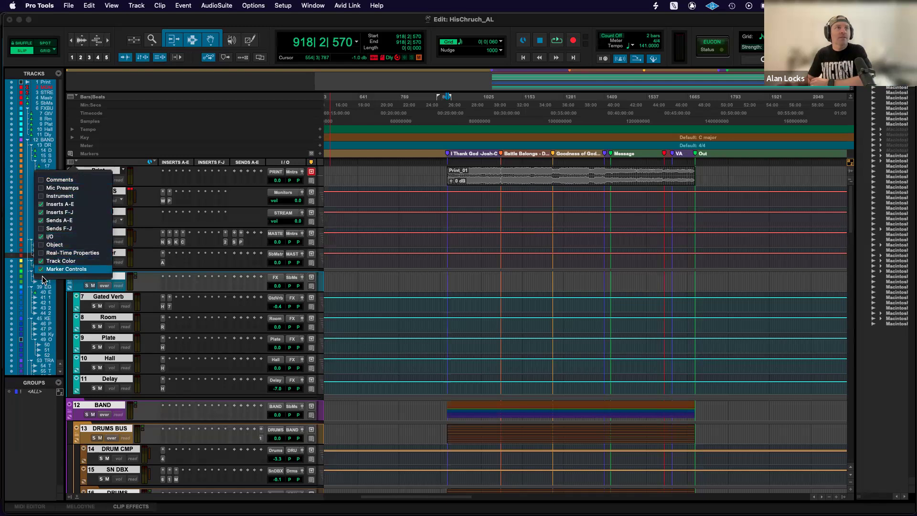
{"action": "left_click", "coordinate": [113, 161]}
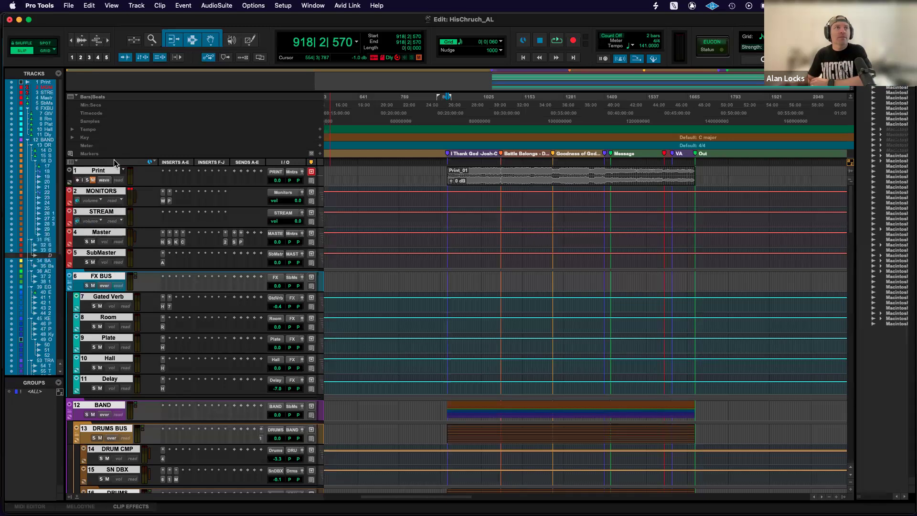
Hide the Track Color column in the Edit window and show it again.
{"action": "left_click", "coordinate": [72, 163]}
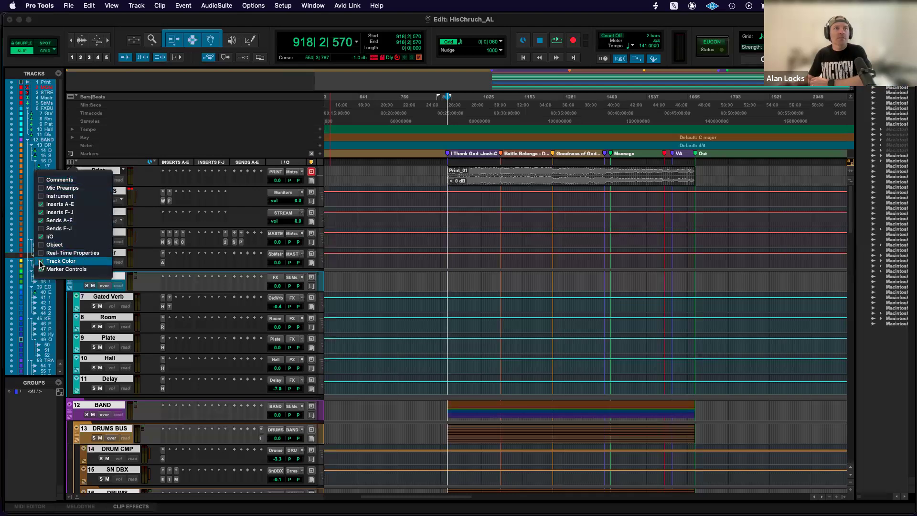
{"action": "left_click", "coordinate": [58, 261]}
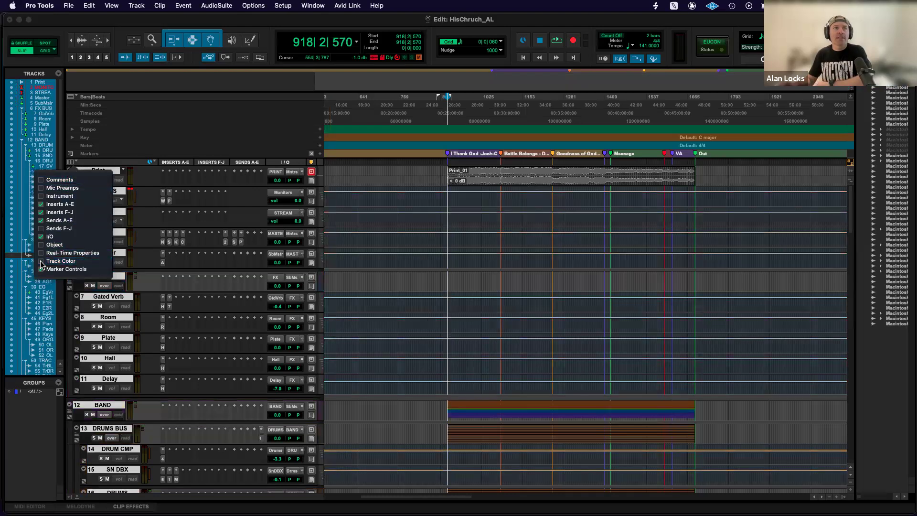
{"action": "left_click", "coordinate": [42, 263]}
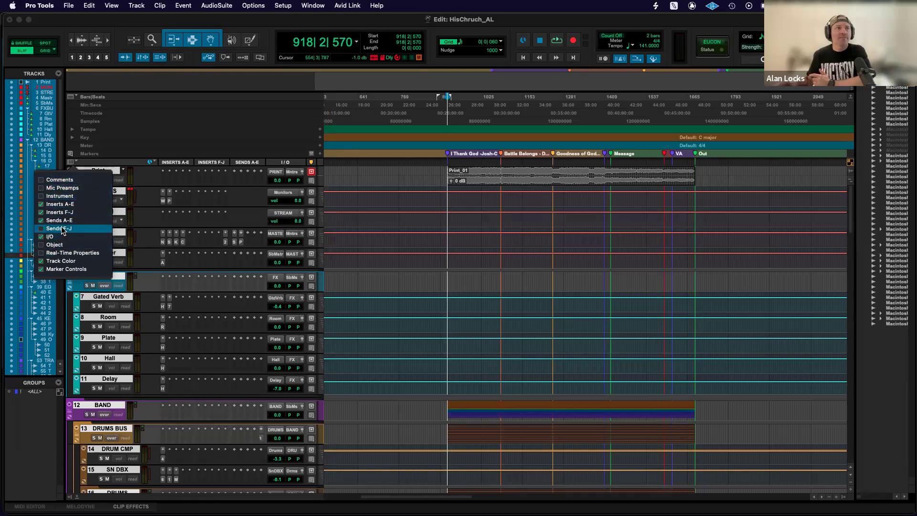
Show the Comments column and enter the comment "use only for snare top" on the Gated Verb track.
{"action": "left_click", "coordinate": [60, 180]}
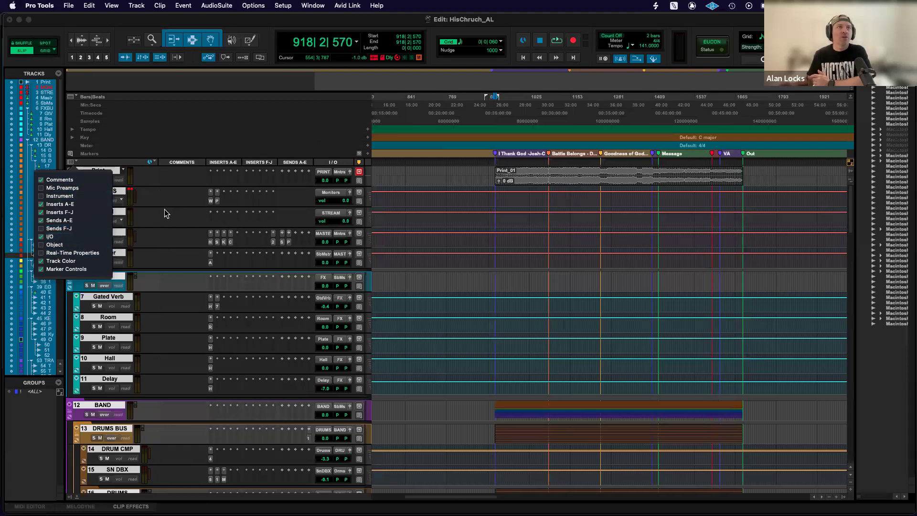
{"action": "left_click", "coordinate": [173, 301]}
{"action": "left_click", "coordinate": [179, 301]}
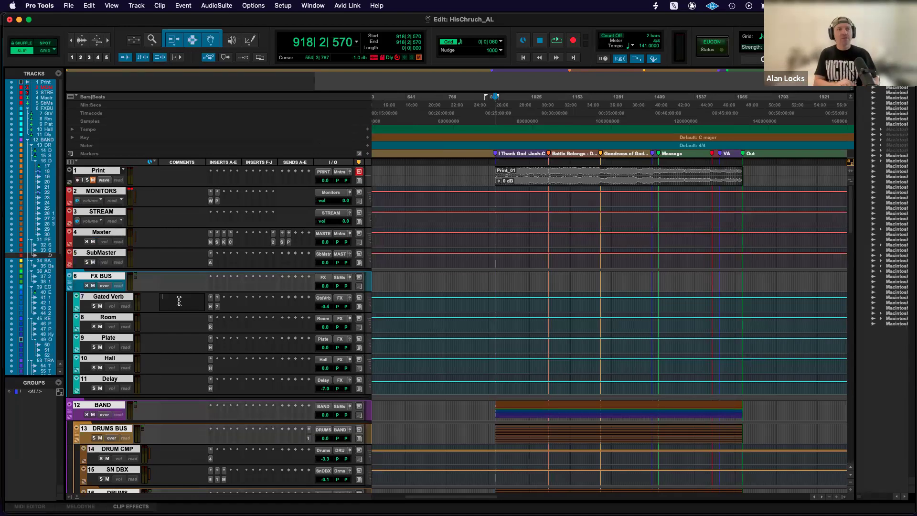
{"action": "type", "text": "use only for s"}
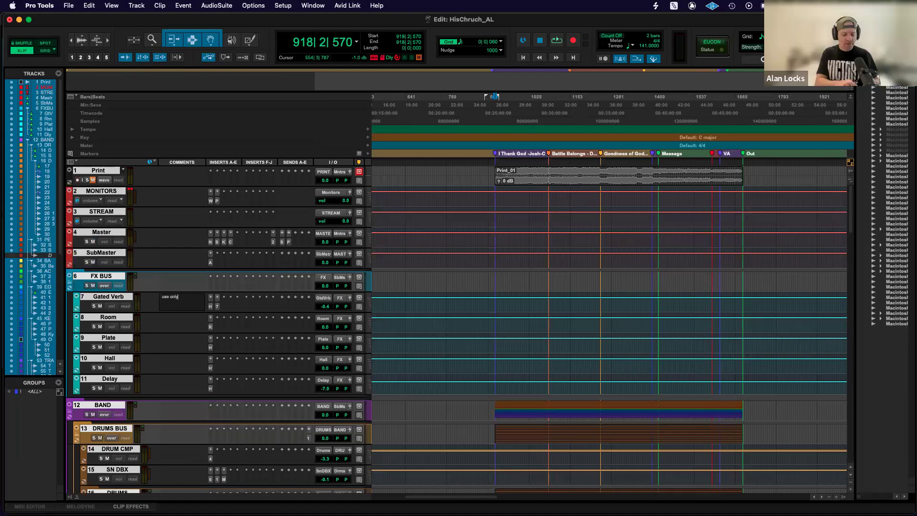
{"action": "type", "text": "top"}
{"action": "left_click", "coordinate": [177, 344]}
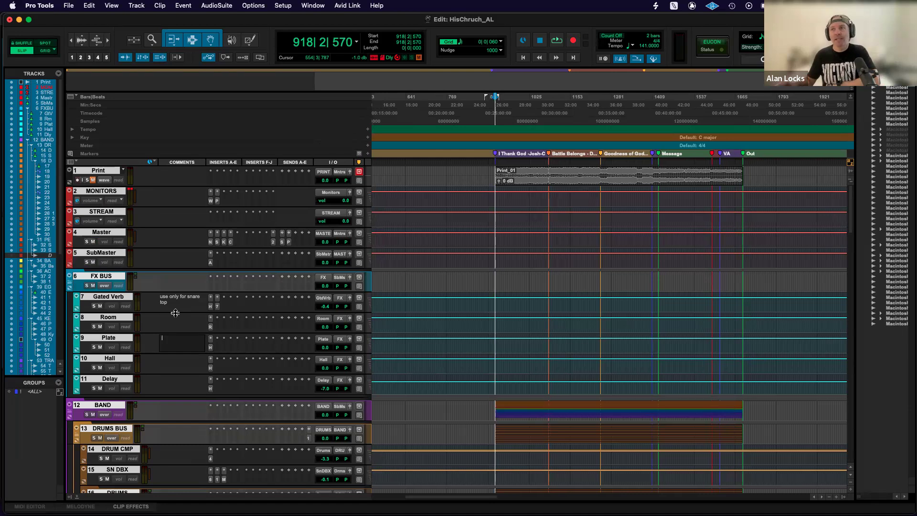
Hide the Comments and Sends A-E columns, and check the Edit window's column view options.
{"action": "left_click", "coordinate": [186, 163], "text": "alt"}
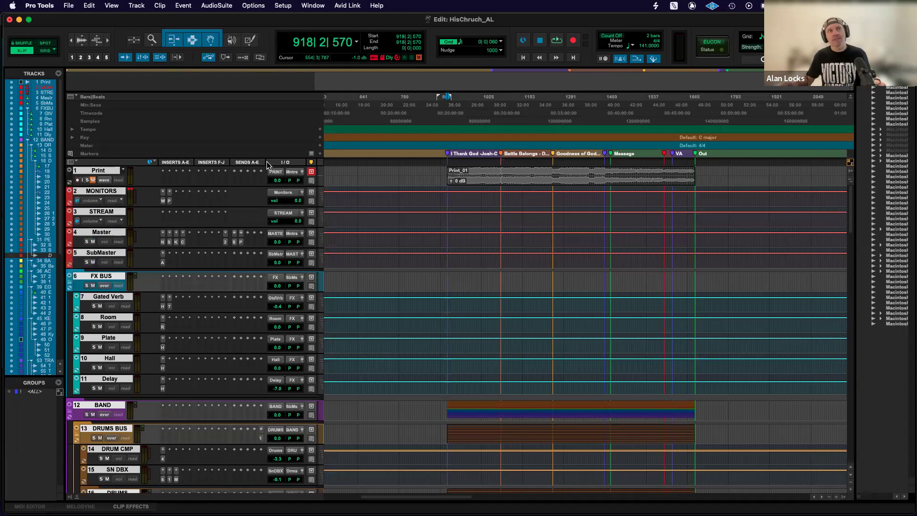
{"action": "left_click", "coordinate": [251, 164], "text": "alt"}
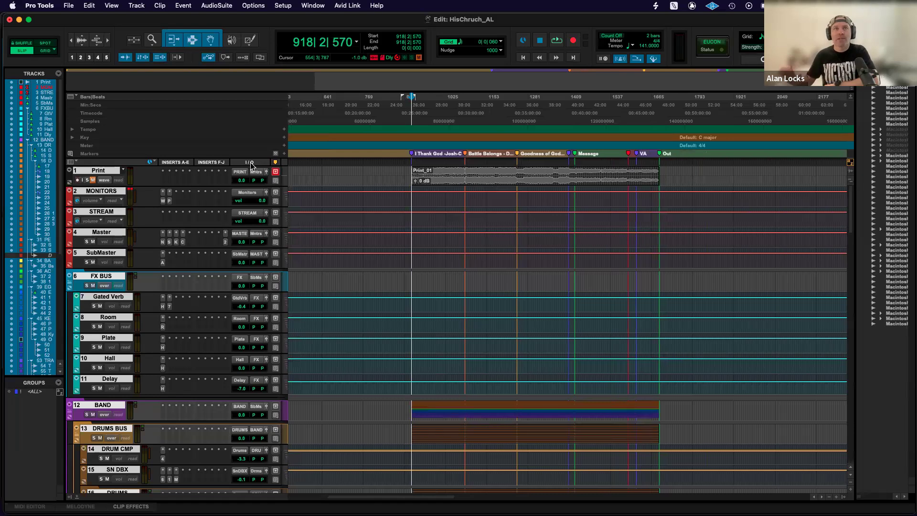
{"action": "left_click", "coordinate": [71, 162]}
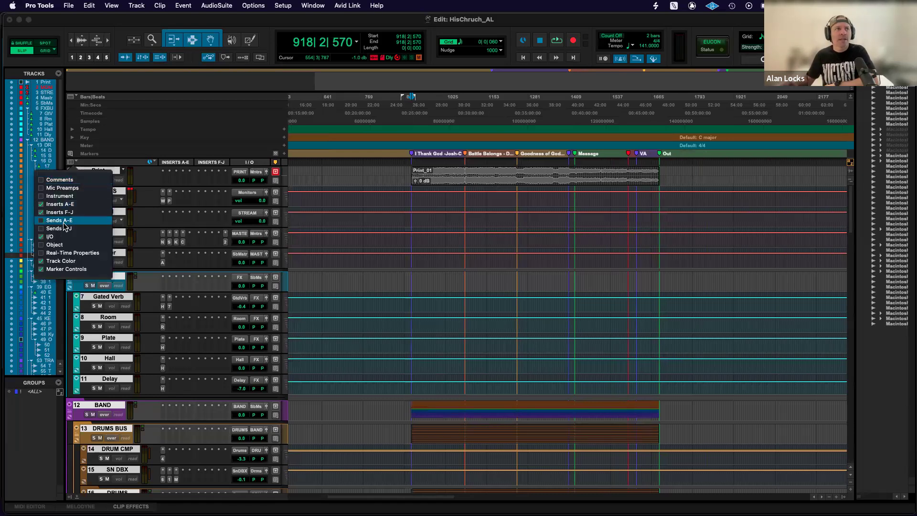
{"action": "left_click", "coordinate": [43, 180]}
{"action": "left_click", "coordinate": [42, 180]}
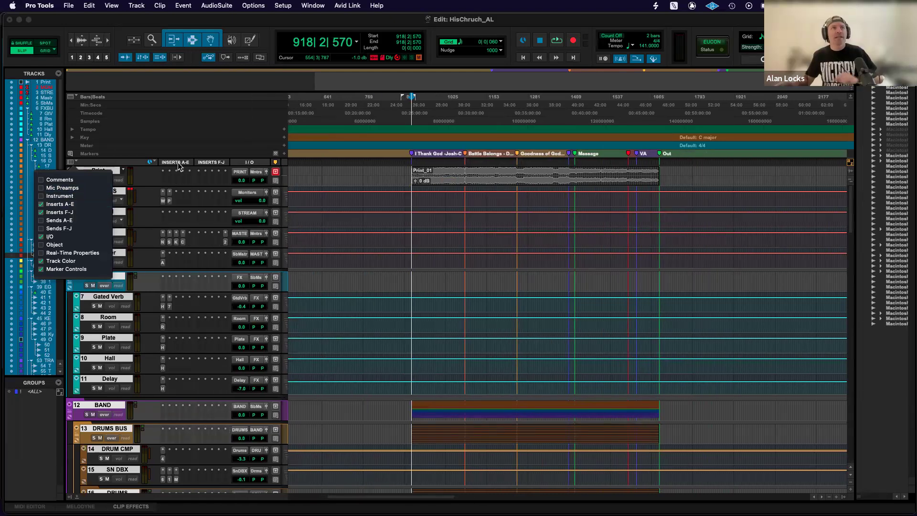
{"action": "left_click", "coordinate": [71, 164]}
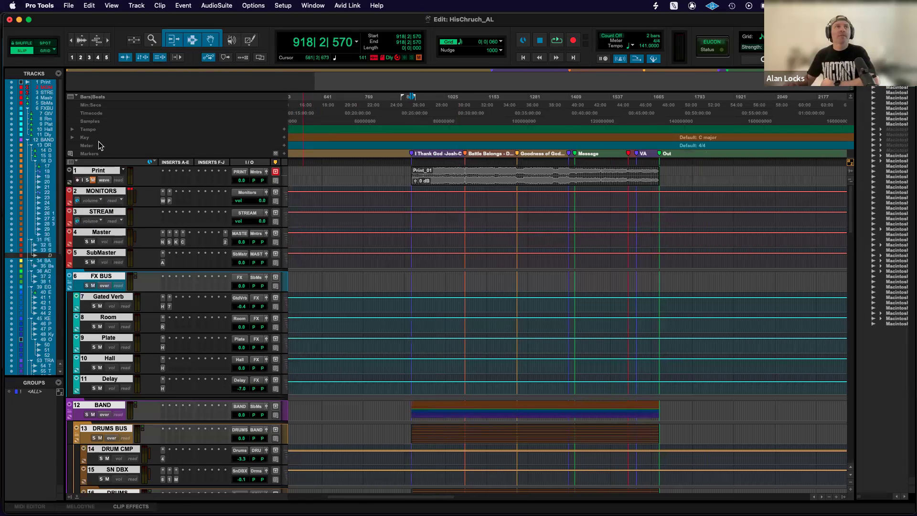
Hide the Meter, Key, Tempo and Samples rulers from the Edit window.
{"action": "left_click", "coordinate": [119, 147], "text": "alt"}
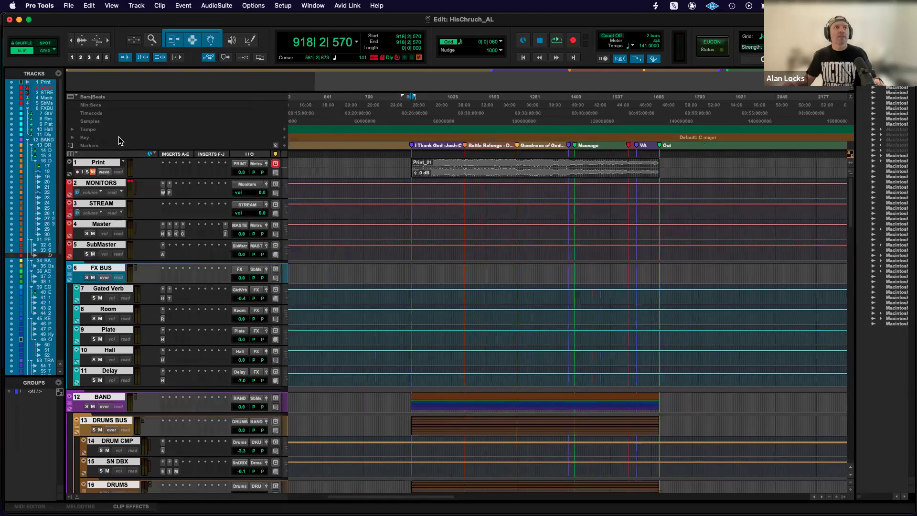
{"action": "left_click", "coordinate": [119, 138], "text": "alt"}
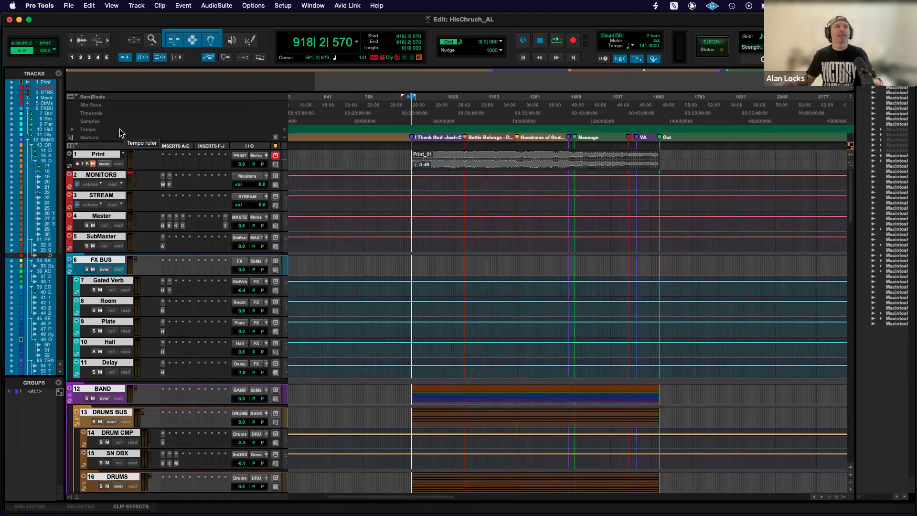
{"action": "left_click", "coordinate": [119, 129], "text": "alt"}
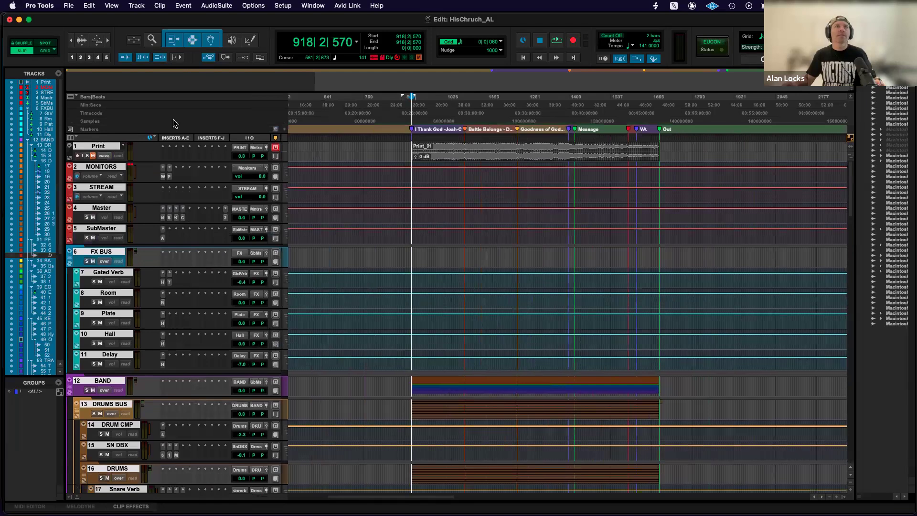
{"action": "left_click", "coordinate": [147, 122], "text": "alt"}
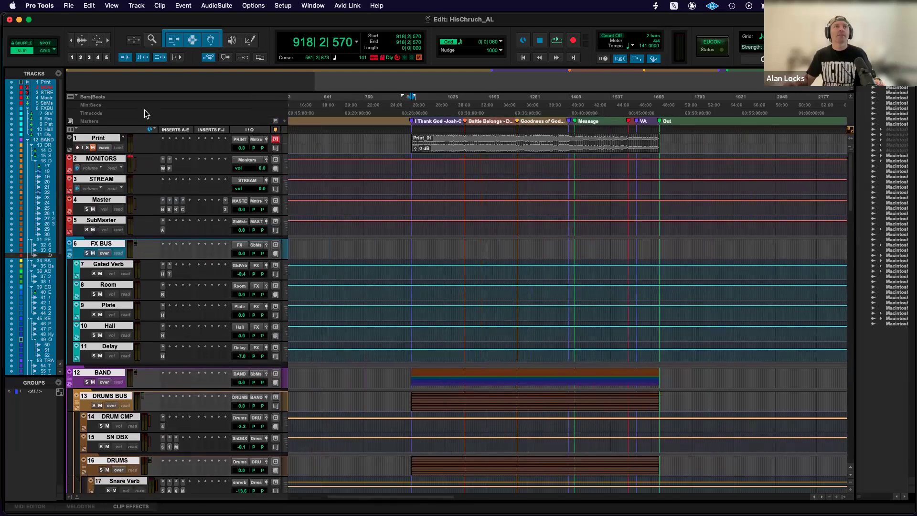
Hide the Timecode ruler from the Edit window.
{"action": "left_click", "coordinate": [148, 112], "text": "alt"}
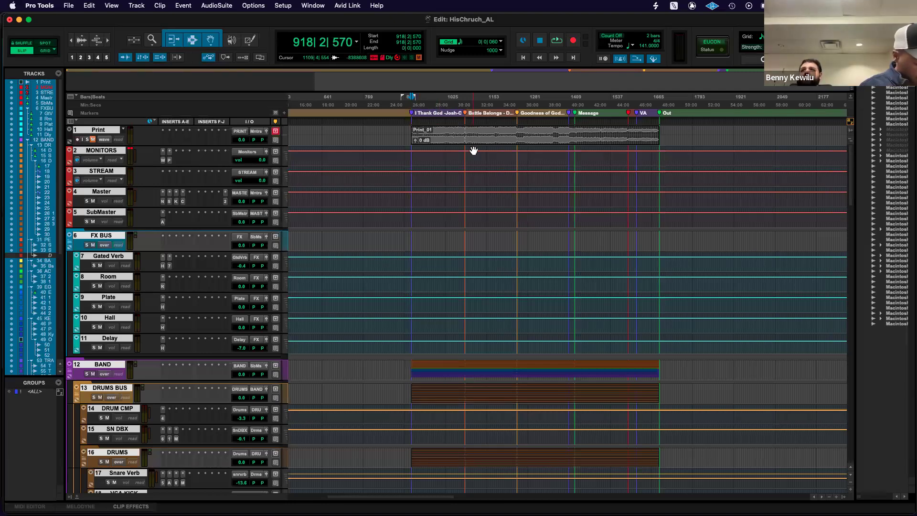
{"action": "scroll", "coordinate": [452, 204], "scroll_direction": "down", "scroll_amount": 5}
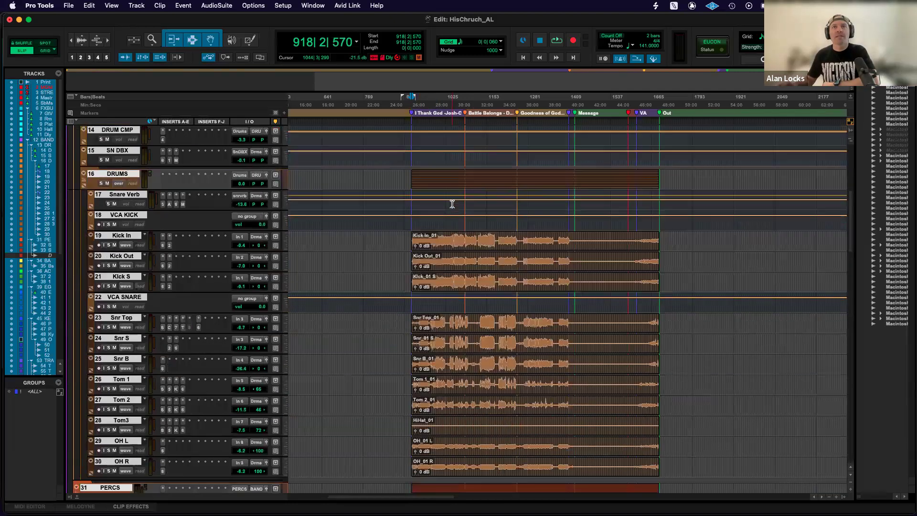
{"action": "scroll", "coordinate": [450, 204], "scroll_direction": "up", "scroll_amount": 5}
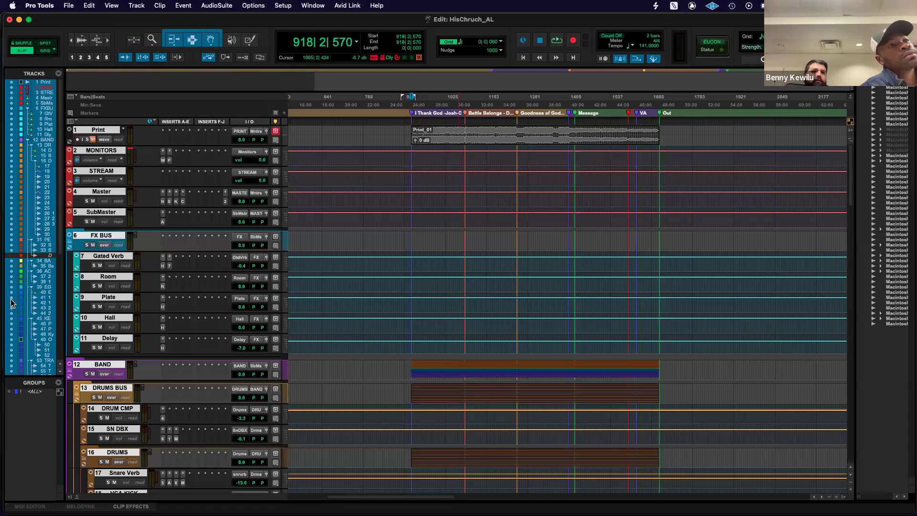
Hide the track and group lists beside the Edit window and show them again.
{"action": "left_click", "coordinate": [70, 498]}
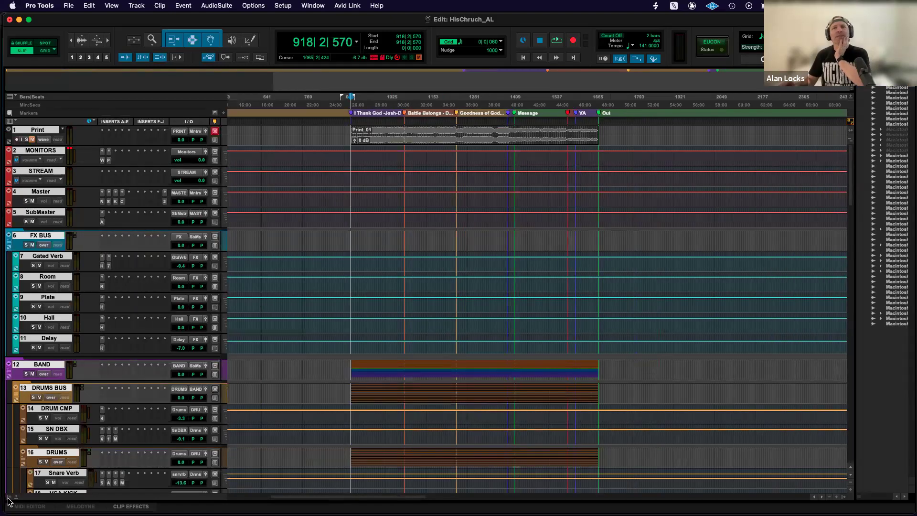
{"action": "left_click", "coordinate": [8, 499]}
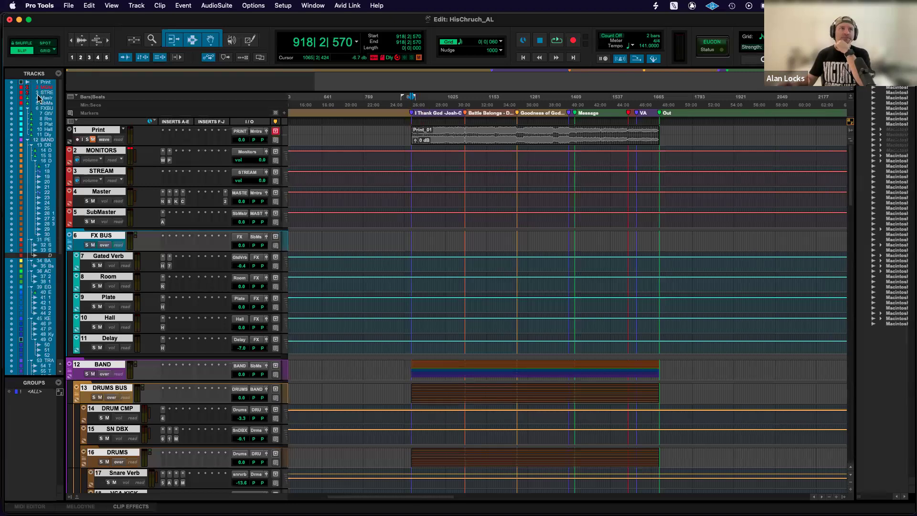
{"action": "scroll", "coordinate": [102, 171], "scroll_direction": "down", "scroll_amount": 20}
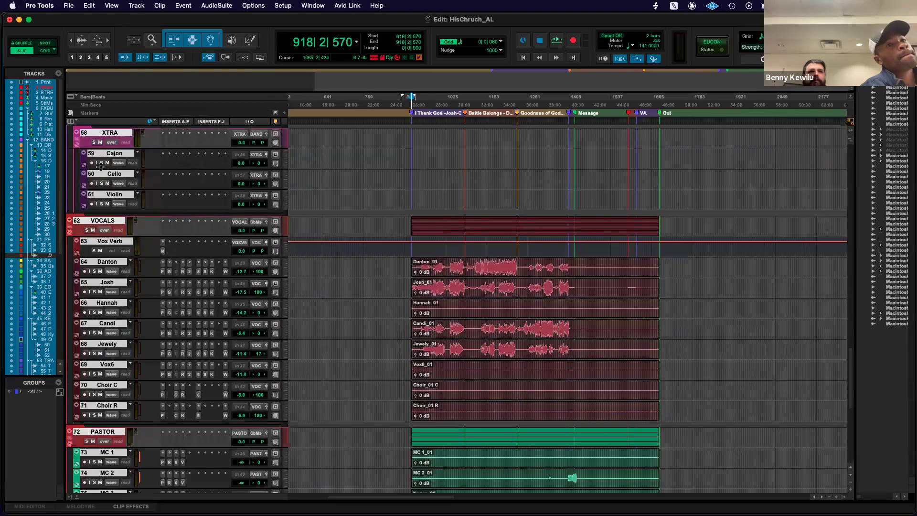
Open the Print track's name and comments dialog and close it without changing anything.
{"action": "scroll", "coordinate": [101, 166], "scroll_direction": "up", "scroll_amount": 20}
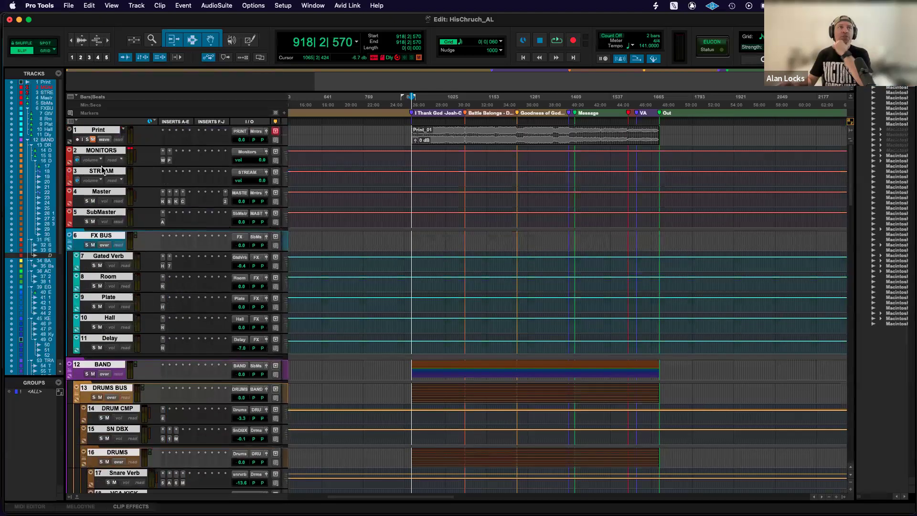
{"action": "double_click", "coordinate": [101, 131]}
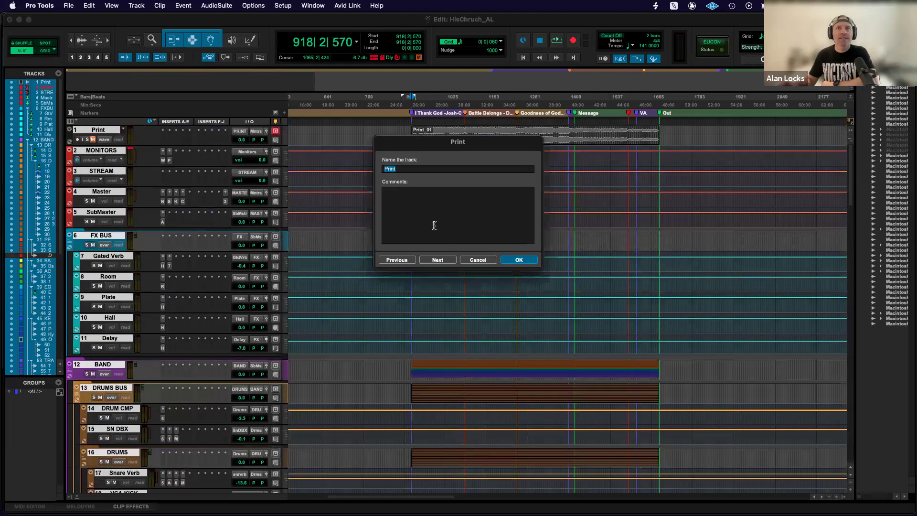
{"action": "left_click", "coordinate": [477, 259]}
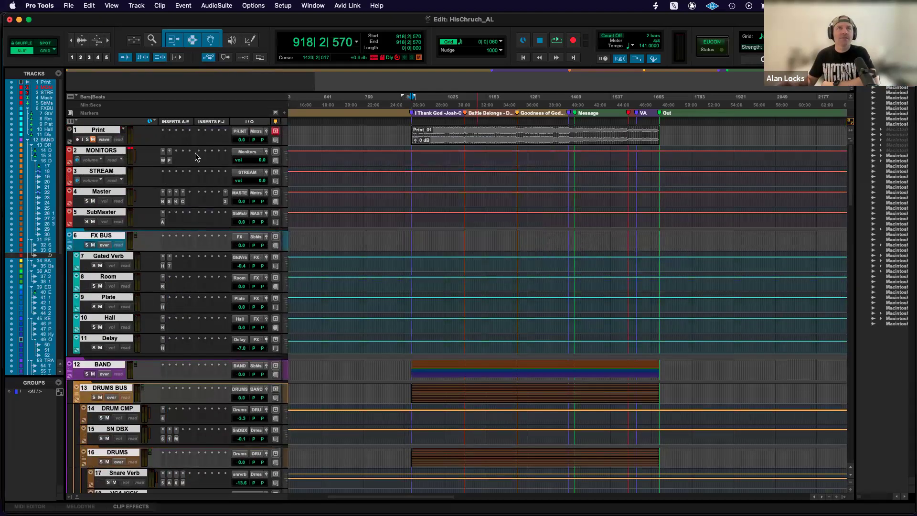
Clear the selection of all tracks and select single tracks in turn, including Print and STREAM, ending with MONITORS.
{"action": "left_click", "coordinate": [98, 130], "text": "super"}
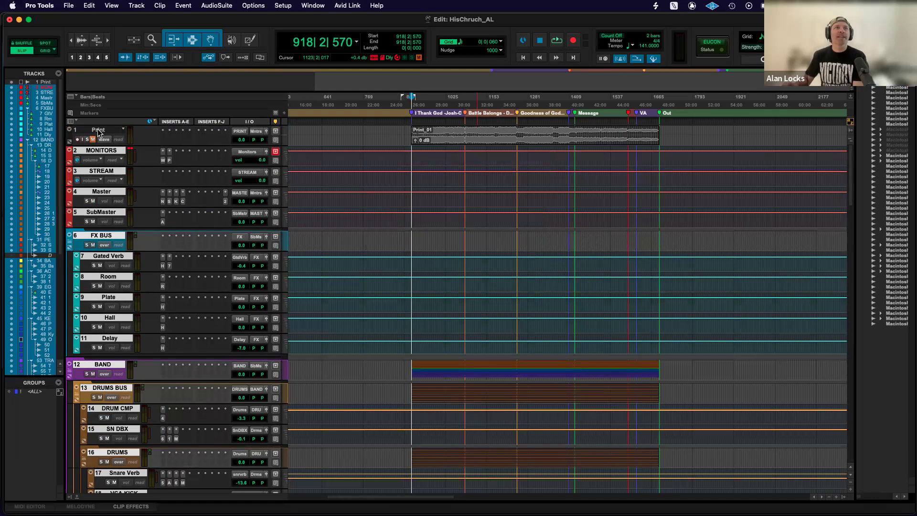
{"action": "left_click", "coordinate": [98, 130]}
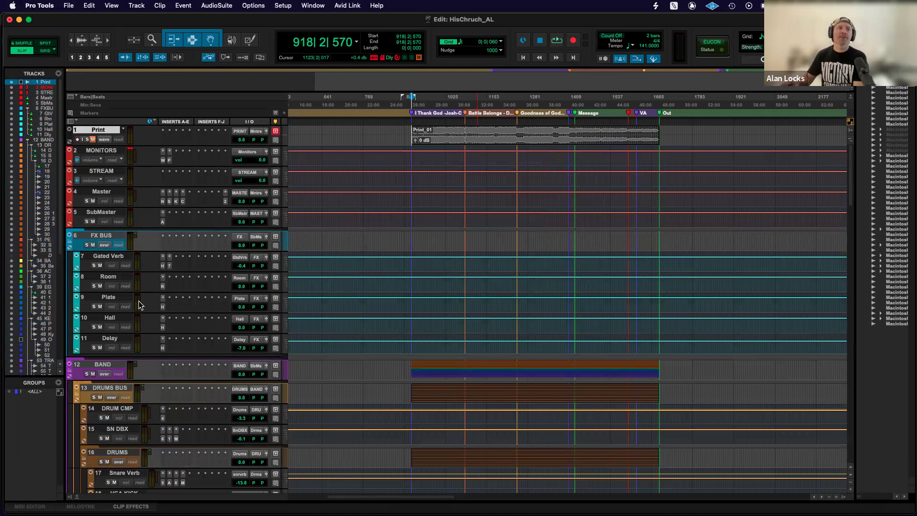
{"action": "left_click", "coordinate": [101, 150]}
{"action": "left_click", "coordinate": [101, 130]}
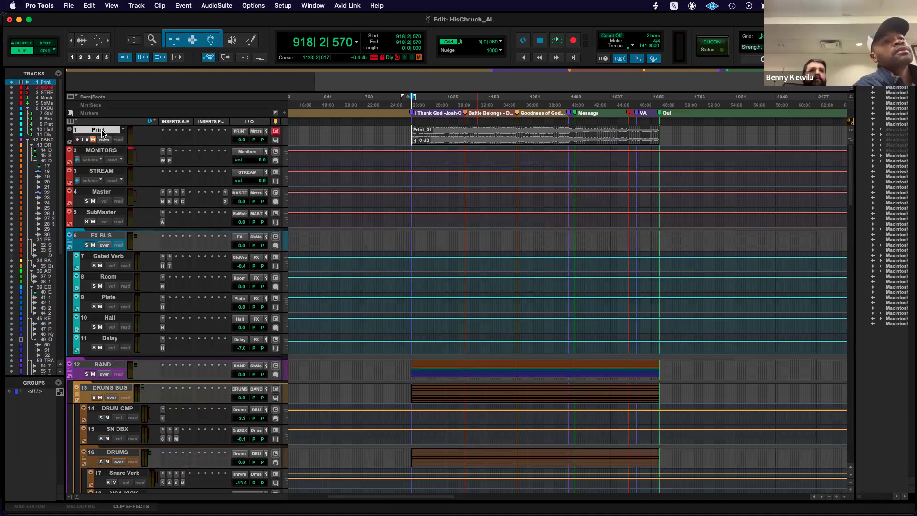
{"action": "left_click", "coordinate": [101, 152]}
{"action": "left_click", "coordinate": [99, 172]}
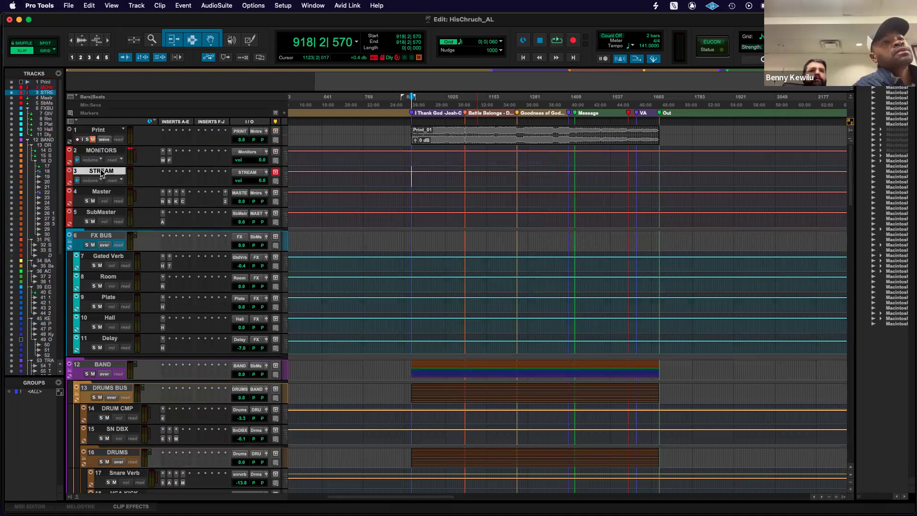
{"action": "left_click", "coordinate": [100, 152]}
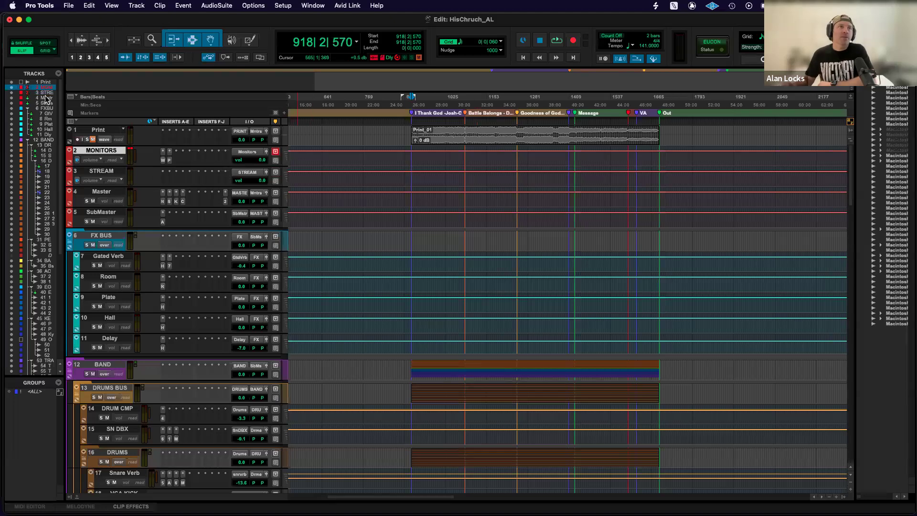
Find the hidden DrumPad track in the track list and show it in the Edit window.
{"action": "scroll", "coordinate": [39, 254], "scroll_direction": "down", "scroll_amount": 8}
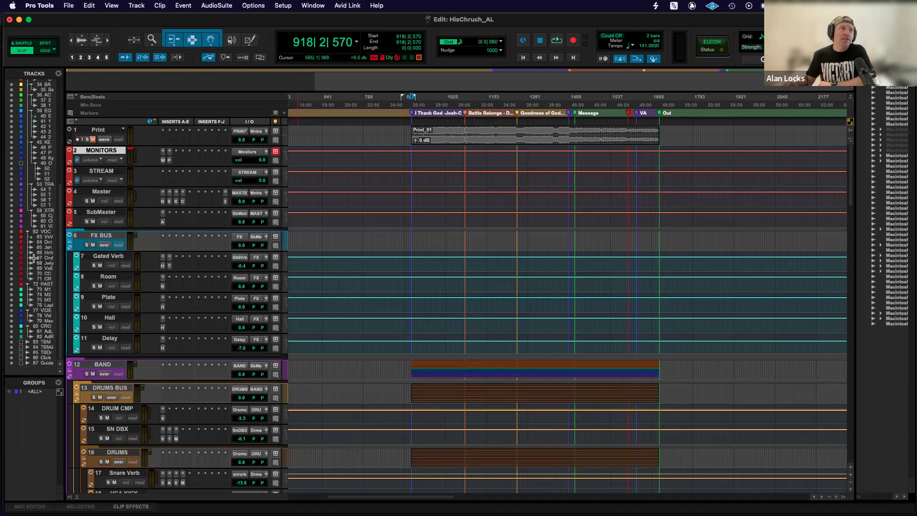
{"action": "scroll", "coordinate": [19, 181], "scroll_direction": "up", "scroll_amount": 3}
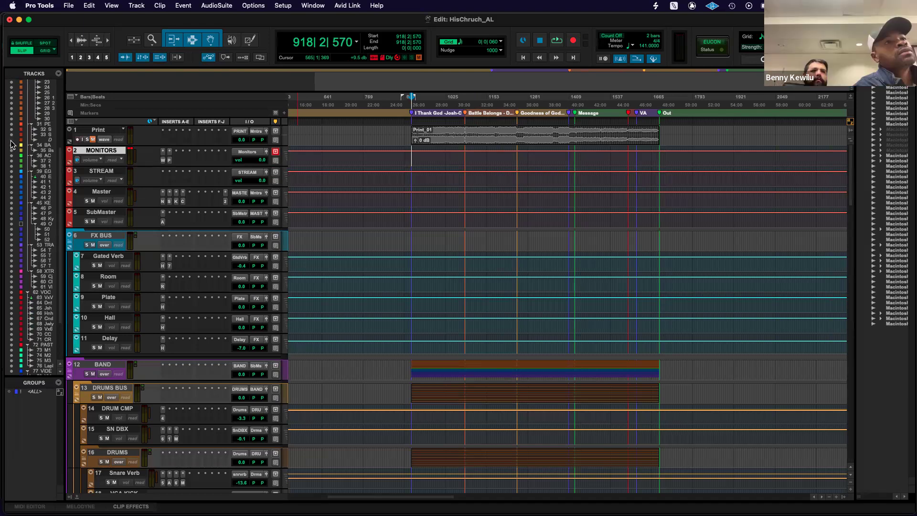
{"action": "scroll", "coordinate": [15, 158], "scroll_direction": "down", "scroll_amount": 1}
{"action": "scroll", "coordinate": [32, 154], "scroll_direction": "down", "scroll_amount": 1}
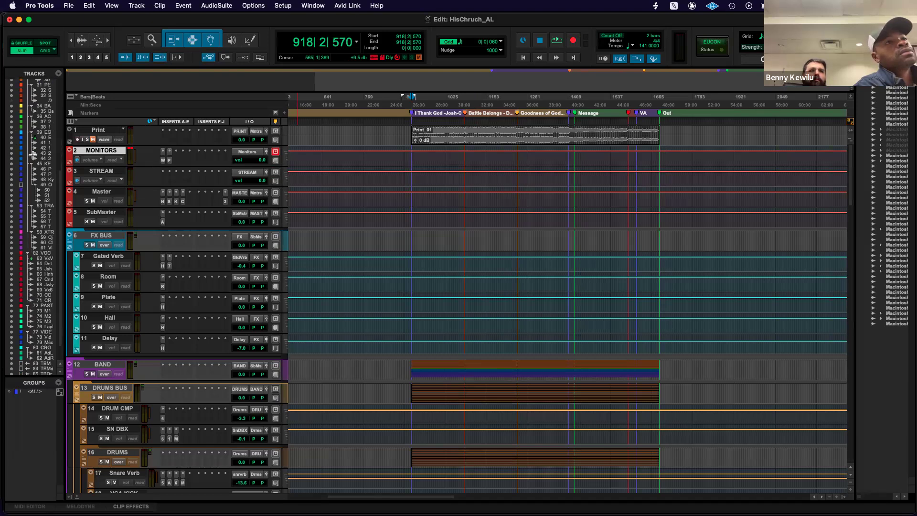
{"action": "scroll", "coordinate": [32, 160], "scroll_direction": "up", "scroll_amount": 1}
{"action": "scroll", "coordinate": [31, 165], "scroll_direction": "up", "scroll_amount": 1}
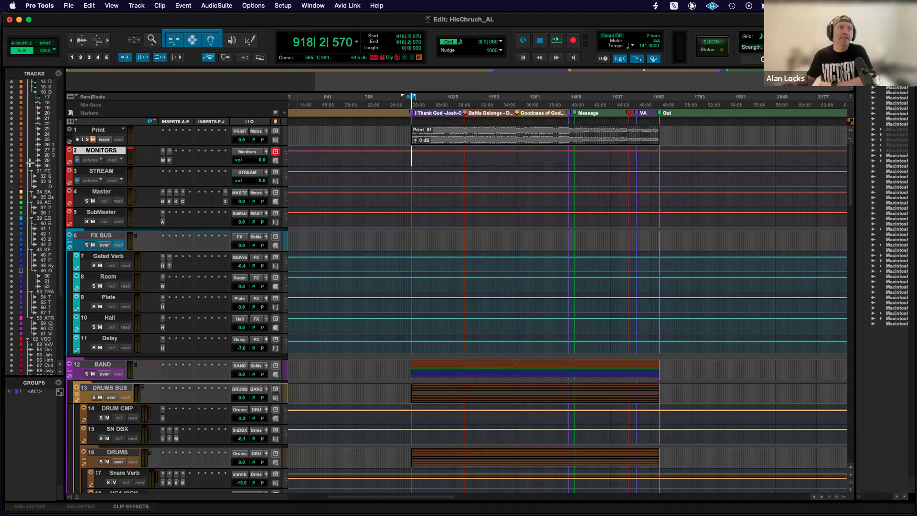
{"action": "left_click", "coordinate": [12, 187]}
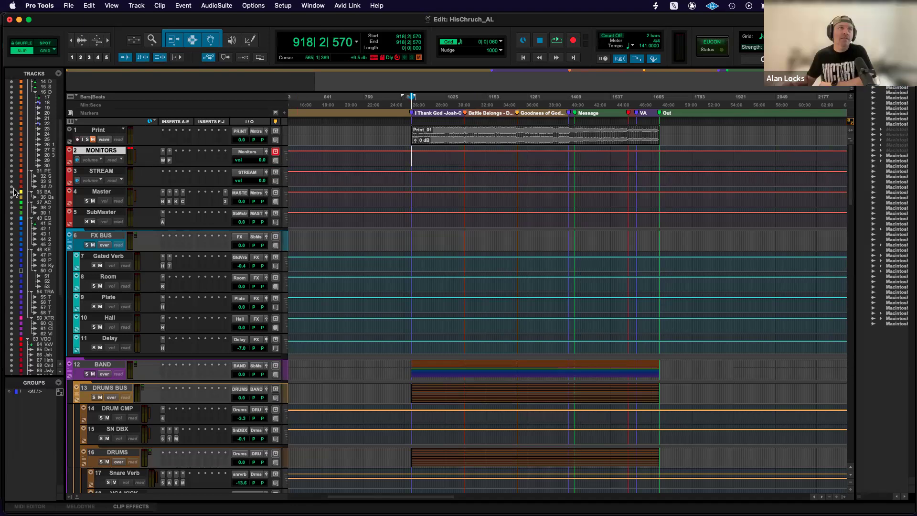
Hide the DrumPad track below SPD R from the Edit window.
{"action": "scroll", "coordinate": [171, 210], "scroll_direction": "down", "scroll_amount": 15}
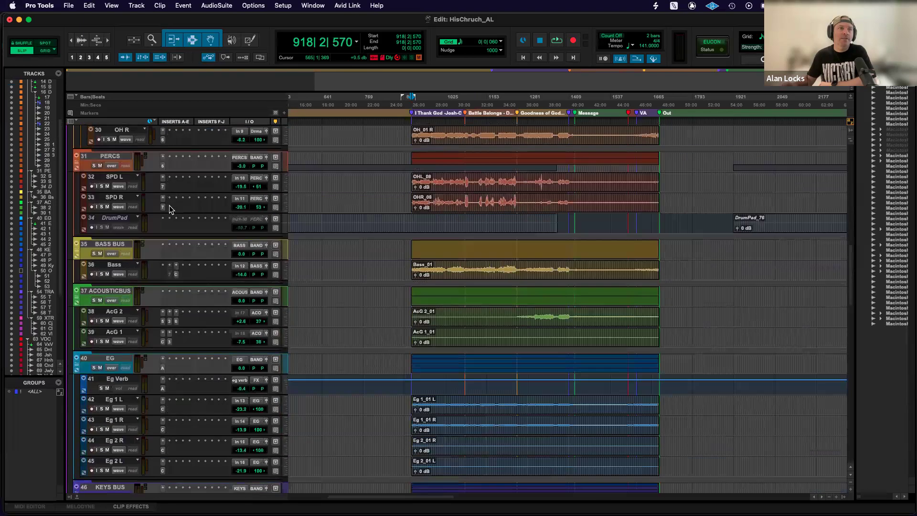
{"action": "right_click", "coordinate": [118, 222]}
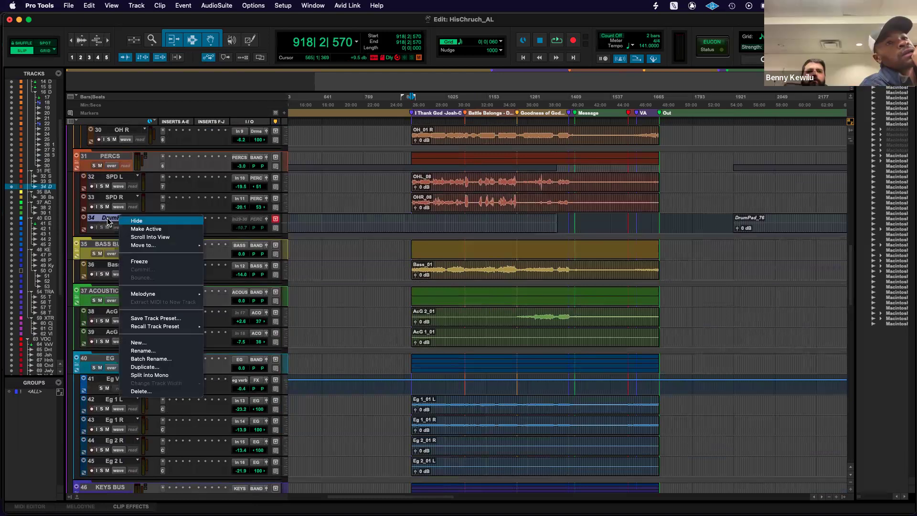
{"action": "left_click", "coordinate": [136, 221]}
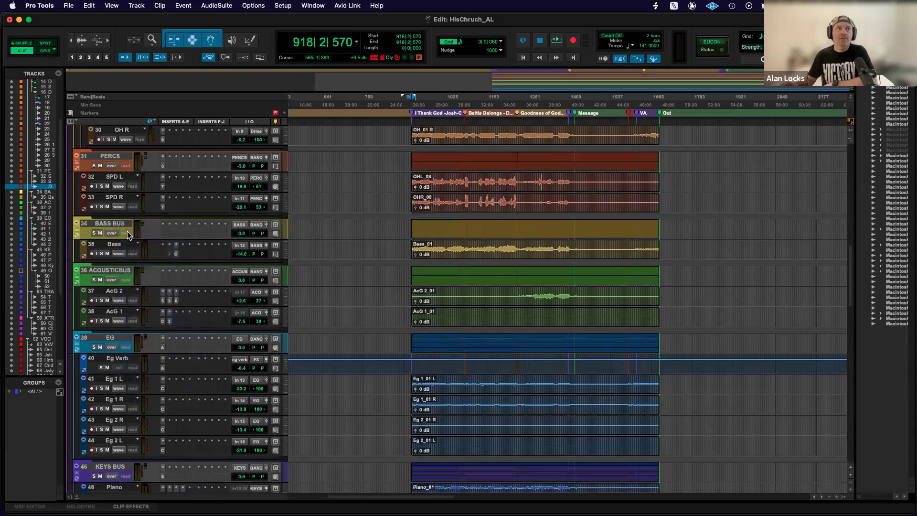
Delete the hidden DrumPad track from the session together with its active clips.
{"action": "right_click", "coordinate": [47, 189]}
{"action": "left_click", "coordinate": [67, 370]}
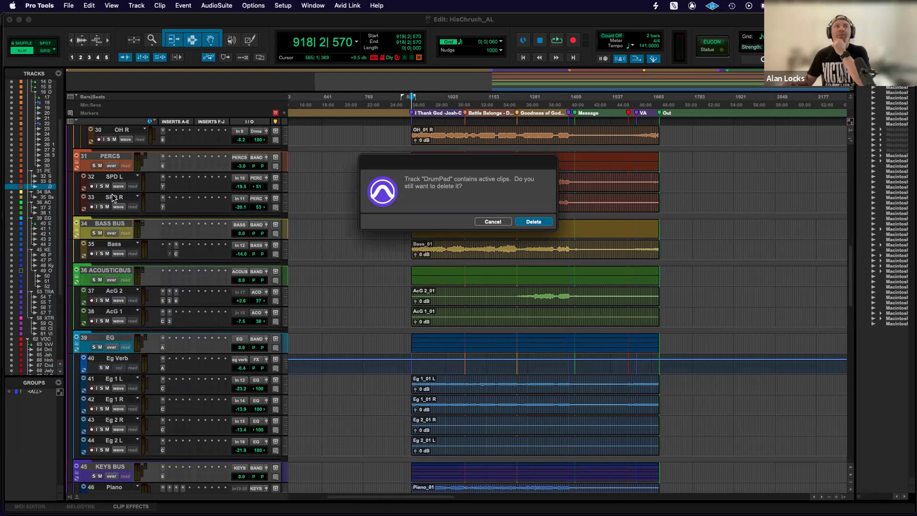
{"action": "left_click", "coordinate": [534, 223]}
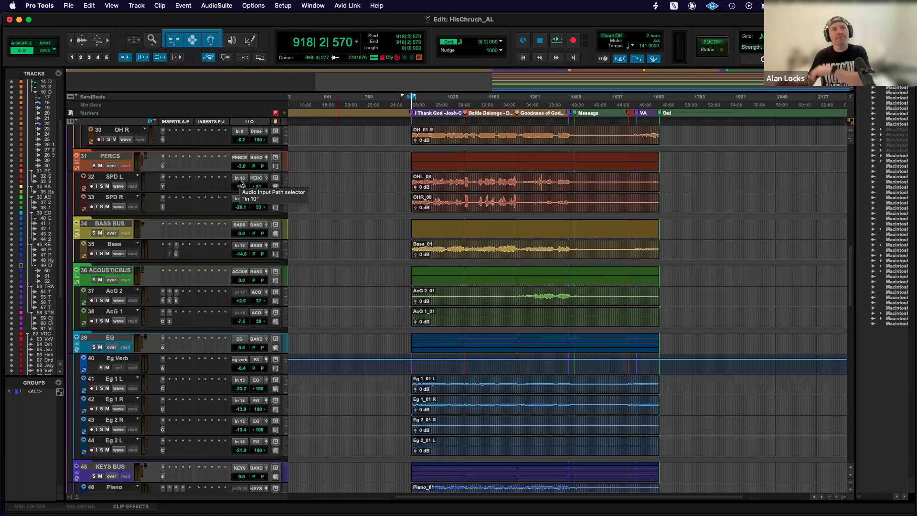
Select the Piano track and look through the session's instrument, drum and FX tracks.
{"action": "scroll", "coordinate": [204, 201], "scroll_direction": "down", "scroll_amount": 10}
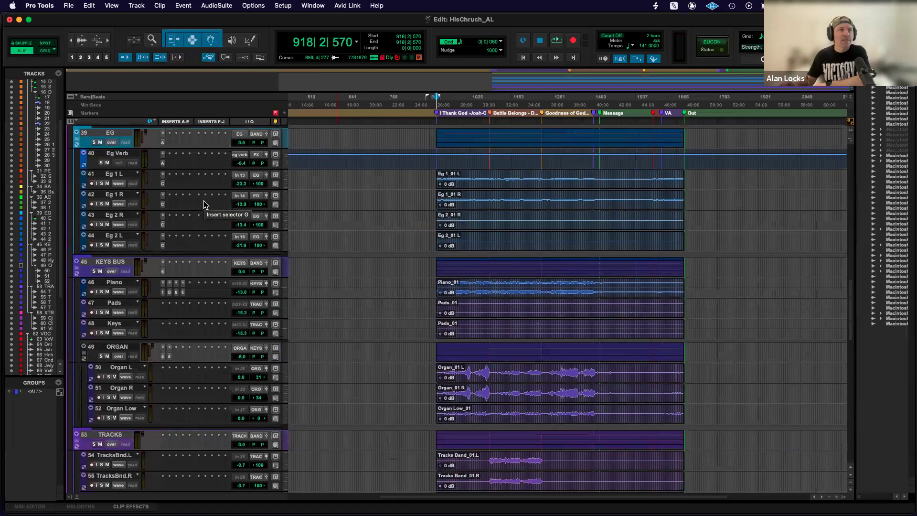
{"action": "left_click", "coordinate": [124, 284]}
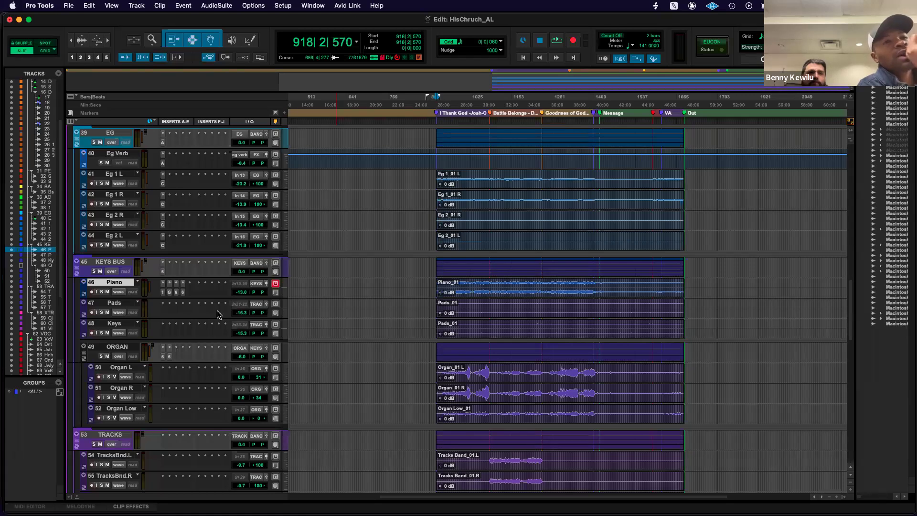
{"action": "scroll", "coordinate": [218, 314], "scroll_direction": "up", "scroll_amount": 20}
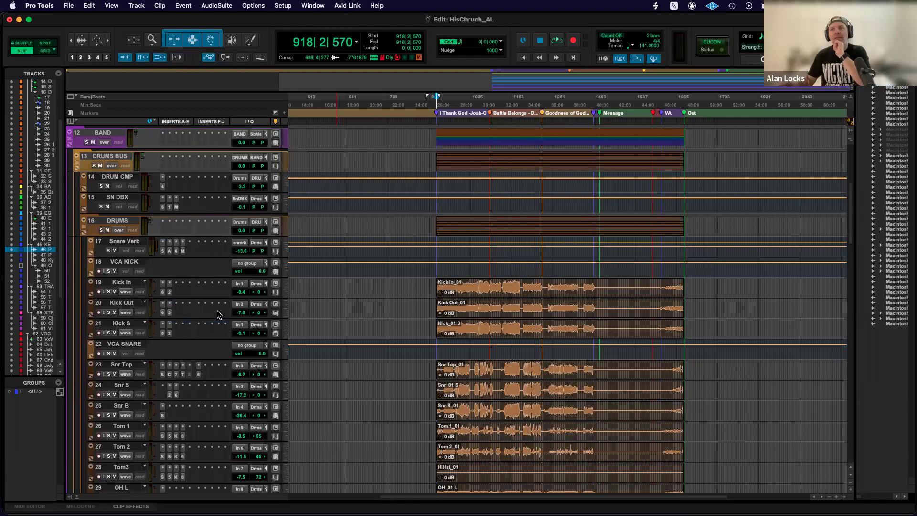
{"action": "scroll", "coordinate": [217, 314], "scroll_direction": "down", "scroll_amount": 9}
{"action": "scroll", "coordinate": [217, 314], "scroll_direction": "down", "scroll_amount": 5}
{"action": "scroll", "coordinate": [217, 314], "scroll_direction": "up", "scroll_amount": 20}
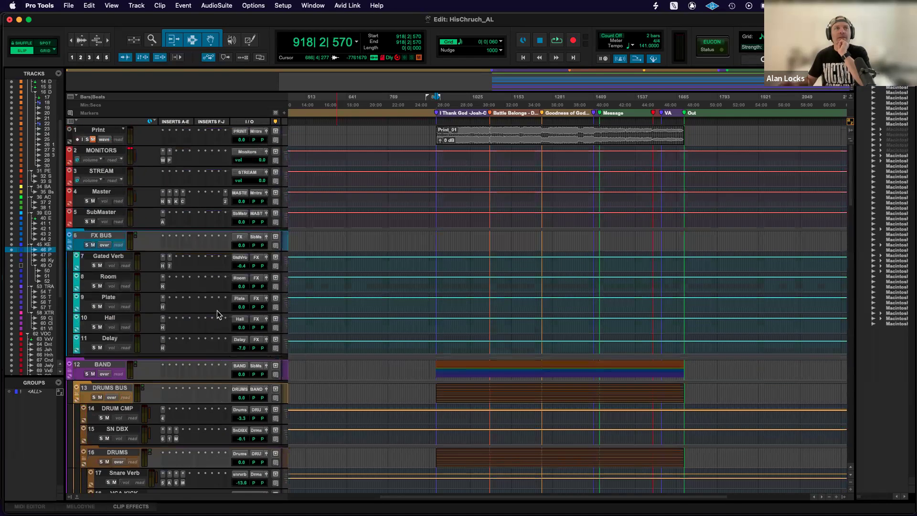
{"action": "scroll", "coordinate": [217, 310], "scroll_direction": "down", "scroll_amount": 10}
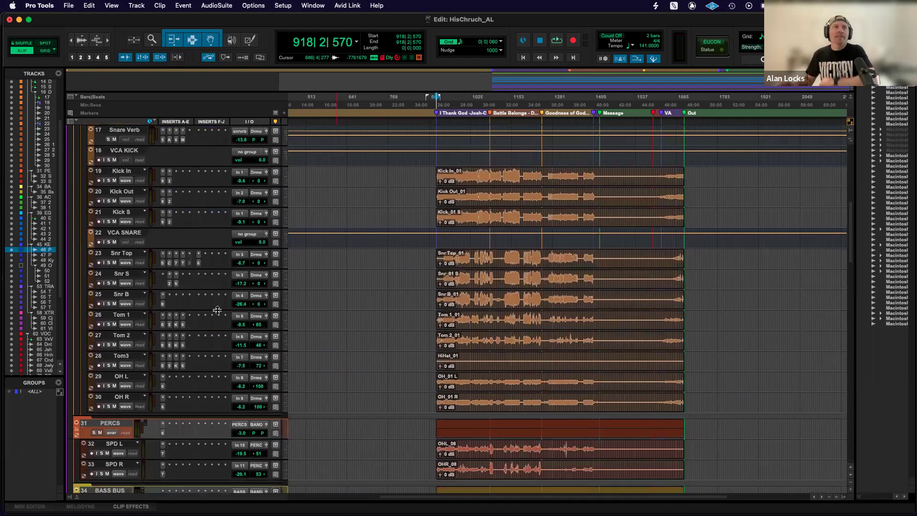
{"action": "scroll", "coordinate": [217, 311], "scroll_direction": "up", "scroll_amount": 5}
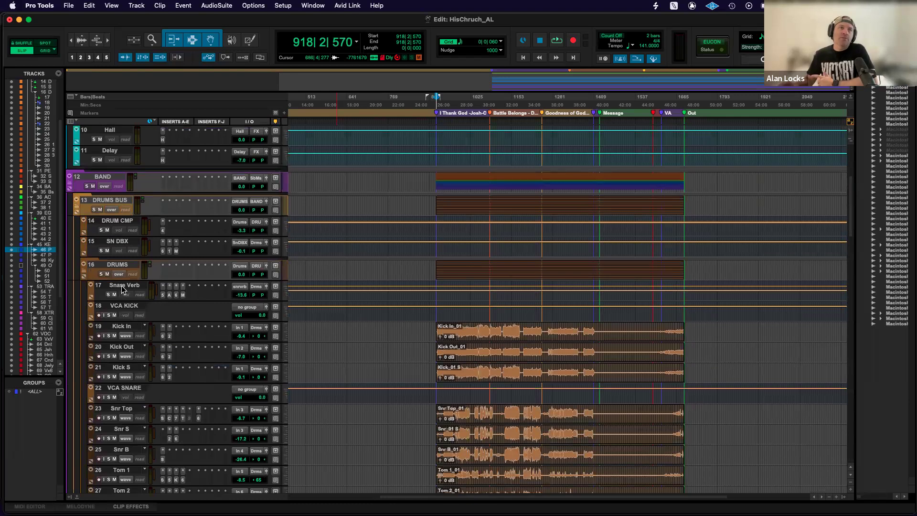
Set the volume of the PERCS bus to 0.0 dB.
{"action": "scroll", "coordinate": [122, 289], "scroll_direction": "down", "scroll_amount": 8}
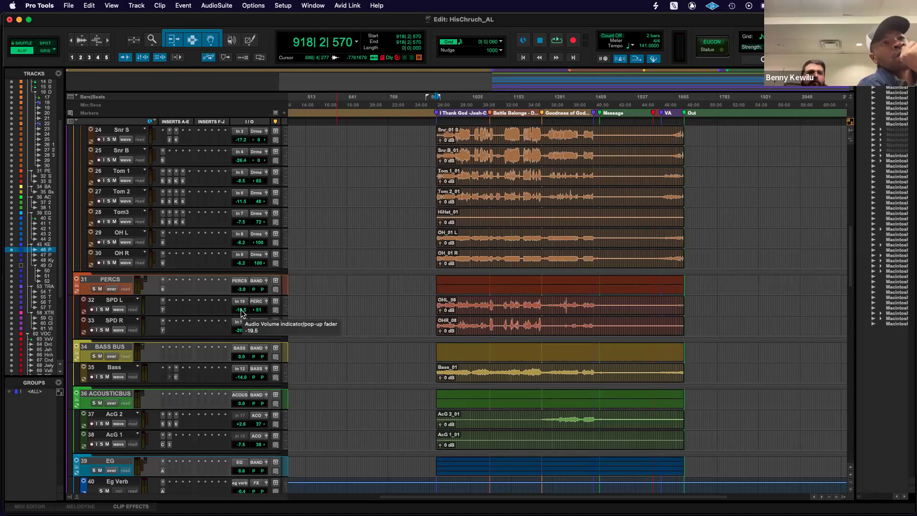
{"action": "left_click_drag", "start_coordinate": [243, 292], "coordinate": [243, 298]}
{"action": "left_click", "coordinate": [242, 290], "text": "alt"}
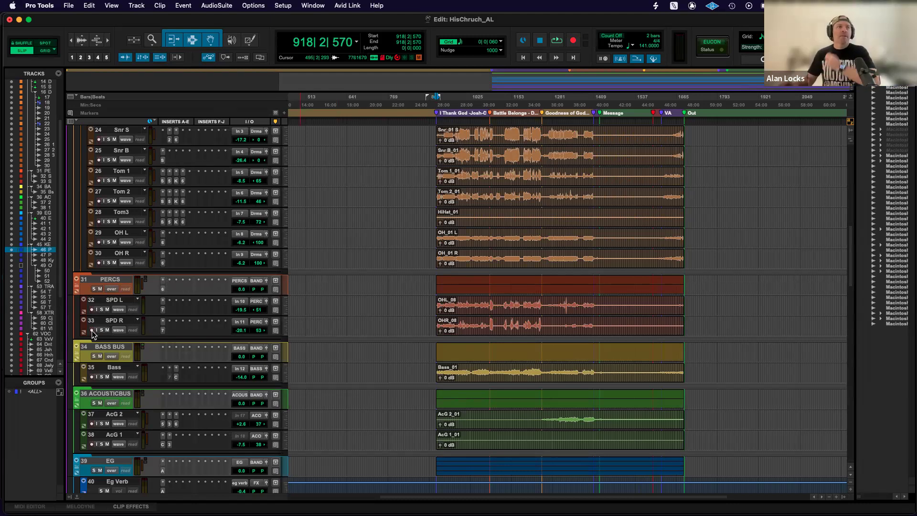
Turn on the ALL group, try moving the clips of every track together along the timeline, and undo the move.
{"action": "left_click", "coordinate": [35, 392]}
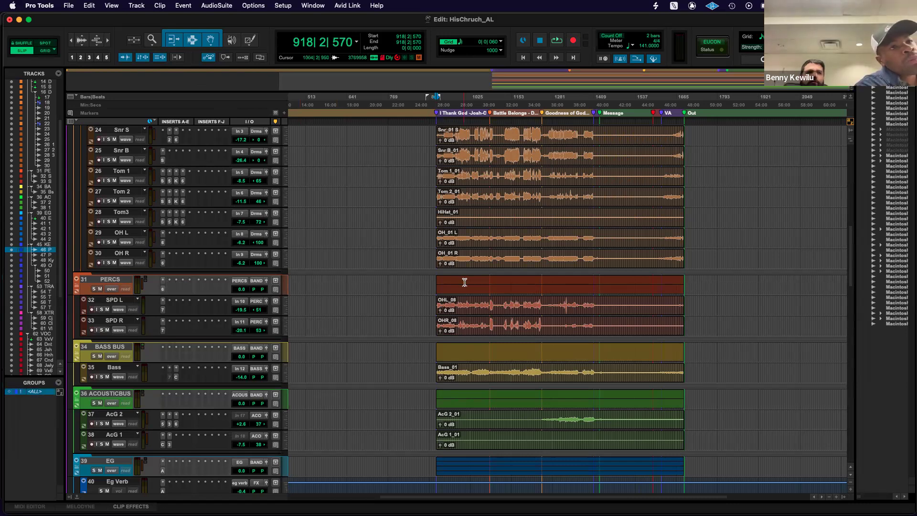
{"action": "left_click", "coordinate": [464, 265]}
{"action": "left_click_drag", "start_coordinate": [475, 264], "coordinate": [532, 263]}
{"action": "key", "text": "super+z"}
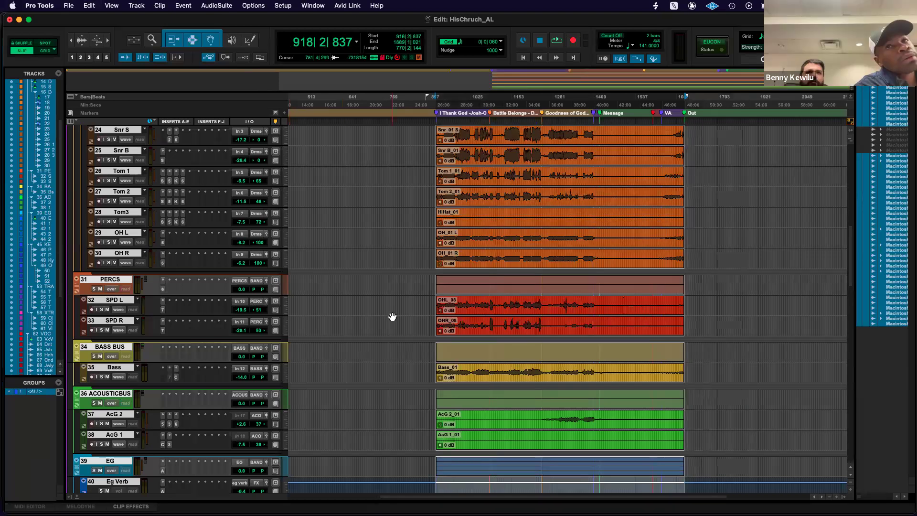
{"action": "left_click", "coordinate": [488, 258]}
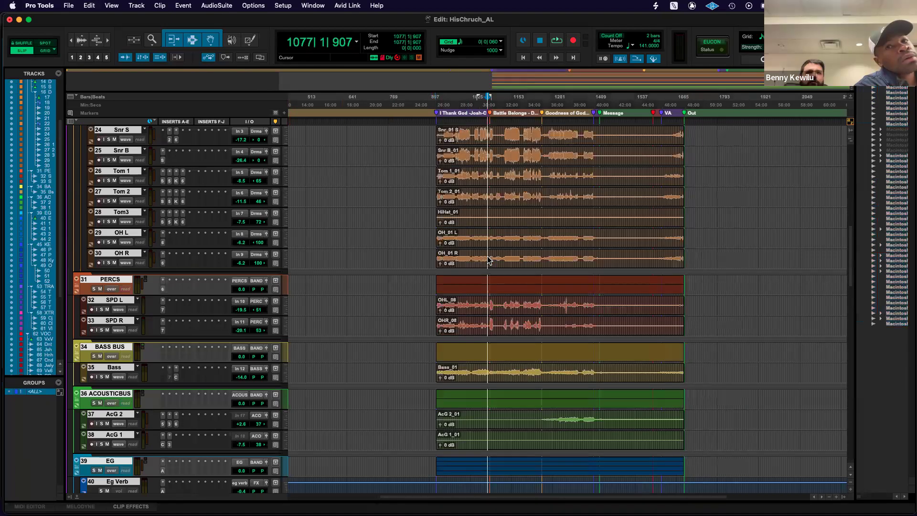
Try separating every track's clips at the cursor and pulling all volumes down together through the ALL group, undoing each change.
{"action": "key", "text": "b"}
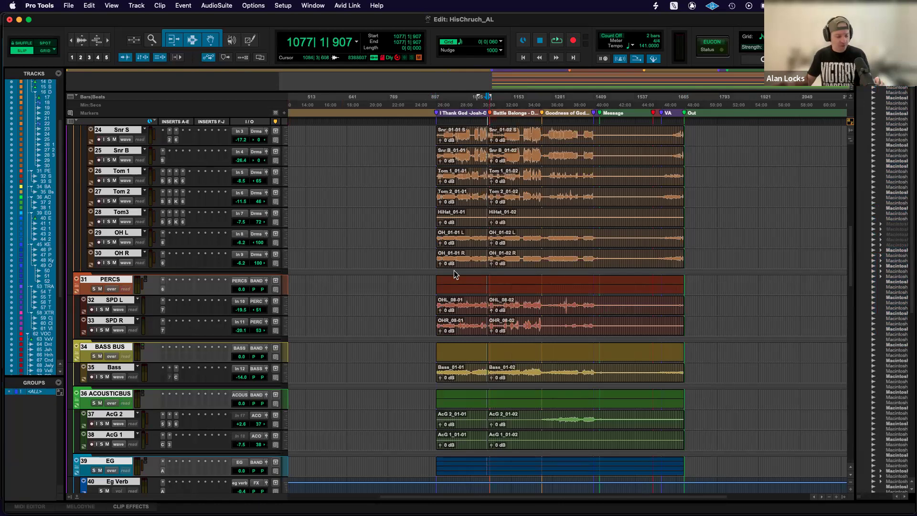
{"action": "key", "text": "super+z"}
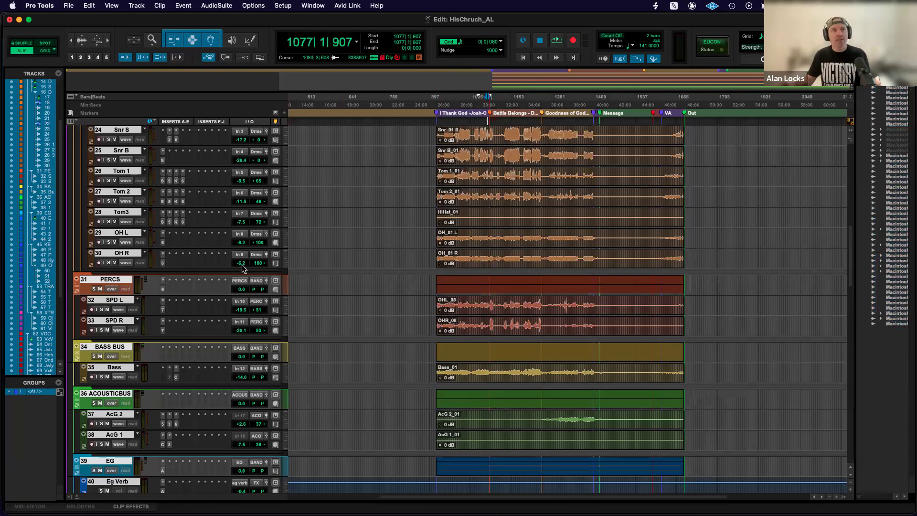
{"action": "left_click", "coordinate": [241, 290]}
{"action": "left_click_drag", "start_coordinate": [242, 289], "coordinate": [243, 308]}
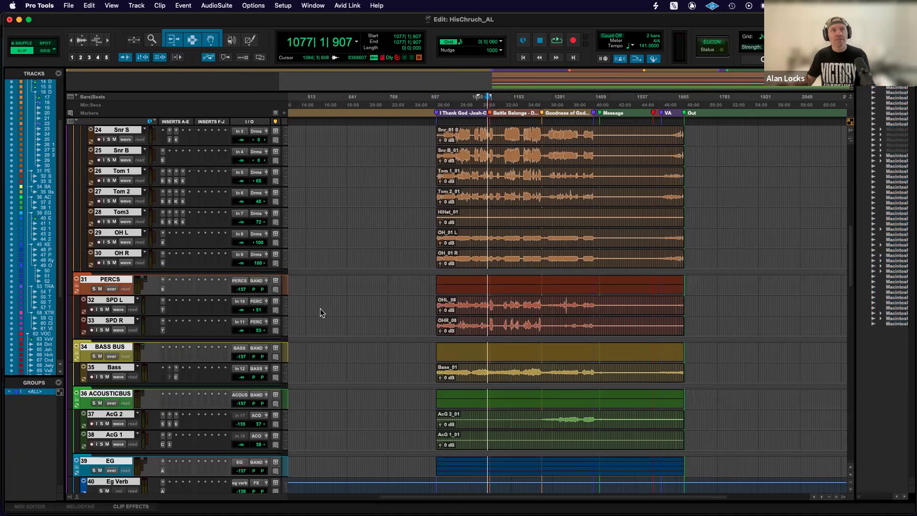
{"action": "key", "text": "super+z"}
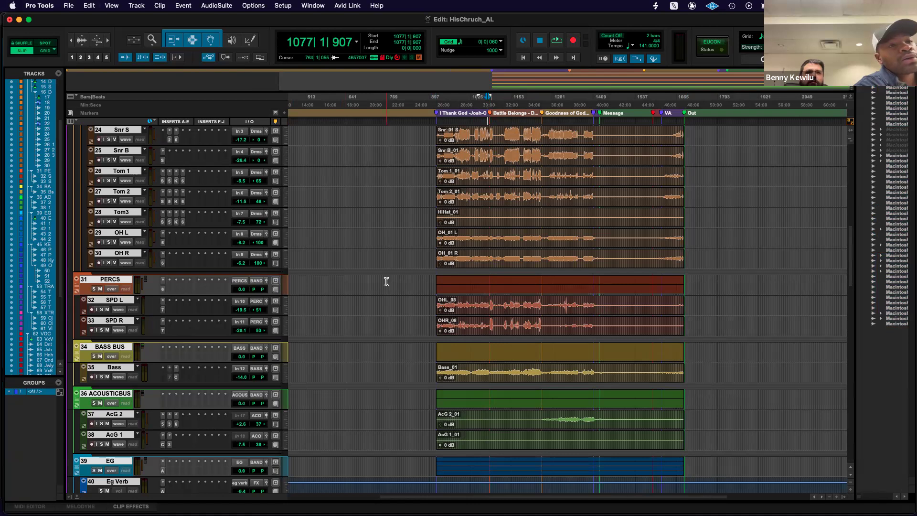
Turn off the ALL group and select only the Print track.
{"action": "left_click", "coordinate": [36, 392]}
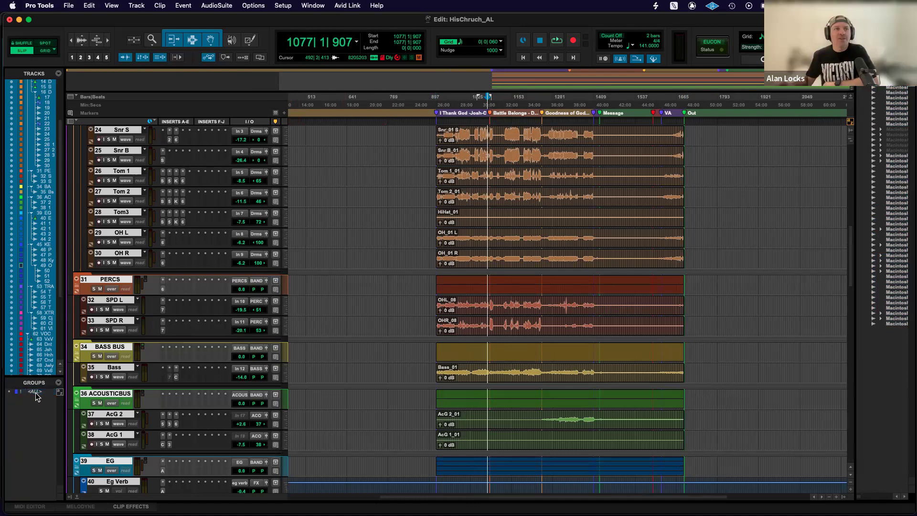
{"action": "scroll", "coordinate": [272, 242], "scroll_direction": "up", "scroll_amount": 10}
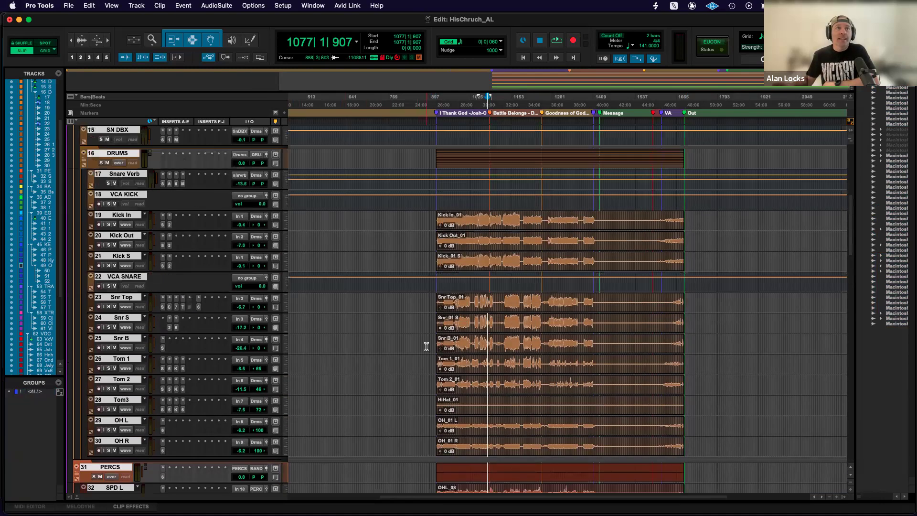
{"action": "scroll", "coordinate": [273, 242], "scroll_direction": "down", "scroll_amount": 20}
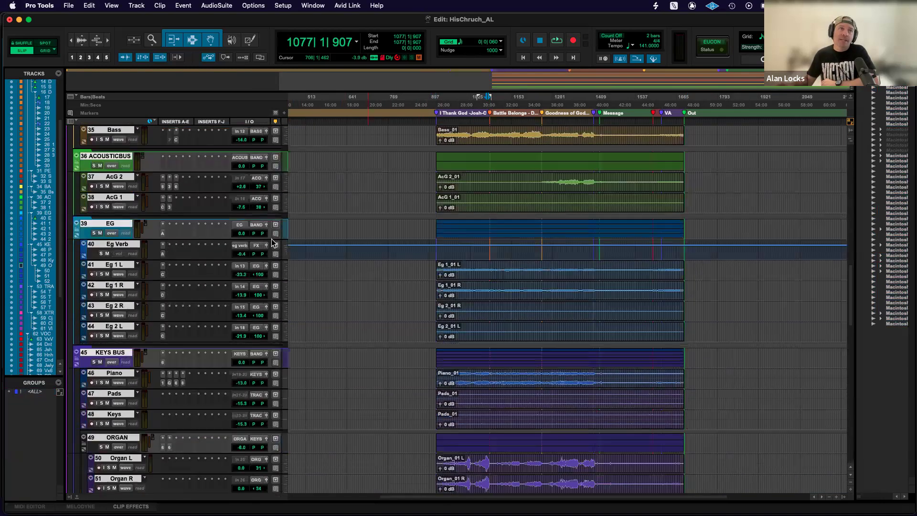
{"action": "scroll", "coordinate": [273, 242], "scroll_direction": "up", "scroll_amount": 20}
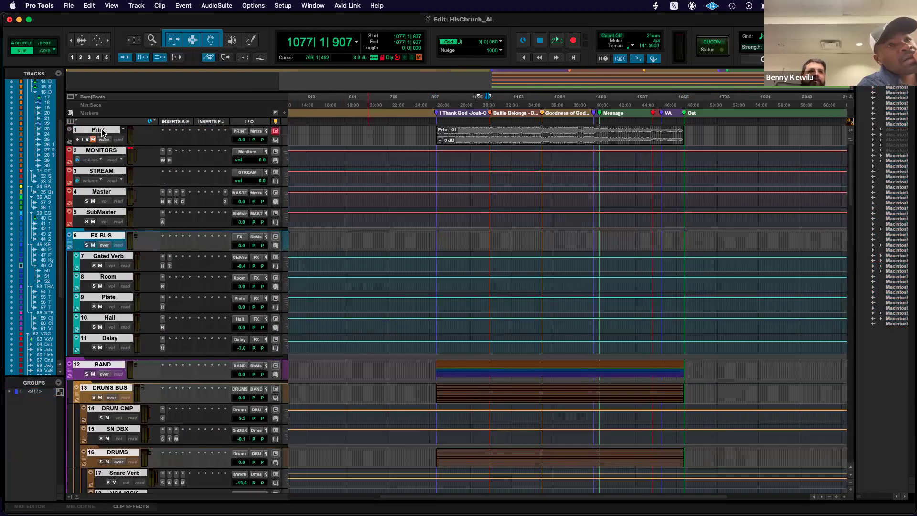
{"action": "left_click", "coordinate": [102, 133], "text": "super"}
{"action": "left_click", "coordinate": [102, 133]}
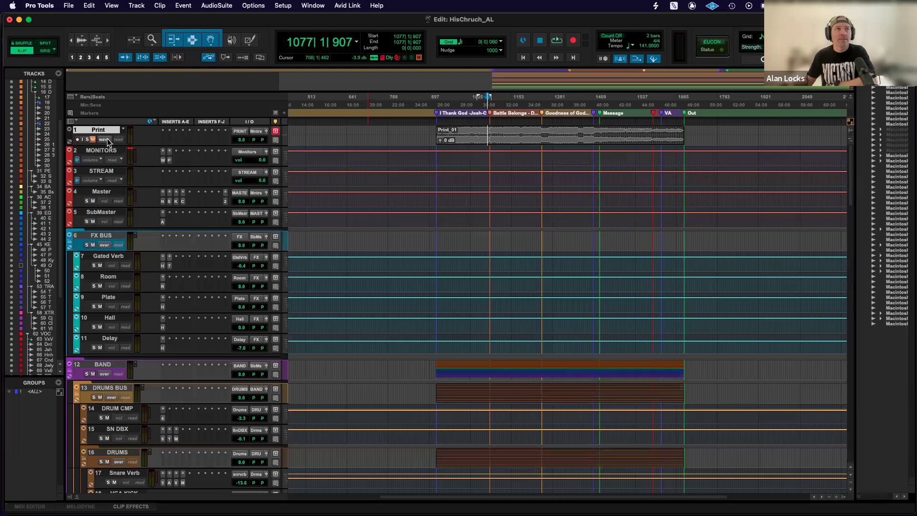
Switch to the Mix window and pull the Lapel channel's fader all the way down.
{"action": "scroll", "coordinate": [385, 180], "scroll_direction": "down", "scroll_amount": 15}
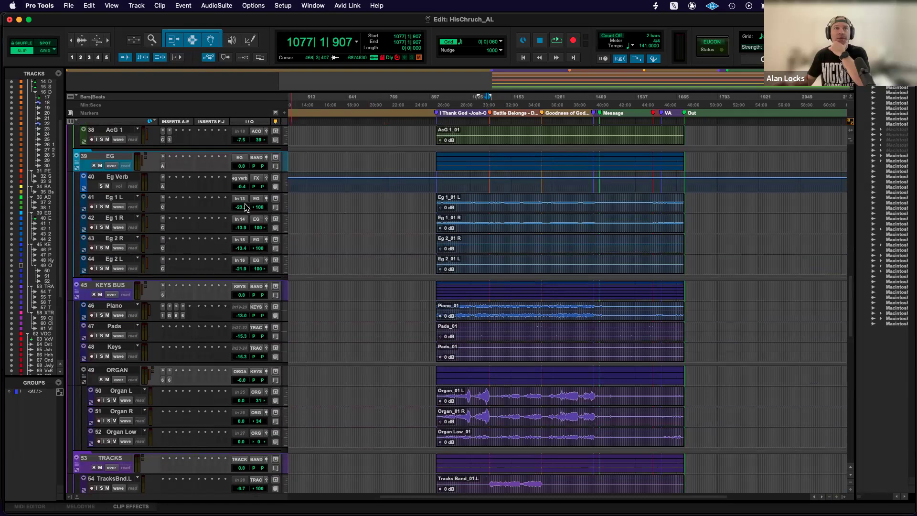
{"action": "key", "text": "super+equal"}
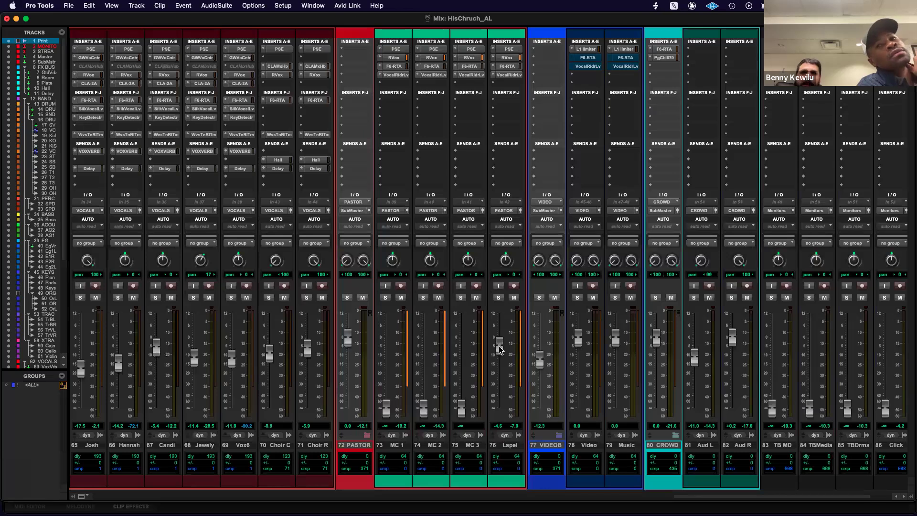
{"action": "left_click_drag", "start_coordinate": [499, 347], "coordinate": [499, 346]}
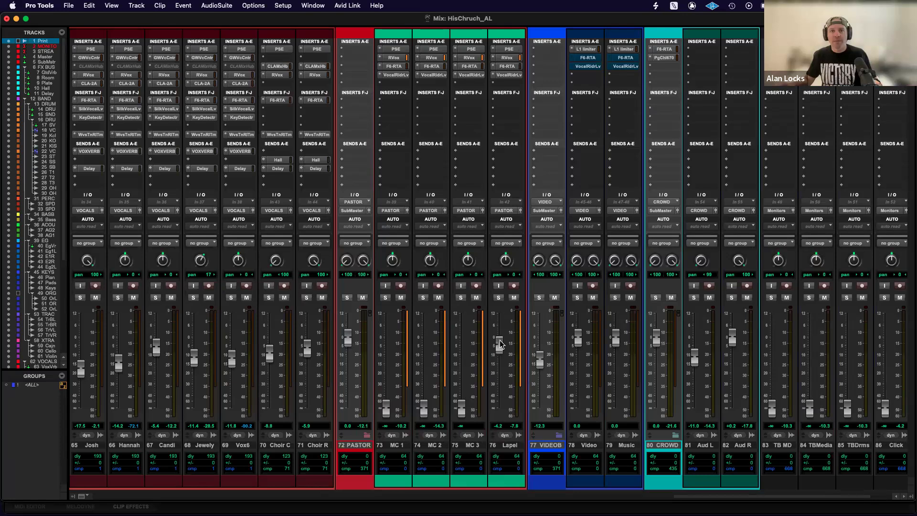
{"action": "left_click_drag", "start_coordinate": [500, 340], "coordinate": [496, 406]}
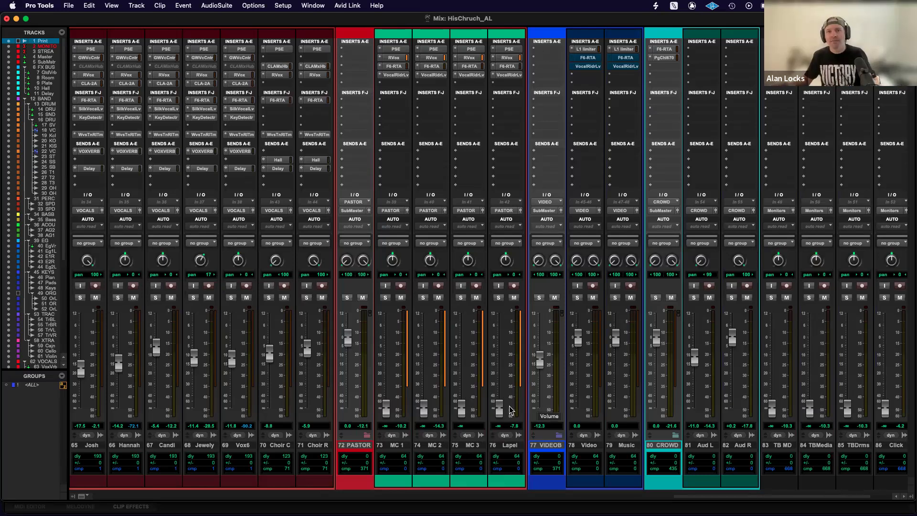
Set the Lapel and MC 3 faders to 0.0 dB, and pull both all the way back down.
{"action": "left_click", "coordinate": [500, 407], "text": "alt"}
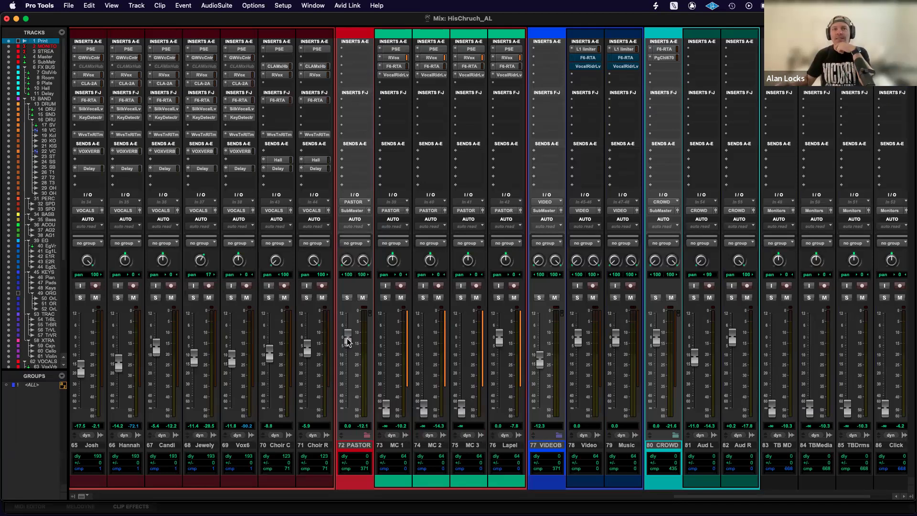
{"action": "left_click", "coordinate": [462, 408], "text": "alt"}
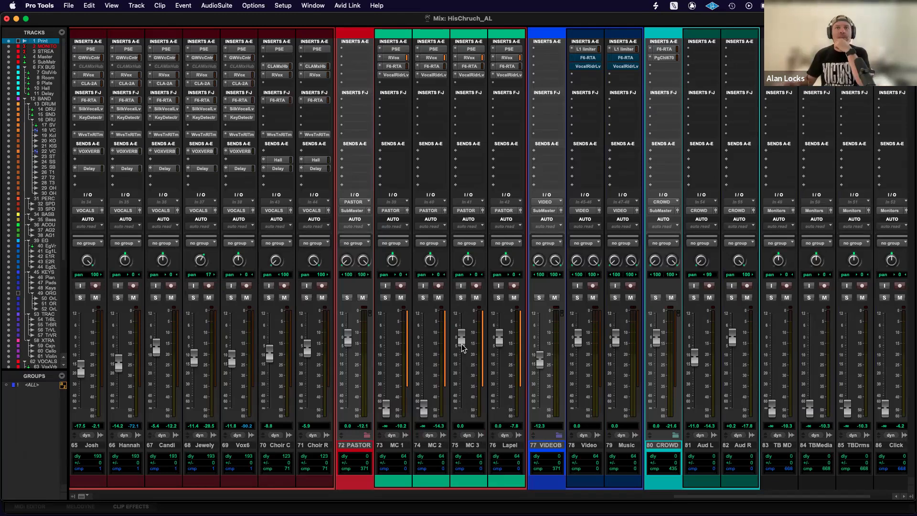
{"action": "left_click_drag", "start_coordinate": [462, 337], "coordinate": [461, 410]}
{"action": "left_click_drag", "start_coordinate": [501, 340], "coordinate": [500, 410]}
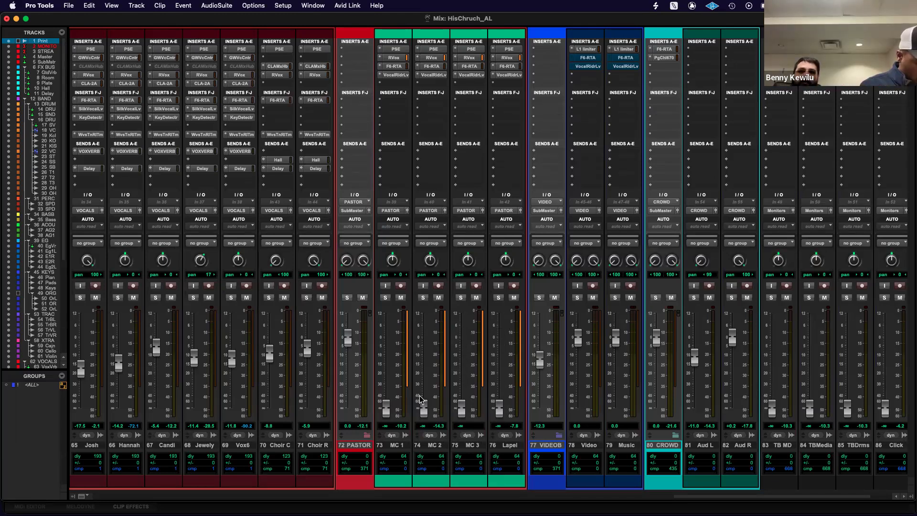
Set the MC 1, MC 2, MC 3 and Lapel faders to 0.0 dB, and try lowering the PASTOR fader before resetting it to 0.0 dB.
{"action": "left_click", "coordinate": [386, 407], "text": "alt"}
{"action": "left_click", "coordinate": [424, 408], "text": "alt"}
{"action": "left_click", "coordinate": [462, 409], "text": "alt"}
{"action": "left_click", "coordinate": [499, 409], "text": "alt"}
{"action": "left_click_drag", "start_coordinate": [349, 348], "coordinate": [350, 379]}
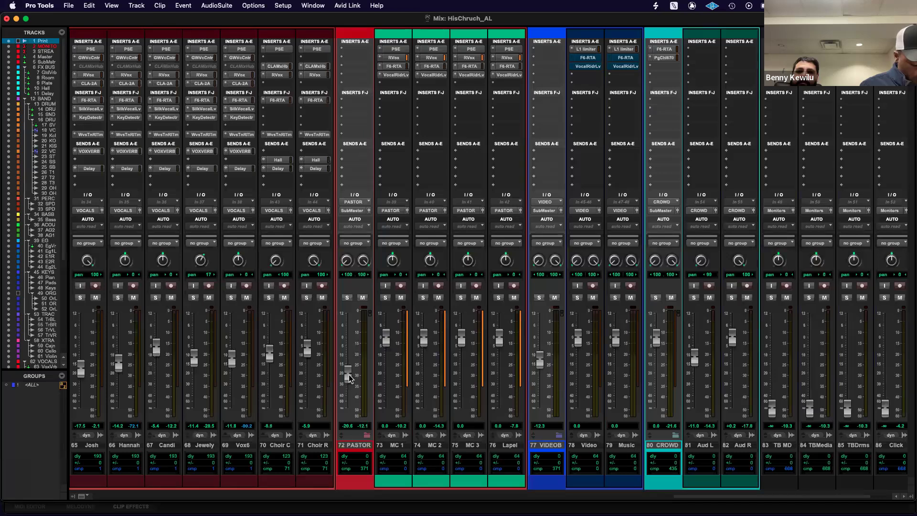
{"action": "left_click", "coordinate": [350, 379], "text": "alt"}
Pull the MC 1, MC 2, MC 3 and Lapel faders all the way down.
{"action": "left_click_drag", "start_coordinate": [386, 339], "coordinate": [394, 454]}
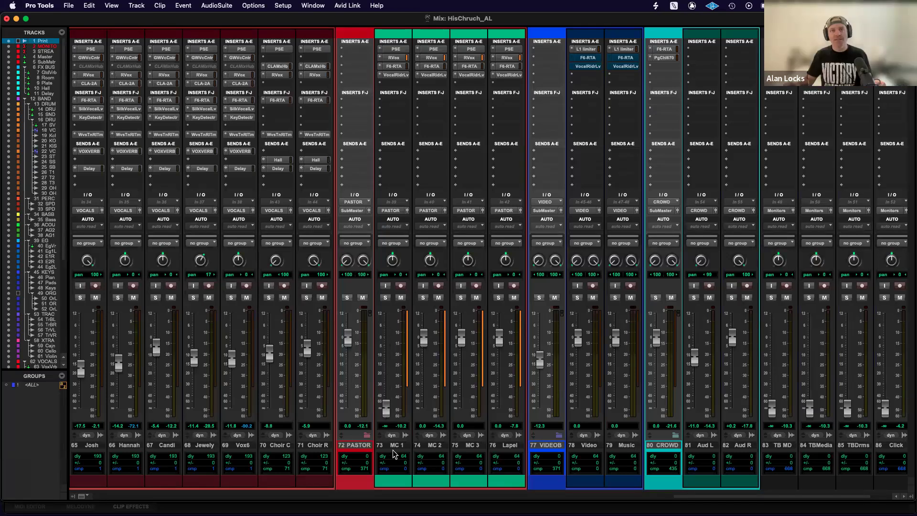
{"action": "left_click_drag", "start_coordinate": [420, 340], "coordinate": [423, 420]}
{"action": "left_click_drag", "start_coordinate": [463, 344], "coordinate": [462, 410]}
{"action": "left_click_drag", "start_coordinate": [499, 337], "coordinate": [502, 471]}
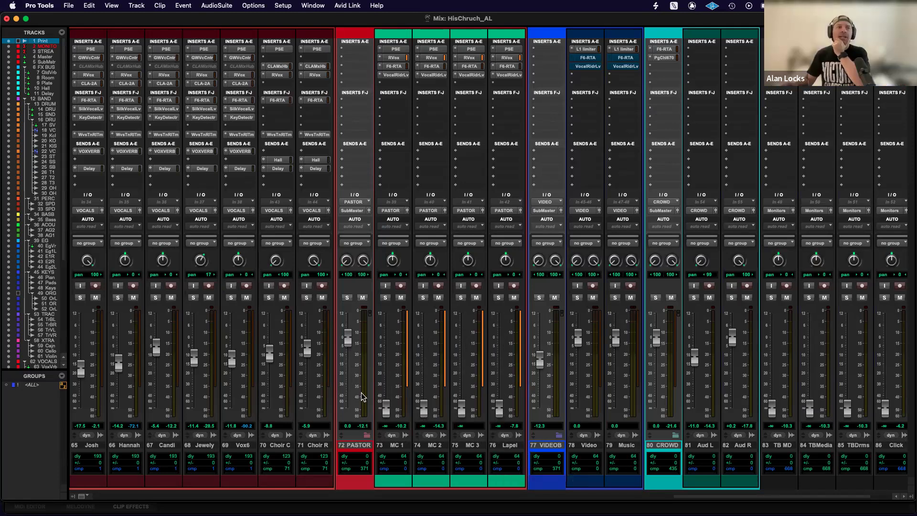
Select the Kick In, Kick Out and Kick S tracks among the drum channels.
{"action": "scroll", "coordinate": [361, 396], "scroll_direction": "left", "scroll_amount": 15}
{"action": "scroll", "coordinate": [362, 397], "scroll_direction": "left", "scroll_amount": 5}
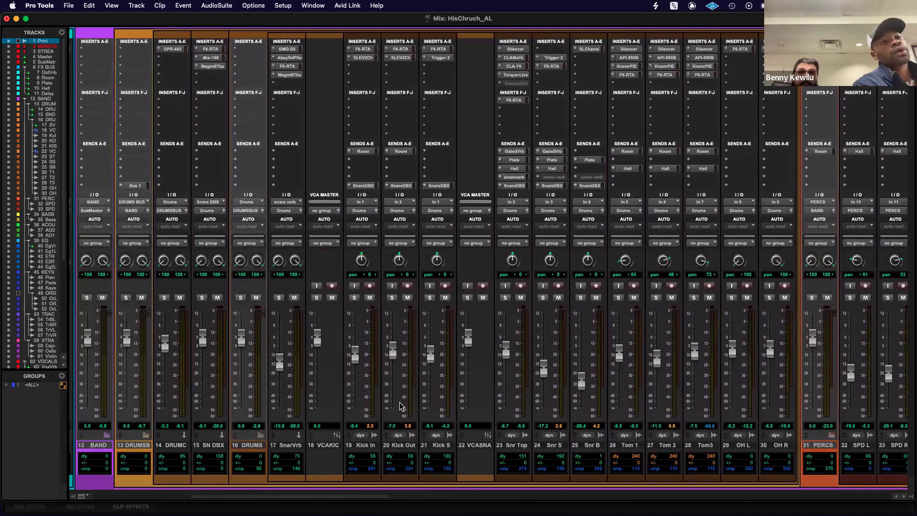
{"action": "scroll", "coordinate": [400, 406], "scroll_direction": "left", "scroll_amount": 2}
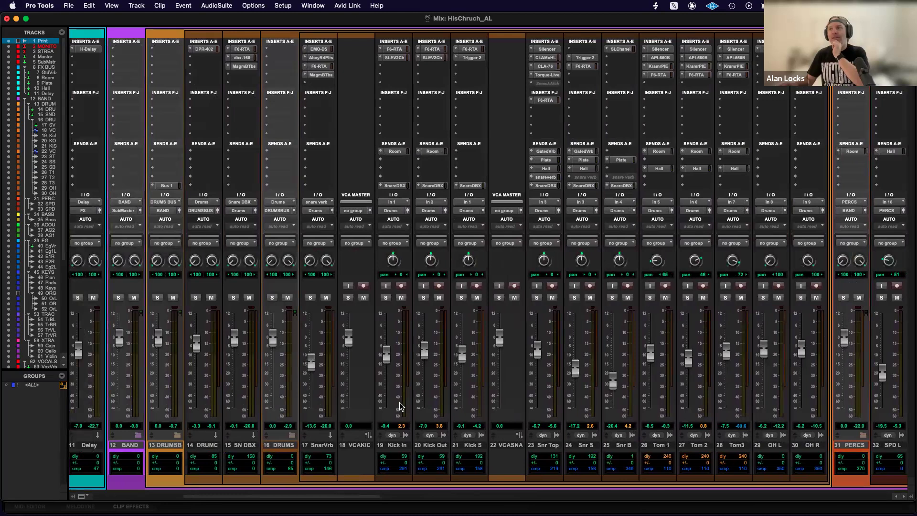
{"action": "scroll", "coordinate": [400, 407], "scroll_direction": "right", "scroll_amount": 1}
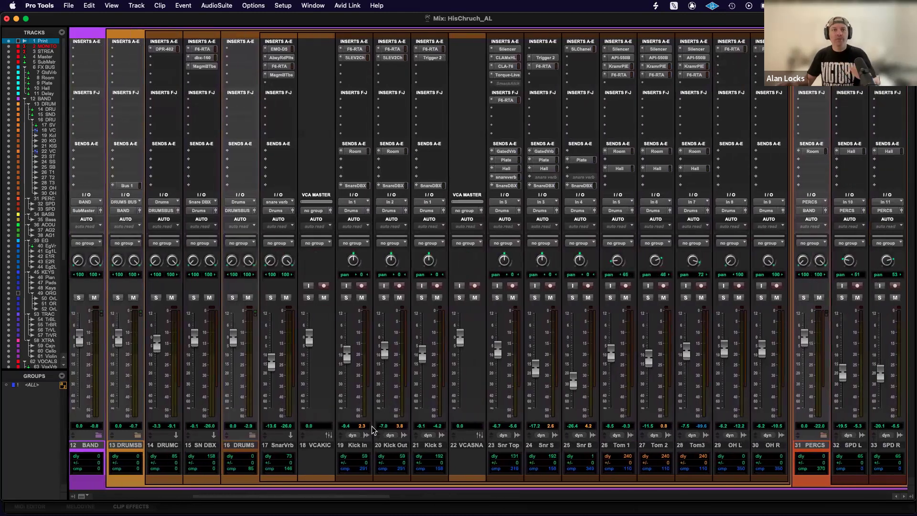
{"action": "scroll", "coordinate": [292, 449], "scroll_direction": "right", "scroll_amount": 1}
{"action": "left_click", "coordinate": [350, 447]}
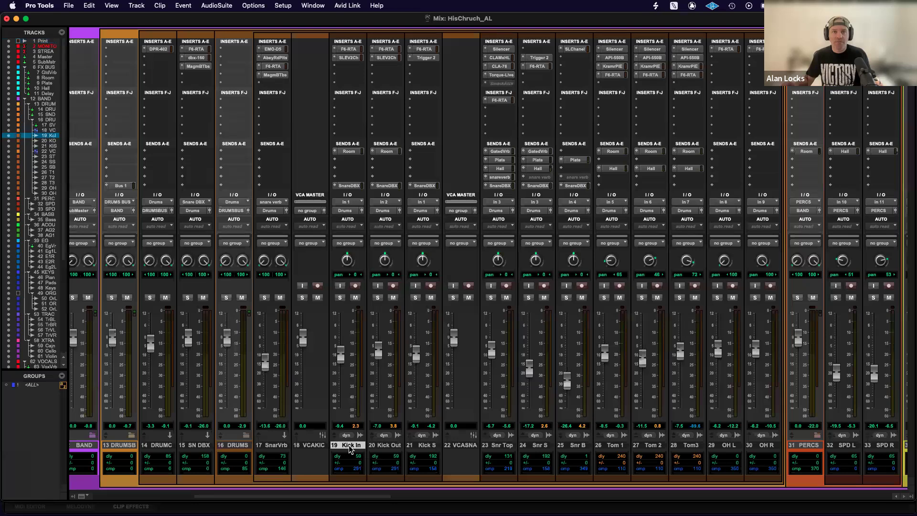
{"action": "left_click", "coordinate": [387, 447], "text": "shift"}
{"action": "left_click", "coordinate": [427, 447], "text": "shift"}
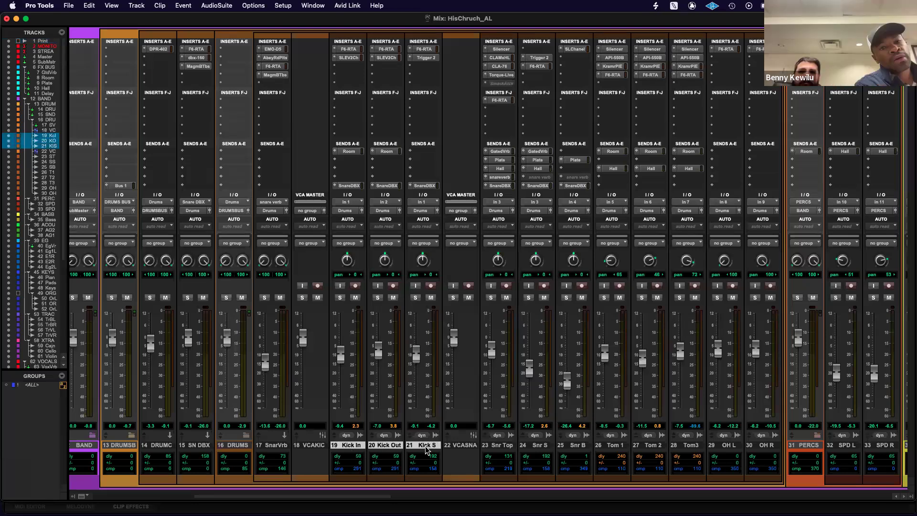
Add Snr Top, Snr S, Snr B, Tom 1, Tom 2, Tom3, OH L and OH R to the selection, leaving out the VCA SNARE master.
{"action": "left_click", "coordinate": [505, 446], "text": "super"}
{"action": "left_click", "coordinate": [545, 447], "text": "super"}
{"action": "left_click", "coordinate": [578, 447], "text": "super"}
{"action": "left_click", "coordinate": [616, 447], "text": "super"}
{"action": "left_click", "coordinate": [653, 446], "text": "super"}
{"action": "left_click", "coordinate": [689, 447], "text": "super"}
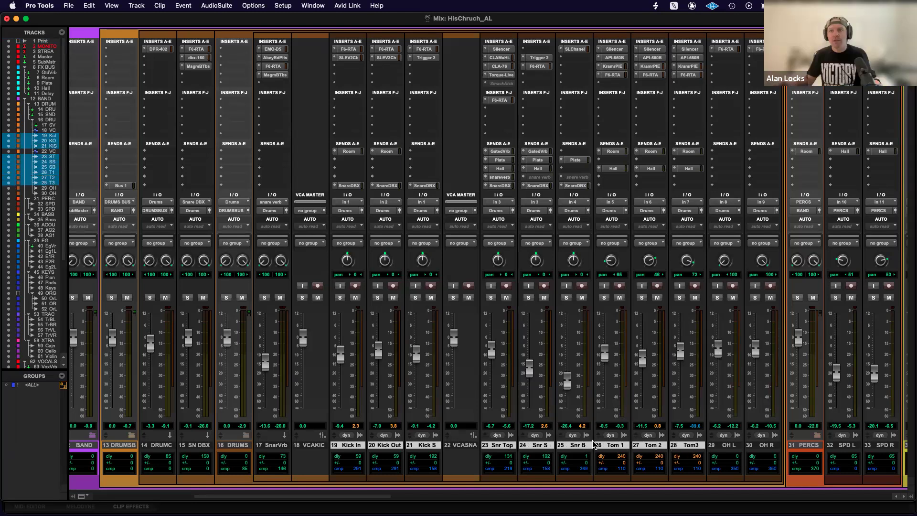
{"action": "scroll", "coordinate": [669, 382], "scroll_direction": "right", "scroll_amount": 3}
{"action": "left_click", "coordinate": [633, 447], "text": "super"}
{"action": "left_click", "coordinate": [669, 447], "text": "super"}
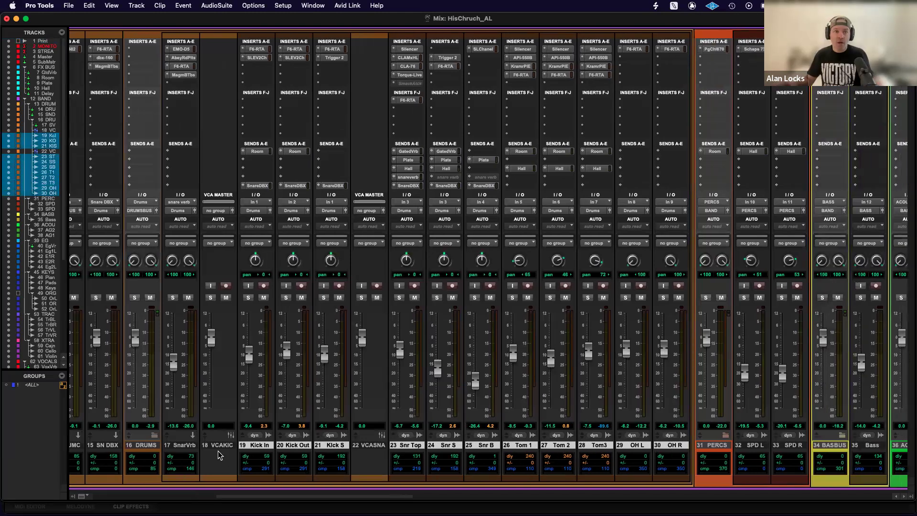
Try lowering the VCA KICK master's fader and reset it to 0.0 dB.
{"action": "scroll", "coordinate": [179, 450], "scroll_direction": "left", "scroll_amount": 2}
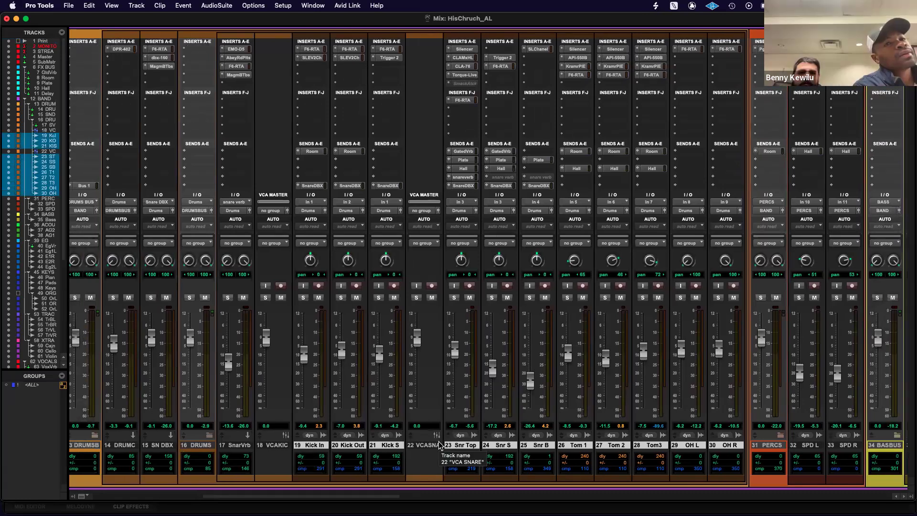
{"action": "left_click_drag", "start_coordinate": [264, 338], "coordinate": [264, 355]}
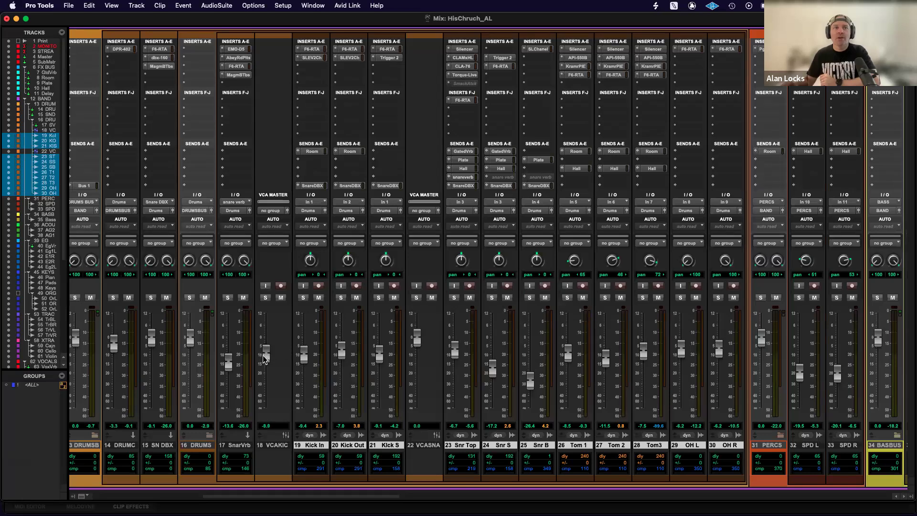
{"action": "left_click", "coordinate": [263, 358], "text": "alt"}
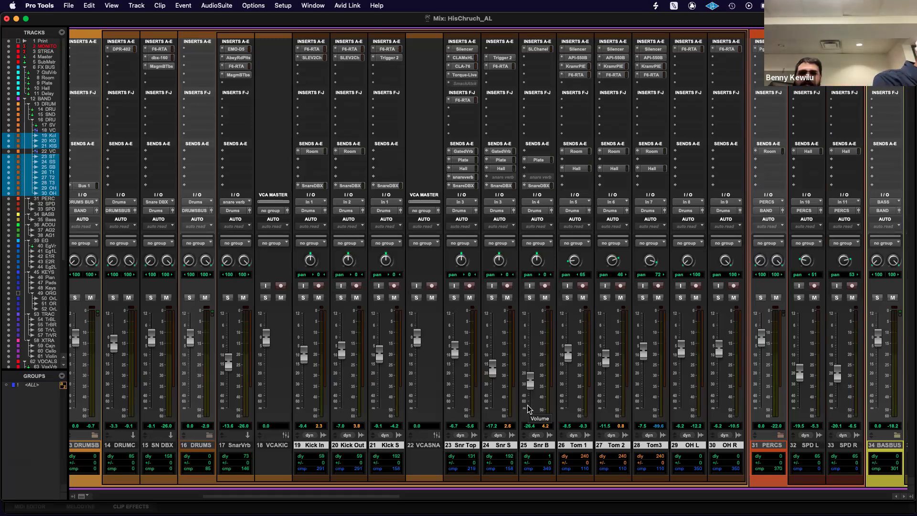
Start a new Mix/Edit group from the selected drum tracks and name it Drums.
{"action": "key", "text": "super+g"}
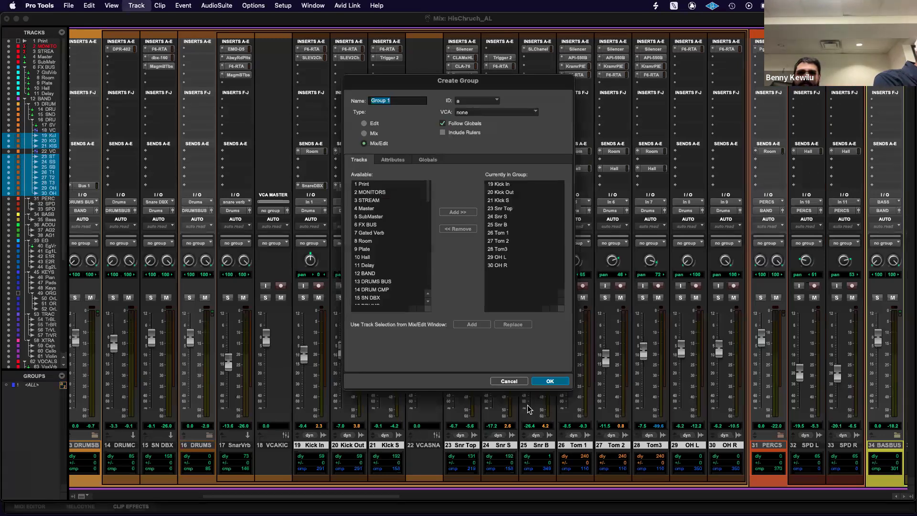
{"action": "left_click", "coordinate": [423, 162]}
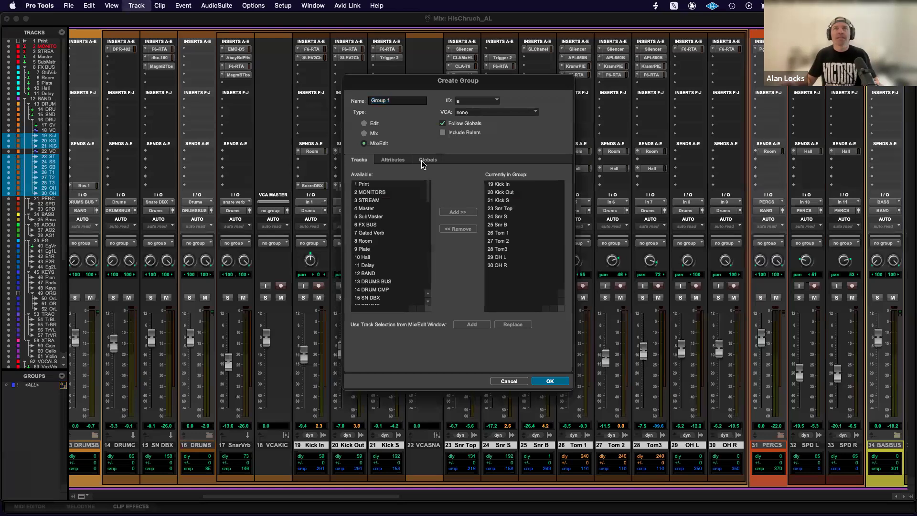
{"action": "left_click_drag", "start_coordinate": [452, 81], "coordinate": [486, 156]}
{"action": "left_click_drag", "start_coordinate": [438, 174], "coordinate": [385, 172]}
{"action": "type", "text": "Drums"}
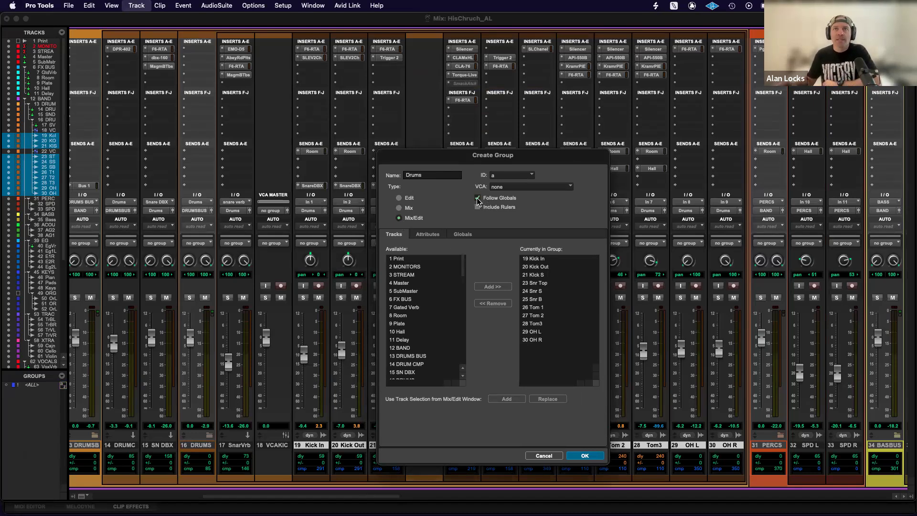
Enable Record Enable in the Drums group's global mix attributes and create the group.
{"action": "left_click", "coordinate": [462, 234]}
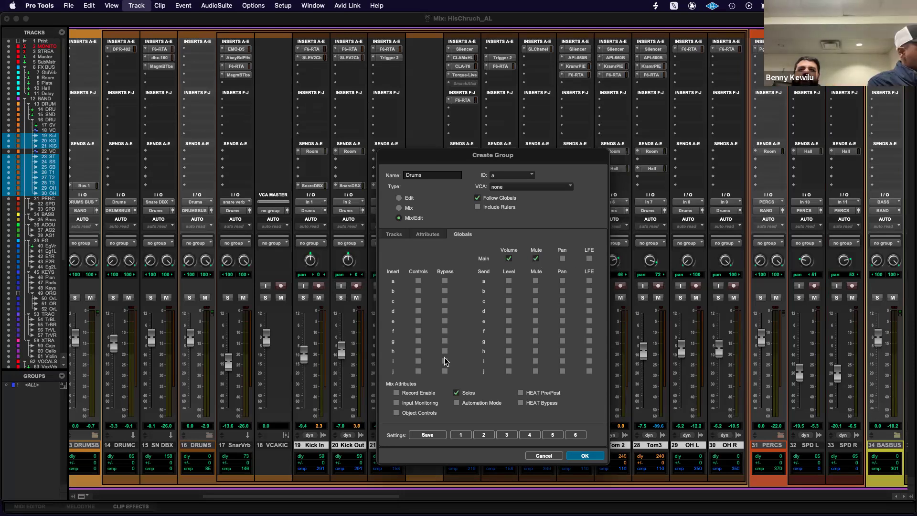
{"action": "left_click", "coordinate": [396, 393]}
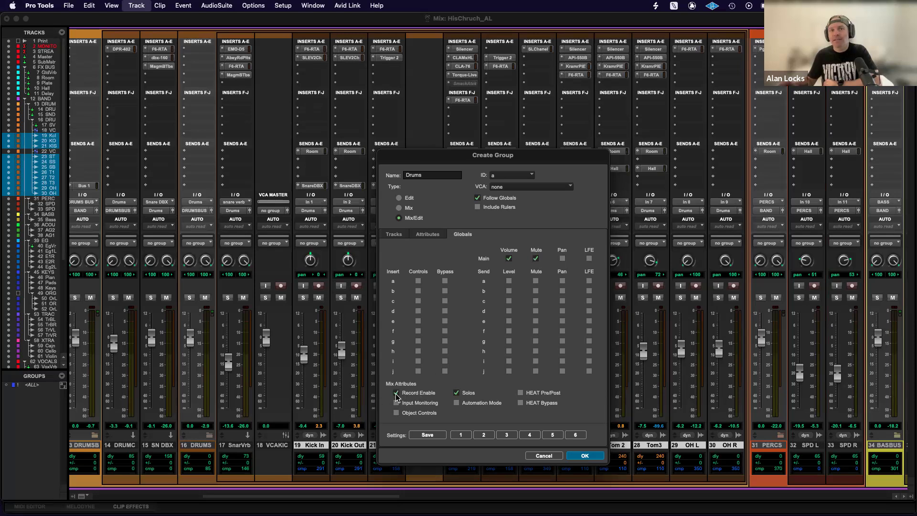
{"action": "left_click", "coordinate": [585, 456]}
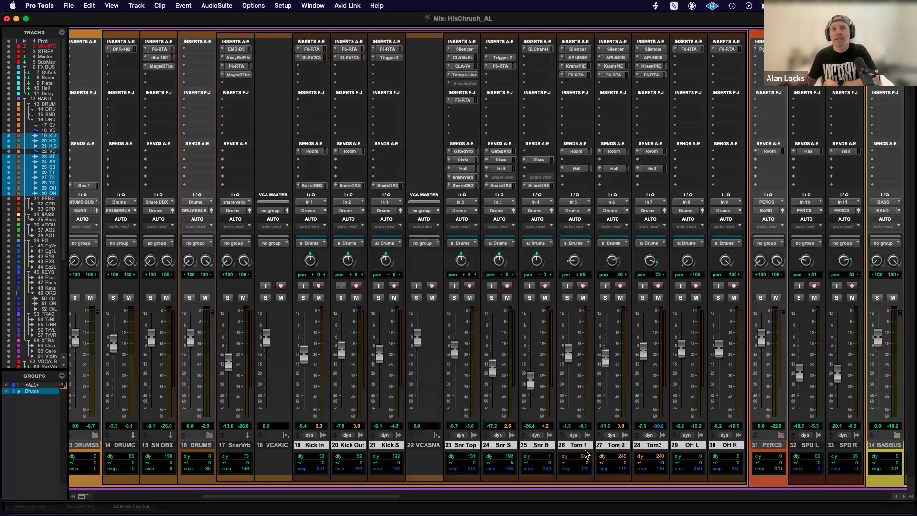
Arm and disarm recording on the grouped drum tracks from Snr Top, and deactivate the Drums group.
{"action": "left_click", "coordinate": [471, 286]}
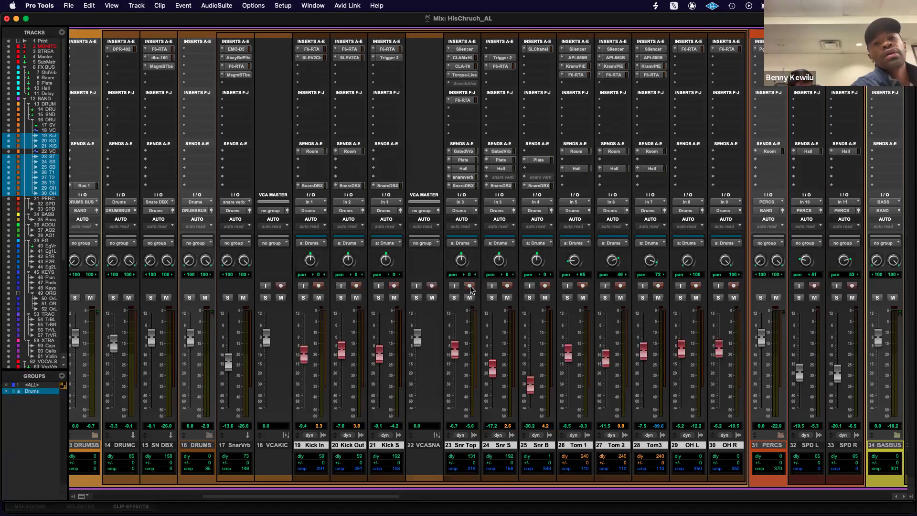
{"action": "left_click", "coordinate": [470, 286]}
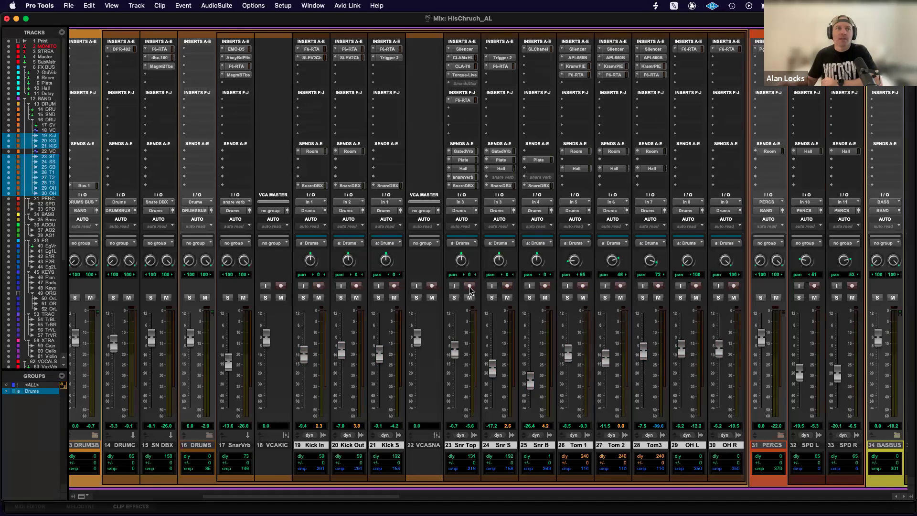
{"action": "left_click", "coordinate": [48, 393]}
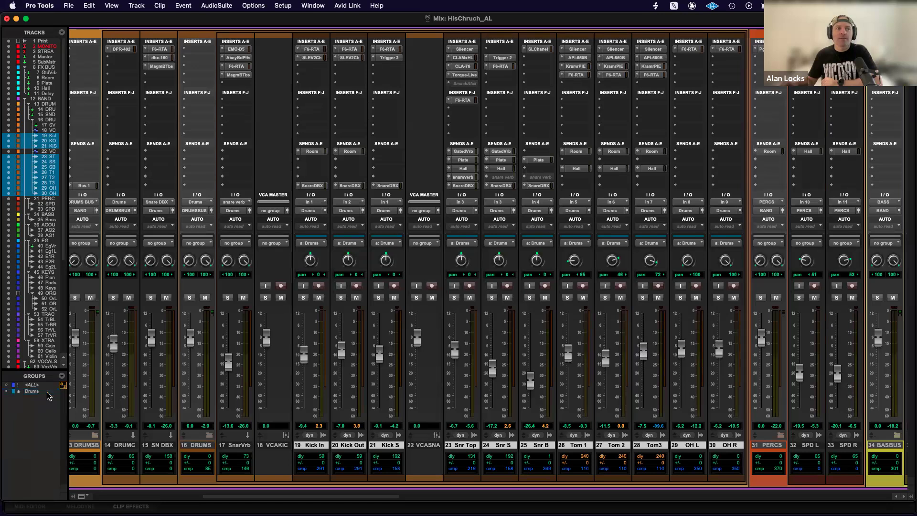
{"action": "left_click", "coordinate": [46, 391]}
{"action": "left_click", "coordinate": [47, 392]}
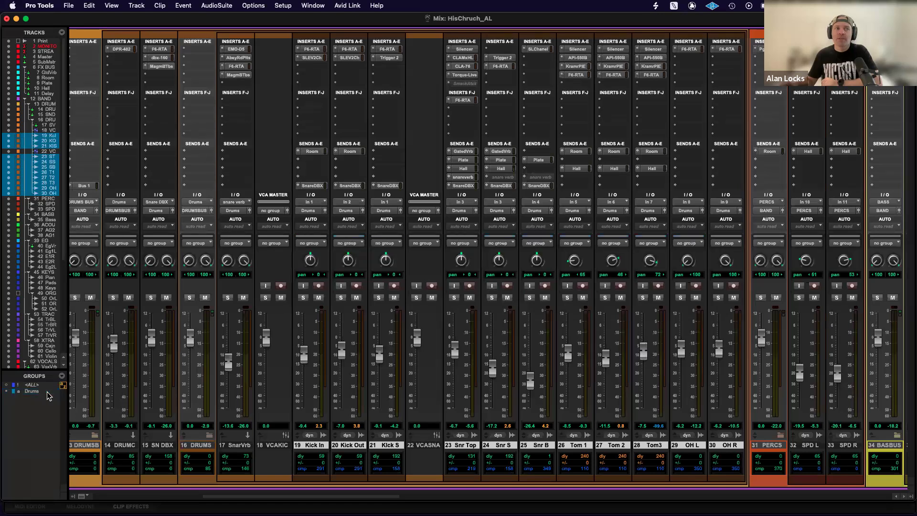
{"action": "left_click", "coordinate": [48, 393]}
{"action": "left_click", "coordinate": [50, 394]}
Arm and disarm recording on Snr S alone, and reactivate the Drums group.
{"action": "left_click", "coordinate": [507, 285]}
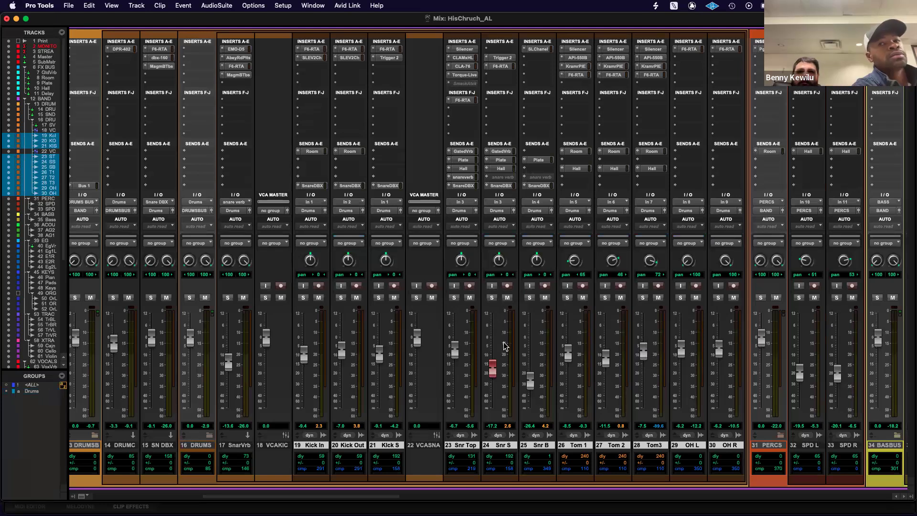
{"action": "left_click", "coordinate": [508, 285]}
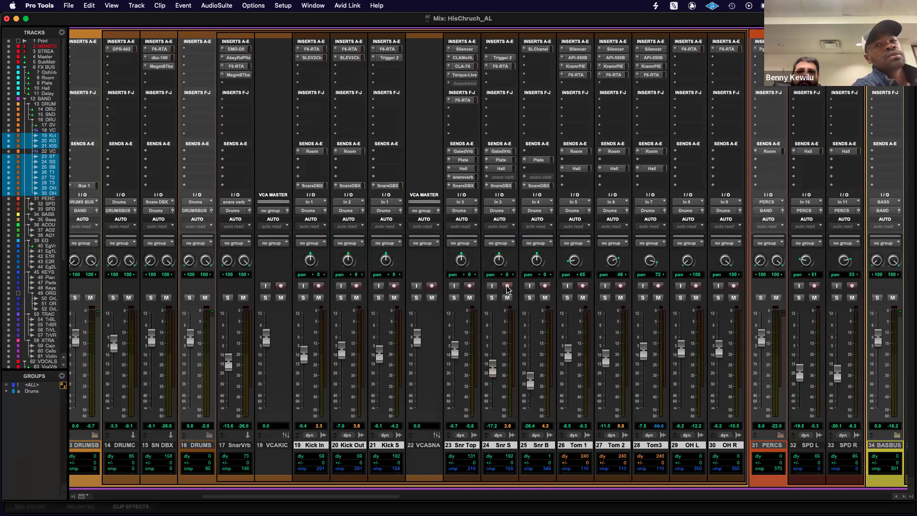
{"action": "left_click", "coordinate": [29, 392]}
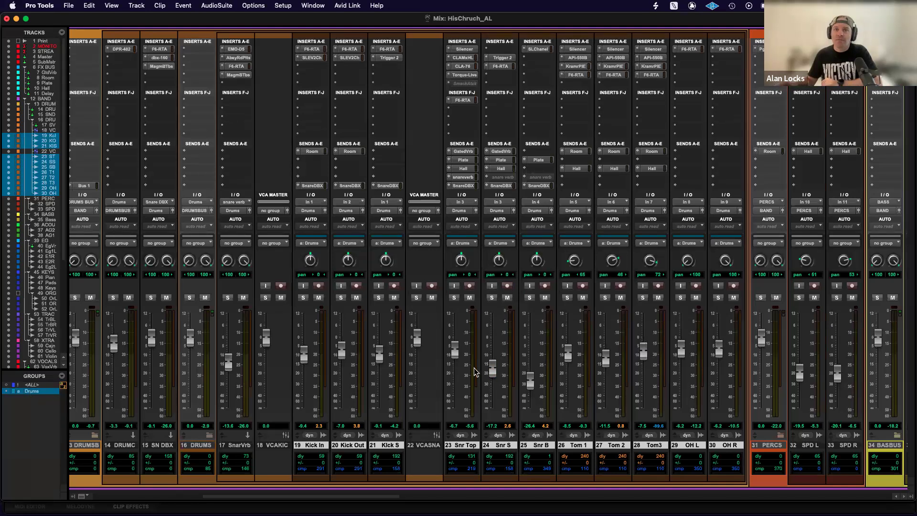
Lower the grouped drum faders and offset the snares individually, setting Snr Top to -8.4 dB and Snr B to -24.7 dB.
{"action": "left_click_drag", "start_coordinate": [457, 355], "coordinate": [458, 357]}
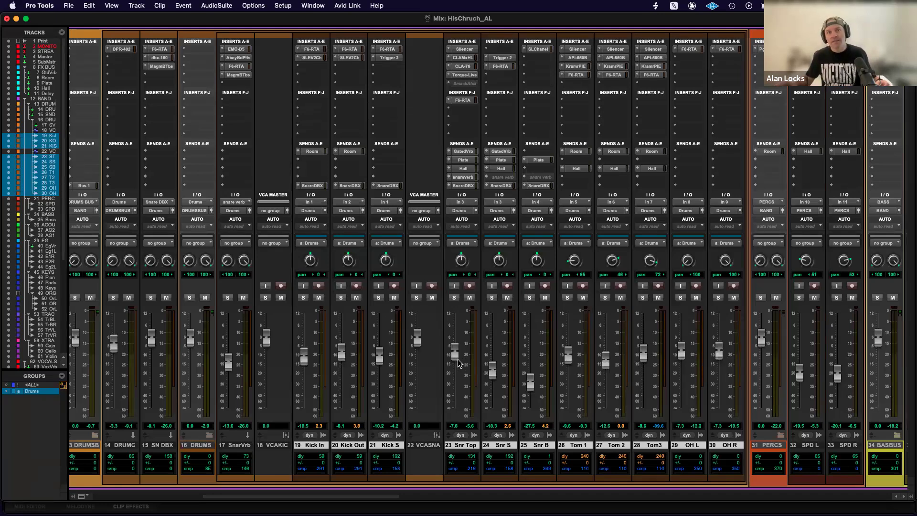
{"action": "mouse_move", "coordinate": [456, 355]}
{"action": "left_mouse_down"}
{"action": "mouse_move", "coordinate": [457, 378]}
{"action": "mouse_move", "coordinate": [456, 352]}
{"action": "left_mouse_up"}
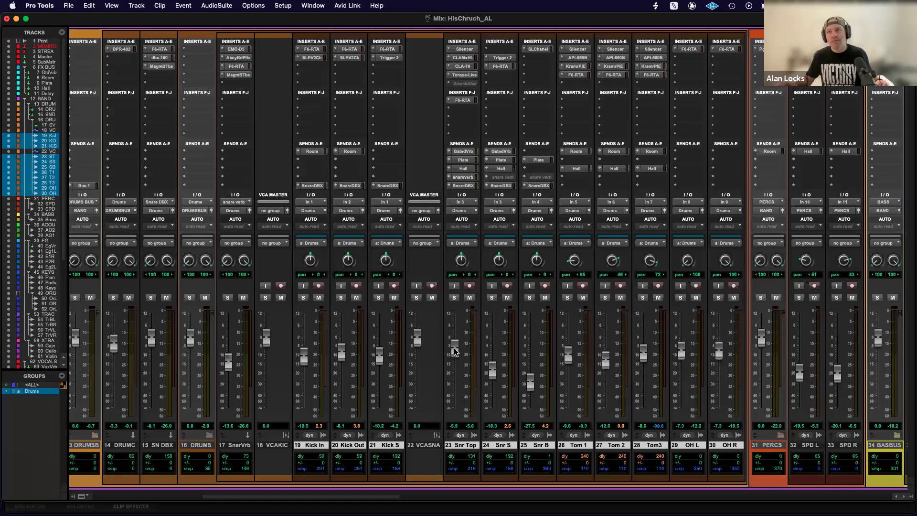
{"action": "left_click_drag", "start_coordinate": [456, 352], "coordinate": [532, 379]}
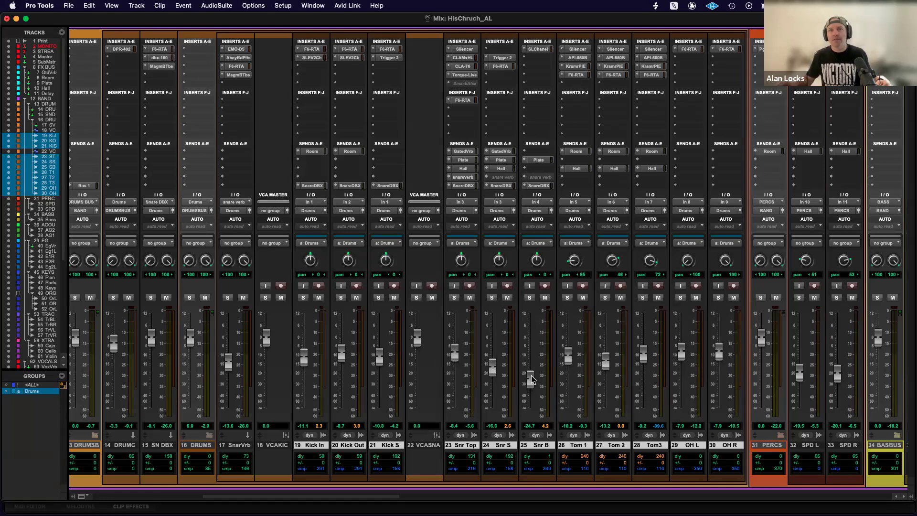
Toggle the Drums group off and on, open its settings to review the global attributes, and disable Follow Globals.
{"action": "left_click", "coordinate": [41, 391]}
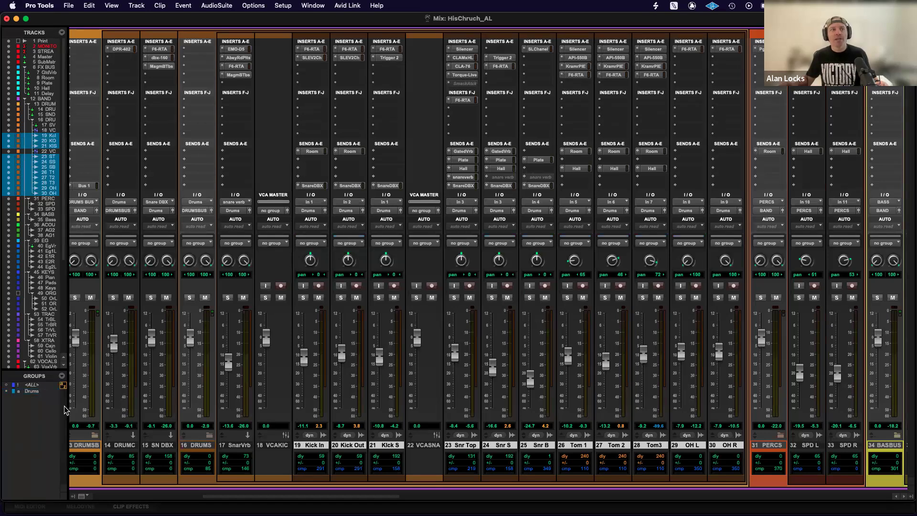
{"action": "left_click", "coordinate": [42, 393]}
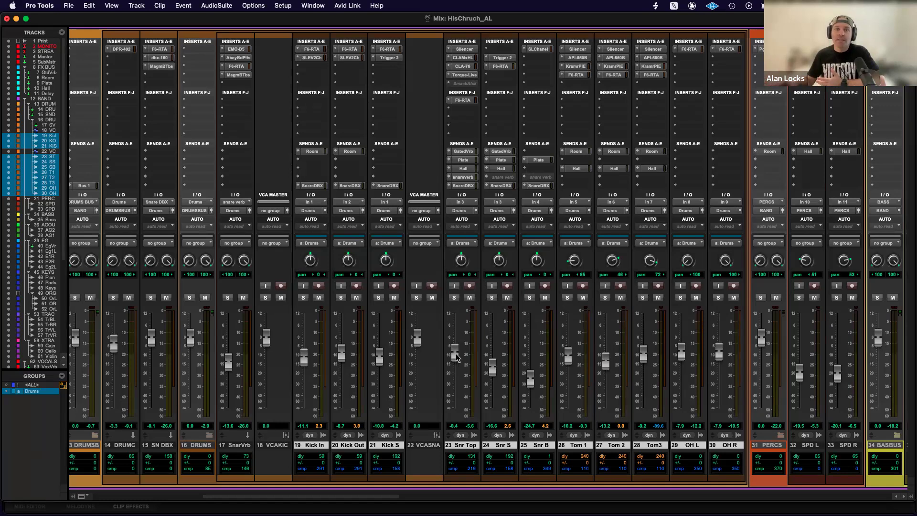
{"action": "right_click", "coordinate": [41, 393]}
{"action": "left_click", "coordinate": [38, 409]}
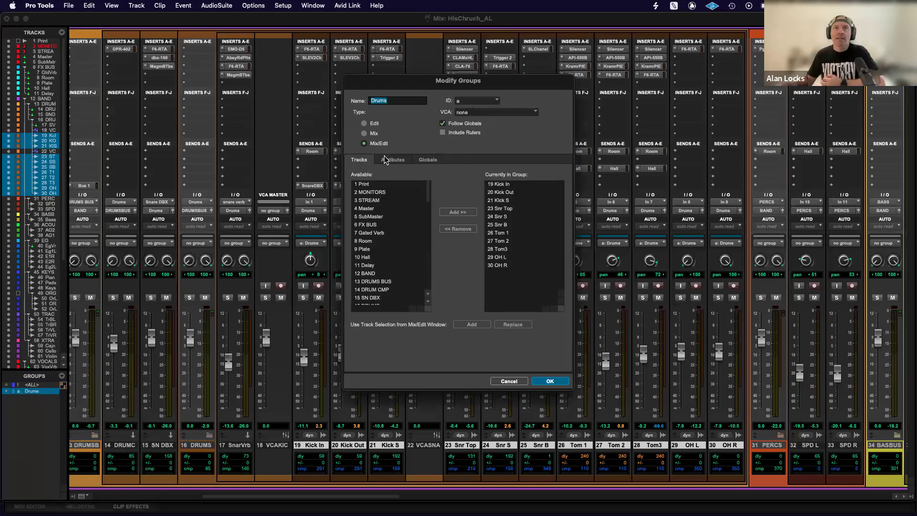
{"action": "left_click", "coordinate": [428, 161]}
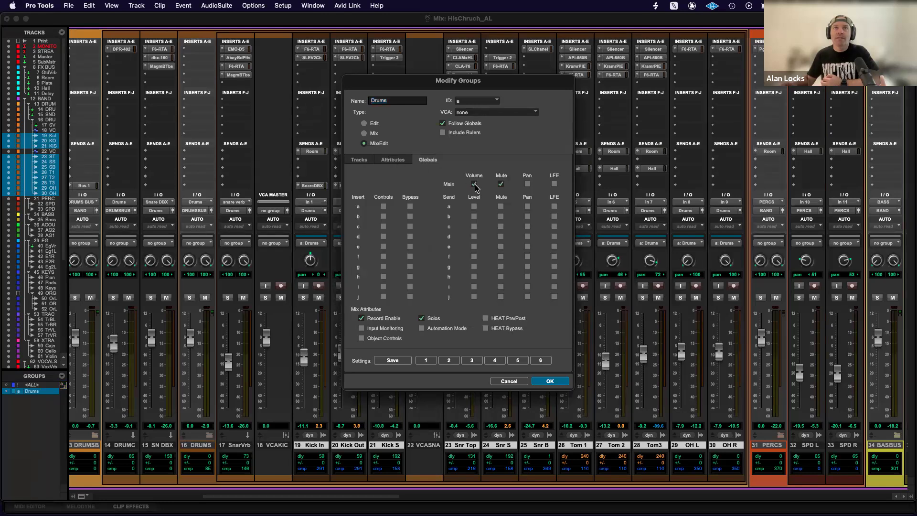
{"action": "left_click", "coordinate": [391, 160]}
{"action": "left_click", "coordinate": [360, 161]}
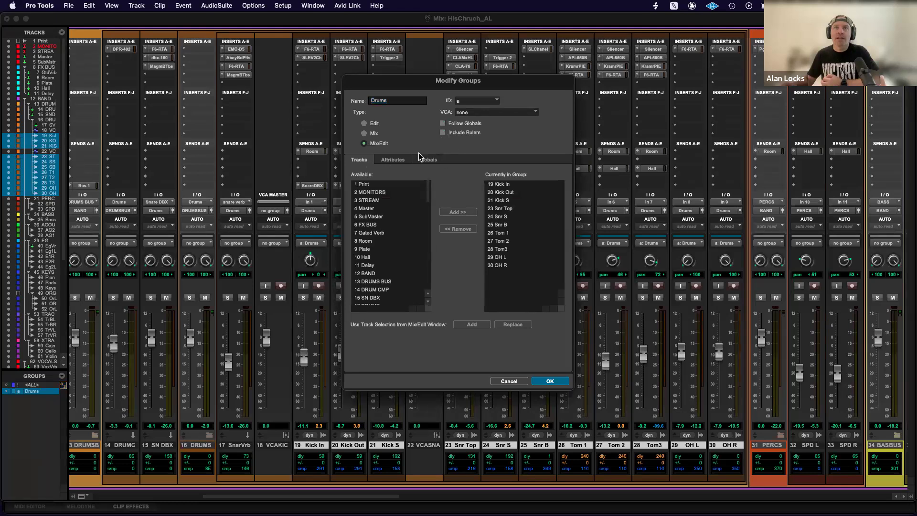
Link only Mute and Record Enable in the Drums group's own attributes, apply them, and test the Snr Top fader.
{"action": "left_click", "coordinate": [393, 160]}
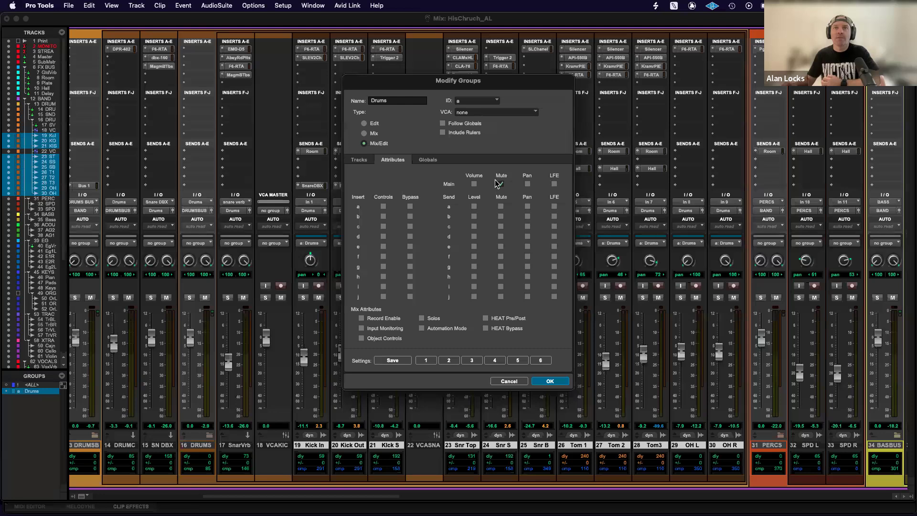
{"action": "left_click", "coordinate": [361, 318]}
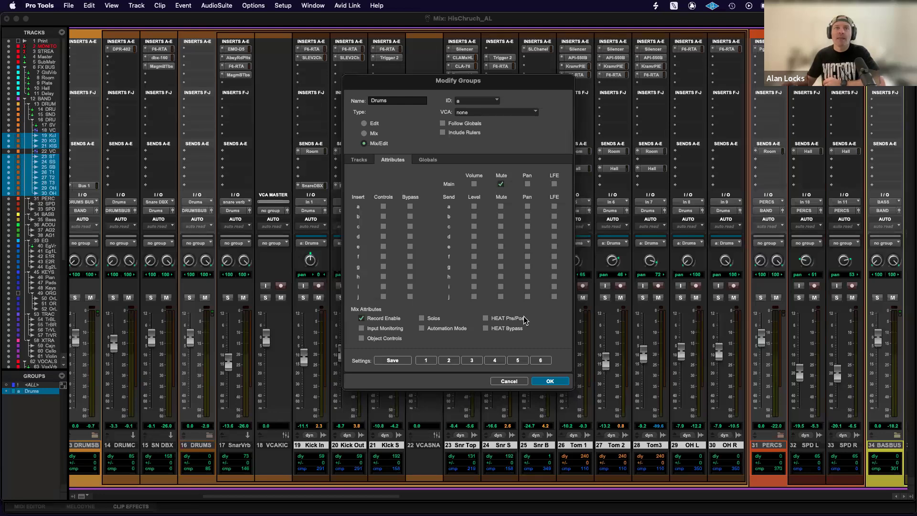
{"action": "left_click", "coordinate": [551, 381]}
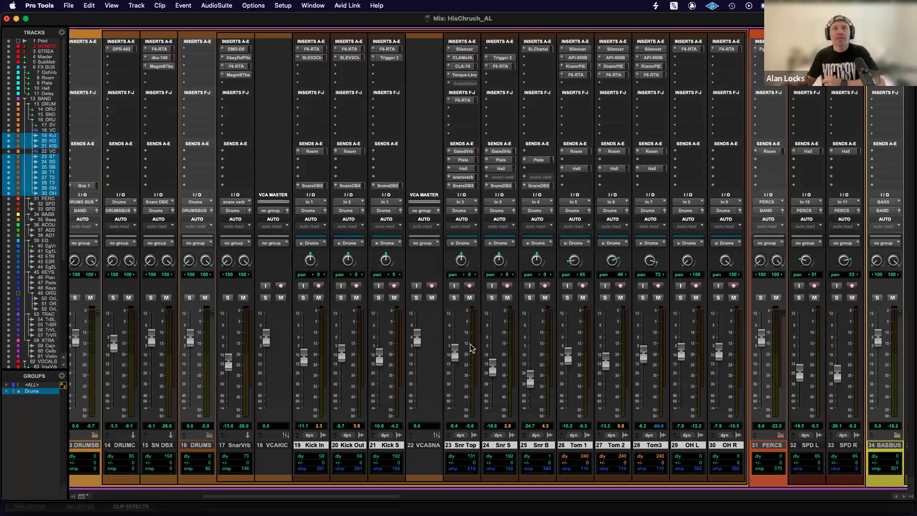
{"action": "left_click_drag", "start_coordinate": [456, 353], "coordinate": [456, 355]}
{"action": "left_click_drag", "start_coordinate": [455, 354], "coordinate": [455, 352]}
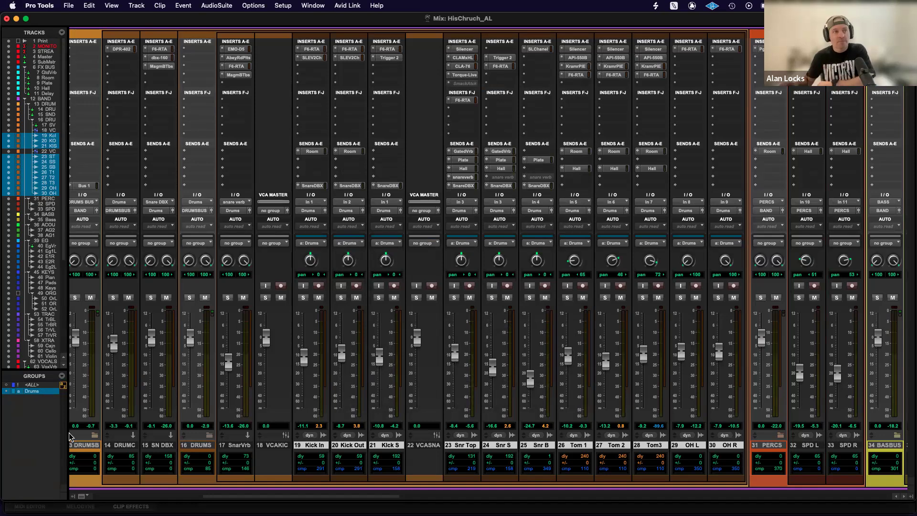
Modify the Drums group to follow the global attributes again, check them, and apply the change.
{"action": "right_click", "coordinate": [46, 392]}
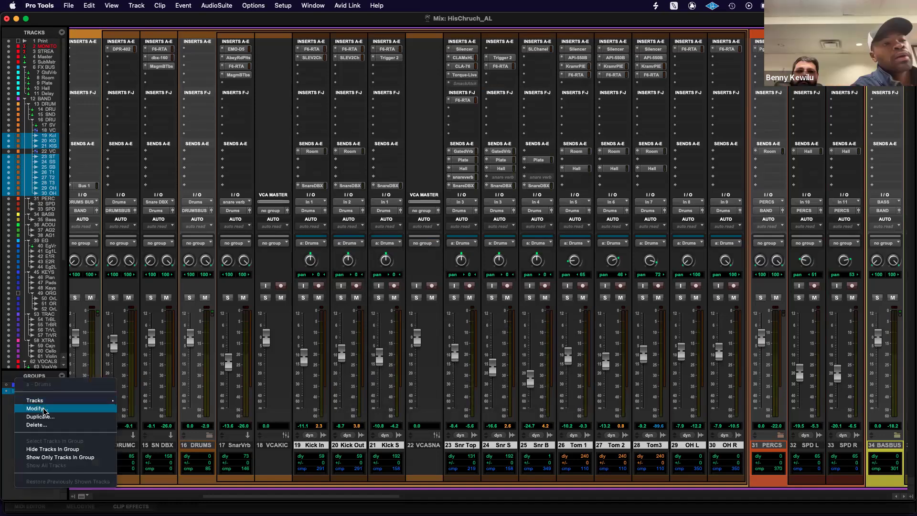
{"action": "left_click", "coordinate": [36, 409]}
{"action": "left_click", "coordinate": [443, 125]}
{"action": "left_click", "coordinate": [430, 159]}
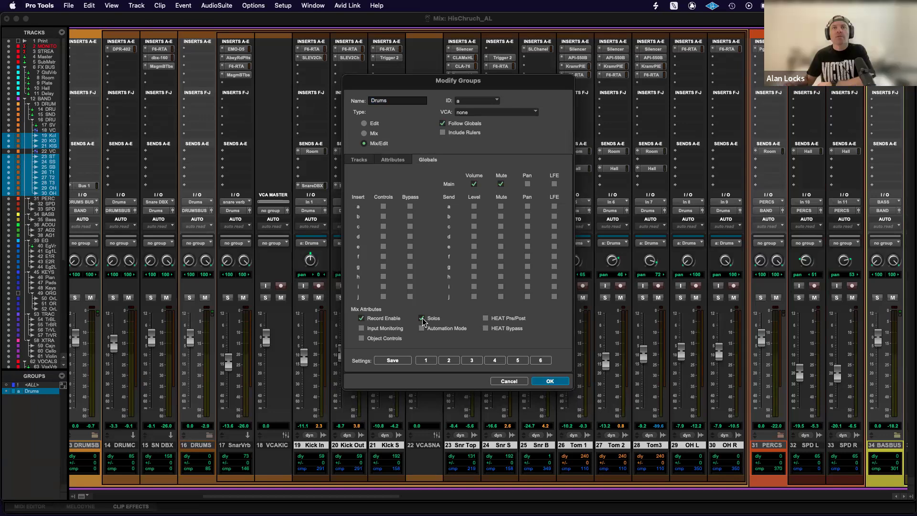
{"action": "left_click", "coordinate": [550, 381]}
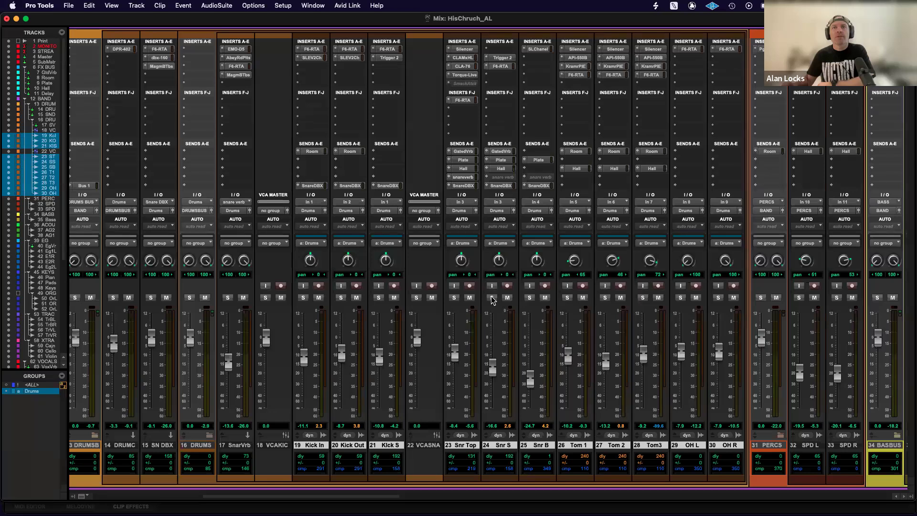
Solo and unsolo the grouped drum tracks from Snr S several times, and arm and disarm their recording once.
{"action": "left_click", "coordinate": [492, 298]}
{"action": "left_click", "coordinate": [492, 298]}
{"action": "left_click", "coordinate": [492, 297]}
{"action": "left_click", "coordinate": [492, 298]}
{"action": "left_click", "coordinate": [507, 286]}
{"action": "left_click", "coordinate": [507, 285]}
{"action": "left_click", "coordinate": [492, 298], "text": "ctrl"}
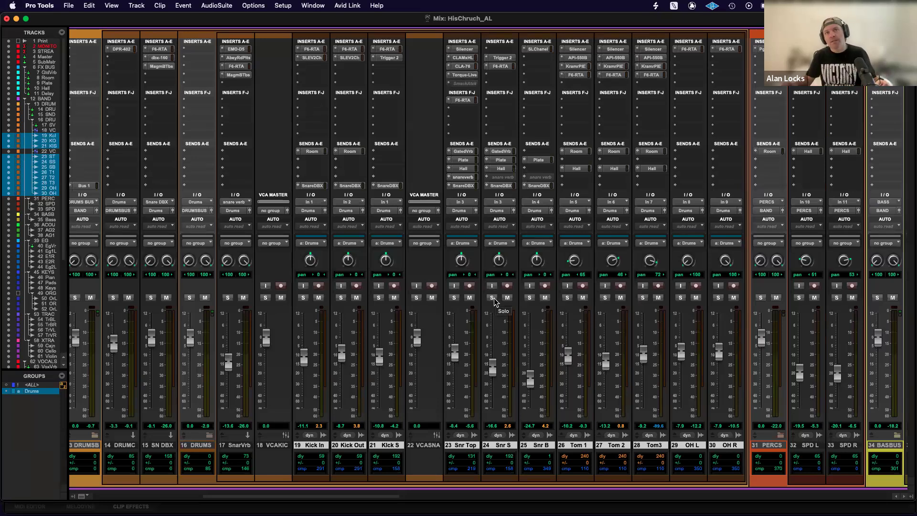
{"action": "left_click", "coordinate": [492, 298]}
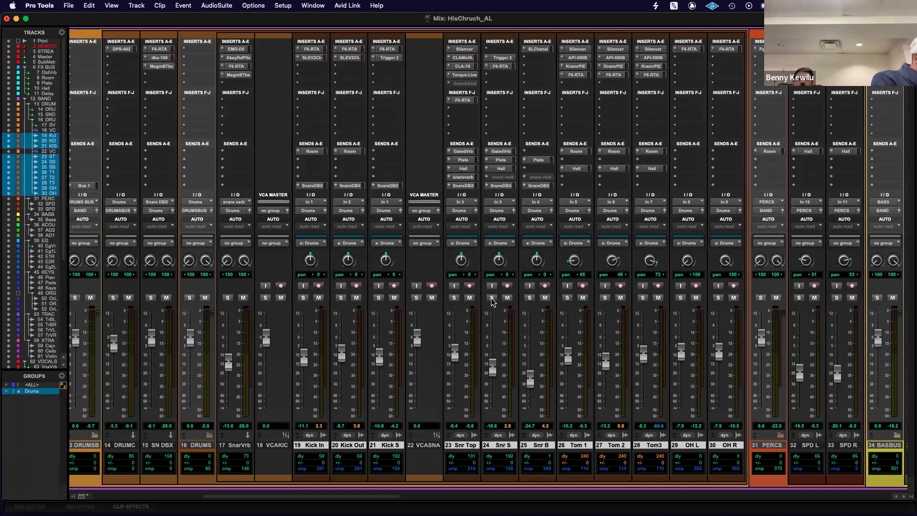
{"action": "left_click", "coordinate": [492, 298], "text": "ctrl"}
{"action": "left_click", "coordinate": [492, 299]}
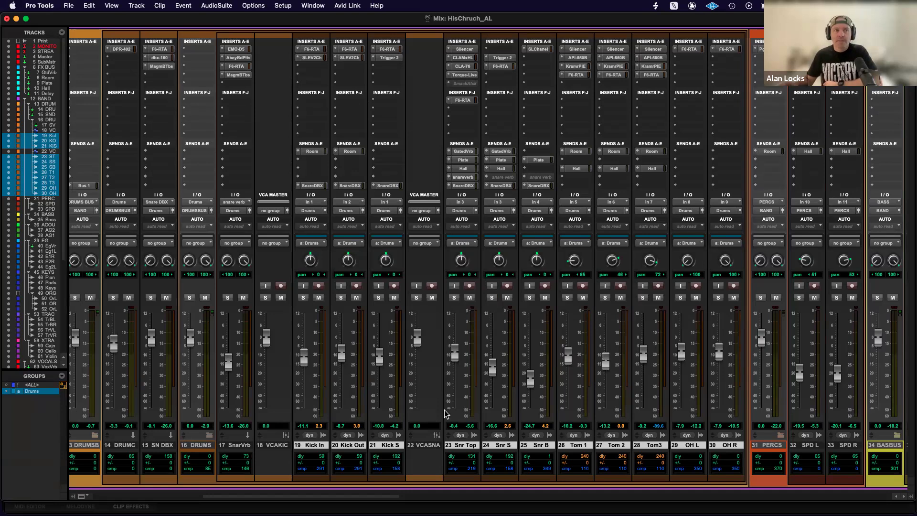
{"action": "scroll", "coordinate": [444, 414], "scroll_direction": "left", "scroll_amount": 4}
{"action": "scroll", "coordinate": [445, 414], "scroll_direction": "right", "scroll_amount": 20}
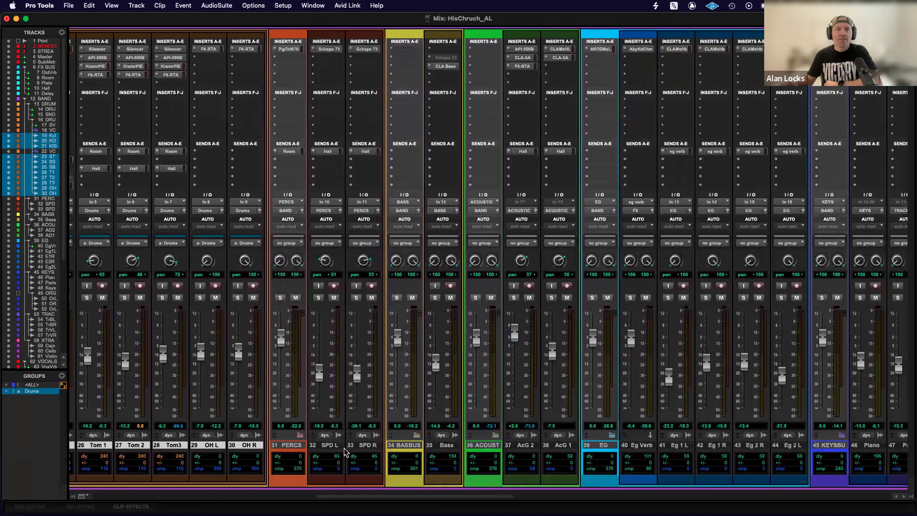
{"action": "left_click", "coordinate": [329, 446]}
{"action": "left_click", "coordinate": [368, 446], "text": "shift"}
{"action": "key", "text": "super+g"}
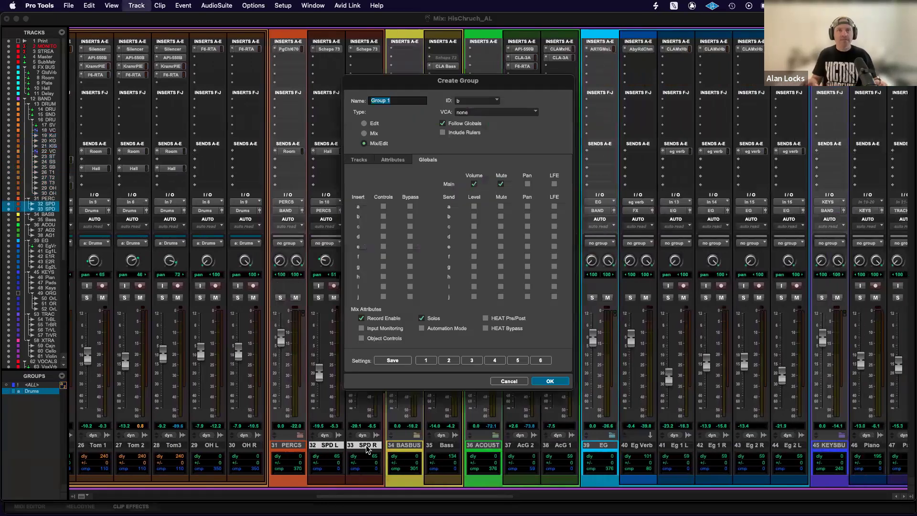
{"action": "key", "text": "Escape"}
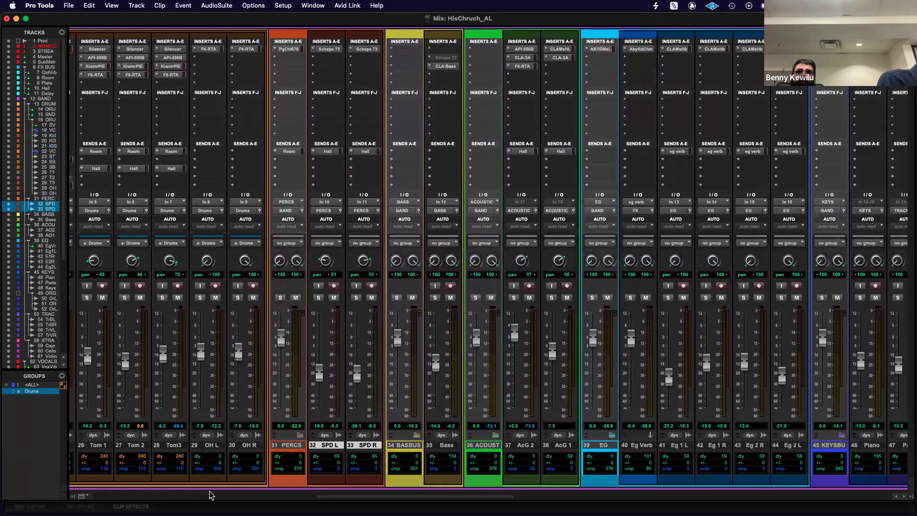
Select the OH L and OH R tracks and create a Mix/Edit group from them named Overs.
{"action": "left_click", "coordinate": [217, 446]}
{"action": "left_click", "coordinate": [247, 446], "text": "shift"}
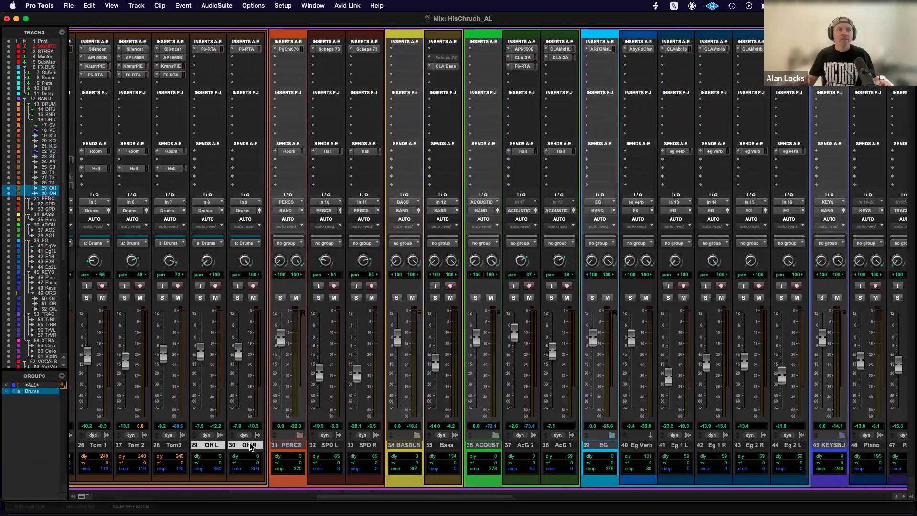
{"action": "scroll", "coordinate": [247, 451], "scroll_direction": "left", "scroll_amount": 3}
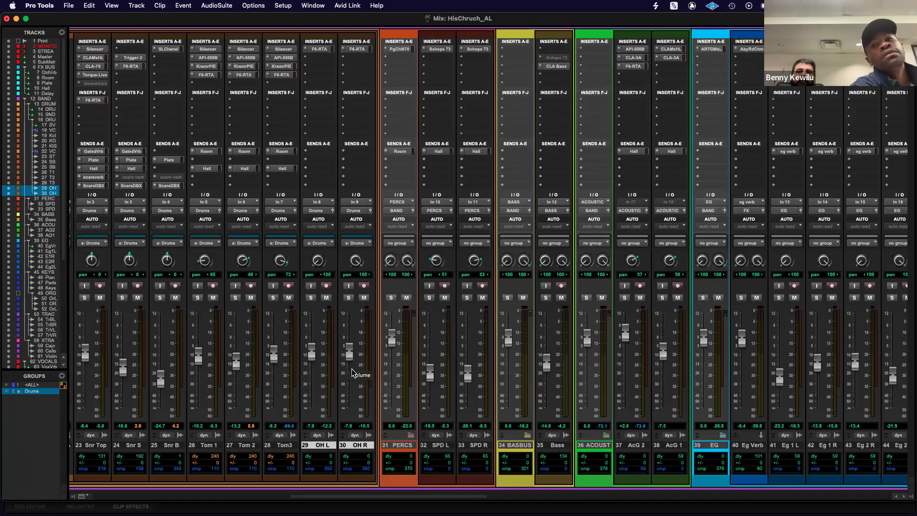
{"action": "key", "text": "super+g"}
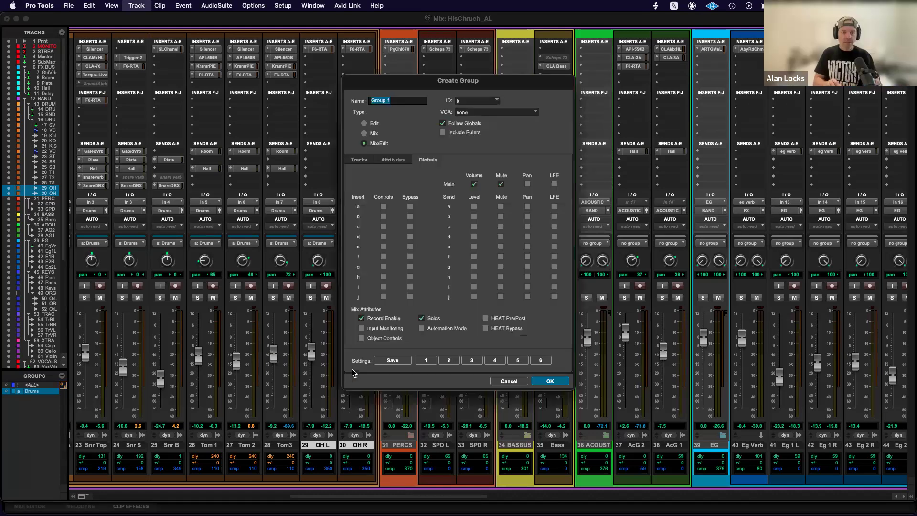
{"action": "type", "text": "Overs"}
{"action": "key", "text": "Return"}
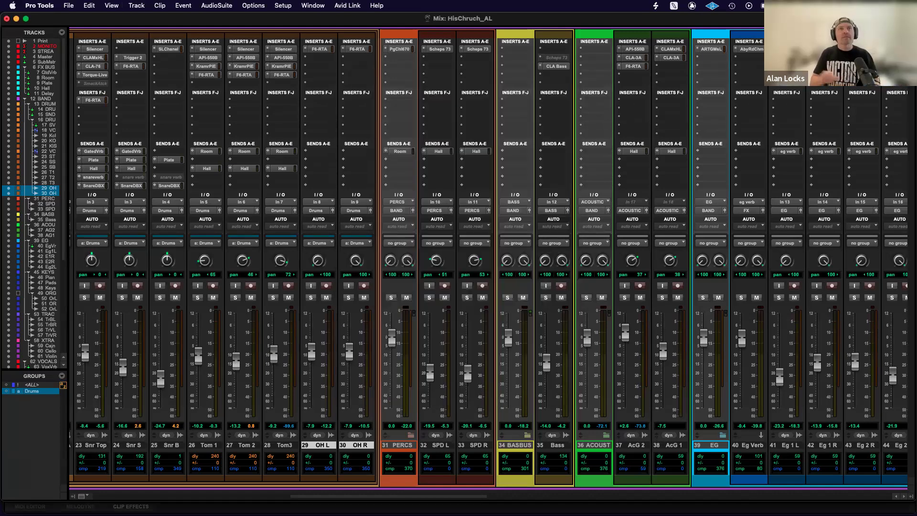
Lower the overheads together to -8.1 dB from the OH L fader, and deactivate the Drums group.
{"action": "mouse_move", "coordinate": [313, 361]}
{"action": "left_mouse_down"}
{"action": "mouse_move", "coordinate": [313, 348]}
{"action": "mouse_move", "coordinate": [312, 359]}
{"action": "left_mouse_up"}
{"action": "left_click", "coordinate": [32, 391]}
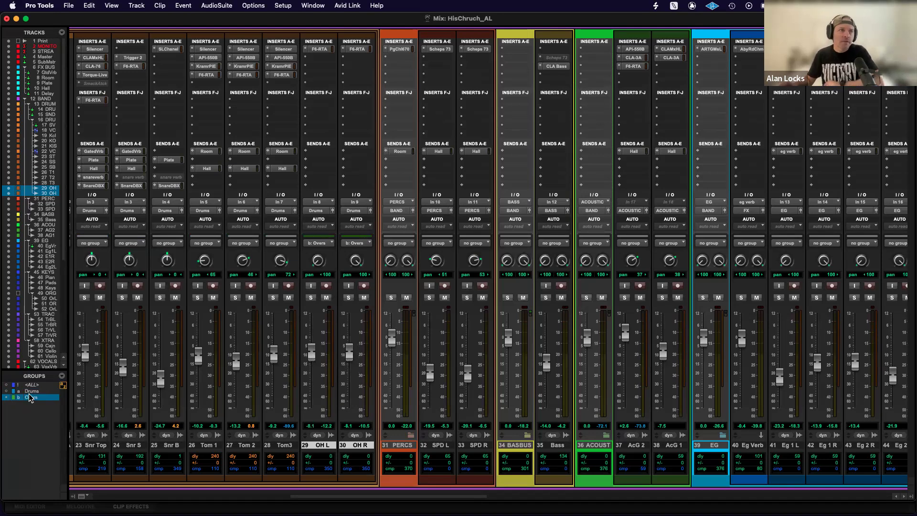
{"action": "scroll", "coordinate": [163, 395], "scroll_direction": "left", "scroll_amount": 8}
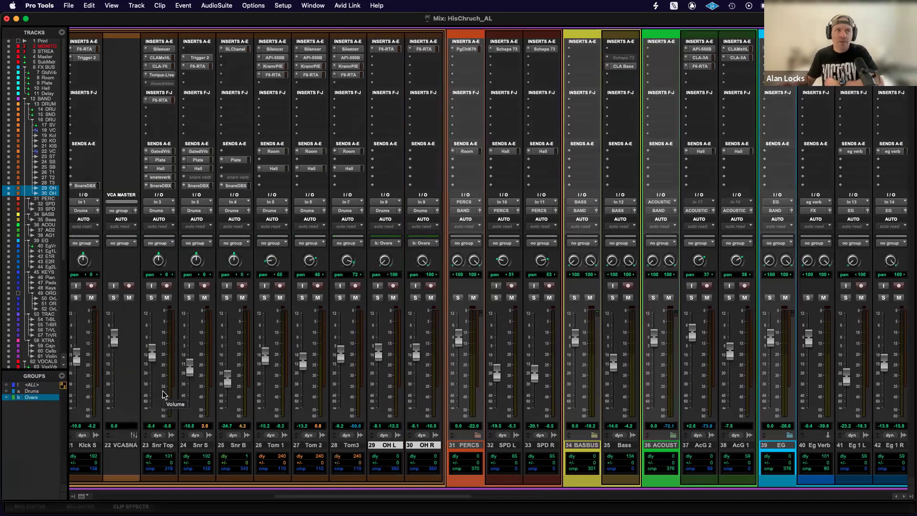
{"action": "scroll", "coordinate": [163, 394], "scroll_direction": "left", "scroll_amount": 1}
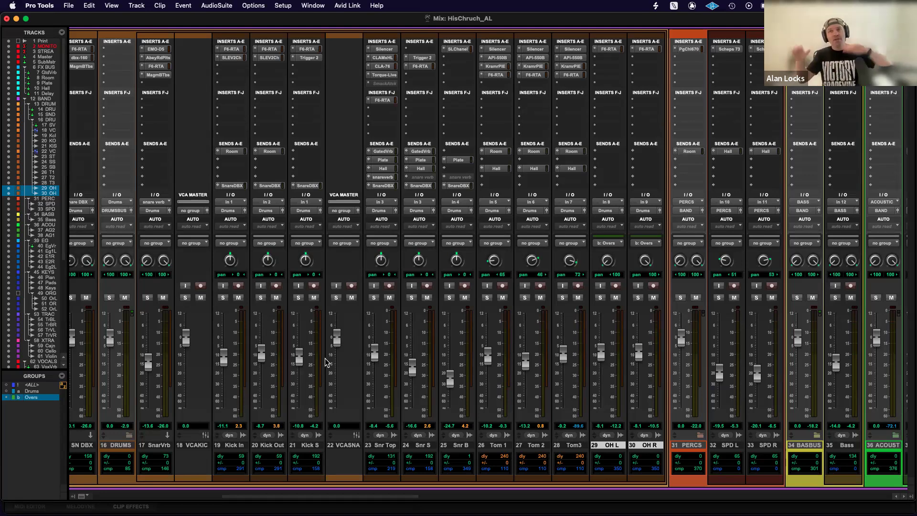
Activate the Drums group and lower its faders slightly together from the Snr Top fader, leaving the Drums and Overs groups deactivated.
{"action": "left_click", "coordinate": [32, 391]}
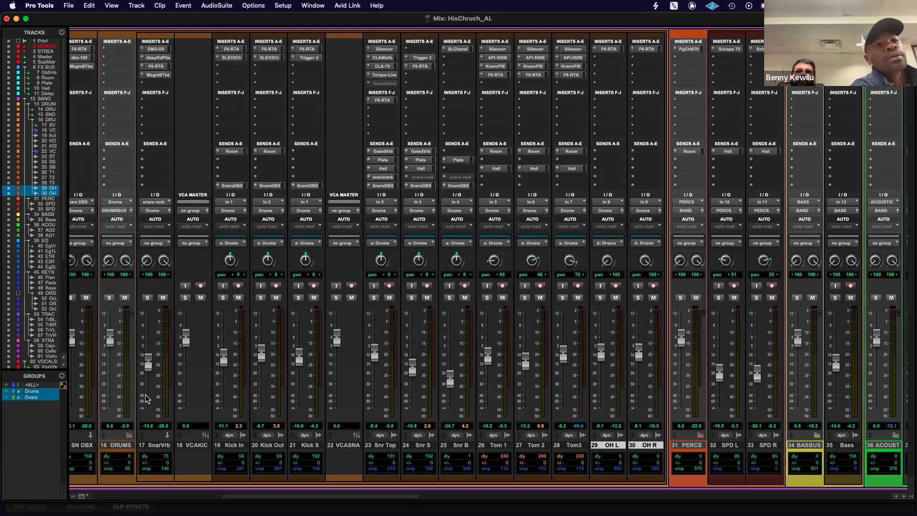
{"action": "left_click_drag", "start_coordinate": [377, 353], "coordinate": [376, 355]}
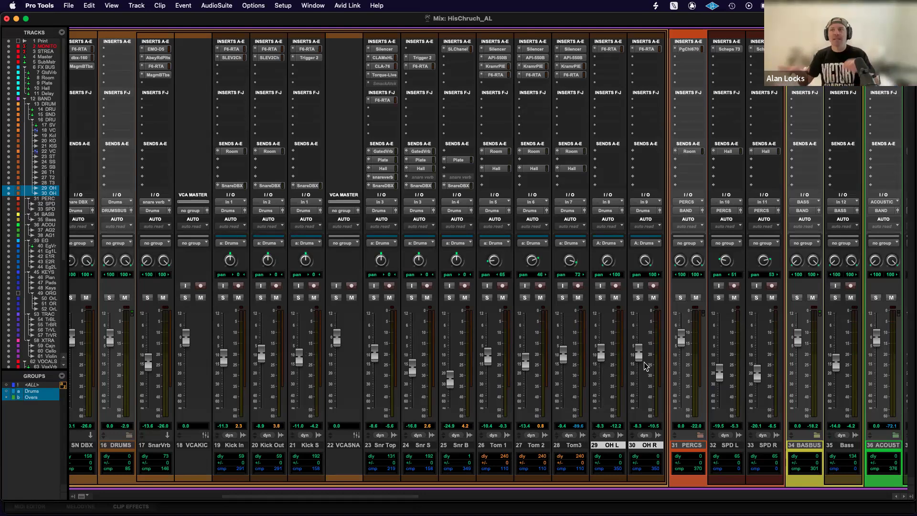
{"action": "left_click", "coordinate": [34, 397]}
{"action": "left_click", "coordinate": [33, 398]}
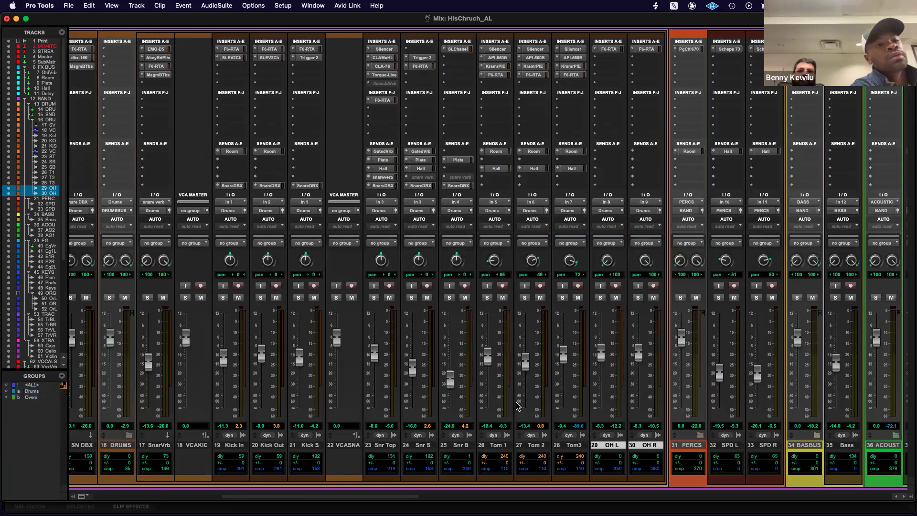
Toggle the <ALL> and Drums groups on and off, leaving every mix group deactivated.
{"action": "left_click", "coordinate": [32, 385]}
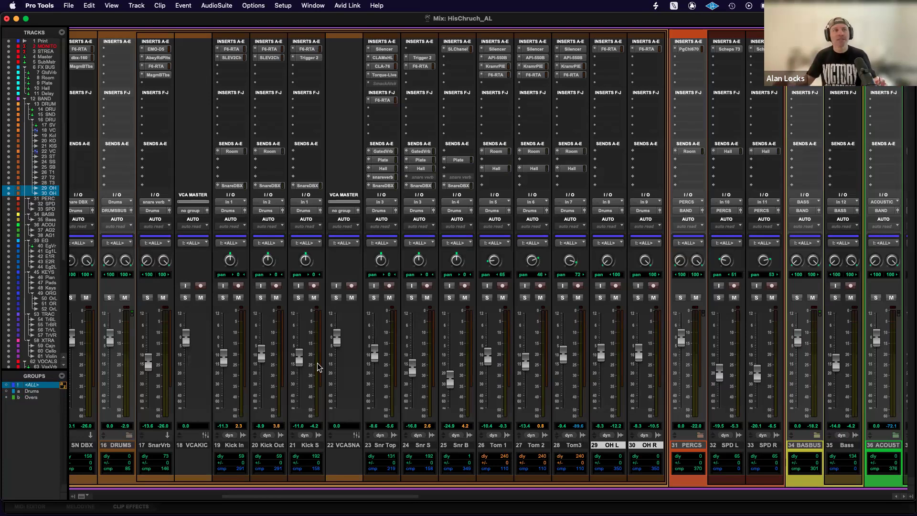
{"action": "left_click", "coordinate": [34, 391]}
{"action": "left_click", "coordinate": [35, 385]}
{"action": "left_click", "coordinate": [36, 391]}
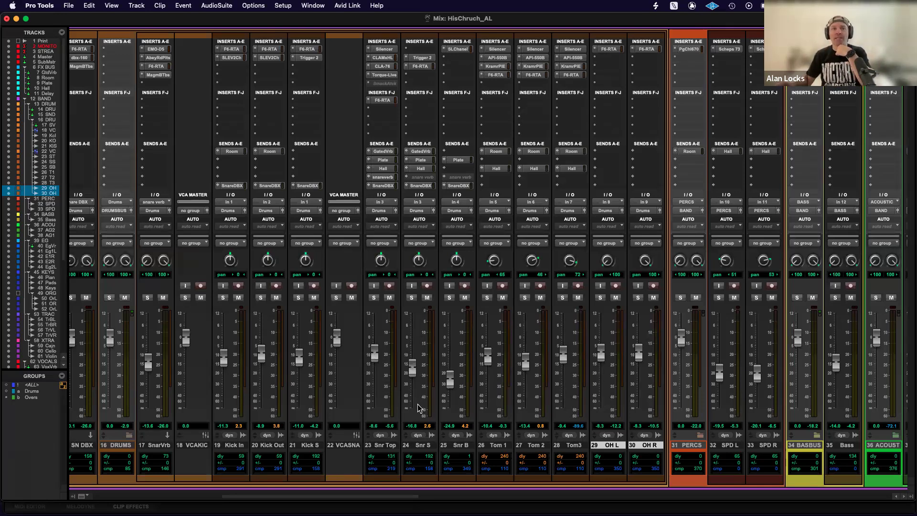
Select the SPD L and SPD R tracks and create a Mix/Edit group from them named SPDS-X.
{"action": "scroll", "coordinate": [443, 398], "scroll_direction": "right", "scroll_amount": 10}
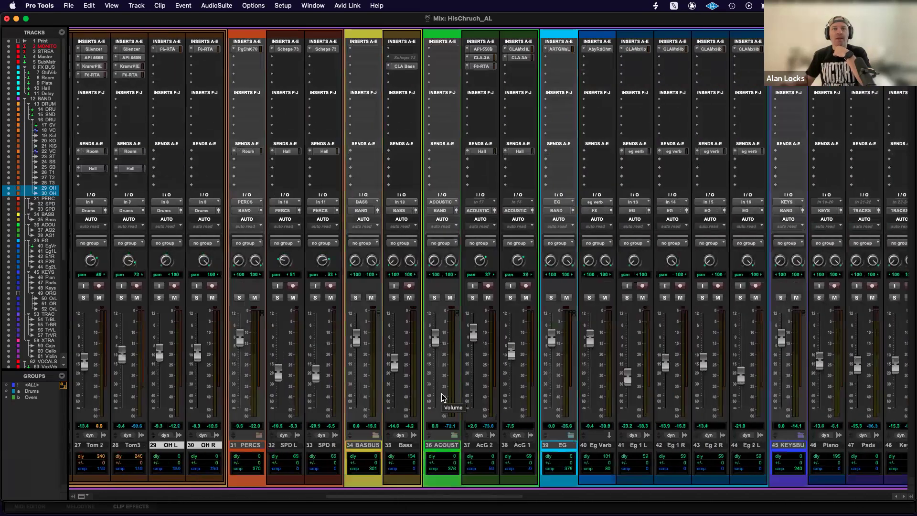
{"action": "left_click_drag", "start_coordinate": [333, 442], "coordinate": [364, 447]}
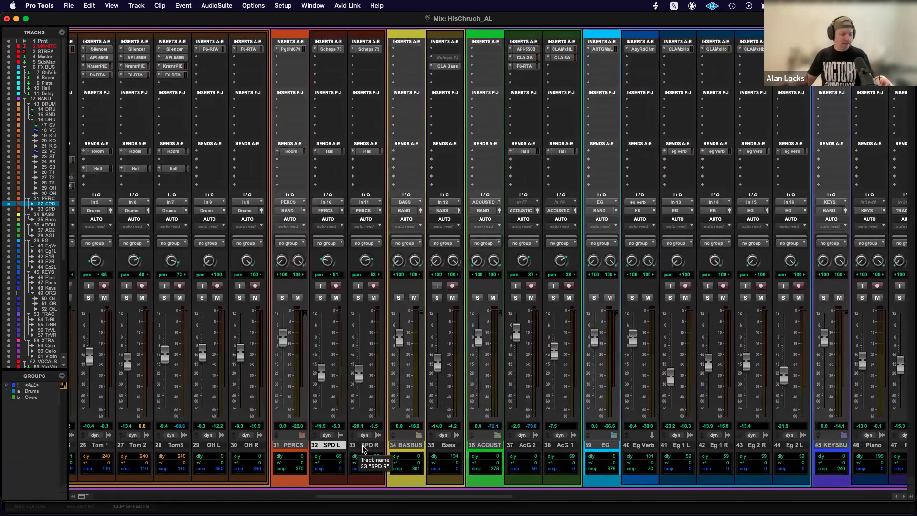
{"action": "key", "text": "super+g"}
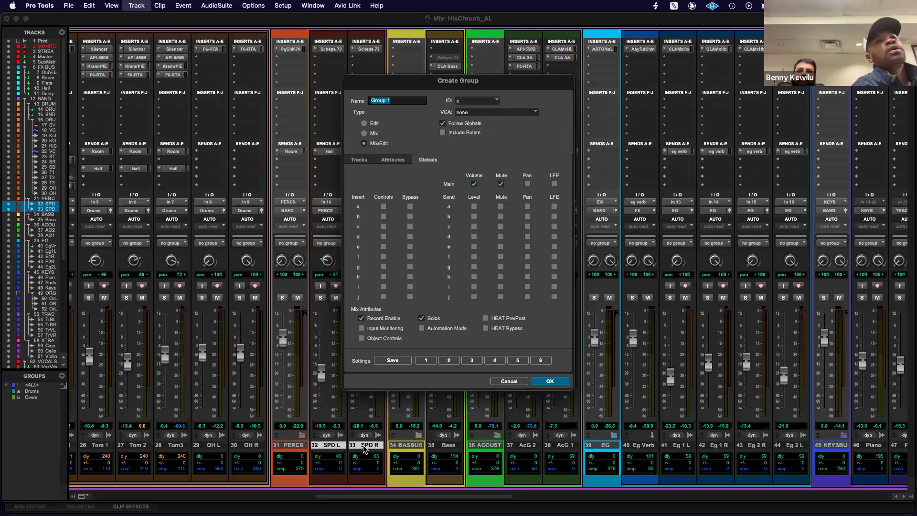
{"action": "type", "text": "SPDS-X"}
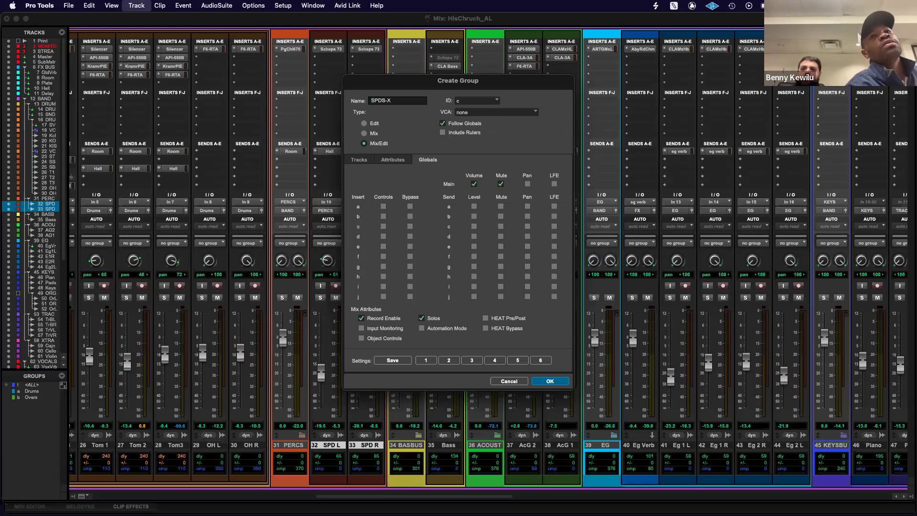
{"action": "key", "text": "Return"}
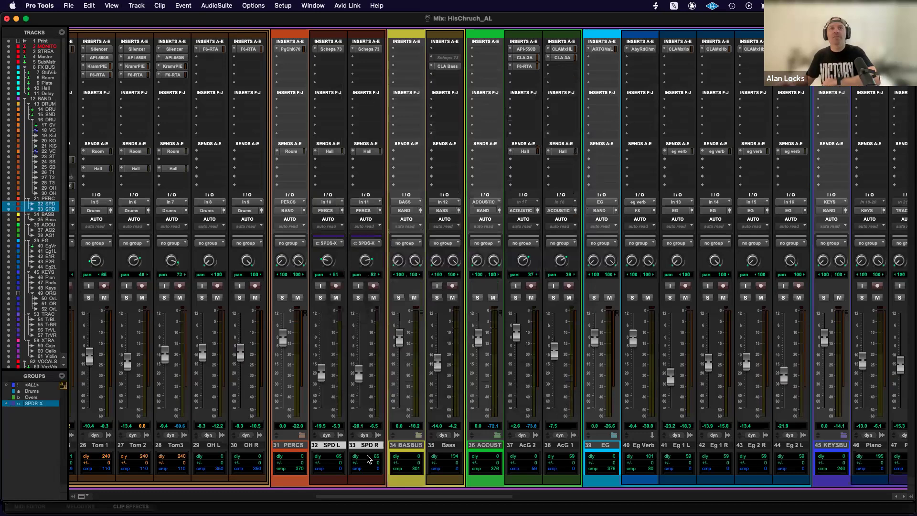
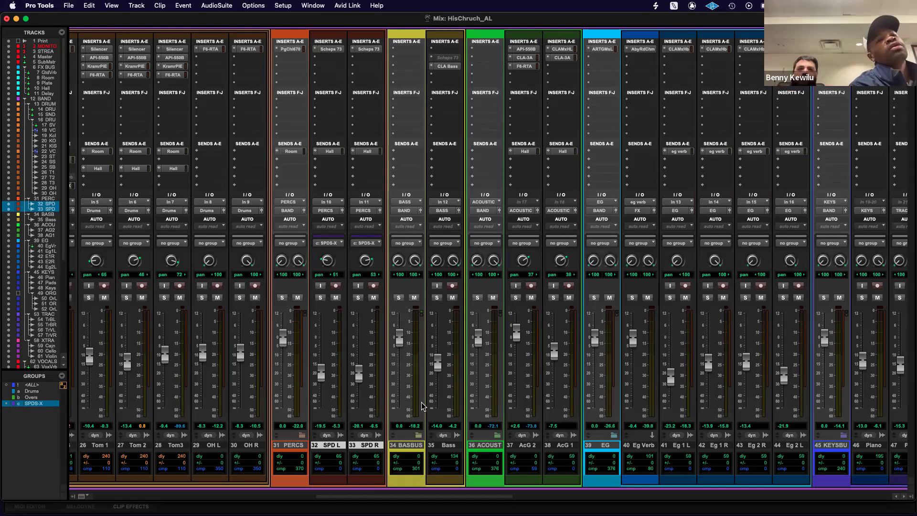
Select the Eg 1 L and Eg 1 R tracks and create a Mix/Edit group from them named EG1.
{"action": "scroll", "coordinate": [422, 406], "scroll_direction": "right", "scroll_amount": 1}
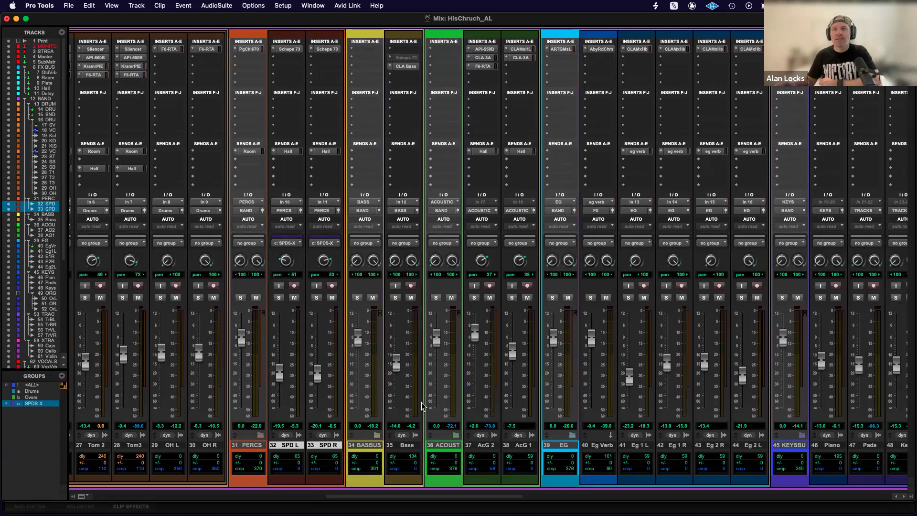
{"action": "scroll", "coordinate": [533, 405], "scroll_direction": "right", "scroll_amount": 3}
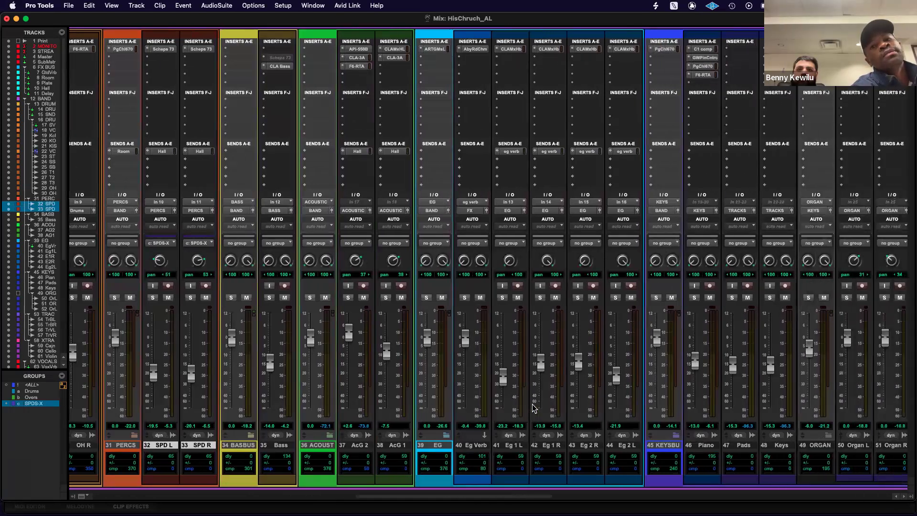
{"action": "scroll", "coordinate": [534, 407], "scroll_direction": "right", "scroll_amount": 2}
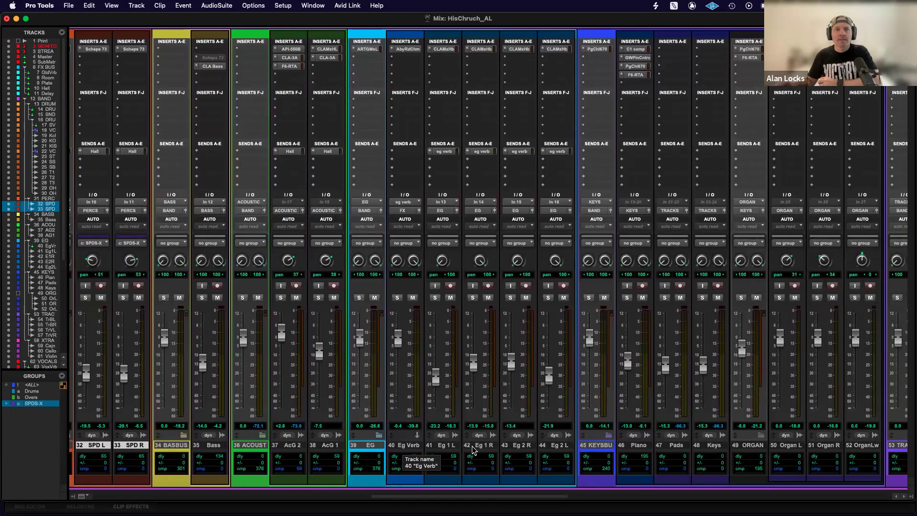
{"action": "left_click", "coordinate": [453, 445]}
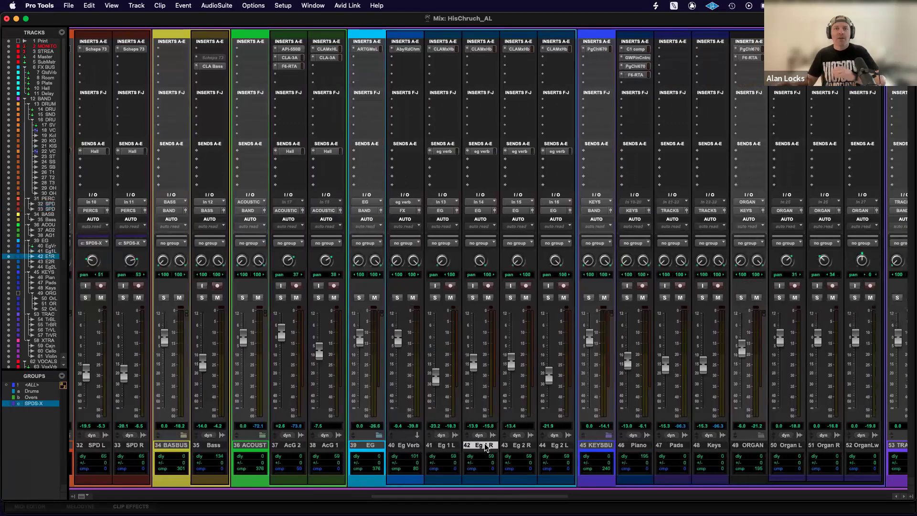
{"action": "left_click", "coordinate": [479, 446], "text": "shift"}
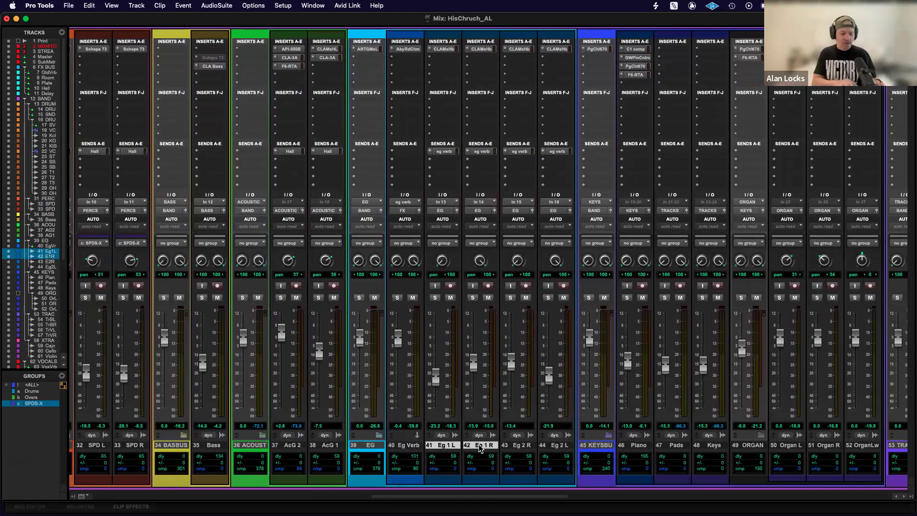
{"action": "key", "text": "super+g"}
{"action": "type", "text": "EG"}
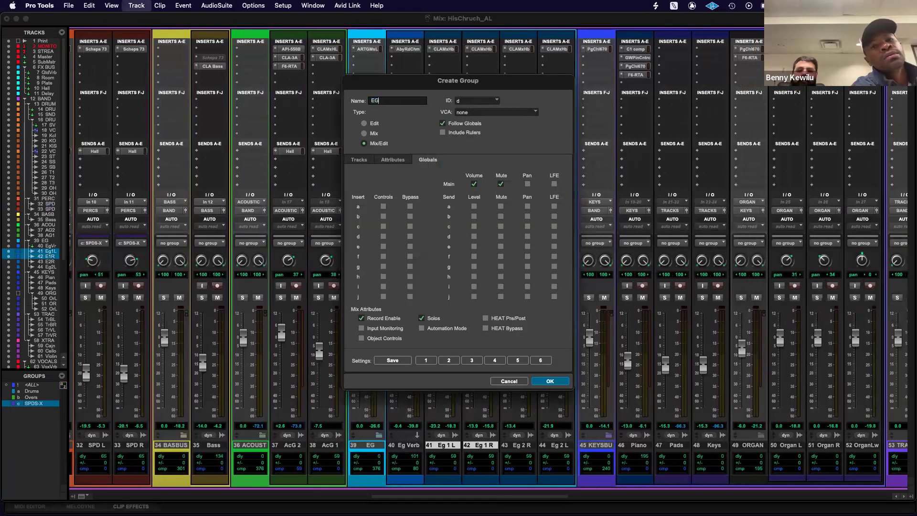
{"action": "key", "text": "Return"}
Select the Eg 2 R and Eg 2 L tracks and create a group from them named EG2.
{"action": "scroll", "coordinate": [569, 430], "scroll_direction": "left", "scroll_amount": 3}
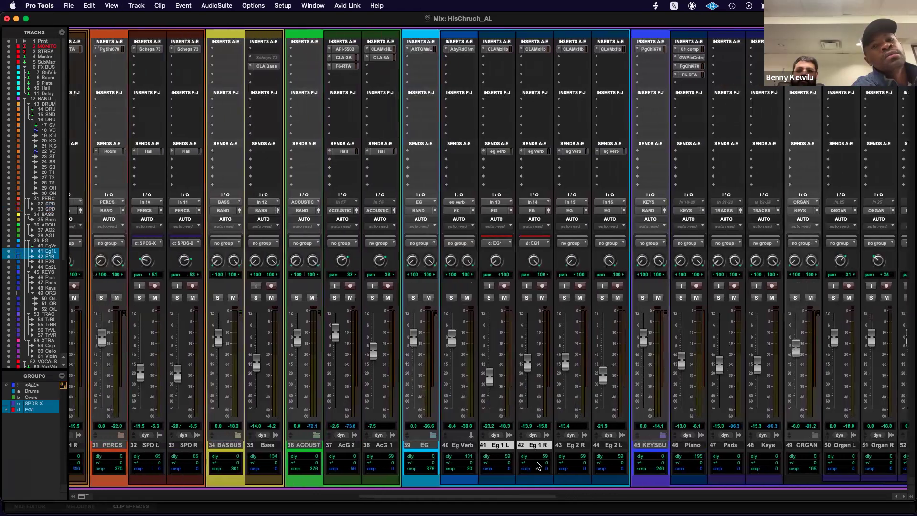
{"action": "left_click", "coordinate": [571, 445]}
{"action": "left_click", "coordinate": [613, 445], "text": "shift"}
{"action": "key", "text": "super+g"}
{"action": "type", "text": "EG2"}
{"action": "key", "text": "Return"}
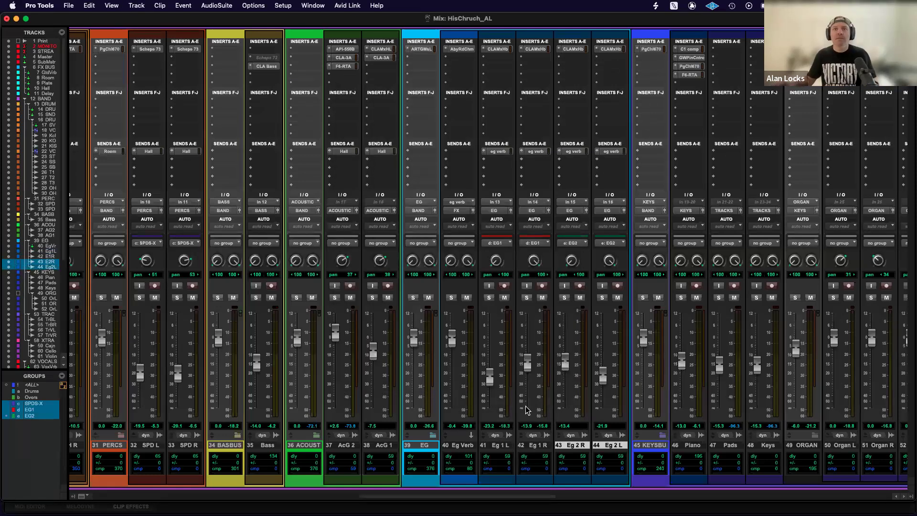
Select the Organ L, Organ R and Organ Low tracks and create a Mix/Edit group from them named Organ.
{"action": "scroll", "coordinate": [431, 450], "scroll_direction": "right", "scroll_amount": 10}
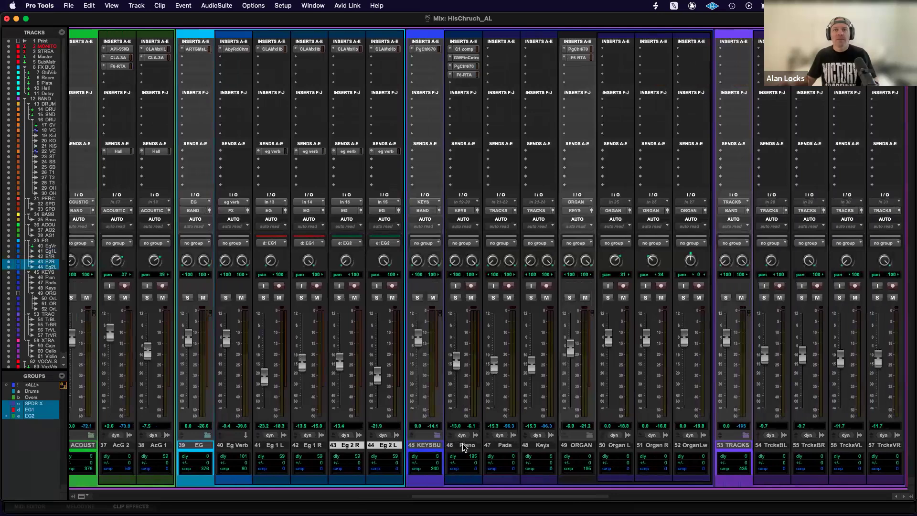
{"action": "scroll", "coordinate": [458, 447], "scroll_direction": "right", "scroll_amount": 2}
{"action": "scroll", "coordinate": [487, 447], "scroll_direction": "right", "scroll_amount": 1}
{"action": "scroll", "coordinate": [487, 443], "scroll_direction": "right", "scroll_amount": 3}
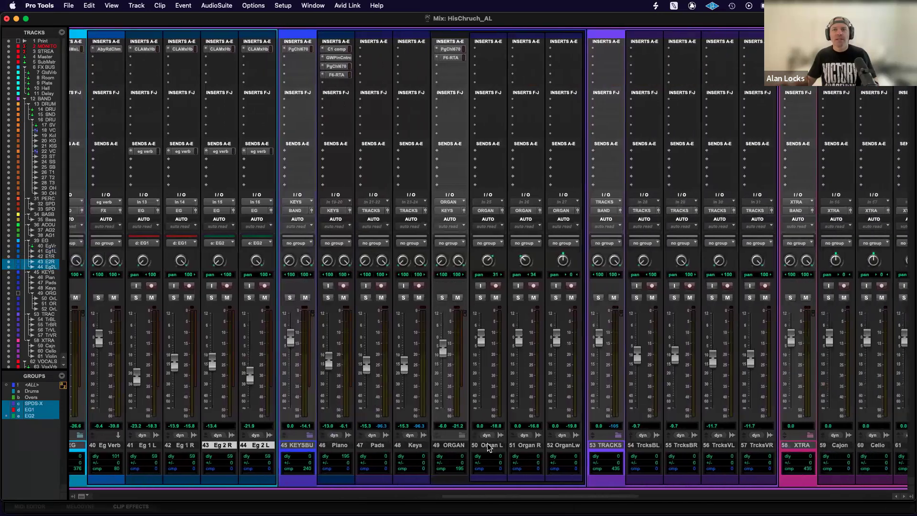
{"action": "scroll", "coordinate": [478, 443], "scroll_direction": "right", "scroll_amount": 2}
{"action": "left_click", "coordinate": [459, 446]}
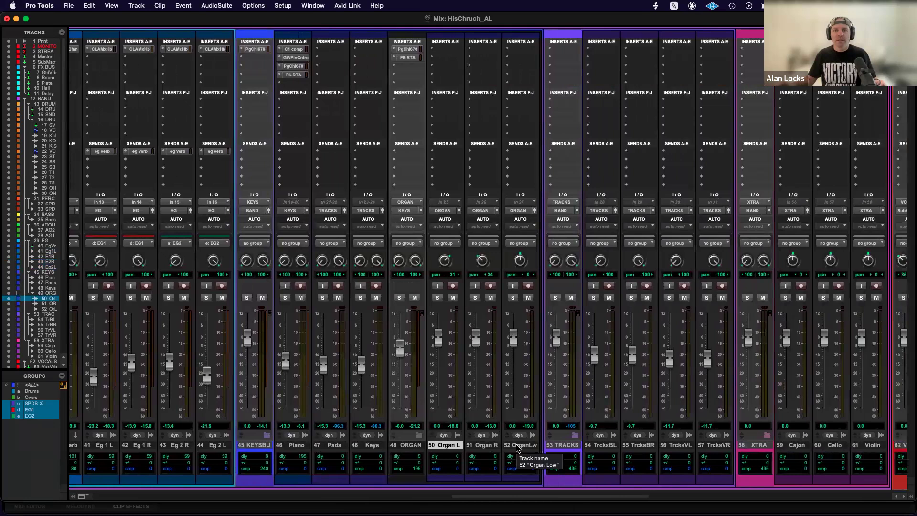
{"action": "left_click", "coordinate": [516, 445], "text": "shift"}
{"action": "key", "text": "super+g"}
{"action": "type", "text": "Organ"}
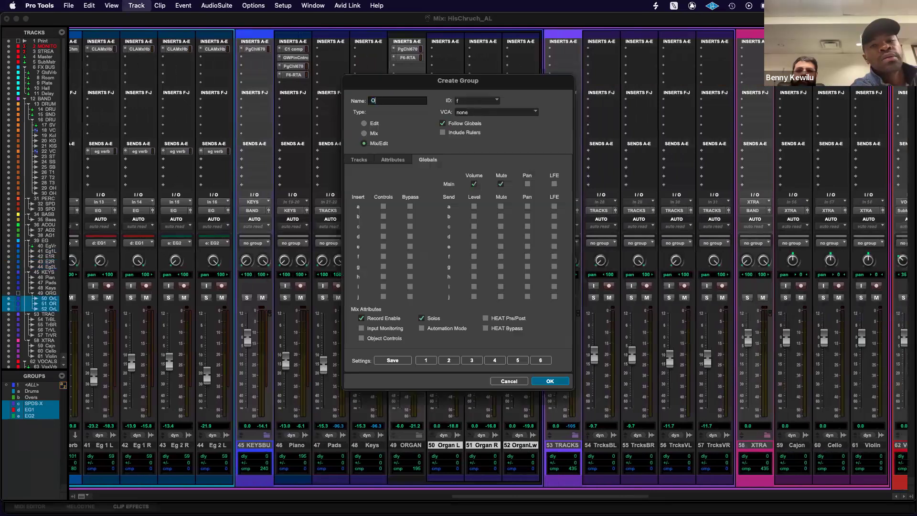
{"action": "key", "text": "Return"}
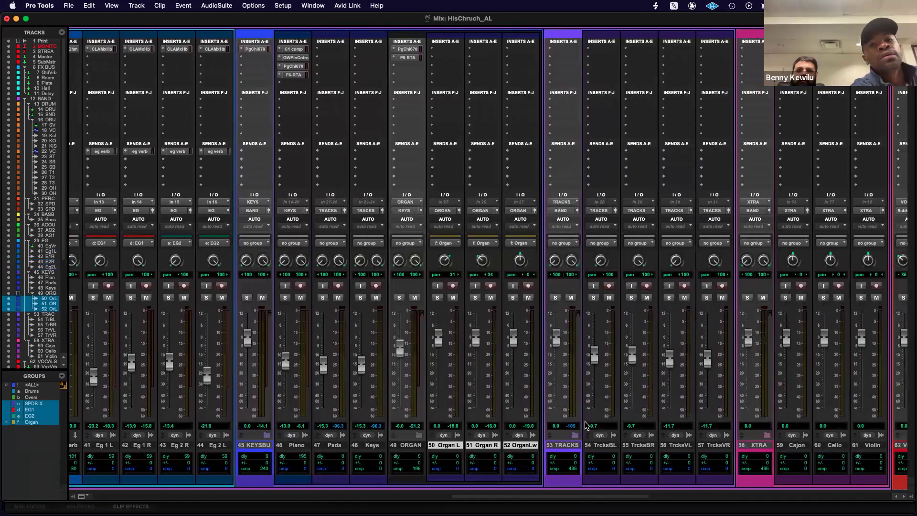
Select the TrcksBL and TrcksBR tracks and create a Mix/Edit group from them named TracksBand.
{"action": "scroll", "coordinate": [587, 425], "scroll_direction": "right", "scroll_amount": 3}
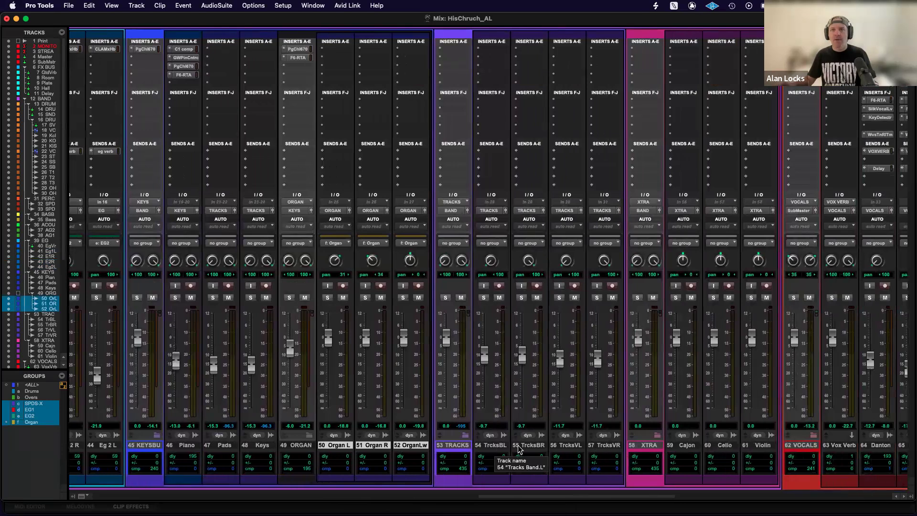
{"action": "left_click", "coordinate": [491, 445]}
{"action": "left_click", "coordinate": [530, 446], "text": "shift"}
{"action": "key", "text": "super+g"}
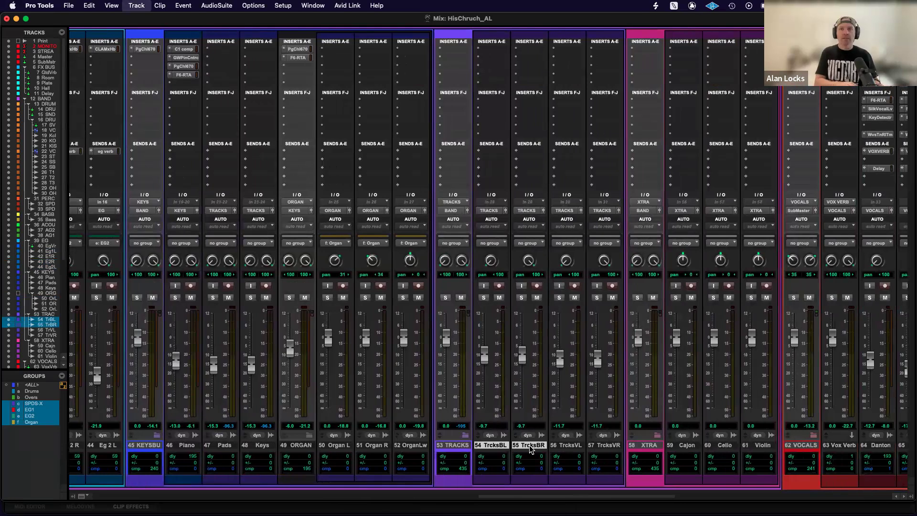
{"action": "type", "text": "TracksBand"}
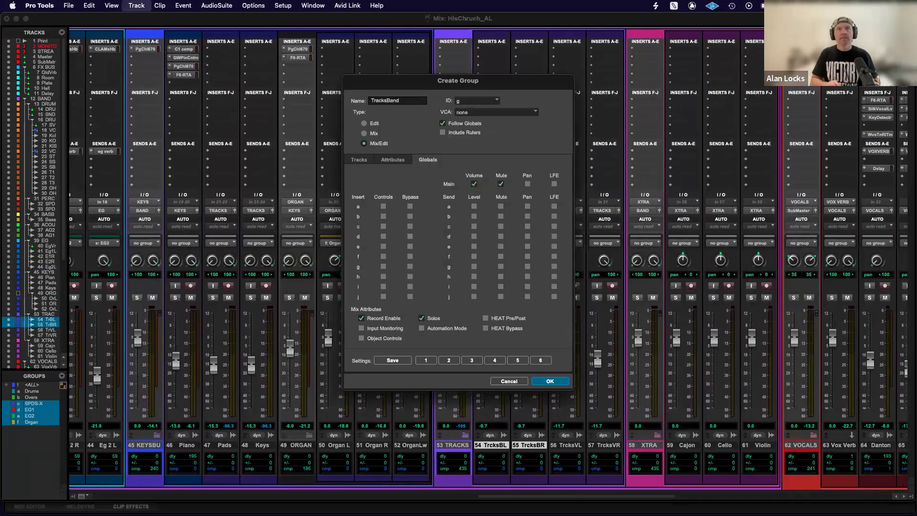
{"action": "key", "text": "Return"}
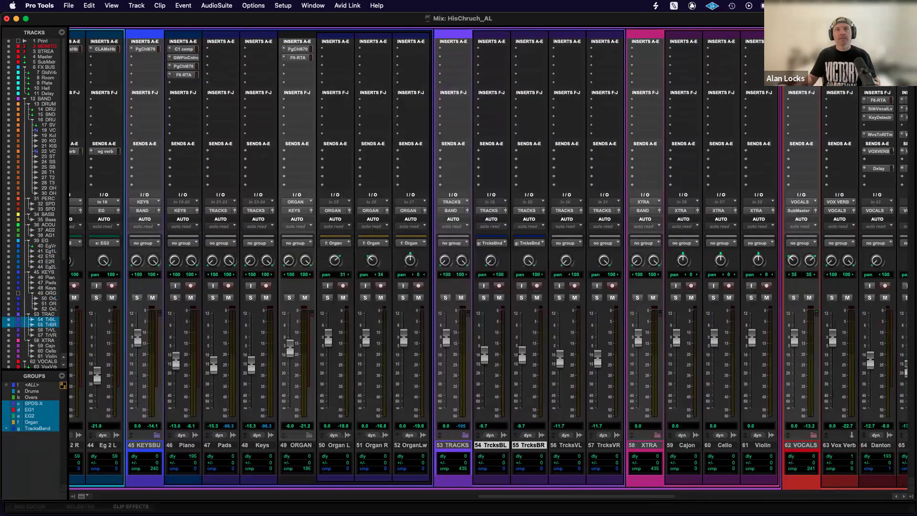
Select the TrcksVL and TrcksVR tracks and create a Mix/Edit group from them named TraxVox.
{"action": "left_click", "coordinate": [567, 446]}
{"action": "left_click", "coordinate": [611, 446], "text": "shift"}
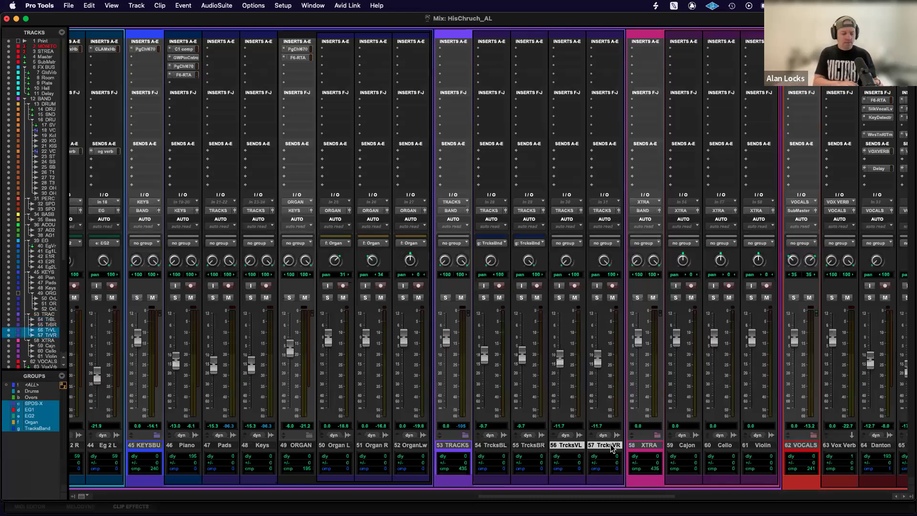
{"action": "key", "text": "super+g"}
{"action": "type", "text": "TraxVox"}
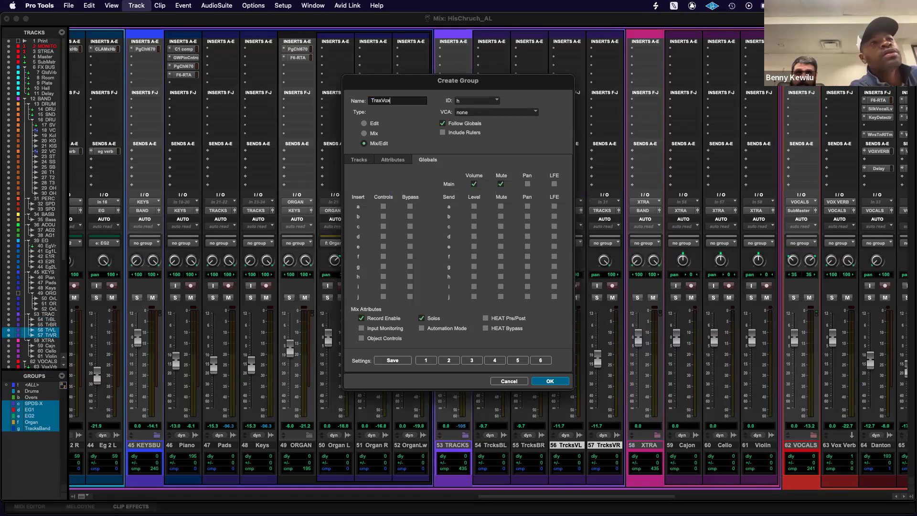
{"action": "key", "text": "Return"}
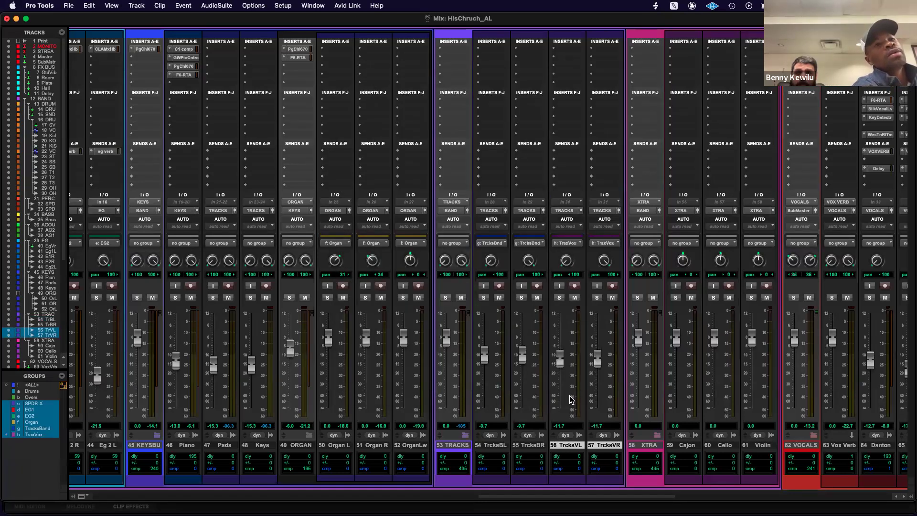
Select the Choir C and Choir R tracks and create a group from them named Choir.
{"action": "scroll", "coordinate": [572, 400], "scroll_direction": "right", "scroll_amount": 5}
{"action": "scroll", "coordinate": [572, 399], "scroll_direction": "right", "scroll_amount": 3}
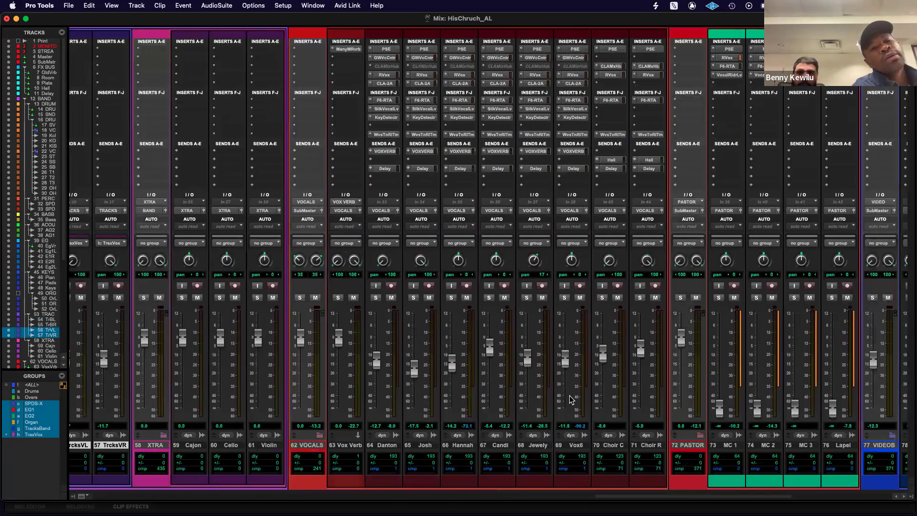
{"action": "scroll", "coordinate": [572, 399], "scroll_direction": "right", "scroll_amount": 1}
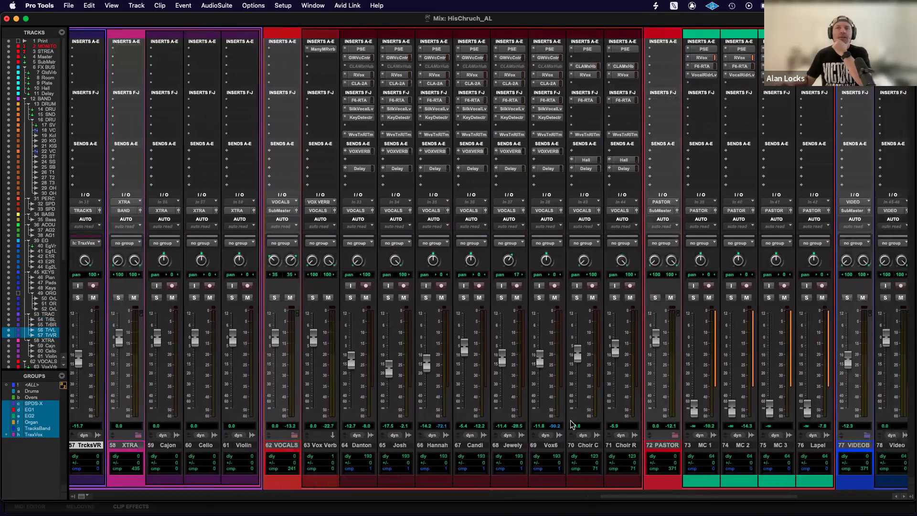
{"action": "left_click", "coordinate": [587, 448]}
{"action": "left_click", "coordinate": [625, 446]}
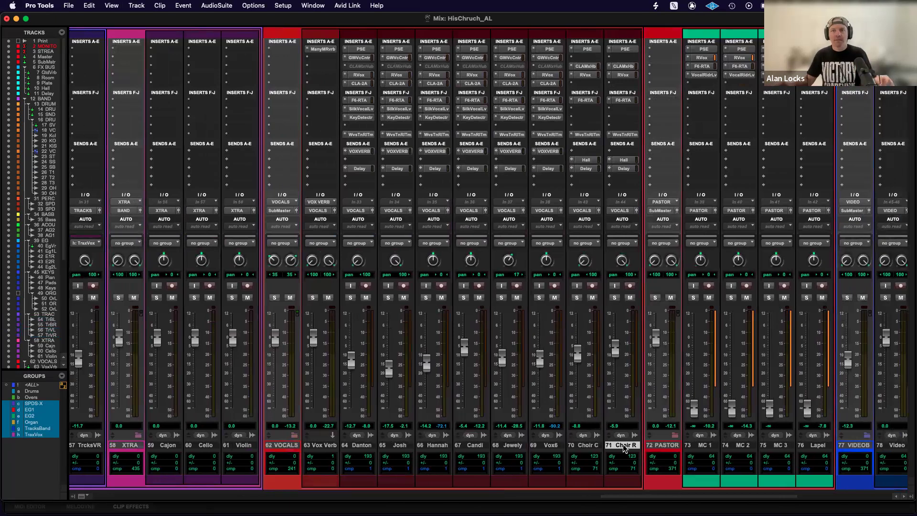
{"action": "left_click", "coordinate": [591, 448], "text": "shift"}
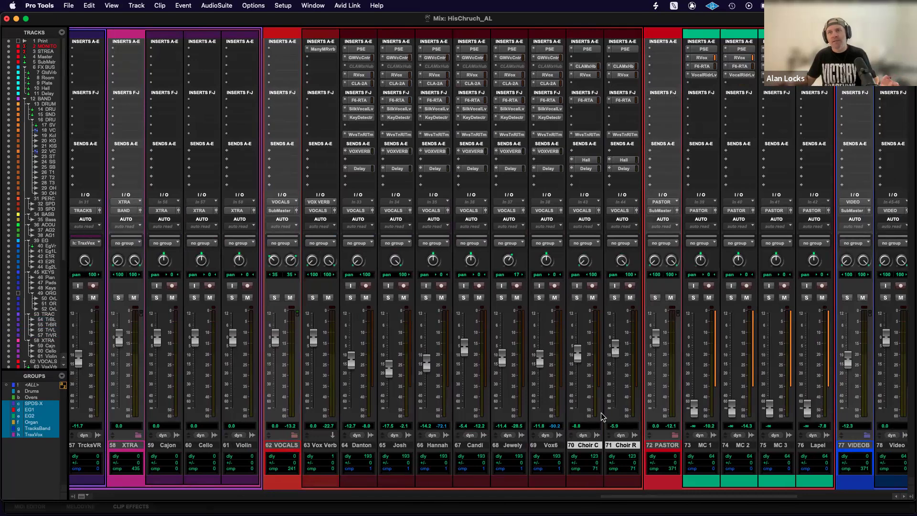
{"action": "left_click", "coordinate": [620, 446]}
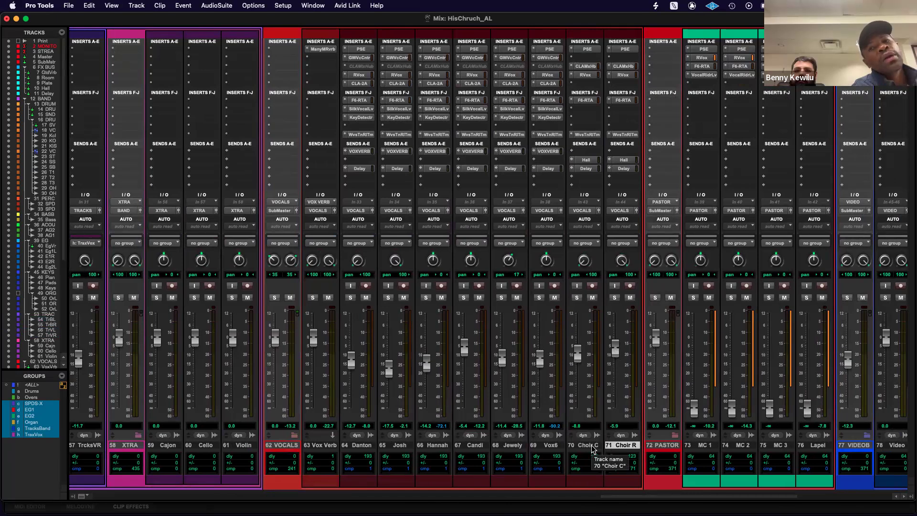
{"action": "left_click", "coordinate": [593, 446], "text": "shift"}
{"action": "key", "text": "super+g"}
{"action": "type", "text": "Choir"}
{"action": "key", "text": "Return"}
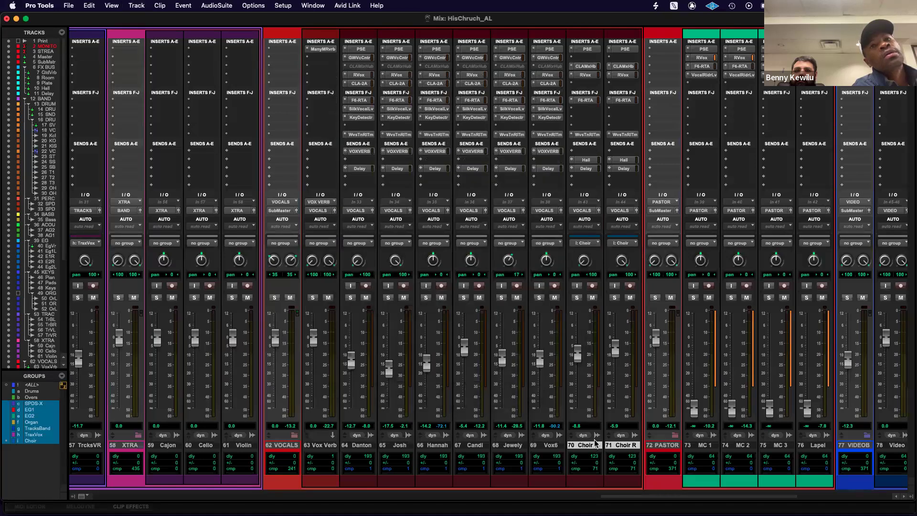
Select the Aud L and Aud R tracks and create a Mix/Edit group from them named Aud.
{"action": "scroll", "coordinate": [596, 443], "scroll_direction": "right", "scroll_amount": 10}
{"action": "scroll", "coordinate": [497, 446], "scroll_direction": "right", "scroll_amount": 2}
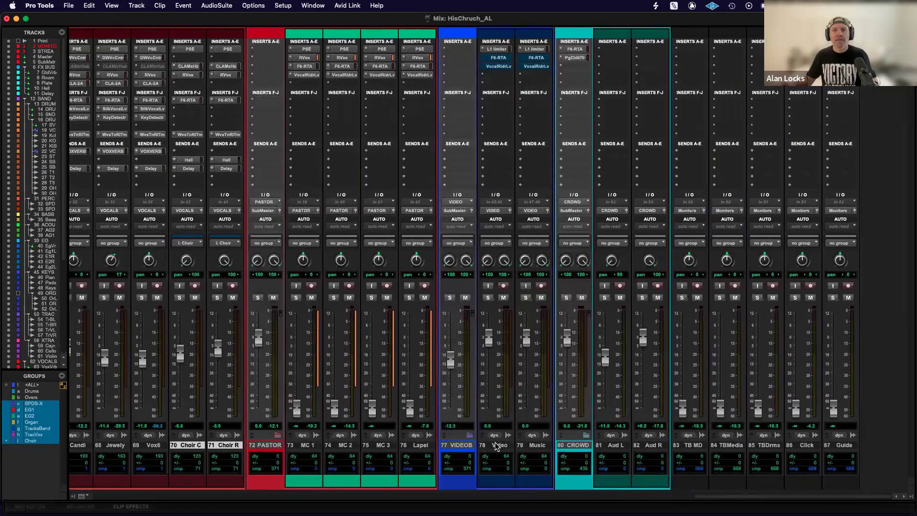
{"action": "left_click", "coordinate": [623, 449]}
{"action": "left_click", "coordinate": [646, 447], "text": "shift"}
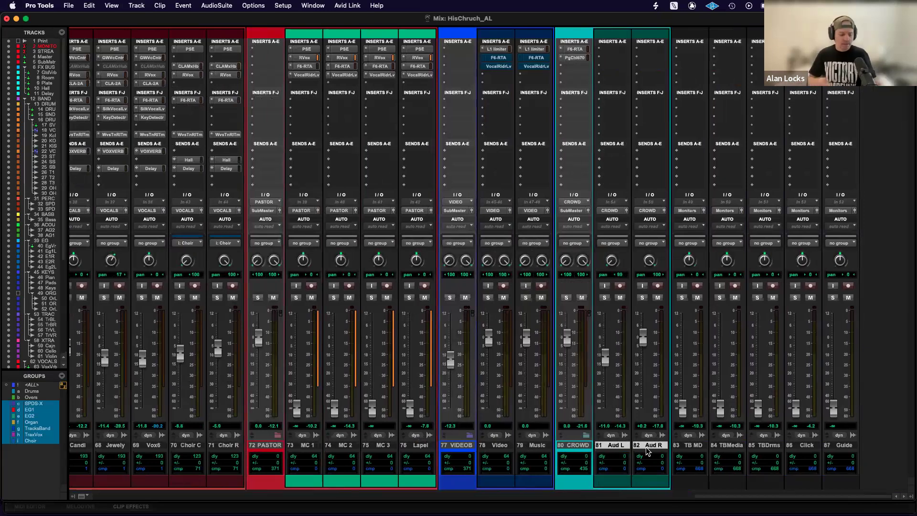
{"action": "key", "text": "super+g"}
{"action": "type", "text": "Aud"}
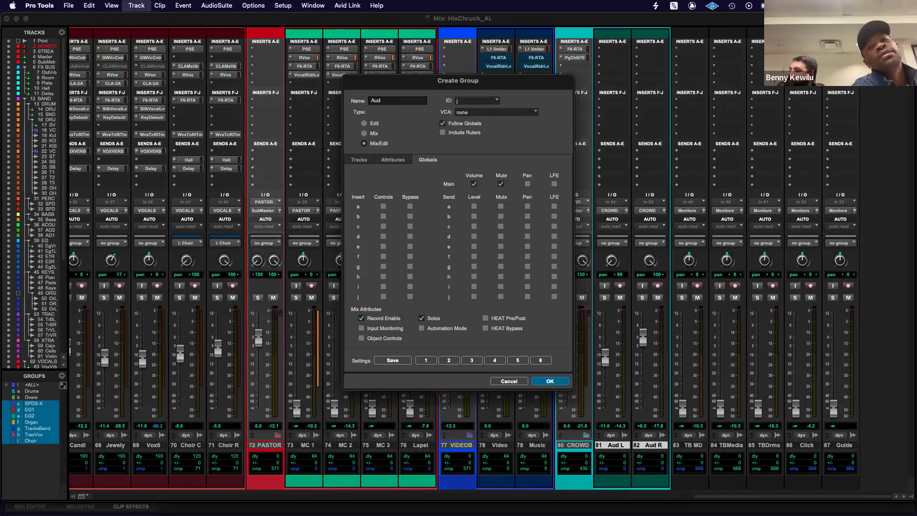
{"action": "key", "text": "Return"}
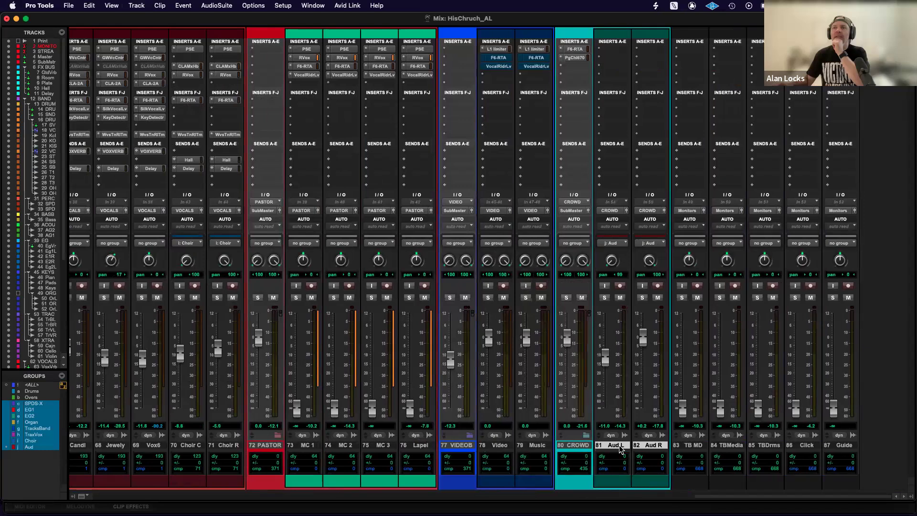
Select the full range of tracks from Kick In through Aud R in the mixer.
{"action": "scroll", "coordinate": [619, 450], "scroll_direction": "left", "scroll_amount": 4}
{"action": "scroll", "coordinate": [619, 450], "scroll_direction": "left", "scroll_amount": 20}
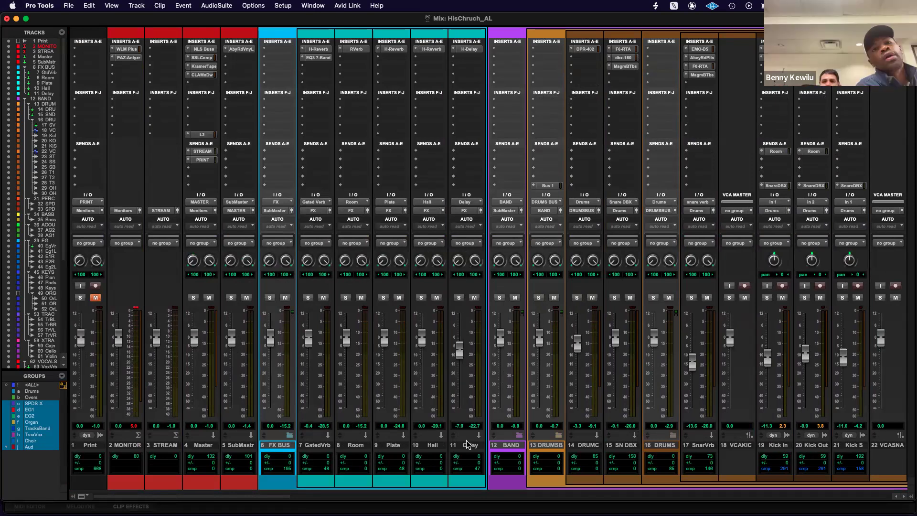
{"action": "scroll", "coordinate": [468, 446], "scroll_direction": "right", "scroll_amount": 3}
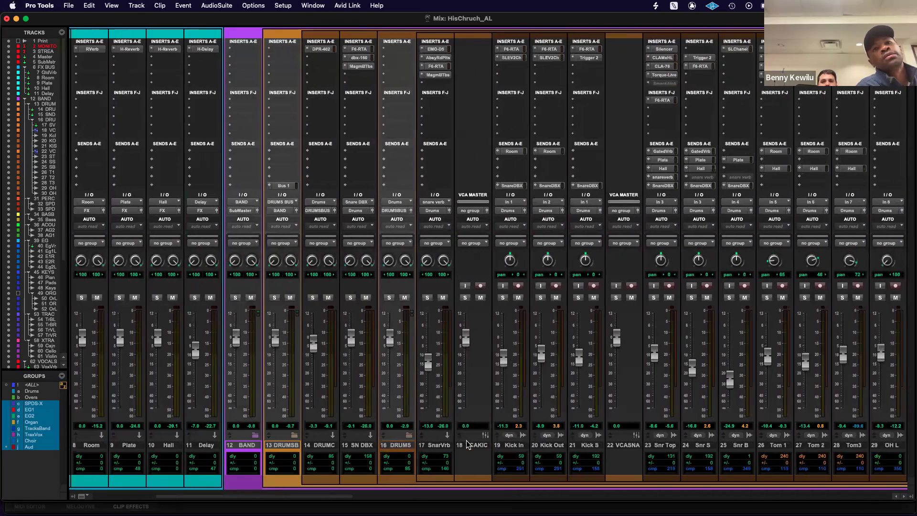
{"action": "scroll", "coordinate": [468, 446], "scroll_direction": "right", "scroll_amount": 2}
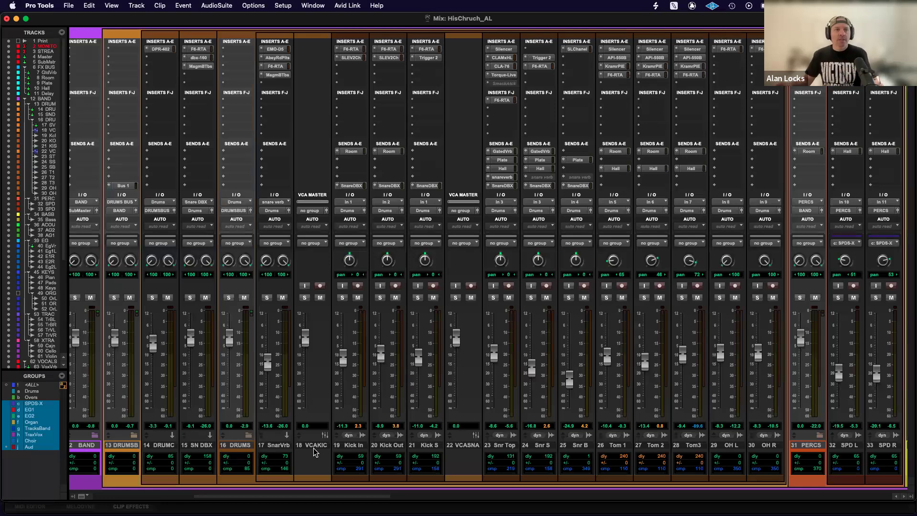
{"action": "left_click", "coordinate": [356, 446]}
{"action": "scroll", "coordinate": [368, 451], "scroll_direction": "right", "scroll_amount": 3}
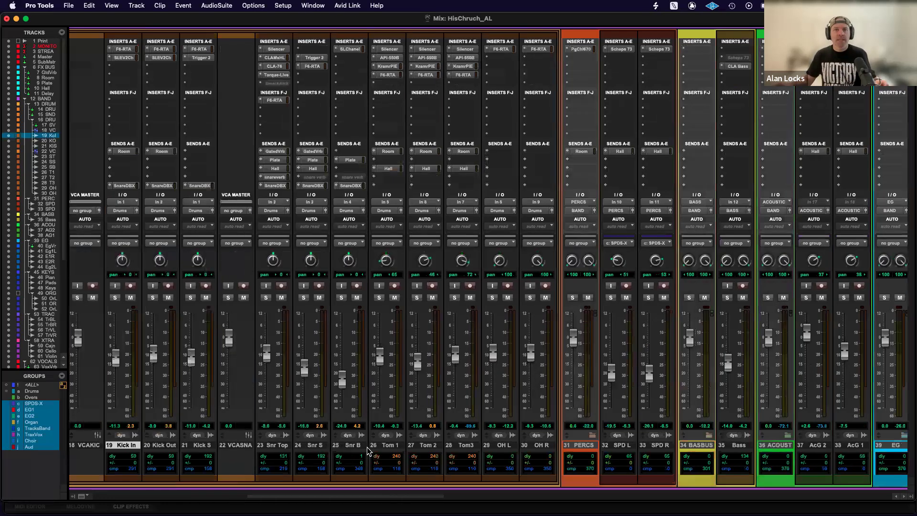
{"action": "scroll", "coordinate": [368, 450], "scroll_direction": "right", "scroll_amount": 15}
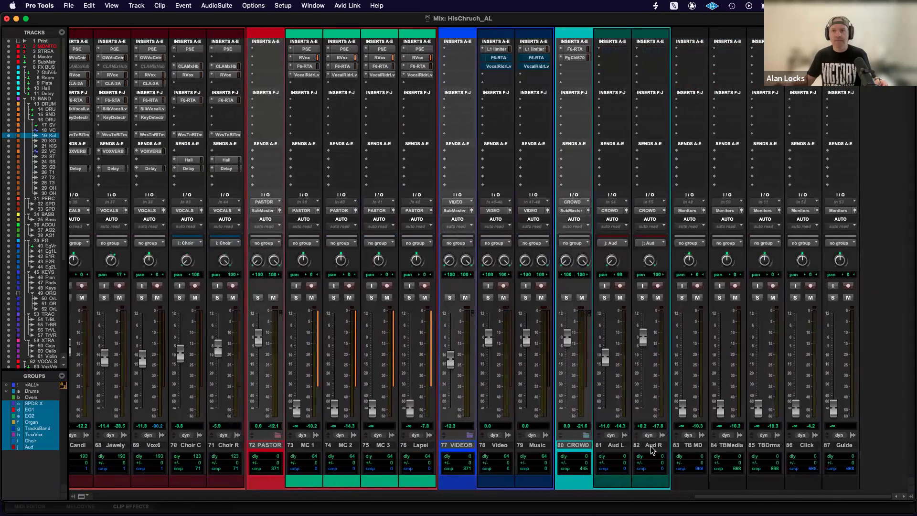
{"action": "left_click", "coordinate": [616, 445], "text": "shift"}
Remove the CROWD, VIDEOB, PASTOR, Vox Verb and VOCALS tracks from the selection.
{"action": "left_click", "coordinate": [571, 446], "text": "super"}
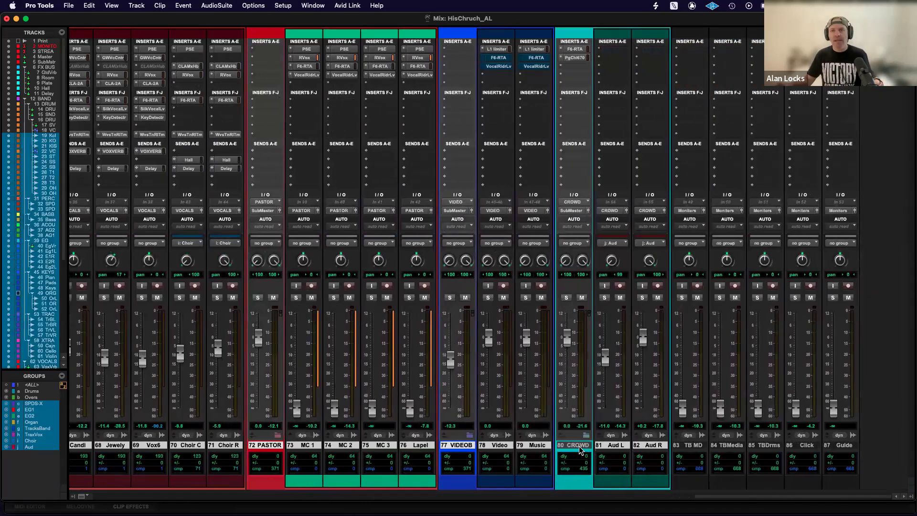
{"action": "left_click", "coordinate": [449, 446], "text": "super"}
{"action": "scroll", "coordinate": [454, 447], "scroll_direction": "left", "scroll_amount": 5}
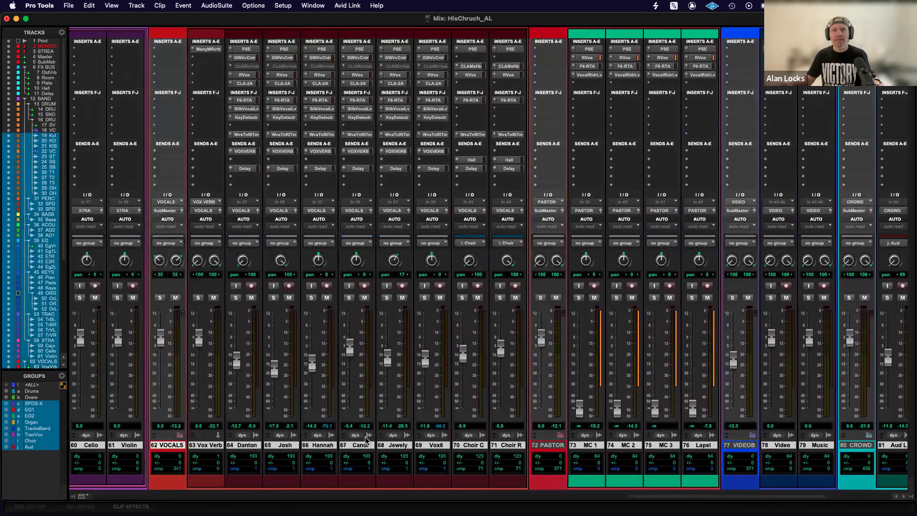
{"action": "scroll", "coordinate": [366, 440], "scroll_direction": "left", "scroll_amount": 5}
{"action": "left_click", "coordinate": [478, 445], "text": "super"}
{"action": "left_click", "coordinate": [444, 446], "text": "super"}
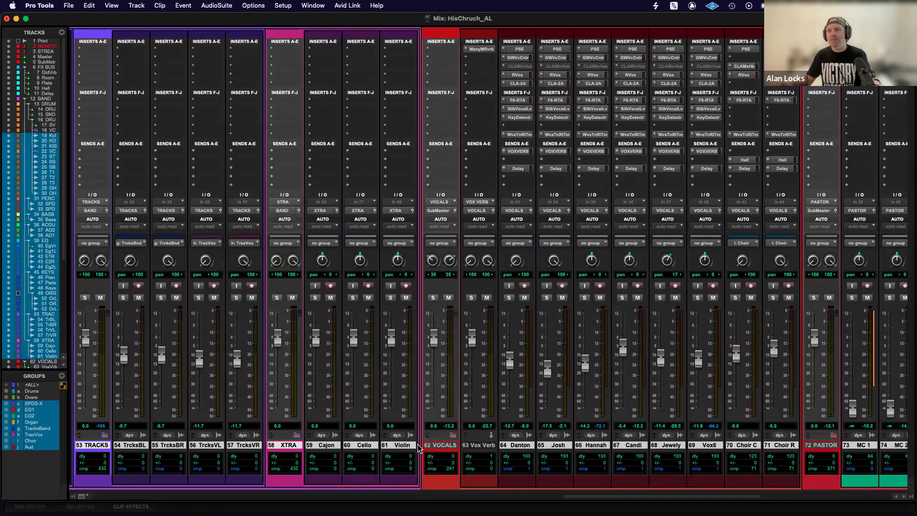
Remove the XTRA, TRACKS, ORGAN and KEYS bus tracks from the selection.
{"action": "scroll", "coordinate": [418, 444], "scroll_direction": "left", "scroll_amount": 2}
{"action": "left_click", "coordinate": [368, 448], "text": "super"}
{"action": "scroll", "coordinate": [448, 427], "scroll_direction": "left", "scroll_amount": 3}
{"action": "left_click", "coordinate": [302, 446], "text": "super"}
{"action": "scroll", "coordinate": [377, 448], "scroll_direction": "left", "scroll_amount": 4}
{"action": "left_click", "coordinate": [380, 447], "text": "super"}
{"action": "scroll", "coordinate": [430, 448], "scroll_direction": "left", "scroll_amount": 7}
{"action": "left_click", "coordinate": [503, 448], "text": "super"}
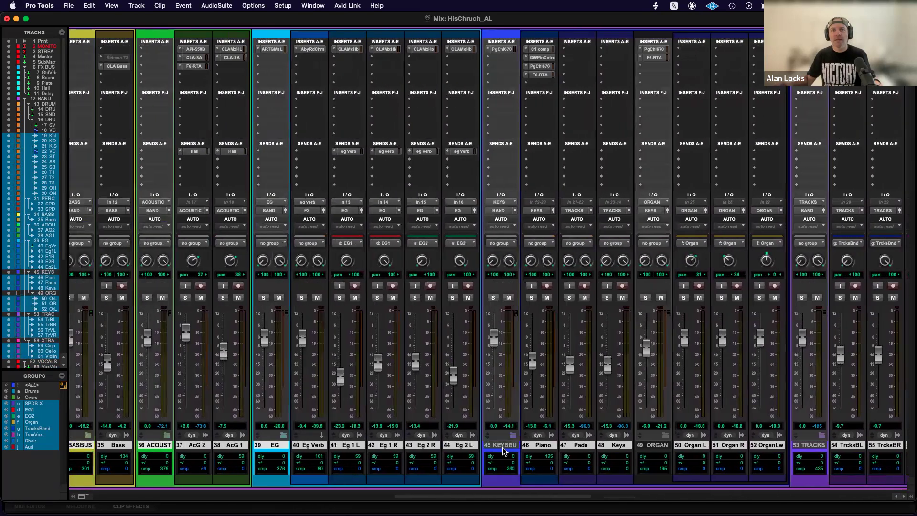
Remove Eg Verb, EG, ACOUST, BASBUS, PERCS and the snare VCA from the selection, leaving only input tracks selected.
{"action": "scroll", "coordinate": [437, 421], "scroll_direction": "left", "scroll_amount": 2}
{"action": "left_click", "coordinate": [390, 448], "text": "super"}
{"action": "left_click", "coordinate": [367, 449], "text": "super"}
{"action": "scroll", "coordinate": [492, 406], "scroll_direction": "left", "scroll_amount": 9}
{"action": "left_click", "coordinate": [588, 447], "text": "super"}
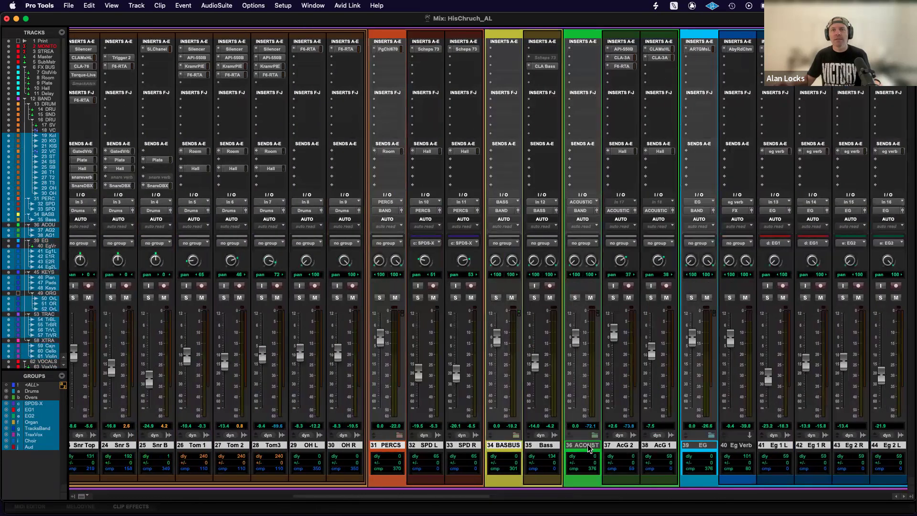
{"action": "left_click", "coordinate": [502, 448], "text": "super"}
{"action": "left_click", "coordinate": [389, 448], "text": "super"}
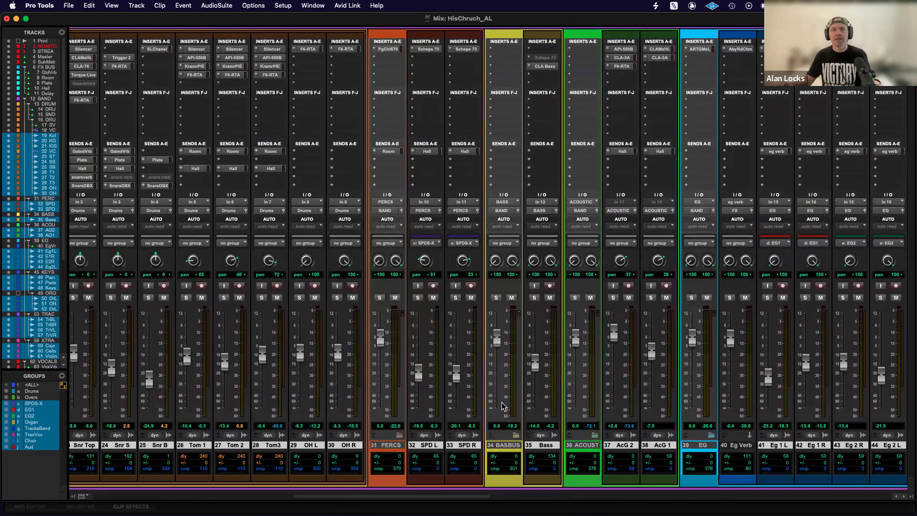
{"action": "scroll", "coordinate": [504, 407], "scroll_direction": "left", "scroll_amount": 7}
{"action": "scroll", "coordinate": [504, 407], "scroll_direction": "left", "scroll_amount": 2}
{"action": "left_click", "coordinate": [382, 448], "text": "super"}
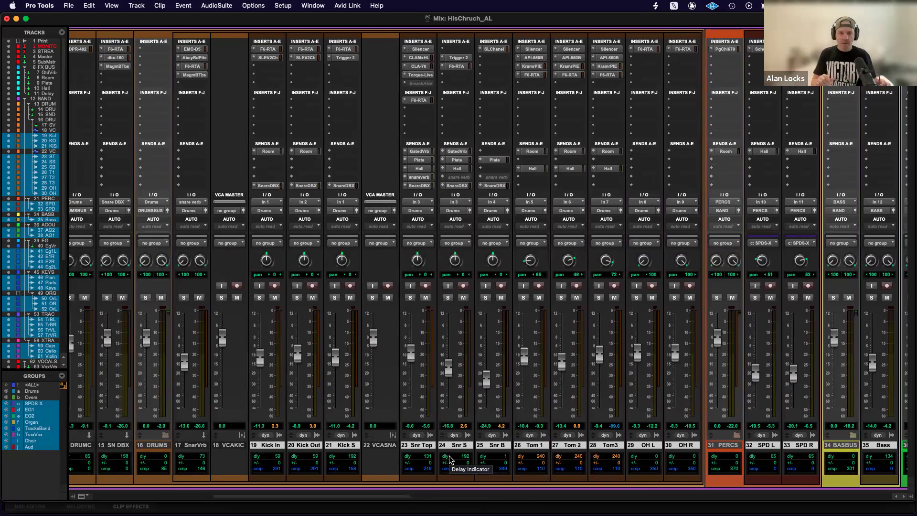
Create a Mix/Edit group named INPUT Trax from the selected tracks and nudge its linked faders up slightly.
{"action": "key", "text": "super+g"}
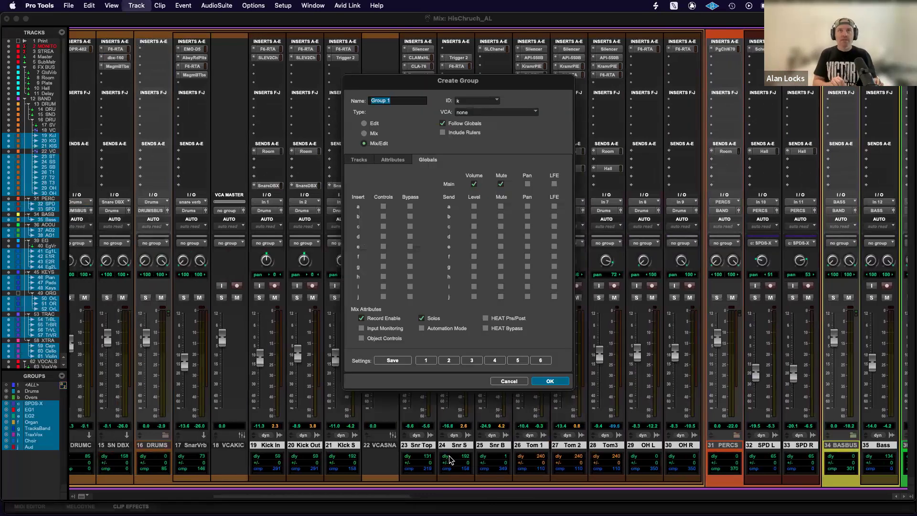
{"action": "type", "text": "INPO"}
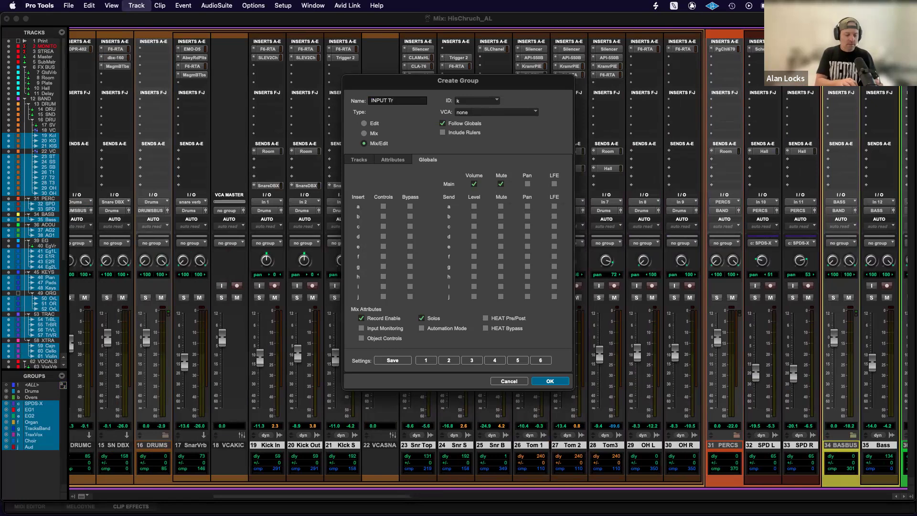
{"action": "key", "text": "Return"}
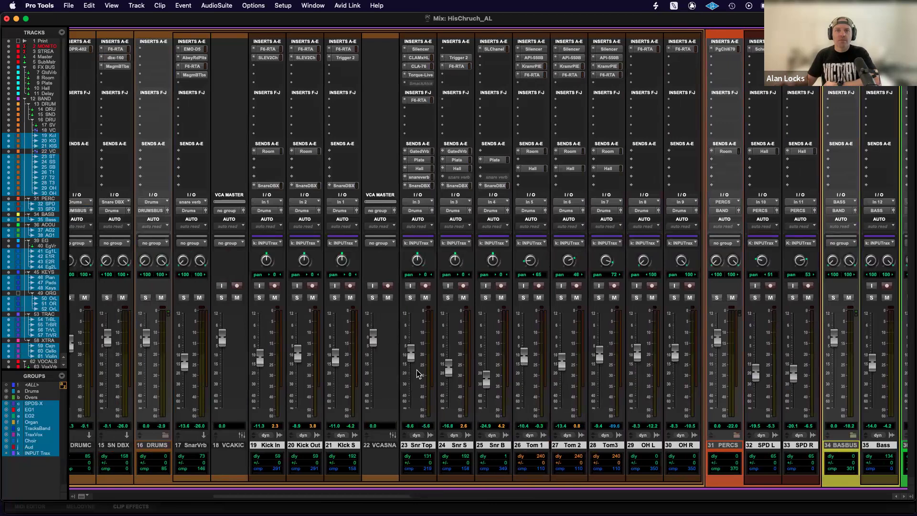
{"action": "left_click_drag", "start_coordinate": [448, 367], "coordinate": [450, 368]}
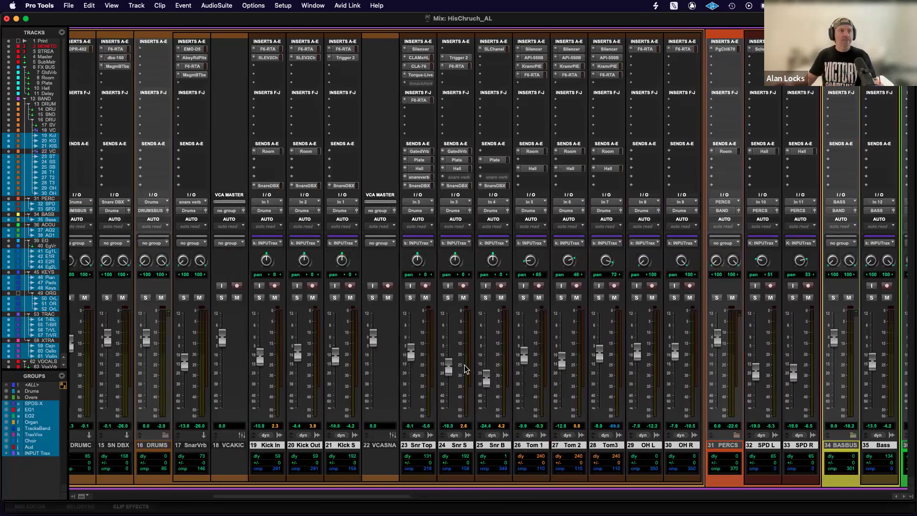
Open the Abbey Road Vinyl Light plug-in on the SubMaster track and move its window over the lower-numbered mixer channels.
{"action": "scroll", "coordinate": [196, 131], "scroll_direction": "left", "scroll_amount": 10}
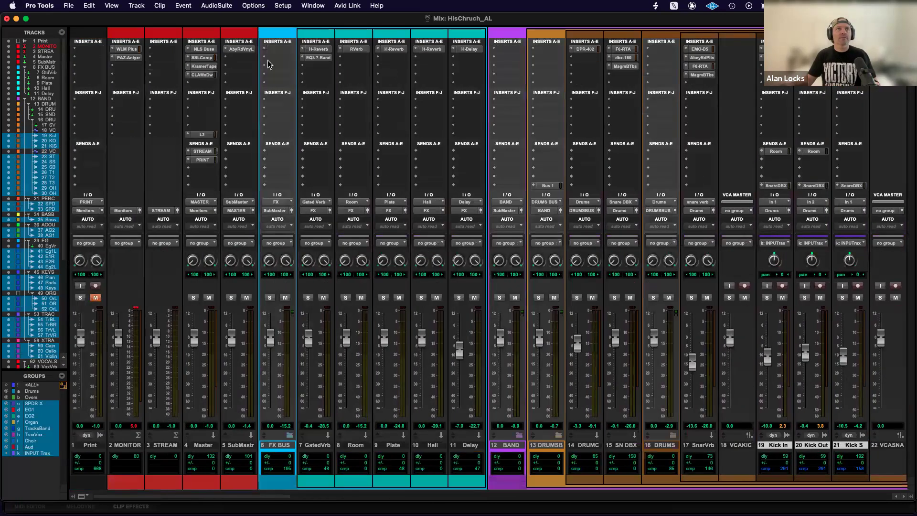
{"action": "left_click", "coordinate": [237, 51]}
{"action": "left_click_drag", "start_coordinate": [508, 86], "coordinate": [282, 64]}
Switch to the Edit window and play the session from the I Thank God marker.
{"action": "key", "text": "super+equal"}
{"action": "scroll", "coordinate": [603, 151], "scroll_direction": "left", "scroll_amount": 3}
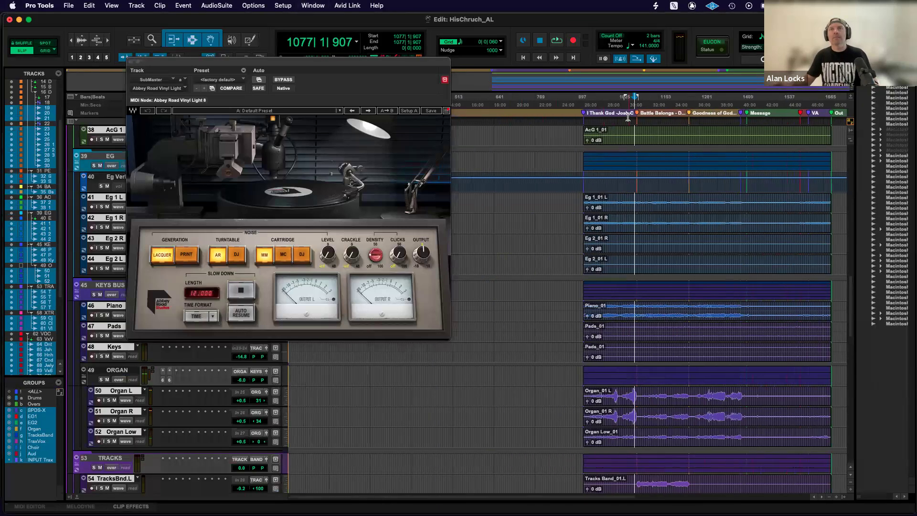
{"action": "left_click", "coordinate": [587, 113]}
{"action": "key", "text": "space"}
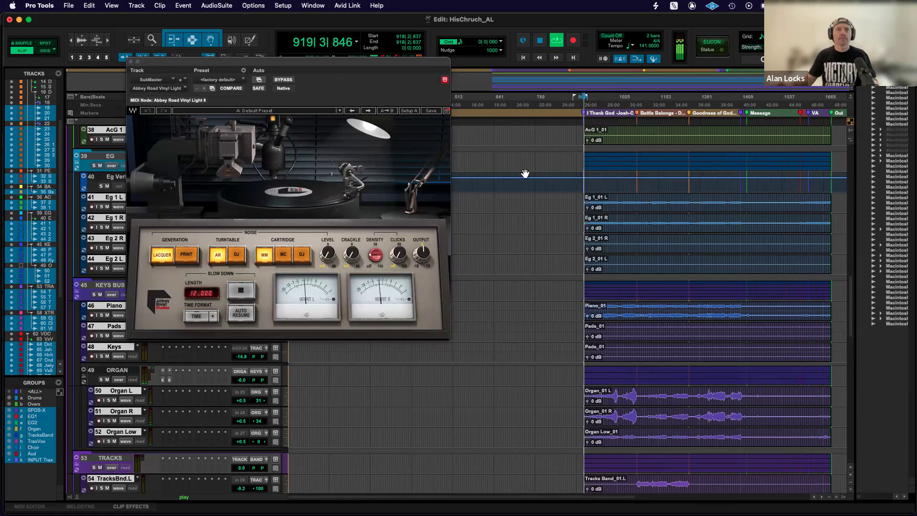
Back in the Mix window, lower the INPUT Trax group's faders to bring Kick In to -14.2, and close the plug-in.
{"action": "key", "text": "super+equal"}
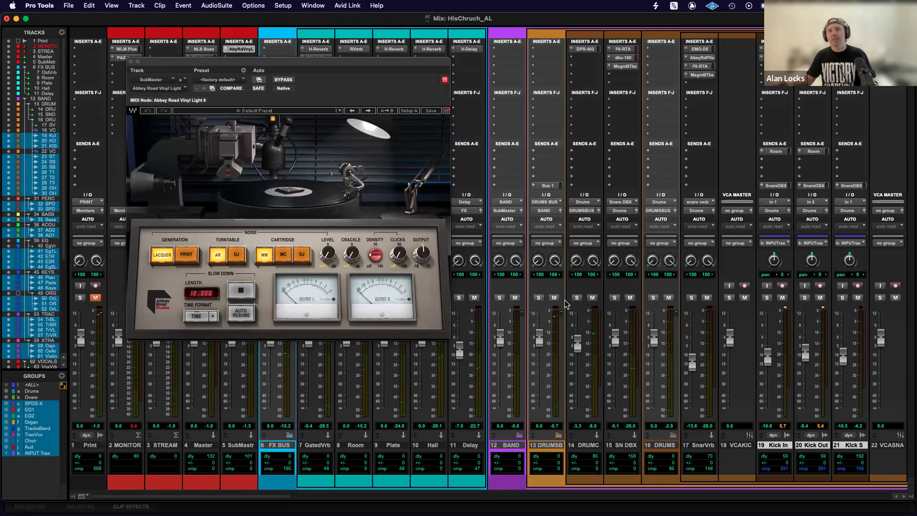
{"action": "scroll", "coordinate": [573, 300], "scroll_direction": "right", "scroll_amount": 10}
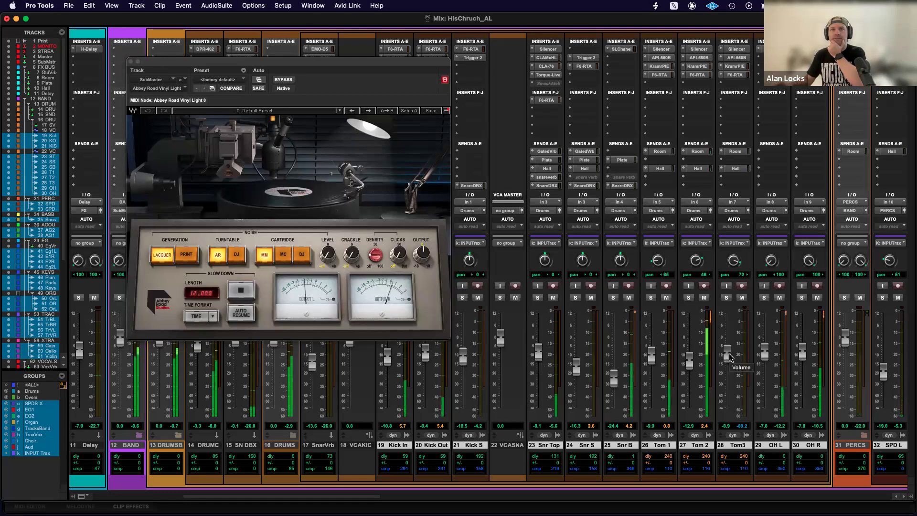
{"action": "left_click_drag", "start_coordinate": [731, 358], "coordinate": [731, 364]}
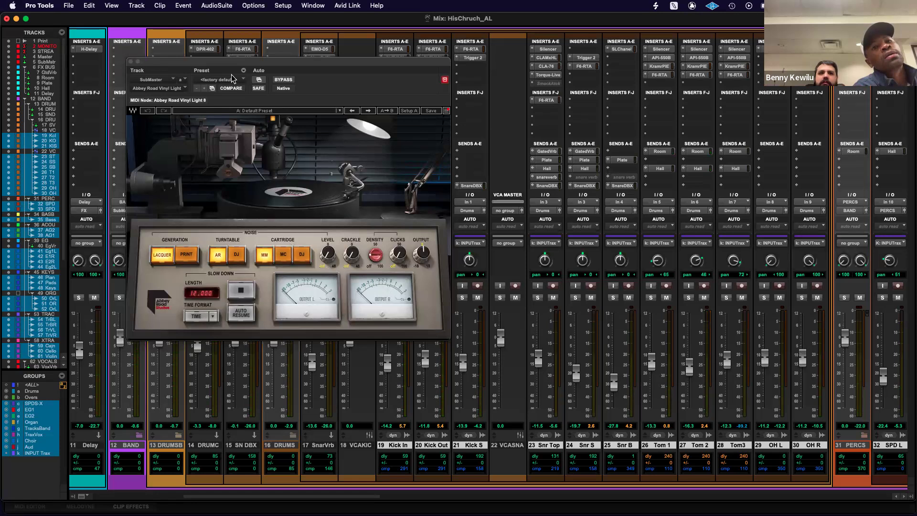
{"action": "left_click", "coordinate": [131, 63]}
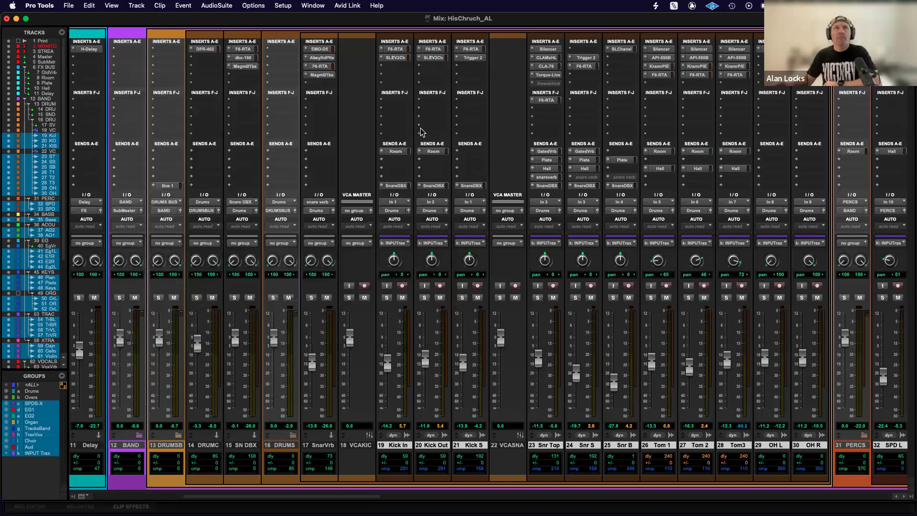
Reopen Abbey Road Vinyl Light on SubMaster, move its window clear of the Master channel and nudge its Output control.
{"action": "scroll", "coordinate": [338, 143], "scroll_direction": "left", "scroll_amount": 6}
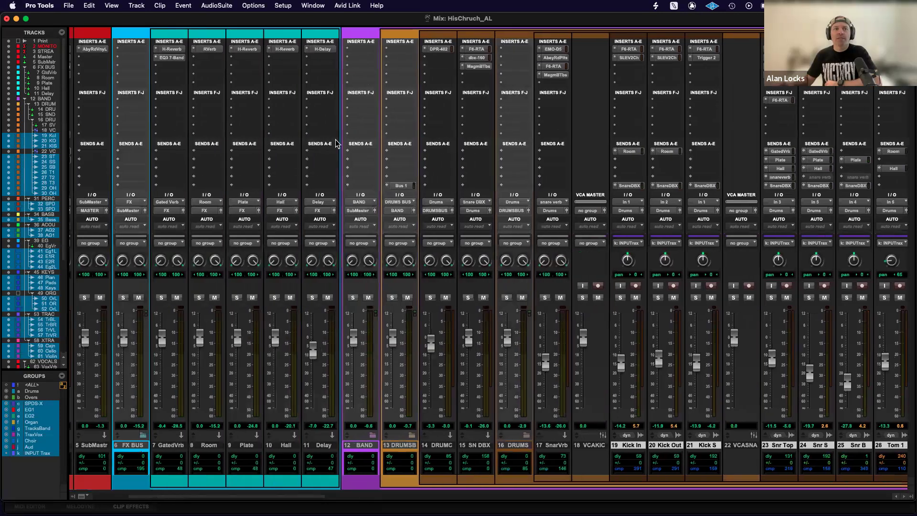
{"action": "scroll", "coordinate": [338, 144], "scroll_direction": "left", "scroll_amount": 4}
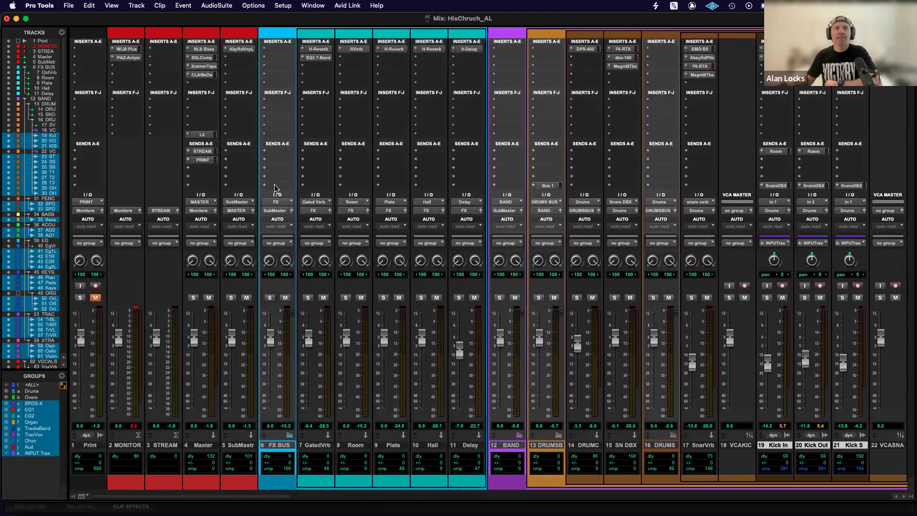
{"action": "left_click", "coordinate": [239, 50]}
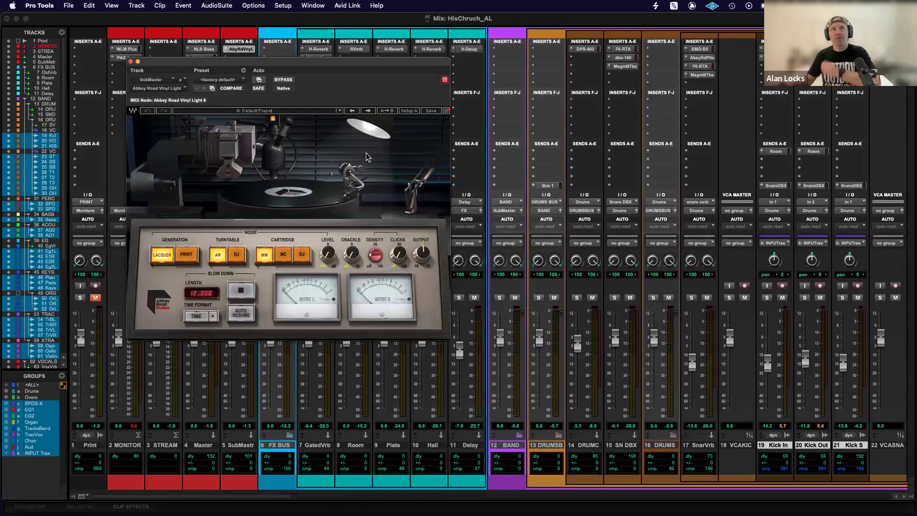
{"action": "left_click_drag", "start_coordinate": [228, 62], "coordinate": [427, 66]}
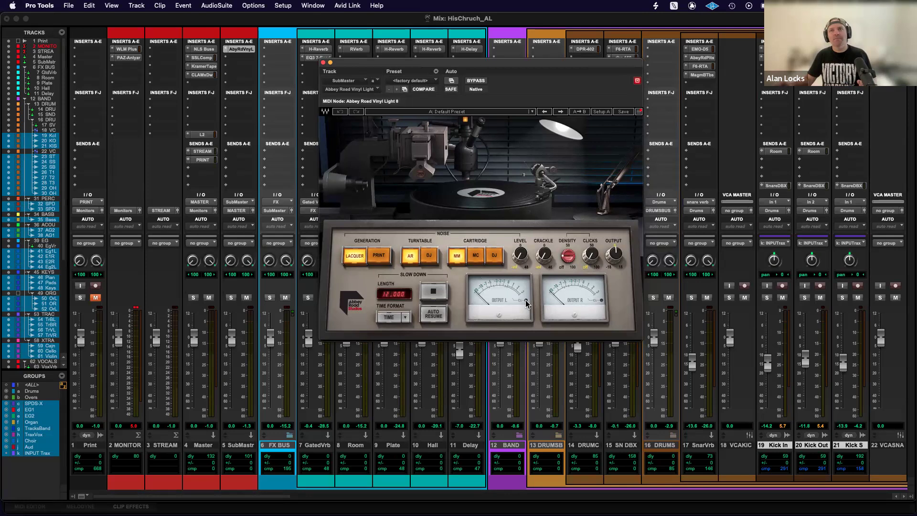
{"action": "left_click_drag", "start_coordinate": [617, 258], "coordinate": [618, 260]}
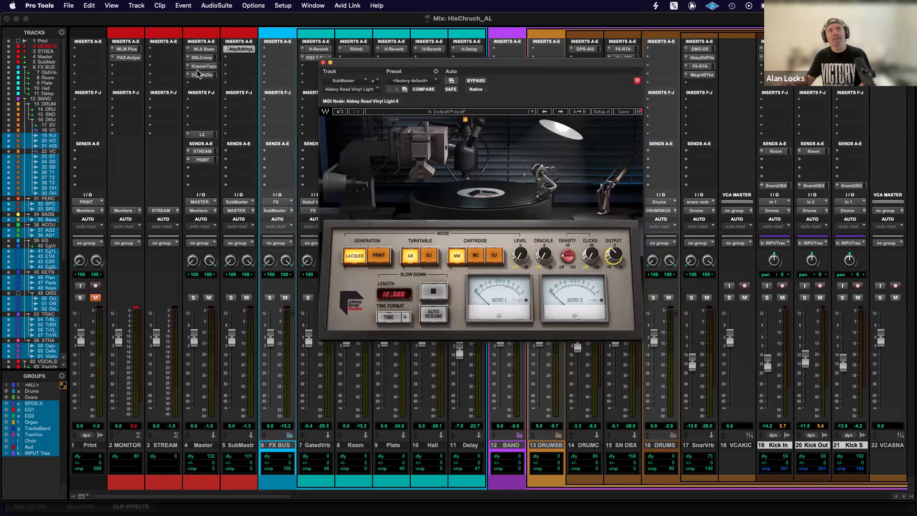
Open the Master track's NLS Buss and the SubMaster's Abbey Road Vinyl Light in separate windows side by side, and close both.
{"action": "left_click", "coordinate": [205, 49]}
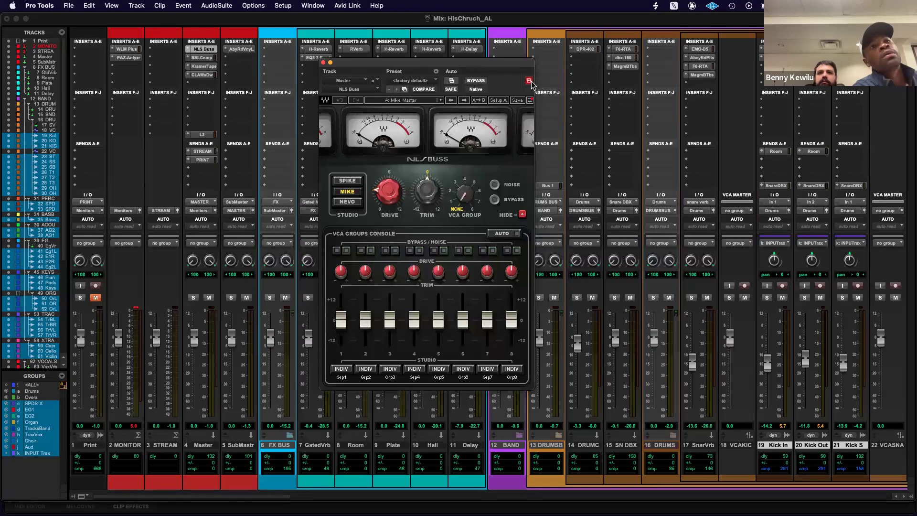
{"action": "left_click_drag", "start_coordinate": [423, 67], "coordinate": [275, 79]}
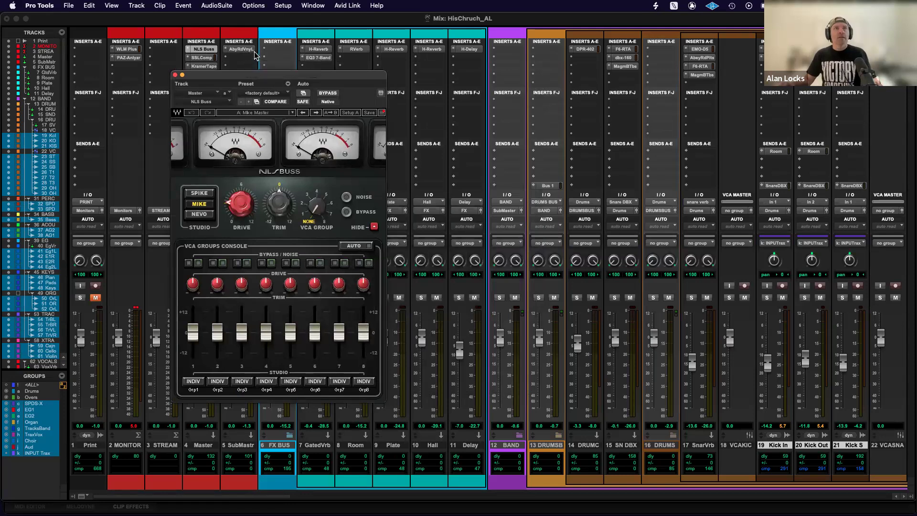
{"action": "left_click", "coordinate": [246, 49]}
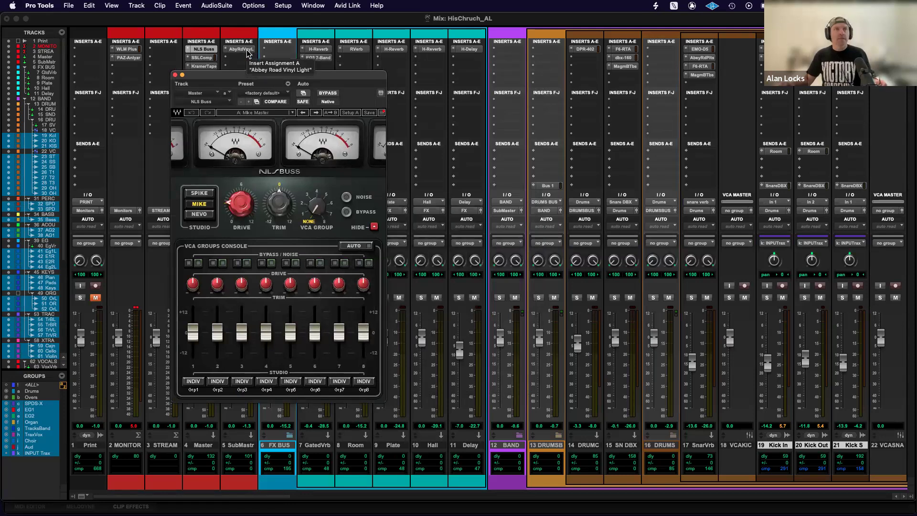
{"action": "left_click_drag", "start_coordinate": [238, 20], "coordinate": [628, 76]}
{"action": "left_click", "coordinate": [175, 75]}
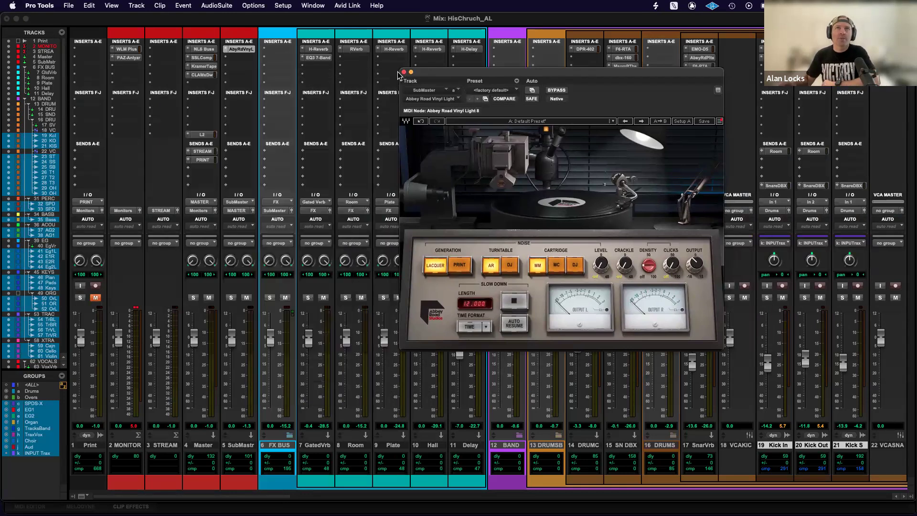
{"action": "left_click", "coordinate": [404, 72]}
View the first insert plug-in on SubMaster, GatedVrb, Room, Plate, Hall and Delay in turn, reusing a single plug-in window.
{"action": "left_click", "coordinate": [241, 49]}
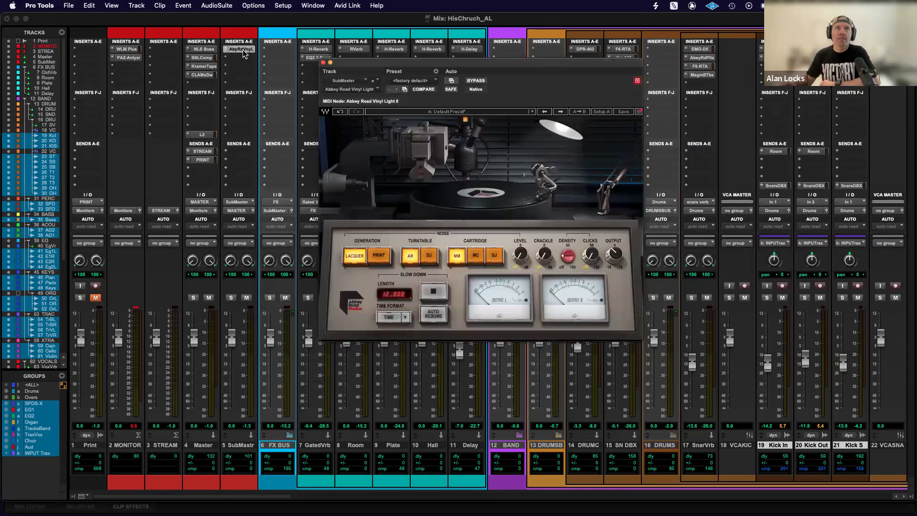
{"action": "left_click", "coordinate": [317, 49]}
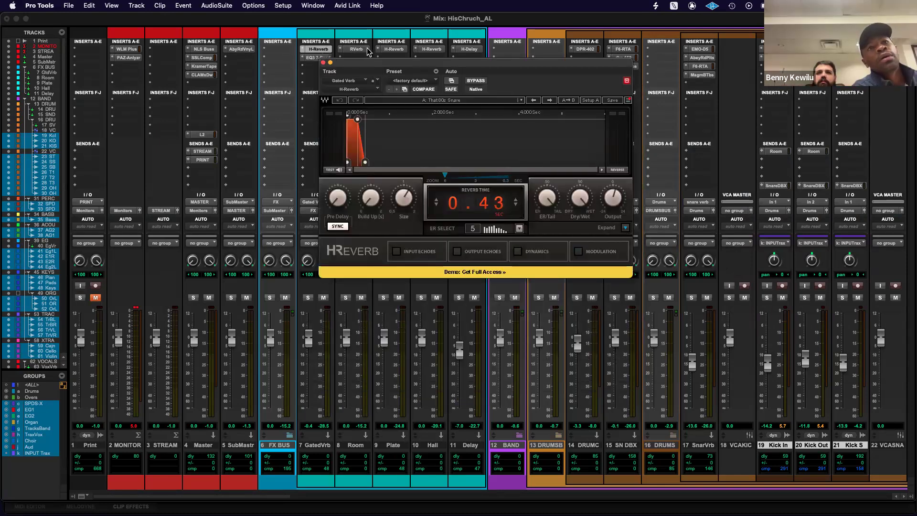
{"action": "left_click", "coordinate": [352, 49]}
{"action": "left_click", "coordinate": [394, 50]}
{"action": "left_click", "coordinate": [432, 49]}
{"action": "left_click", "coordinate": [468, 49]}
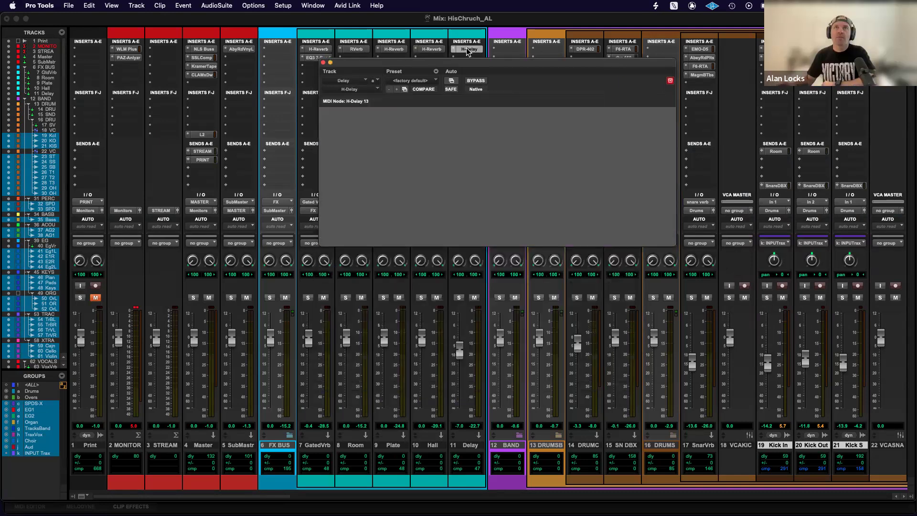
View the first insert plug-in on Hall, Plate, Room and GatedVrb in turn, reusing the same plug-in window.
{"action": "left_click", "coordinate": [432, 49]}
{"action": "left_click", "coordinate": [393, 50]}
{"action": "left_click", "coordinate": [356, 49]}
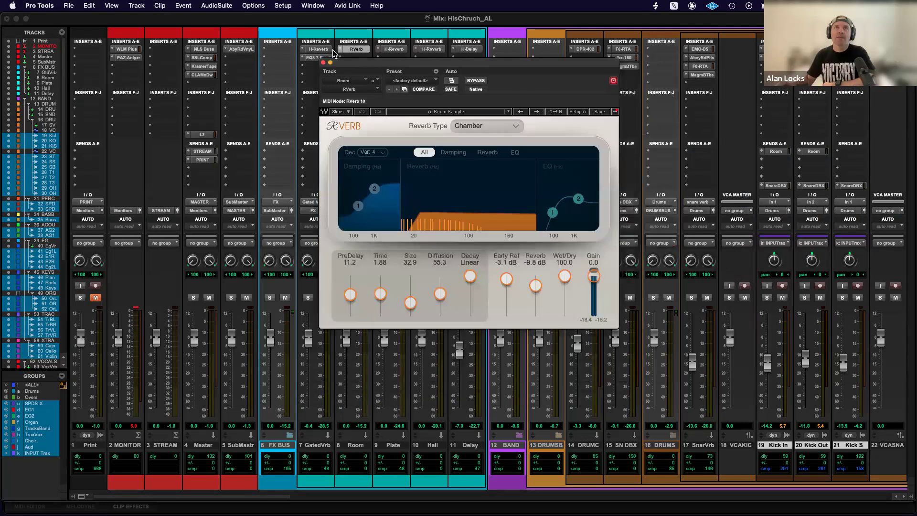
{"action": "left_click", "coordinate": [318, 50]}
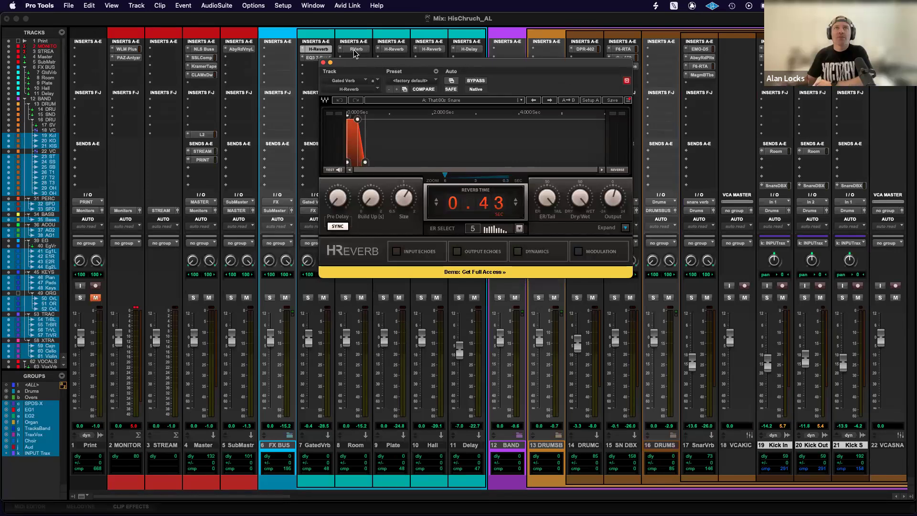
Keep GatedVrb's H-Reverb window open as untargeted, open Room's RVerb in a second window and move it below the H-Reverb header.
{"action": "left_click_drag", "start_coordinate": [459, 65], "coordinate": [423, 87]}
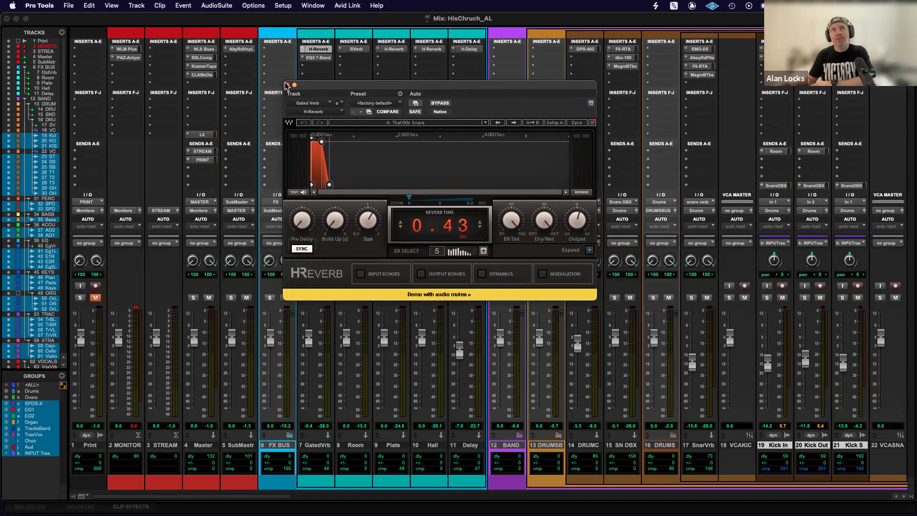
{"action": "left_click", "coordinate": [354, 50]}
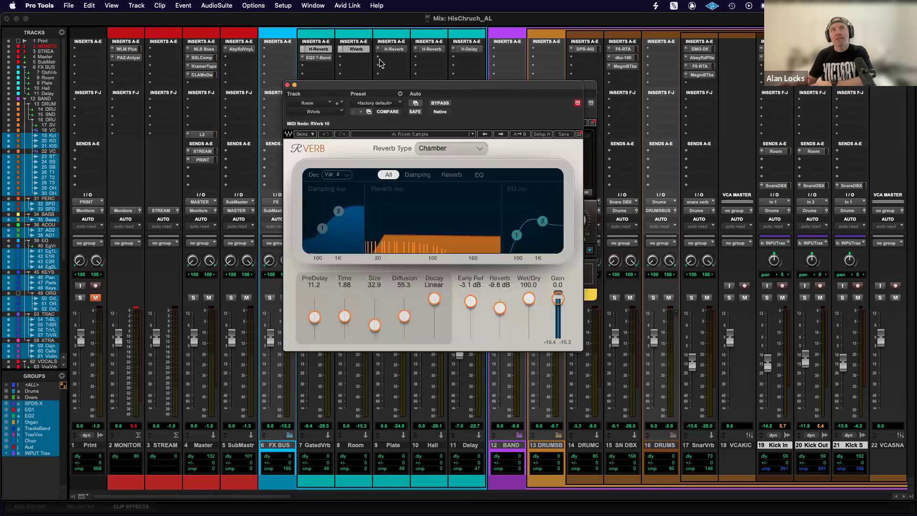
{"action": "left_click_drag", "start_coordinate": [385, 86], "coordinate": [390, 169]}
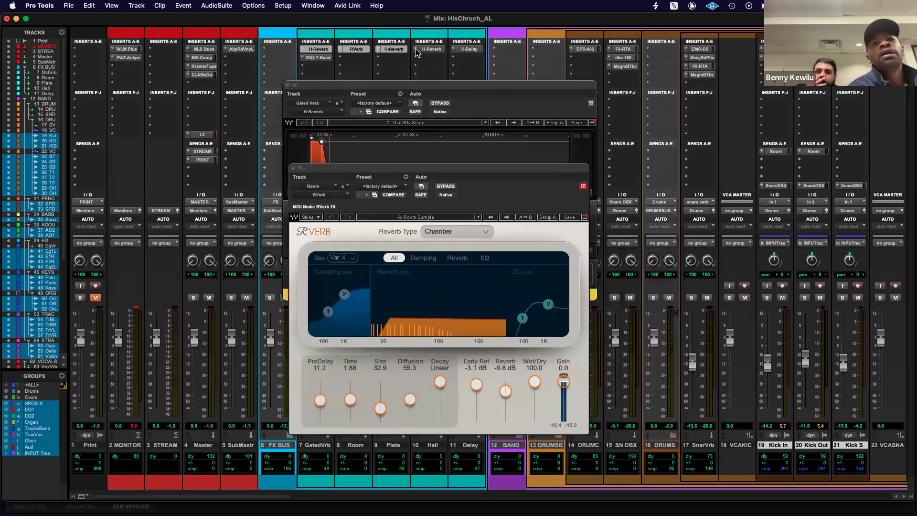
View the first inserts on Hall, Delay and DRUM CMP, and all three SN DBX inserts, in the second plug-in window.
{"action": "left_click", "coordinate": [417, 49]}
{"action": "left_click", "coordinate": [469, 50]}
{"action": "left_click", "coordinate": [585, 50]}
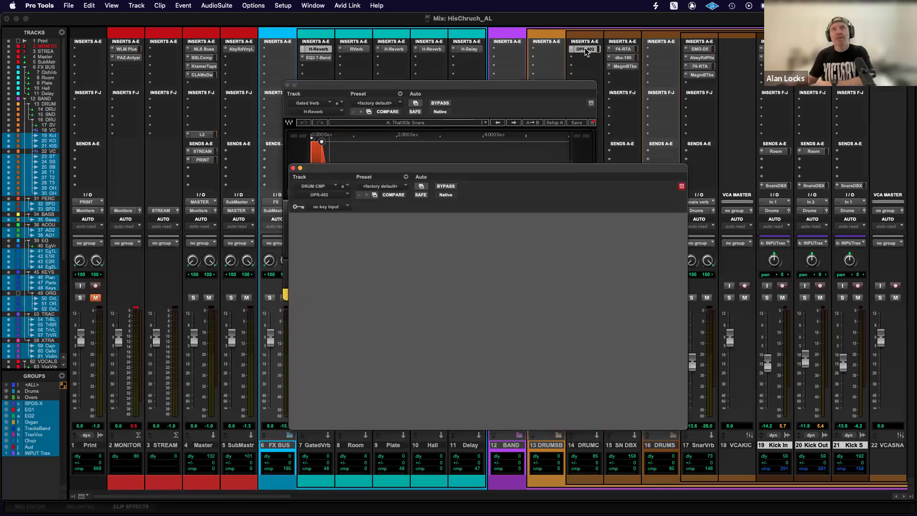
{"action": "left_click", "coordinate": [623, 49]}
{"action": "left_click", "coordinate": [624, 58]}
{"action": "left_click", "coordinate": [624, 66]}
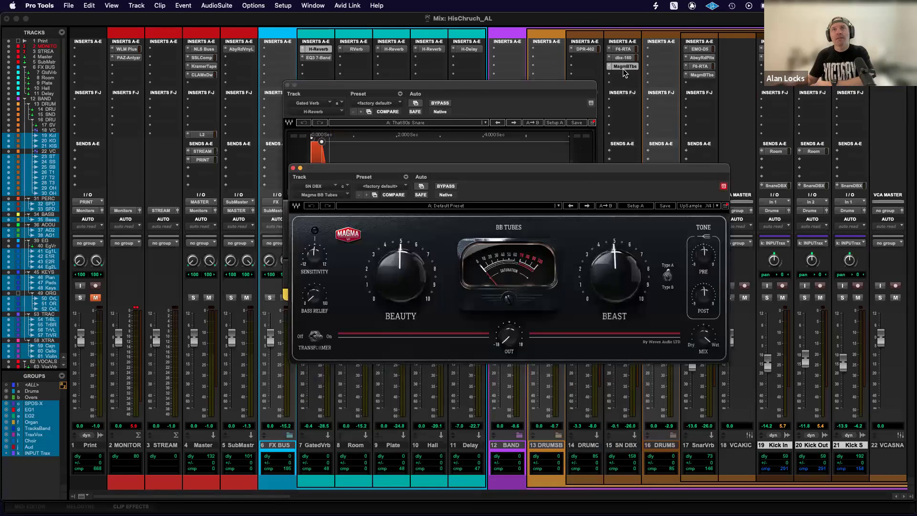
Untarget SN DBX's Magma BB Tubes window, open the track's F6-RTA in a third window and move it clear of the others.
{"action": "left_click", "coordinate": [591, 103]}
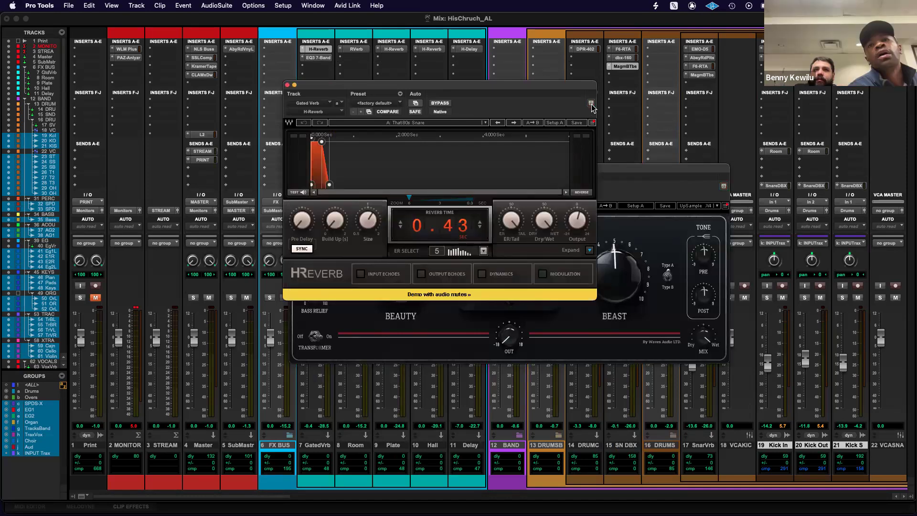
{"action": "left_click", "coordinate": [724, 186]}
{"action": "left_click", "coordinate": [724, 187]}
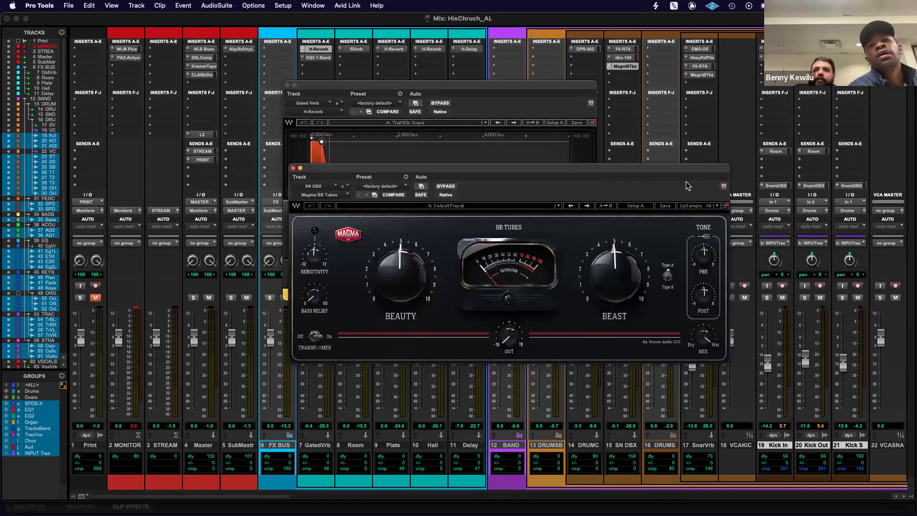
{"action": "left_click", "coordinate": [623, 50]}
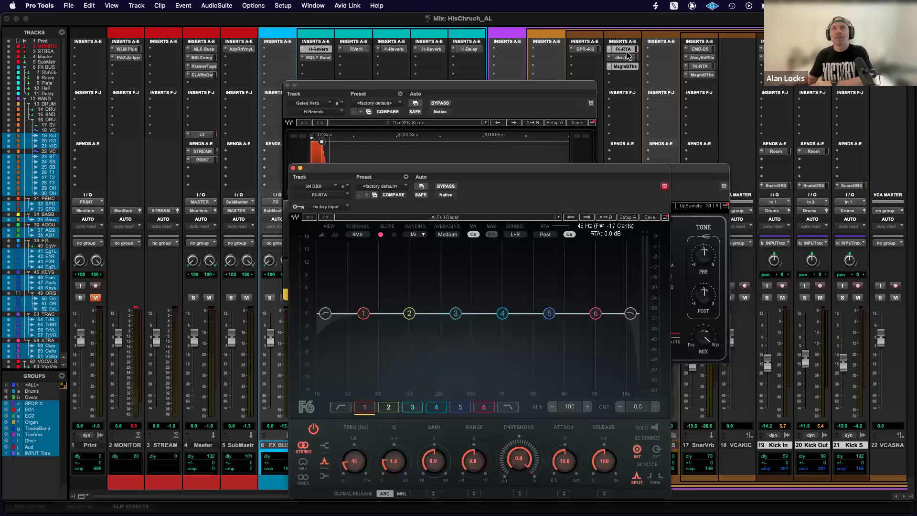
{"action": "left_click_drag", "start_coordinate": [442, 173], "coordinate": [566, 231]}
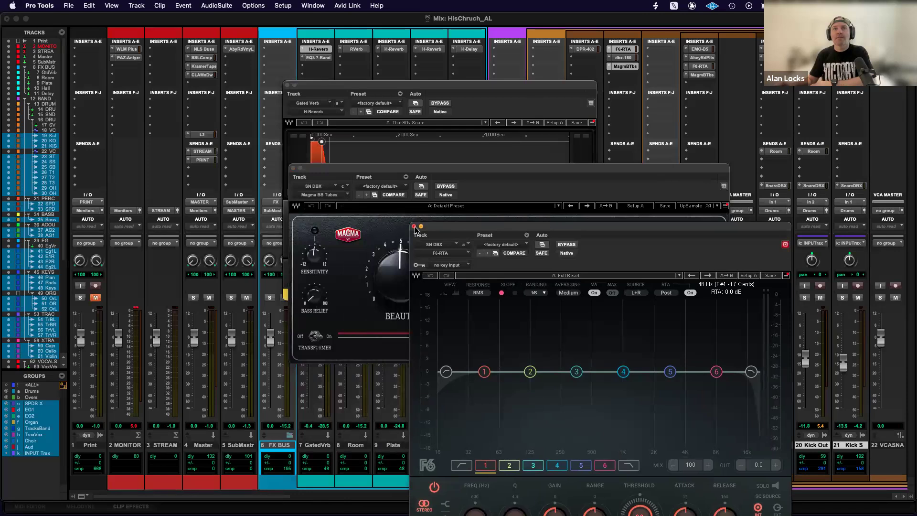
Close the F6-RTA, Magma BB Tubes and H-Reverb plug-in windows.
{"action": "left_click", "coordinate": [413, 227]}
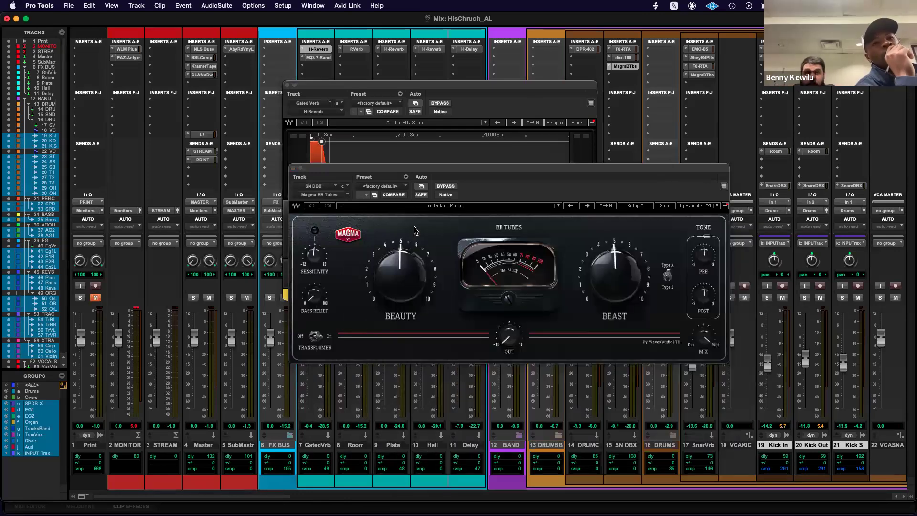
{"action": "left_click", "coordinate": [294, 169]}
{"action": "left_click", "coordinate": [287, 85]}
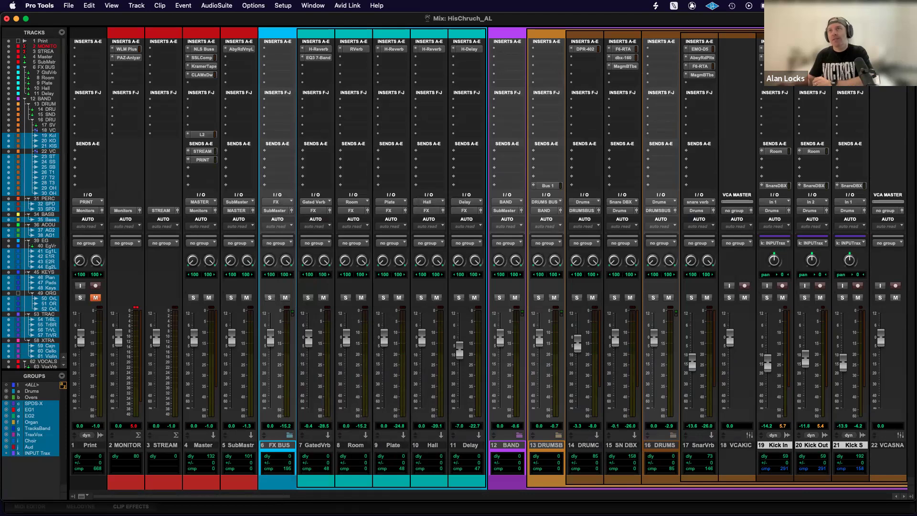
View Kick In's F6-RTA, switch to Kick Out's SSL EV2 Channel, untarget its window and move it over the Master and FX channels.
{"action": "left_click", "coordinate": [776, 49]}
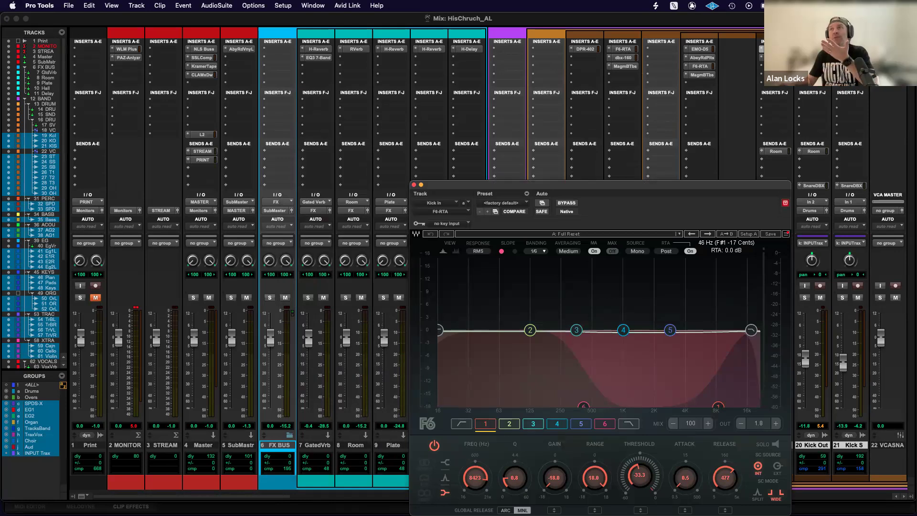
{"action": "left_click", "coordinate": [814, 58]}
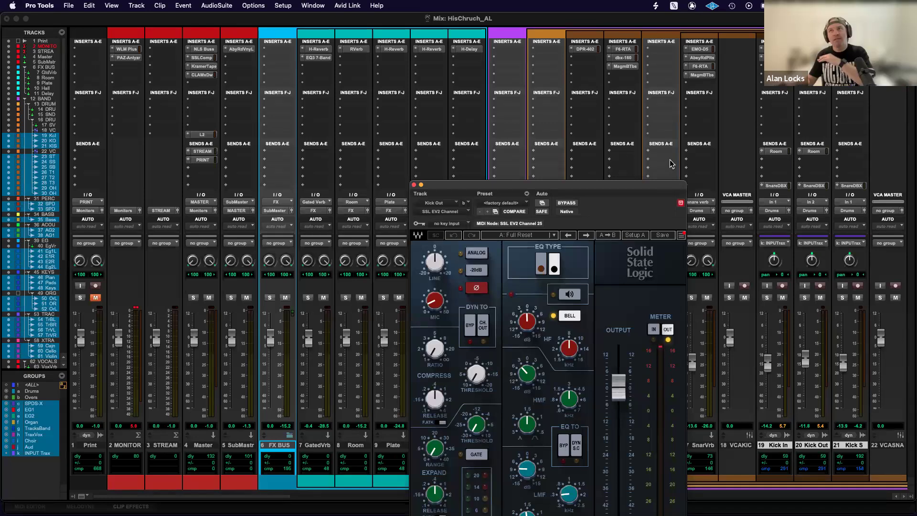
{"action": "left_click_drag", "start_coordinate": [539, 189], "coordinate": [529, 143]}
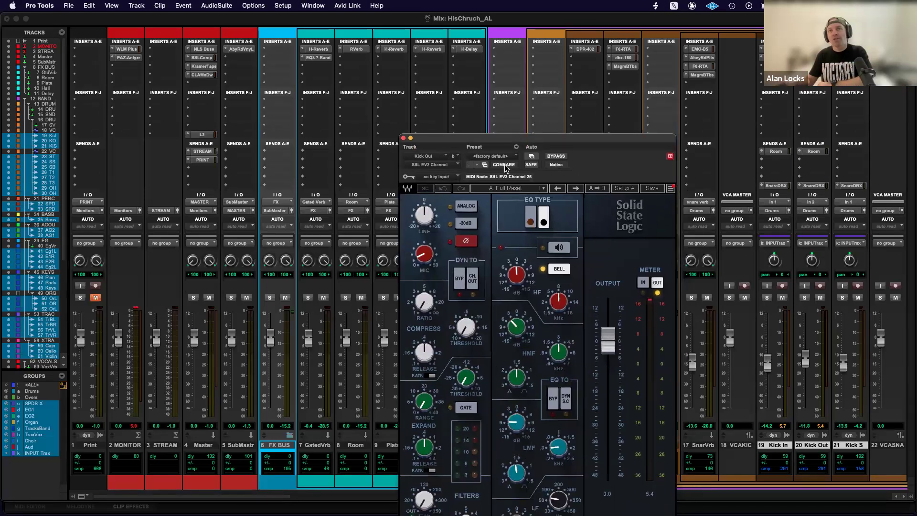
{"action": "left_click_drag", "start_coordinate": [450, 142], "coordinate": [468, 81]}
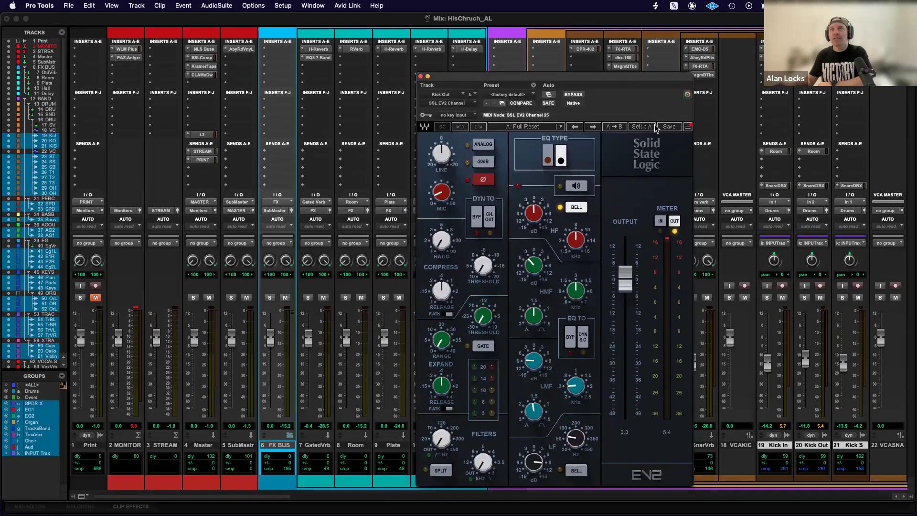
{"action": "left_click_drag", "start_coordinate": [603, 78], "coordinate": [379, 74]}
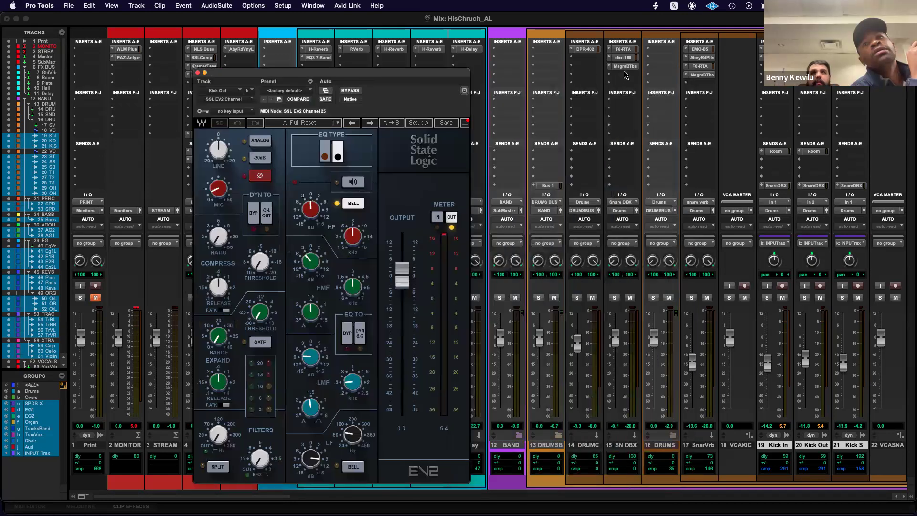
Open SN DBX's Magma BB Tubes in a separate window beside the SSL EV2 Channel, and close both.
{"action": "left_click", "coordinate": [624, 67]}
{"action": "left_click_drag", "start_coordinate": [569, 80], "coordinate": [596, 126]}
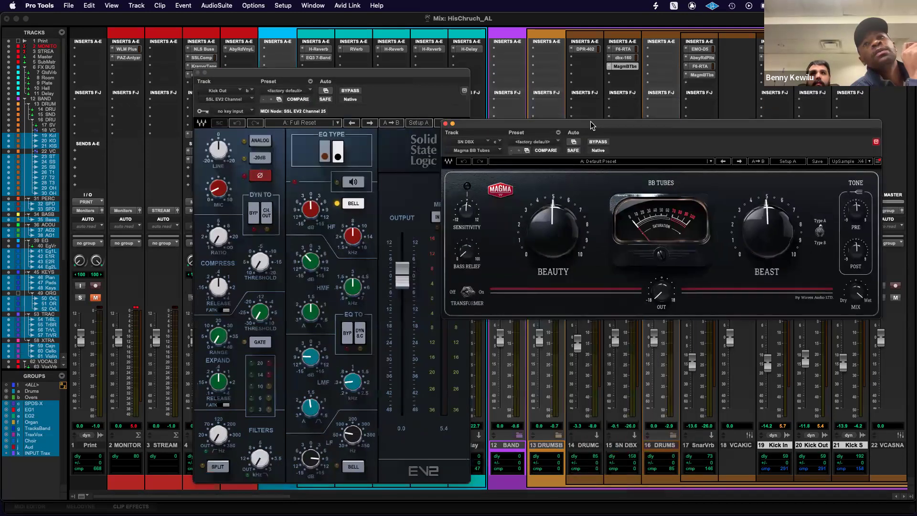
{"action": "left_click", "coordinate": [448, 123]}
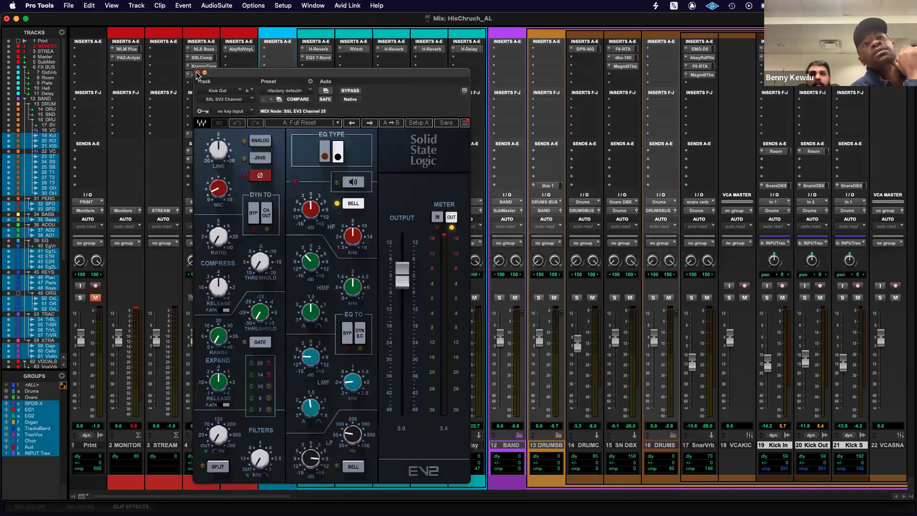
{"action": "left_click", "coordinate": [197, 73]}
Open PAZ-Analyzer on the MONITORS track, untarget its window and park it in a lower corner of the mixer.
{"action": "left_click", "coordinate": [128, 58]}
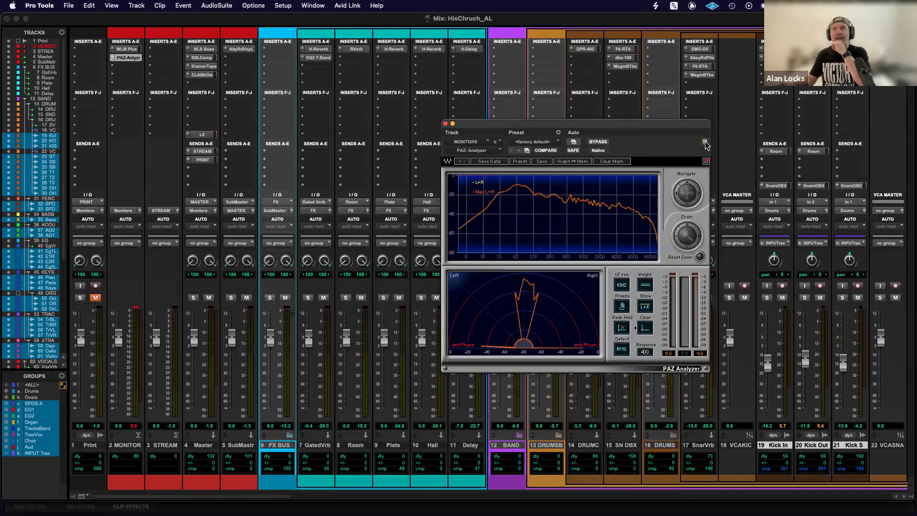
{"action": "left_click_drag", "start_coordinate": [627, 131], "coordinate": [172, 383]}
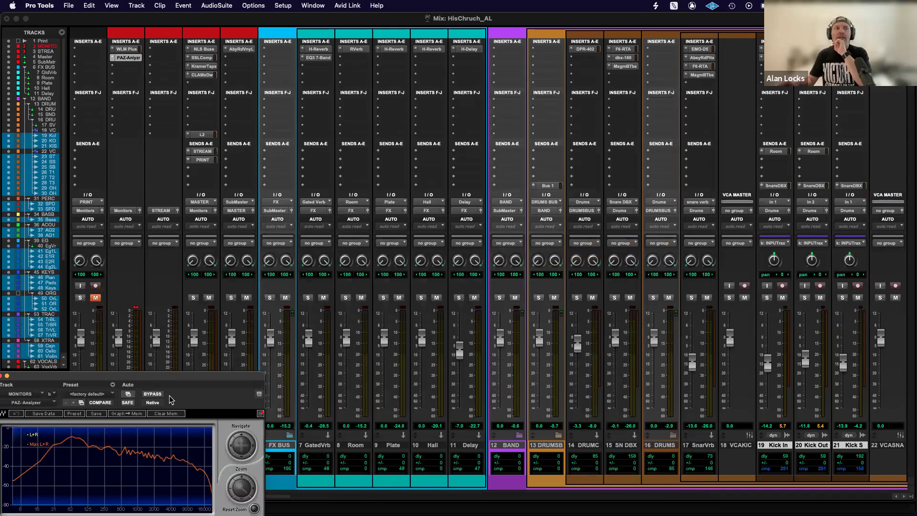
Open Waves Tune Real-Time on the first vocal channel, move its window and dismiss the Demo Mode notice.
{"action": "scroll", "coordinate": [577, 149], "scroll_direction": "right", "scroll_amount": 20}
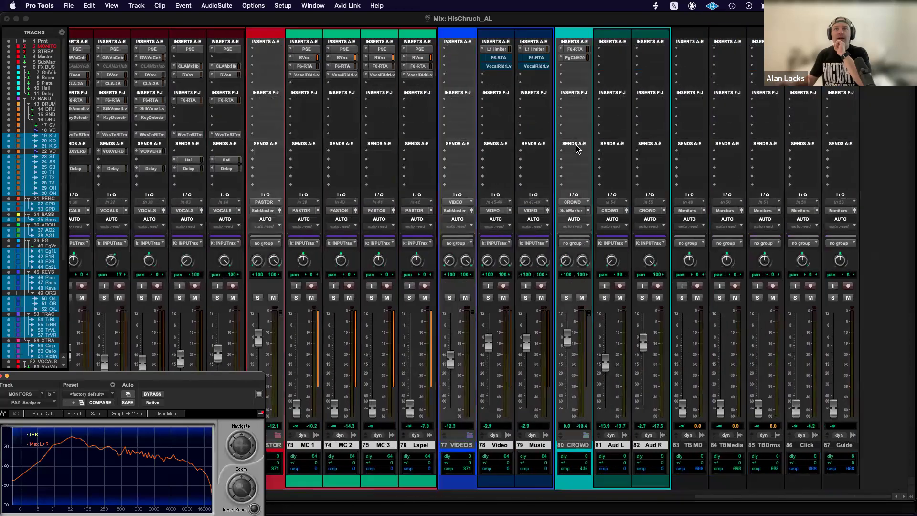
{"action": "scroll", "coordinate": [576, 149], "scroll_direction": "left", "scroll_amount": 6}
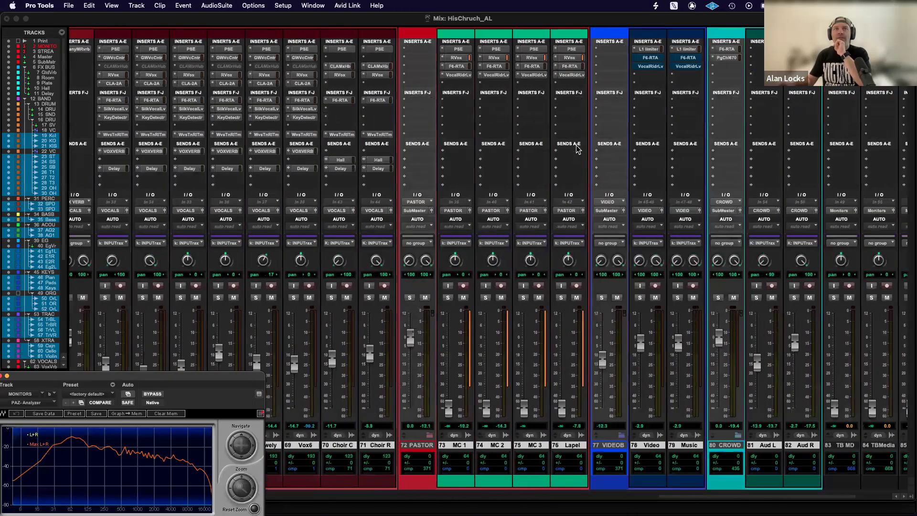
{"action": "left_click", "coordinate": [183, 135]}
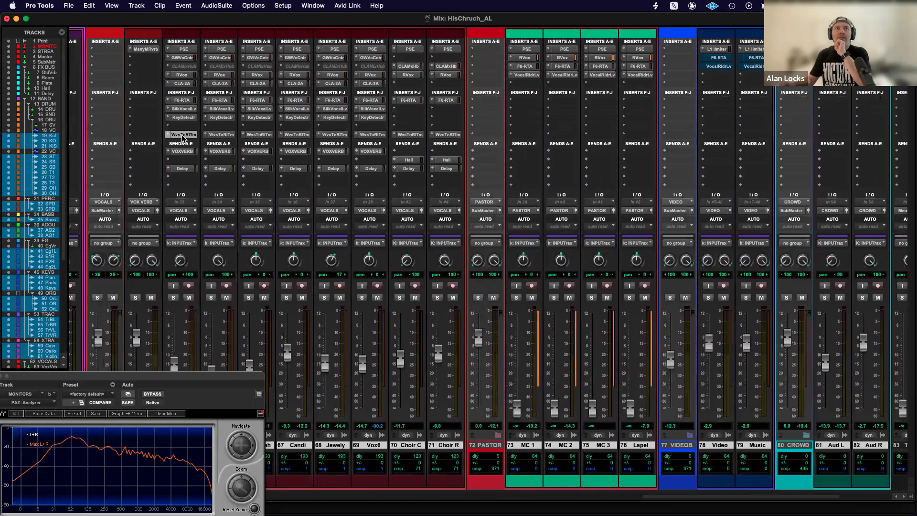
{"action": "left_click_drag", "start_coordinate": [612, 127], "coordinate": [478, 115]}
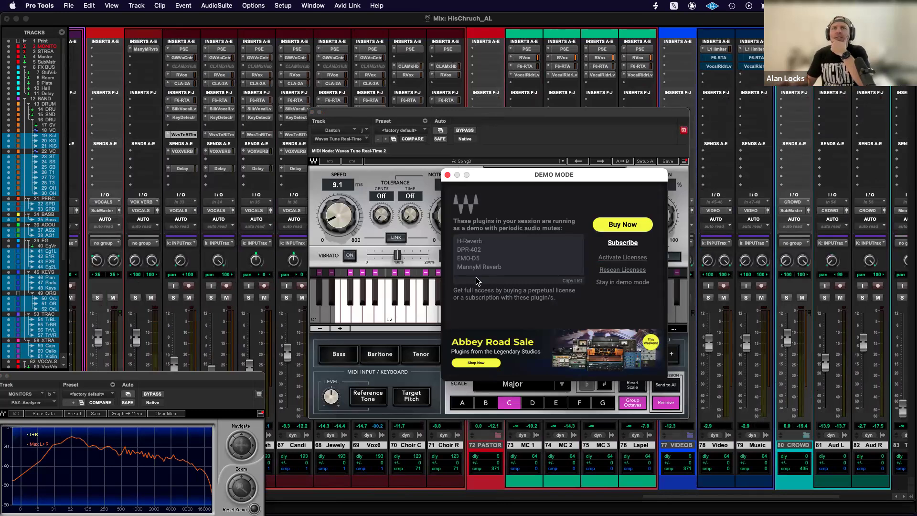
{"action": "left_click", "coordinate": [448, 175]}
Shrink the Waves Tune Real-Time window and park it in an upper corner, clear of the vocal channels.
{"action": "left_click_drag", "start_coordinate": [538, 112], "coordinate": [704, 77]}
{"action": "left_click_drag", "start_coordinate": [685, 42], "coordinate": [710, 24]}
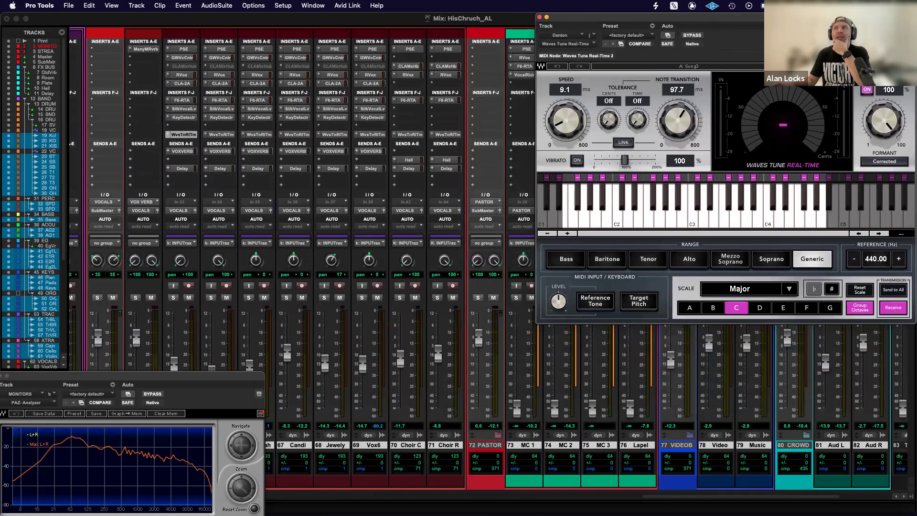
{"action": "left_click", "coordinate": [911, 66]}
{"action": "left_click", "coordinate": [803, 88]}
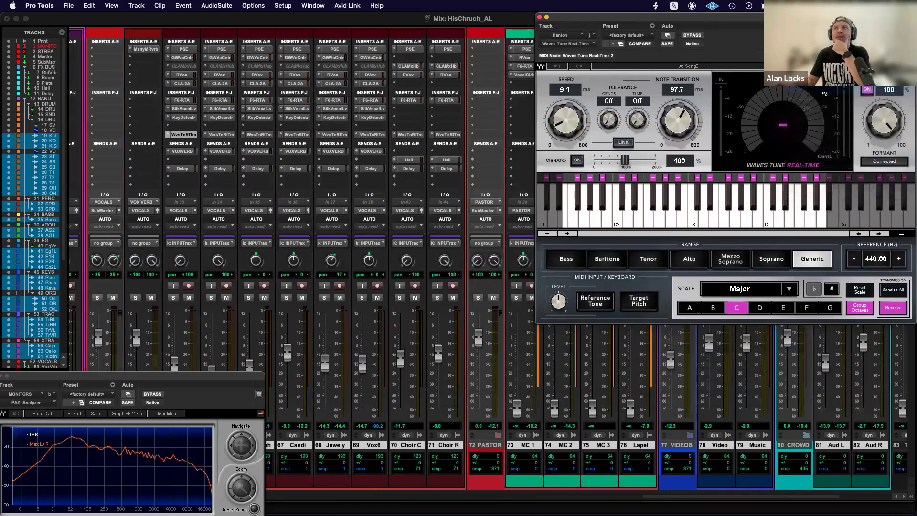
{"action": "left_click_drag", "start_coordinate": [704, 23], "coordinate": [799, 22]}
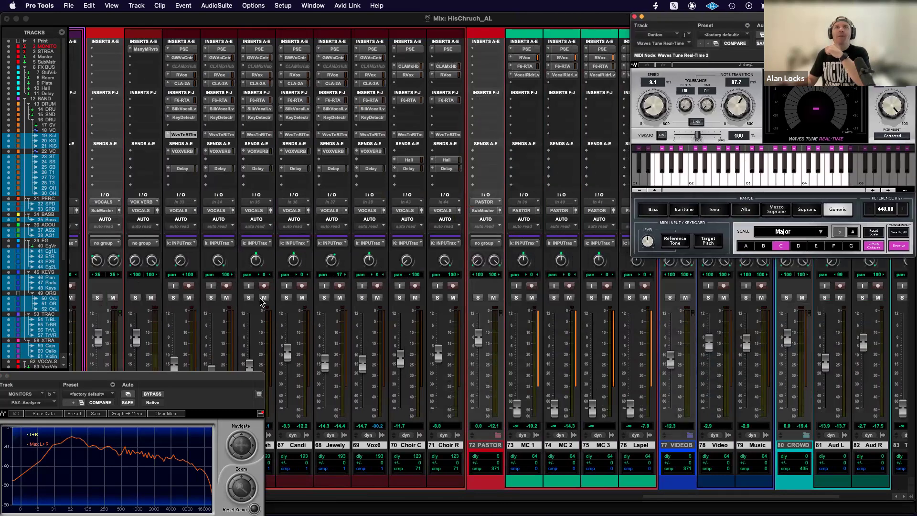
Open Choir C's F6-RTA in a separate window, move it away from Waves Tune Real-Time, and close both plug-ins.
{"action": "left_click", "coordinate": [410, 100]}
{"action": "left_click_drag", "start_coordinate": [725, 21], "coordinate": [336, 50]}
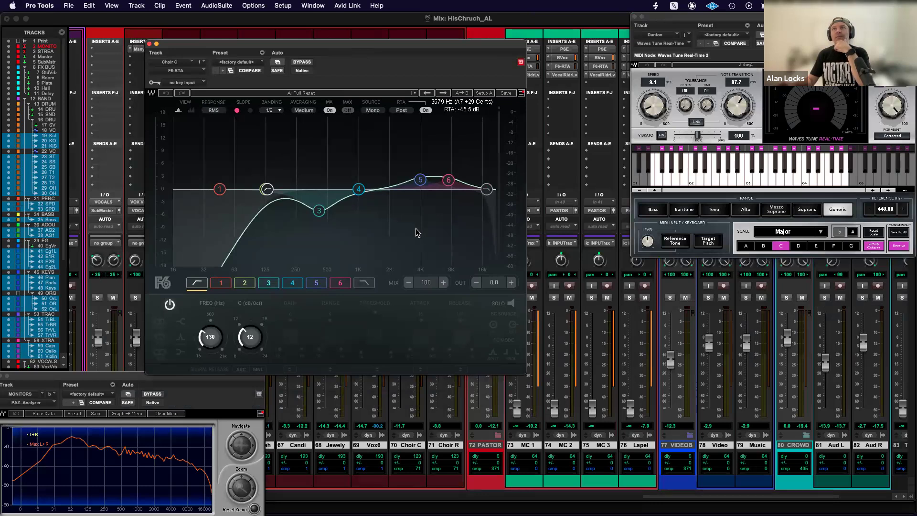
{"action": "left_click", "coordinate": [149, 44]}
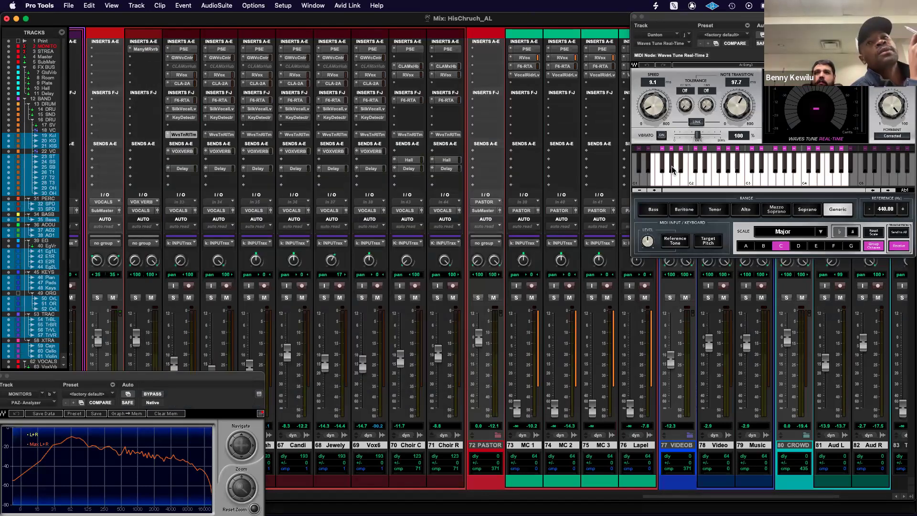
{"action": "left_click", "coordinate": [635, 16]}
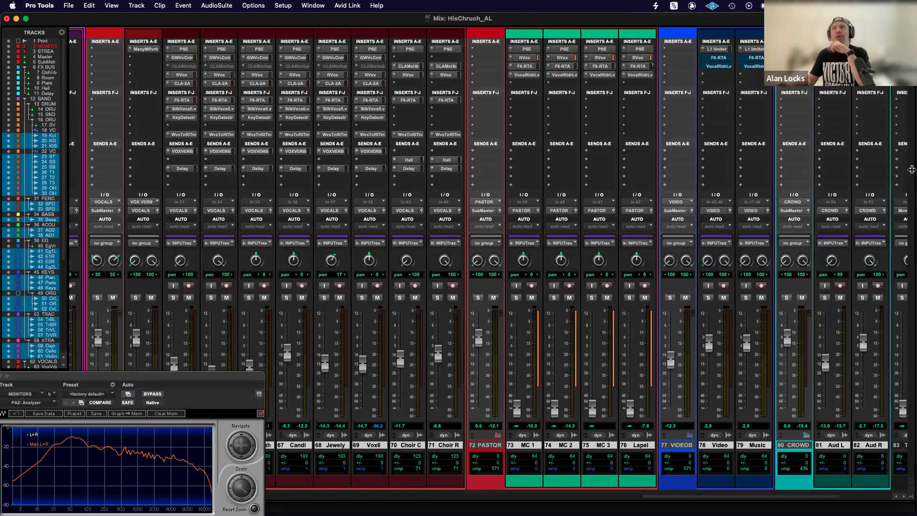
{"action": "scroll", "coordinate": [516, 280], "scroll_direction": "left", "scroll_amount": 15}
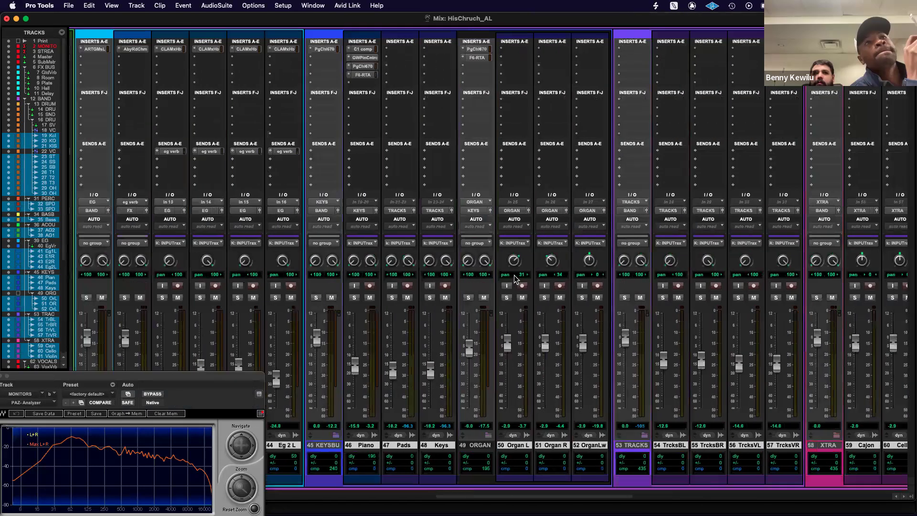
{"action": "scroll", "coordinate": [516, 280], "scroll_direction": "right", "scroll_amount": 8}
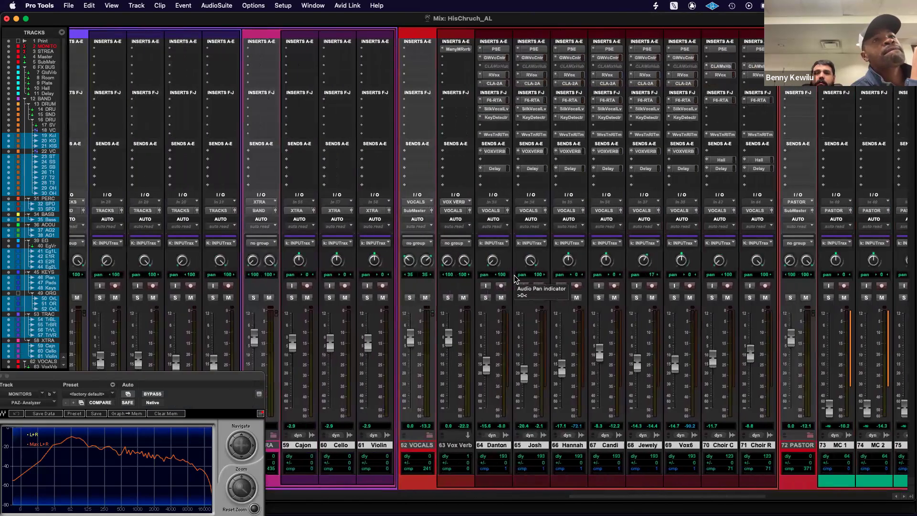
{"action": "scroll", "coordinate": [463, 220], "scroll_direction": "left", "scroll_amount": 5}
{"action": "scroll", "coordinate": [319, 105], "scroll_direction": "left", "scroll_amount": 15}
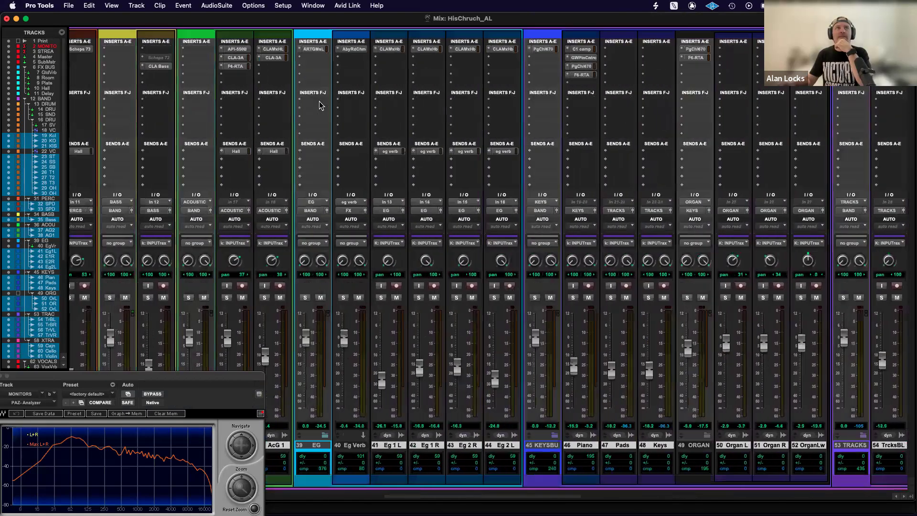
Move the PAZ-Analyzer window clear of the groups list and close it.
{"action": "scroll", "coordinate": [320, 105], "scroll_direction": "right", "scroll_amount": 12}
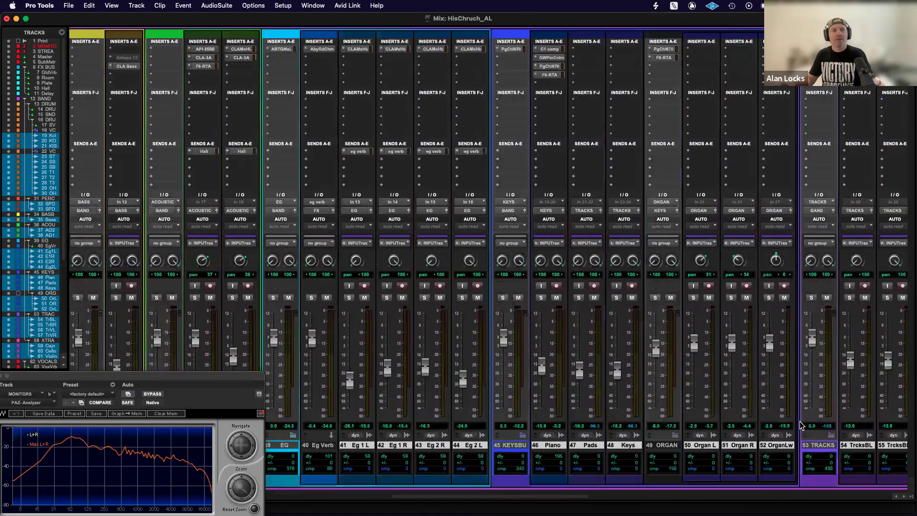
{"action": "left_click_drag", "start_coordinate": [41, 378], "coordinate": [69, 379]}
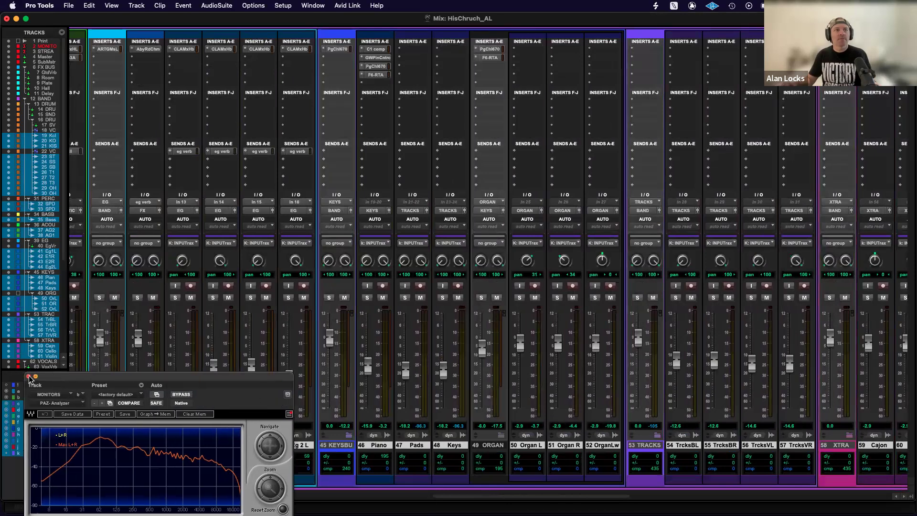
{"action": "left_click", "coordinate": [30, 377]}
Deactivate the INPUT Trax group, select the first vocal track, and toggle the group on and off again.
{"action": "scroll", "coordinate": [657, 401], "scroll_direction": "right", "scroll_amount": 6}
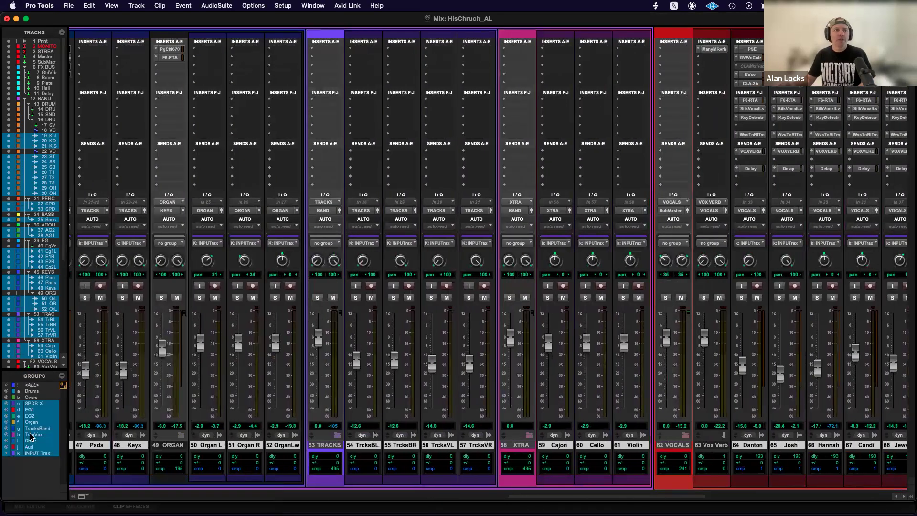
{"action": "left_click", "coordinate": [33, 453]}
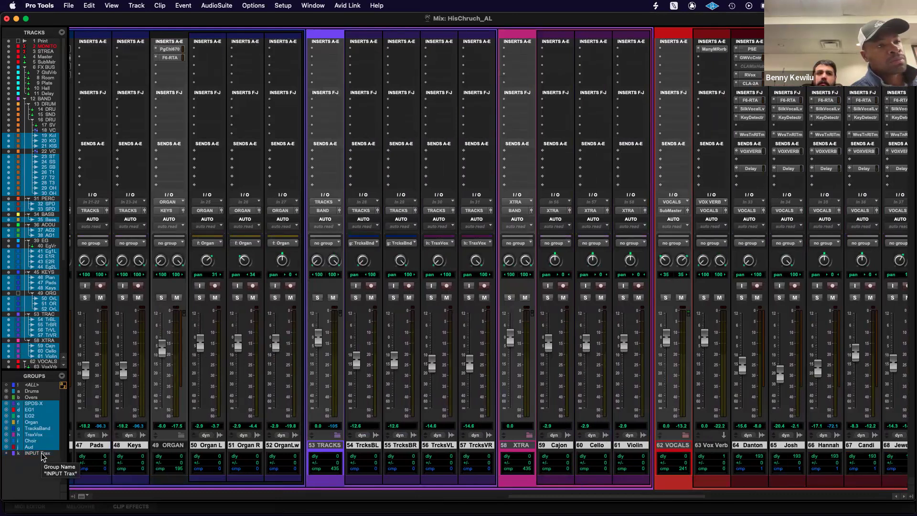
{"action": "scroll", "coordinate": [445, 449], "scroll_direction": "right", "scroll_amount": 5}
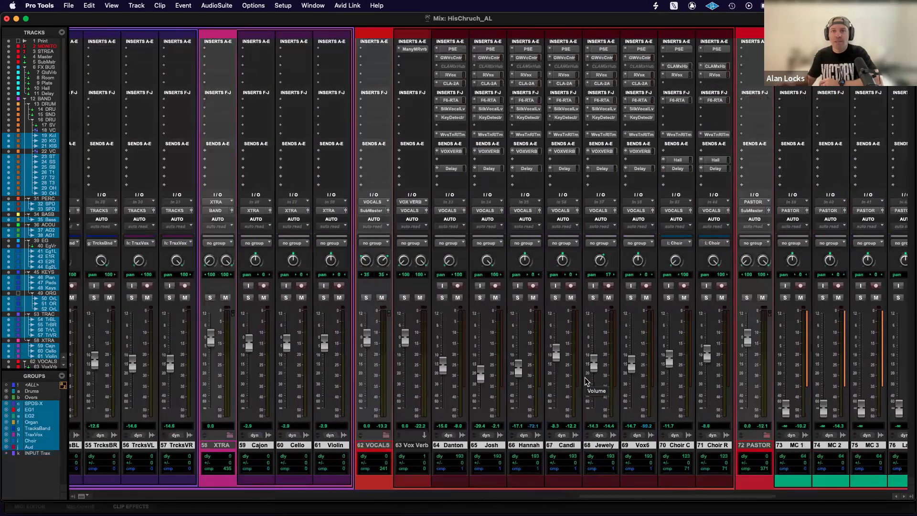
{"action": "left_click", "coordinate": [449, 444]}
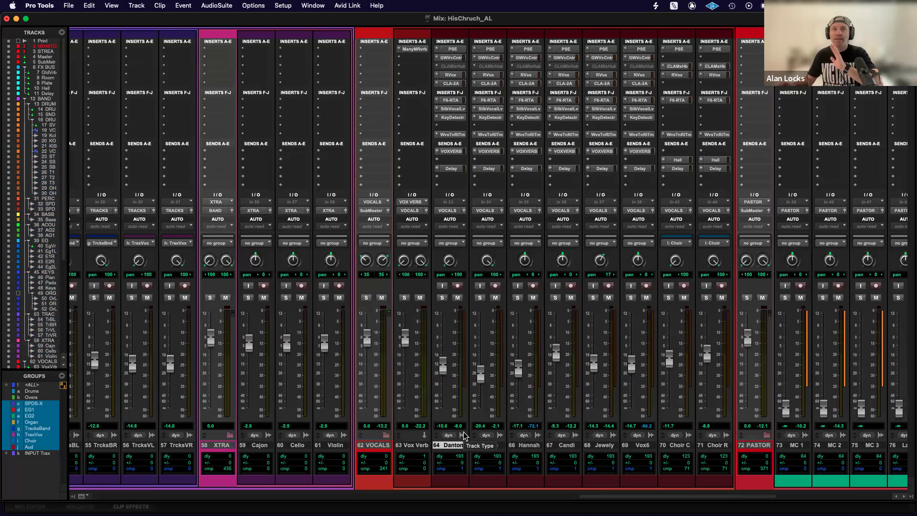
{"action": "key", "text": "k"}
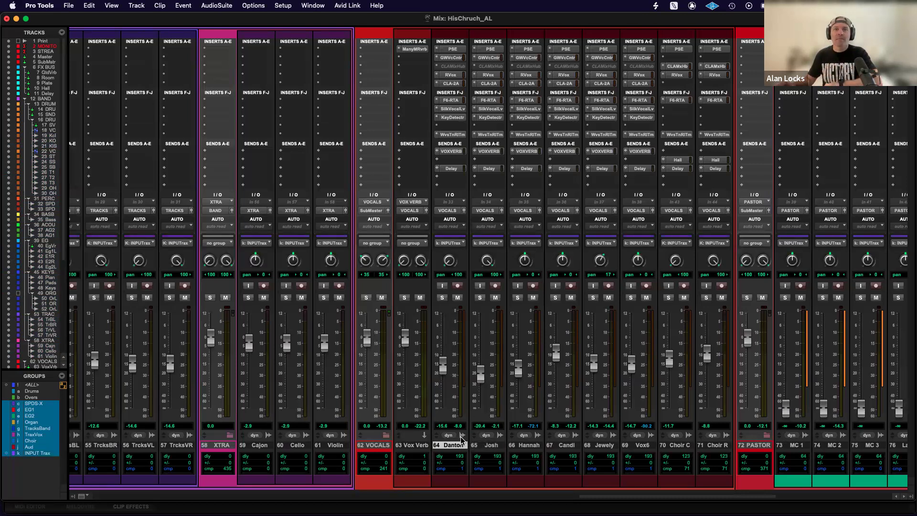
{"action": "left_click", "coordinate": [39, 454]}
Open Abbey Road Vinyl Light on the SubMaster track, untarget its window and park it over the drum tracks' inserts.
{"action": "scroll", "coordinate": [322, 198], "scroll_direction": "left", "scroll_amount": 10}
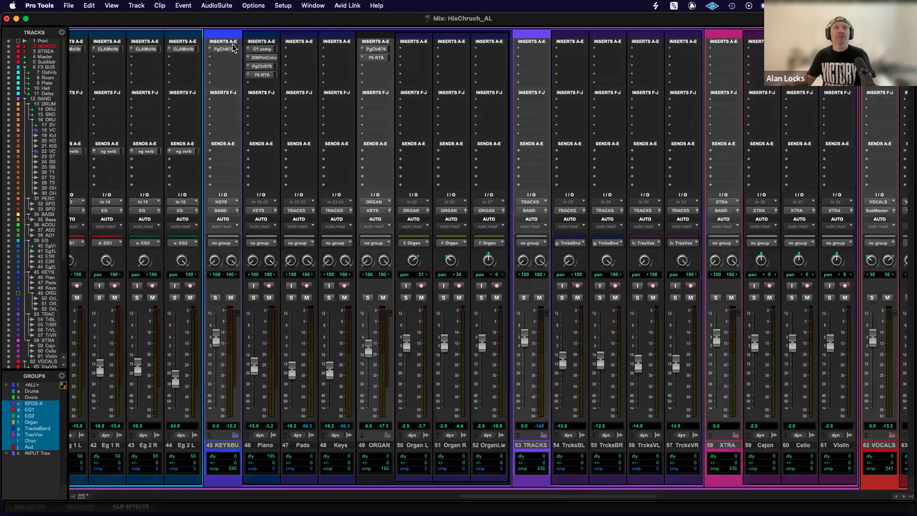
{"action": "scroll", "coordinate": [233, 46], "scroll_direction": "left", "scroll_amount": 10}
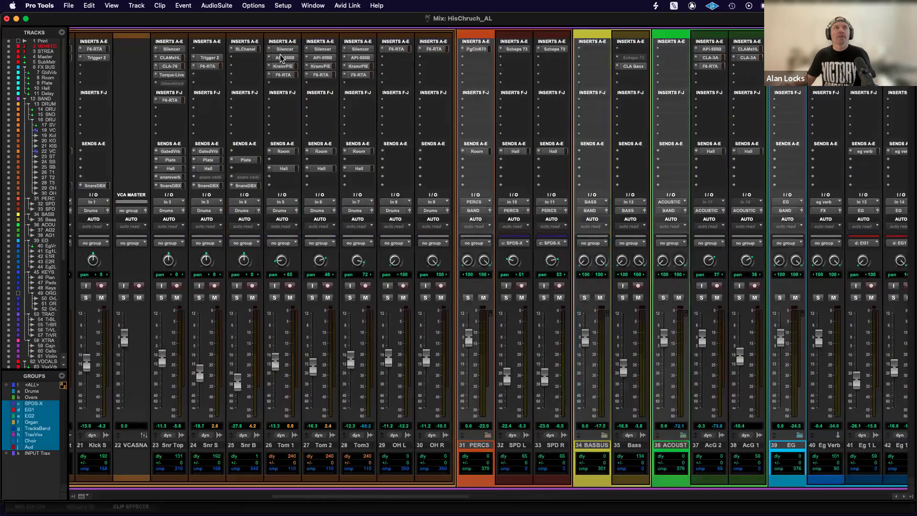
{"action": "scroll", "coordinate": [281, 57], "scroll_direction": "left", "scroll_amount": 10}
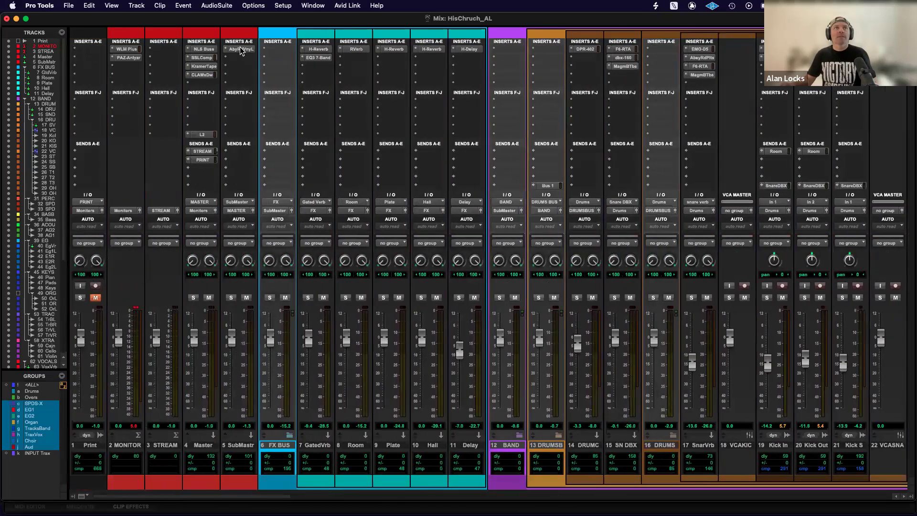
{"action": "left_click", "coordinate": [240, 49]}
{"action": "left_click_drag", "start_coordinate": [473, 67], "coordinate": [712, 67]}
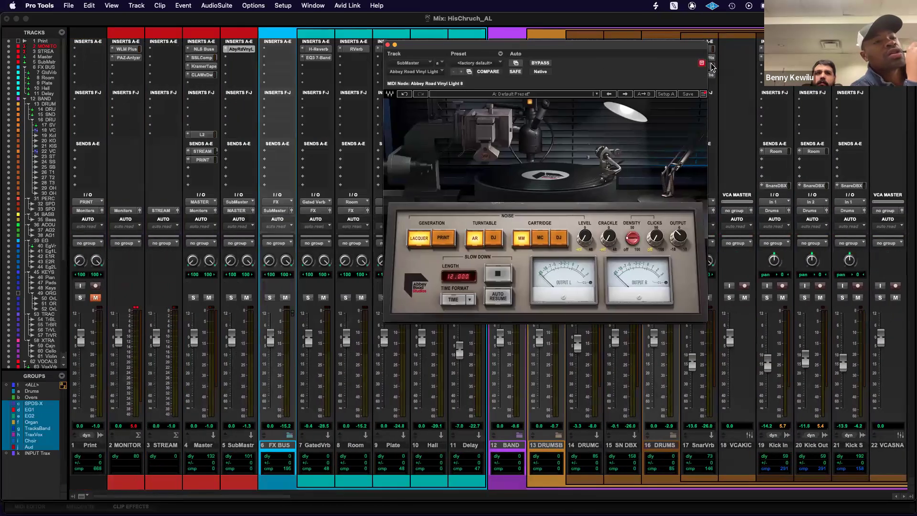
{"action": "left_click_drag", "start_coordinate": [604, 44], "coordinate": [657, 33]}
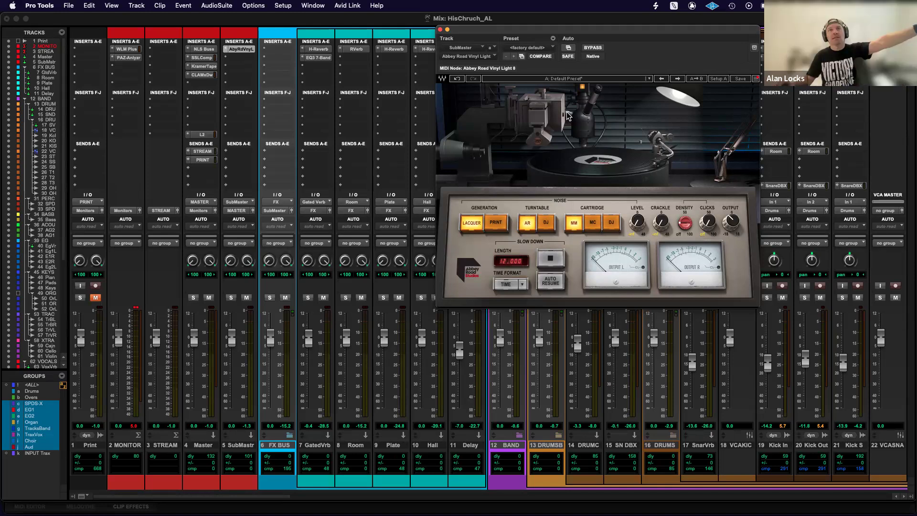
Look over the talkback, Click and Guide tracks at the far end of the mixer.
{"action": "scroll", "coordinate": [832, 351], "scroll_direction": "right", "scroll_amount": 15}
{"action": "scroll", "coordinate": [829, 353], "scroll_direction": "right", "scroll_amount": 8}
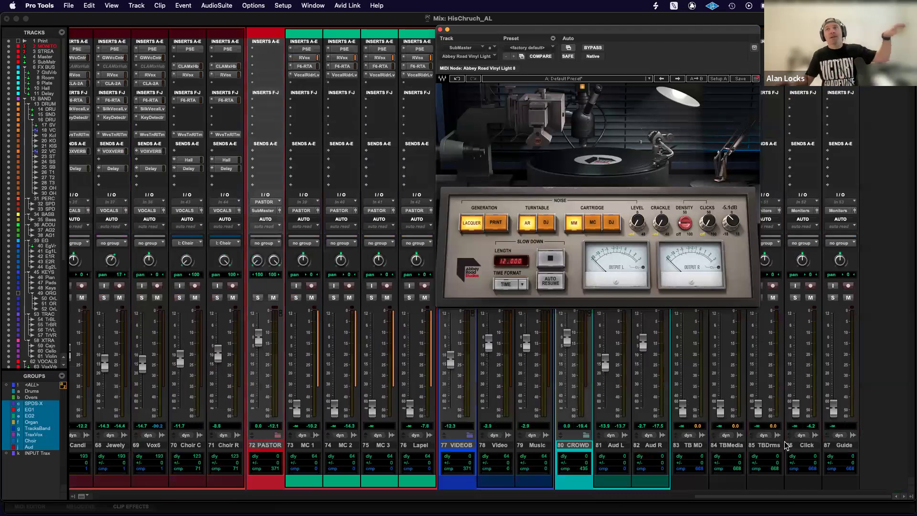
{"action": "left_click_drag", "start_coordinate": [683, 407], "coordinate": [692, 433]}
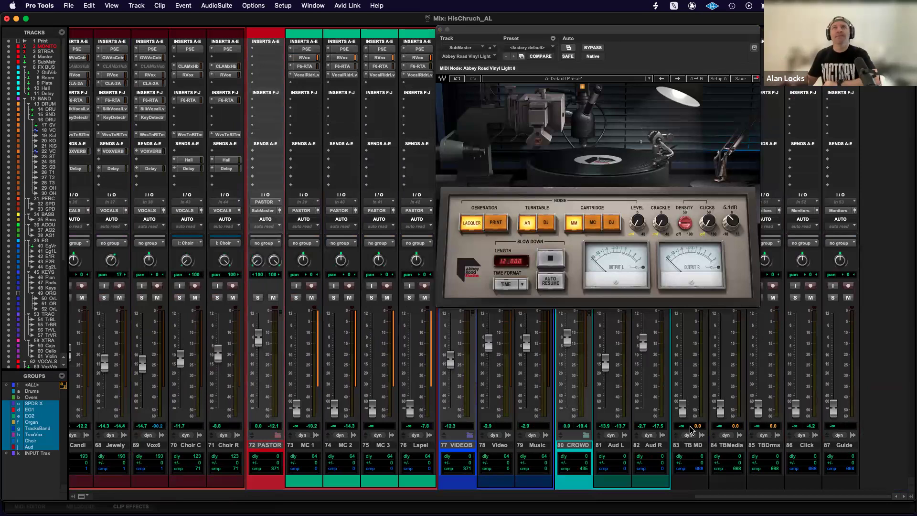
{"action": "scroll", "coordinate": [270, 98], "scroll_direction": "left", "scroll_amount": 15}
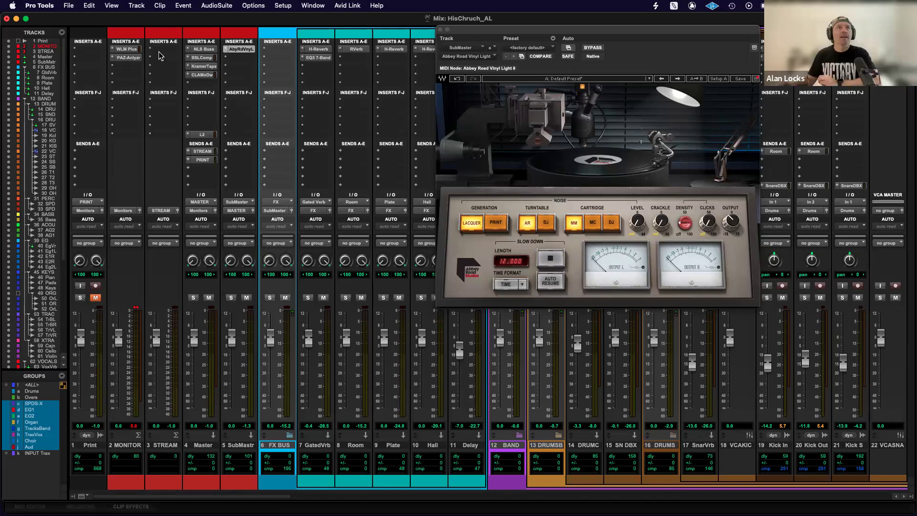
Open NLS Buss on the Master track, move its window clear of Abbey Road Vinyl, and return focus to the mixer.
{"action": "left_click", "coordinate": [201, 50]}
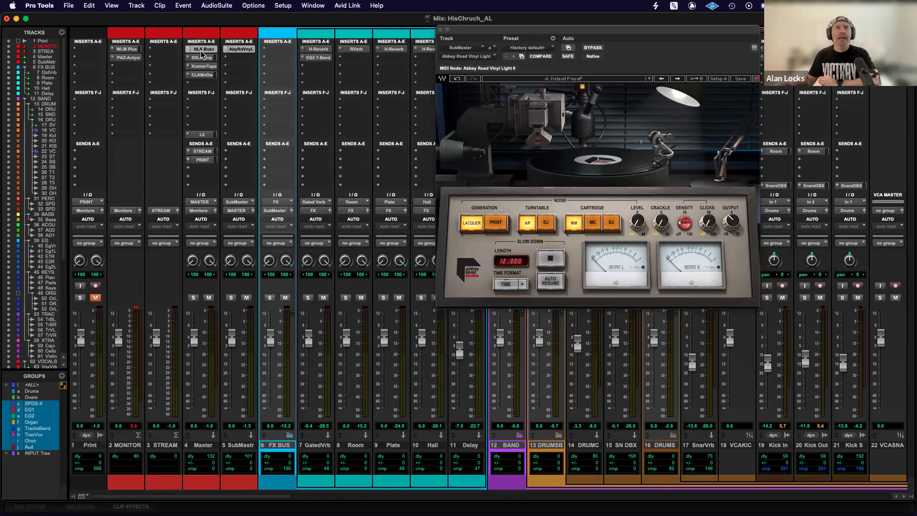
{"action": "left_click_drag", "start_coordinate": [472, 47], "coordinate": [171, 92]}
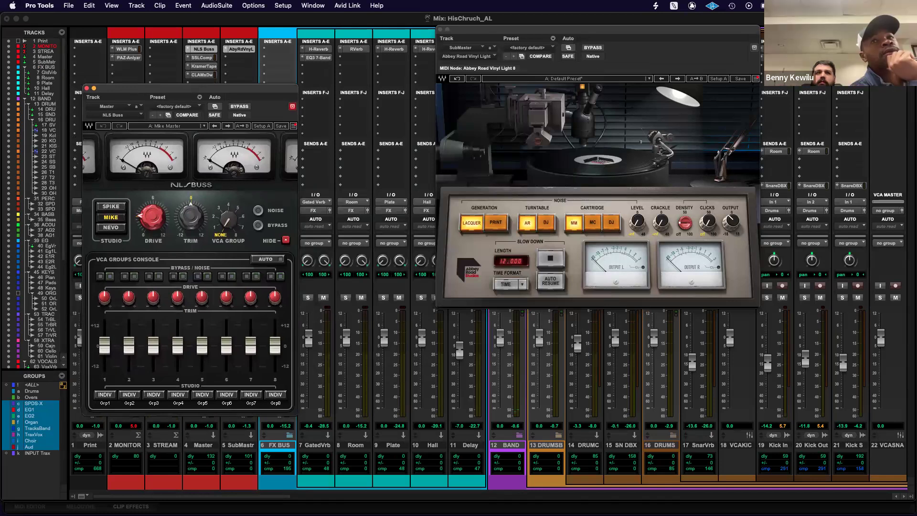
{"action": "left_click", "coordinate": [415, 299]}
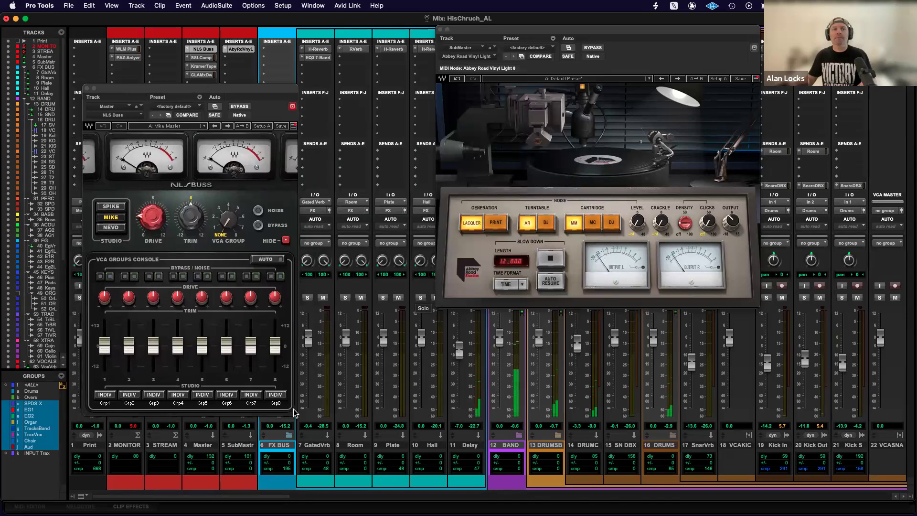
Activate the INPUT Trax group, raise its faders together from Kick Out, and adjust Abbey Road Vinyl's output during playback.
{"action": "left_click", "coordinate": [31, 454]}
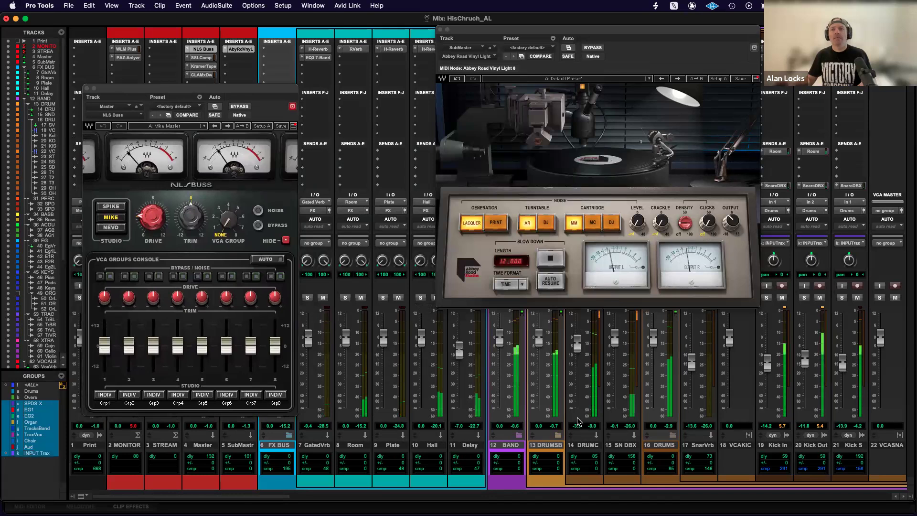
{"action": "left_click_drag", "start_coordinate": [806, 361], "coordinate": [806, 357]}
{"action": "left_click_drag", "start_coordinate": [806, 356], "coordinate": [807, 354]}
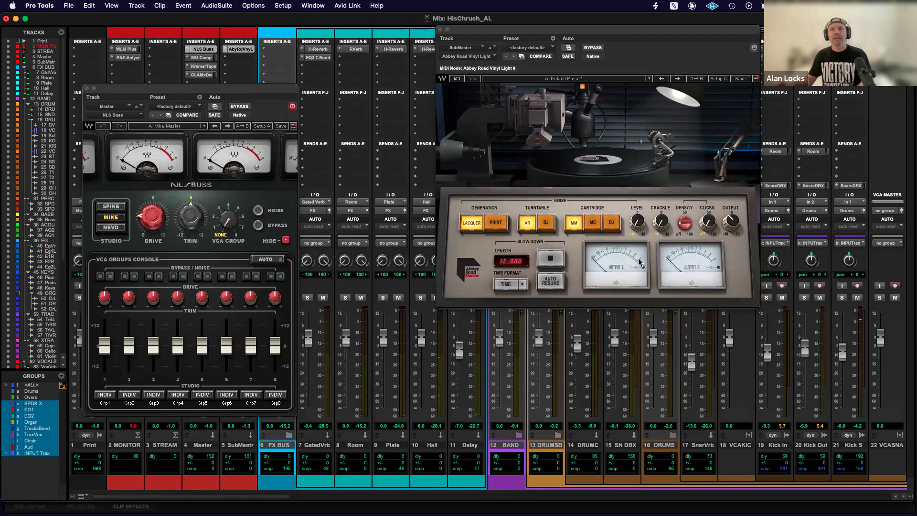
{"action": "left_click", "coordinate": [733, 225], "text": "alt"}
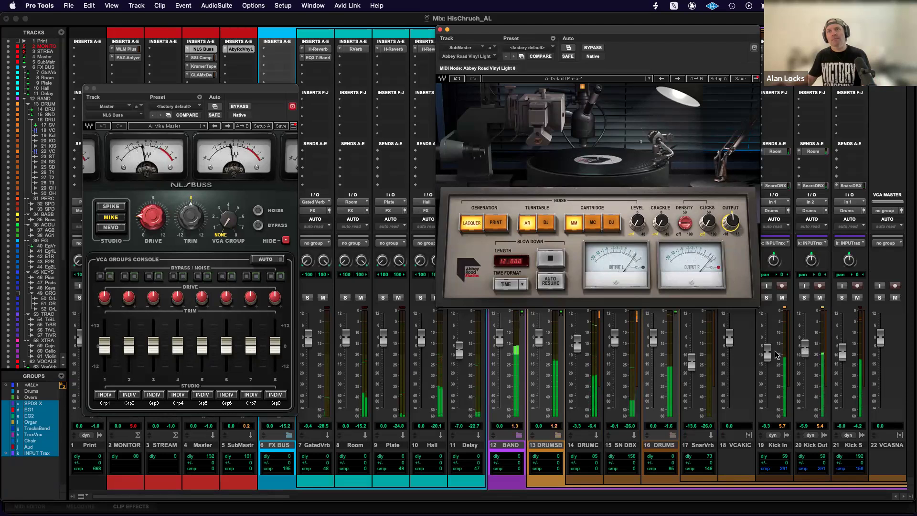
{"action": "key", "text": "space"}
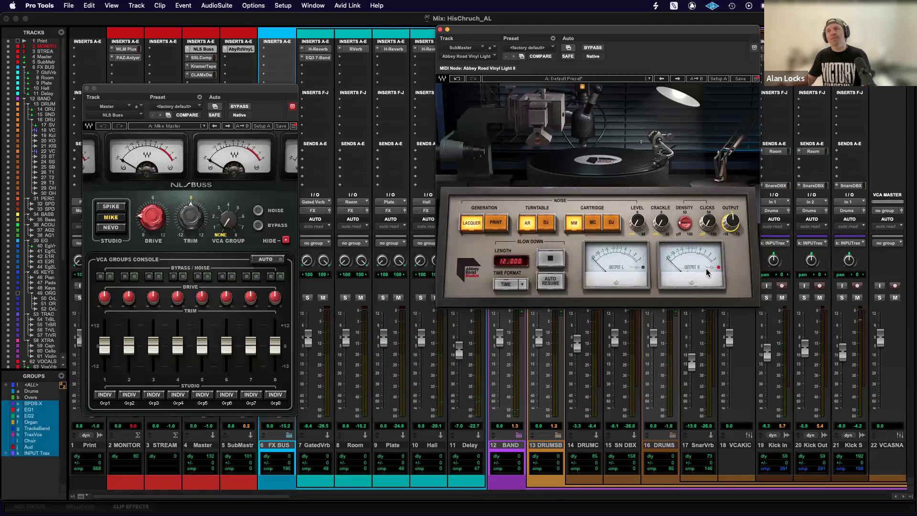
Lower the grouped input faders until Kick In sits at -15.6 dB, trimming Abbey Road Vinyl's output in between.
{"action": "left_click_drag", "start_coordinate": [767, 357], "coordinate": [767, 366]}
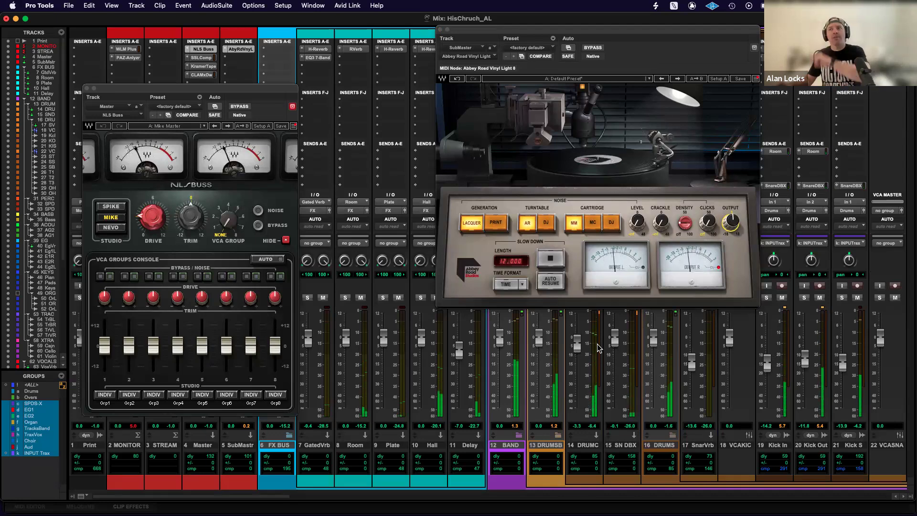
{"action": "left_click_drag", "start_coordinate": [766, 363], "coordinate": [765, 364]}
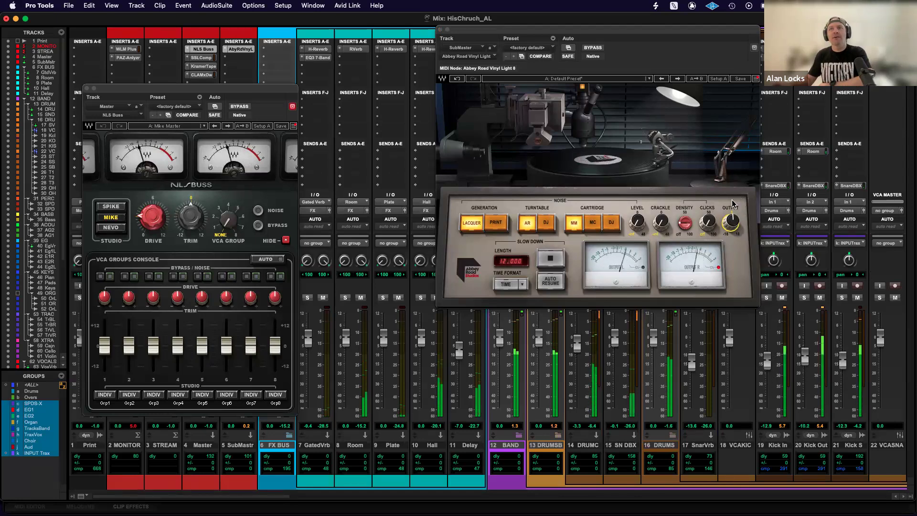
{"action": "left_click_drag", "start_coordinate": [731, 223], "coordinate": [731, 240]}
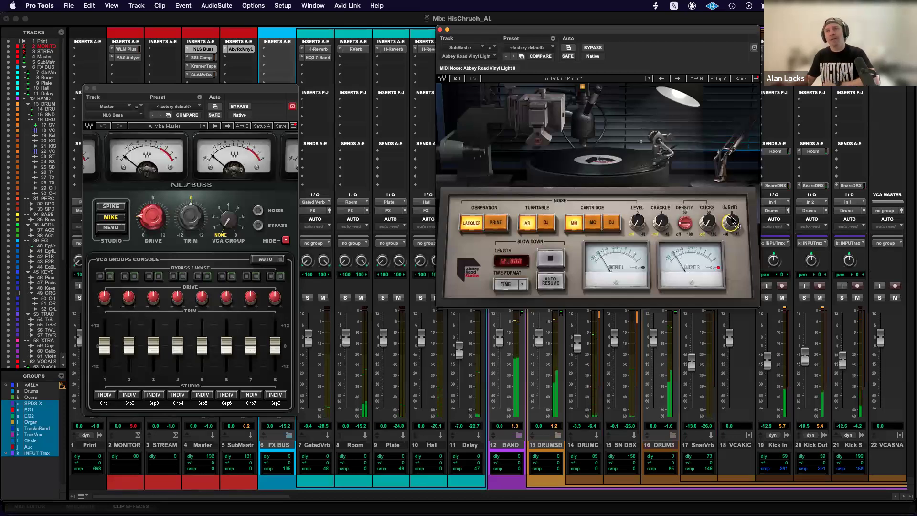
{"action": "left_click_drag", "start_coordinate": [768, 362], "coordinate": [768, 369]}
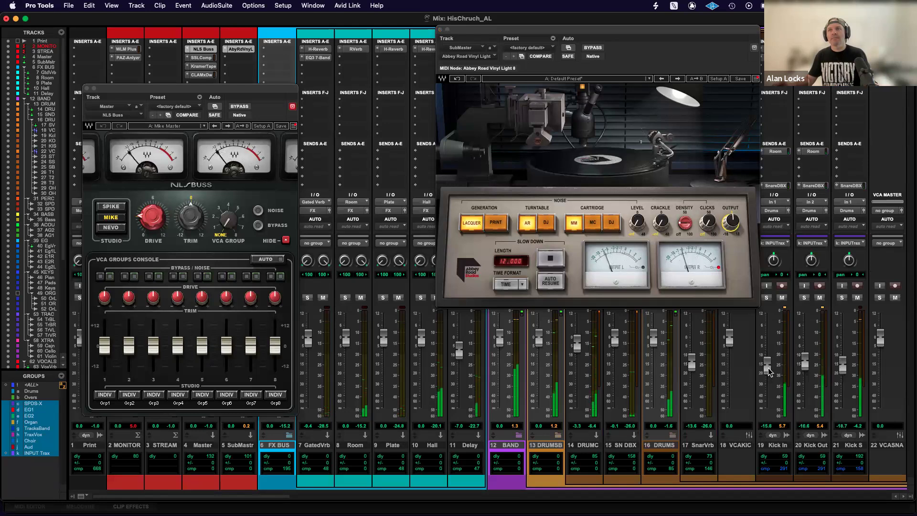
Clear the clip light on Abbey Road Vinyl's output meter and readjust its output knob.
{"action": "left_click", "coordinate": [705, 266]}
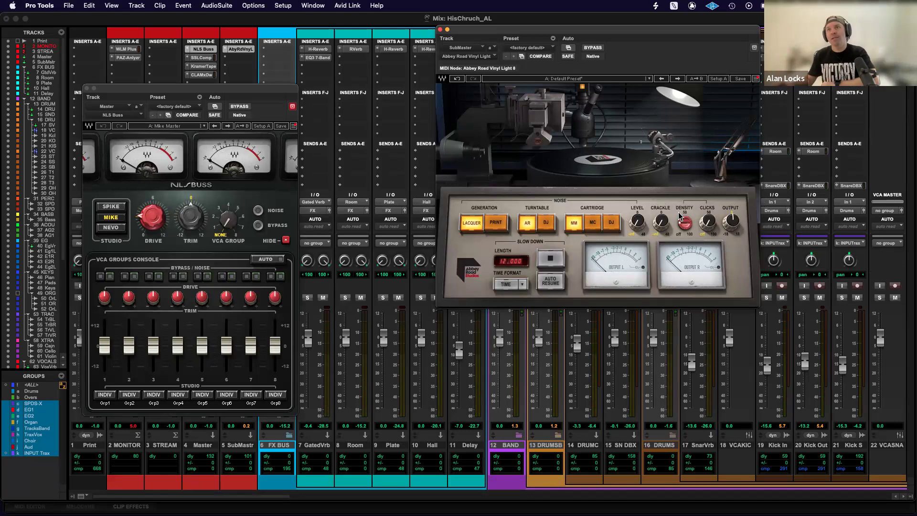
{"action": "left_click_drag", "start_coordinate": [734, 220], "coordinate": [735, 228]}
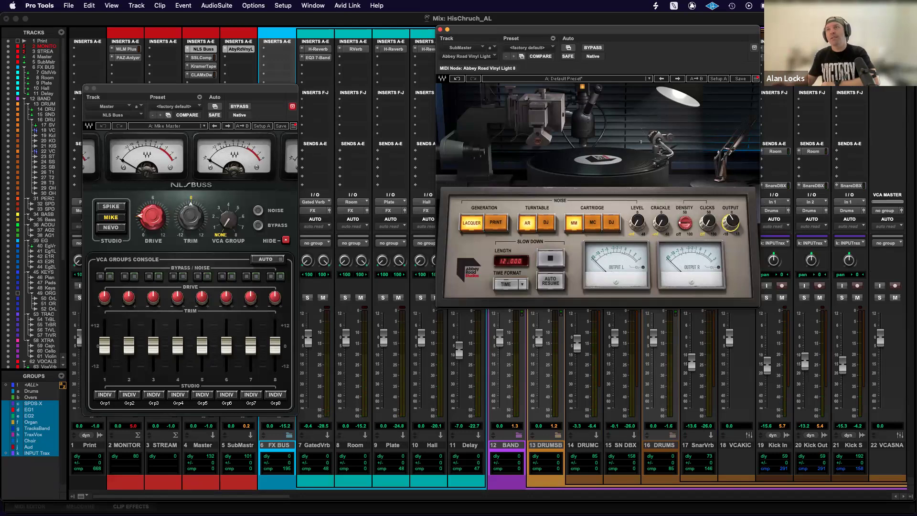
{"action": "left_click", "coordinate": [731, 224], "text": "alt"}
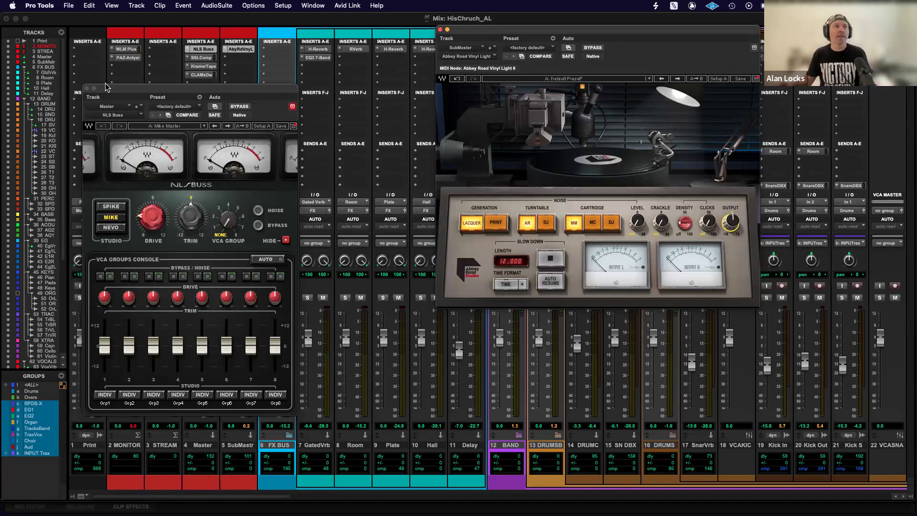
Close the NLS Buss and Abbey Road Vinyl plug-in windows.
{"action": "left_click", "coordinate": [87, 89]}
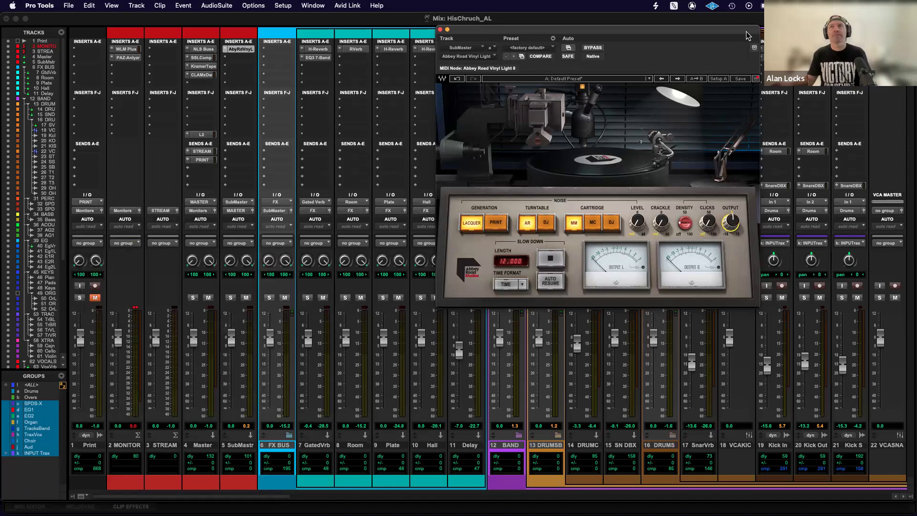
{"action": "left_click_drag", "start_coordinate": [748, 35], "coordinate": [745, 67]}
{"action": "left_click", "coordinate": [436, 63]}
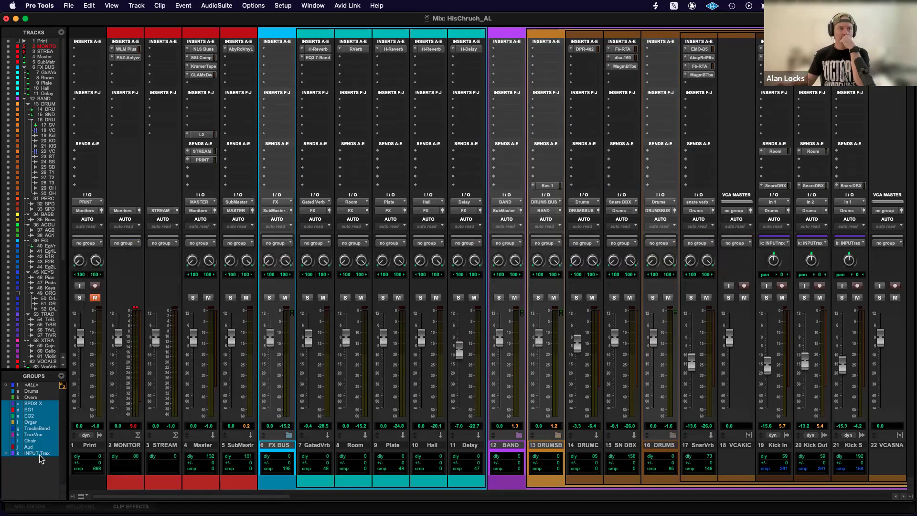
Select all vocal tracks from the first singer through Choir R and create a Mix/Edit group named Vox Tune.
{"action": "scroll", "coordinate": [504, 386], "scroll_direction": "right", "scroll_amount": 20}
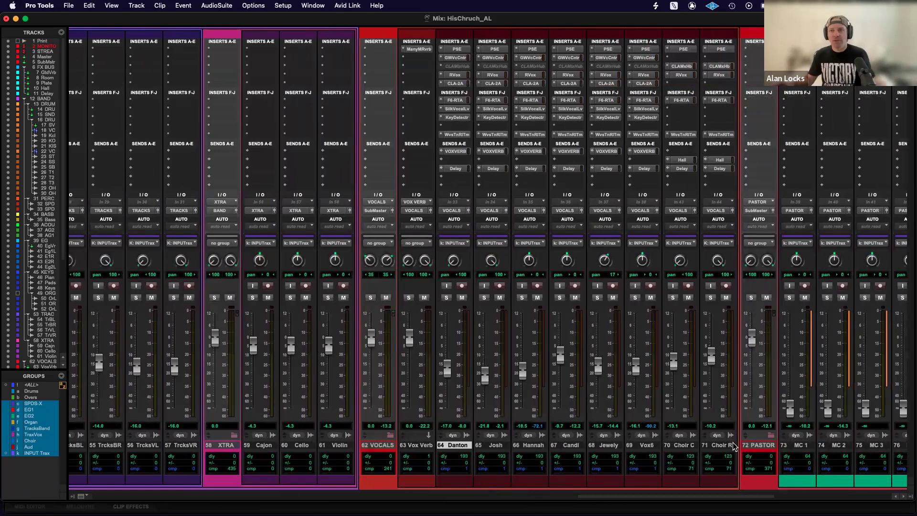
{"action": "left_click", "coordinate": [711, 446], "text": "shift"}
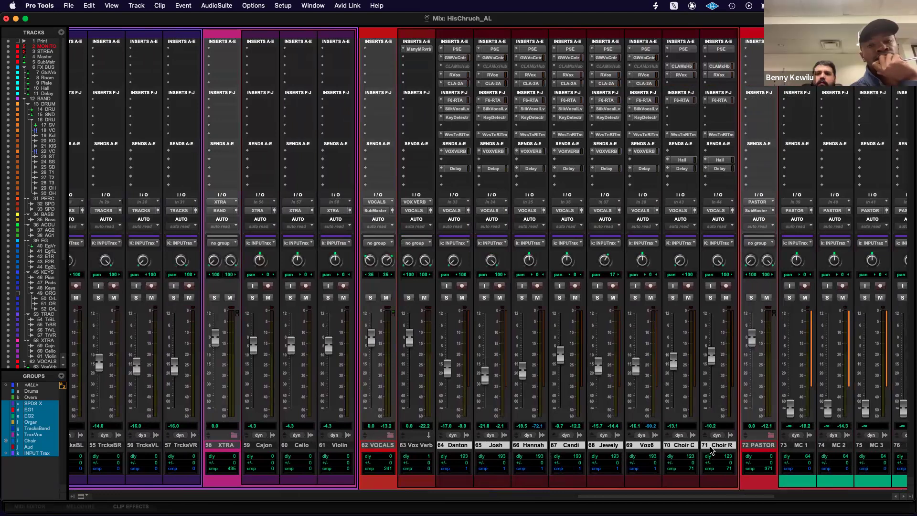
{"action": "key", "text": "super+g"}
{"action": "type", "text": "V"}
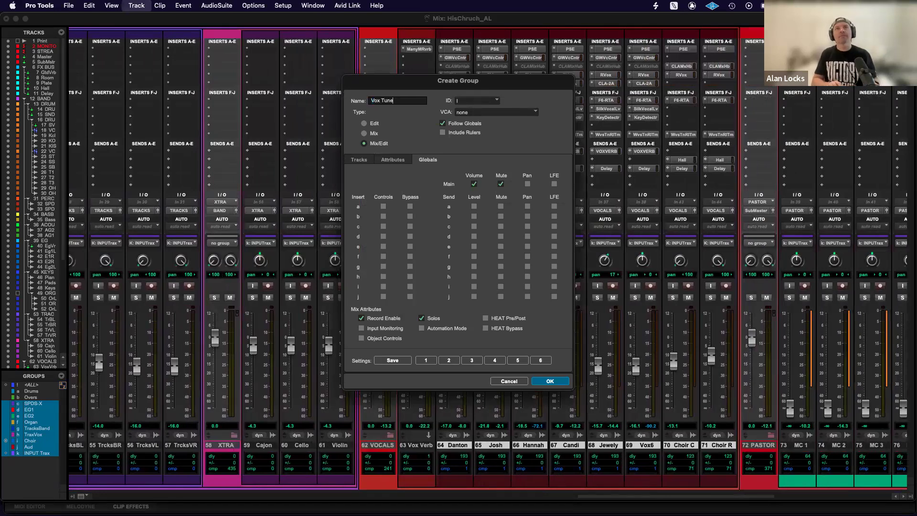
{"action": "type", "text": "ox Tune"}
{"action": "key", "text": "Return"}
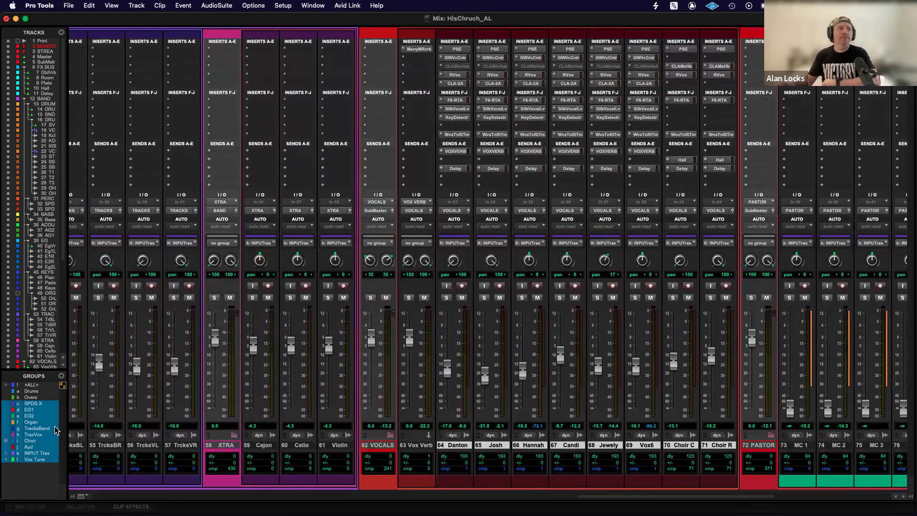
Modify the Vox Tune group to stop following globals, make it a Mix group, and show its own attributes.
{"action": "right_click", "coordinate": [36, 463]}
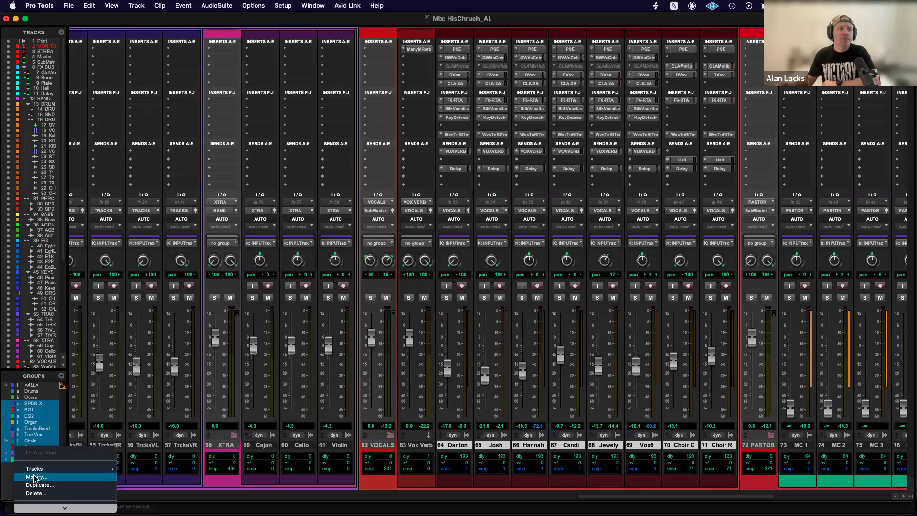
{"action": "left_click", "coordinate": [38, 475]}
{"action": "left_click", "coordinate": [443, 124]}
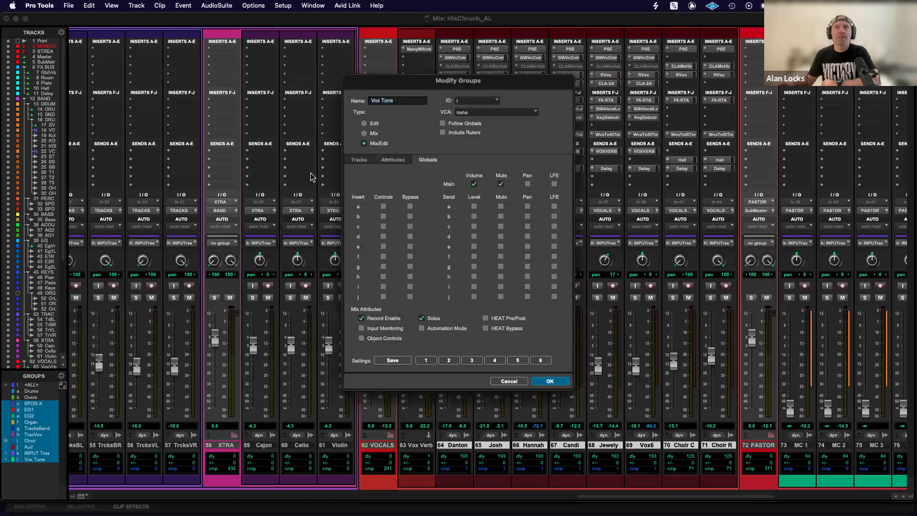
{"action": "left_click", "coordinate": [364, 134]}
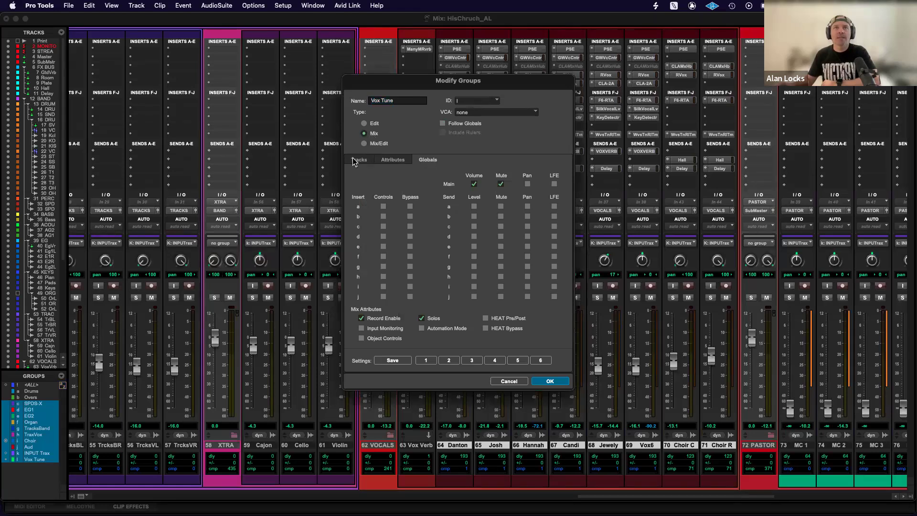
{"action": "left_click", "coordinate": [387, 161]}
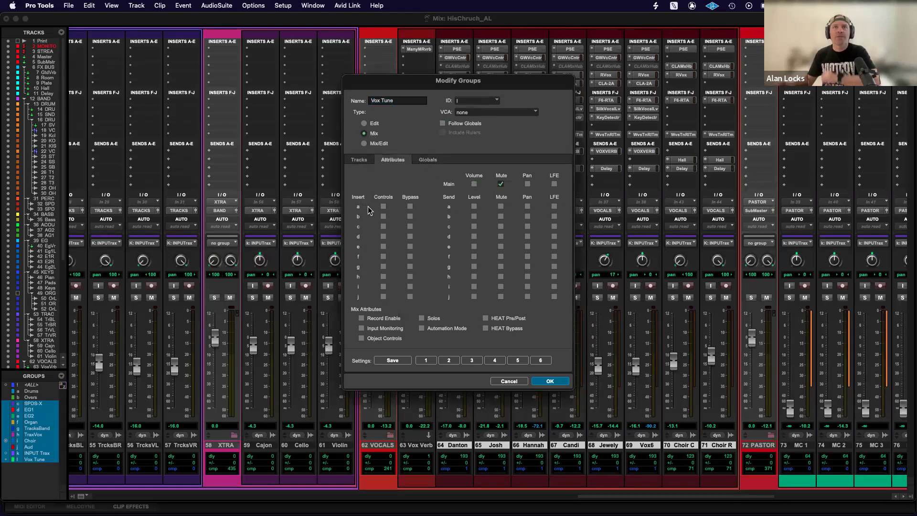
{"action": "left_click", "coordinate": [384, 207]}
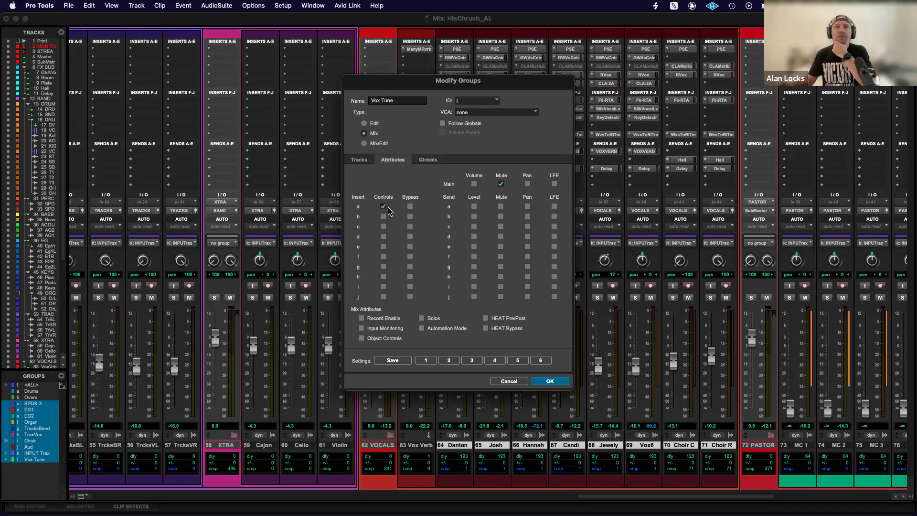
{"action": "left_click", "coordinate": [409, 208]}
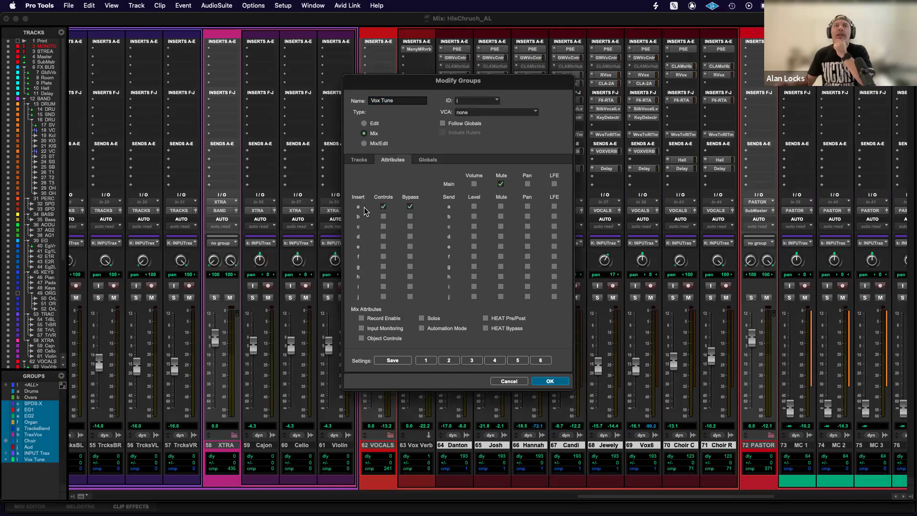
{"action": "left_click", "coordinate": [384, 207]}
Link the controls and bypass of insert j in the Vox Tune group, unlink main mute, and apply the changes.
{"action": "left_click_drag", "start_coordinate": [504, 81], "coordinate": [606, 204]}
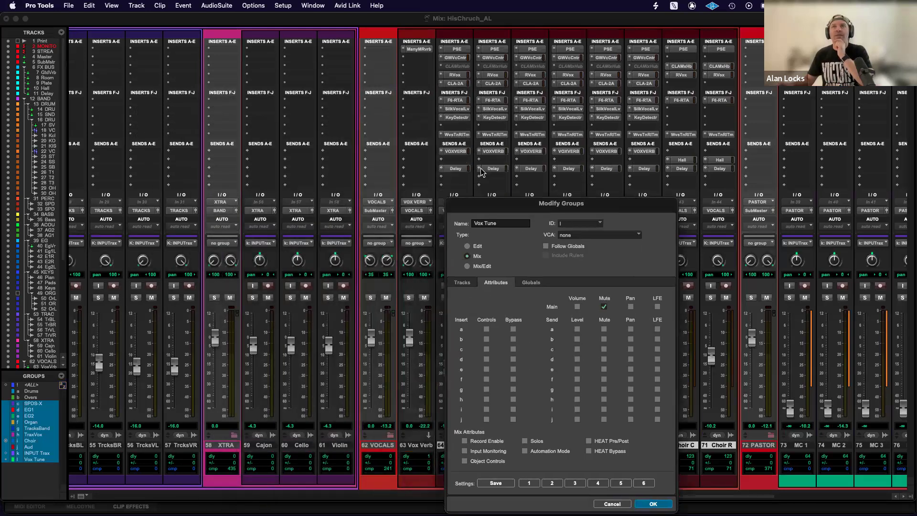
{"action": "left_click_drag", "start_coordinate": [501, 204], "coordinate": [230, 56]}
{"action": "left_click", "coordinate": [216, 271]}
{"action": "left_click", "coordinate": [242, 271]}
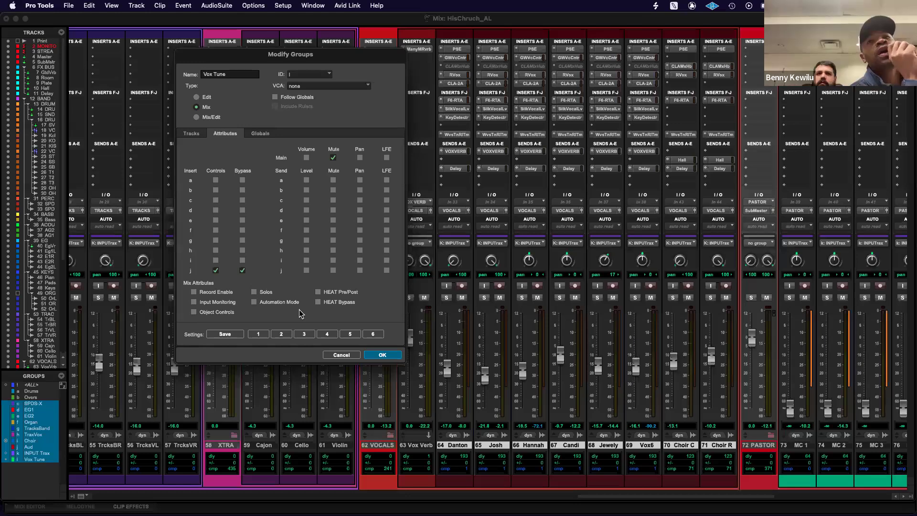
{"action": "left_click", "coordinate": [333, 158]}
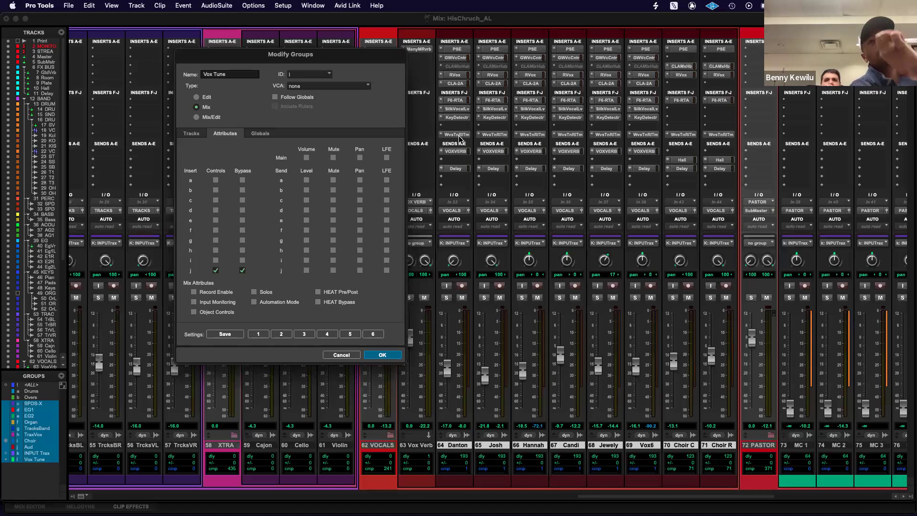
{"action": "left_click", "coordinate": [383, 355]}
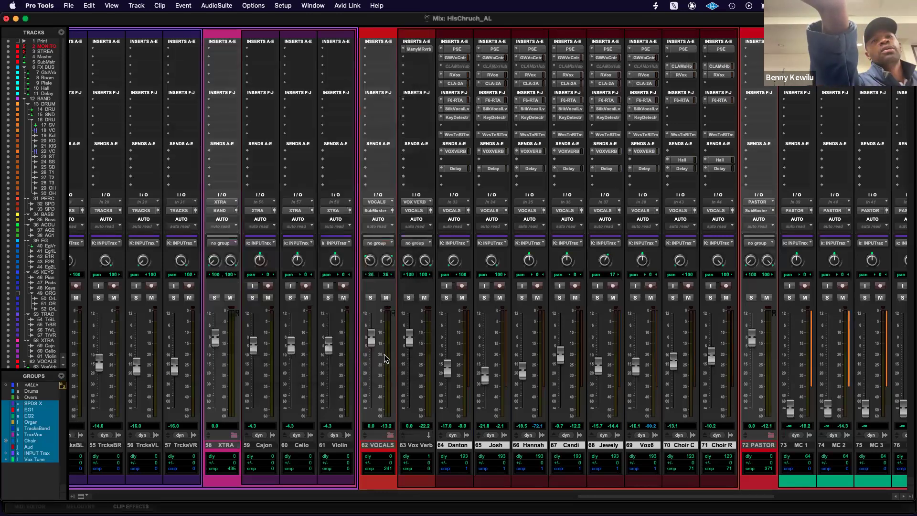
Suspend the Vox Tune group and place the Waves Tune Real-Time windows of the first two vocal tracks side by side.
{"action": "left_click", "coordinate": [457, 135]}
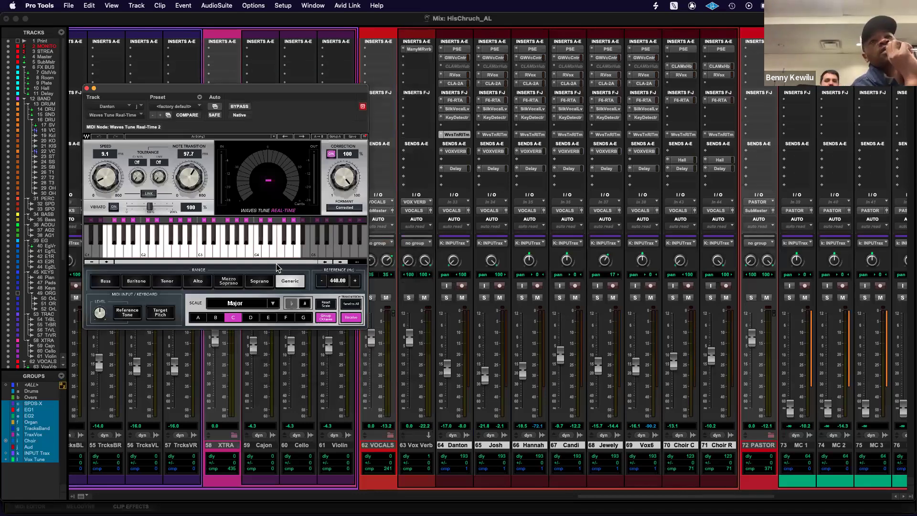
{"action": "left_click", "coordinate": [40, 460]}
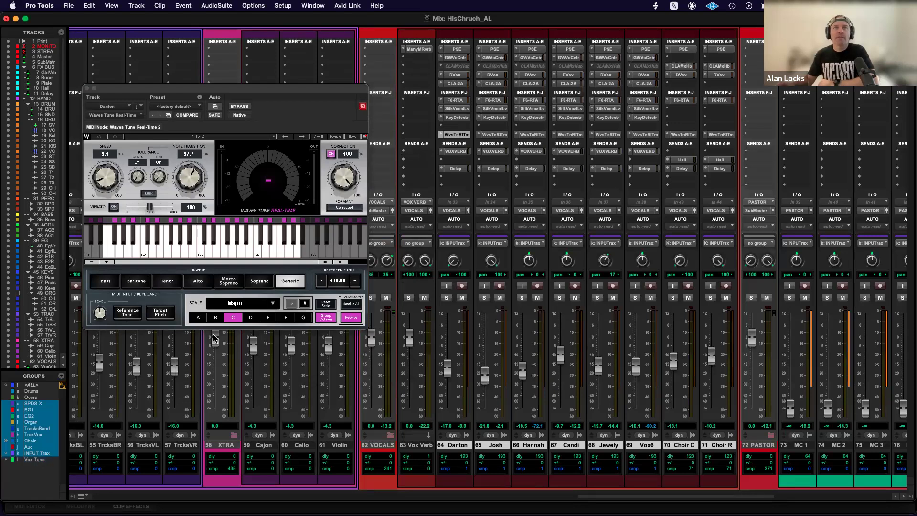
{"action": "left_click", "coordinate": [361, 107]}
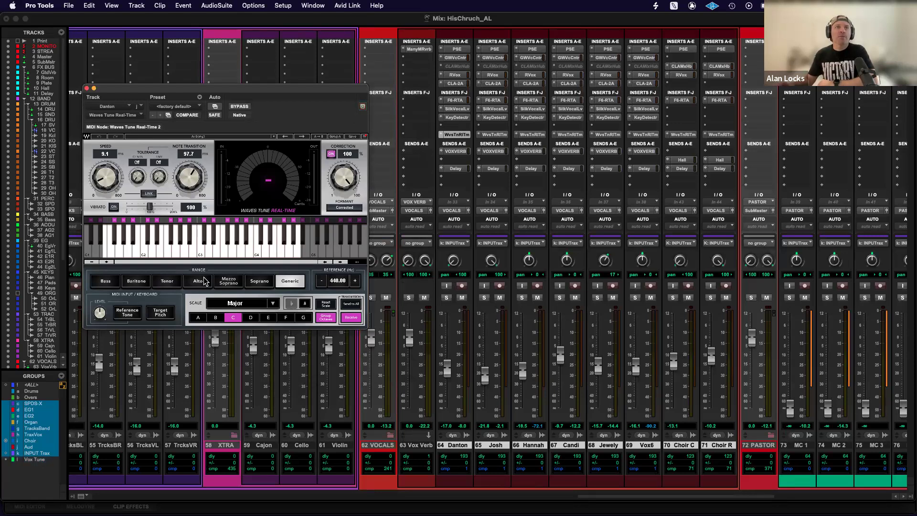
{"action": "left_click", "coordinate": [494, 136]}
{"action": "left_click_drag", "start_coordinate": [339, 94], "coordinate": [593, 108]}
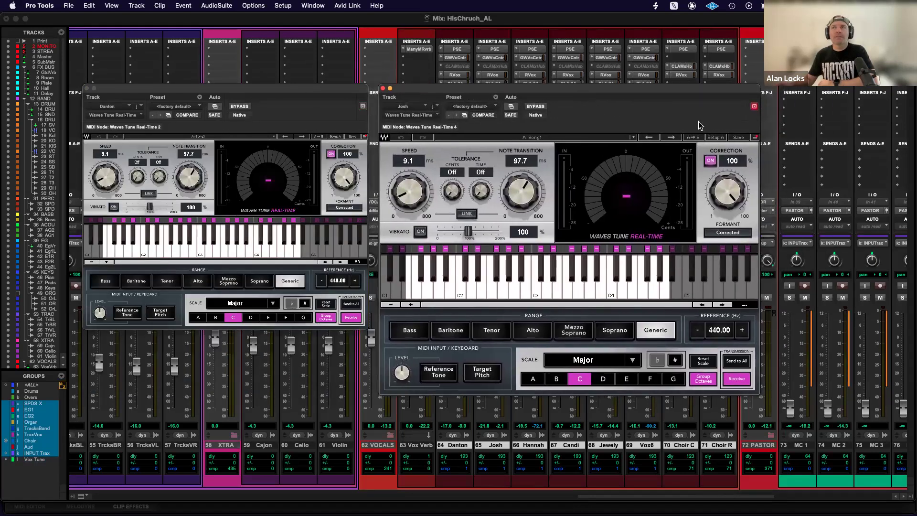
Set the root note of the second vocal's Waves Tune Real-Time to A and reactivate the Vox Tune group.
{"action": "left_click", "coordinate": [534, 379]}
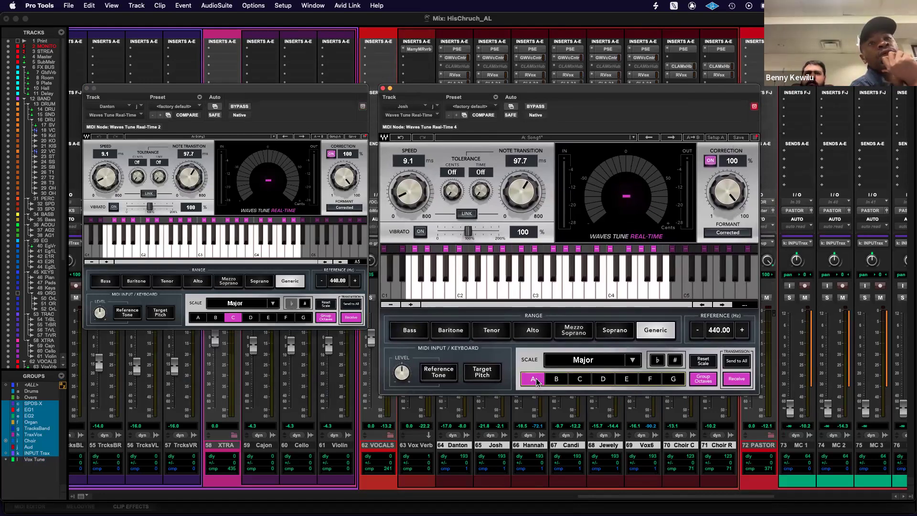
{"action": "left_click", "coordinate": [31, 460]}
{"action": "left_click", "coordinate": [754, 107]}
{"action": "left_click", "coordinate": [365, 137]}
{"action": "left_click", "coordinate": [380, 156]}
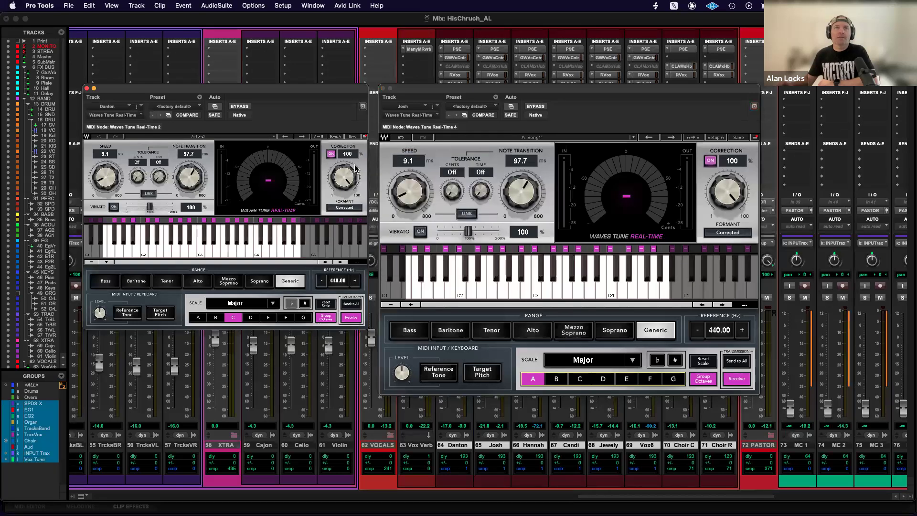
Set the linked tuners' root note to E flat and then A flat, with speed 10.5 ms and note transition 97.0.
{"action": "left_click", "coordinate": [268, 317]}
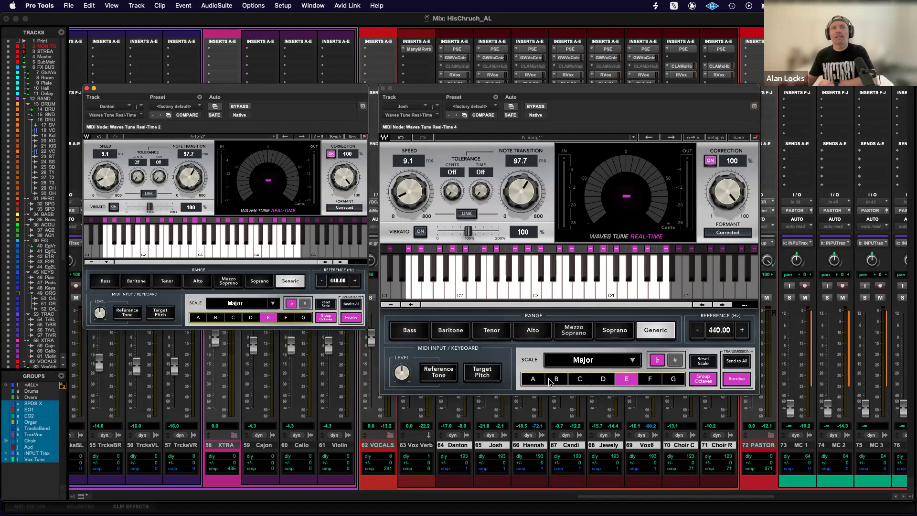
{"action": "left_click", "coordinate": [199, 318]}
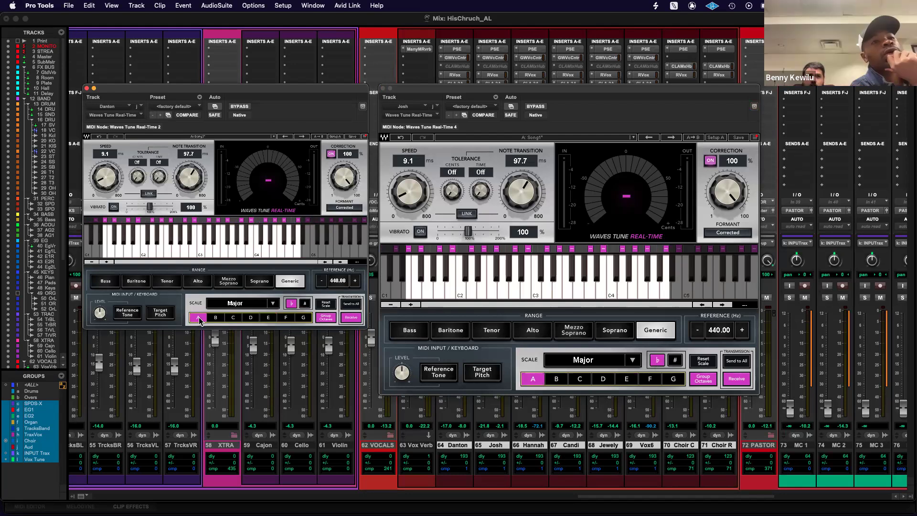
{"action": "left_click_drag", "start_coordinate": [105, 178], "coordinate": [106, 174]}
{"action": "left_click_drag", "start_coordinate": [189, 177], "coordinate": [189, 179]}
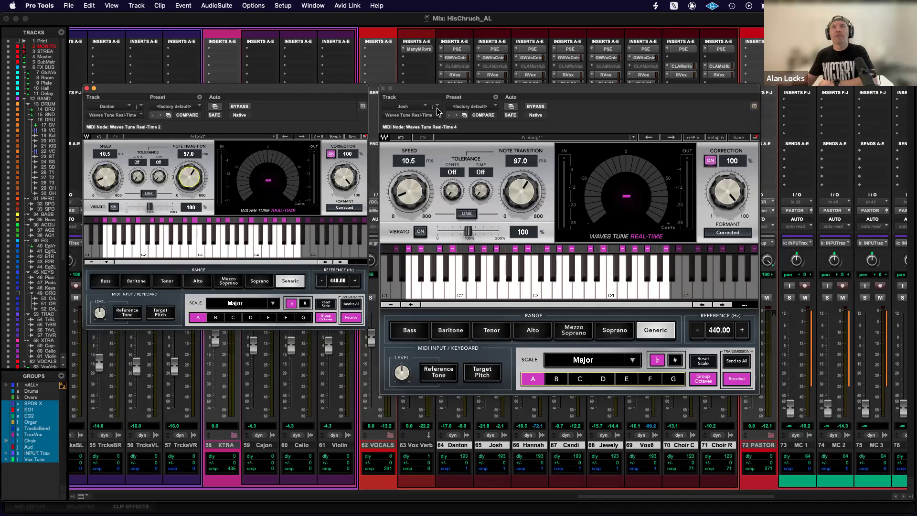
Check the linked settings in Choir R's Waves Tune Real-Time and close all three tuner windows.
{"action": "left_click_drag", "start_coordinate": [439, 93], "coordinate": [445, 162]}
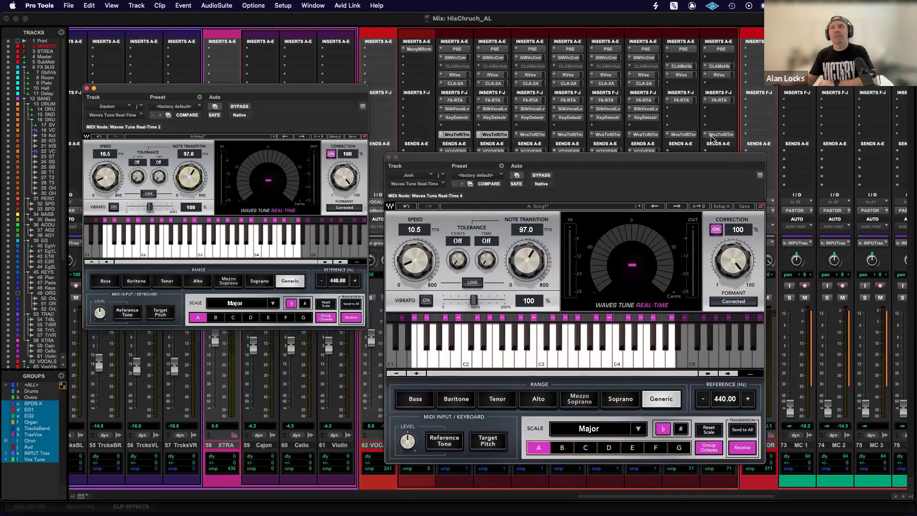
{"action": "left_click", "coordinate": [710, 135]}
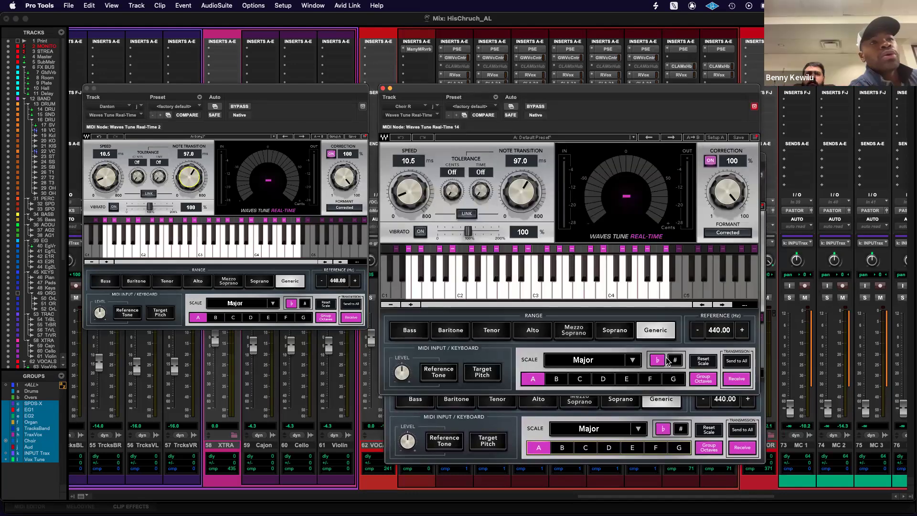
{"action": "left_click", "coordinate": [384, 89]}
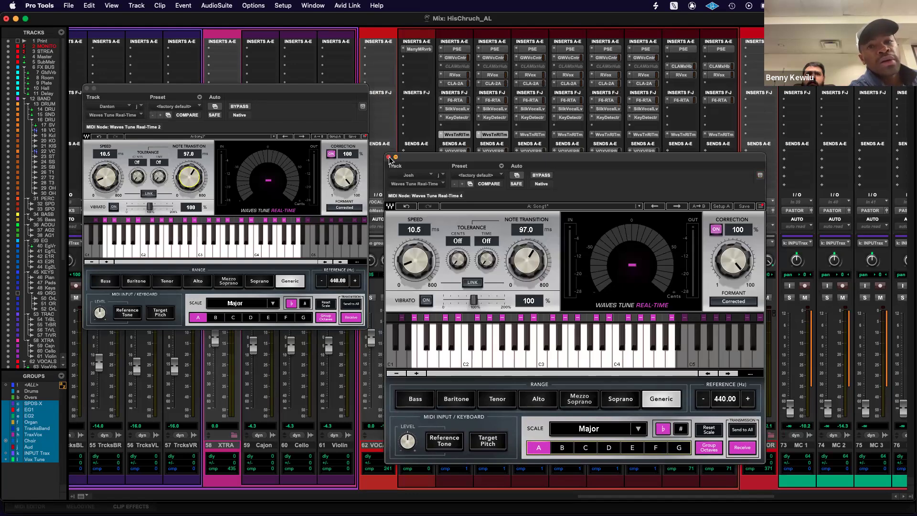
{"action": "left_click", "coordinate": [389, 157]}
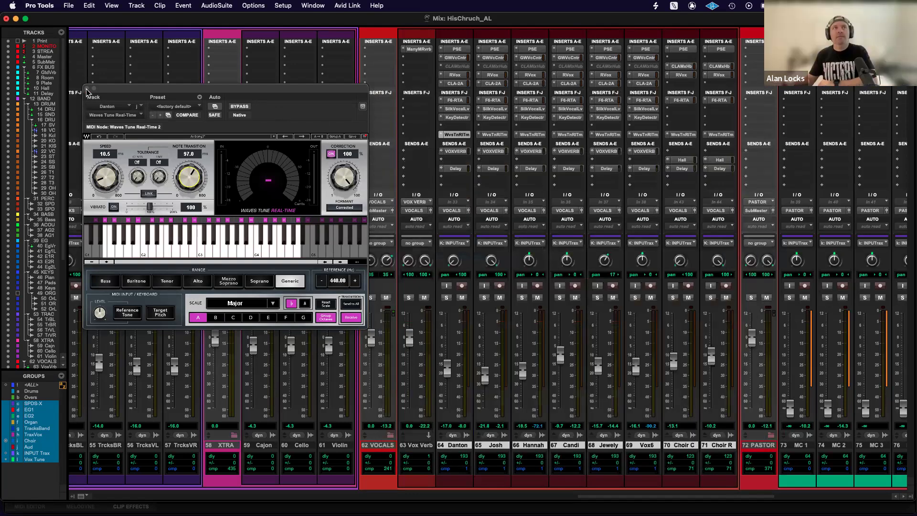
{"action": "left_click", "coordinate": [87, 89]}
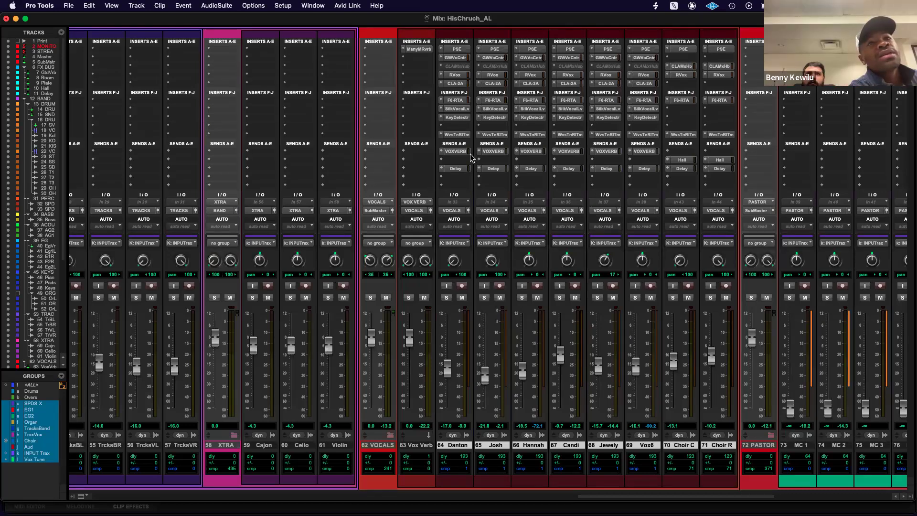
Reopen the first vocal's Waves Tune Real-Time, try several root notes, and set the root to A natural.
{"action": "left_click", "coordinate": [457, 134]}
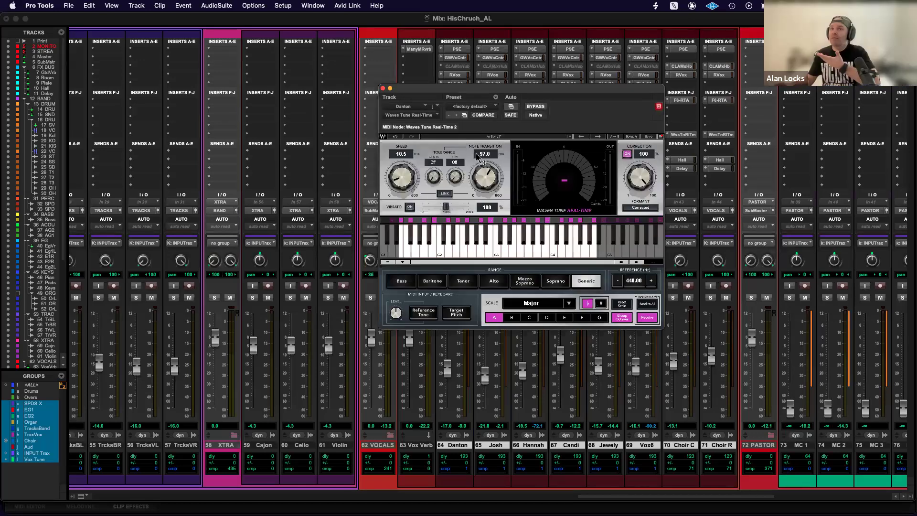
{"action": "left_click", "coordinate": [547, 318]}
{"action": "left_click", "coordinate": [559, 321]}
{"action": "left_click", "coordinate": [529, 321]}
{"action": "left_click", "coordinate": [512, 320]}
{"action": "left_click", "coordinate": [500, 319]}
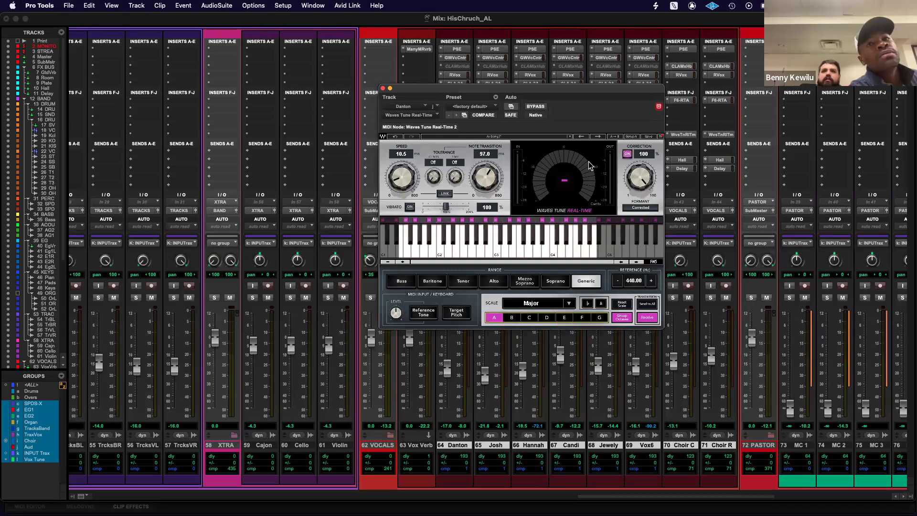
Save the current Waves Tune Real-Time settings as a user preset named Song1.
{"action": "left_click", "coordinate": [570, 136]}
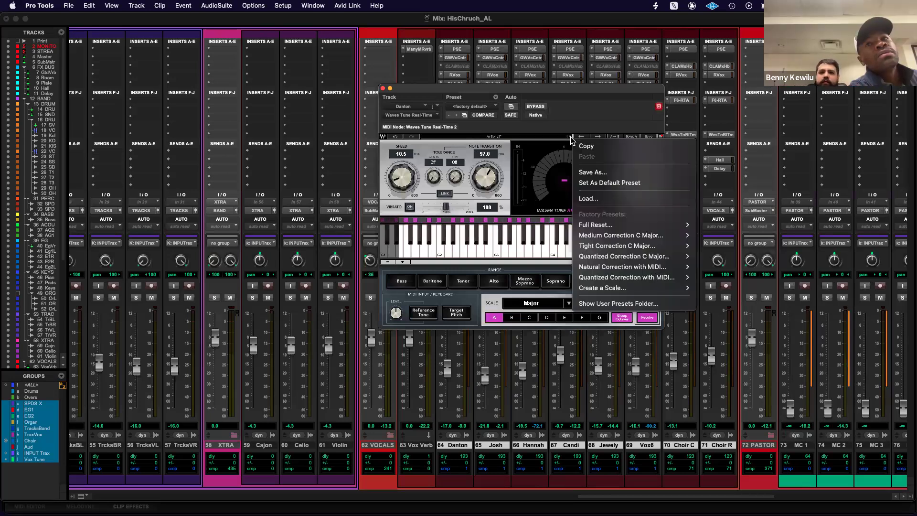
{"action": "left_click", "coordinate": [585, 173]}
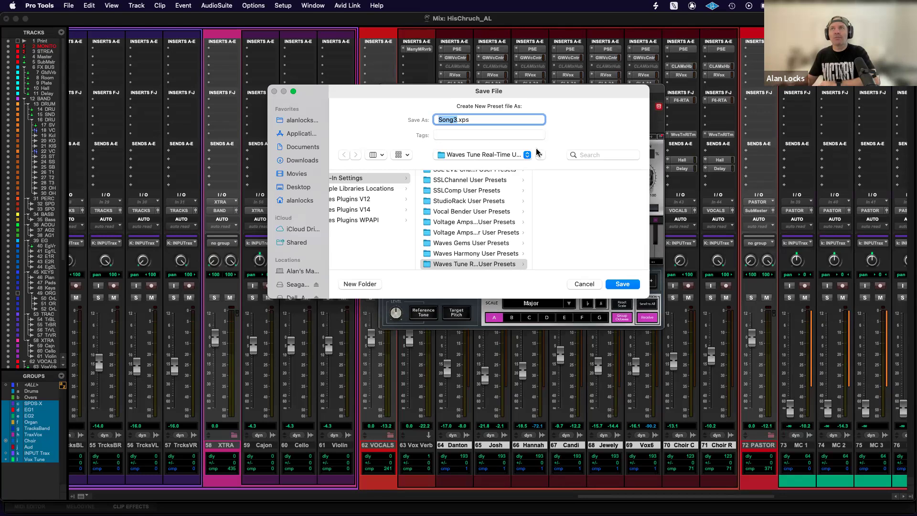
{"action": "type", "text": "Song1"}
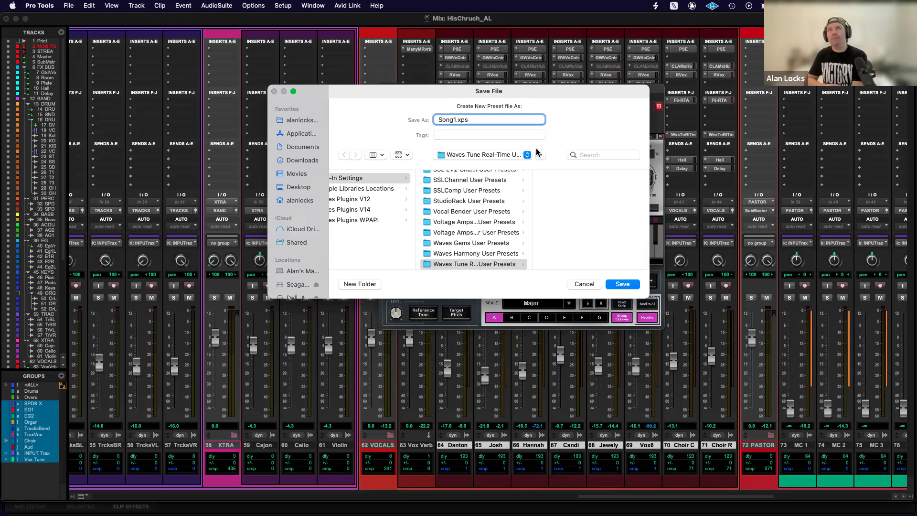
{"action": "key", "text": "Return"}
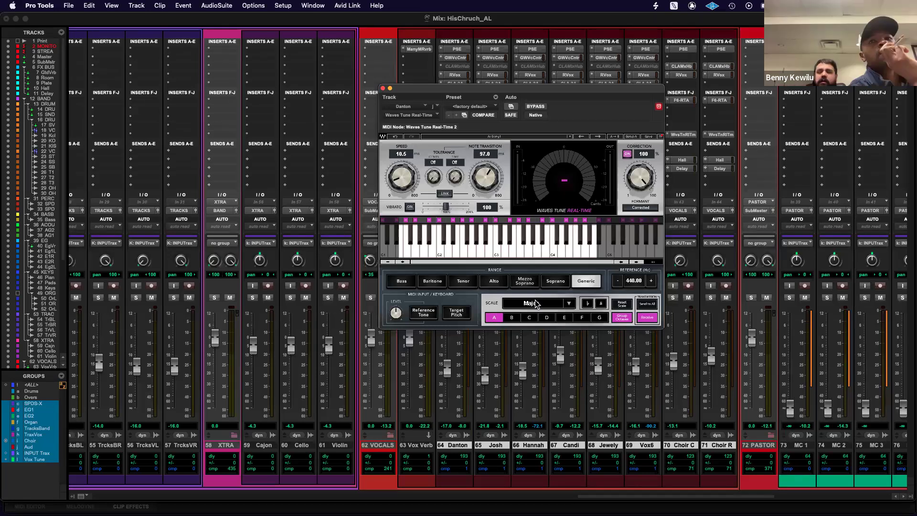
Load the Song1 user preset in the first vocal's Waves Tune Real-Time.
{"action": "left_click", "coordinate": [570, 138]}
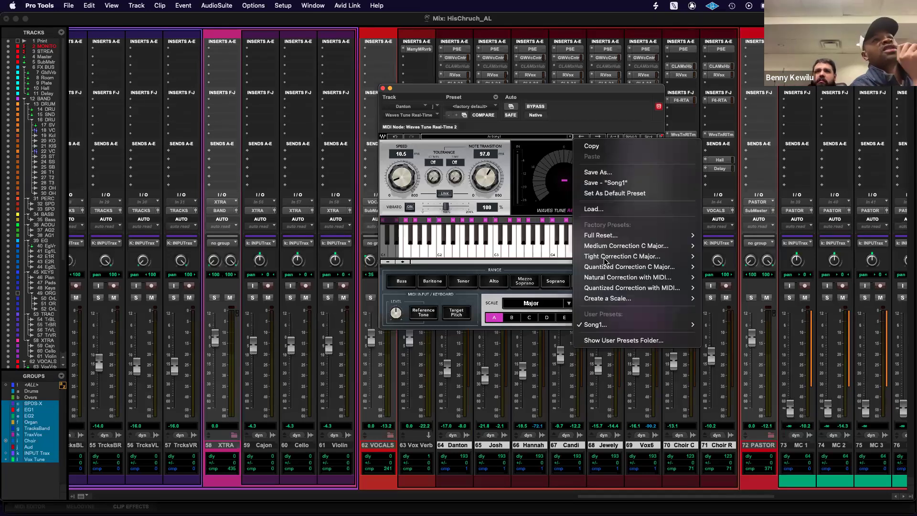
{"action": "mouse_move", "coordinate": [636, 324]}
{"action": "left_click", "coordinate": [720, 325]}
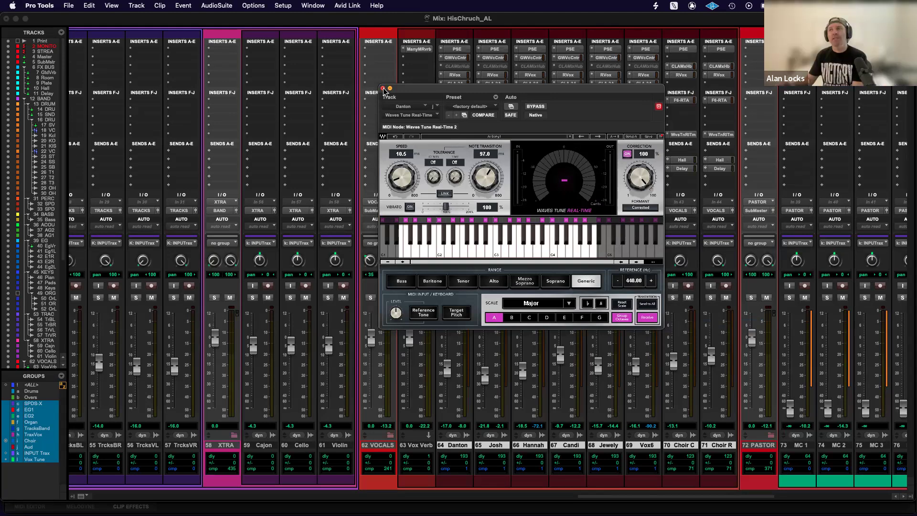
Reposition the Waves Tune Real-Time window over the vocal inserts and change the scale to Natural Minor, then Chromatic.
{"action": "left_click_drag", "start_coordinate": [518, 94], "coordinate": [771, 22]}
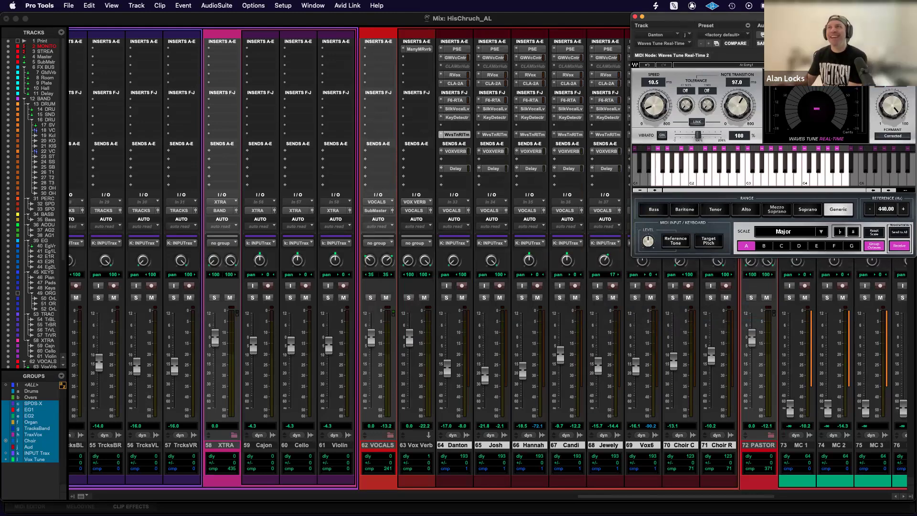
{"action": "left_click_drag", "start_coordinate": [852, 18], "coordinate": [689, 65]}
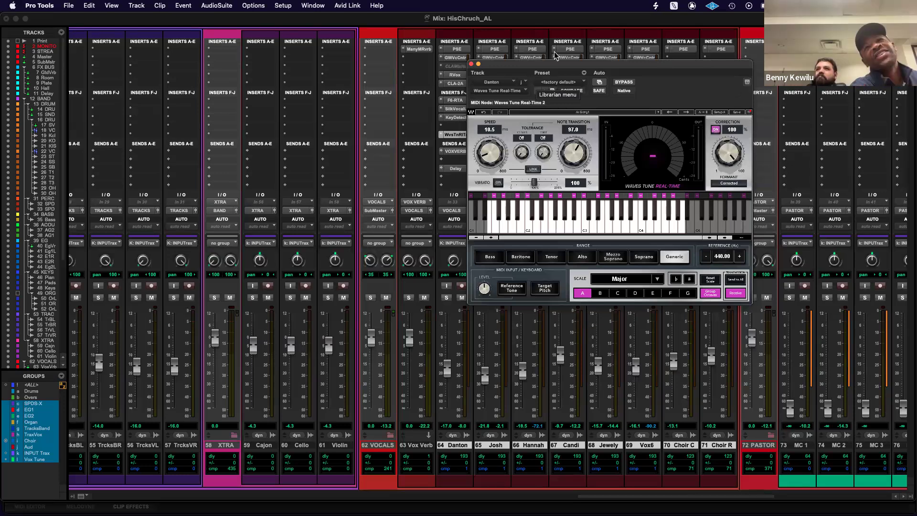
{"action": "scroll", "coordinate": [634, 281], "scroll_direction": "down", "scroll_amount": 1}
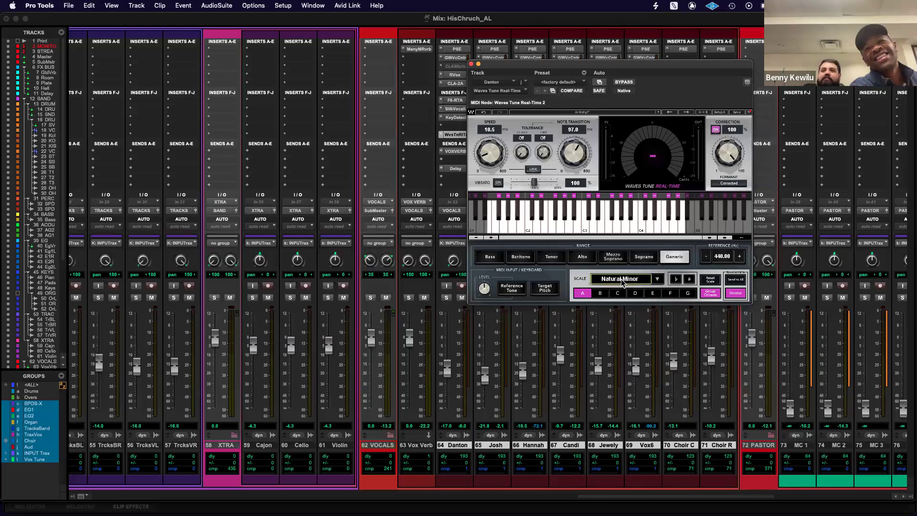
{"action": "left_click", "coordinate": [658, 281]}
{"action": "left_click", "coordinate": [677, 303]}
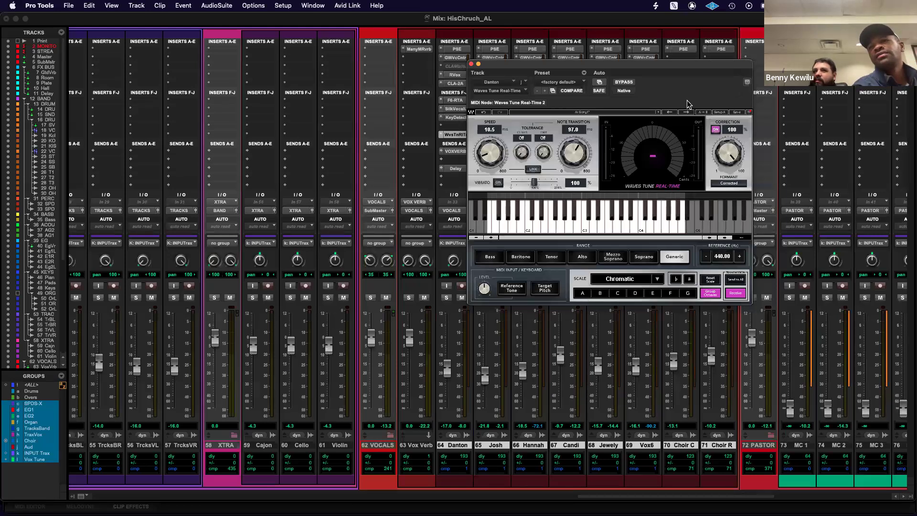
Toggle the linked Waves Tune Real-Time bypass on the vocals several times, moving its window off the inserts, and leave the plug-in active.
{"action": "left_click", "coordinate": [630, 84]}
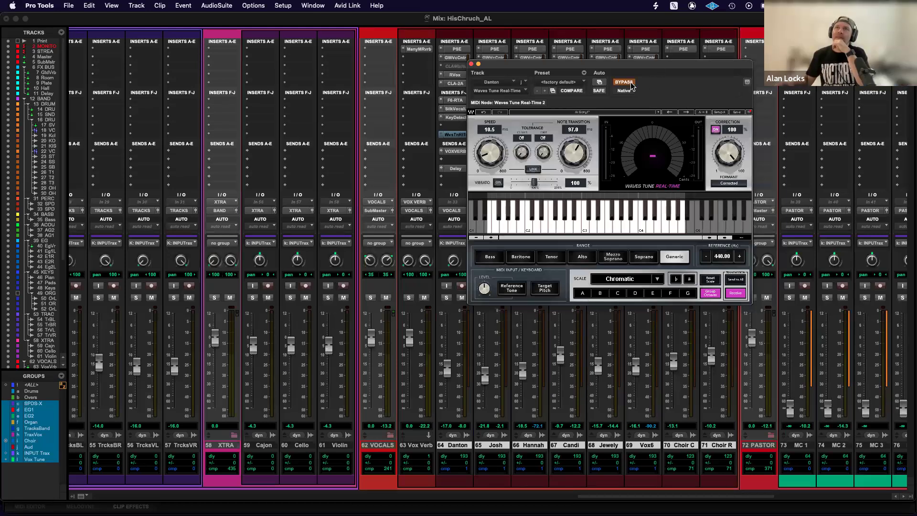
{"action": "left_click", "coordinate": [630, 84]}
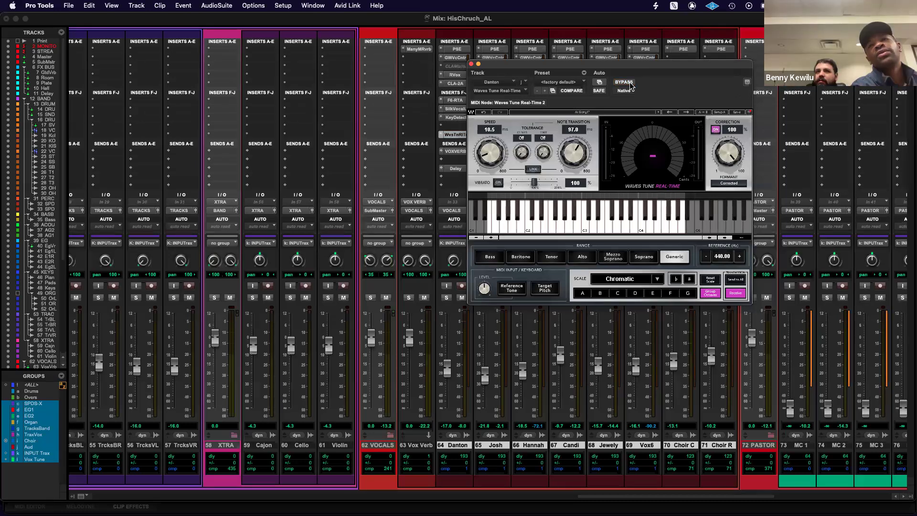
{"action": "left_click", "coordinate": [628, 85]}
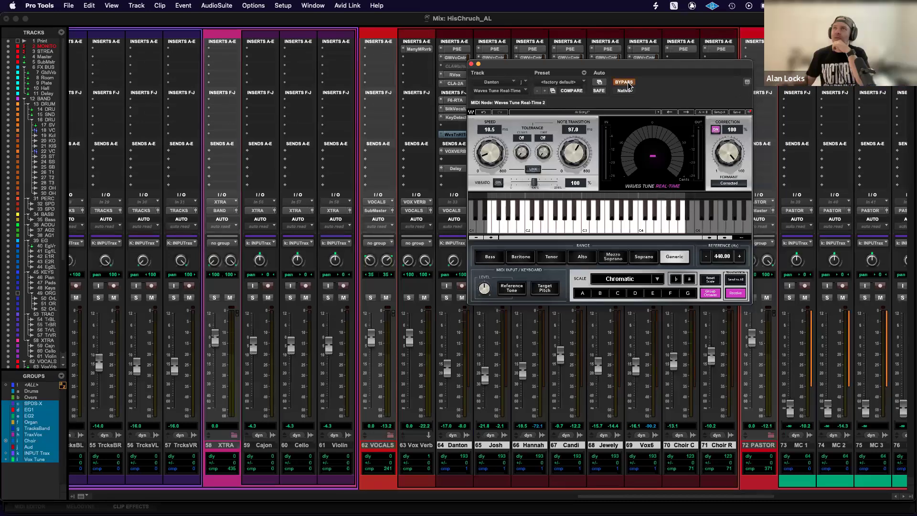
{"action": "left_click_drag", "start_coordinate": [631, 66], "coordinate": [793, 22]}
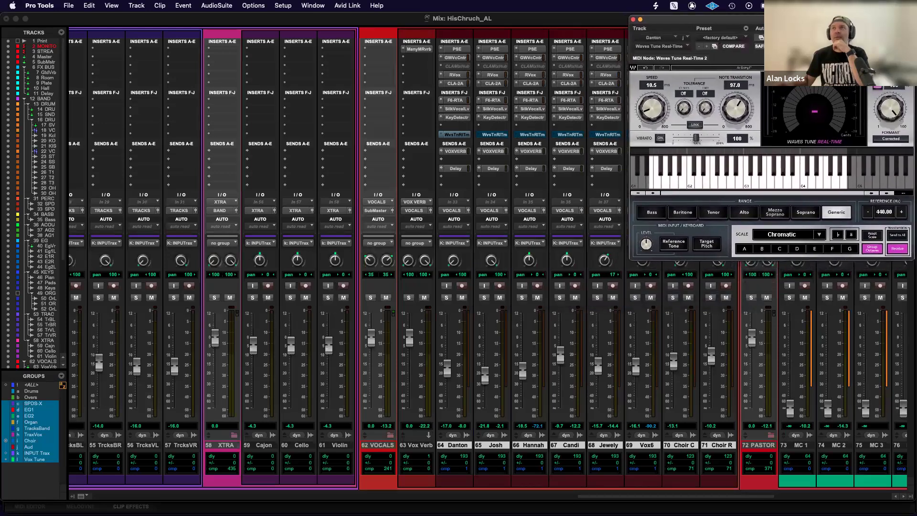
{"action": "left_click", "coordinate": [786, 38]}
{"action": "left_click", "coordinate": [786, 38]}
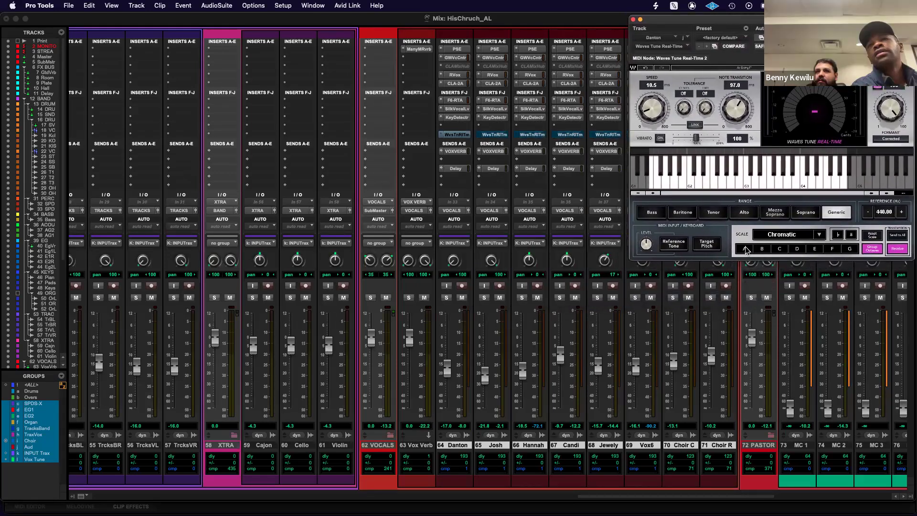
Set the linked Waves Tune Real-Time scale to Major with root note D.
{"action": "left_click", "coordinate": [820, 234]}
{"action": "left_click", "coordinate": [797, 268]}
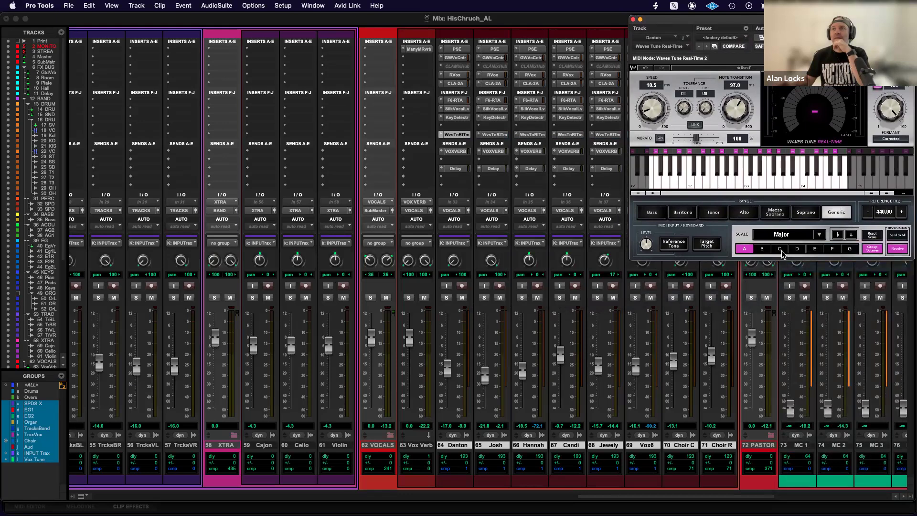
{"action": "left_click", "coordinate": [797, 249]}
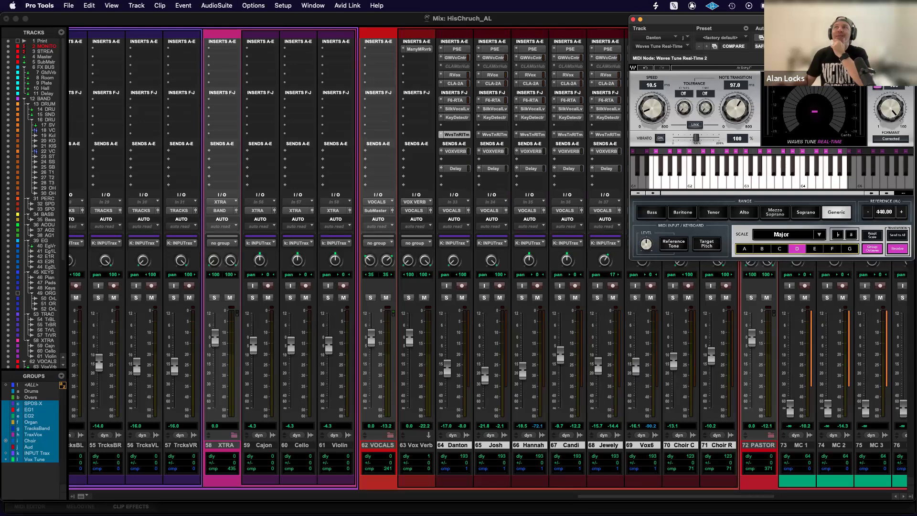
Move the plug-in window below the vocal inserts and switch the linked Waves Tune Real-Time bypass on and back off.
{"action": "left_click_drag", "start_coordinate": [791, 20], "coordinate": [576, 180]}
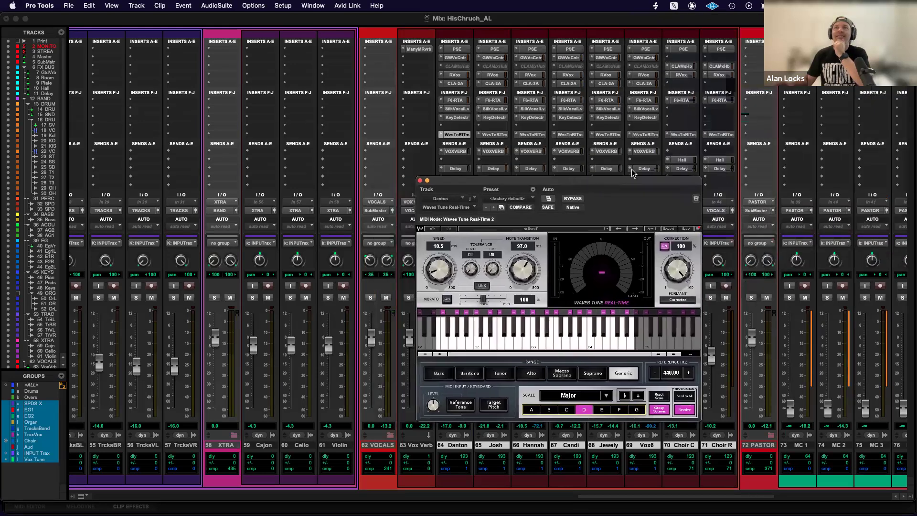
{"action": "left_click", "coordinate": [575, 200]}
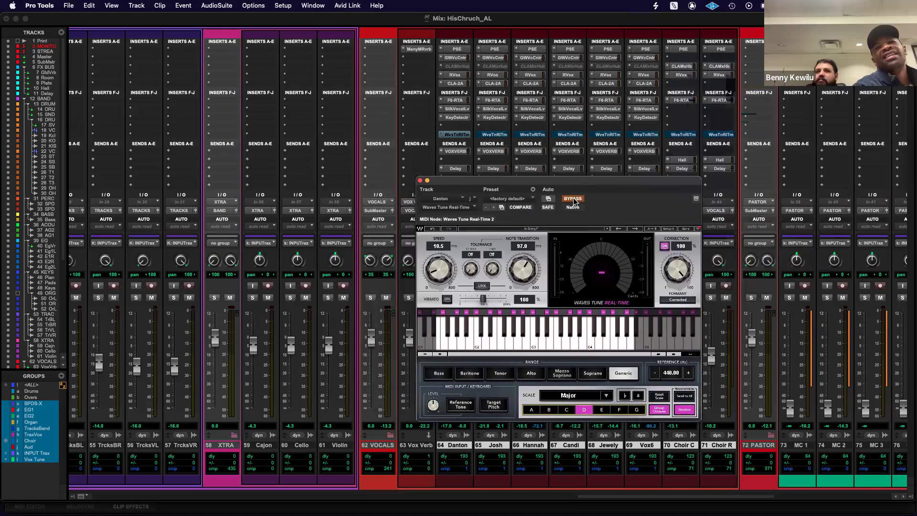
{"action": "left_click_drag", "start_coordinate": [634, 189], "coordinate": [543, 187]}
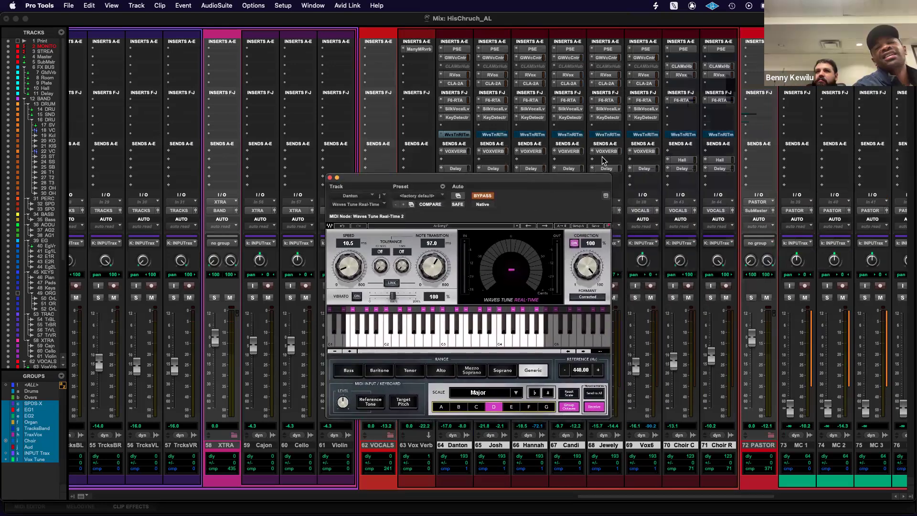
{"action": "left_click", "coordinate": [480, 196]}
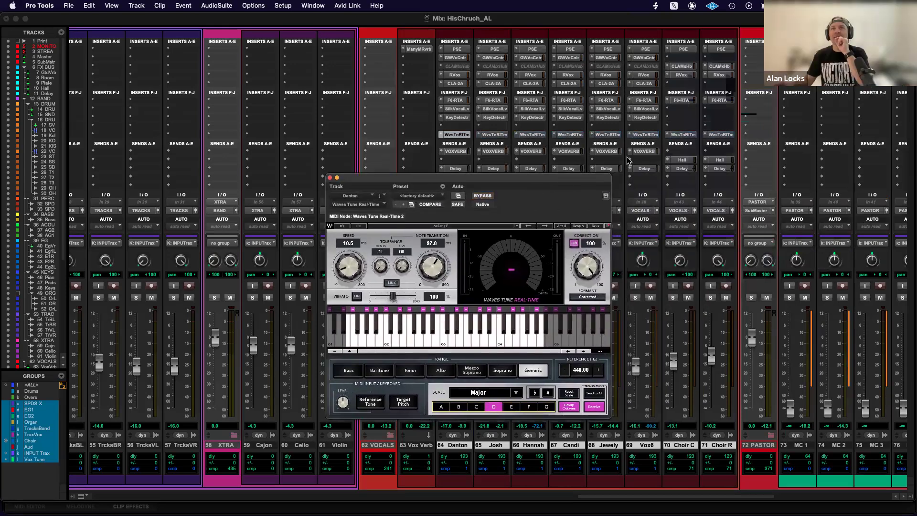
Select the Choir C and Choir R tracks and make them inactive.
{"action": "left_click", "coordinate": [680, 447]}
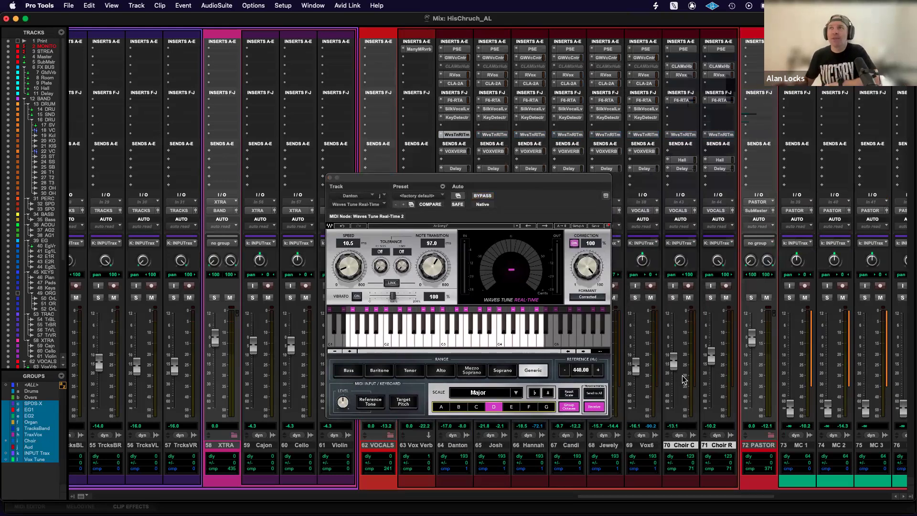
{"action": "right_click", "coordinate": [691, 446]}
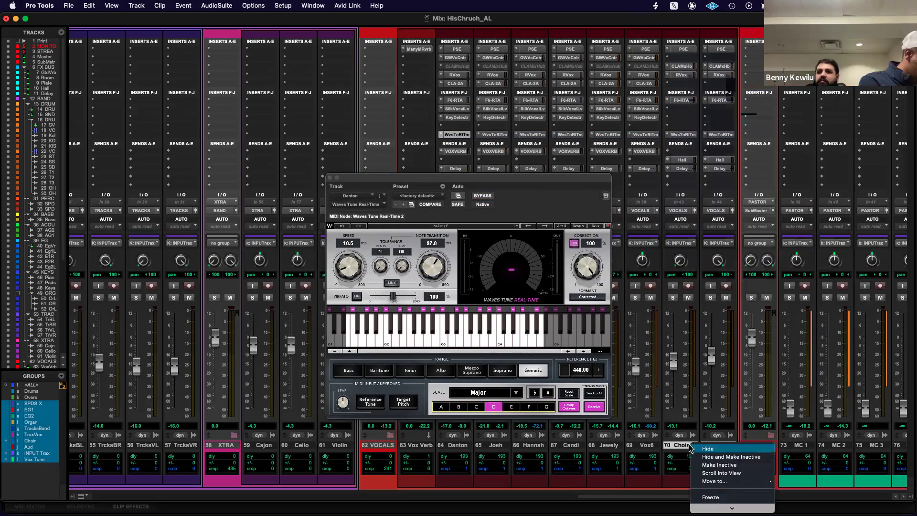
{"action": "left_click", "coordinate": [712, 465]}
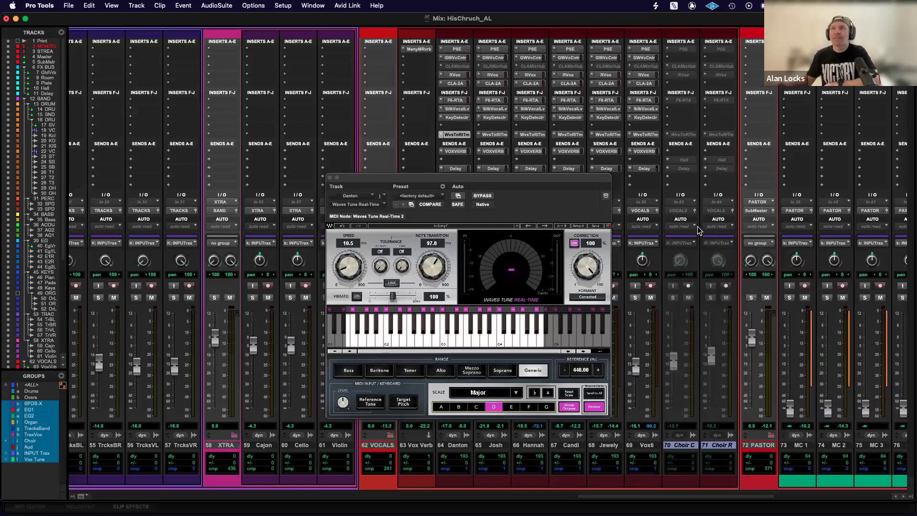
Undo a trial grouped fader move on Choir C, disable the INPUT Trax group, and try the choir fader again.
{"action": "mouse_move", "coordinate": [675, 364]}
{"action": "left_mouse_down"}
{"action": "mouse_move", "coordinate": [682, 334]}
{"action": "mouse_move", "coordinate": [681, 353]}
{"action": "left_mouse_up"}
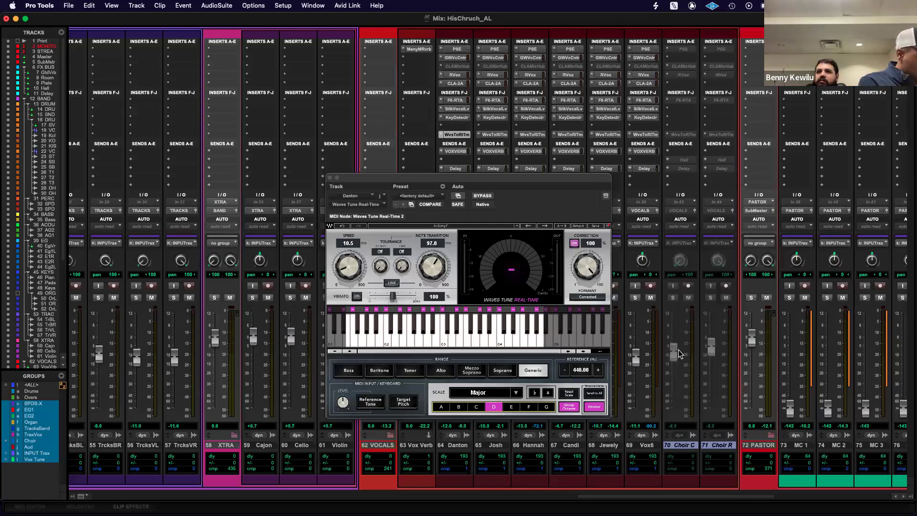
{"action": "key", "text": "super+z"}
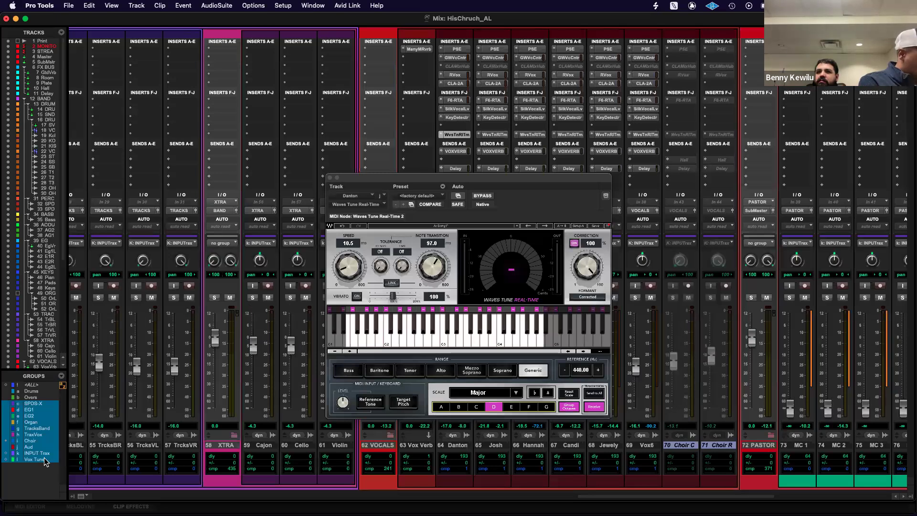
{"action": "left_click", "coordinate": [38, 459]}
{"action": "left_click_drag", "start_coordinate": [674, 364], "coordinate": [682, 368]}
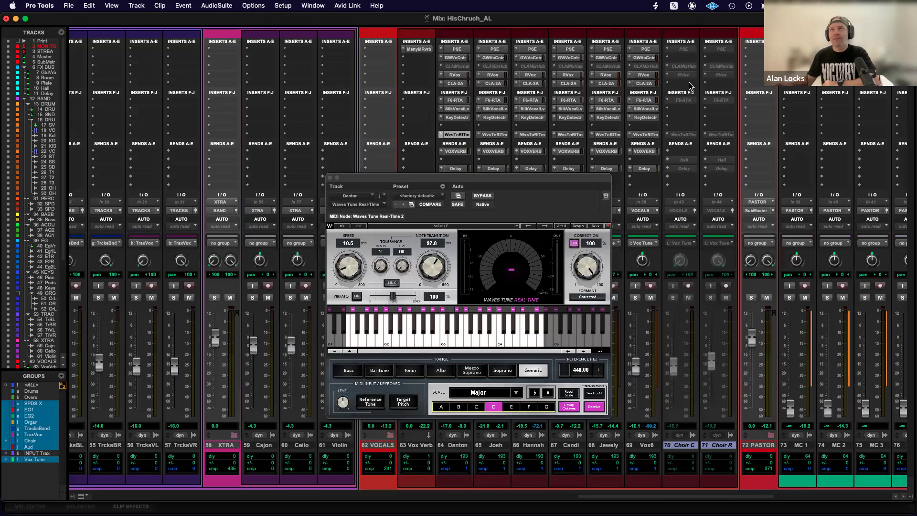
Check the inactive PSE insert on Choir C, then bypass the linked Waves Tune Real-Time on the active vocals.
{"action": "left_click", "coordinate": [684, 50]}
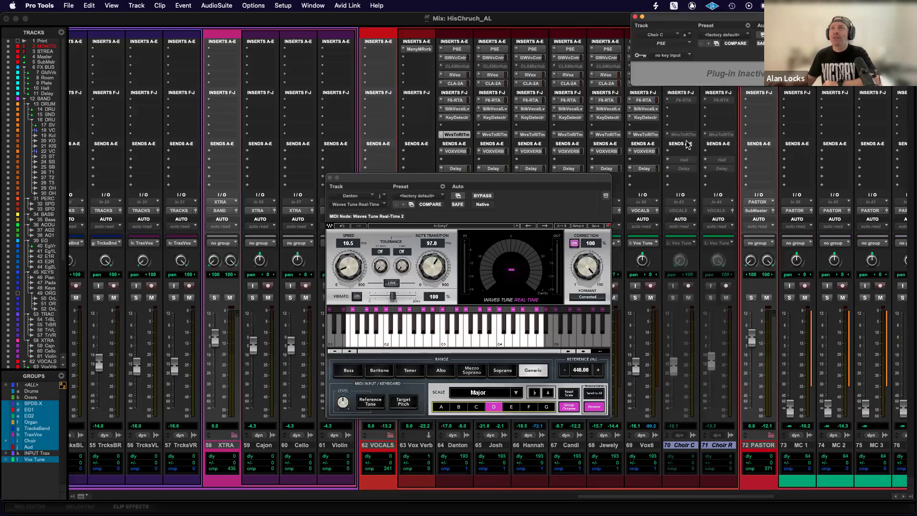
{"action": "left_click", "coordinate": [635, 17]}
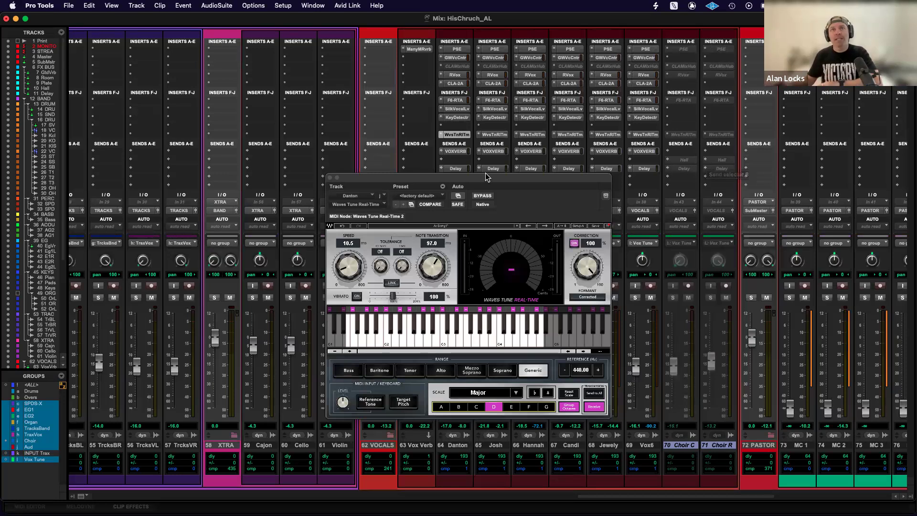
{"action": "left_click_drag", "start_coordinate": [475, 180], "coordinate": [380, 174]}
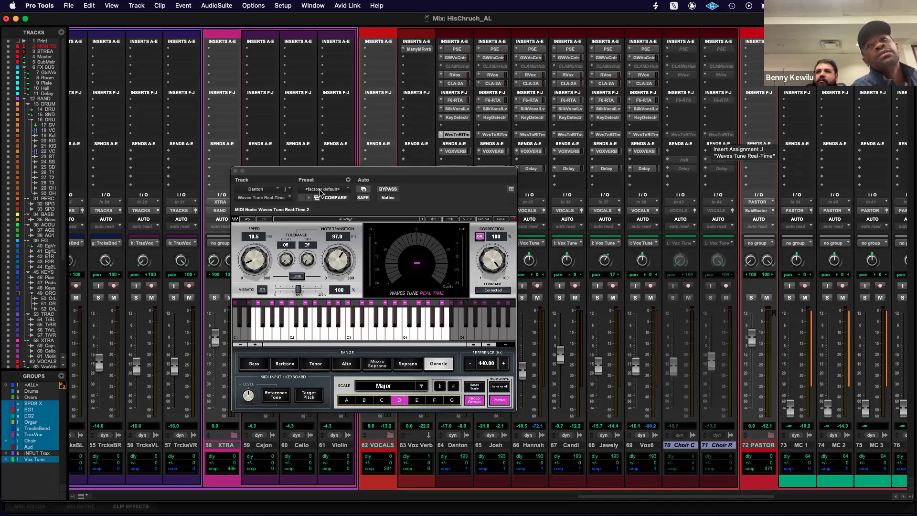
{"action": "left_click", "coordinate": [387, 190]}
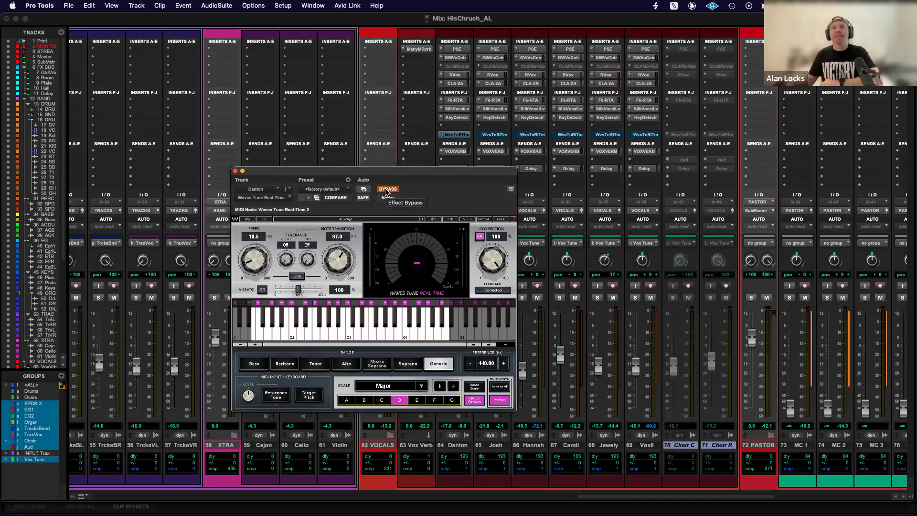
Make the Choir C and Choir R tracks active again and check the scale and root in Choir C's Waves Tune Real-Time.
{"action": "right_click", "coordinate": [684, 447]}
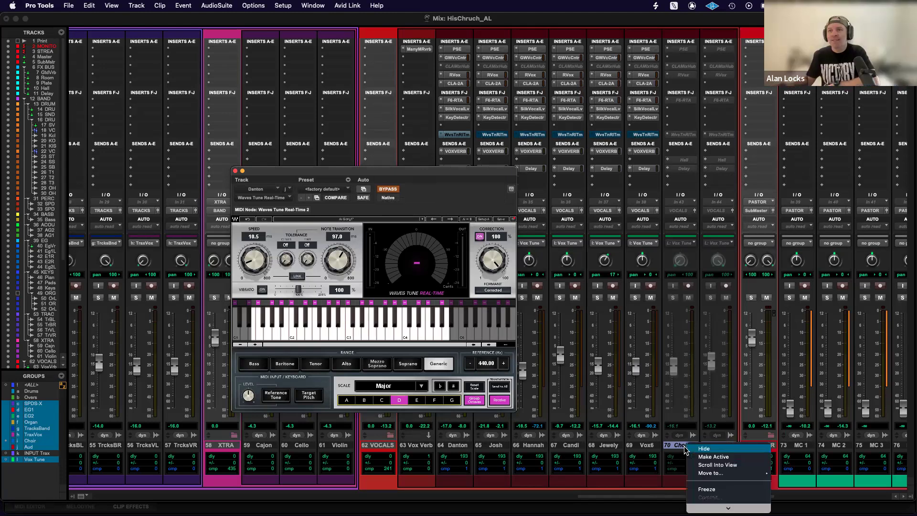
{"action": "left_click", "coordinate": [707, 461]}
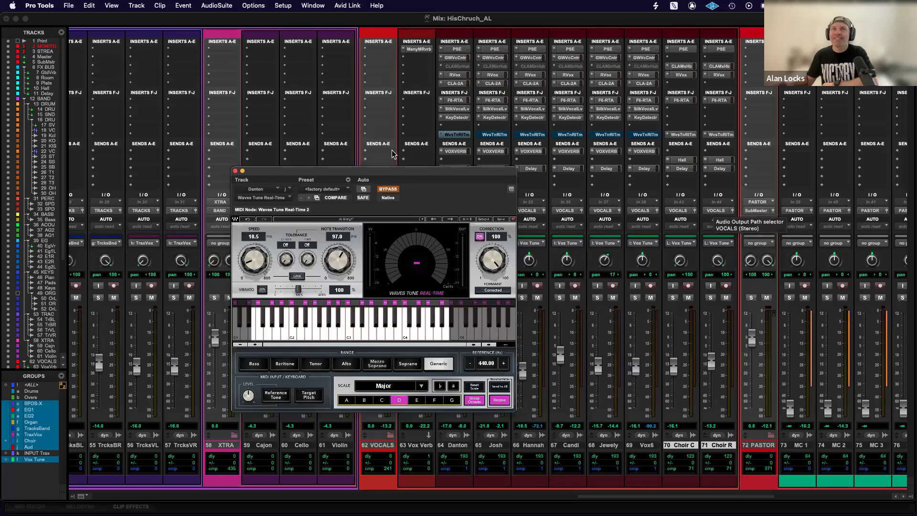
{"action": "left_click_drag", "start_coordinate": [402, 172], "coordinate": [312, 150]}
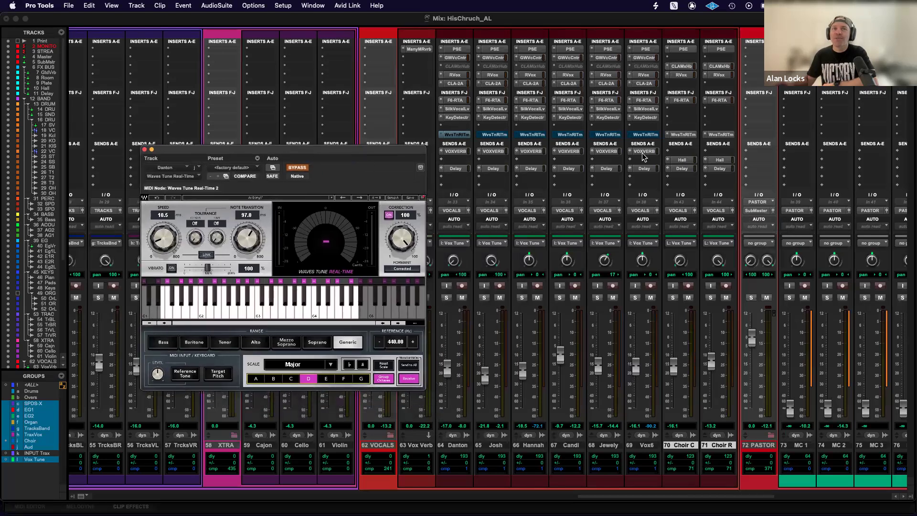
{"action": "left_click", "coordinate": [683, 134]}
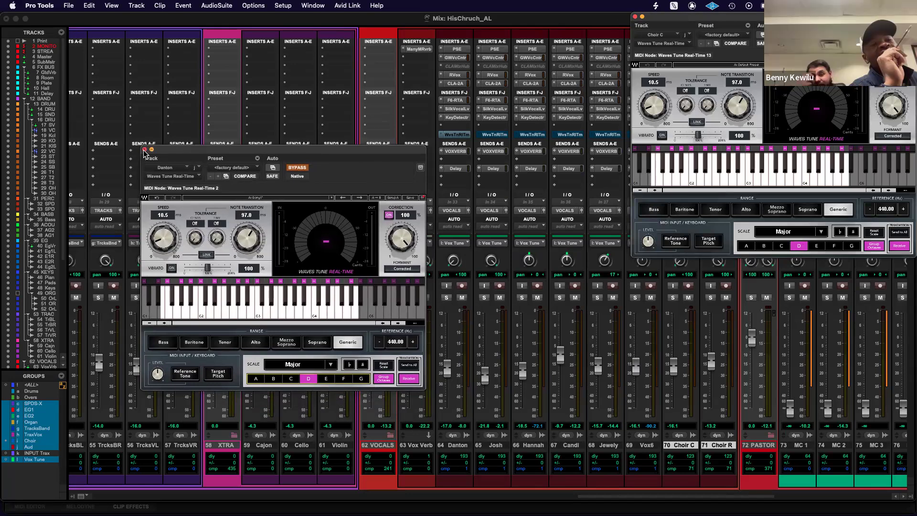
{"action": "left_click", "coordinate": [635, 17]}
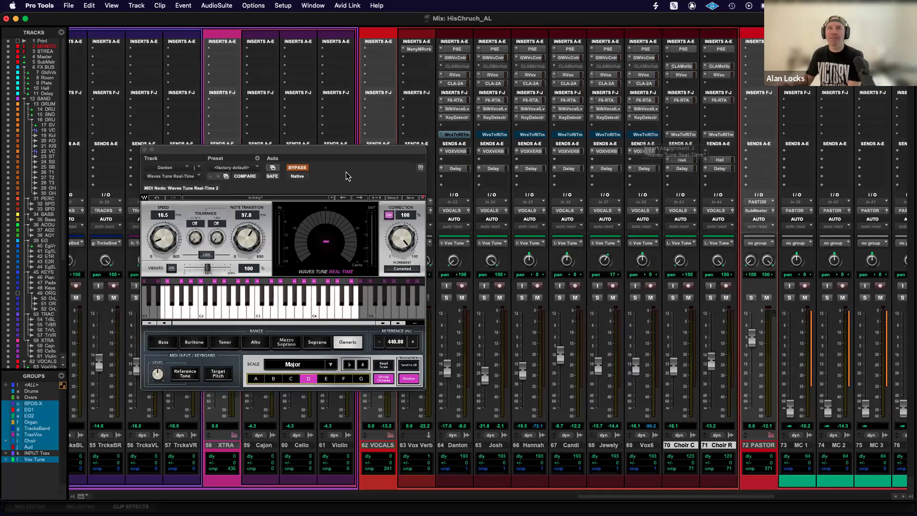
Toggle the linked Waves Tune Real-Time bypass off and on, moving the plug-in window clear of the vocal and choir inserts.
{"action": "left_click", "coordinate": [302, 172]}
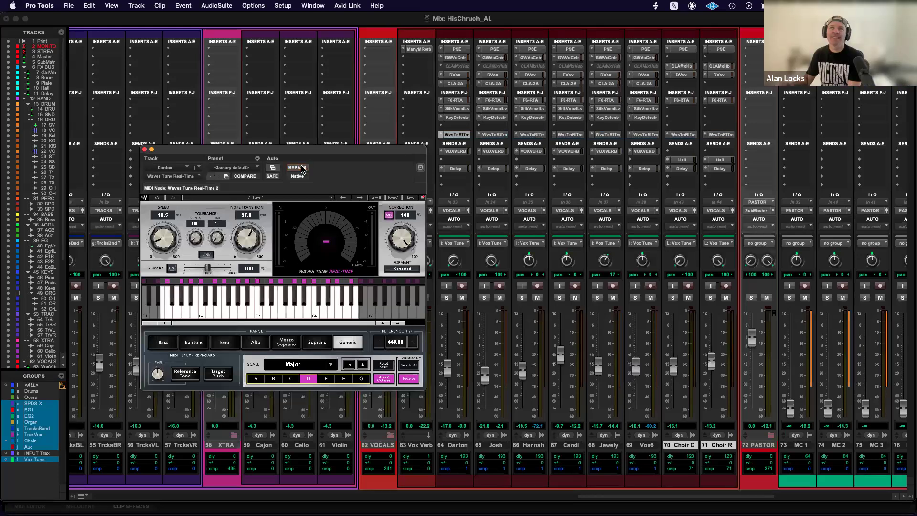
{"action": "left_click_drag", "start_coordinate": [168, 153], "coordinate": [658, 19]}
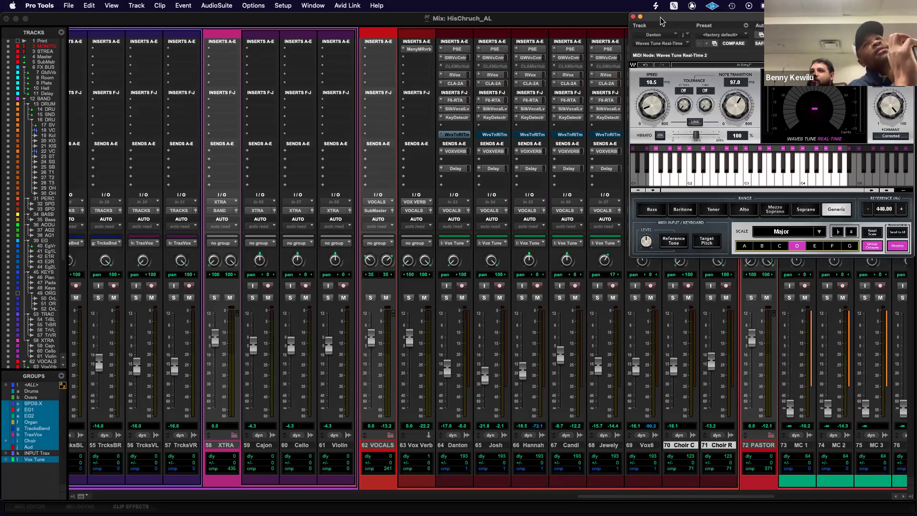
{"action": "left_click_drag", "start_coordinate": [669, 22], "coordinate": [50, 30]}
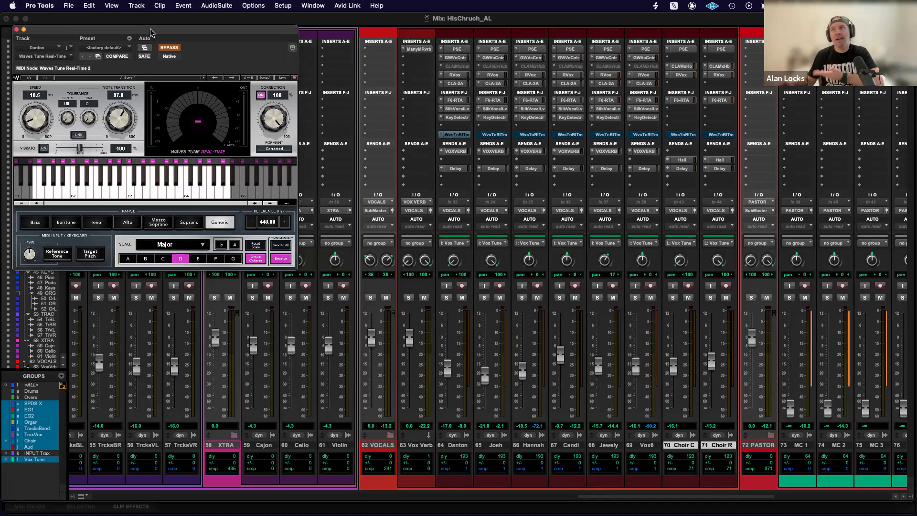
{"action": "left_click_drag", "start_coordinate": [141, 30], "coordinate": [752, 15]}
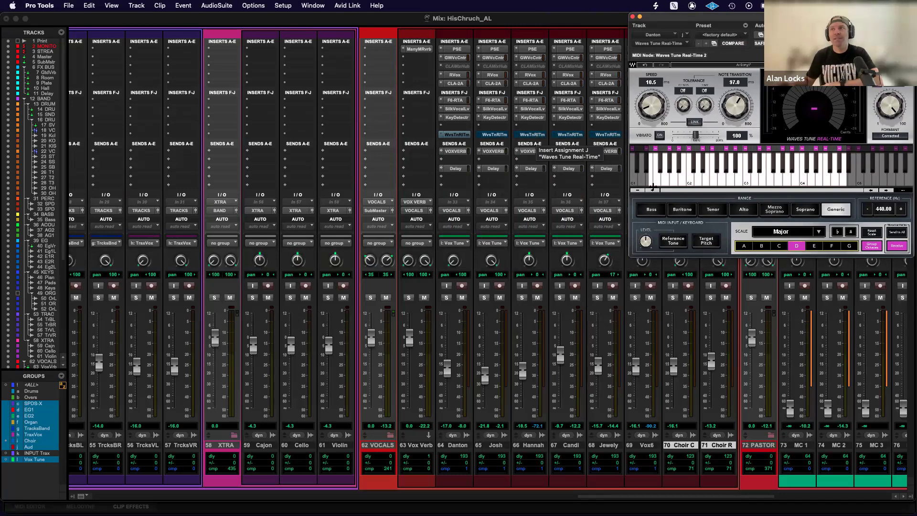
Set the Waves Tune Real-Time root note to A, close the plug-in window, and select vocal track 67.
{"action": "left_click", "coordinate": [744, 246]}
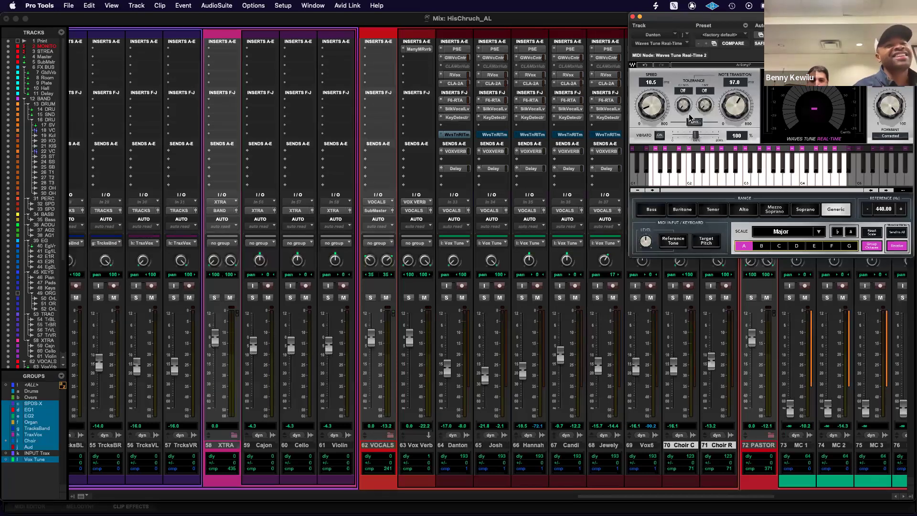
{"action": "left_click_drag", "start_coordinate": [681, 21], "coordinate": [681, 31]}
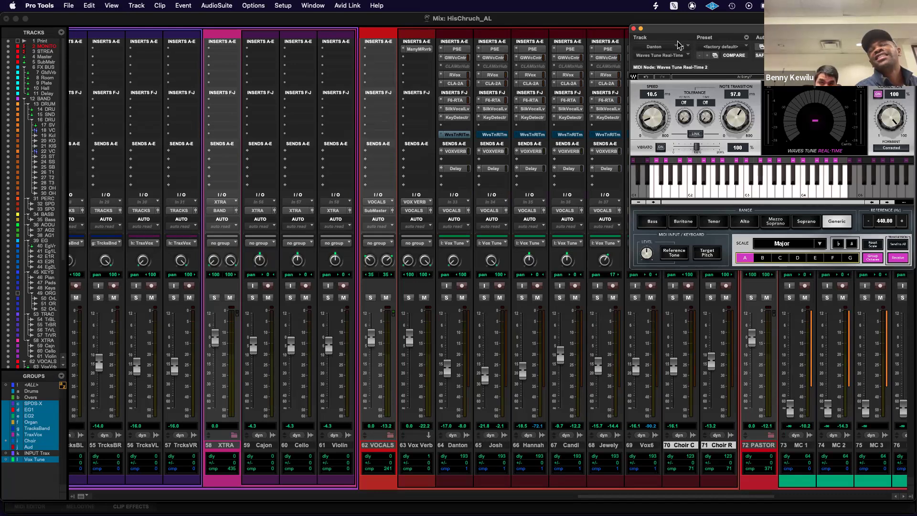
{"action": "left_click_drag", "start_coordinate": [658, 28], "coordinate": [662, 30]}
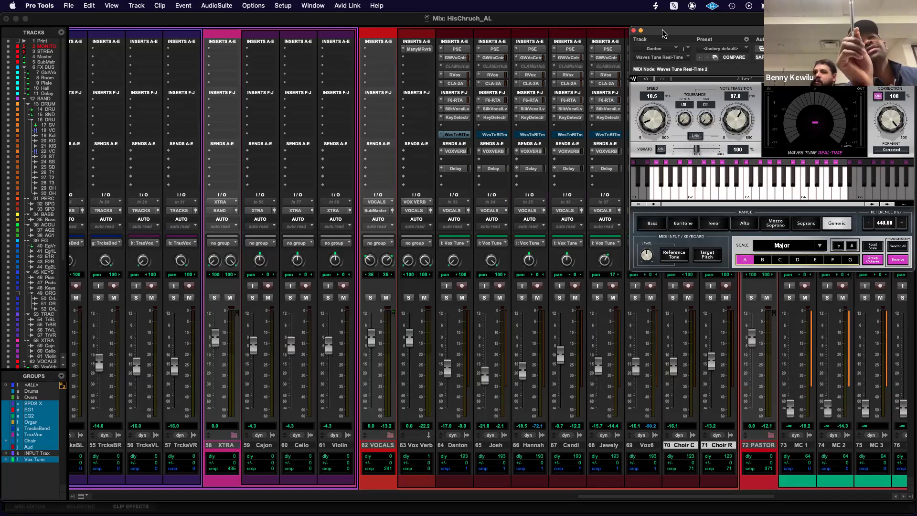
{"action": "left_click", "coordinate": [634, 30]}
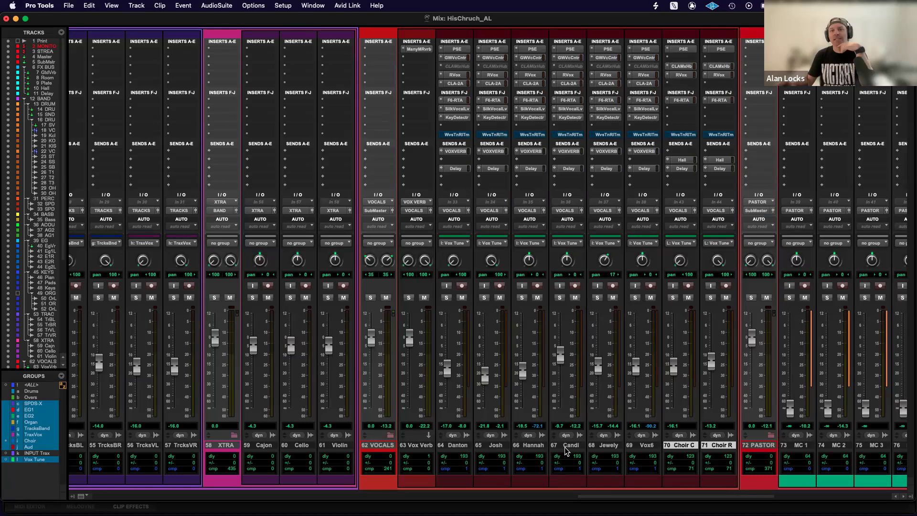
{"action": "left_click", "coordinate": [581, 448]}
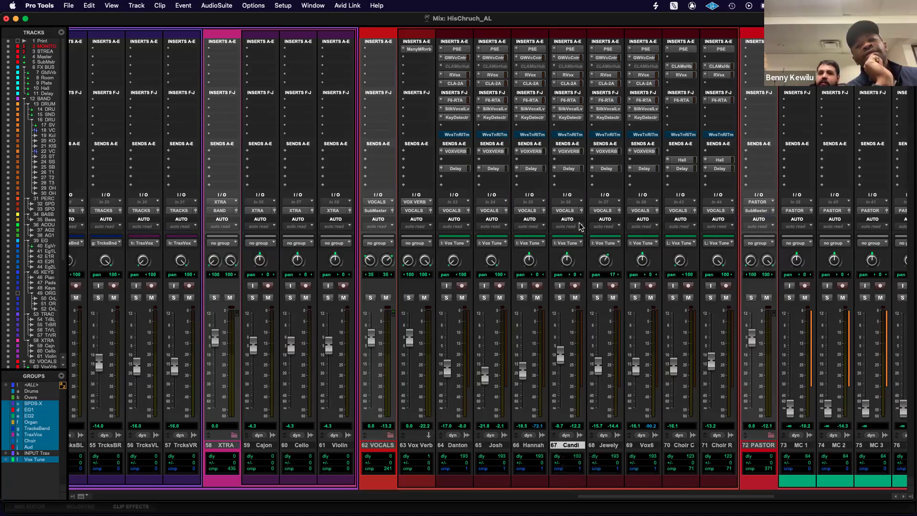
Make the Waves Tune Real-Time insert on vocal track 67 inactive and take the linked instances out of bypass from track 66.
{"action": "right_click", "coordinate": [569, 136]}
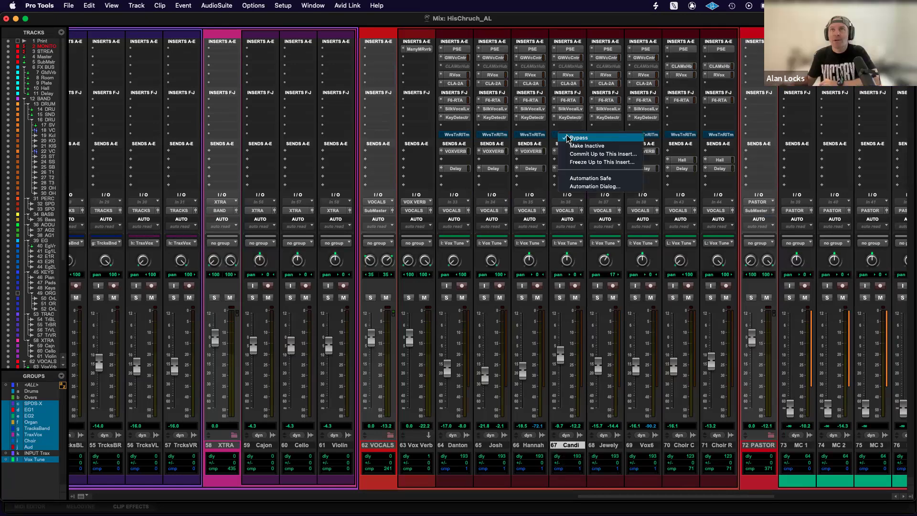
{"action": "left_click", "coordinate": [576, 145]}
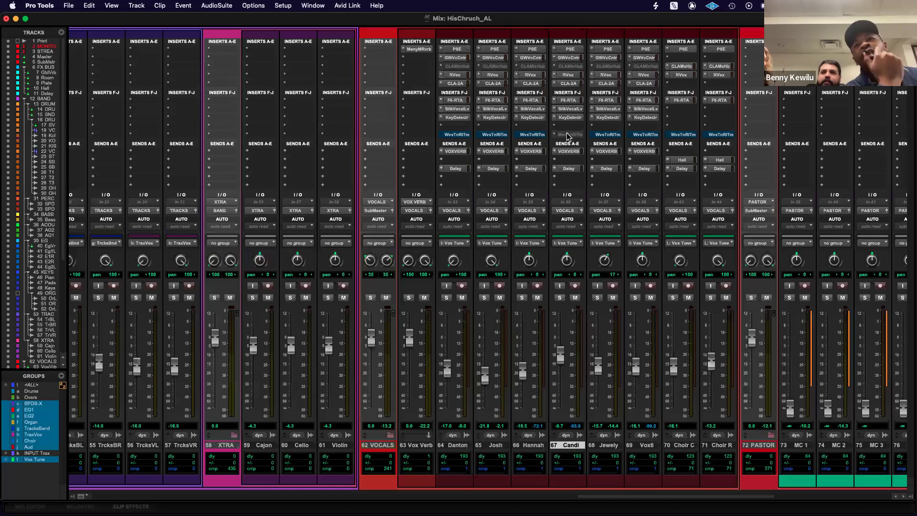
{"action": "left_click", "coordinate": [532, 135]}
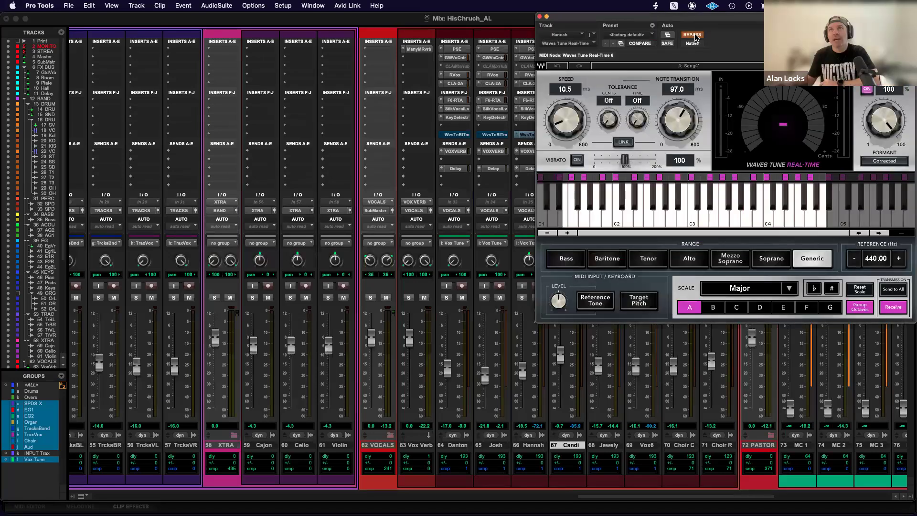
{"action": "left_click_drag", "start_coordinate": [698, 20], "coordinate": [579, 185]}
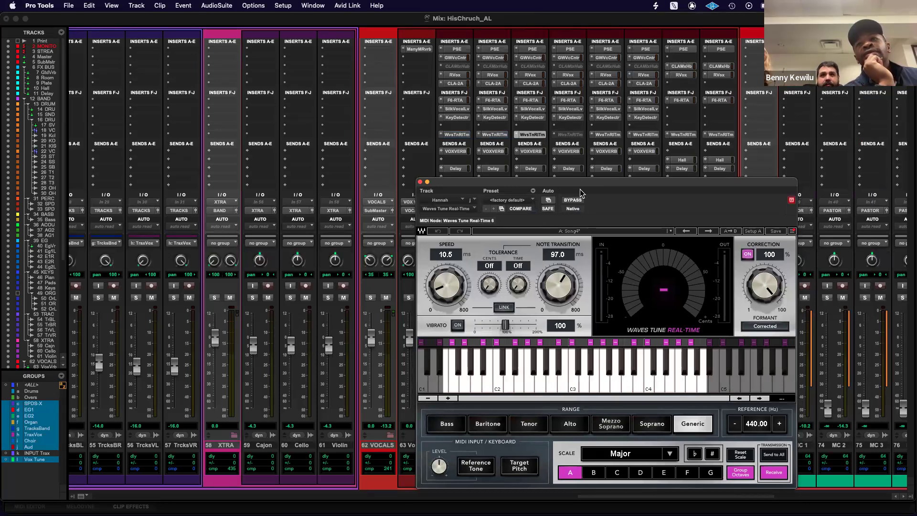
{"action": "left_click", "coordinate": [421, 183]}
Make the Waves Tune Real-Time insert on vocal track 67 active again.
{"action": "right_click", "coordinate": [568, 134]}
{"action": "left_click", "coordinate": [581, 146]}
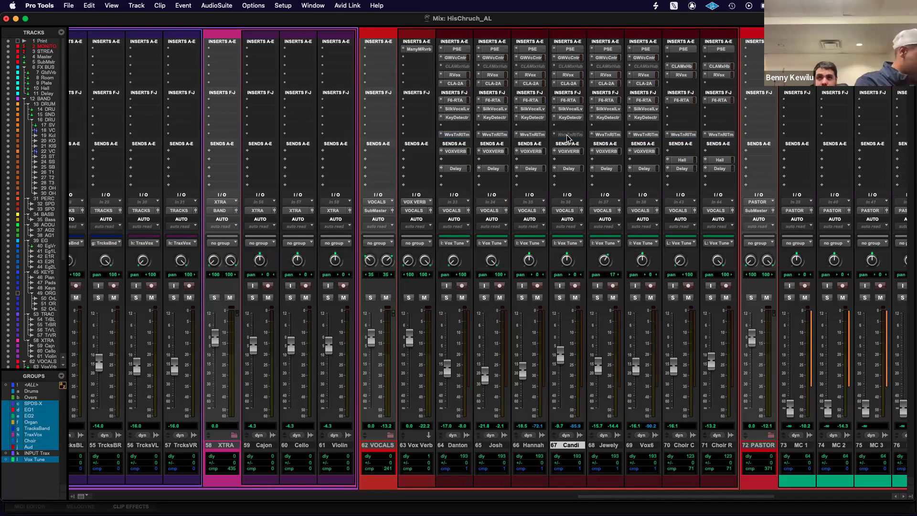
{"action": "left_click", "coordinate": [567, 134], "text": "ctrl+super"}
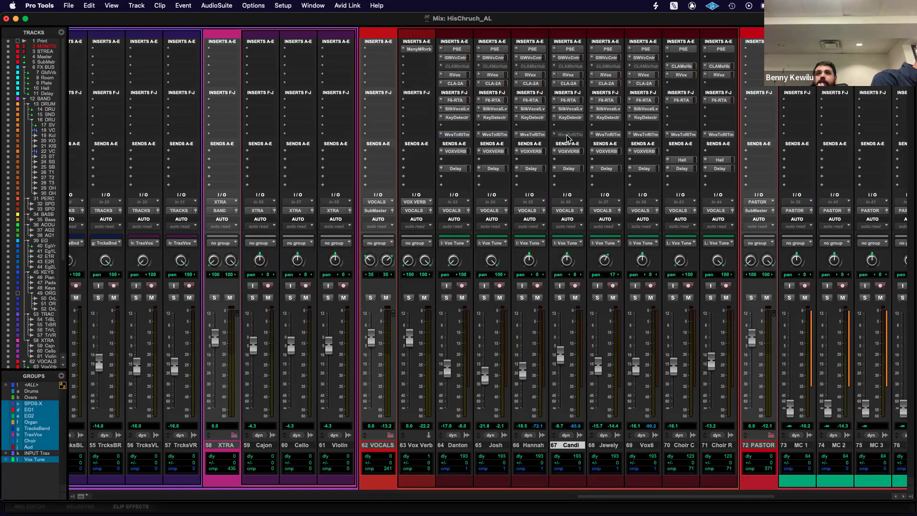
{"action": "right_click", "coordinate": [572, 136]}
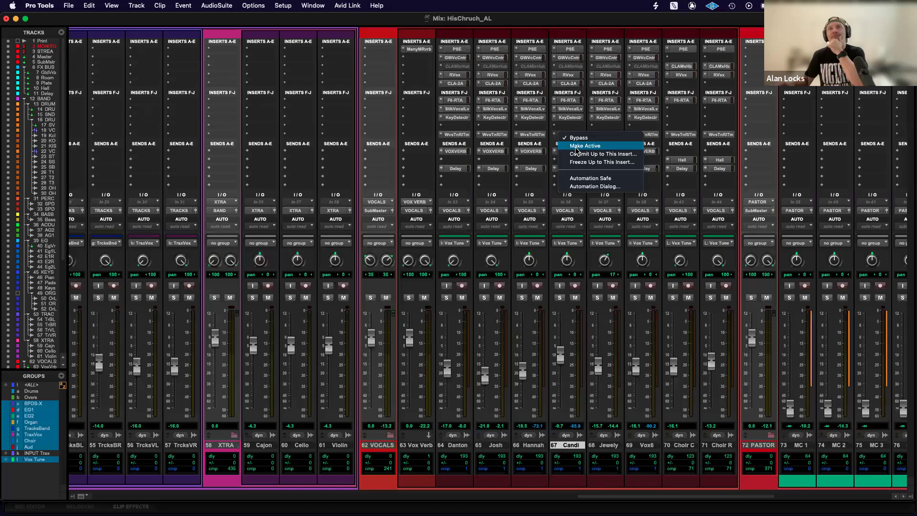
{"action": "left_click", "coordinate": [576, 148]}
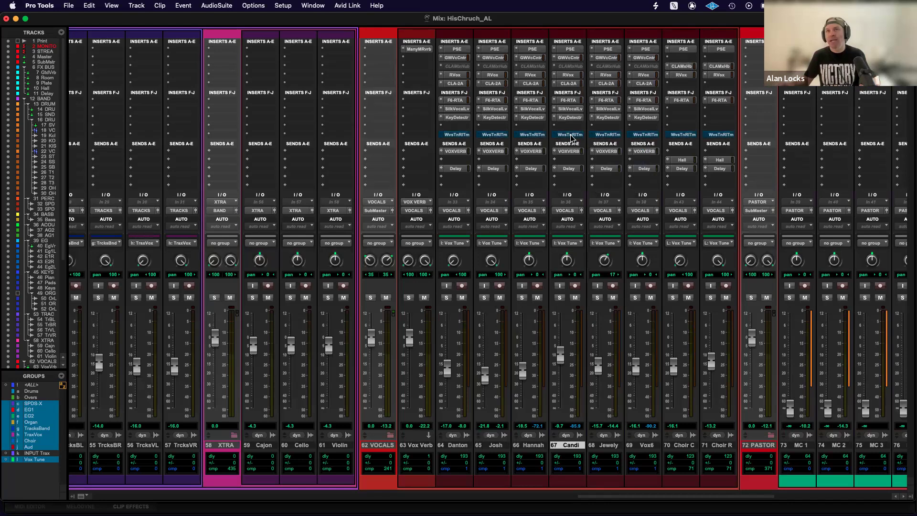
Switch track 67's Waves Tune Real-Time inactive and back to active, and take the linked vocal instances out of bypass.
{"action": "left_click", "coordinate": [570, 135], "text": "ctrl+super"}
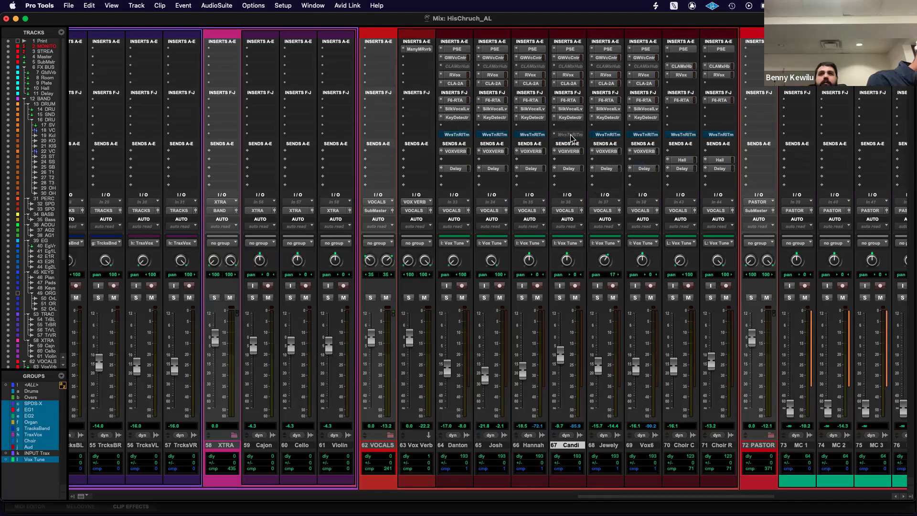
{"action": "left_click", "coordinate": [571, 137], "text": "ctrl+super"}
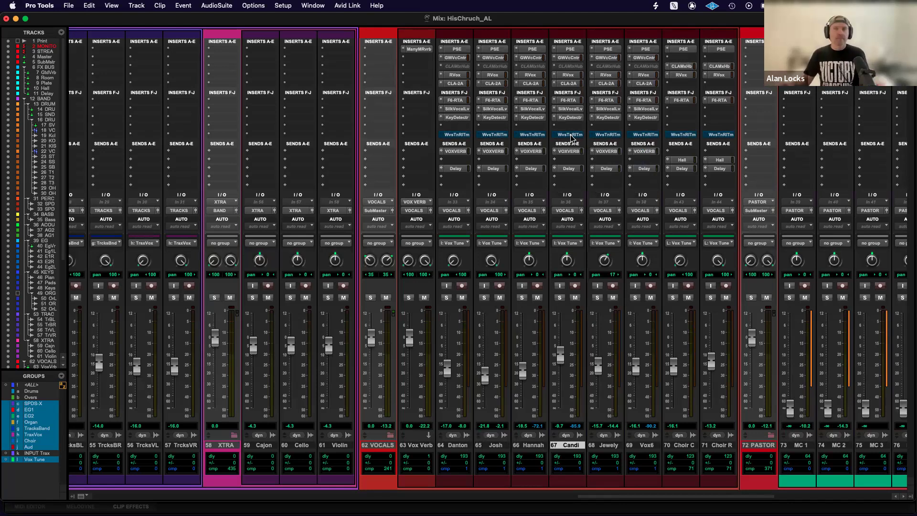
{"action": "left_click", "coordinate": [572, 135], "text": "alt+super"}
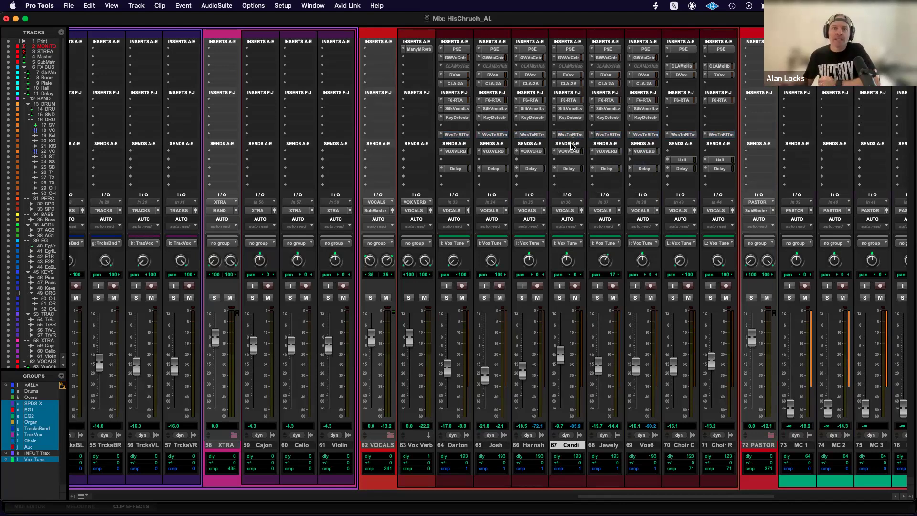
Look back across the mixer's bus and band tracks, switch to the Edit window, and examine the markers along the session timeline.
{"action": "scroll", "coordinate": [572, 146], "scroll_direction": "left", "scroll_amount": 20}
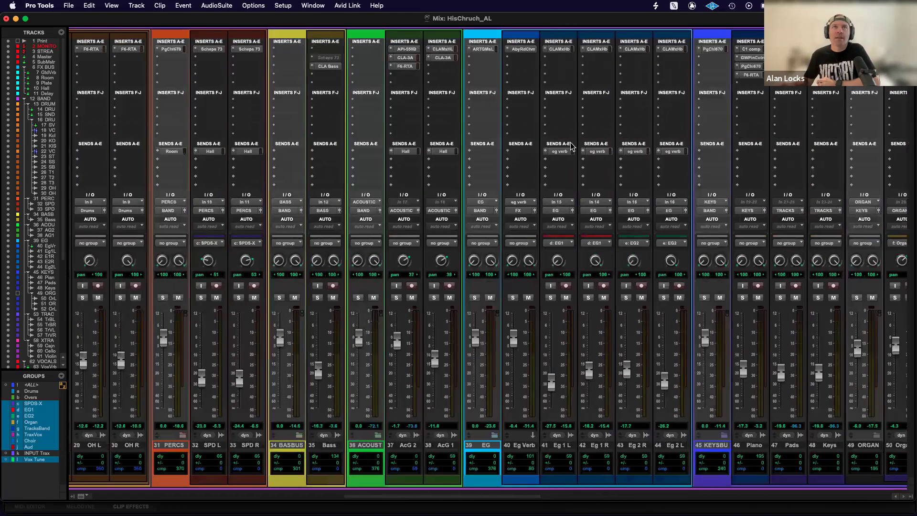
{"action": "scroll", "coordinate": [572, 147], "scroll_direction": "left", "scroll_amount": 8}
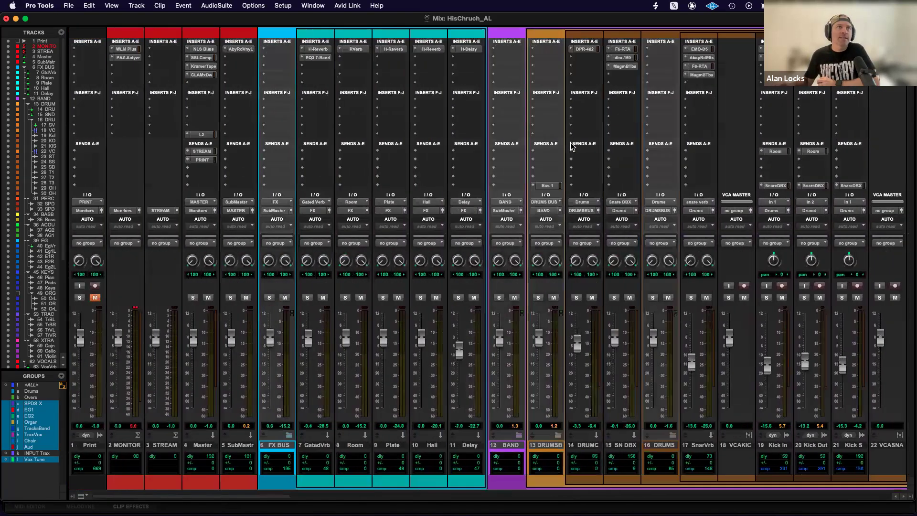
{"action": "key", "text": "super+equal"}
{"action": "scroll", "coordinate": [508, 195], "scroll_direction": "right", "scroll_amount": 8}
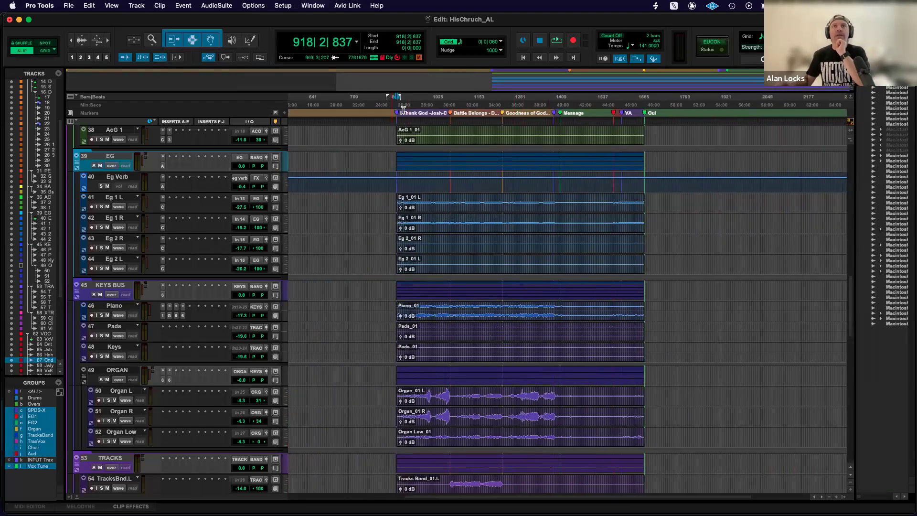
{"action": "scroll", "coordinate": [394, 115], "scroll_direction": "left", "scroll_amount": 8}
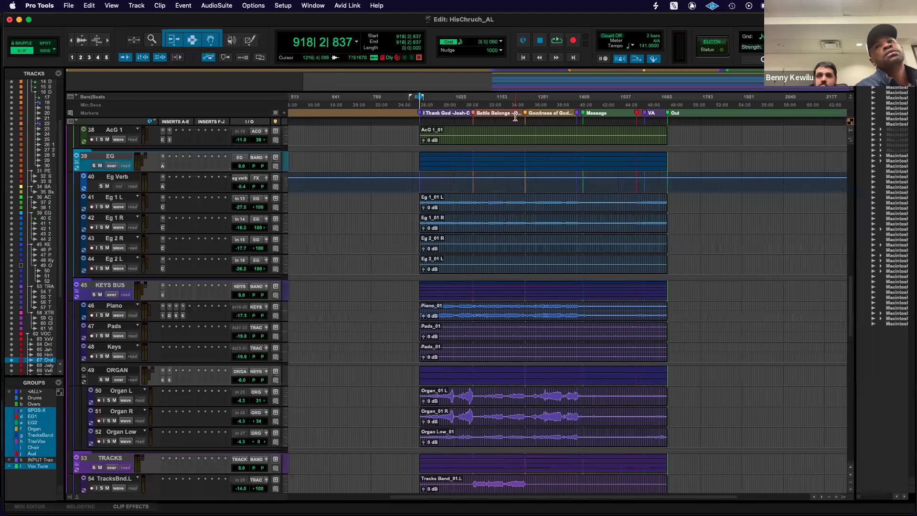
{"action": "scroll", "coordinate": [429, 126], "scroll_direction": "right", "scroll_amount": 10}
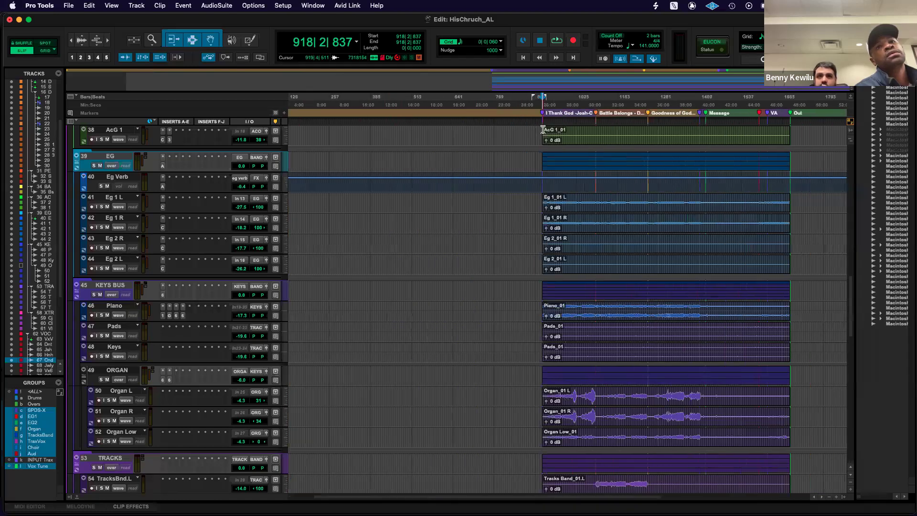
{"action": "scroll", "coordinate": [609, 128], "scroll_direction": "left", "scroll_amount": 10}
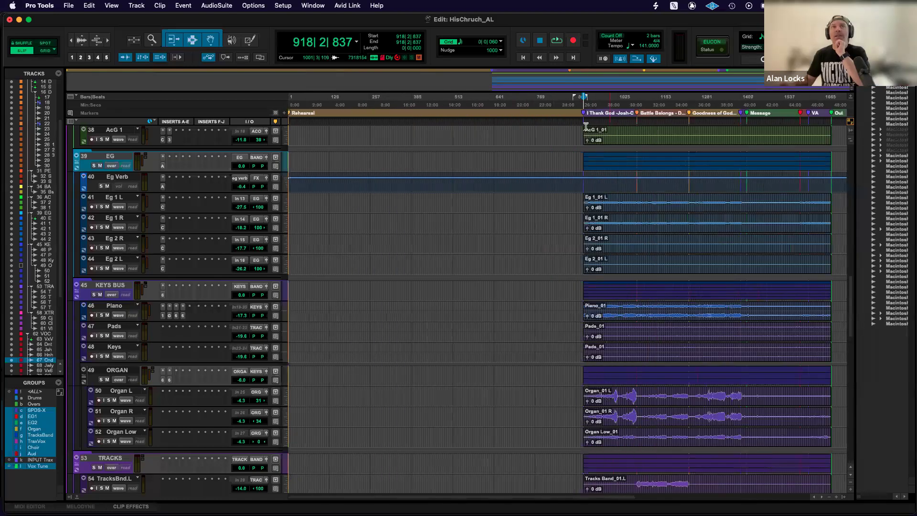
Add a marker named Service at about bar 514, between the Rehearsal marker and the first song marker.
{"action": "left_click", "coordinate": [445, 122]}
{"action": "left_click", "coordinate": [454, 123]}
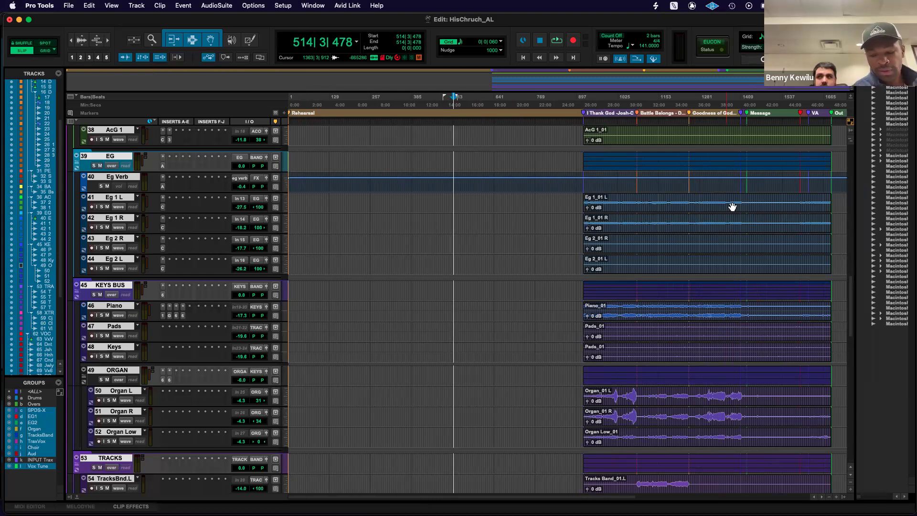
{"action": "key", "text": "KP_Enter"}
{"action": "type", "text": "Service"}
{"action": "key", "text": "Return"}
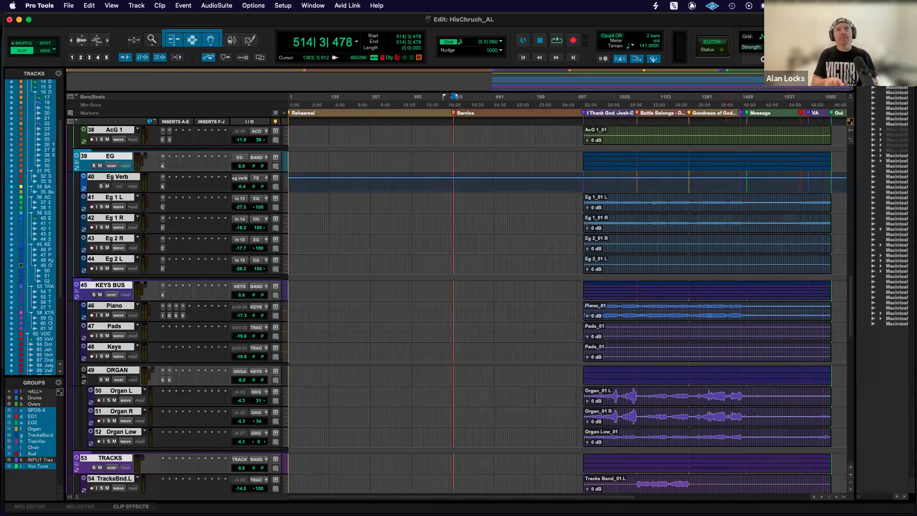
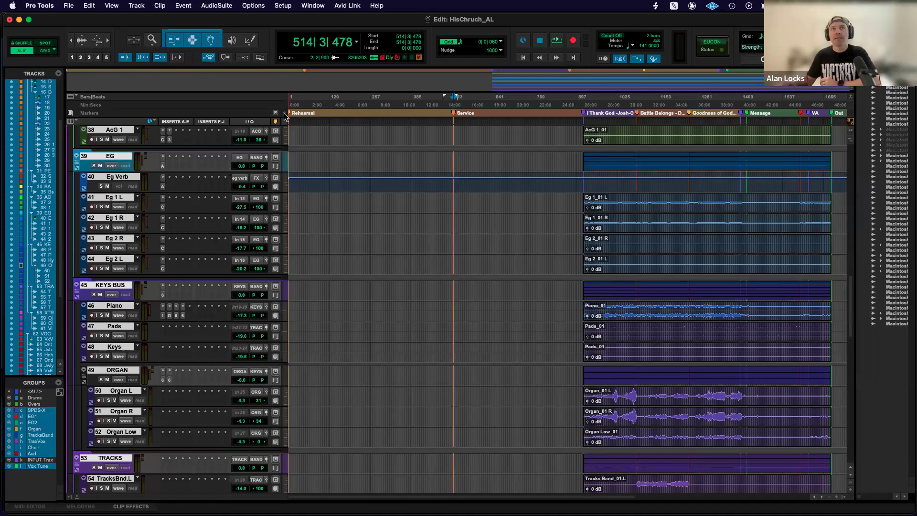
{"action": "left_click", "coordinate": [481, 112]}
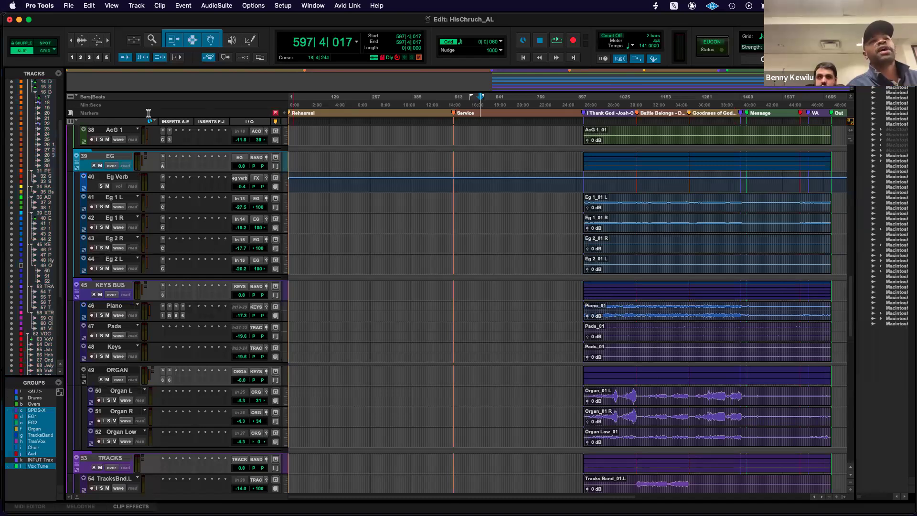
{"action": "left_click", "coordinate": [285, 114]}
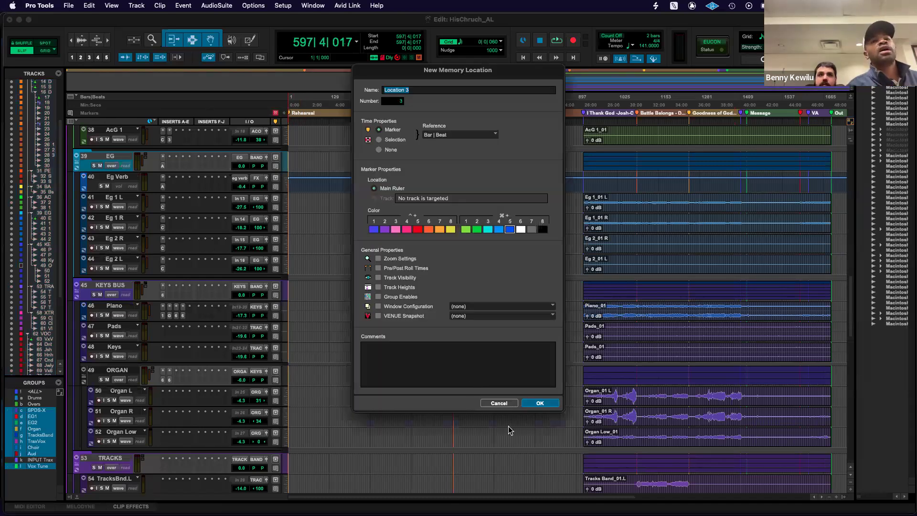
{"action": "left_click", "coordinate": [499, 404]}
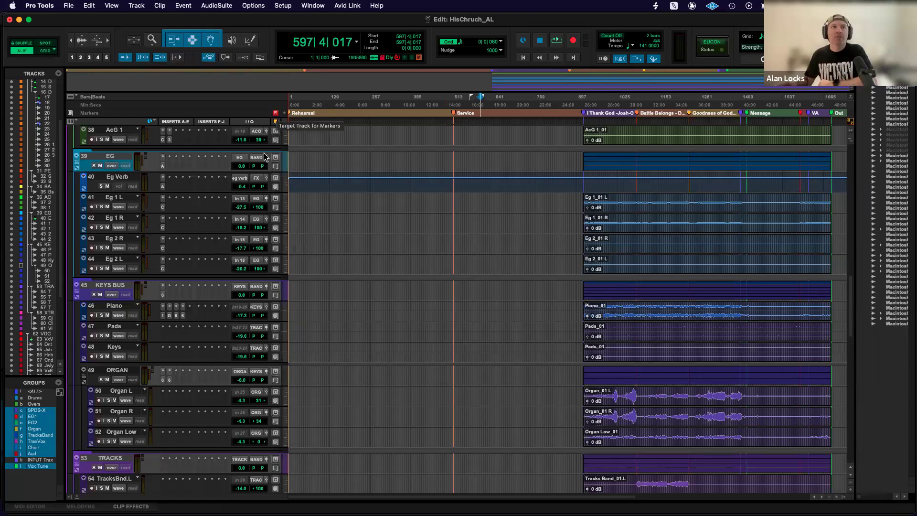
Make the Bass track the target track for markers.
{"action": "scroll", "coordinate": [266, 157], "scroll_direction": "up", "scroll_amount": 2}
{"action": "scroll", "coordinate": [266, 158], "scroll_direction": "up", "scroll_amount": 2}
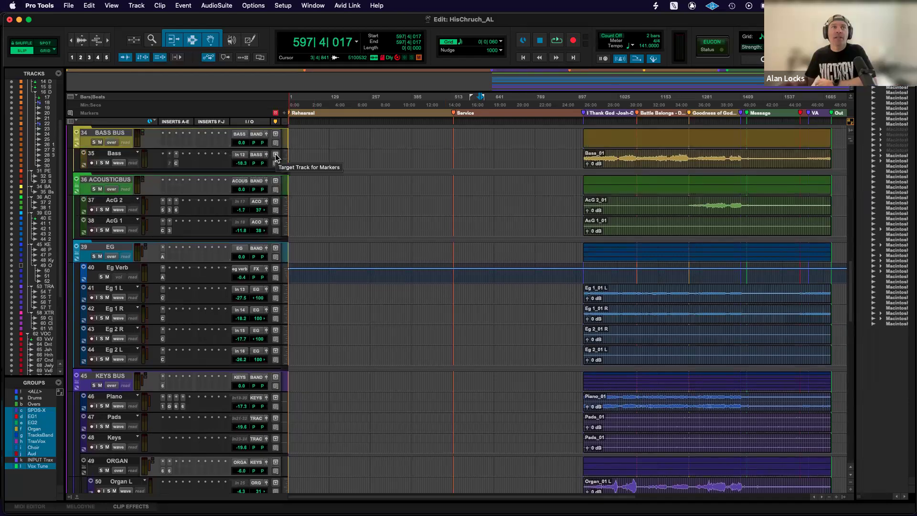
{"action": "left_click", "coordinate": [276, 155]}
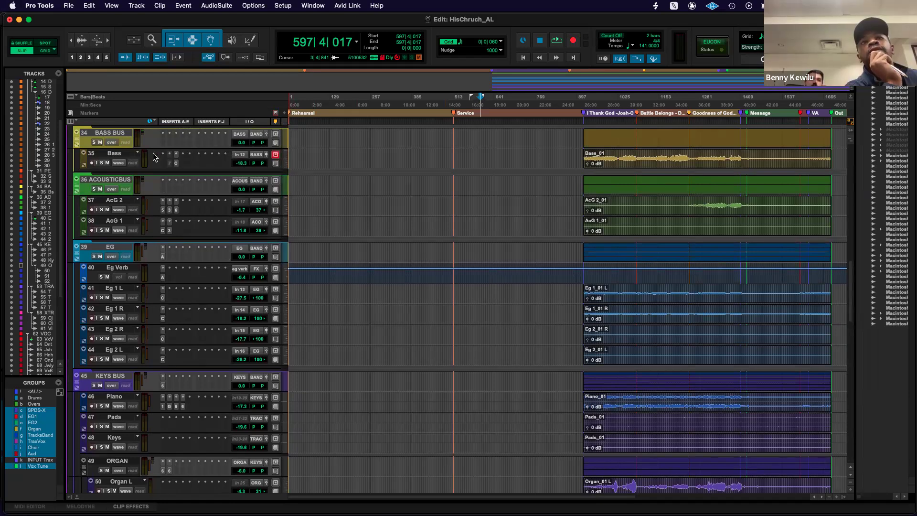
Add a main-ruler marker named Bass suck here at about bar 617, after the Service marker.
{"action": "left_click", "coordinate": [486, 120]}
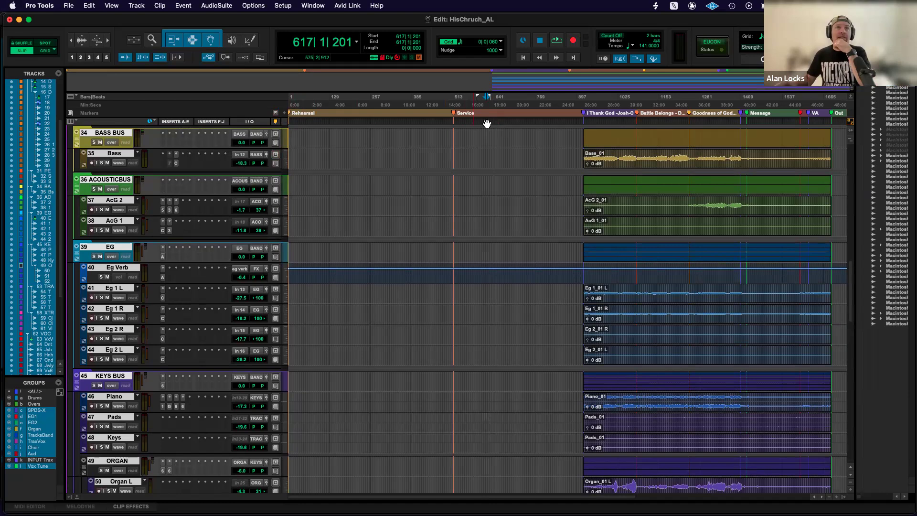
{"action": "left_click", "coordinate": [275, 155]}
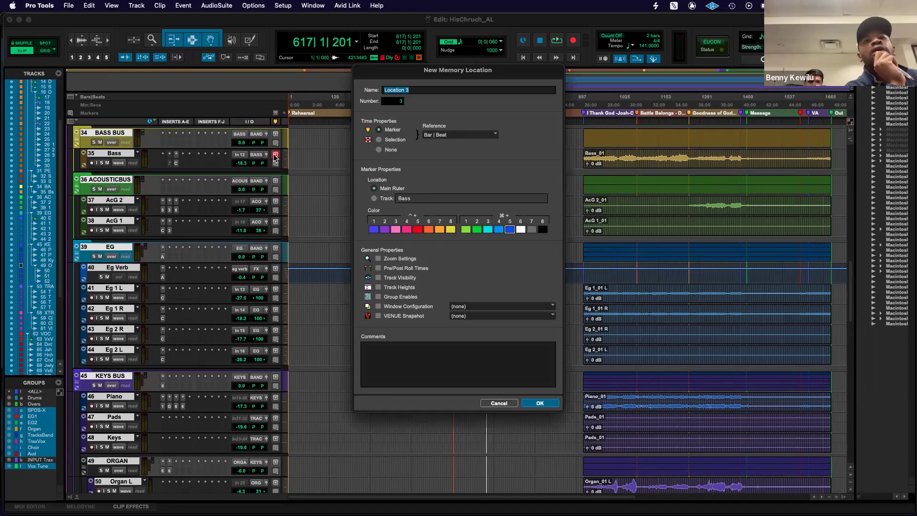
{"action": "type", "text": "Bass"}
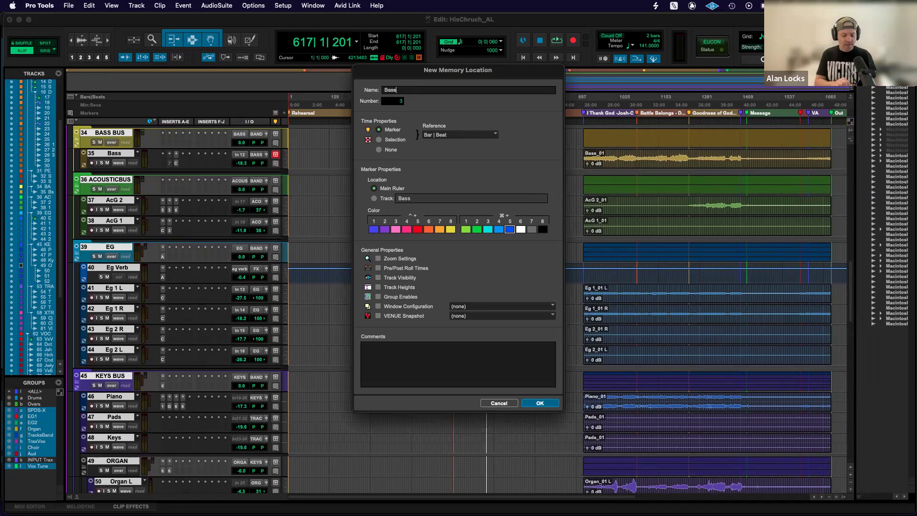
{"action": "type", "text": " suck here"}
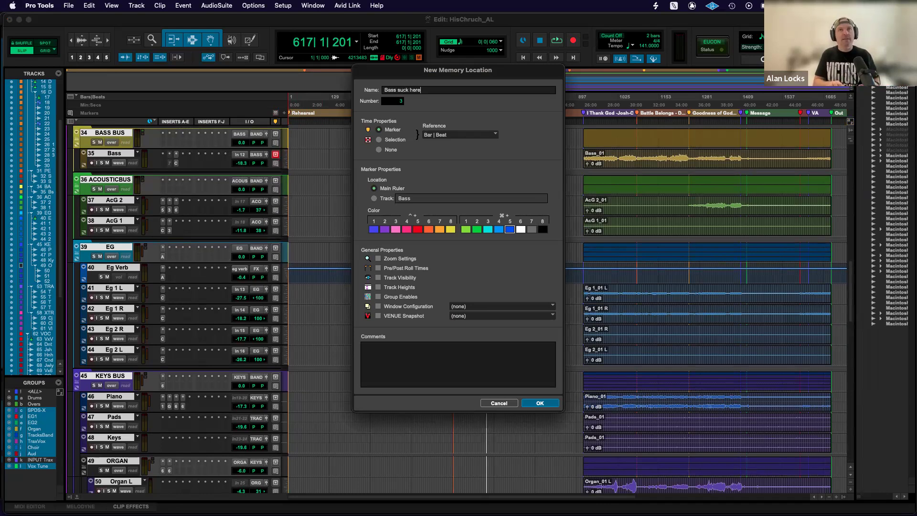
{"action": "key", "text": "Return"}
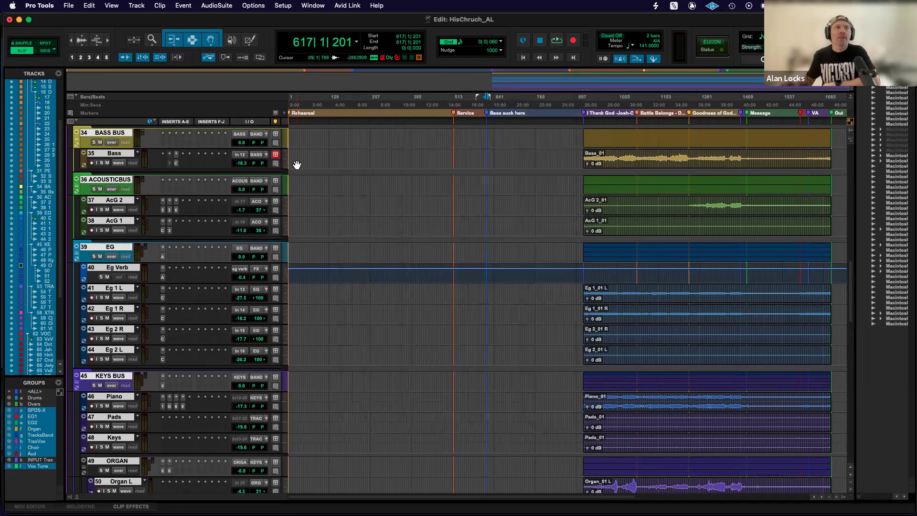
Move the Bass suck here marker from the main ruler onto the Bass track, and undo both the move and the marker.
{"action": "scroll", "coordinate": [245, 186], "scroll_direction": "up", "scroll_amount": 3}
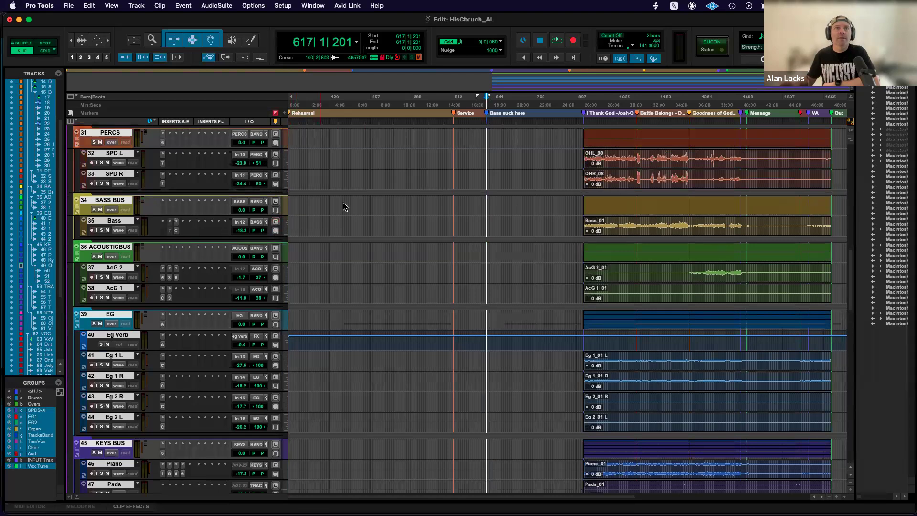
{"action": "left_click_drag", "start_coordinate": [490, 118], "coordinate": [491, 234]}
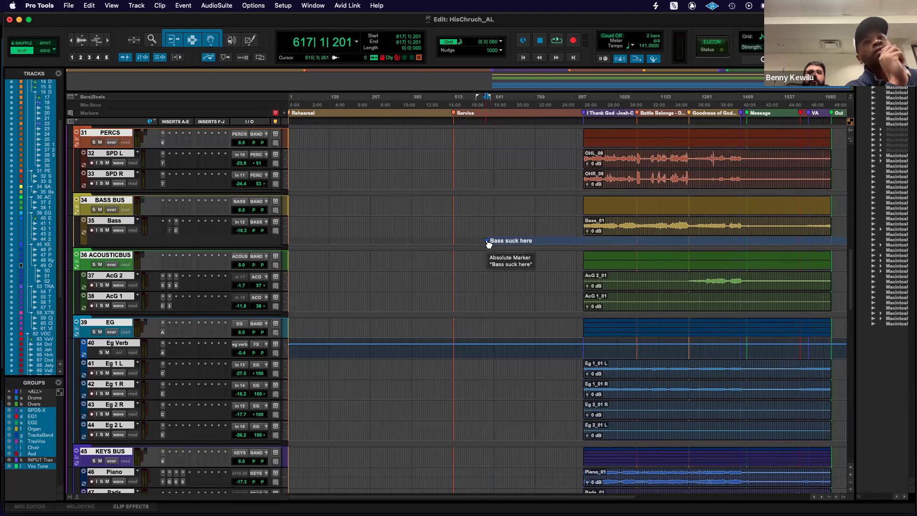
{"action": "key", "text": "super+z"}
{"action": "key", "text": "super+z"}
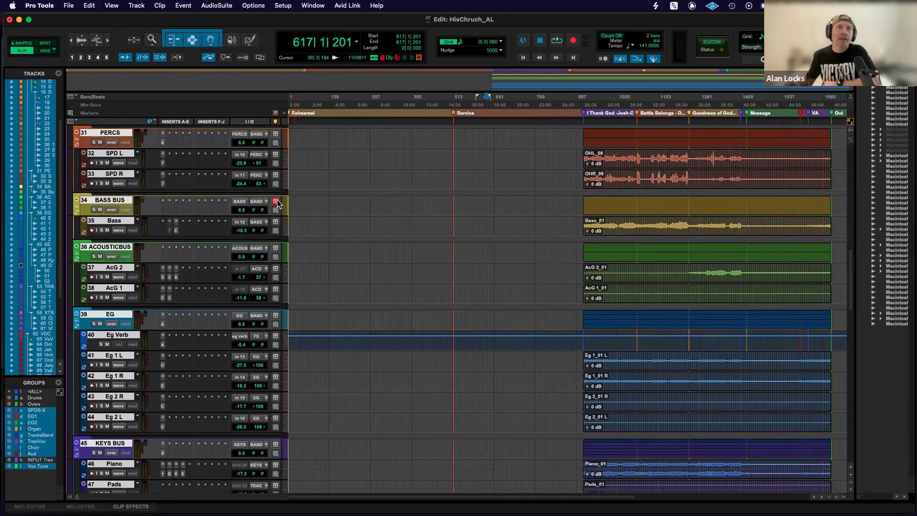
Add a main-ruler marker with a random placeholder name at bar 617, after the Service marker.
{"action": "scroll", "coordinate": [276, 205], "scroll_direction": "up", "scroll_amount": 1}
{"action": "scroll", "coordinate": [276, 205], "scroll_direction": "up", "scroll_amount": 10}
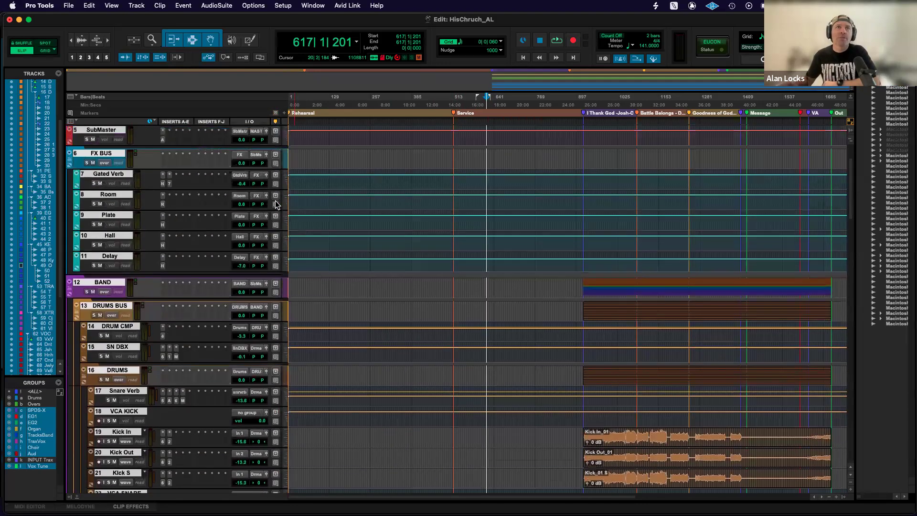
{"action": "scroll", "coordinate": [276, 205], "scroll_direction": "down", "scroll_amount": 12}
{"action": "scroll", "coordinate": [276, 205], "scroll_direction": "up", "scroll_amount": 3}
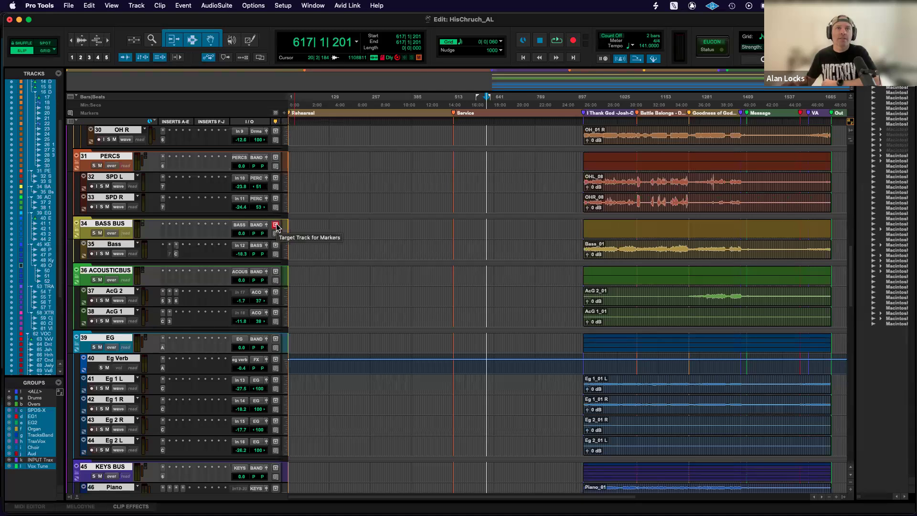
{"action": "left_click", "coordinate": [287, 117]}
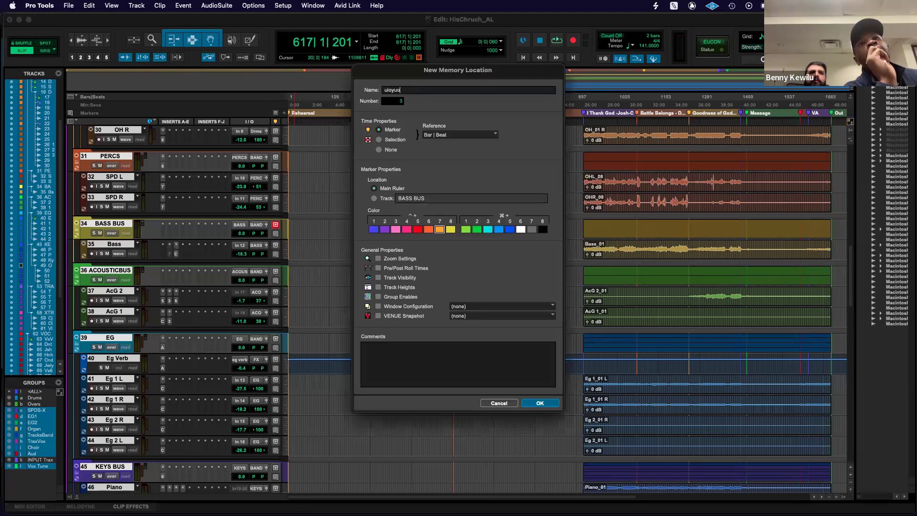
{"action": "key", "text": "Return"}
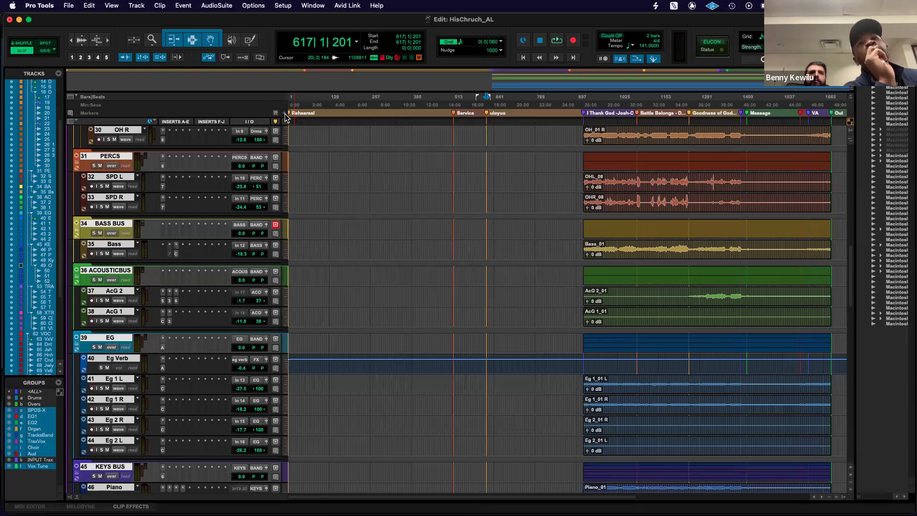
Delete the placeholder marker between the Service marker and the first song marker.
{"action": "left_click", "coordinate": [484, 112]}
{"action": "left_click_drag", "start_coordinate": [484, 111], "coordinate": [493, 111]}
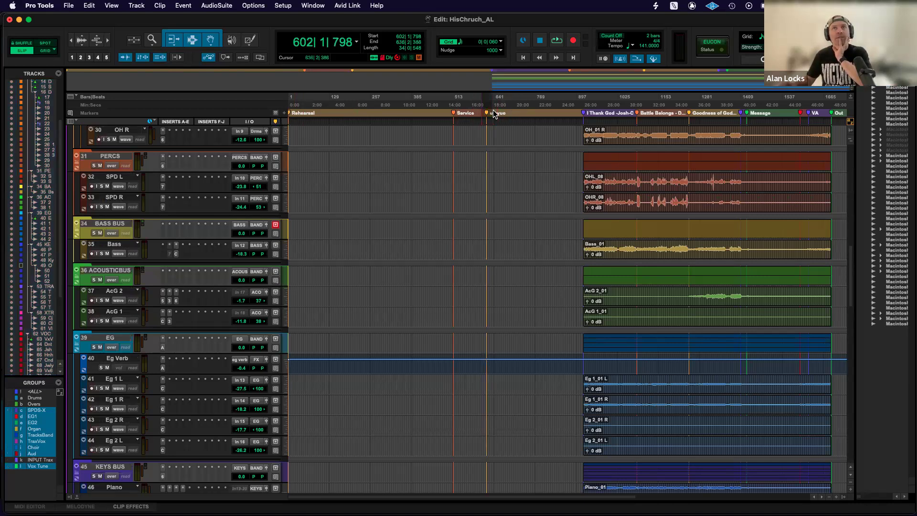
{"action": "key", "text": "BackSpace"}
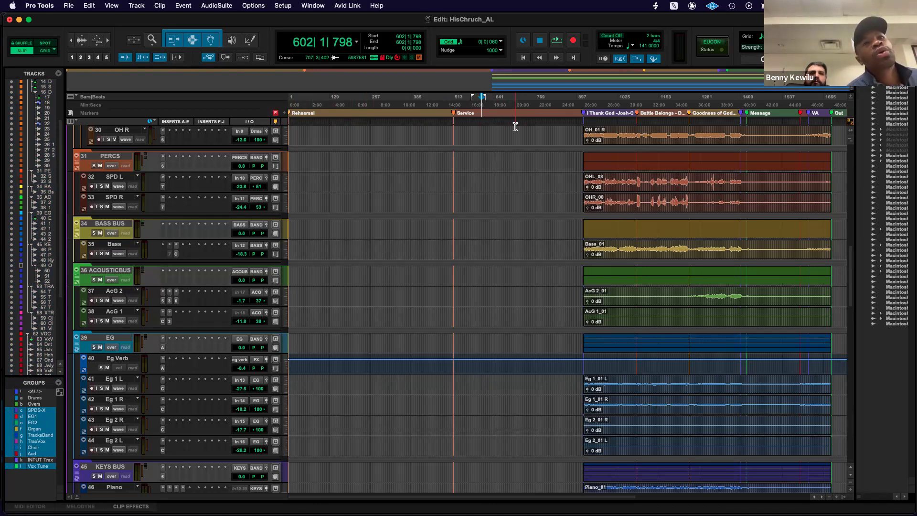
Highlight the rehearsal part of the timeline from about bar 8 to bar 355, and locate the session to the Service marker.
{"action": "scroll", "coordinate": [505, 146], "scroll_direction": "up", "scroll_amount": 2}
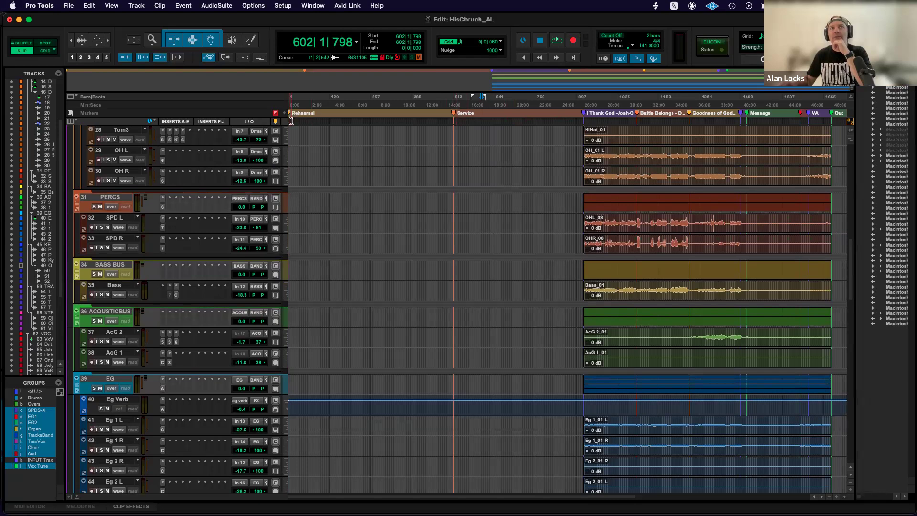
{"action": "left_click_drag", "start_coordinate": [292, 121], "coordinate": [404, 126]}
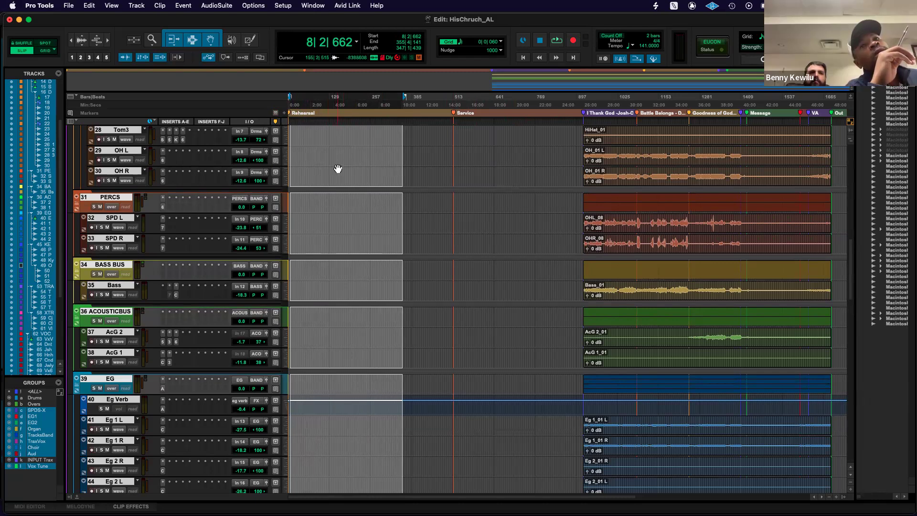
{"action": "left_click", "coordinate": [454, 125]}
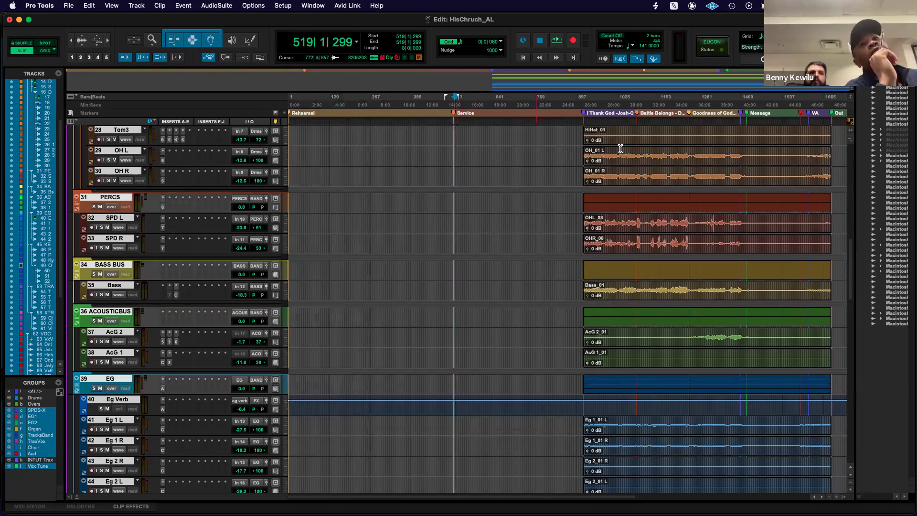
{"action": "left_click", "coordinate": [455, 114]}
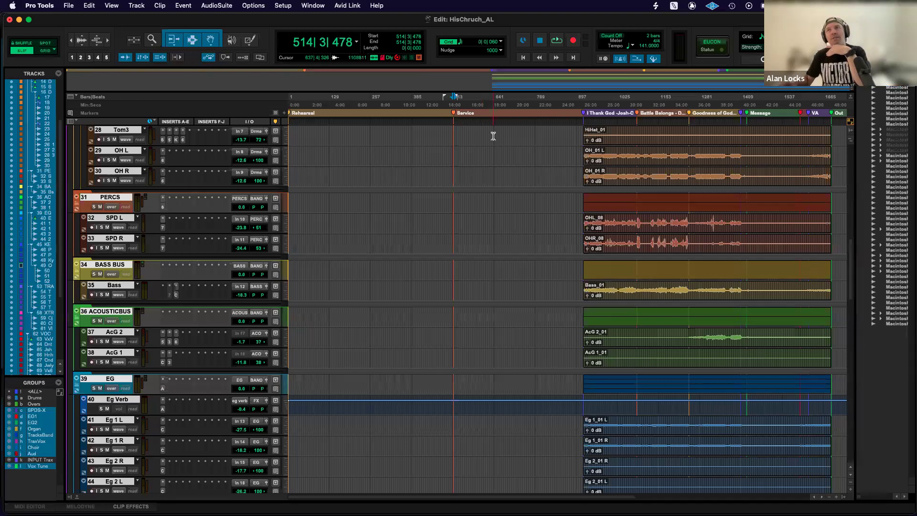
Examine the song, Message, VA and Out markers along the service part of the timeline.
{"action": "scroll", "coordinate": [493, 136], "scroll_direction": "right", "scroll_amount": 5}
{"action": "scroll", "coordinate": [493, 136], "scroll_direction": "left", "scroll_amount": 5}
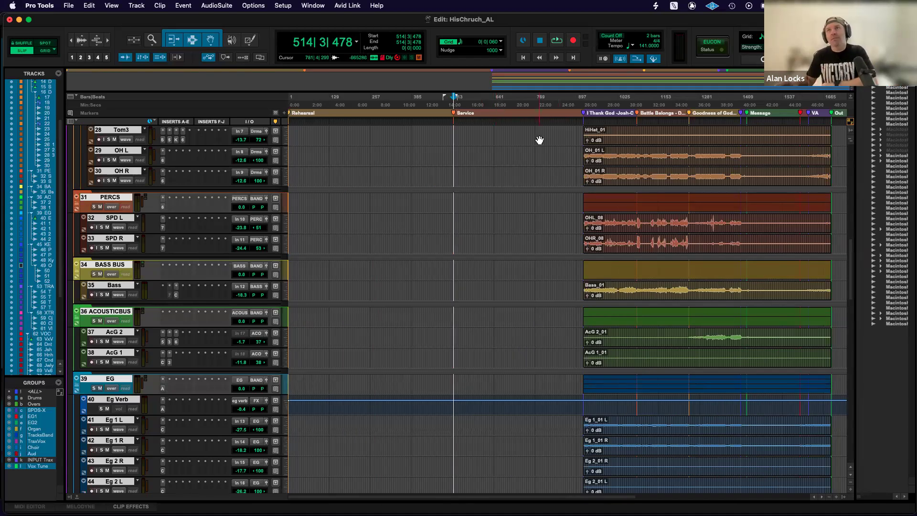
{"action": "scroll", "coordinate": [539, 140], "scroll_direction": "right", "scroll_amount": 5}
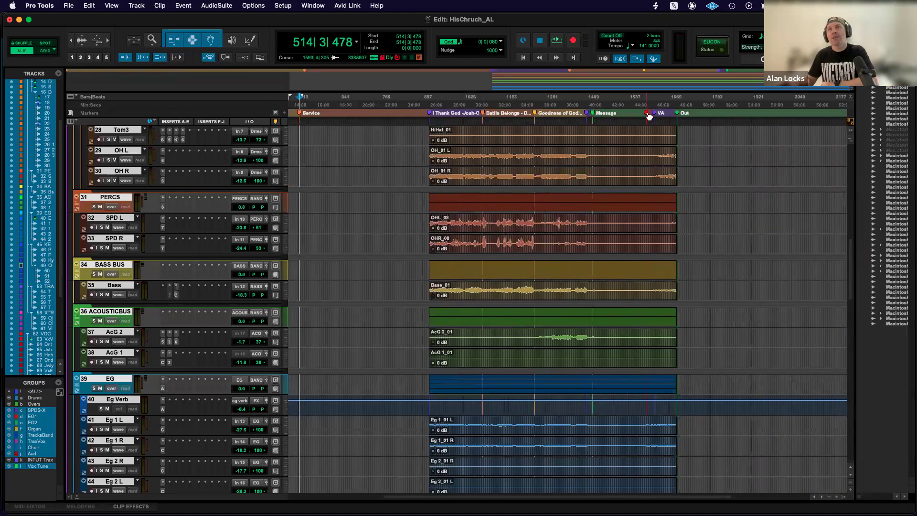
{"action": "key", "text": "t"}
{"action": "key", "text": "t"}
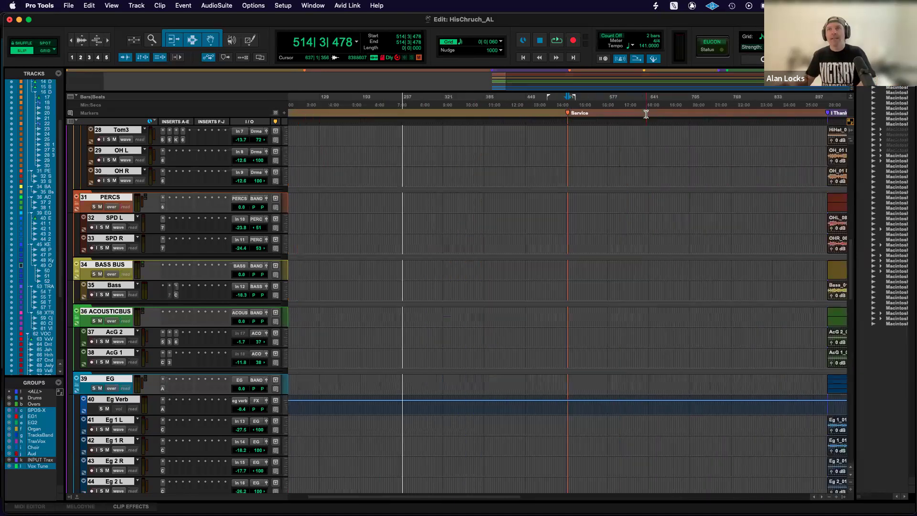
{"action": "scroll", "coordinate": [646, 115], "scroll_direction": "right", "scroll_amount": 10}
{"action": "key", "text": "r"}
{"action": "scroll", "coordinate": [647, 114], "scroll_direction": "right", "scroll_amount": 8}
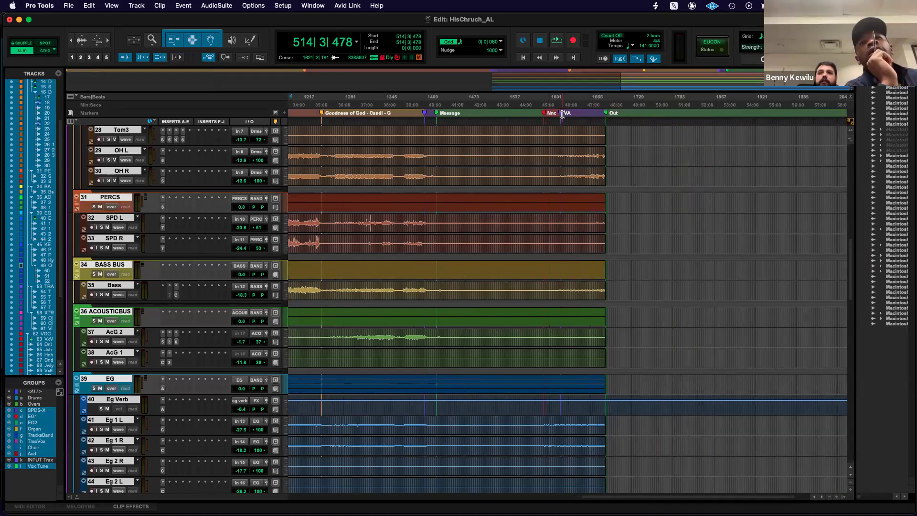
{"action": "scroll", "coordinate": [574, 122], "scroll_direction": "left", "scroll_amount": 10}
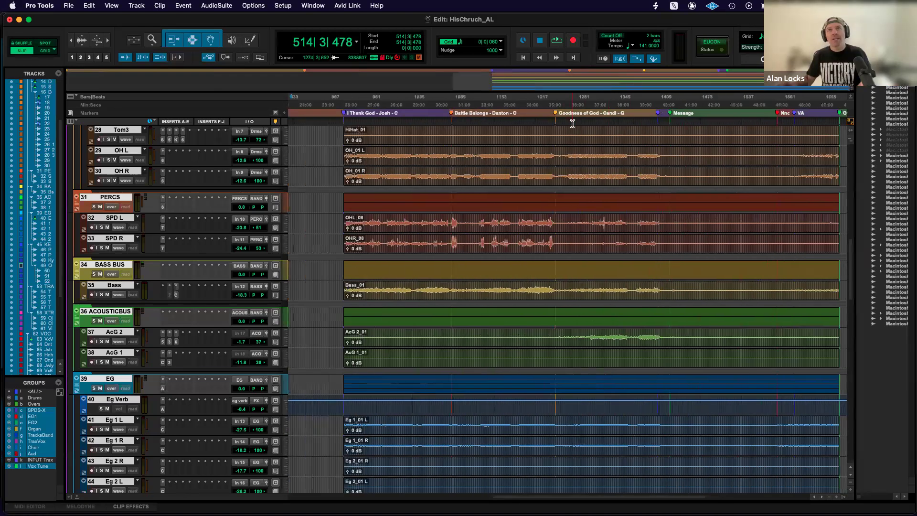
{"action": "key", "text": "r"}
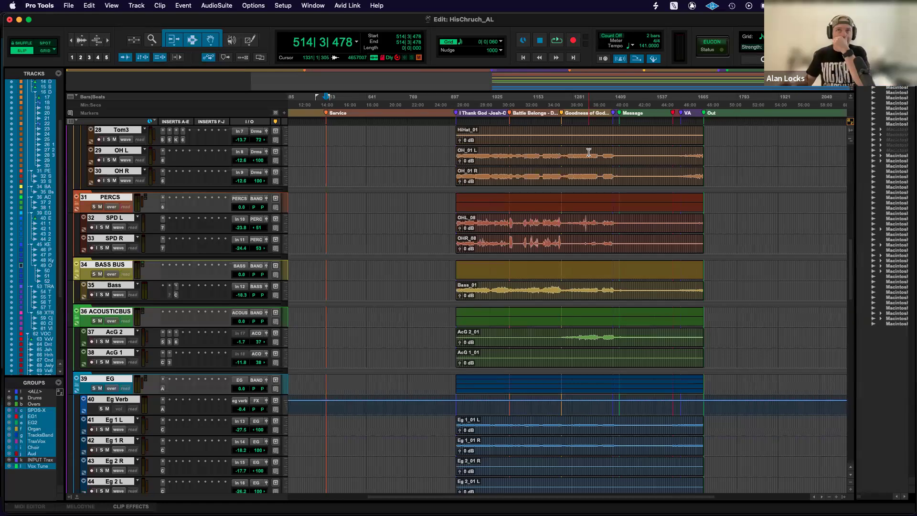
Select the Kick In clip and magnify its beginning at the I Thank God marker.
{"action": "scroll", "coordinate": [589, 152], "scroll_direction": "up", "scroll_amount": 10}
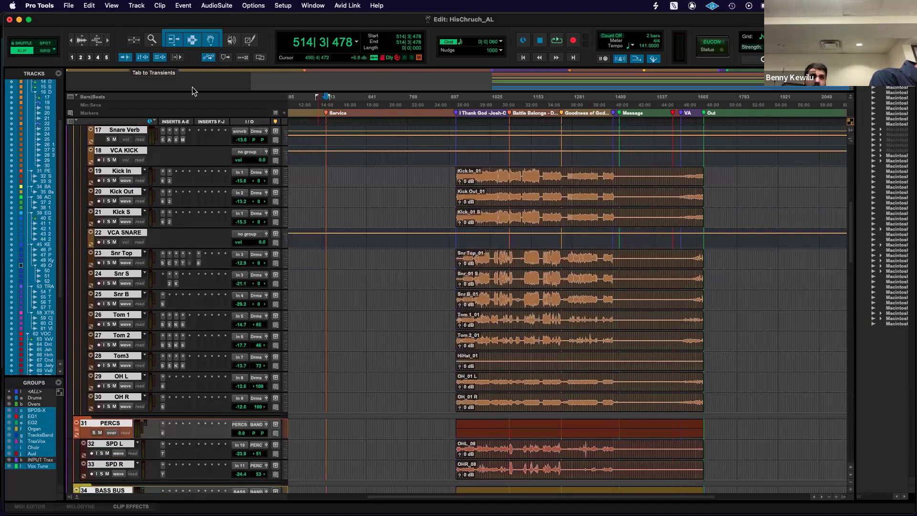
{"action": "key", "text": "super+bracketright"}
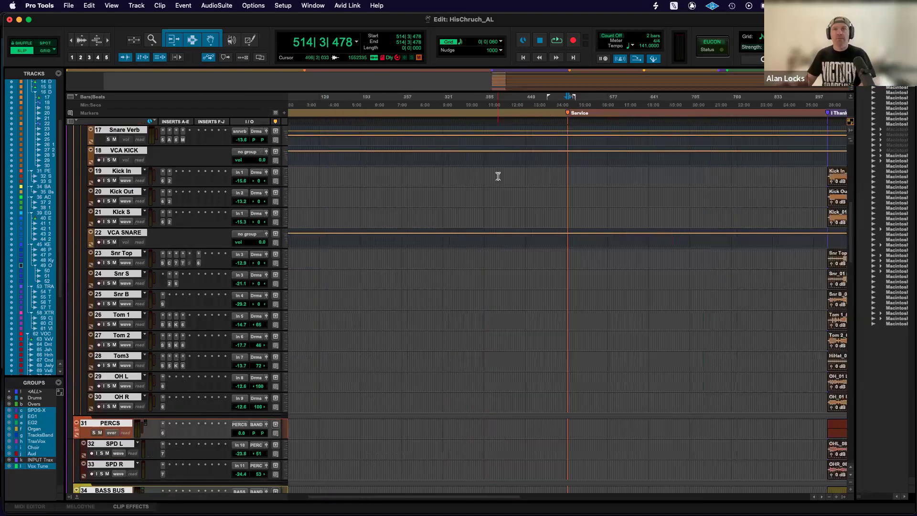
{"action": "scroll", "coordinate": [503, 180], "scroll_direction": "right", "scroll_amount": 10}
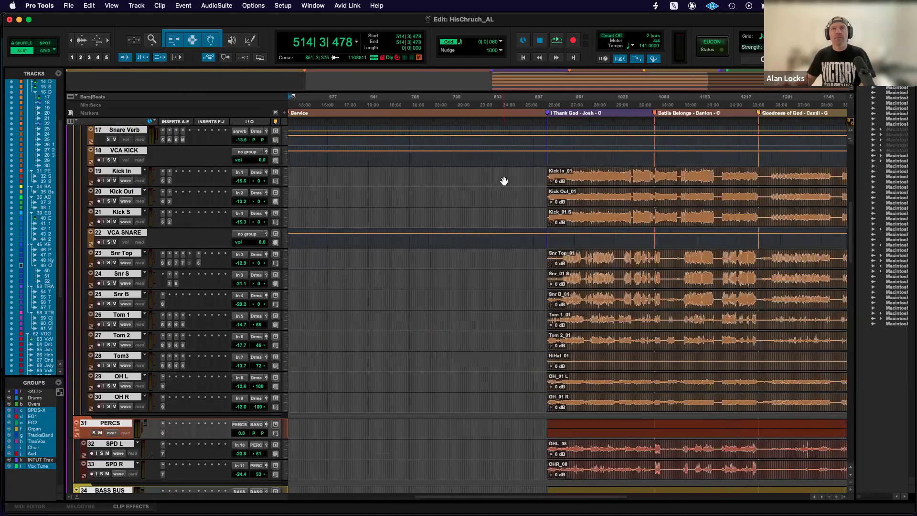
{"action": "left_click", "coordinate": [591, 183]}
{"action": "key", "text": "super+bracketright"}
{"action": "key", "text": "super+bracketright"}
{"action": "key", "text": "super+bracketright"}
{"action": "key", "text": "super+bracketright"}
{"action": "key", "text": "super+bracketright"}
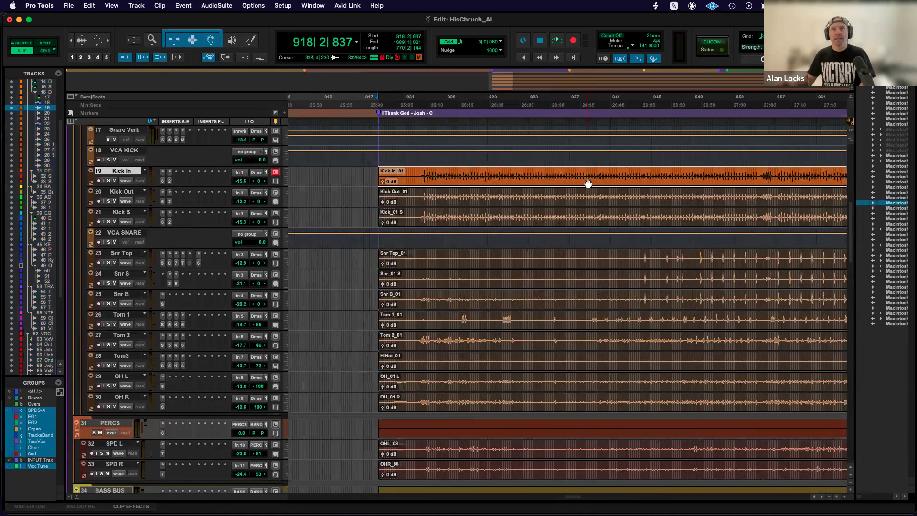
Place the edit cursor on Kick In just before the first kick hit, at about bar 922 beat 4, with individual hits magnified.
{"action": "scroll", "coordinate": [574, 182], "scroll_direction": "right", "scroll_amount": 3}
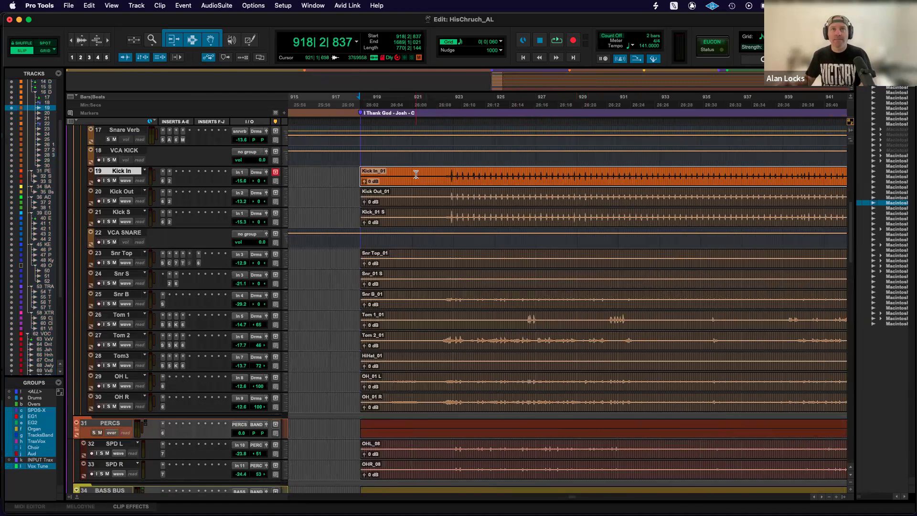
{"action": "left_click", "coordinate": [453, 174]}
{"action": "key", "text": "super+bracketright"}
{"action": "key", "text": "super+bracketright"}
{"action": "key", "text": "super+bracketright"}
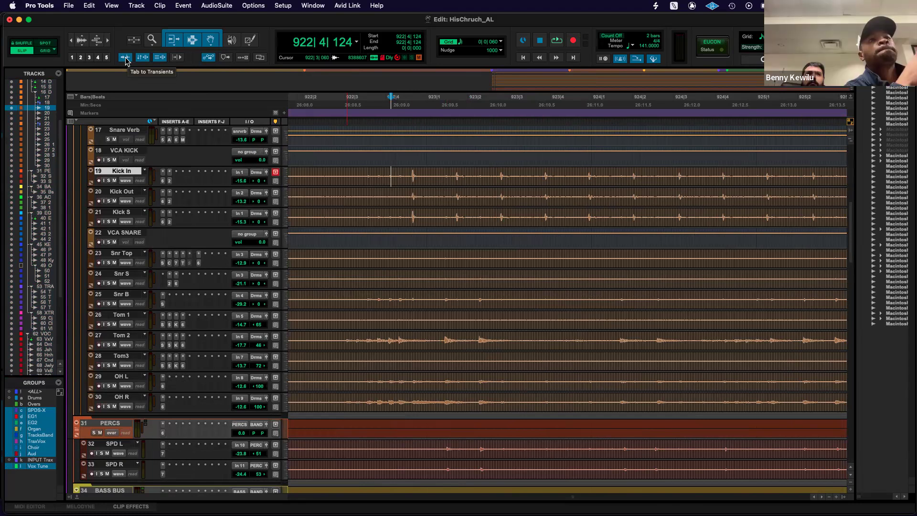
Jump the edit cursor from transient to transient along Kick In, up to about bar 923 beat 3.
{"action": "key", "text": "Tab"}
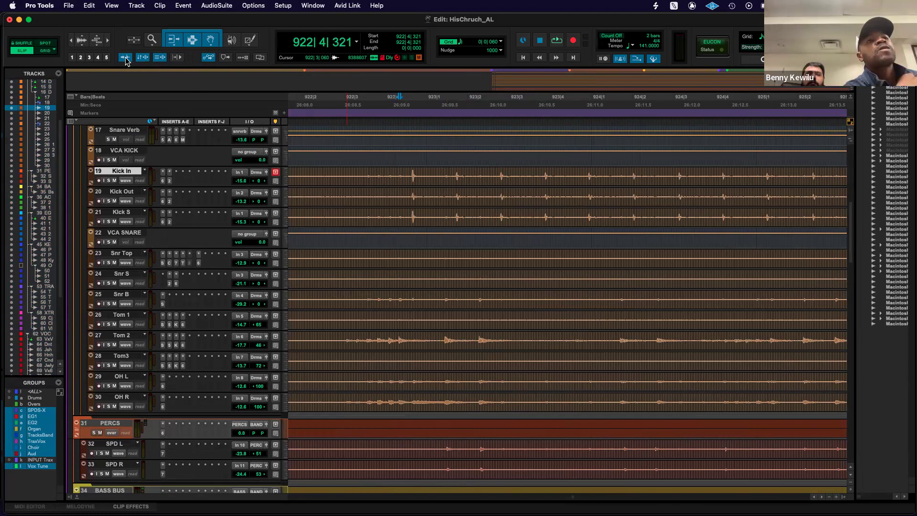
{"action": "key", "text": "Tab"}
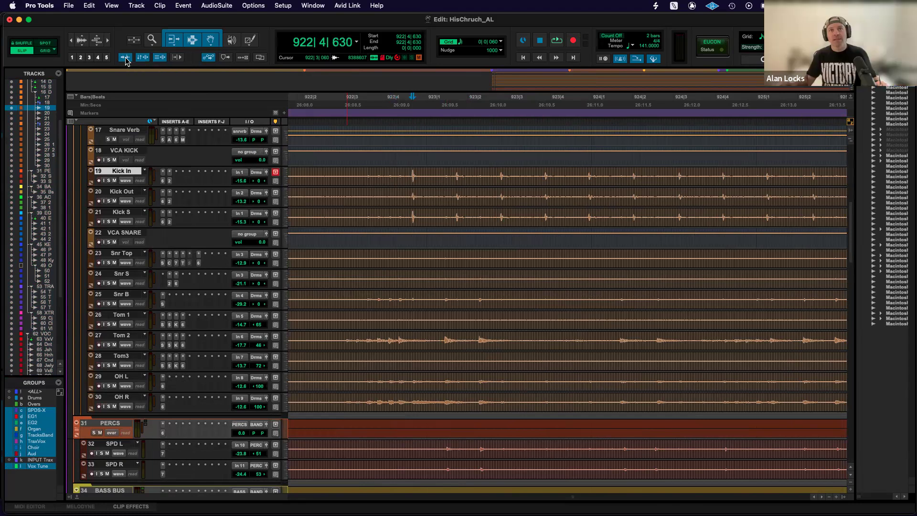
{"action": "key", "text": "Tab"}
{"action": "key", "text": "Tab"}
{"action": "key", "text": "Tab"}
{"action": "key", "text": "Tab"}
{"action": "key", "text": "Tab"}
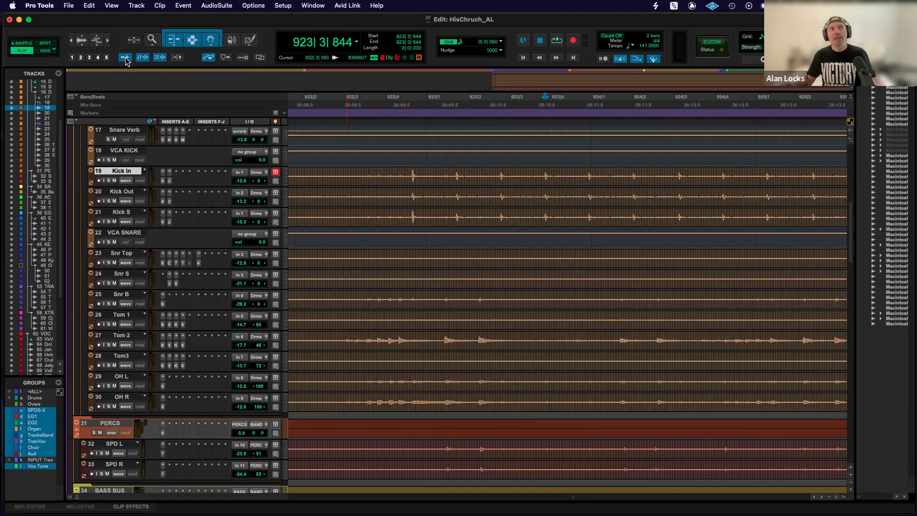
Turn off Tab to Transients and show the drum clips at full length from the I Thank God marker to the Out marker.
{"action": "left_click", "coordinate": [125, 58]}
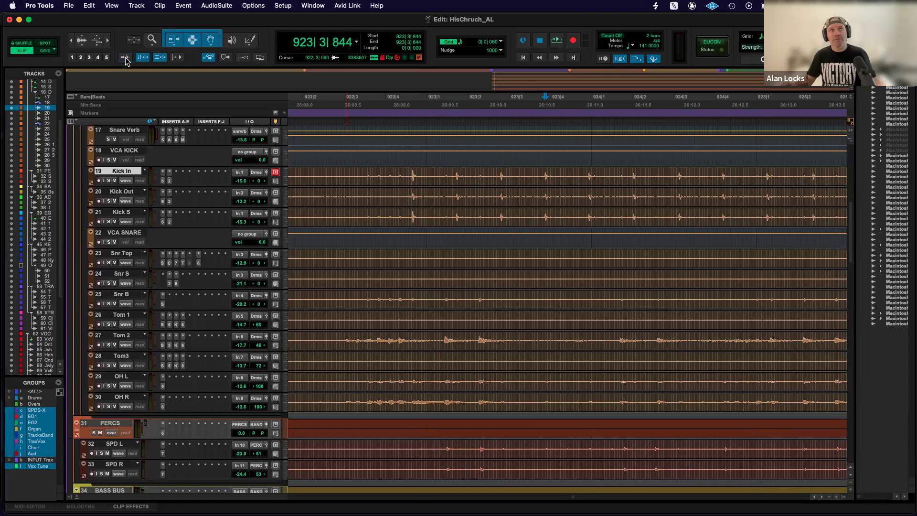
{"action": "key", "text": "r"}
{"action": "key", "text": "r"}
{"action": "key", "text": "r"}
{"action": "key", "text": "r"}
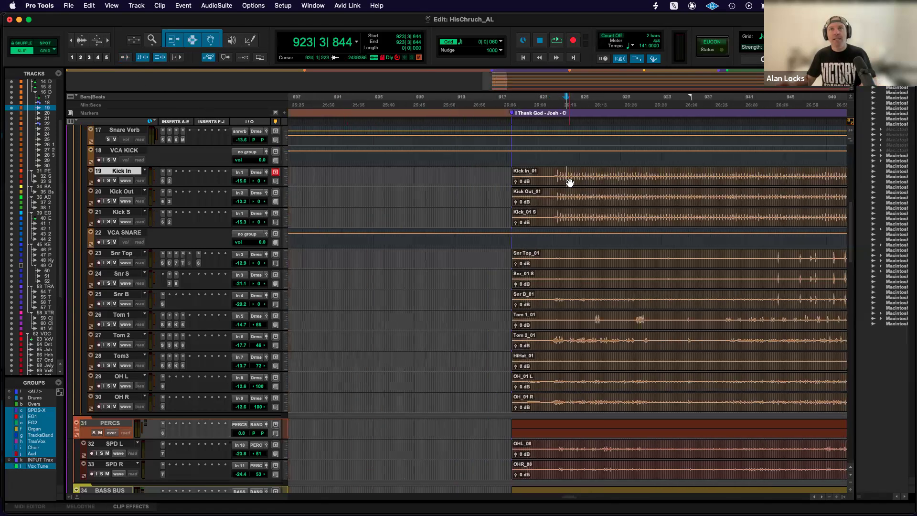
{"action": "key", "text": "r"}
{"action": "scroll", "coordinate": [579, 181], "scroll_direction": "right", "scroll_amount": 5}
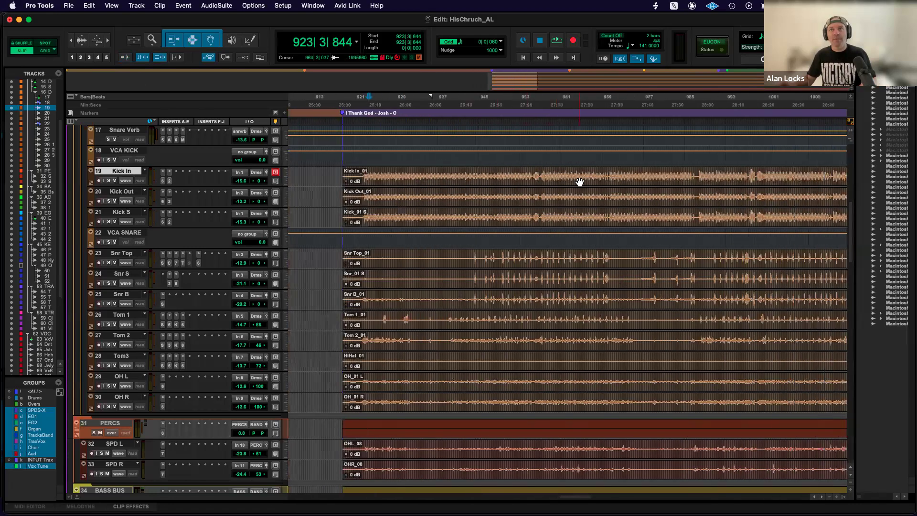
{"action": "key", "text": "r"}
{"action": "scroll", "coordinate": [577, 182], "scroll_direction": "right", "scroll_amount": 3}
{"action": "key", "text": "r"}
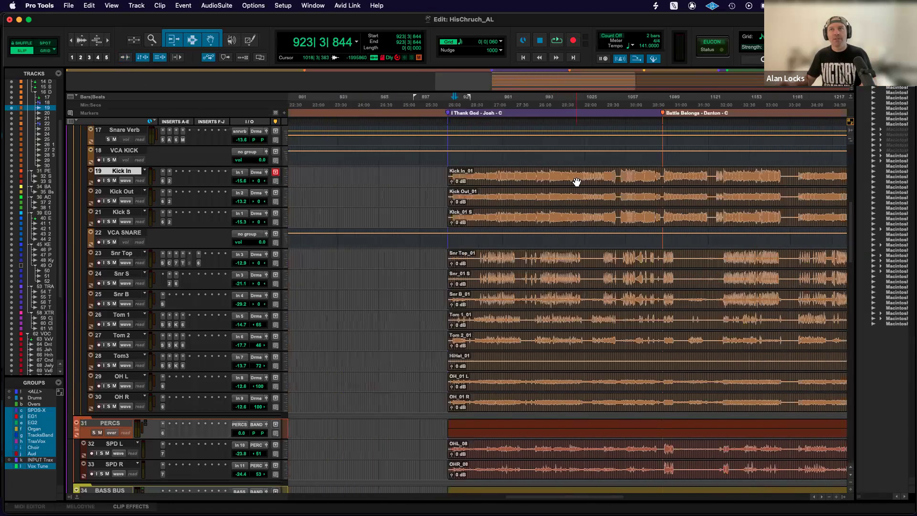
{"action": "scroll", "coordinate": [578, 182], "scroll_direction": "right", "scroll_amount": 3}
{"action": "key", "text": "r"}
{"action": "scroll", "coordinate": [577, 182], "scroll_direction": "right", "scroll_amount": 4}
{"action": "key", "text": "r"}
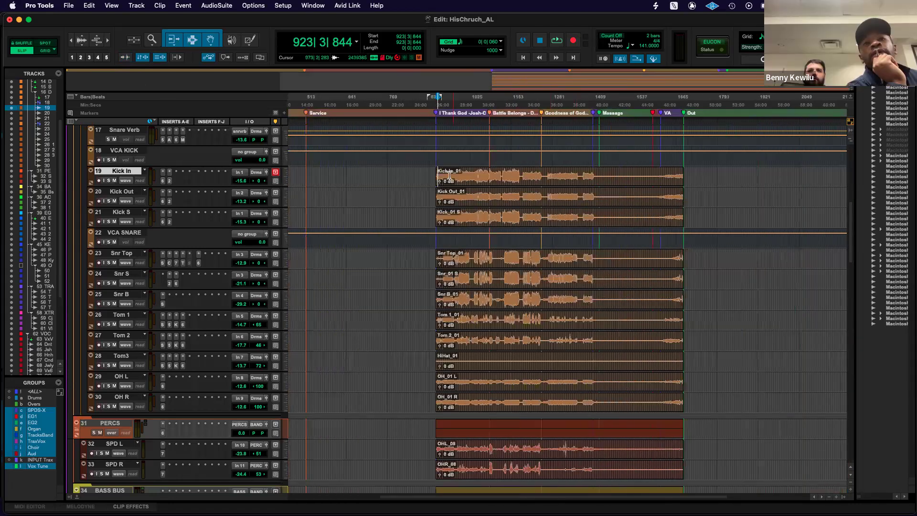
Place the edit cursor ahead of the Kick In clip and jump to the clip's start and its end.
{"action": "left_click", "coordinate": [409, 173]}
{"action": "left_click", "coordinate": [366, 169]}
{"action": "key", "text": "Tab"}
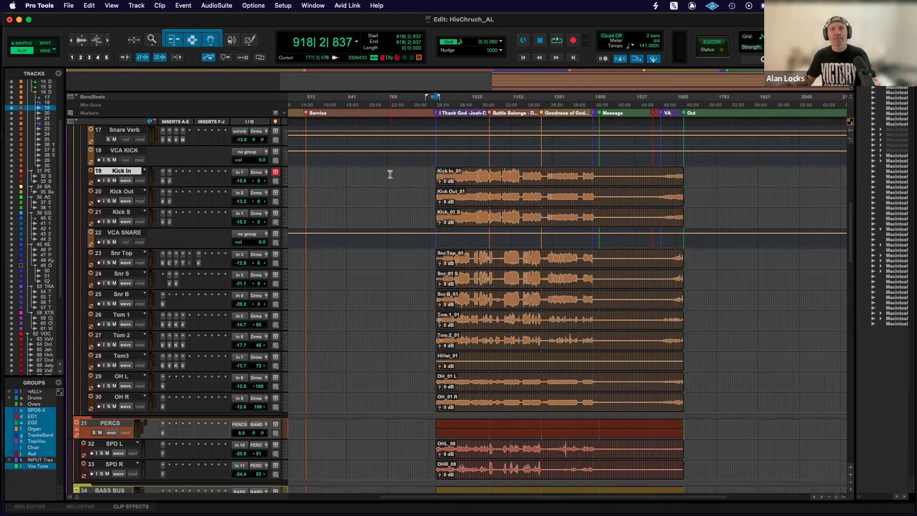
{"action": "key", "text": "Tab"}
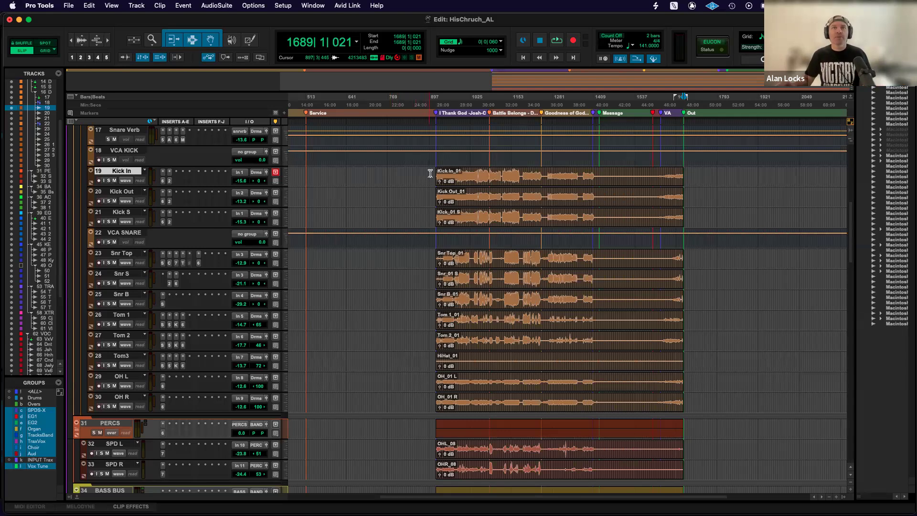
Place the edit cursor in the empty area before the Kick In clip at about bar 851, and briefly start and stop playback.
{"action": "left_click", "coordinate": [414, 172]}
{"action": "key", "text": "space"}
{"action": "key", "text": "super+bracketright"}
{"action": "key", "text": "super+bracketright"}
{"action": "key", "text": "super+bracketright"}
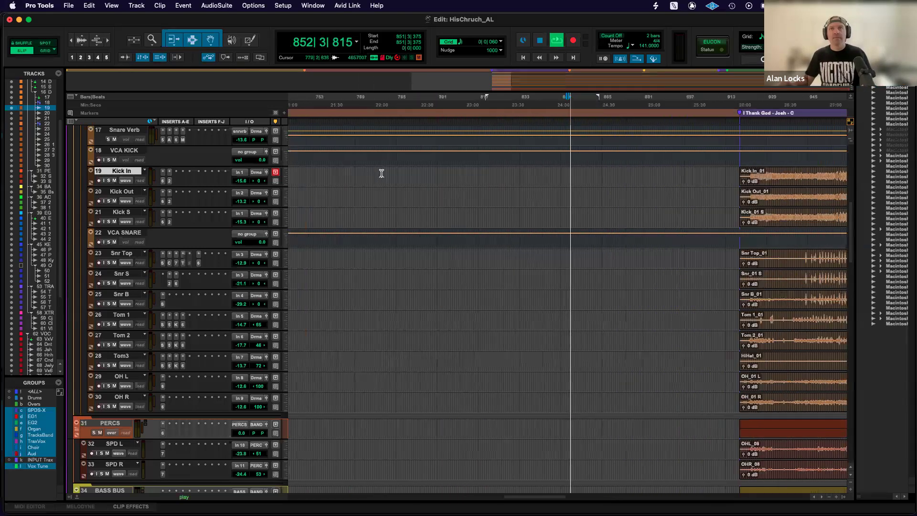
{"action": "key", "text": "space"}
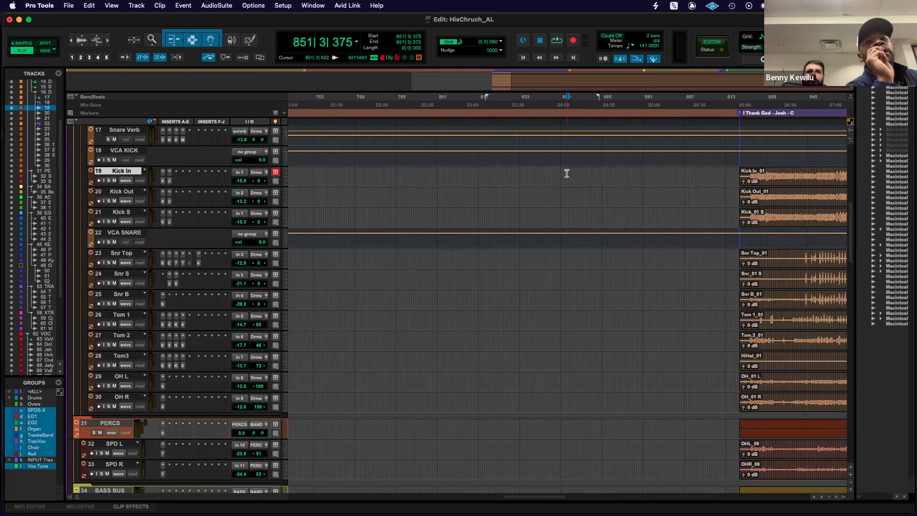
Place the edit cursor within the I Thank God section of Kick In at about bar 956, and briefly play the session.
{"action": "left_click", "coordinate": [603, 173]}
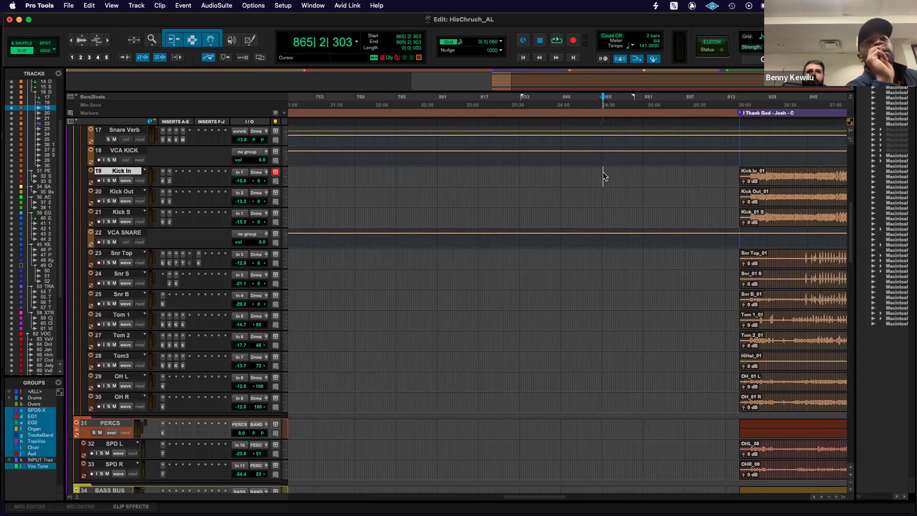
{"action": "scroll", "coordinate": [597, 173], "scroll_direction": "right", "scroll_amount": 5}
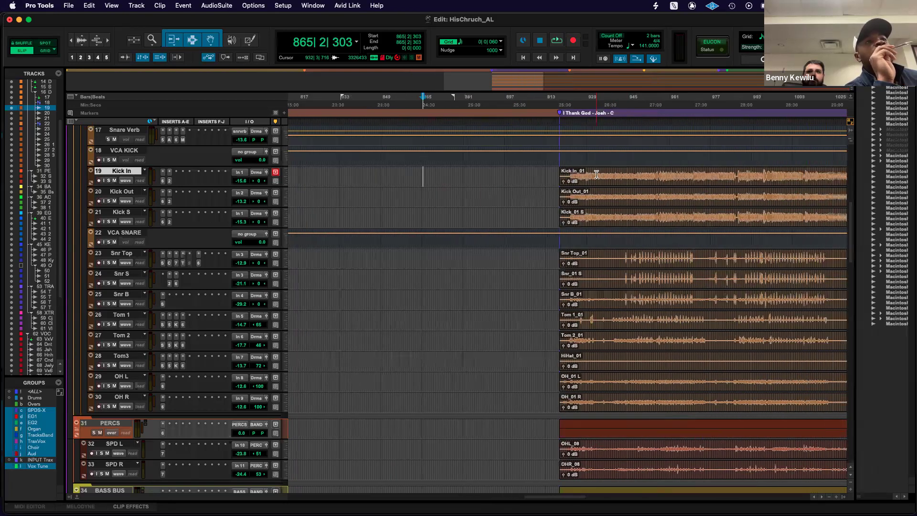
{"action": "key", "text": "super+bracketleft"}
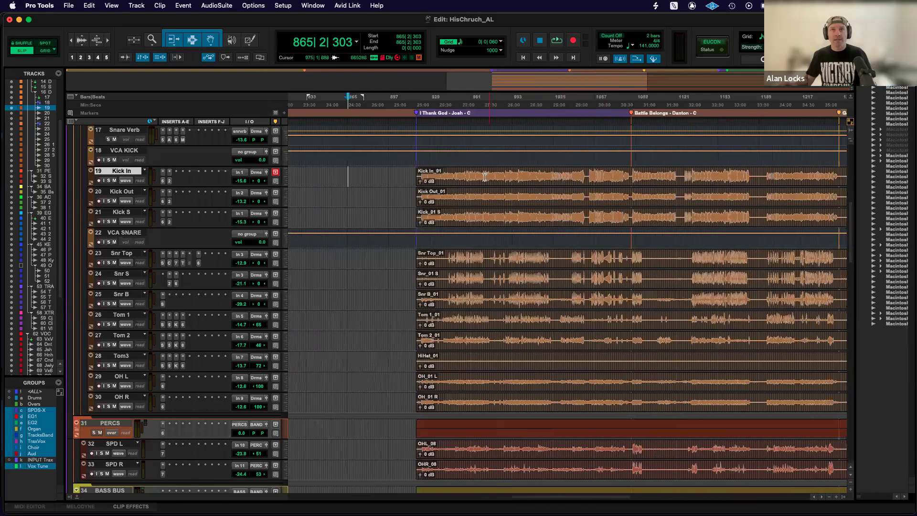
{"action": "left_click", "coordinate": [465, 175]}
{"action": "key", "text": "space"}
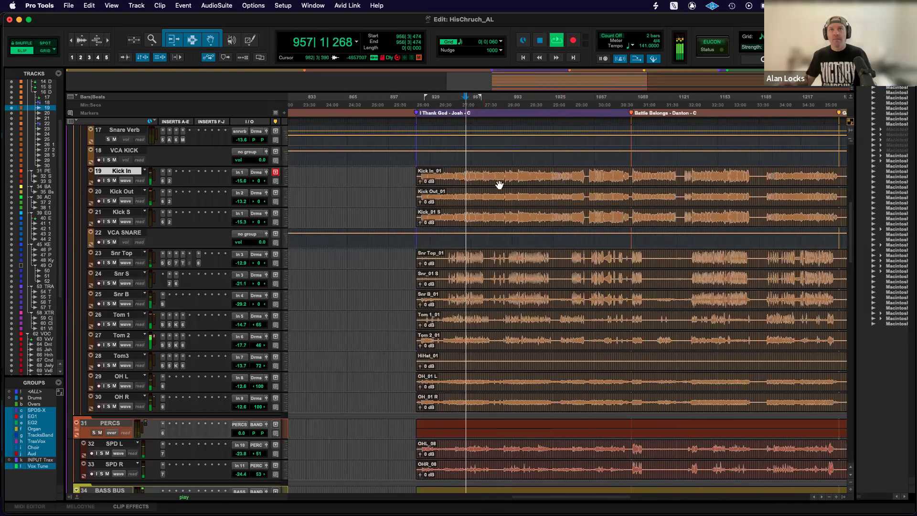
{"action": "key", "text": "space"}
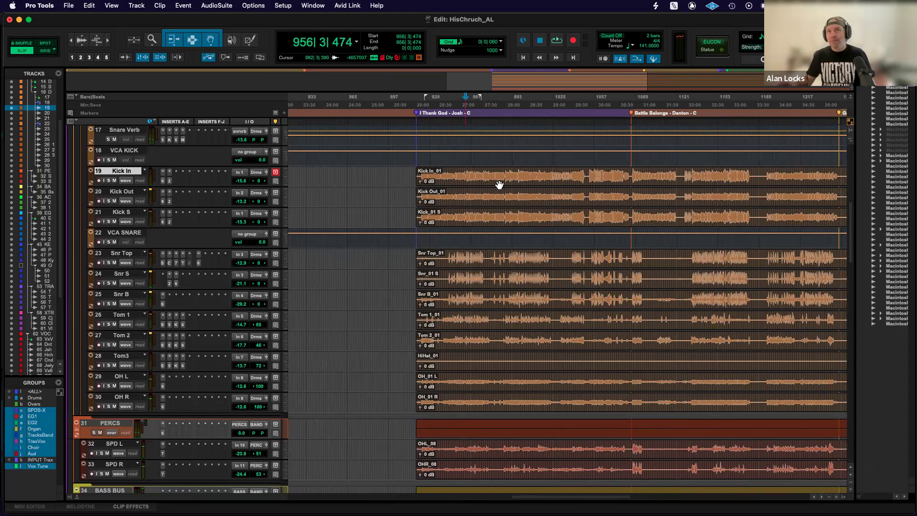
Move the edit cursor to the end of the Kick In clip at the Out marker and turn on Insertion Follows Playback.
{"action": "scroll", "coordinate": [504, 184], "scroll_direction": "right", "scroll_amount": 10}
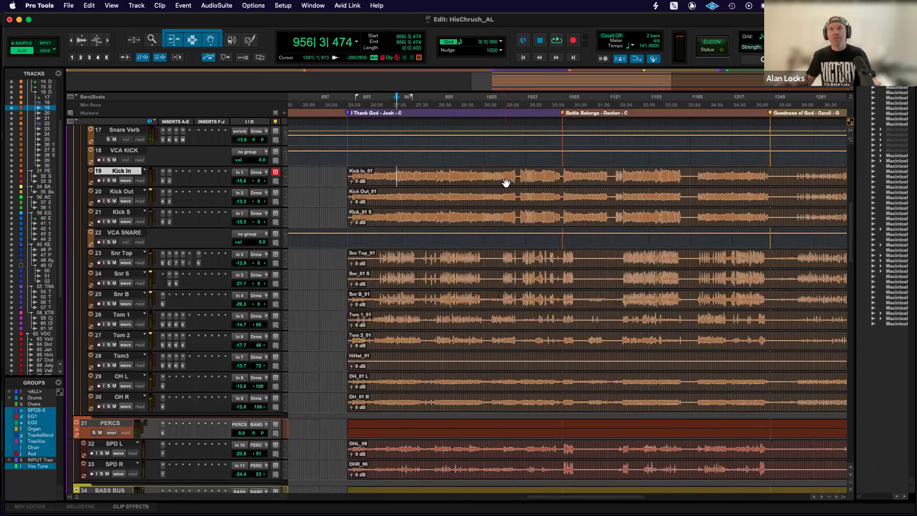
{"action": "scroll", "coordinate": [675, 181], "scroll_direction": "right", "scroll_amount": 20}
{"action": "left_click", "coordinate": [566, 179]}
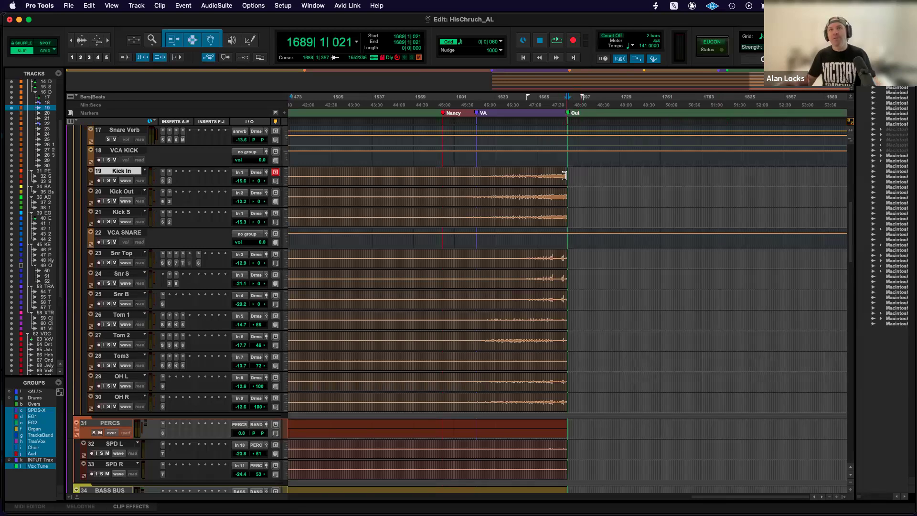
{"action": "left_click", "coordinate": [178, 57]}
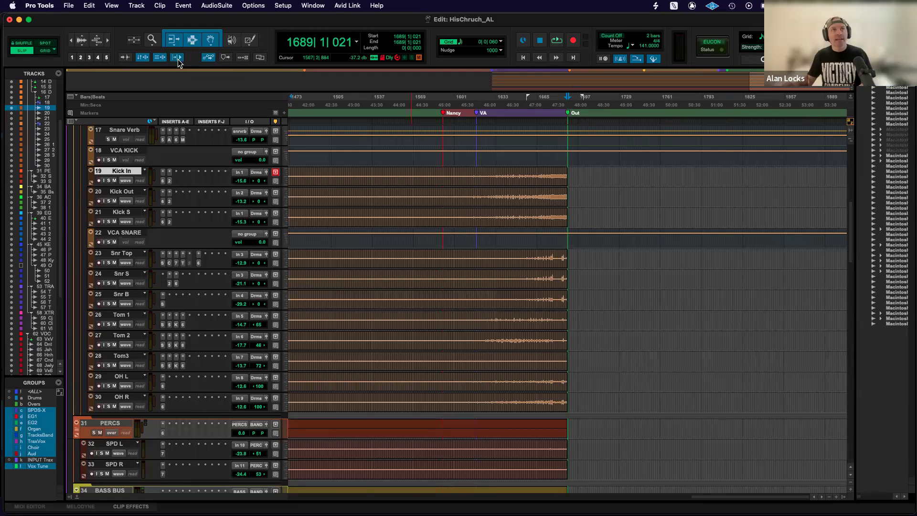
Start and stop playback repeatedly from the Out marker with Insertion Follows Playback on, advancing the edit cursor to about bar 1692.
{"action": "key", "text": "super+bracketright"}
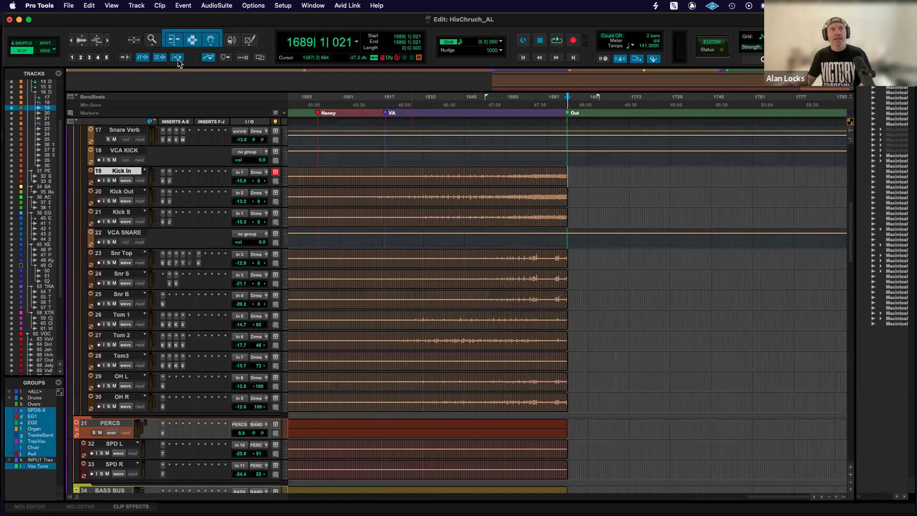
{"action": "key", "text": "space"}
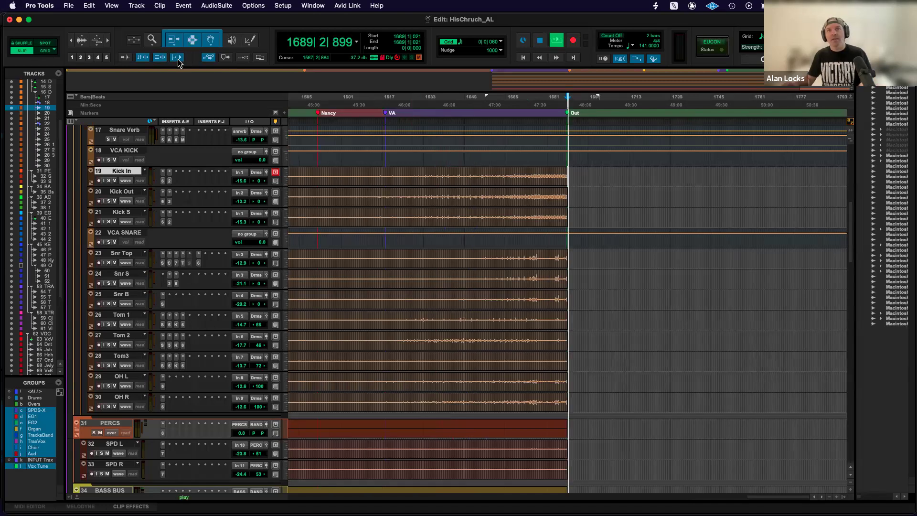
{"action": "key", "text": "super+bracketright"}
{"action": "key", "text": "super+bracketright"}
{"action": "key", "text": "super+bracketright"}
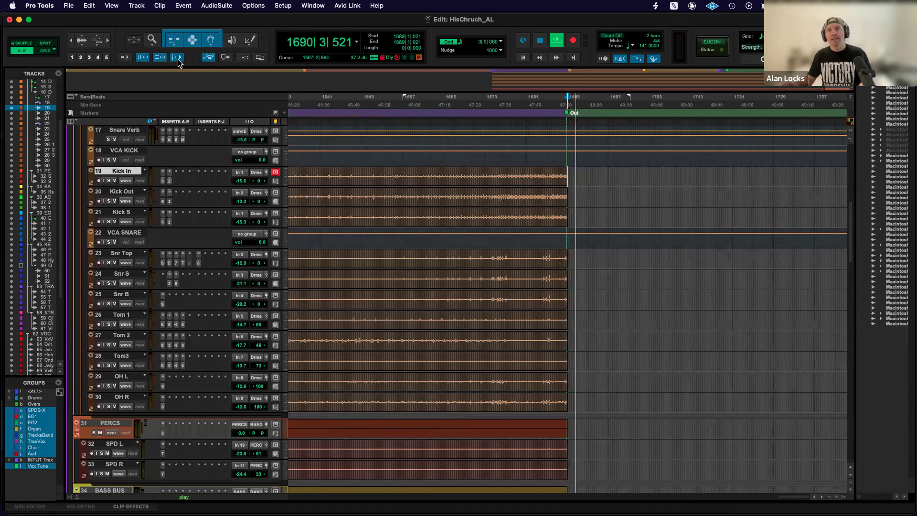
{"action": "key", "text": "space"}
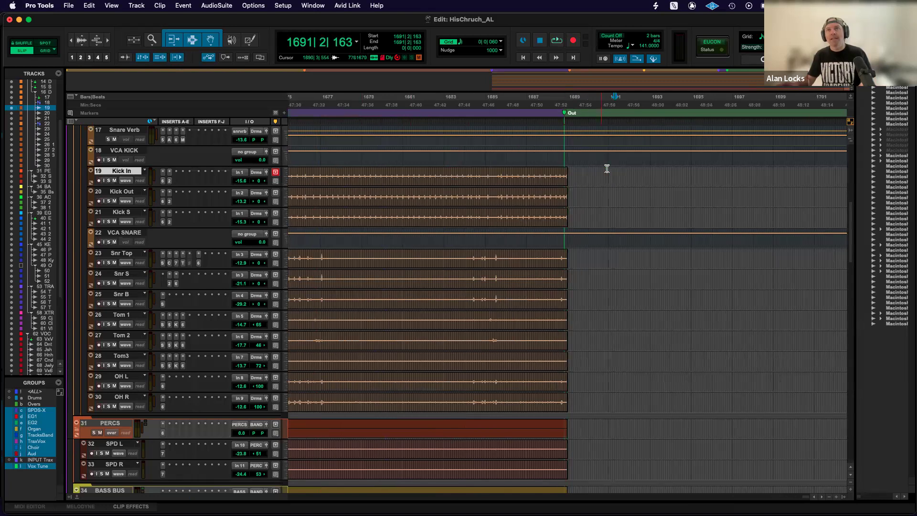
{"action": "key", "text": "space"}
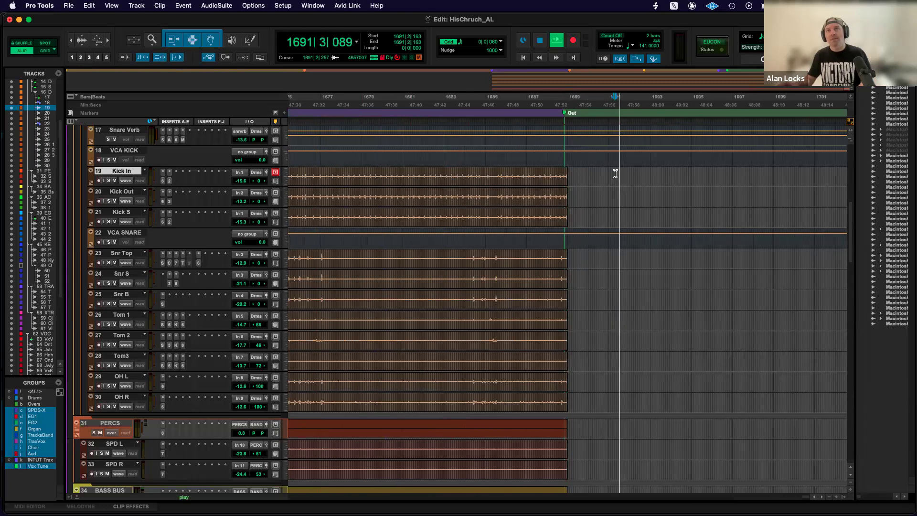
{"action": "key", "text": "space"}
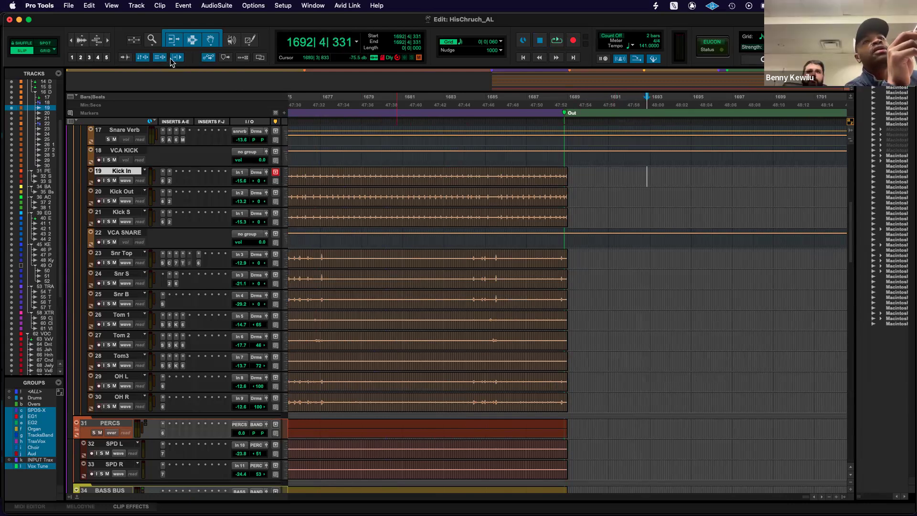
Turn off Insertion Follows Playback, and start and stop playback repeatedly from about bar 1692.
{"action": "key", "text": "space"}
{"action": "key", "text": "space"}
{"action": "key", "text": "space"}
{"action": "key", "text": "space"}
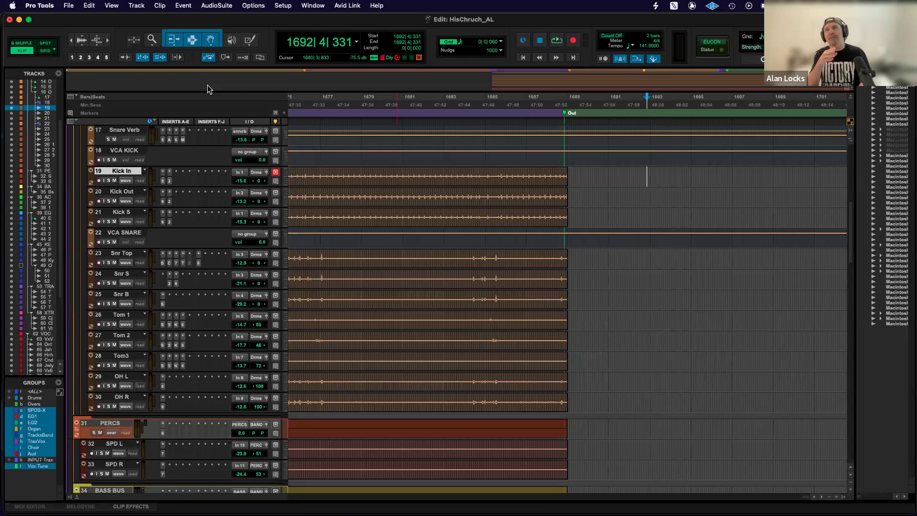
{"action": "key", "text": "space"}
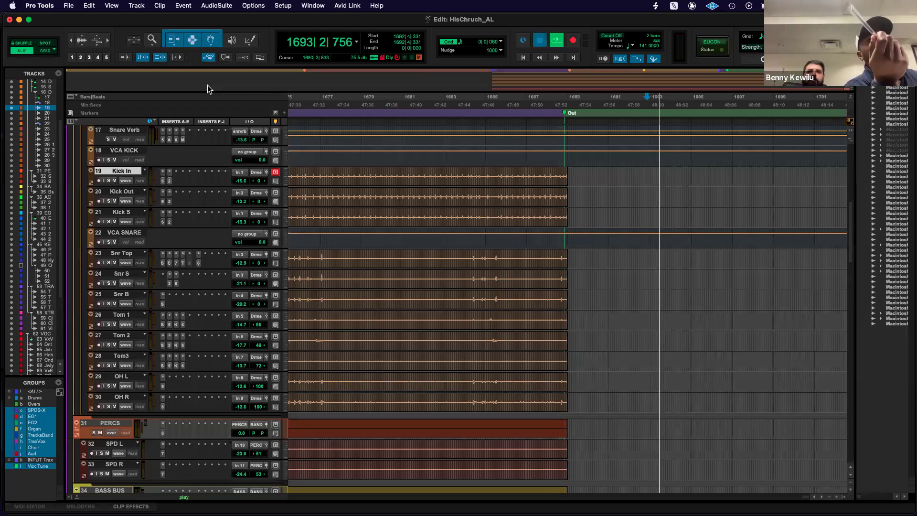
{"action": "key", "text": "space"}
{"action": "left_click", "coordinate": [176, 57]}
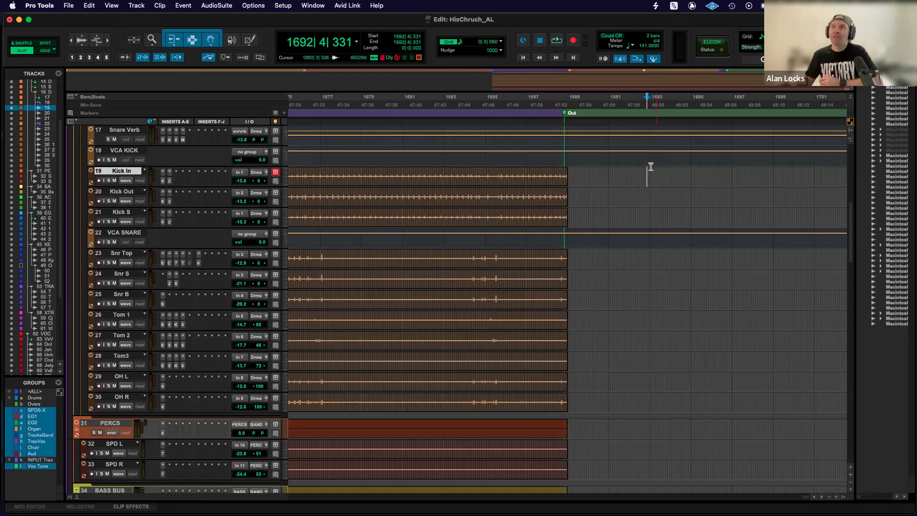
Delete the ends of the Kick In and Kick Out clips from about bar 1532 onward, past the Out marker.
{"action": "left_click", "coordinate": [705, 176]}
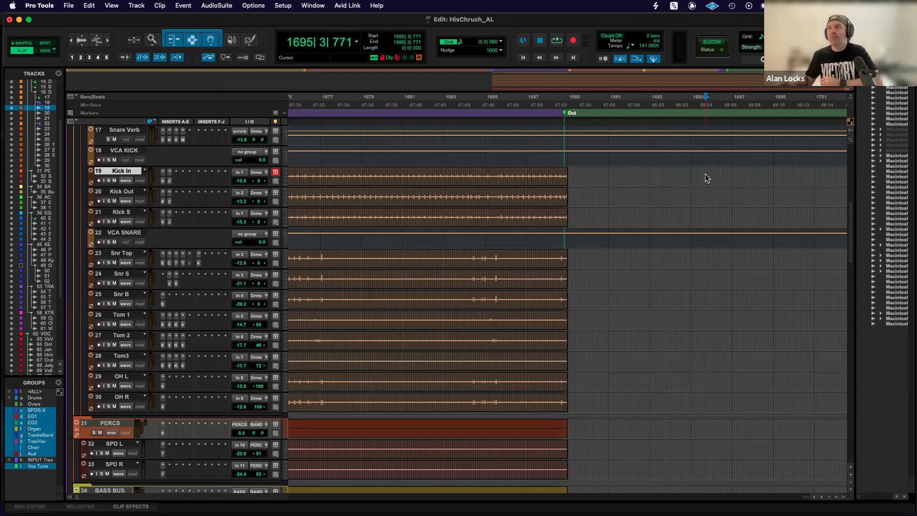
{"action": "left_click", "coordinate": [705, 177]}
{"action": "key", "text": "r"}
{"action": "key", "text": "r"}
{"action": "key", "text": "r"}
{"action": "key", "text": "r"}
{"action": "key", "text": "r"}
{"action": "key", "text": "r"}
{"action": "key", "text": "r"}
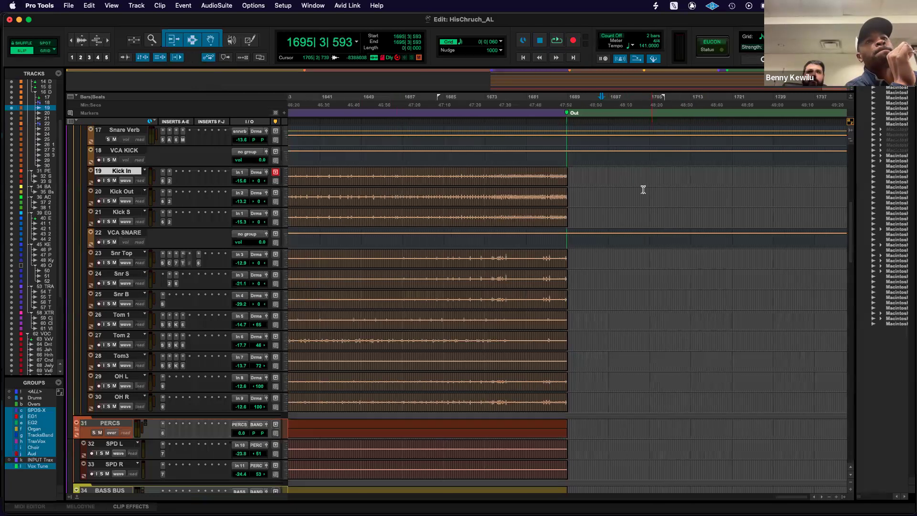
{"action": "key", "text": "t"}
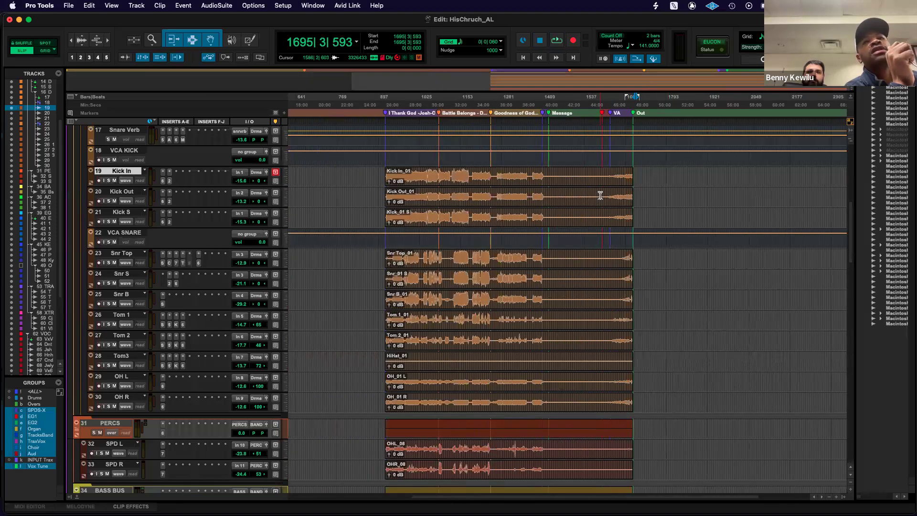
{"action": "scroll", "coordinate": [600, 195], "scroll_direction": "right", "scroll_amount": 2}
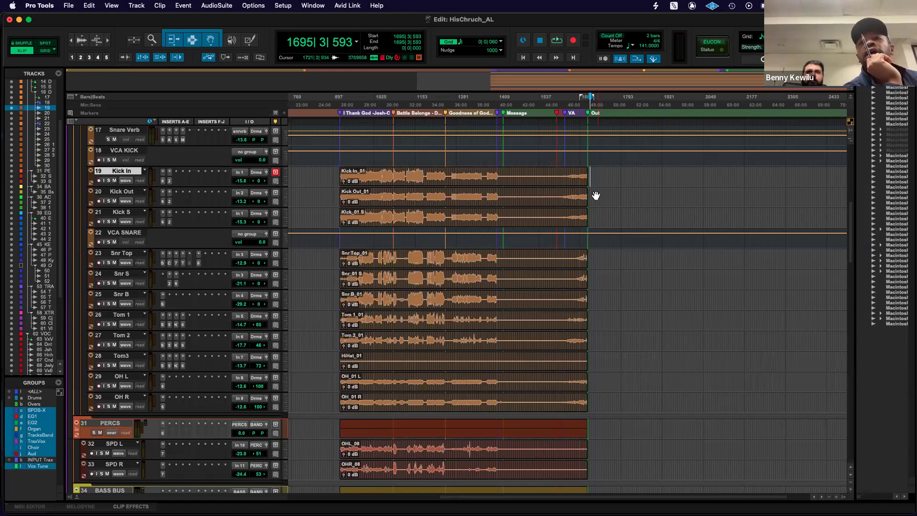
{"action": "left_click_drag", "start_coordinate": [537, 172], "coordinate": [629, 196]}
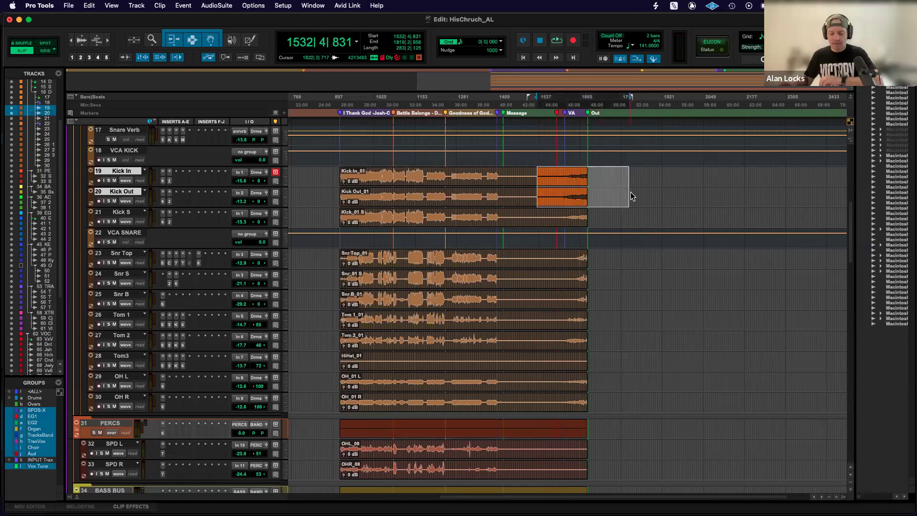
{"action": "key", "text": "Delete"}
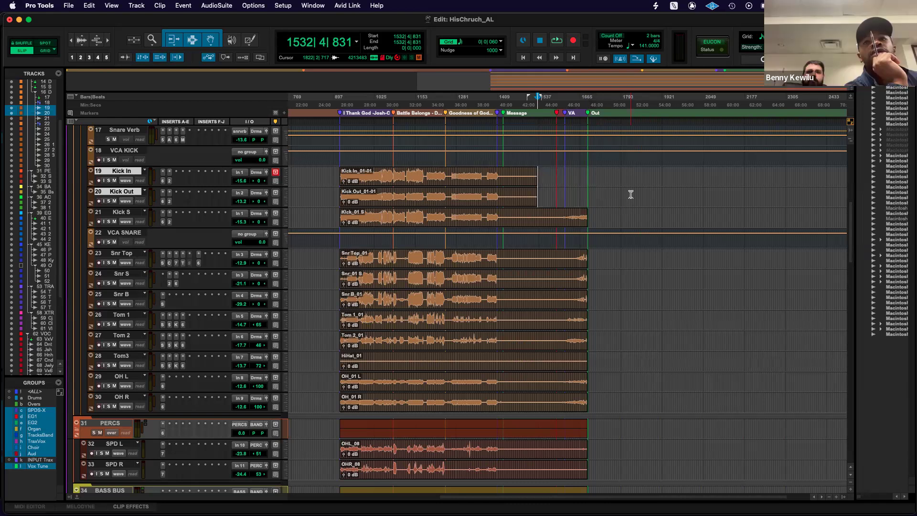
Undo the deletion of the ends of the Kick In and Kick Out clips.
{"action": "left_click", "coordinate": [632, 194], "text": "shift"}
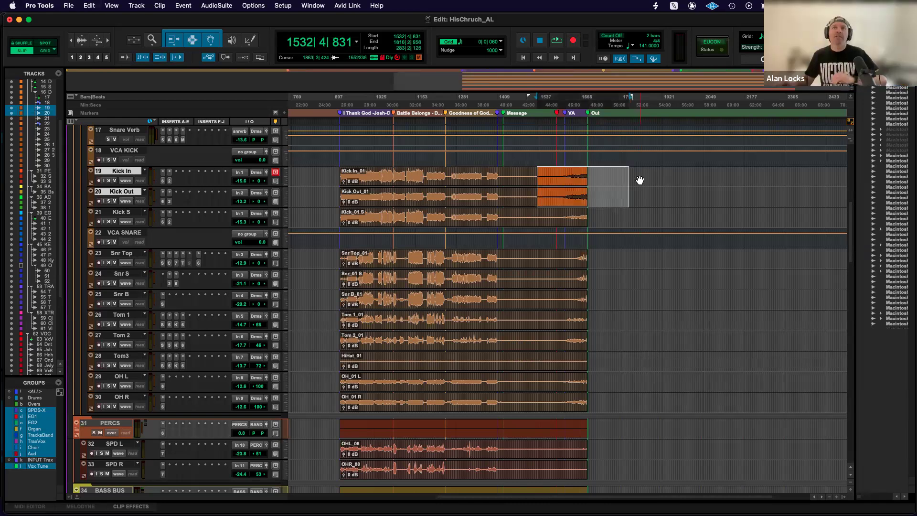
{"action": "key", "text": "super+z"}
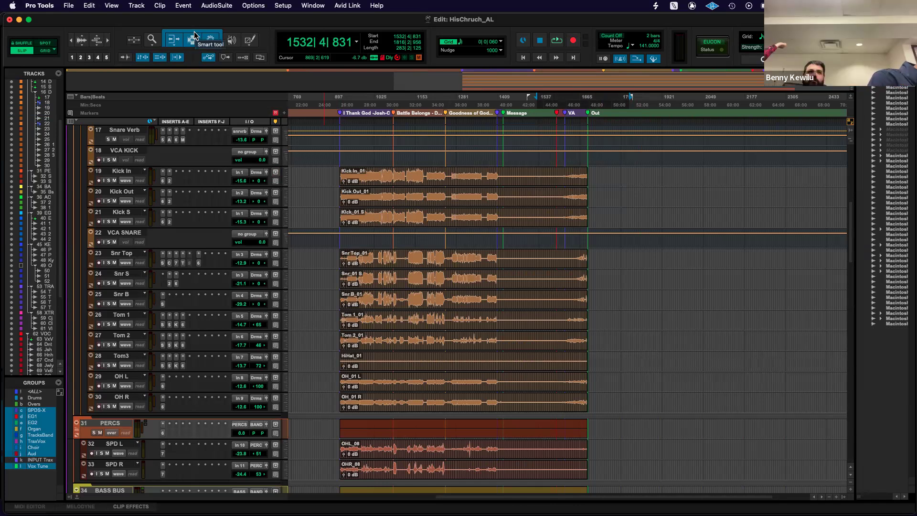
Move the Kick In clip with the Grabber tool so it starts at about bar 1072, and undo the move.
{"action": "left_click", "coordinate": [231, 41]}
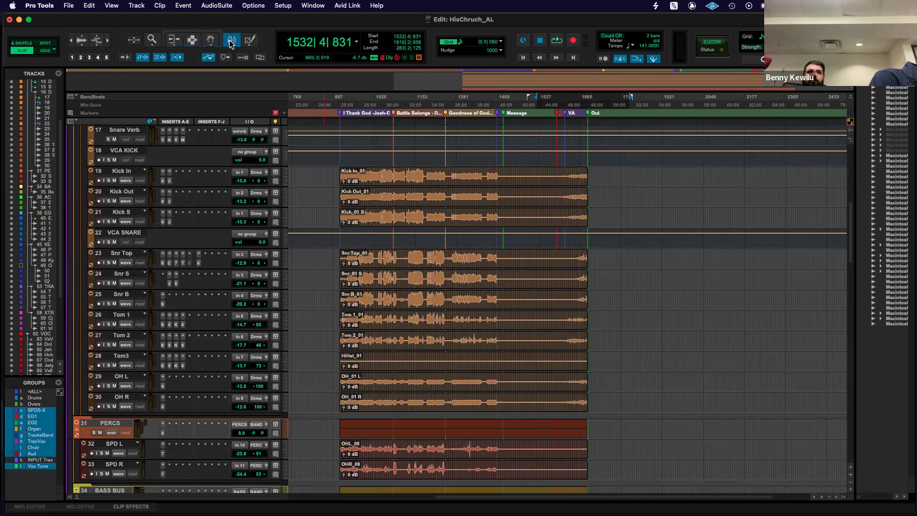
{"action": "left_click", "coordinate": [212, 41]}
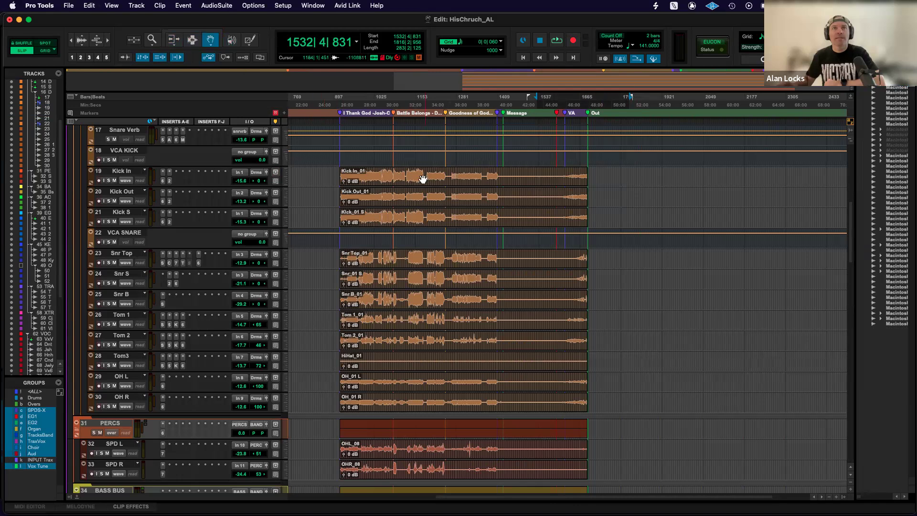
{"action": "left_click_drag", "start_coordinate": [430, 182], "coordinate": [481, 182]}
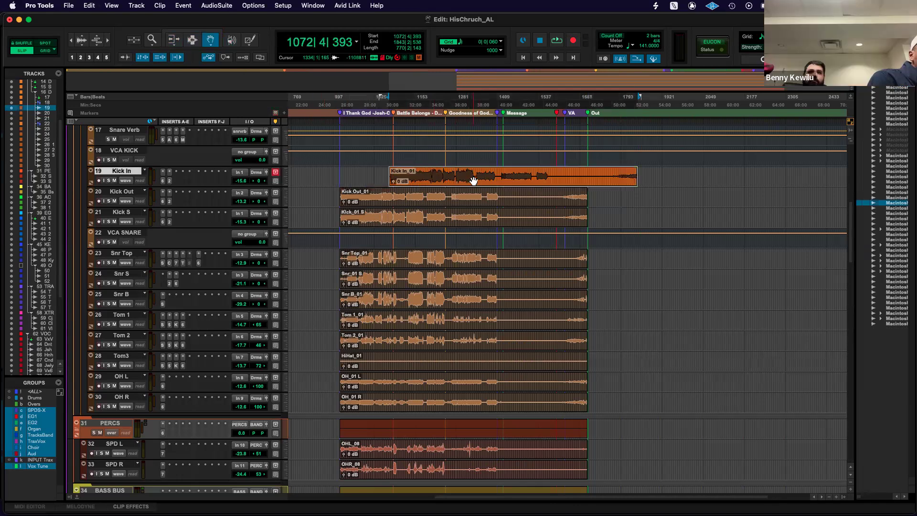
{"action": "key", "text": "super+z"}
Select part of the Kick In clip from about bar 1040 to bar 1265 with the Selector tool.
{"action": "left_click", "coordinate": [195, 43]}
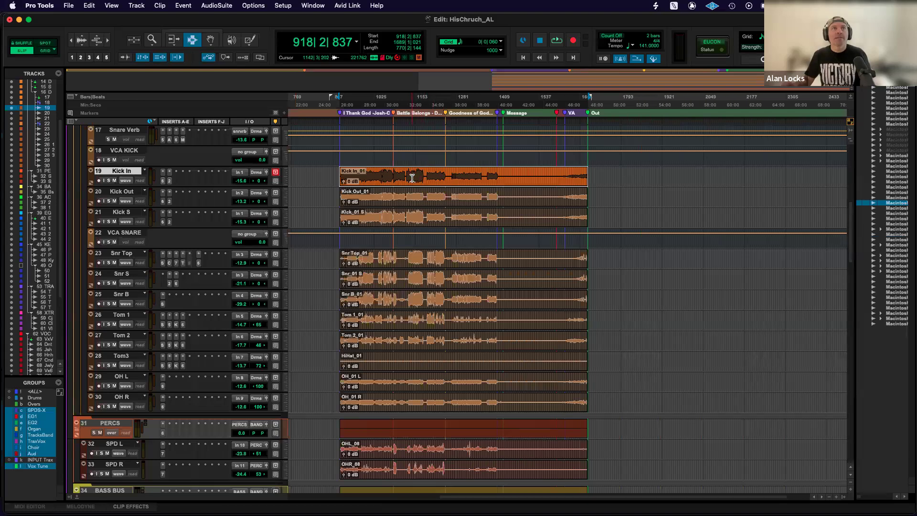
{"action": "mouse_move", "coordinate": [409, 178]}
{"action": "left_mouse_down"}
{"action": "mouse_move", "coordinate": [527, 182]}
{"action": "mouse_move", "coordinate": [417, 179]}
{"action": "left_mouse_up"}
{"action": "left_click_drag", "start_coordinate": [559, 178], "coordinate": [452, 182]}
Trim the start of the Kick In clip to about bar 1001, shorten its end, and undo both trims.
{"action": "key", "text": "F6"}
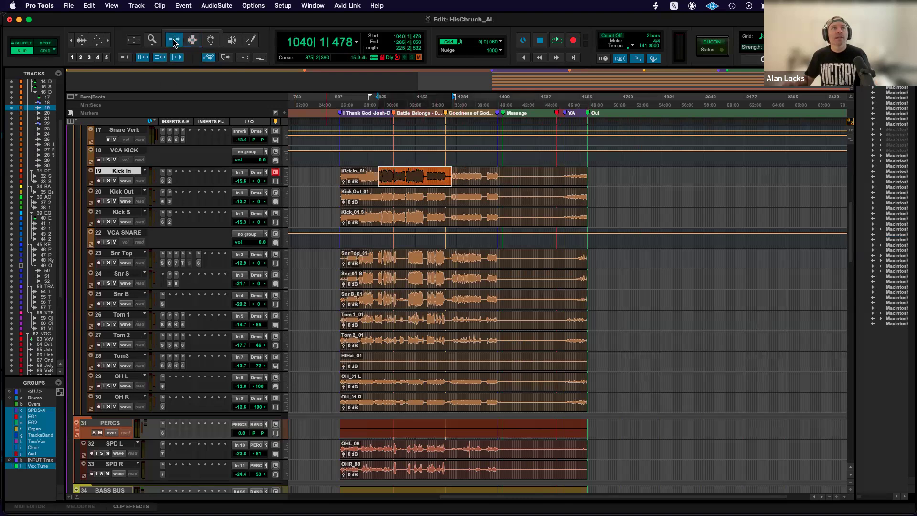
{"action": "left_click_drag", "start_coordinate": [343, 176], "coordinate": [366, 176]}
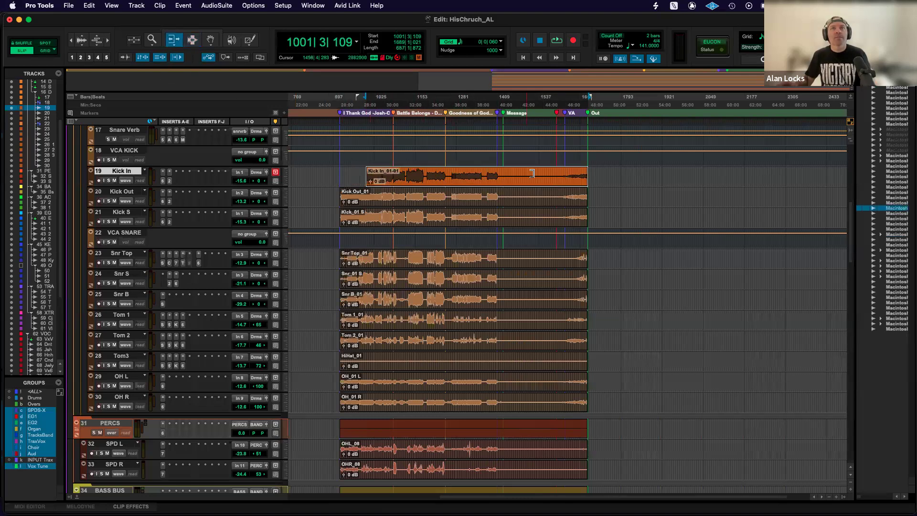
{"action": "left_click_drag", "start_coordinate": [585, 176], "coordinate": [544, 176]}
{"action": "key", "text": "super+z"}
{"action": "key", "text": "super+z"}
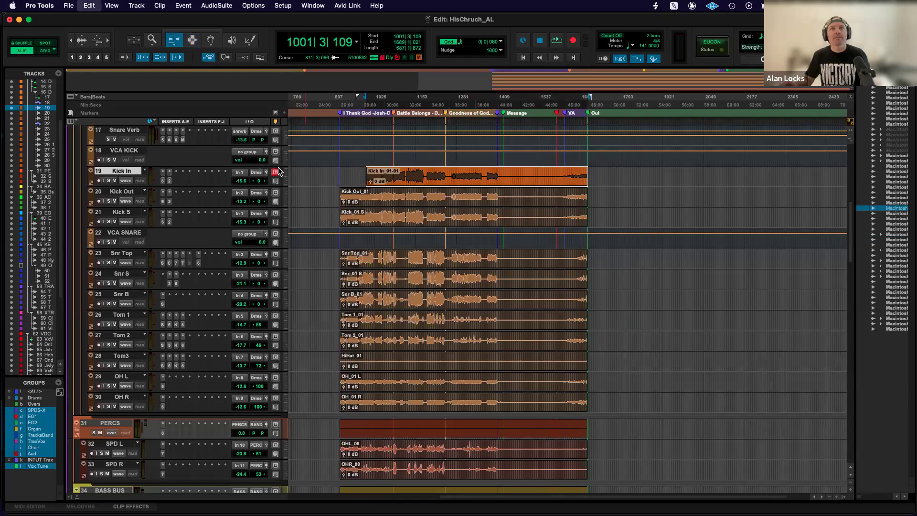
Adjust the start and end of the Kick In clip with the Smart tool, and undo both edits.
{"action": "left_click", "coordinate": [192, 31]}
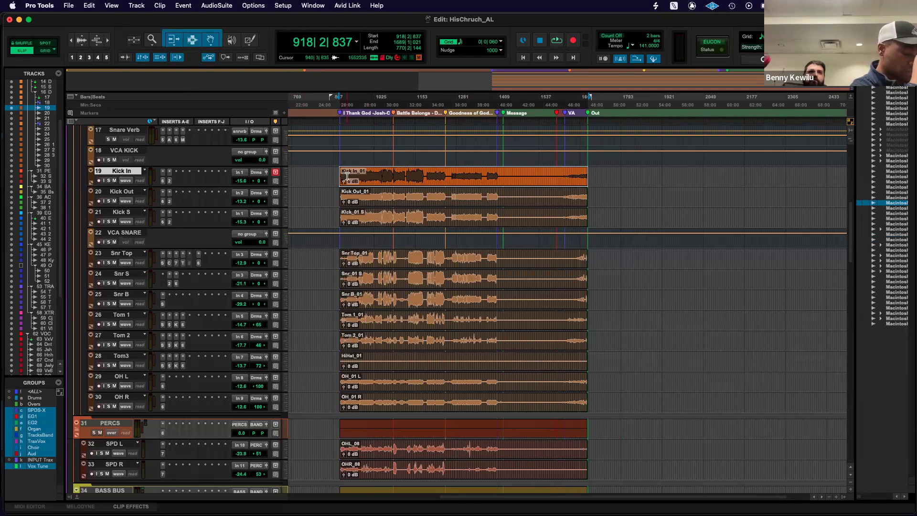
{"action": "left_click_drag", "start_coordinate": [340, 170], "coordinate": [357, 173]}
{"action": "left_click_drag", "start_coordinate": [586, 171], "coordinate": [579, 172]}
{"action": "key", "text": "super+z"}
{"action": "key", "text": "super+z"}
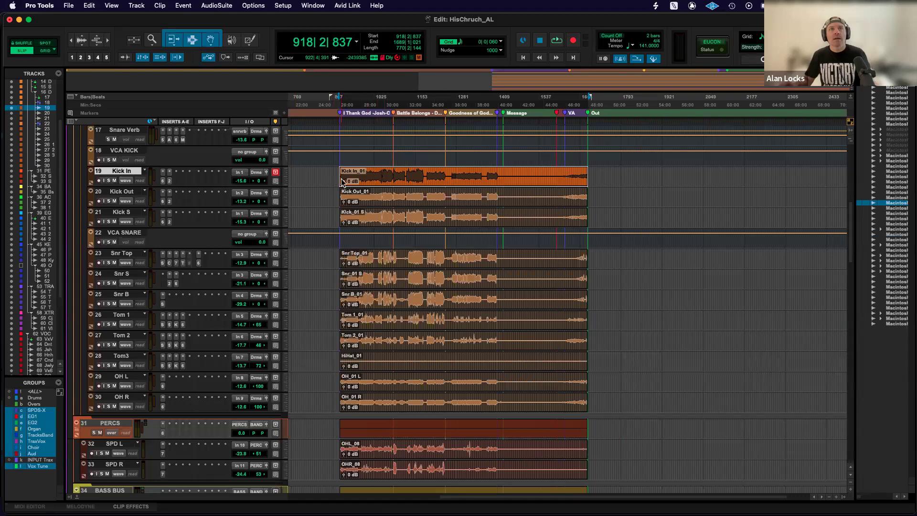
{"action": "mouse_move", "coordinate": [343, 176]}
{"action": "left_mouse_down"}
{"action": "mouse_move", "coordinate": [376, 177]}
{"action": "mouse_move", "coordinate": [342, 177]}
{"action": "left_mouse_up"}
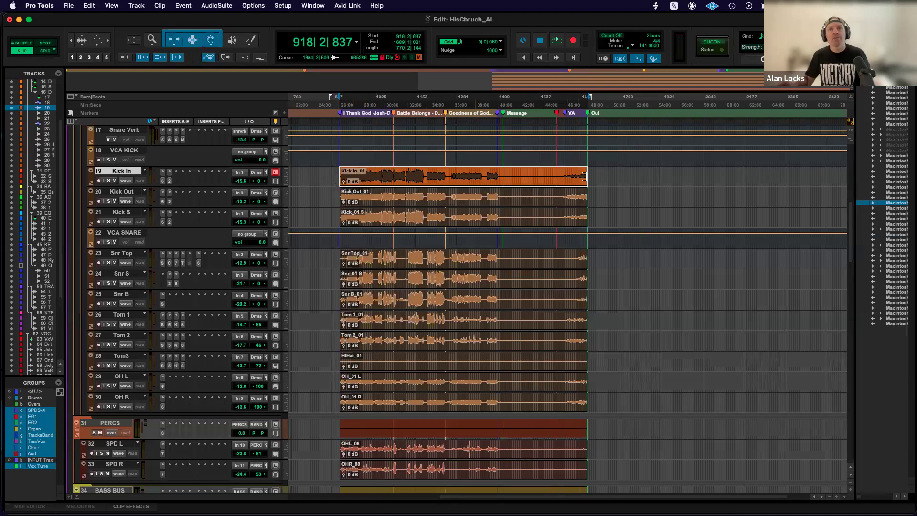
{"action": "left_click", "coordinate": [484, 171]}
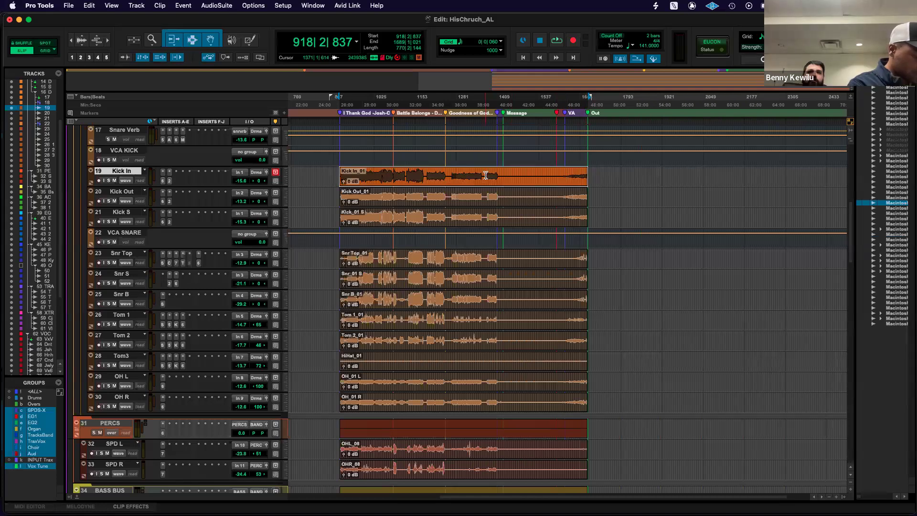
{"action": "mouse_move", "coordinate": [461, 172]}
{"action": "left_mouse_down"}
{"action": "mouse_move", "coordinate": [564, 182]}
{"action": "mouse_move", "coordinate": [459, 179]}
{"action": "mouse_move", "coordinate": [471, 181]}
{"action": "left_mouse_up"}
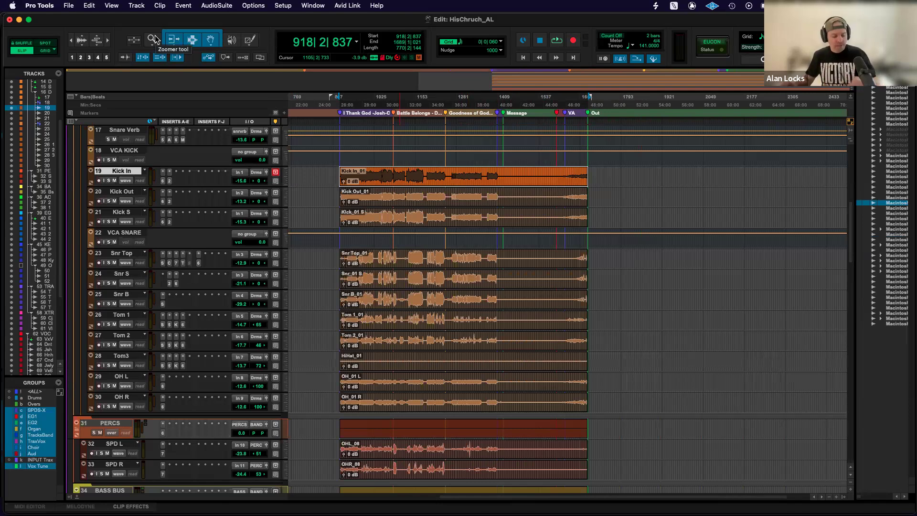
Zoom the timeline in and out horizontally around the drum clips, ending with all service sections in view.
{"action": "key", "text": "r"}
{"action": "key", "text": "r"}
{"action": "key", "text": "t"}
{"action": "key", "text": "t"}
{"action": "key", "text": "t"}
{"action": "key", "text": "t"}
{"action": "key", "text": "r"}
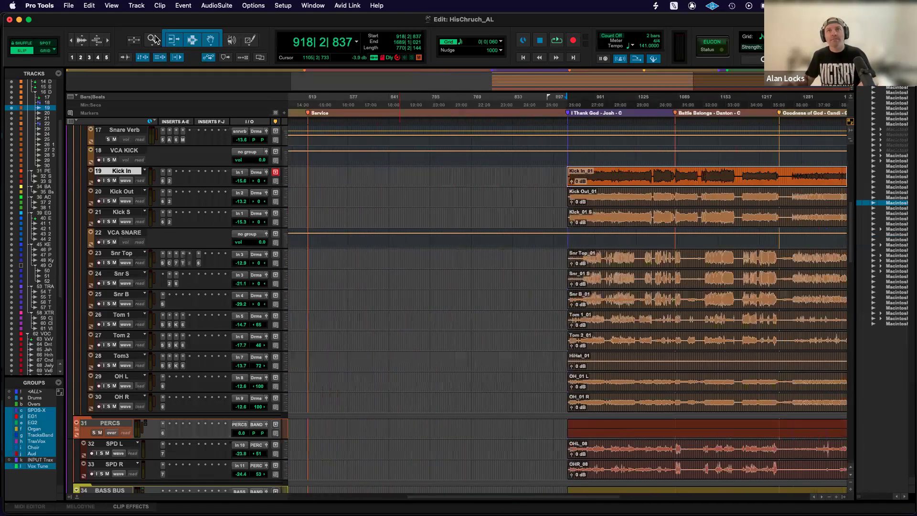
{"action": "key", "text": "r"}
{"action": "key", "text": "r"}
{"action": "key", "text": "t"}
{"action": "scroll", "coordinate": [411, 110], "scroll_direction": "right", "scroll_amount": 4}
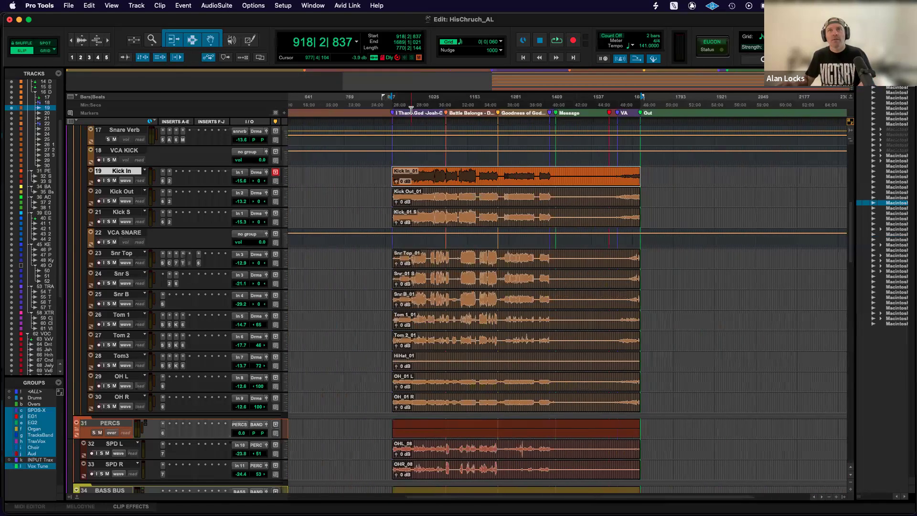
{"action": "scroll", "coordinate": [411, 110], "scroll_direction": "right", "scroll_amount": 2}
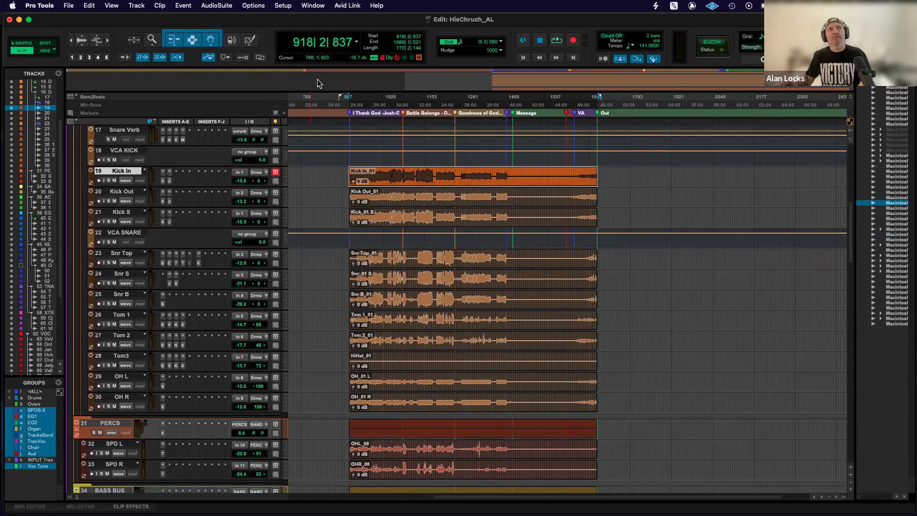
Place the edit cursor past the Out marker at about bar 1730, and hide and restore the Clips list.
{"action": "left_click", "coordinate": [608, 174]}
{"action": "scroll", "coordinate": [494, 215], "scroll_direction": "down", "scroll_amount": 10}
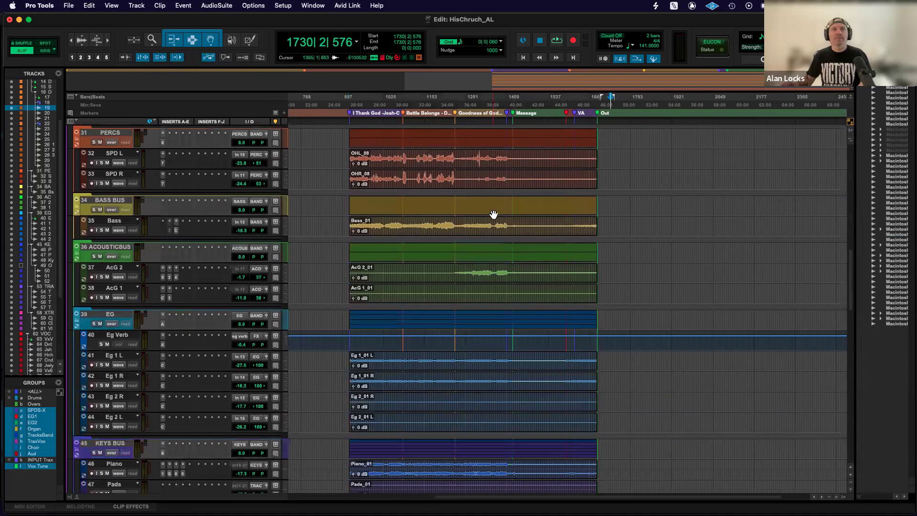
{"action": "scroll", "coordinate": [494, 214], "scroll_direction": "down", "scroll_amount": 15}
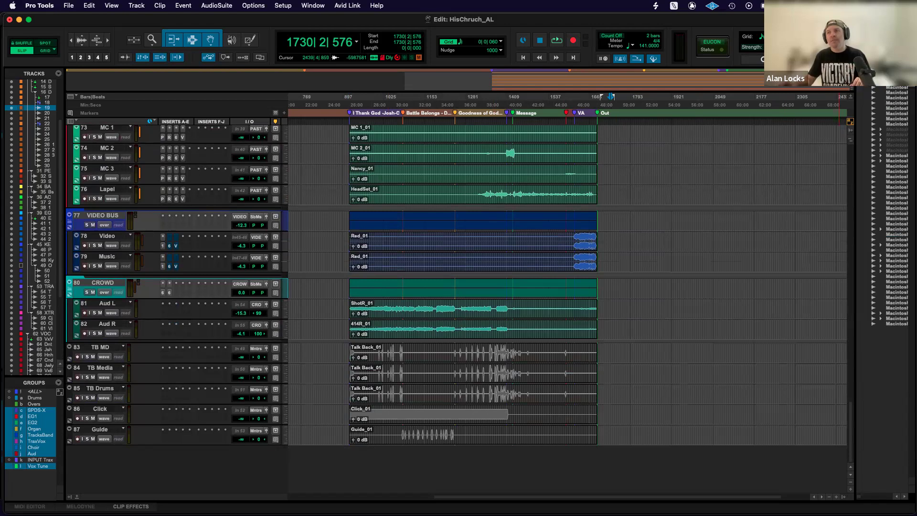
{"action": "left_click", "coordinate": [844, 498]}
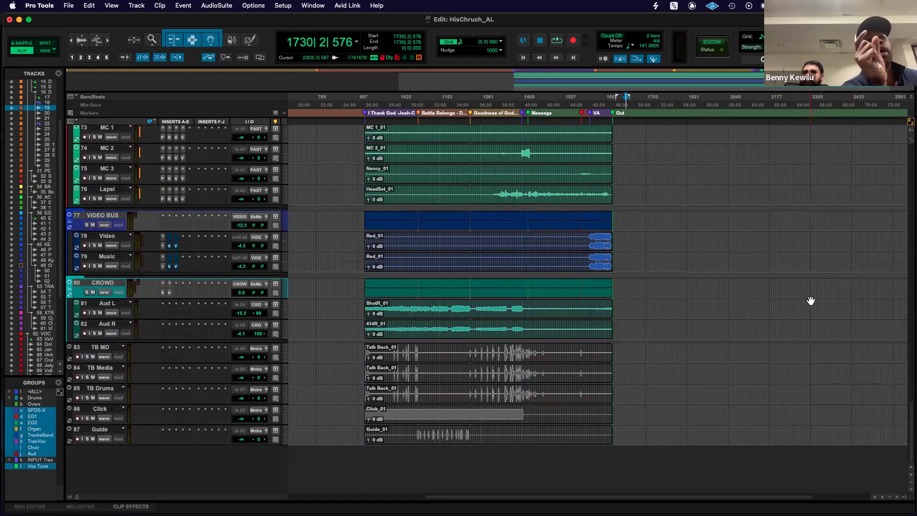
{"action": "left_click", "coordinate": [905, 497]}
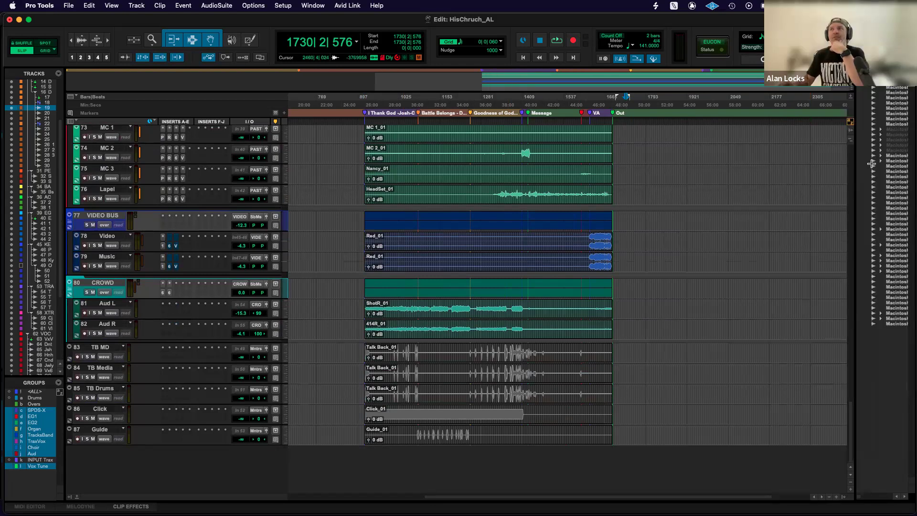
Separate the MC 2 and MC 3 clips at about bar 1475 and the Lapel clip at about bar 1483.
{"action": "left_click", "coordinate": [545, 152]}
{"action": "key", "text": "super+e"}
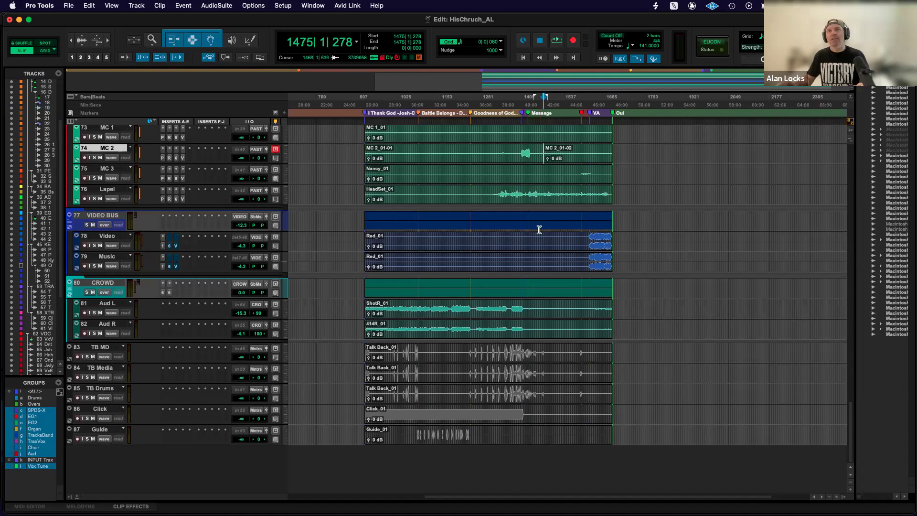
{"action": "left_click", "coordinate": [544, 171]}
{"action": "key", "text": "super+e"}
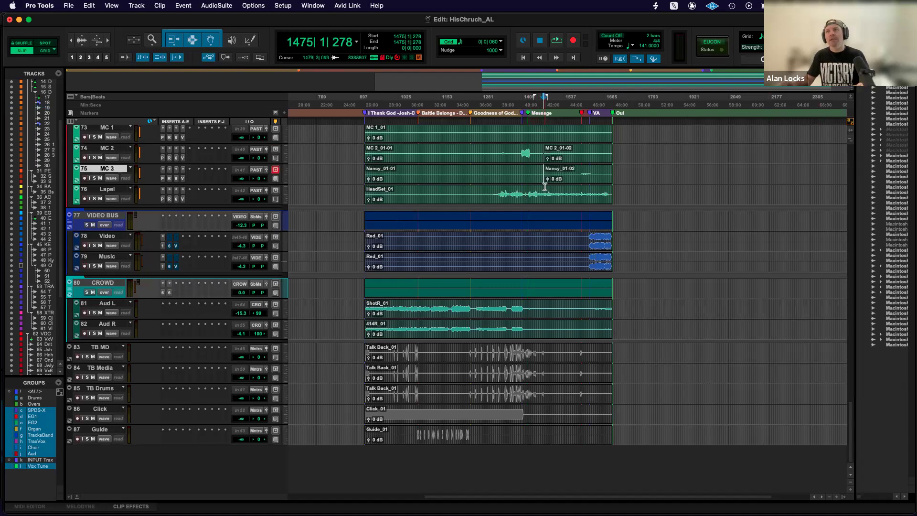
{"action": "left_click", "coordinate": [547, 193]}
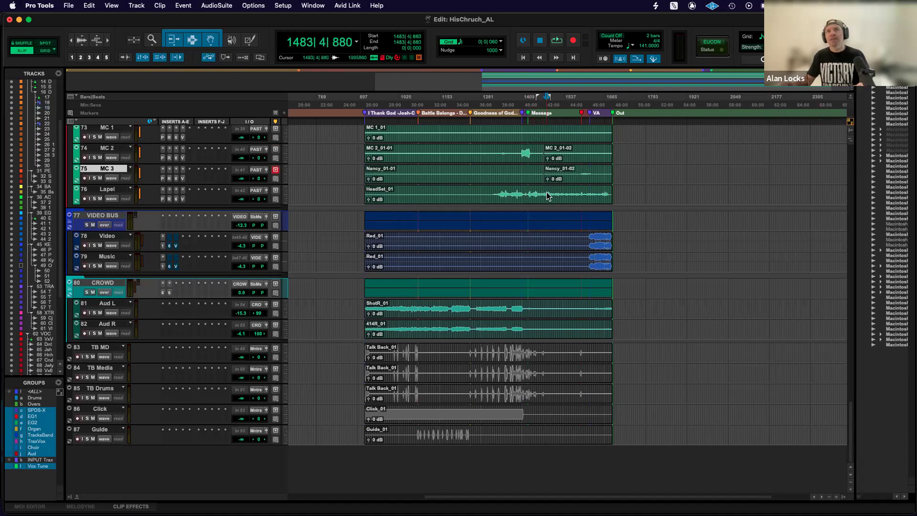
{"action": "key", "text": "super+e"}
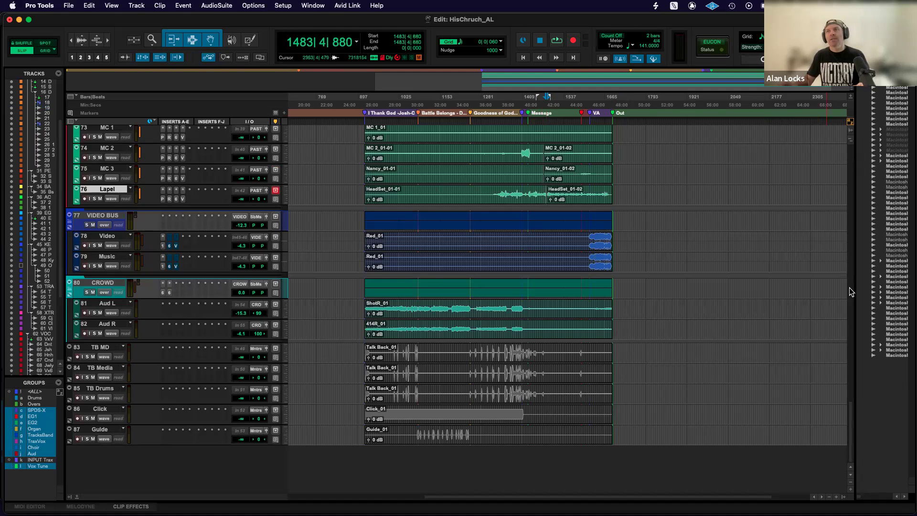
Undo the three clip separations on the MC 2, MC 3 and Lapel tracks.
{"action": "scroll", "coordinate": [849, 289], "scroll_direction": "right", "scroll_amount": 2}
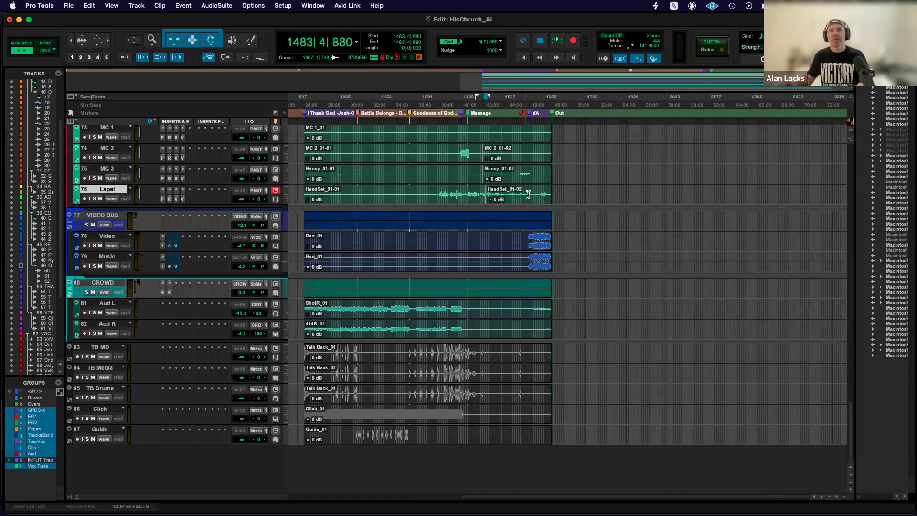
{"action": "key", "text": "super+z"}
{"action": "key", "text": "super+z"}
{"action": "key", "text": "super+z"}
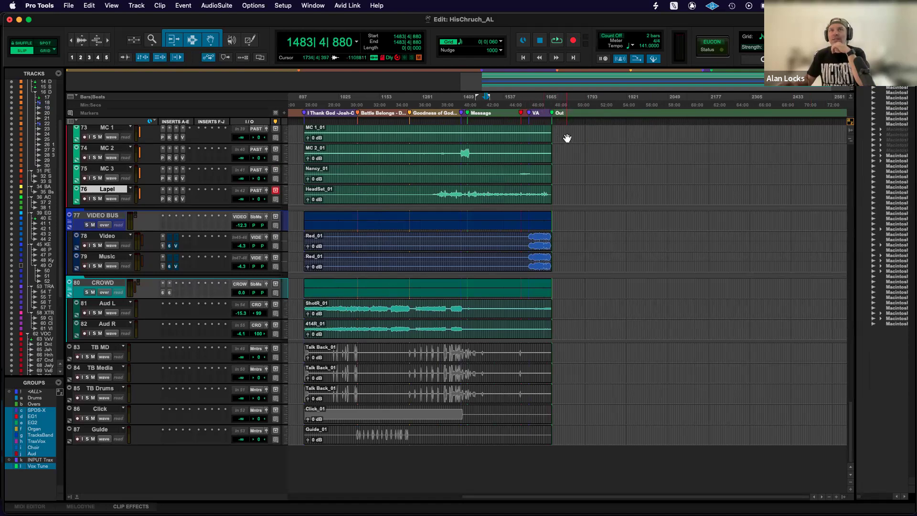
Enter HisChruch_Sunday0302 as the name for saving the session under a new name, and cancel the save.
{"action": "key", "text": "r"}
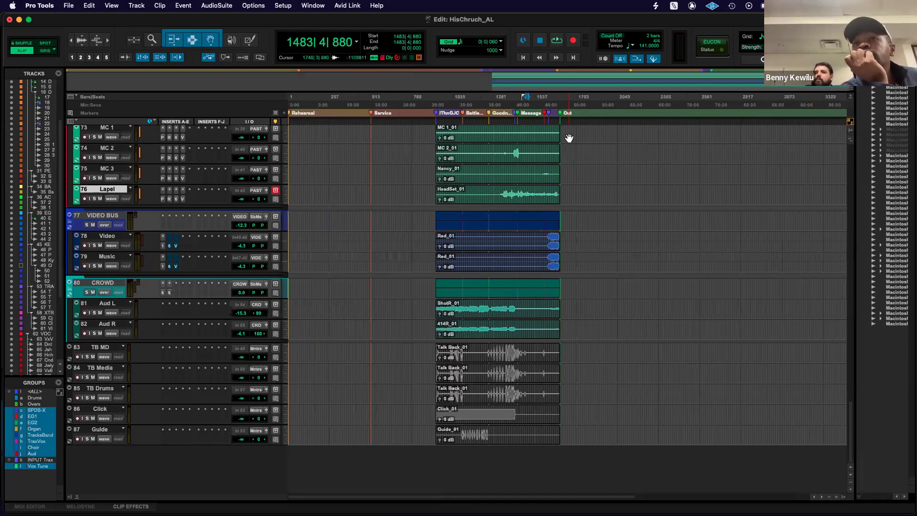
{"action": "left_click", "coordinate": [68, 5]}
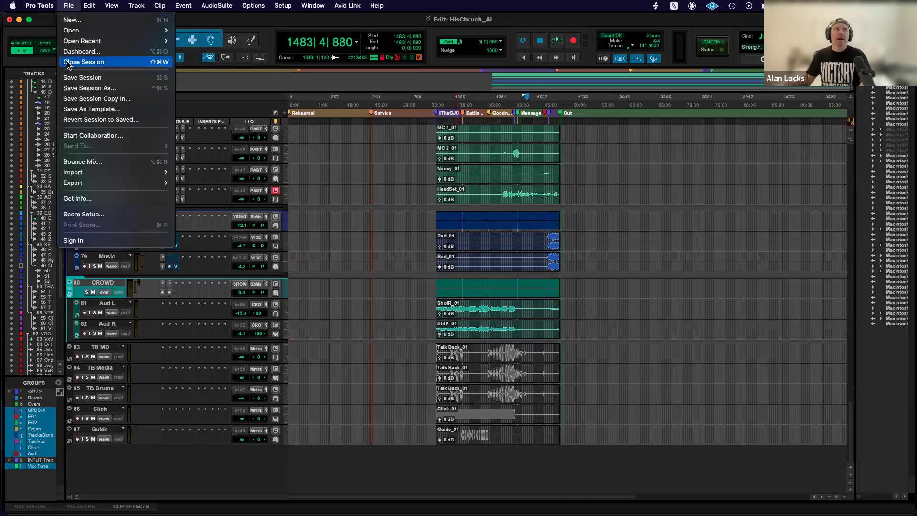
{"action": "left_click", "coordinate": [75, 92]}
{"action": "key", "text": "Right"}
{"action": "type", "text": "S"}
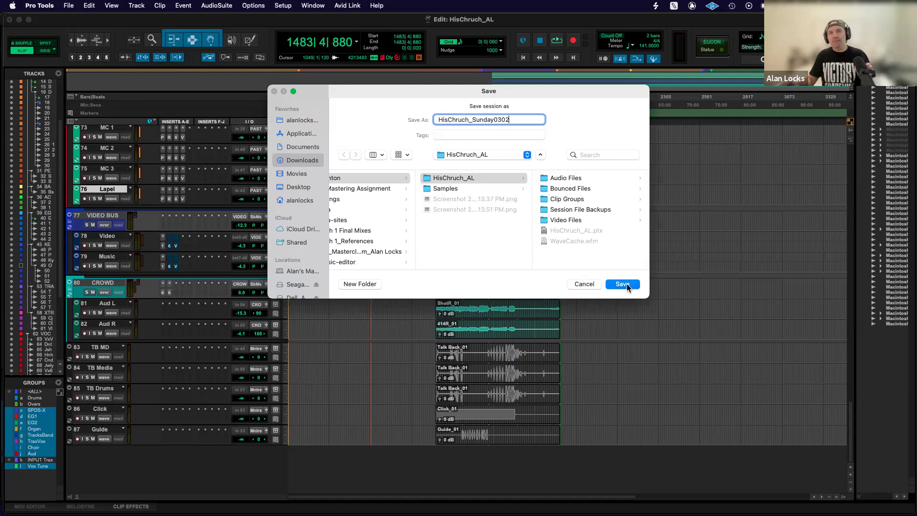
{"action": "left_click", "coordinate": [586, 286]}
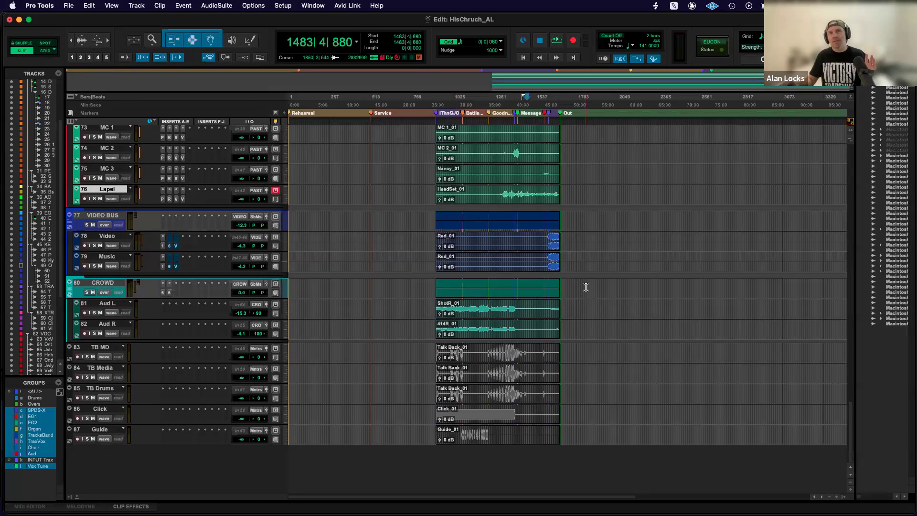
Delete the clips on all tracks from about bar 511, near the Service marker, to past the Out marker.
{"action": "left_click_drag", "start_coordinate": [573, 118], "coordinate": [374, 152]}
{"action": "key", "text": "Delete"}
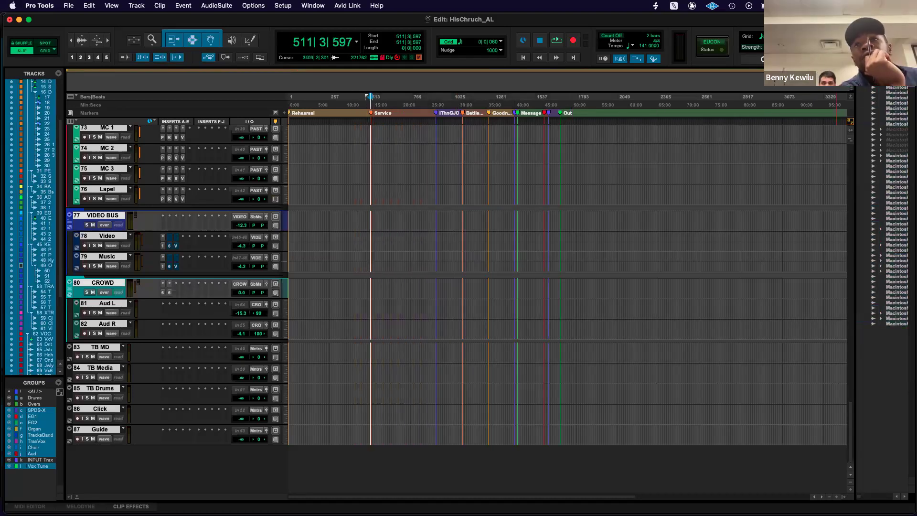
{"action": "left_click", "coordinate": [893, 73]}
{"action": "mouse_move", "coordinate": [811, 107]}
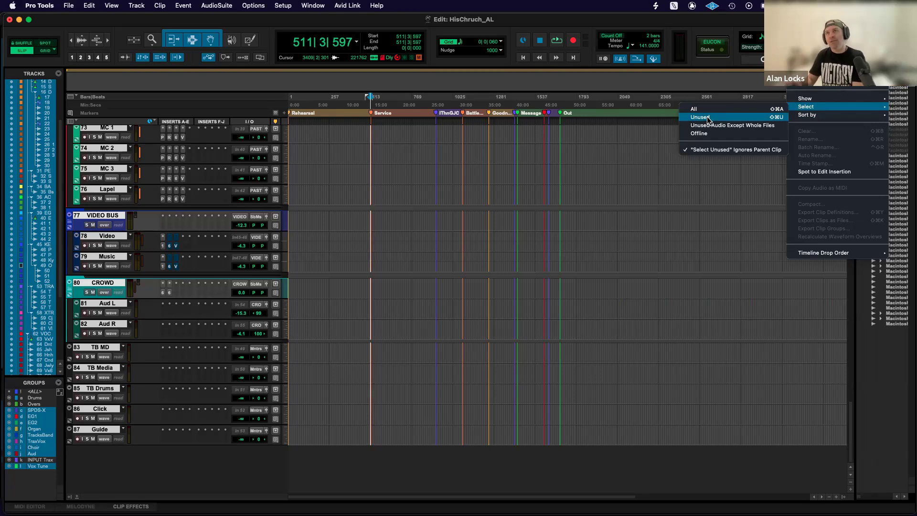
{"action": "left_click", "coordinate": [660, 127]}
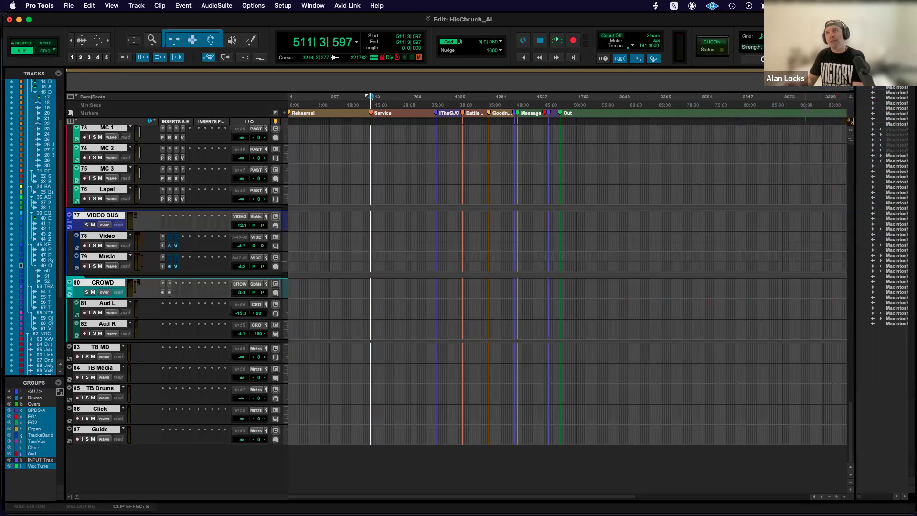
{"action": "left_click", "coordinate": [888, 74]}
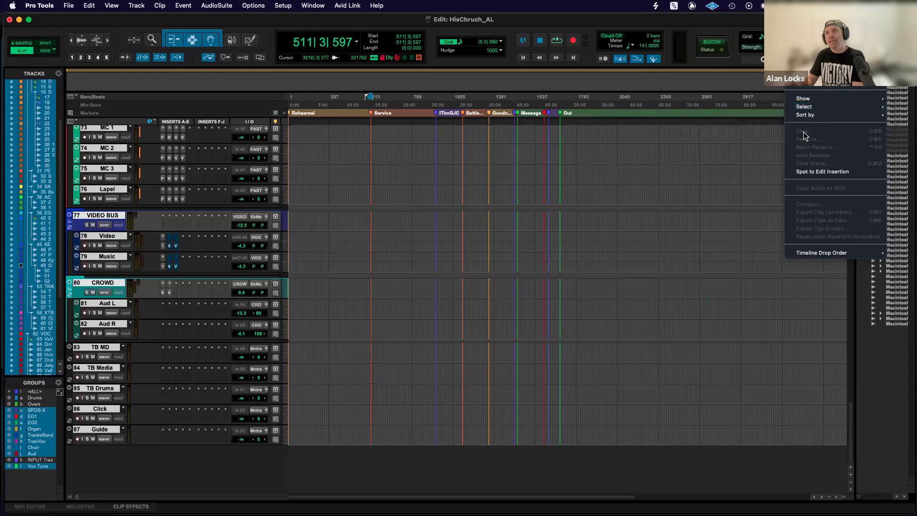
{"action": "left_click", "coordinate": [654, 151]}
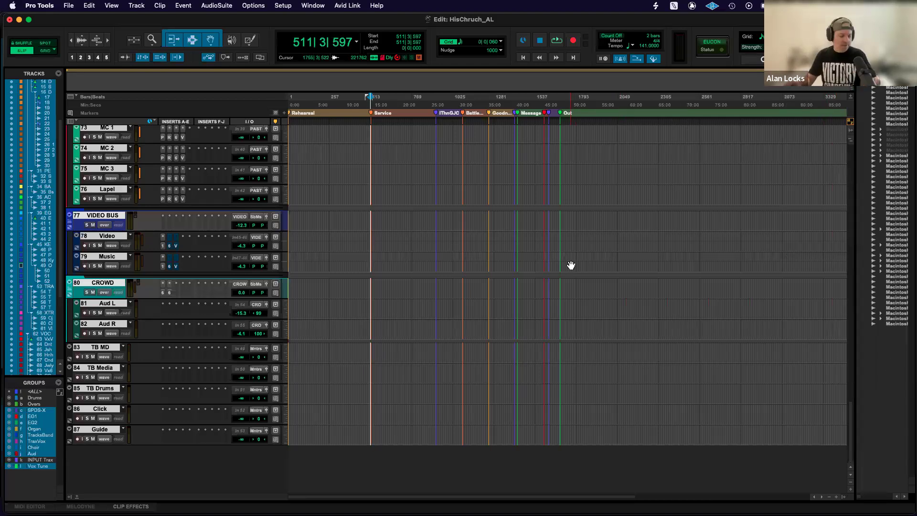
Restore the deleted clips on all tracks up to the Out marker and place the edit cursor on the Video track at about bar 2037.
{"action": "key", "text": "super+v"}
{"action": "left_click", "coordinate": [615, 237]}
Select the dimmed clips in the Clips list, view the clip names, and place the edit cursor on MC 2 at about bar 2070.
{"action": "left_click", "coordinate": [896, 129]}
{"action": "left_click", "coordinate": [891, 150], "text": "shift"}
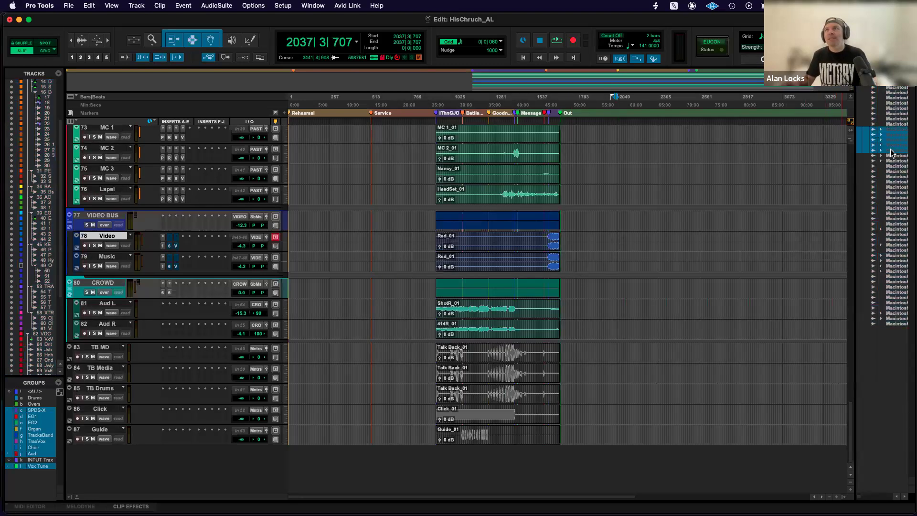
{"action": "scroll", "coordinate": [891, 152], "scroll_direction": "right", "scroll_amount": 5}
{"action": "scroll", "coordinate": [888, 151], "scroll_direction": "right", "scroll_amount": 5}
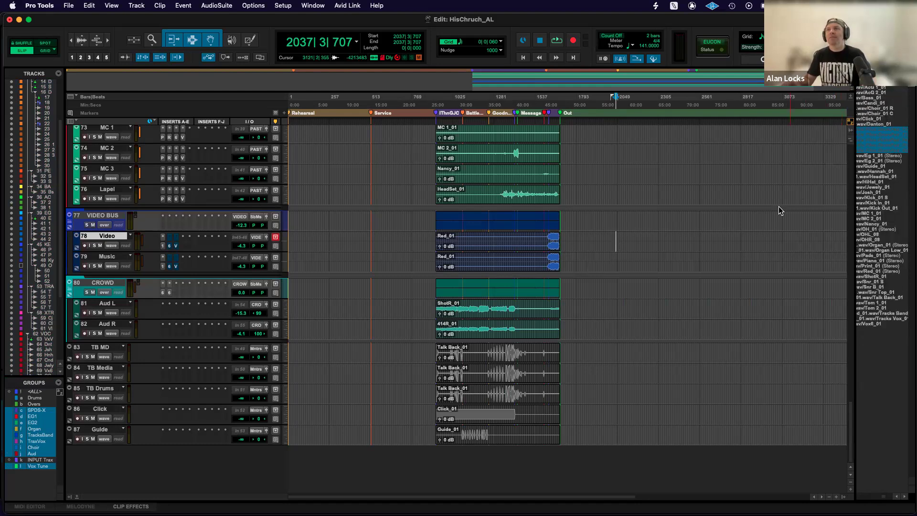
{"action": "left_click", "coordinate": [621, 148]}
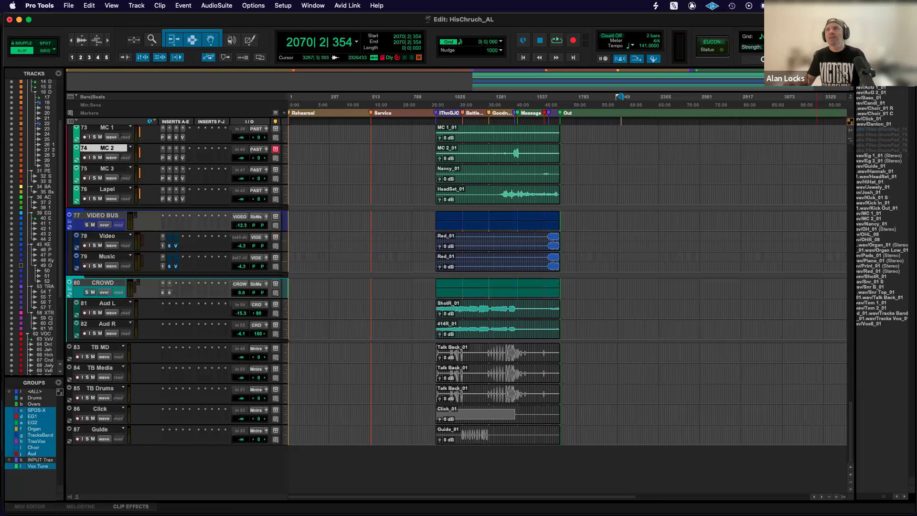
Select all unused clips in the Clips list, start clearing them, and cancel the removal.
{"action": "left_click", "coordinate": [904, 74]}
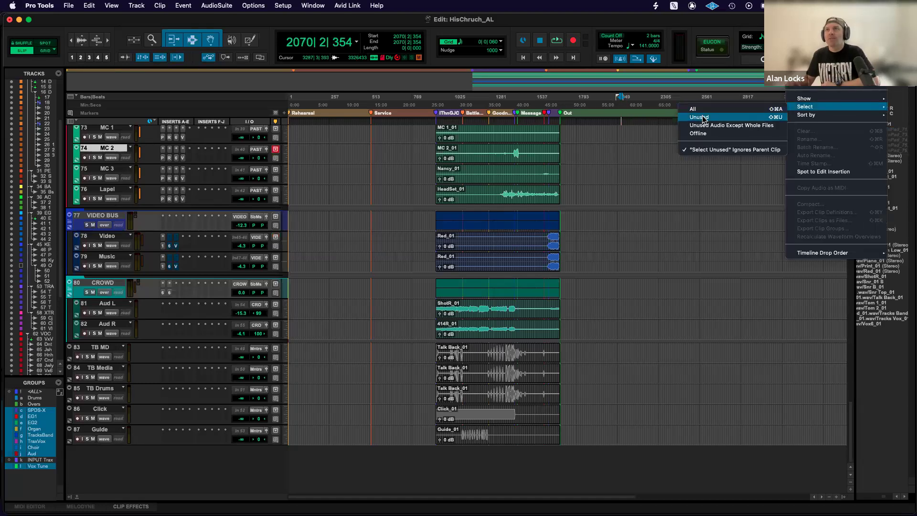
{"action": "left_click", "coordinate": [700, 117]}
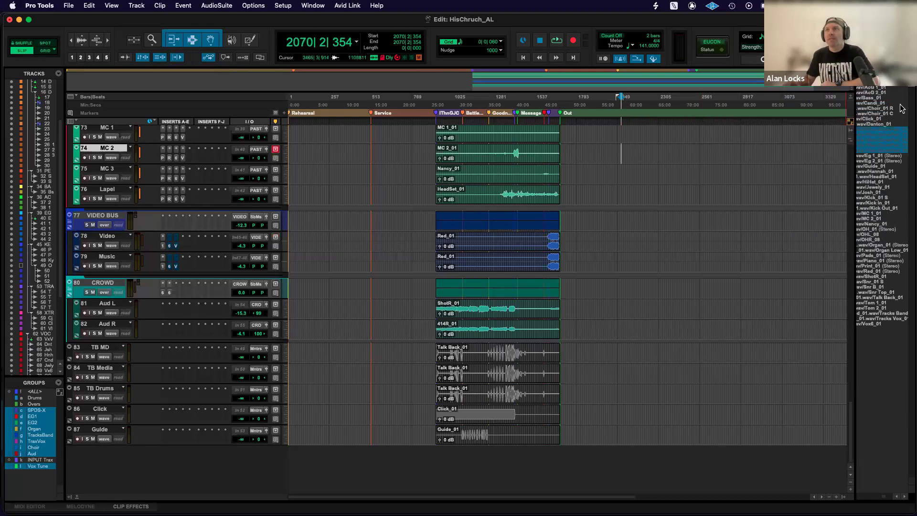
{"action": "left_click", "coordinate": [904, 73]}
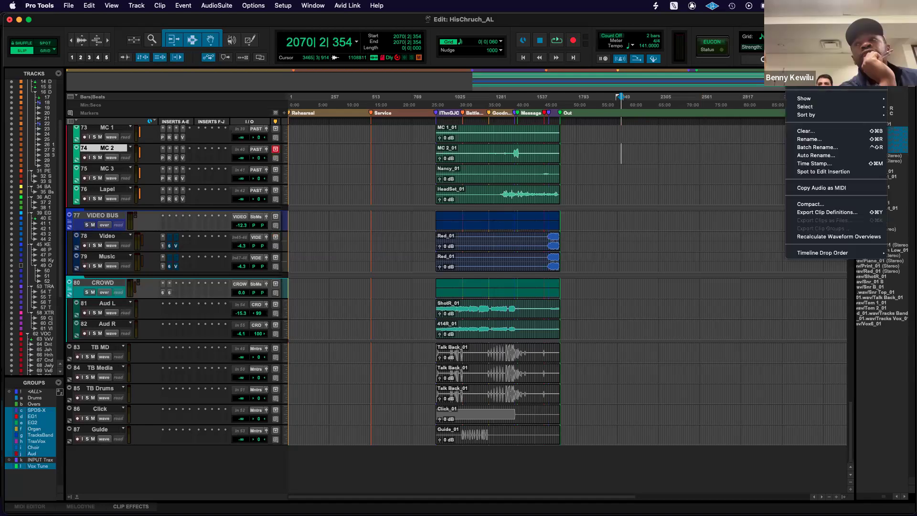
{"action": "left_click", "coordinate": [818, 133]}
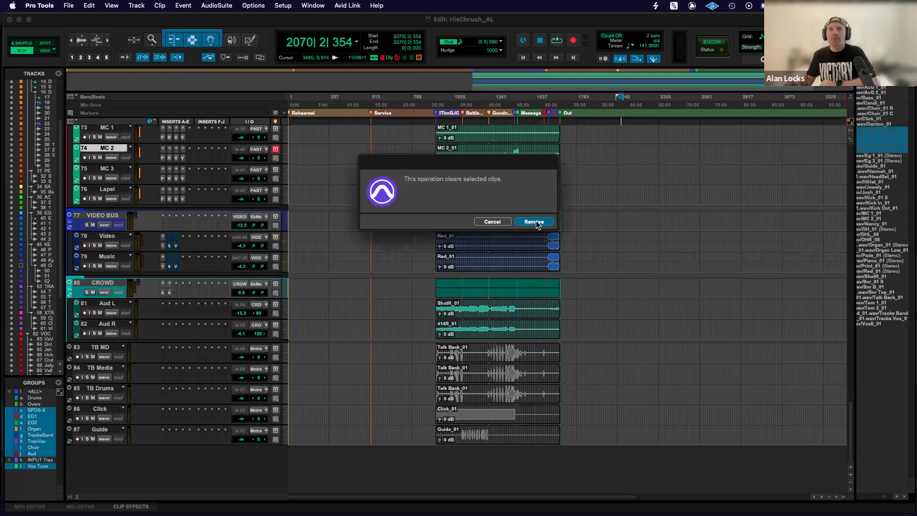
{"action": "left_click", "coordinate": [492, 221]}
Select the Choir_01 R clip in the Clips list, start clearing it, review the removal options, and cancel.
{"action": "left_click", "coordinate": [889, 108]}
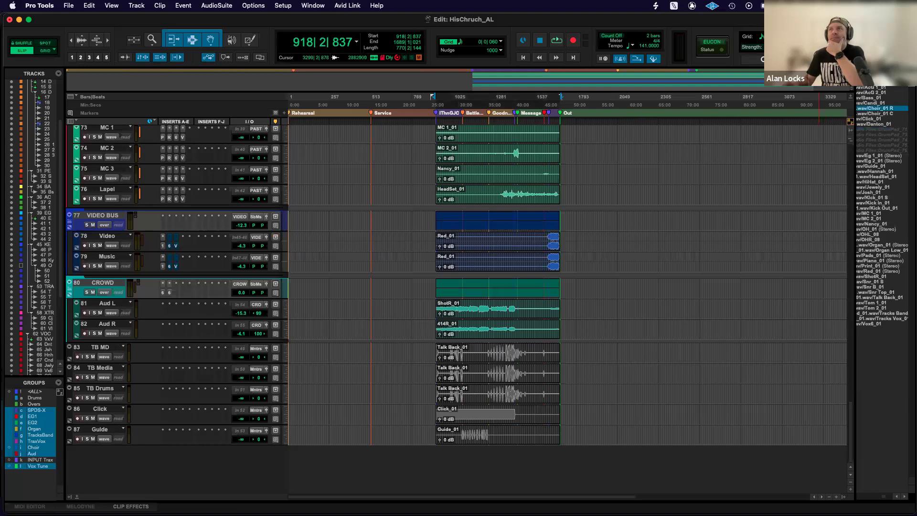
{"action": "left_click", "coordinate": [906, 74]}
{"action": "left_click", "coordinate": [808, 132]}
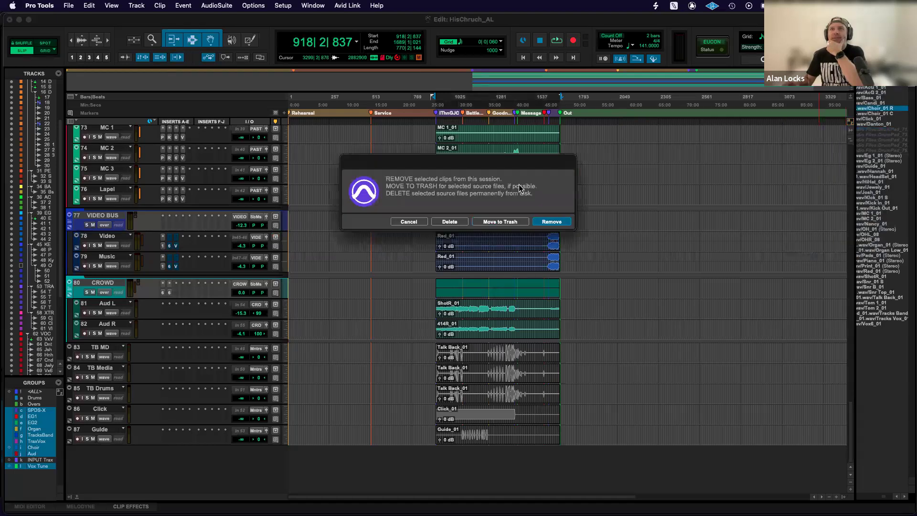
{"action": "left_click_drag", "start_coordinate": [516, 160], "coordinate": [531, 175]}
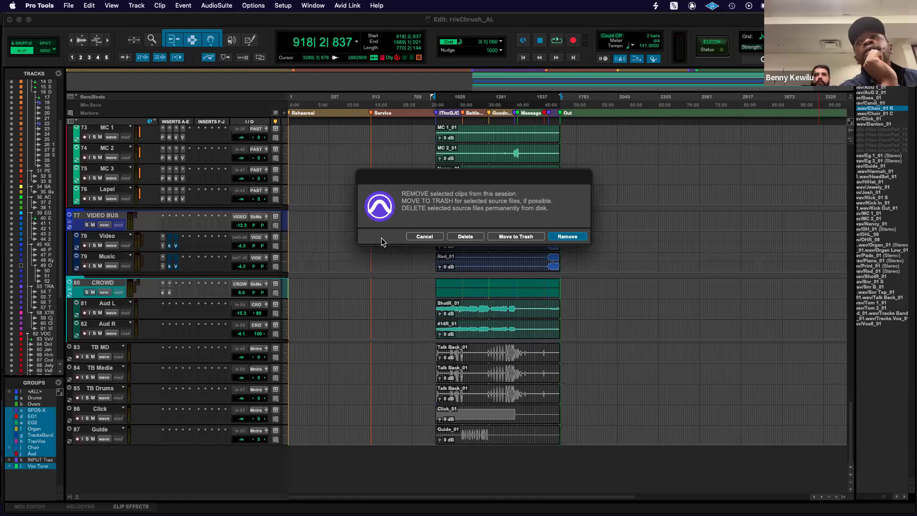
{"action": "left_click", "coordinate": [419, 237]}
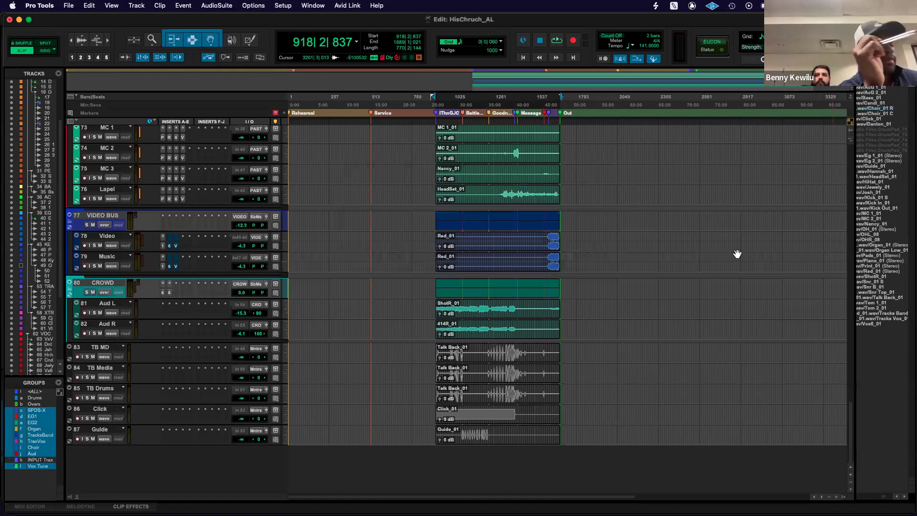
Hide the Clips list and zoom the timeline in on the clips between the I Thank God and Out markers.
{"action": "left_click", "coordinate": [844, 497]}
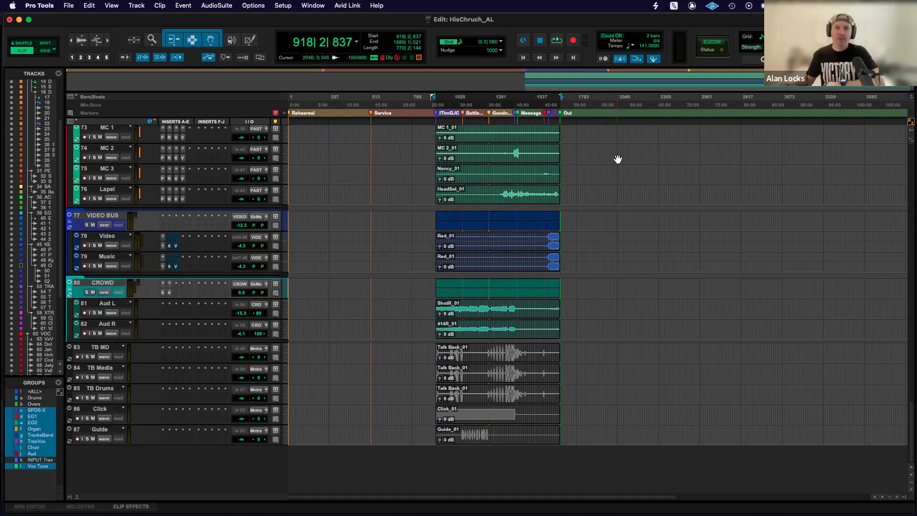
{"action": "key", "text": "t"}
{"action": "key", "text": "t"}
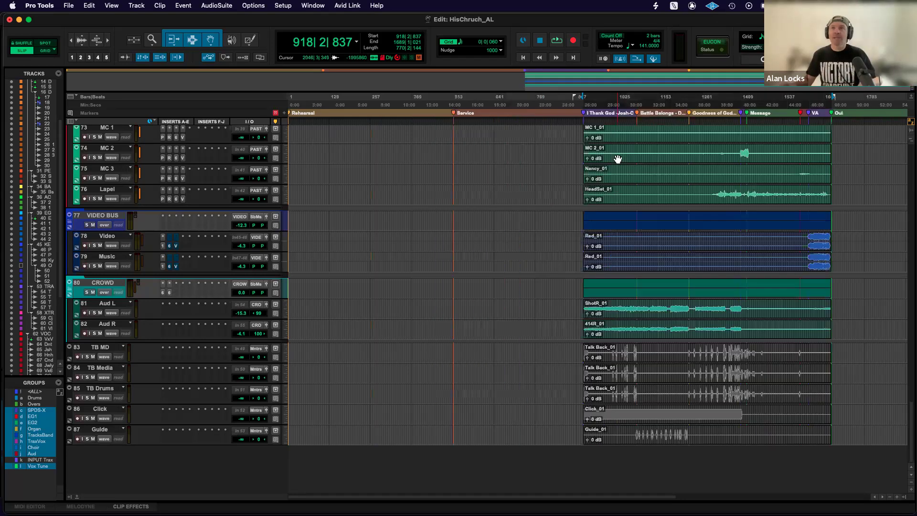
{"action": "scroll", "coordinate": [618, 159], "scroll_direction": "right", "scroll_amount": 8}
{"action": "scroll", "coordinate": [618, 159], "scroll_direction": "left", "scroll_amount": 4}
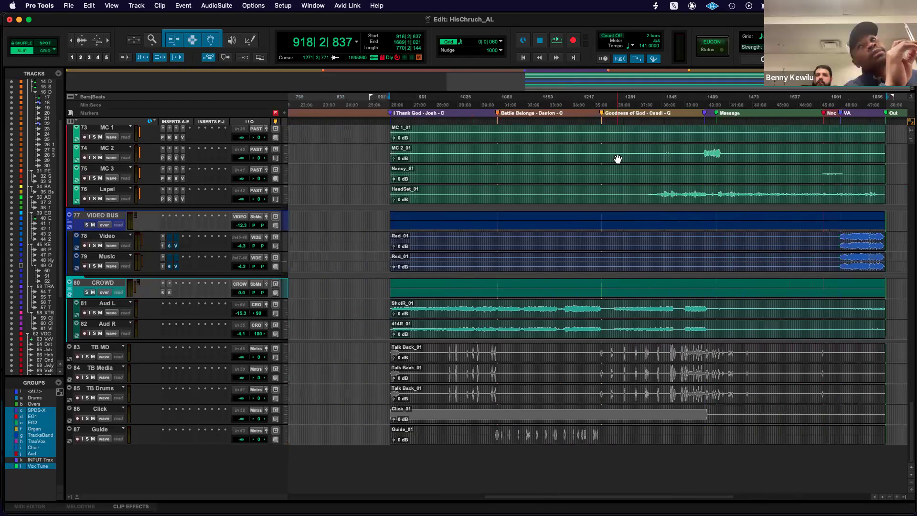
Switch to the Mix window and look over the channel strips from Print through Guide.
{"action": "key", "text": "super+equal"}
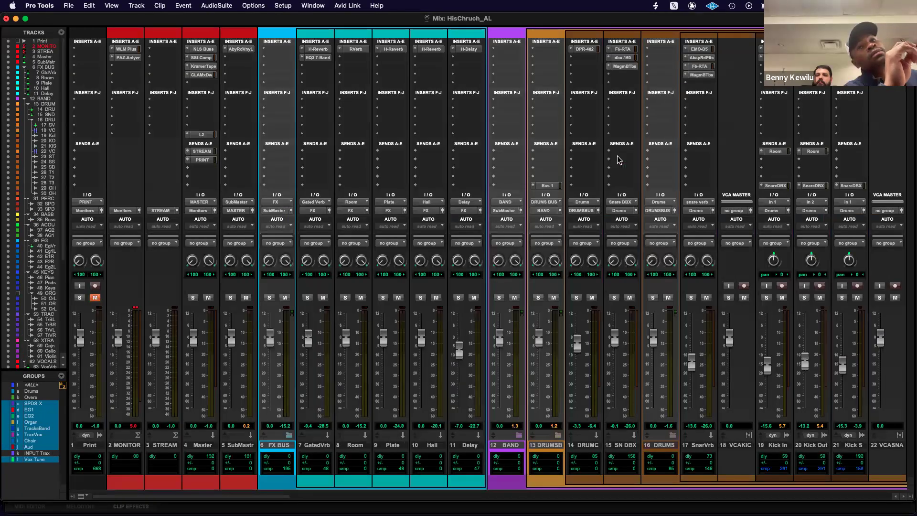
{"action": "scroll", "coordinate": [613, 191], "scroll_direction": "right", "scroll_amount": 20}
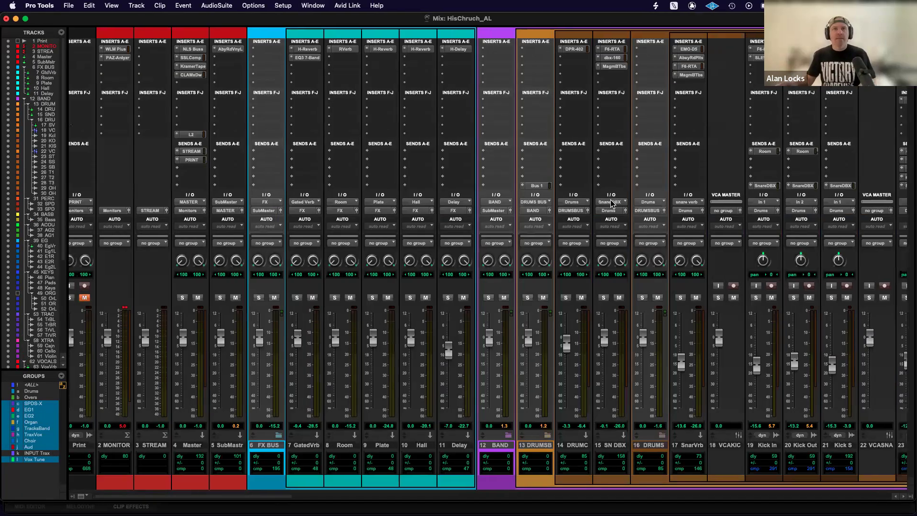
{"action": "scroll", "coordinate": [612, 203], "scroll_direction": "right", "scroll_amount": 8}
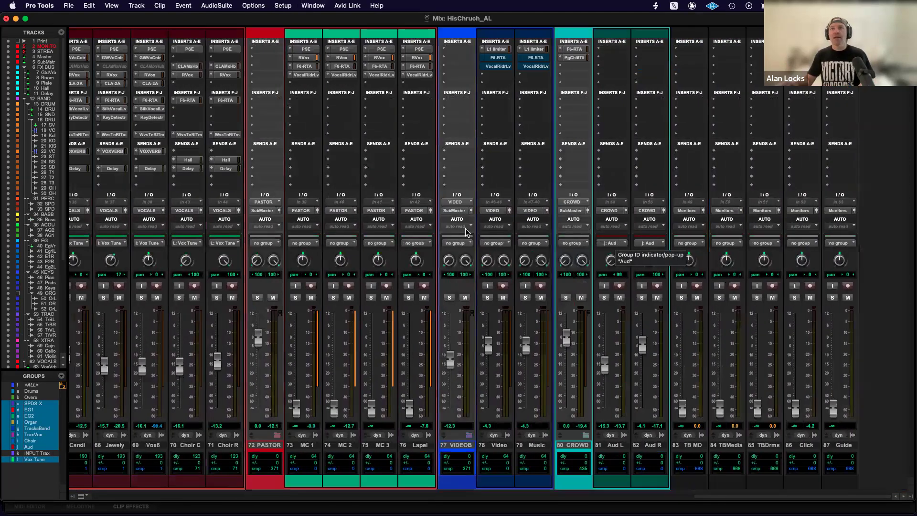
{"action": "scroll", "coordinate": [466, 230], "scroll_direction": "left", "scroll_amount": 20}
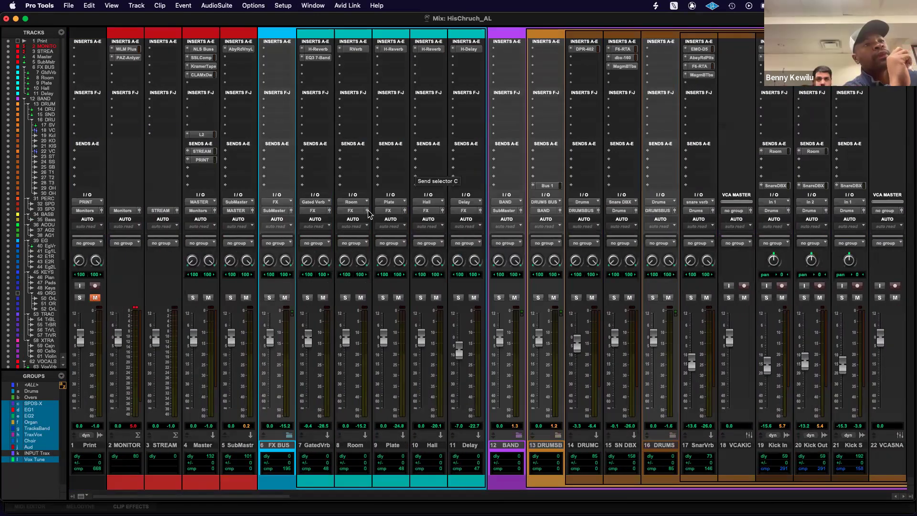
Point out the Print and Master tracks by selecting them, inspect the NLS Buss insert on Master, and close it.
{"action": "left_click", "coordinate": [89, 447]}
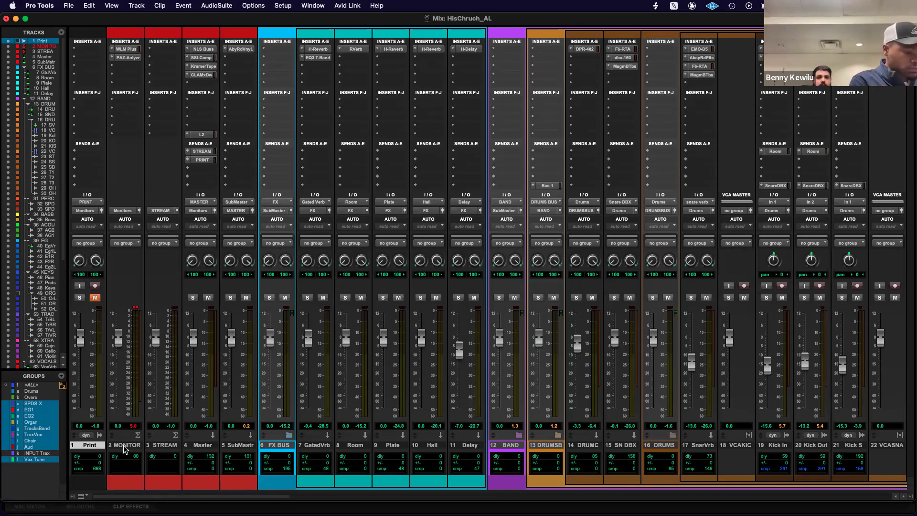
{"action": "left_click", "coordinate": [203, 447]}
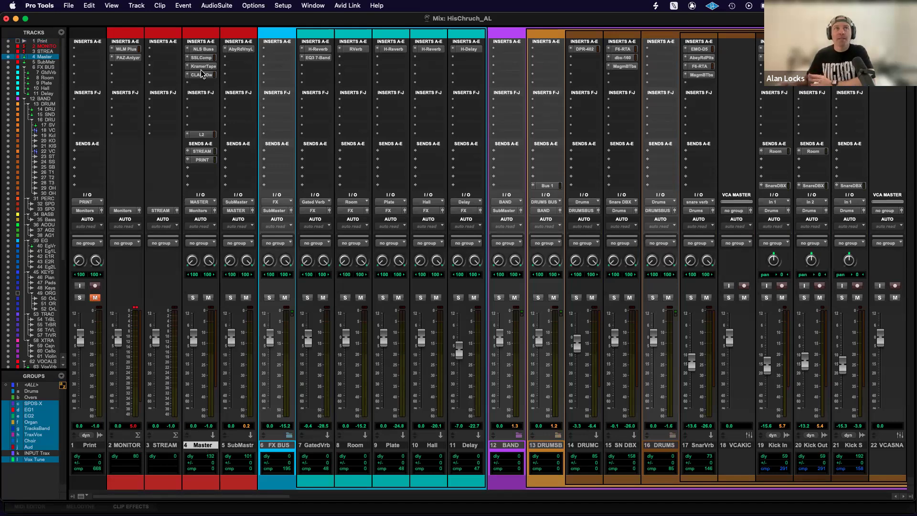
{"action": "left_click", "coordinate": [202, 49]}
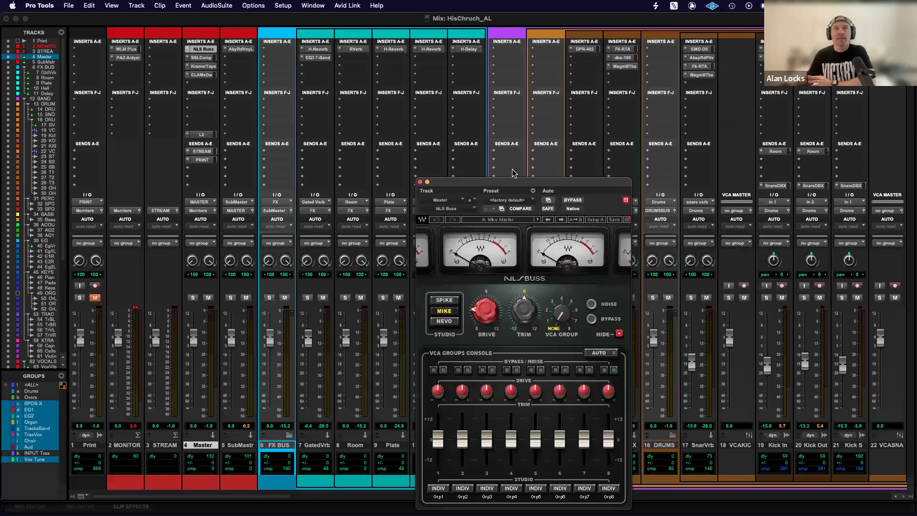
{"action": "left_click_drag", "start_coordinate": [505, 180], "coordinate": [497, 98]}
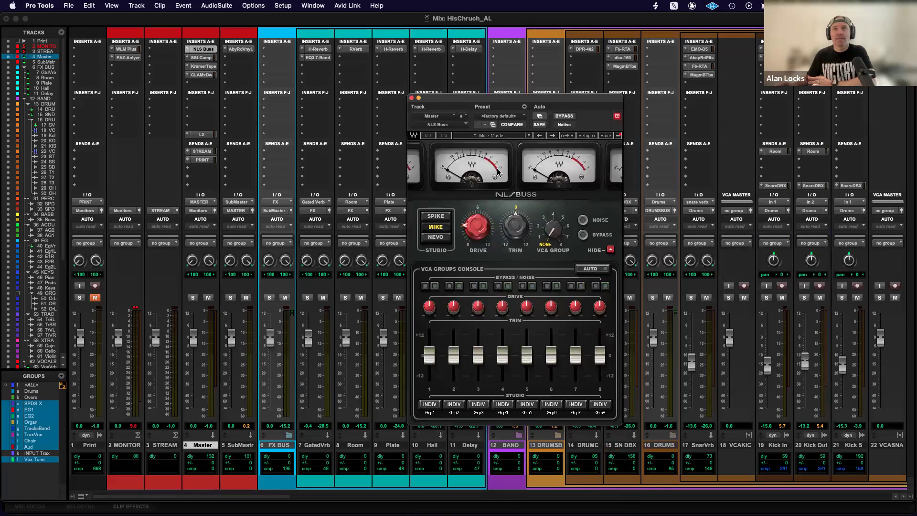
{"action": "left_click", "coordinate": [411, 98]}
Inspect the SSLComp insert on the Master track and close its plug-in window.
{"action": "left_click", "coordinate": [200, 58]}
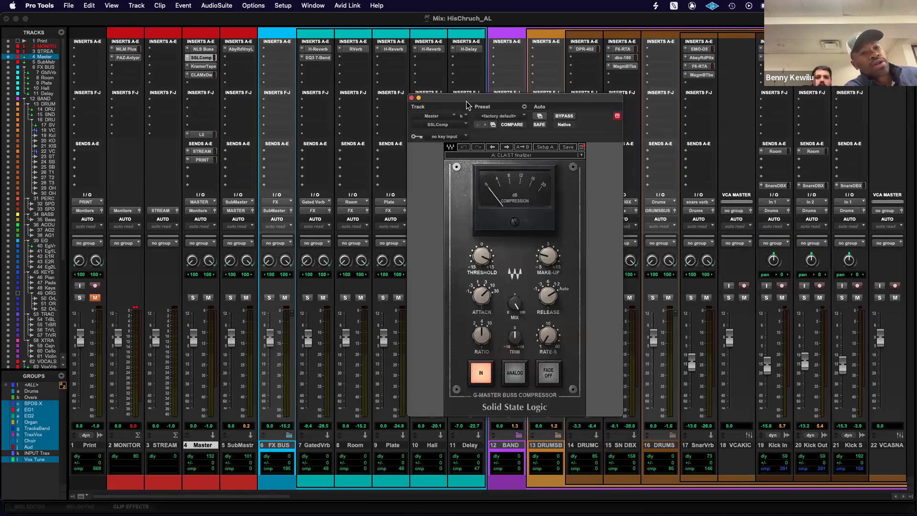
{"action": "left_click_drag", "start_coordinate": [516, 103], "coordinate": [484, 90]}
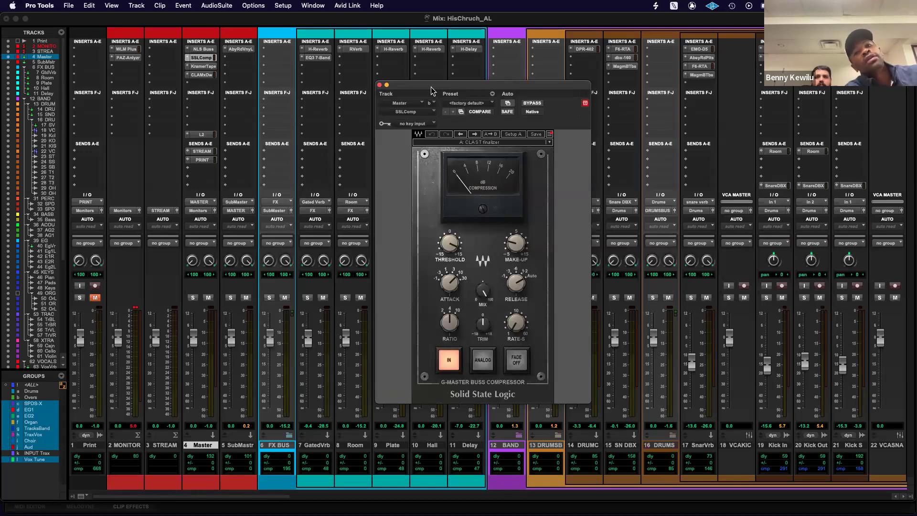
{"action": "left_click", "coordinate": [380, 85]}
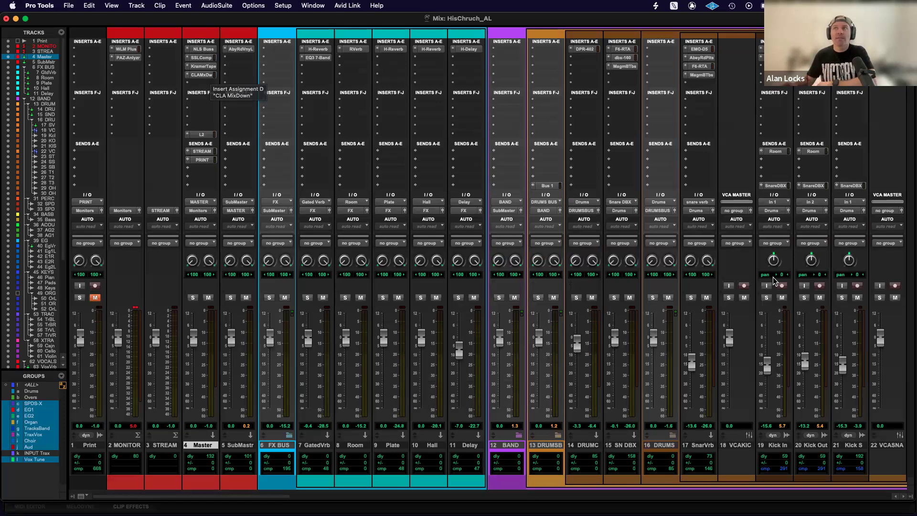
Raise the TB MD track's volume to about -1.7 dB.
{"action": "scroll", "coordinate": [774, 281], "scroll_direction": "right", "scroll_amount": 20}
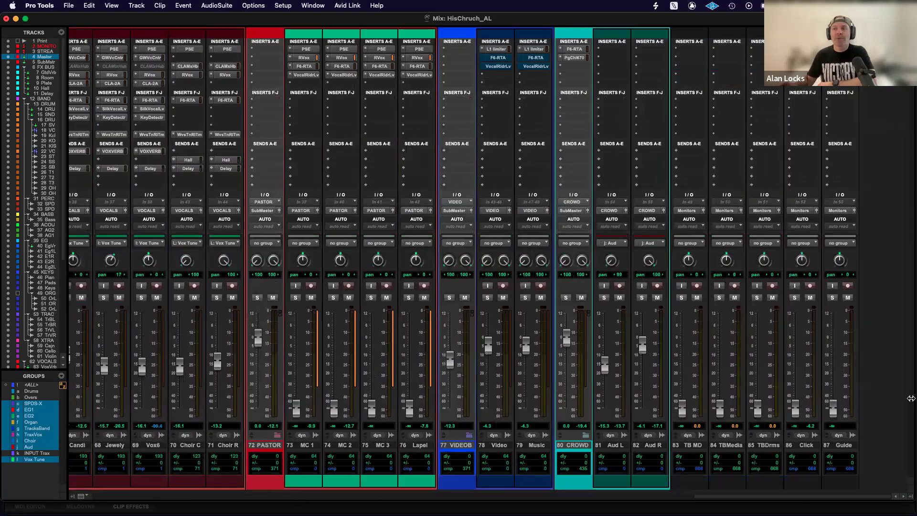
{"action": "left_click_drag", "start_coordinate": [683, 411], "coordinate": [688, 343]}
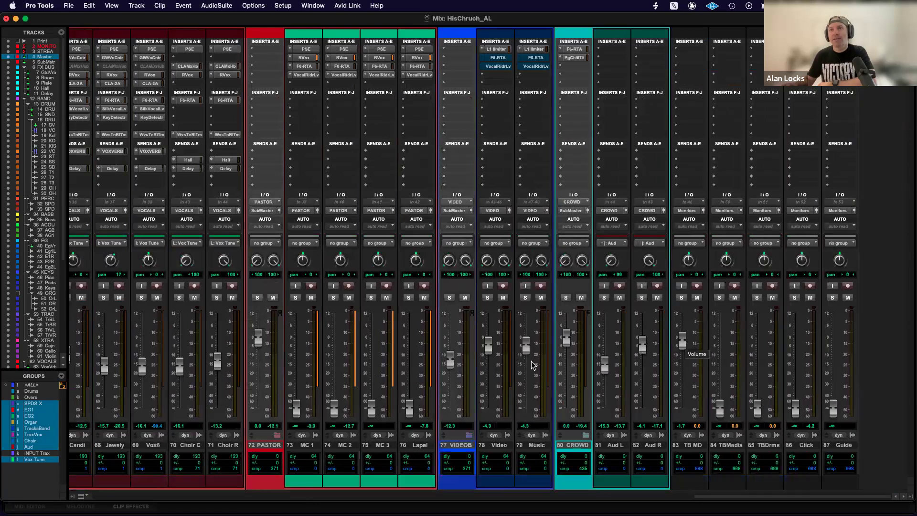
{"action": "scroll", "coordinate": [533, 365], "scroll_direction": "left", "scroll_amount": 20}
{"action": "scroll", "coordinate": [210, 368], "scroll_direction": "left", "scroll_amount": 10}
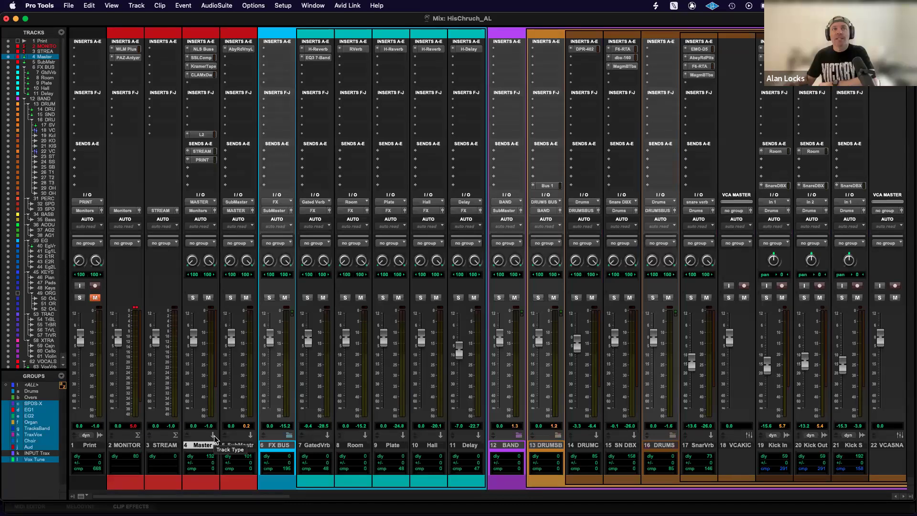
Move the Master track's STREAM send from slot A to slot B, replacing the PRINT send, and inspect its send controls.
{"action": "left_click_drag", "start_coordinate": [202, 152], "coordinate": [202, 160]}
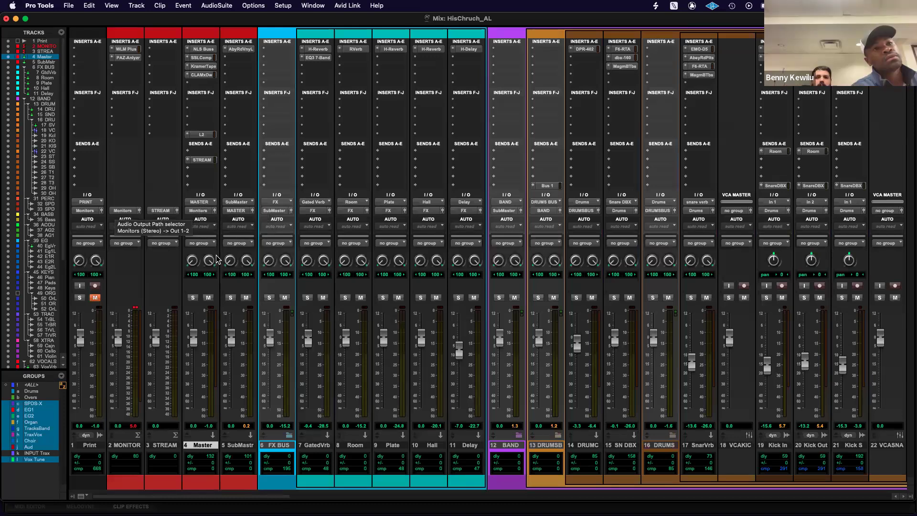
{"action": "left_click", "coordinate": [199, 160]}
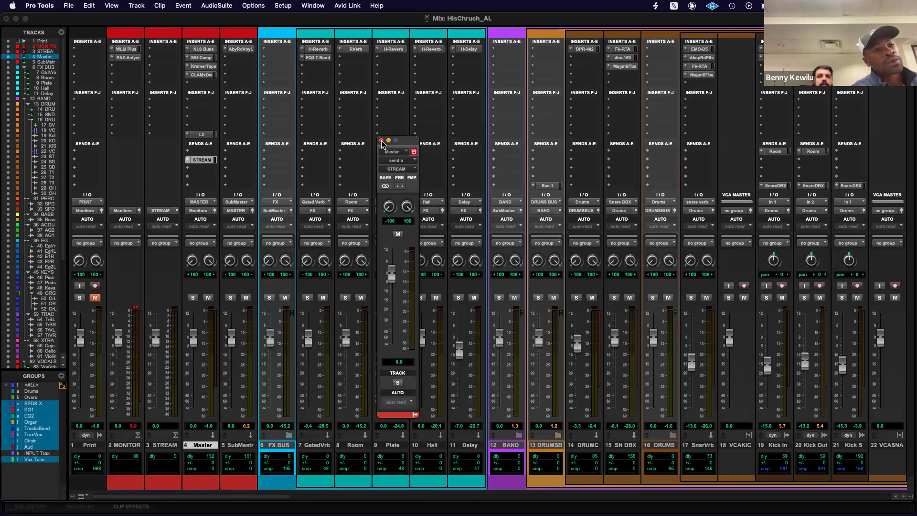
{"action": "left_click", "coordinate": [381, 140]}
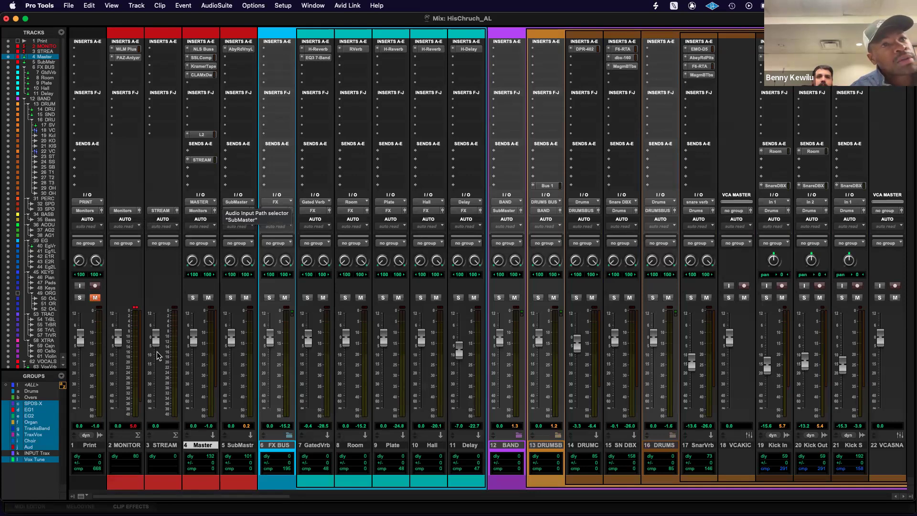
Point out the STREAM and MONITOR master tracks by selecting each in turn, ending on STREAM.
{"action": "left_click", "coordinate": [165, 448]}
{"action": "left_click", "coordinate": [129, 447]}
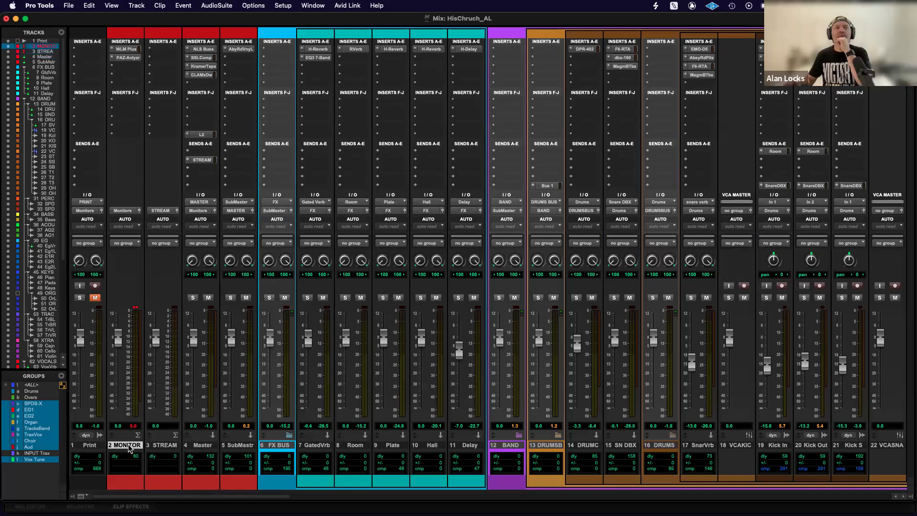
{"action": "left_click", "coordinate": [167, 446]}
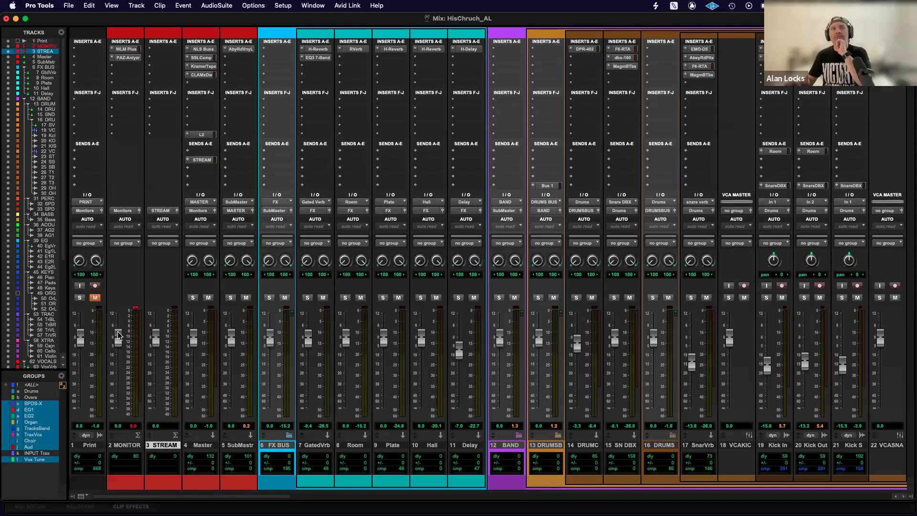
Lower the MONITOR fader to -1.4 dB and reset it to 0.0, and do the same with the STREAM fader pulled fully down.
{"action": "mouse_move", "coordinate": [123, 339]}
{"action": "left_mouse_down"}
{"action": "mouse_move", "coordinate": [121, 356]}
{"action": "mouse_move", "coordinate": [120, 317]}
{"action": "mouse_move", "coordinate": [120, 341]}
{"action": "left_mouse_up"}
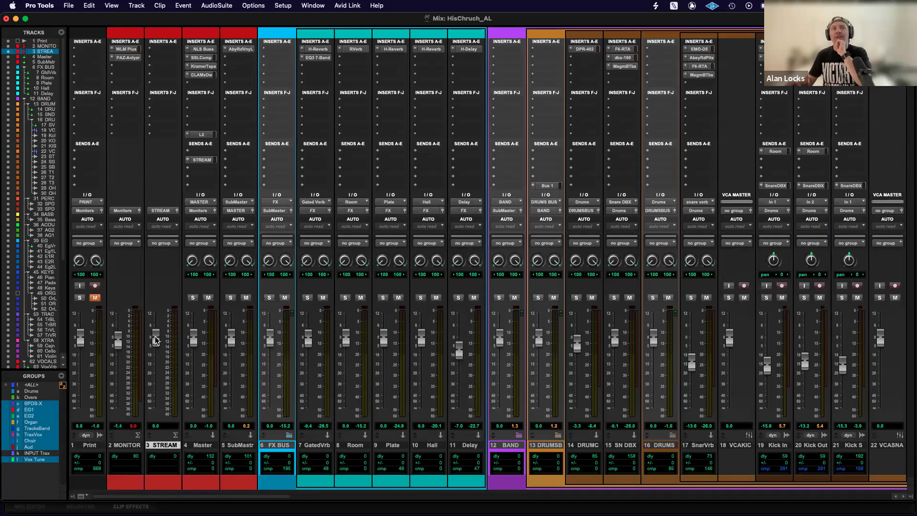
{"action": "left_click", "coordinate": [118, 341], "text": "alt"}
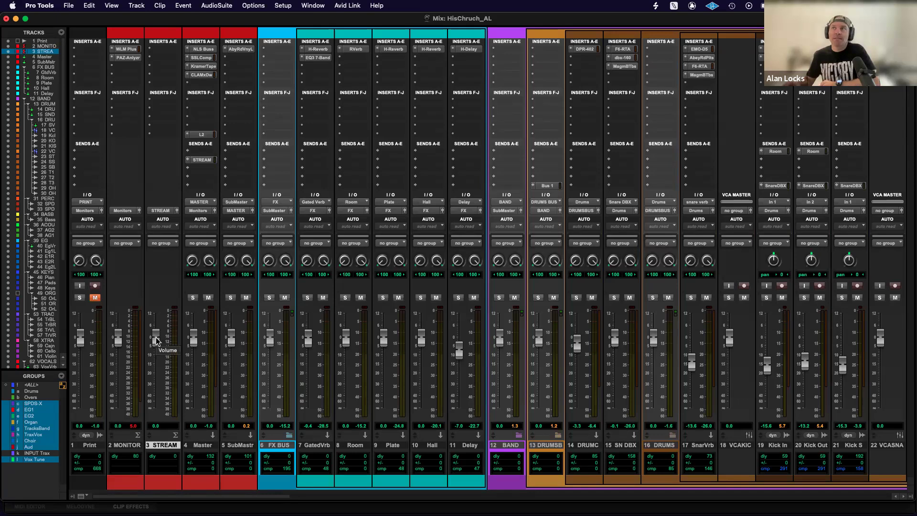
{"action": "left_click_drag", "start_coordinate": [157, 341], "coordinate": [168, 414]}
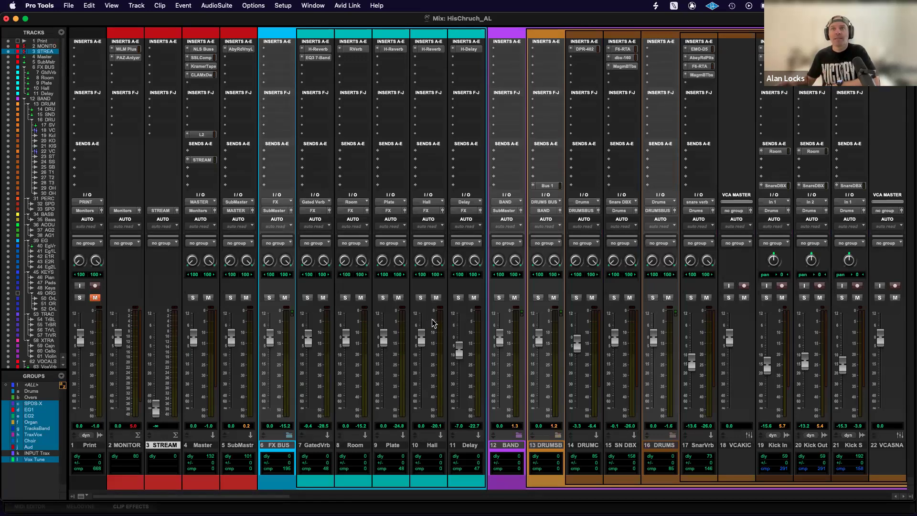
{"action": "left_click", "coordinate": [161, 406], "text": "alt"}
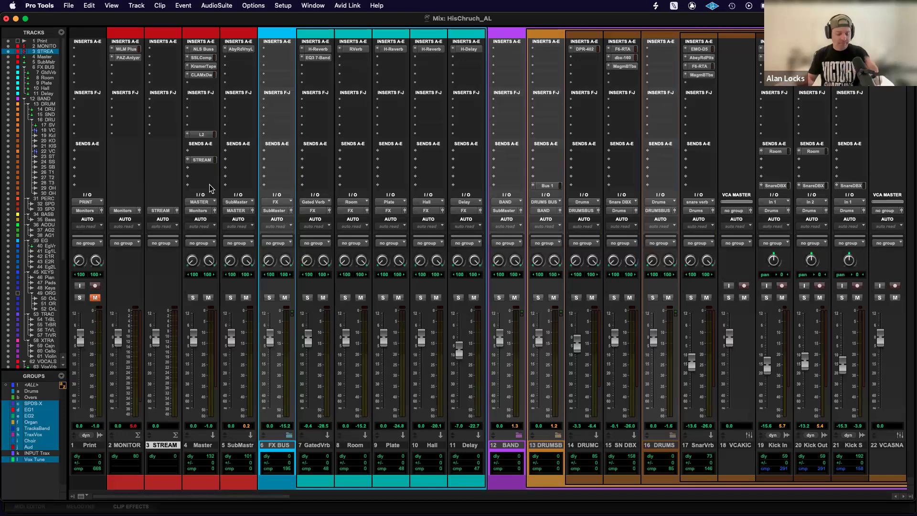
Demonstrate the Print track's input monitoring and record-enable states during playback, stop, and disarm the track.
{"action": "key", "text": "super+equal"}
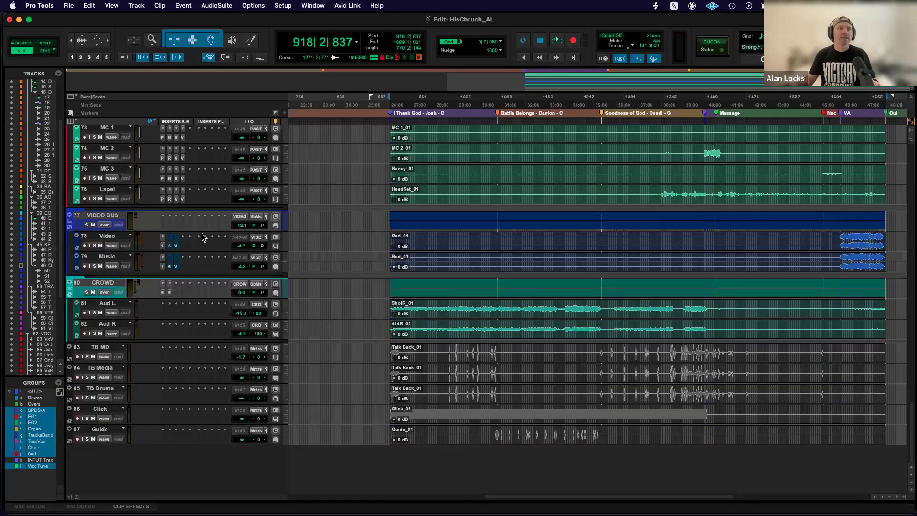
{"action": "scroll", "coordinate": [201, 238], "scroll_direction": "up", "scroll_amount": 20}
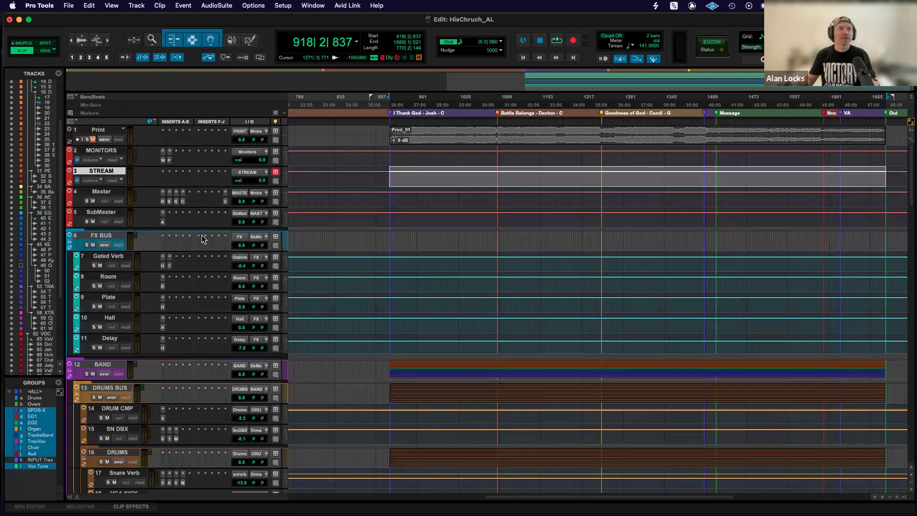
{"action": "key", "text": "super+equal"}
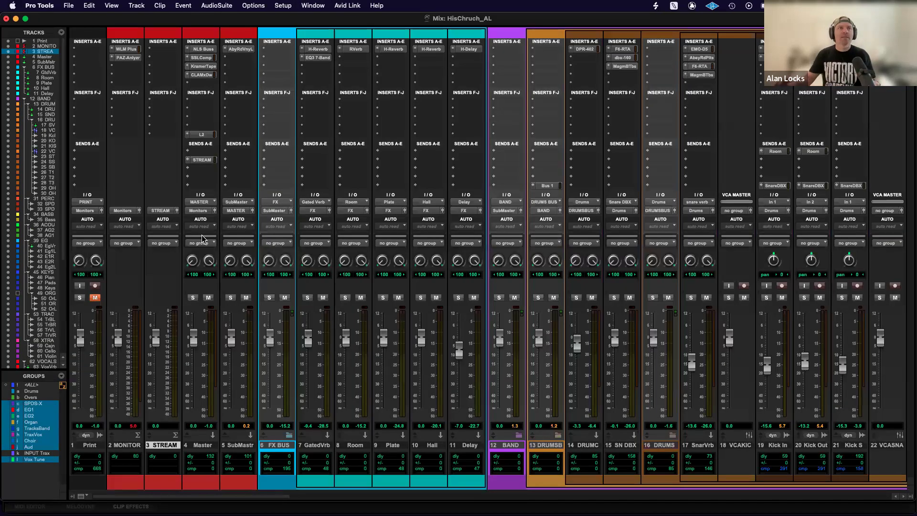
{"action": "left_click", "coordinate": [78, 287]}
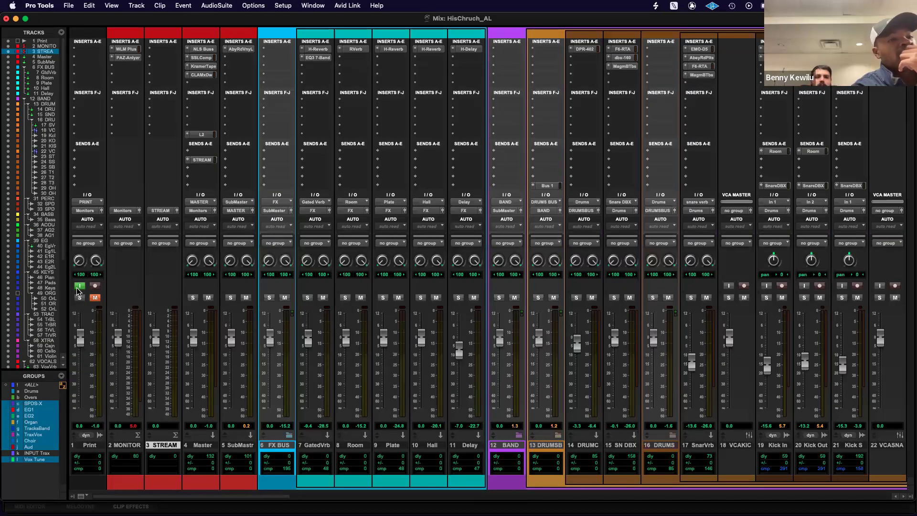
{"action": "left_click", "coordinate": [78, 287]}
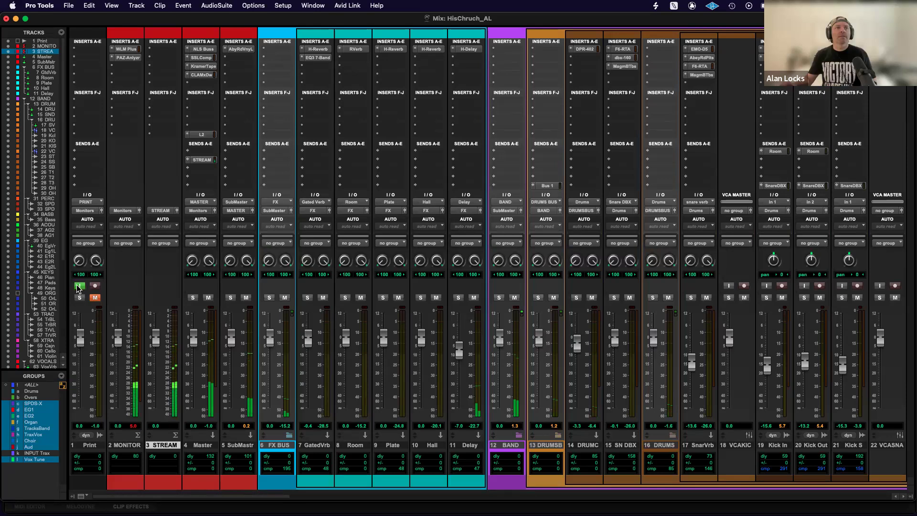
{"action": "left_click", "coordinate": [94, 286]}
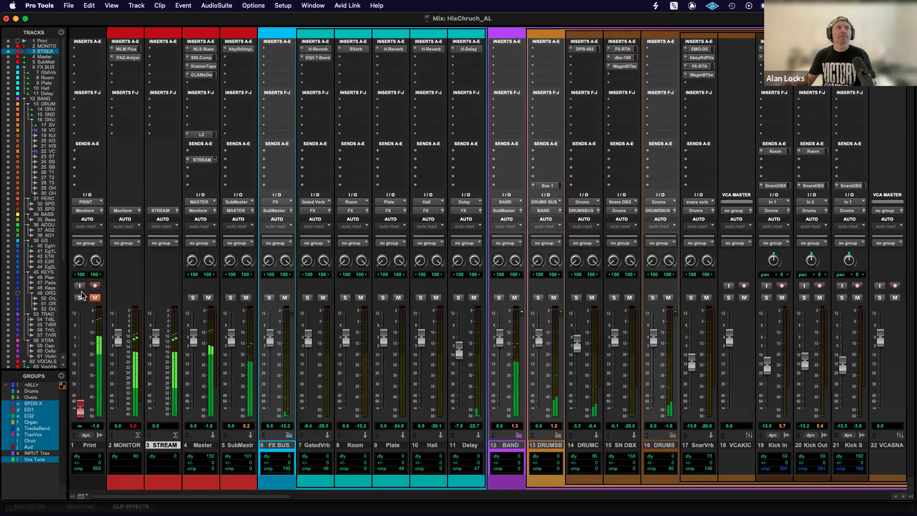
{"action": "key", "text": "space"}
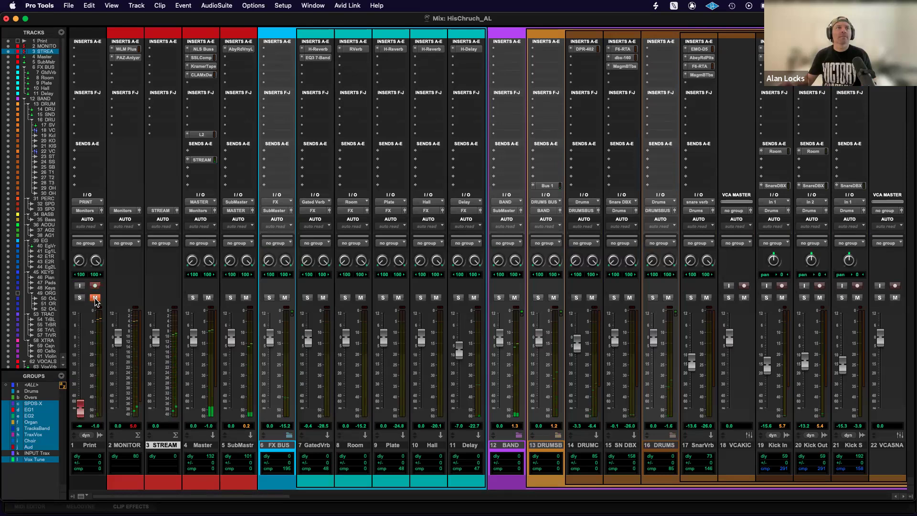
{"action": "left_click", "coordinate": [95, 286]}
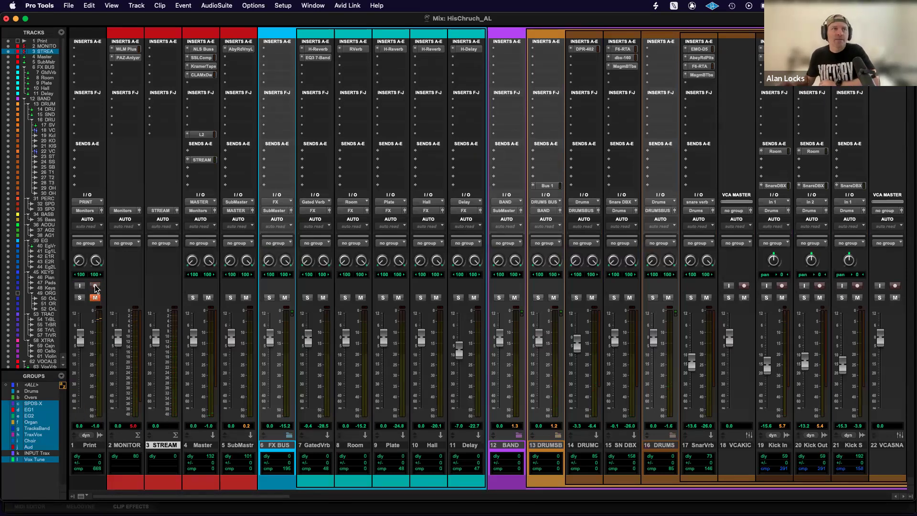
Record-enable all audio tracks at once, accept the notice about unassigned inputs, and check the armed channels across the mixer.
{"action": "left_click", "coordinate": [783, 287], "text": "alt"}
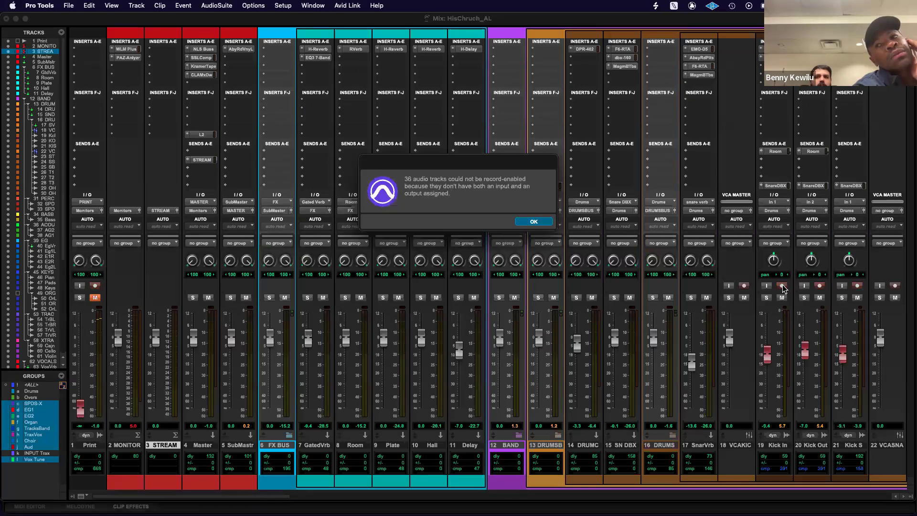
{"action": "left_click", "coordinate": [534, 221]}
{"action": "scroll", "coordinate": [597, 284], "scroll_direction": "right", "scroll_amount": 10}
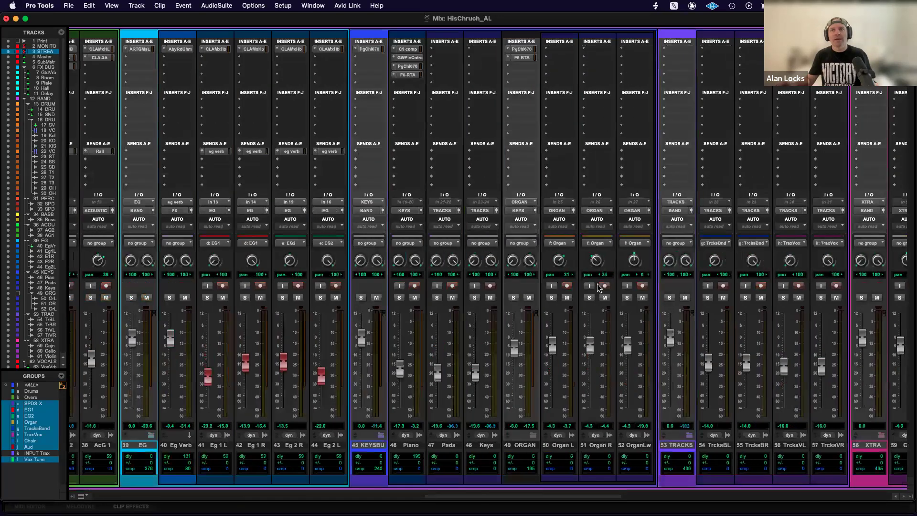
{"action": "scroll", "coordinate": [597, 284], "scroll_direction": "right", "scroll_amount": 5}
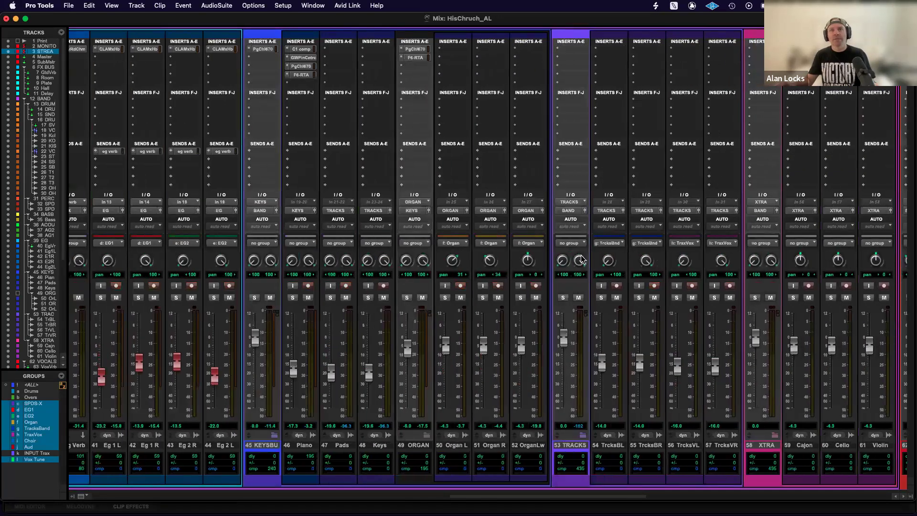
{"action": "scroll", "coordinate": [591, 264], "scroll_direction": "right", "scroll_amount": 3}
{"action": "scroll", "coordinate": [590, 264], "scroll_direction": "right", "scroll_amount": 7}
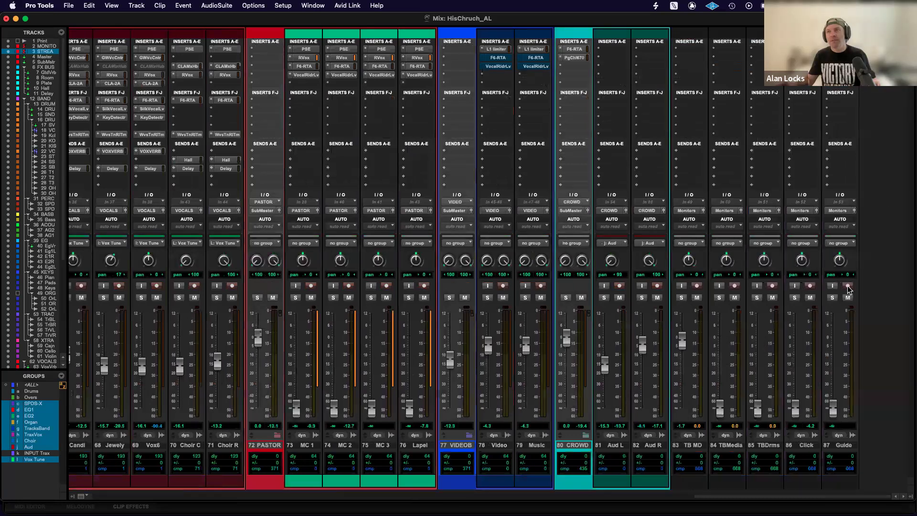
{"action": "scroll", "coordinate": [306, 269], "scroll_direction": "left", "scroll_amount": 20}
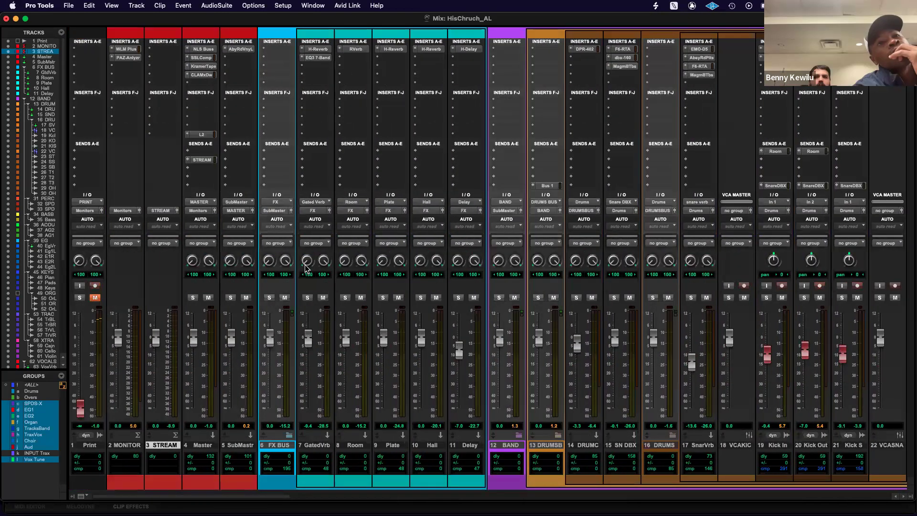
Start recording the armed tracks in the Edit window's empty timeline past the Out marker, at about bar 2483.
{"action": "key", "text": "super+equal"}
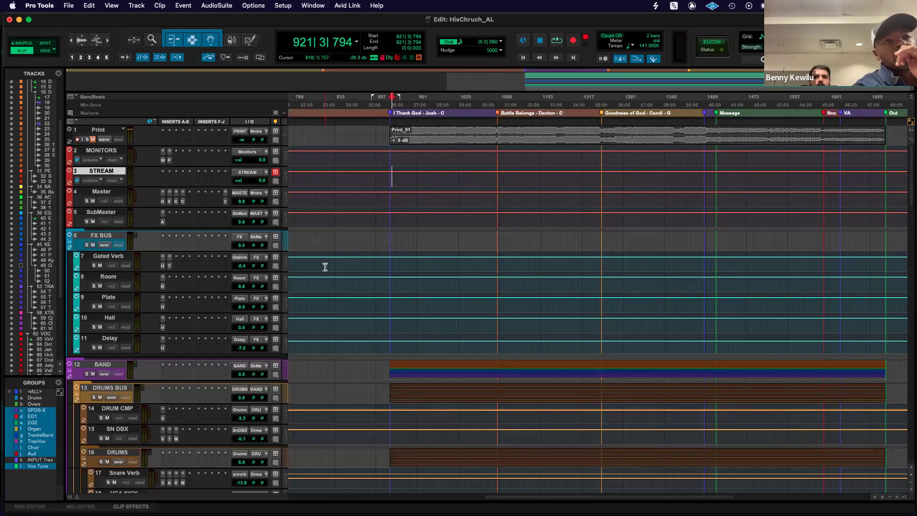
{"action": "scroll", "coordinate": [325, 266], "scroll_direction": "down", "scroll_amount": 8}
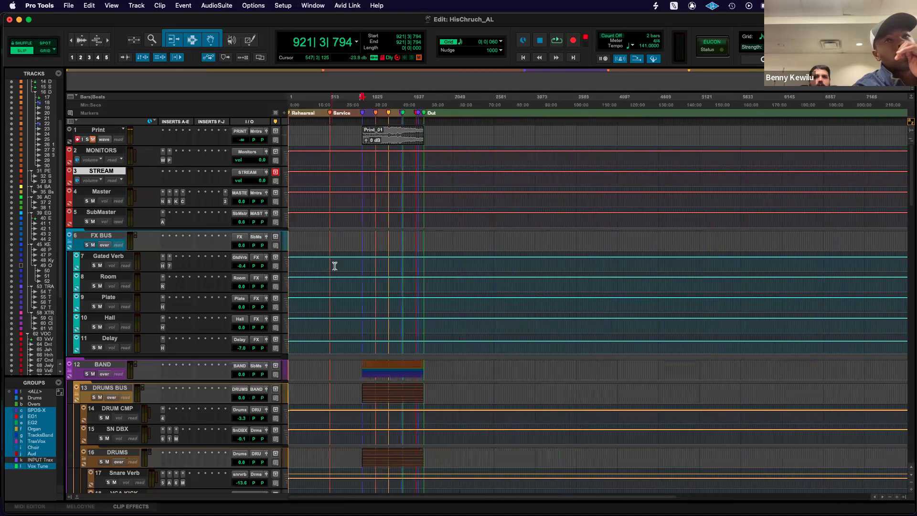
{"action": "left_click", "coordinate": [388, 124]}
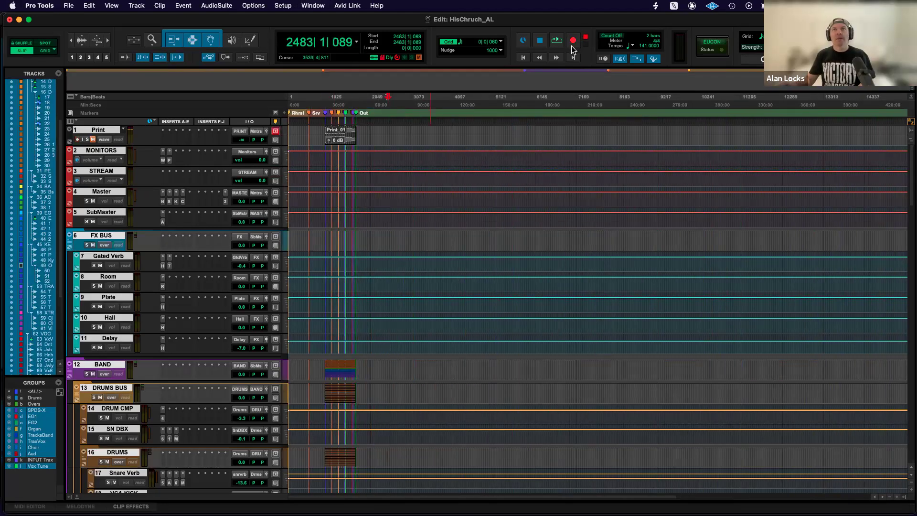
{"action": "left_click", "coordinate": [557, 40]}
{"action": "key", "text": "t"}
{"action": "key", "text": "t"}
{"action": "key", "text": "t"}
{"action": "key", "text": "t"}
{"action": "key", "text": "t"}
{"action": "key", "text": "t"}
{"action": "key", "text": "t"}
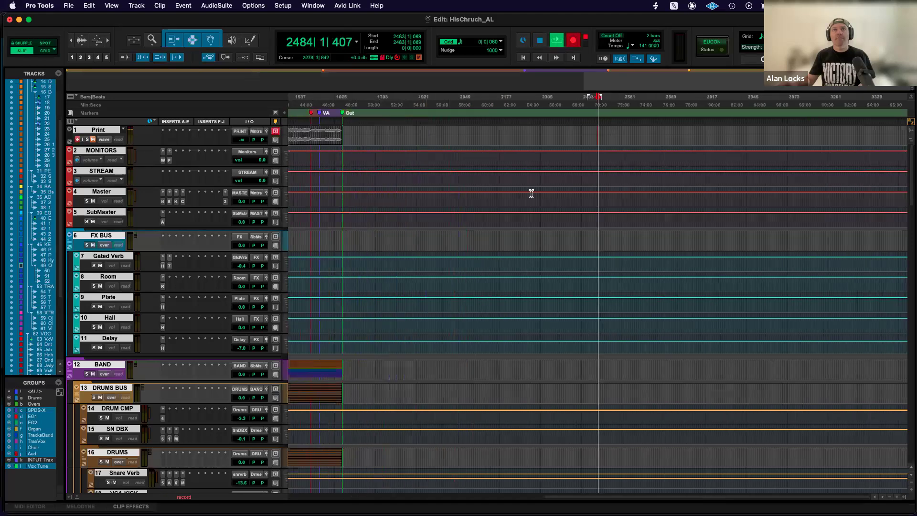
Examine the tracks from Print down to the vocals while recording runs, and stop the recording.
{"action": "scroll", "coordinate": [531, 193], "scroll_direction": "down", "scroll_amount": 5}
{"action": "scroll", "coordinate": [532, 193], "scroll_direction": "down", "scroll_amount": 20}
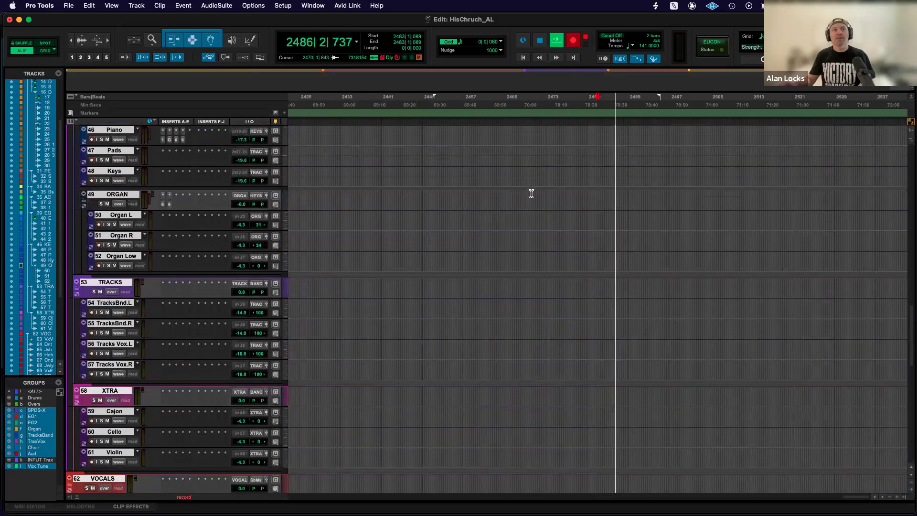
{"action": "scroll", "coordinate": [531, 193], "scroll_direction": "up", "scroll_amount": 10}
{"action": "scroll", "coordinate": [531, 194], "scroll_direction": "up", "scroll_amount": 15}
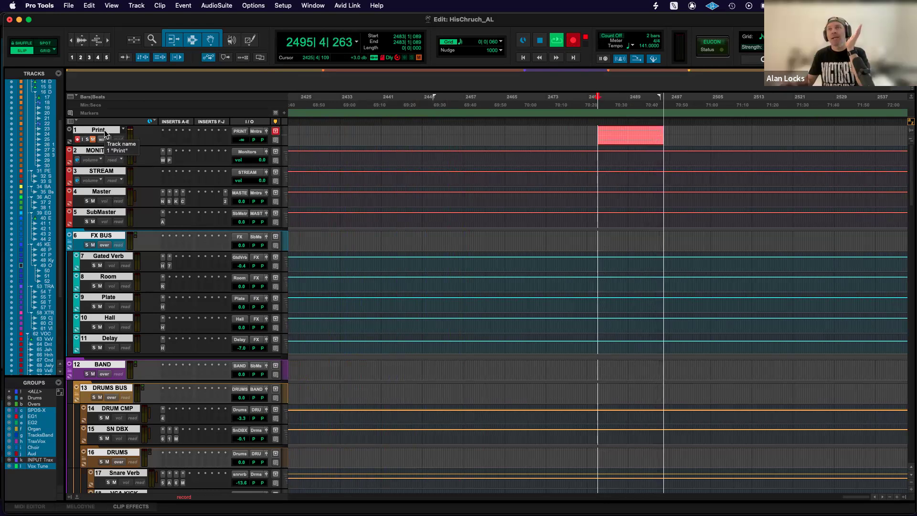
{"action": "key", "text": "space"}
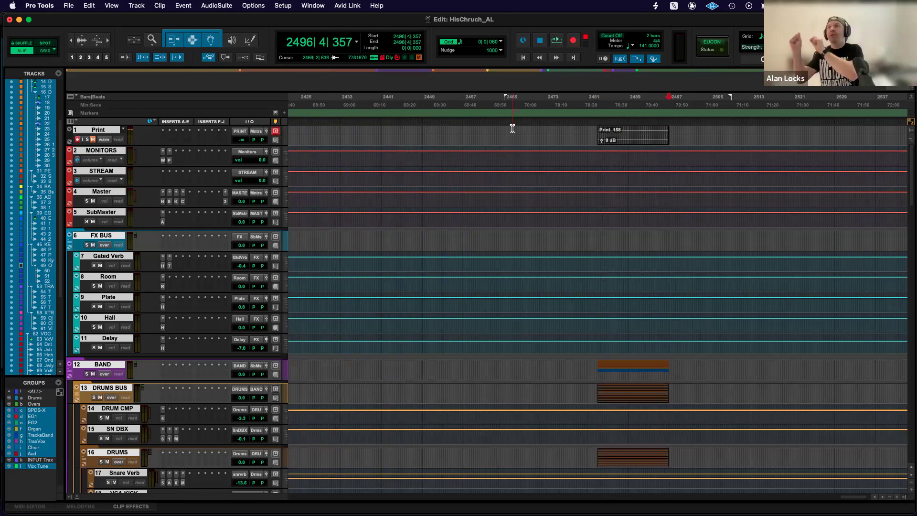
Examine the newly recorded clips on the Print, drum, percussion, bass and electric guitar tracks.
{"action": "scroll", "coordinate": [543, 219], "scroll_direction": "down", "scroll_amount": 5}
{"action": "scroll", "coordinate": [542, 219], "scroll_direction": "down", "scroll_amount": 12}
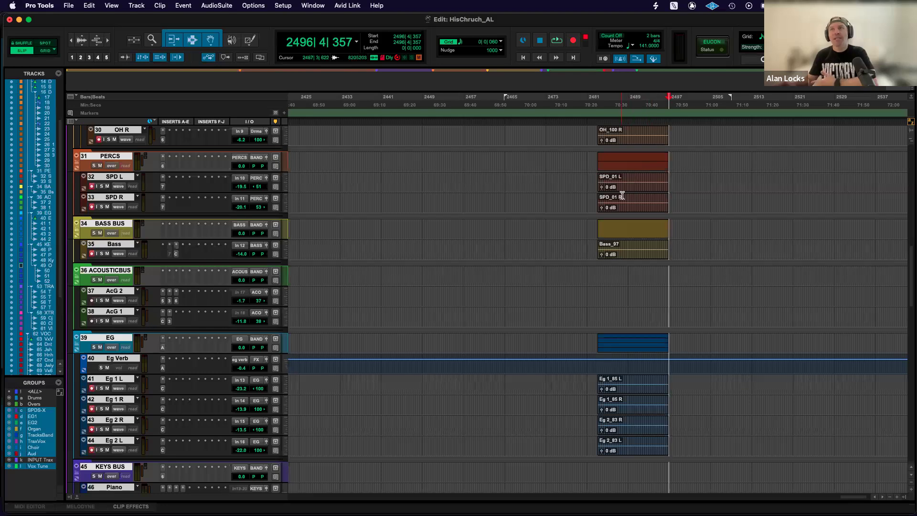
{"action": "scroll", "coordinate": [628, 190], "scroll_direction": "up", "scroll_amount": 11}
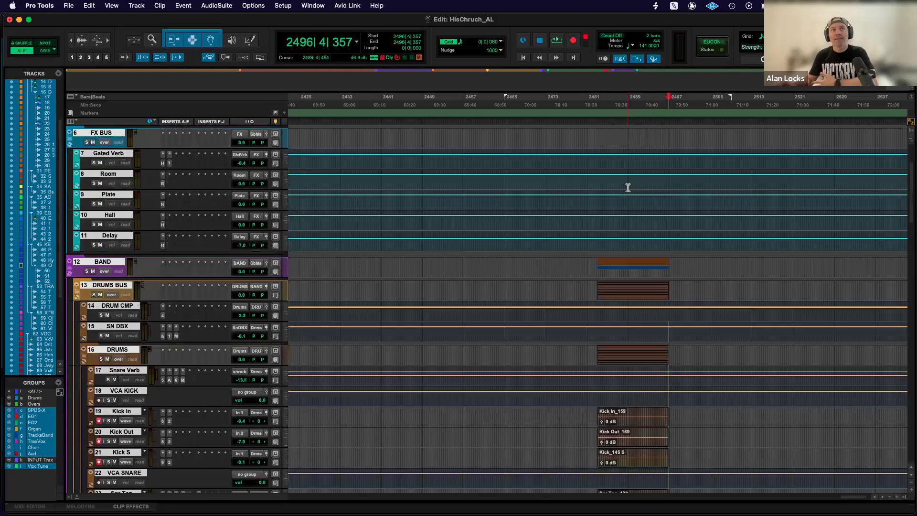
{"action": "scroll", "coordinate": [627, 191], "scroll_direction": "up", "scroll_amount": 2}
{"action": "scroll", "coordinate": [627, 191], "scroll_direction": "left", "scroll_amount": 2}
{"action": "scroll", "coordinate": [628, 192], "scroll_direction": "right", "scroll_amount": 4}
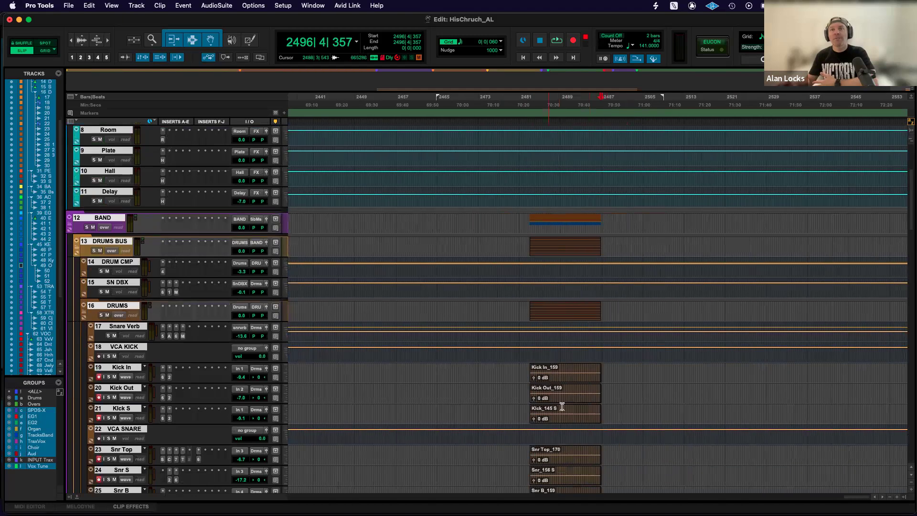
{"action": "scroll", "coordinate": [563, 139], "scroll_direction": "up", "scroll_amount": 4}
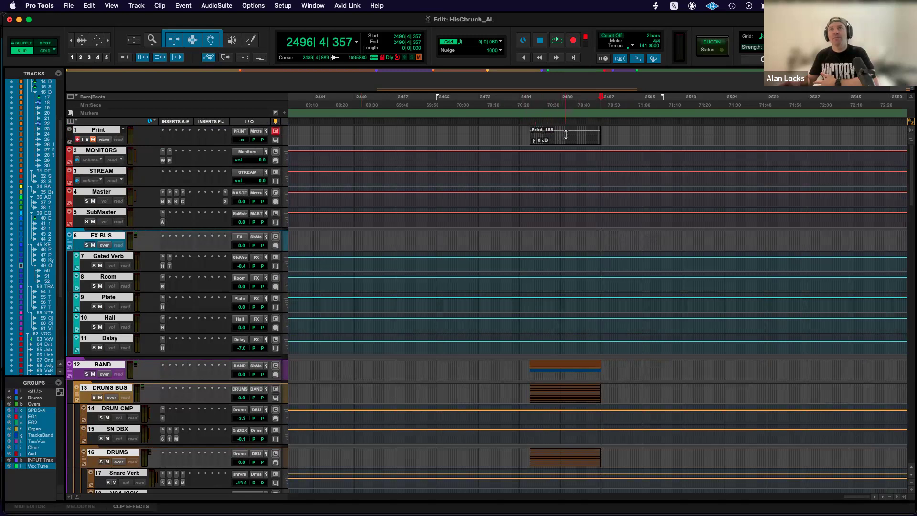
Undo the test recording and show the original service recording with its song markers.
{"action": "key", "text": "super+z"}
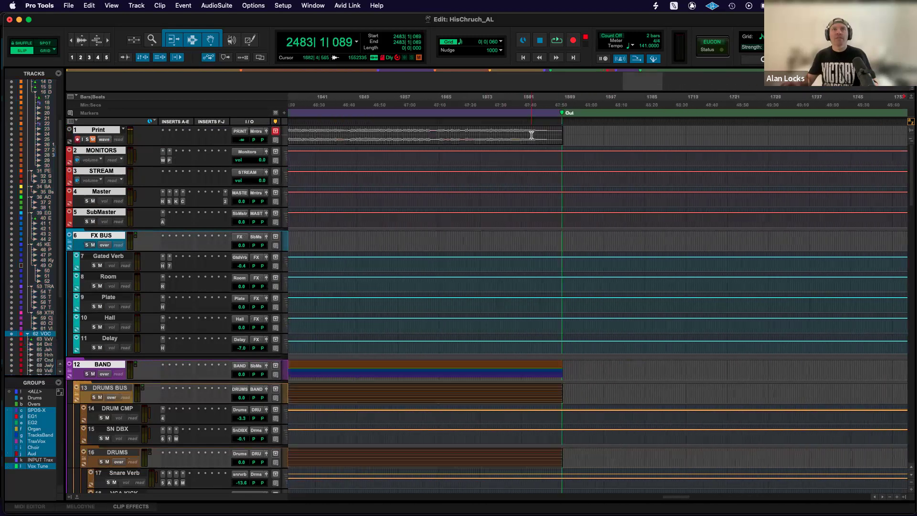
{"action": "key", "text": "r"}
{"action": "key", "text": "r"}
{"action": "key", "text": "r"}
{"action": "key", "text": "r"}
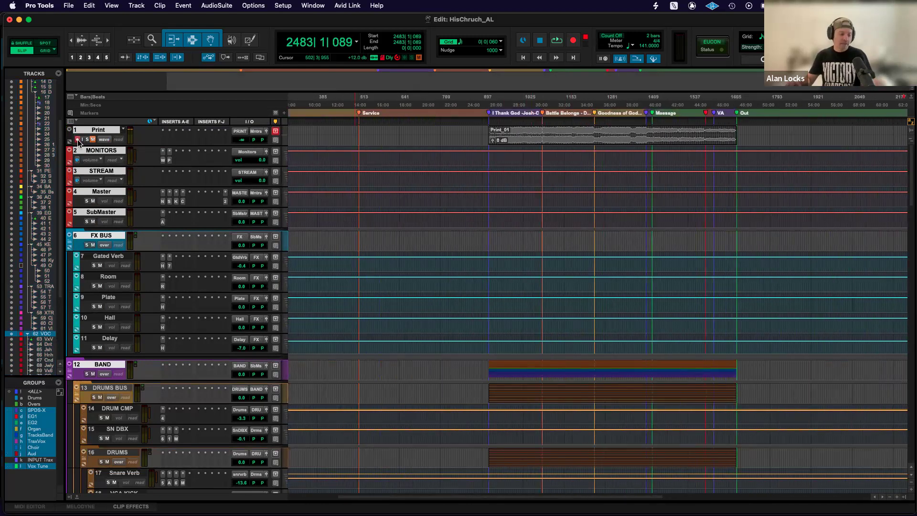
Play the session briefly from about bar 1000 within the Print_01 clip and stop.
{"action": "left_click", "coordinate": [516, 131]}
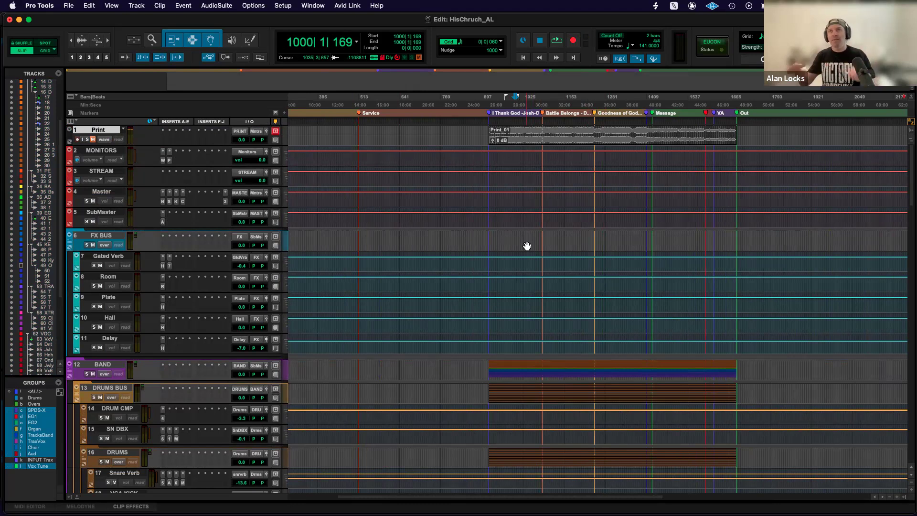
{"action": "key", "text": "space"}
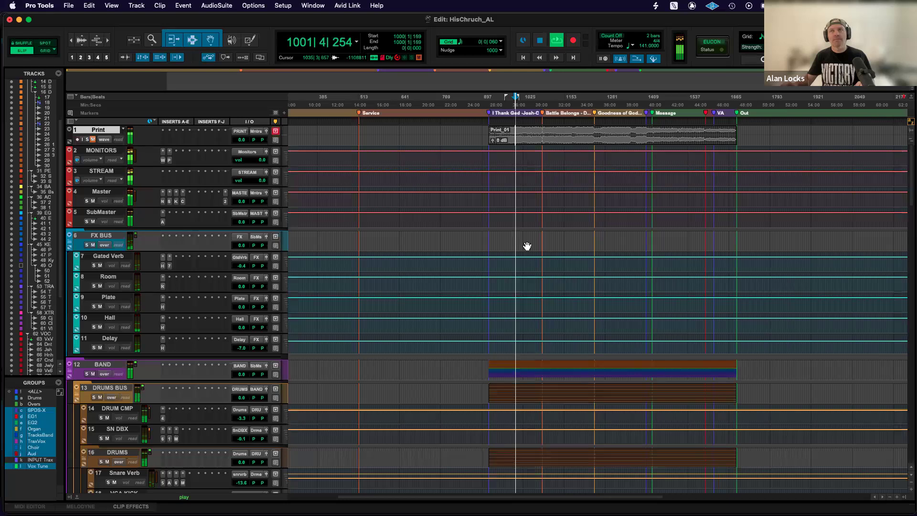
{"action": "key", "text": "space"}
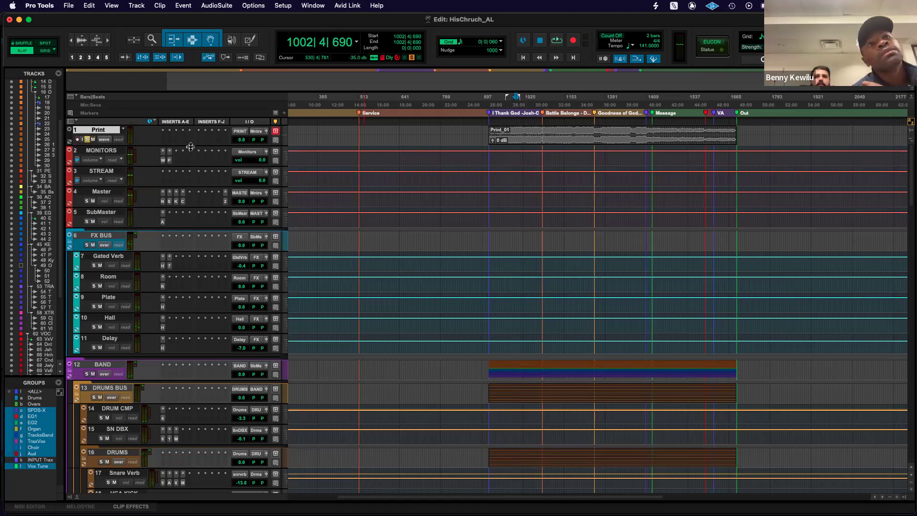
Compare the soloed Print recording with the live mix from about bar 1002, unsoloing and muting the Print track for the live mix.
{"action": "key", "text": "space"}
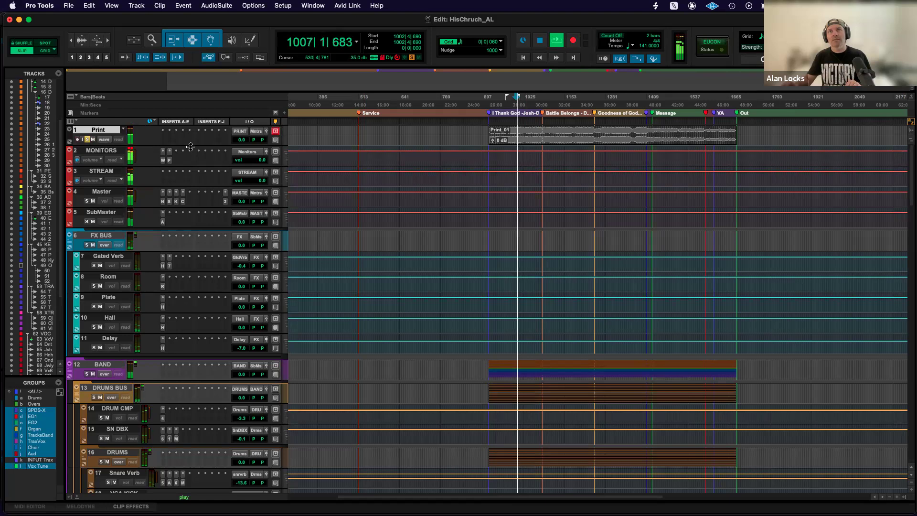
{"action": "key", "text": "space"}
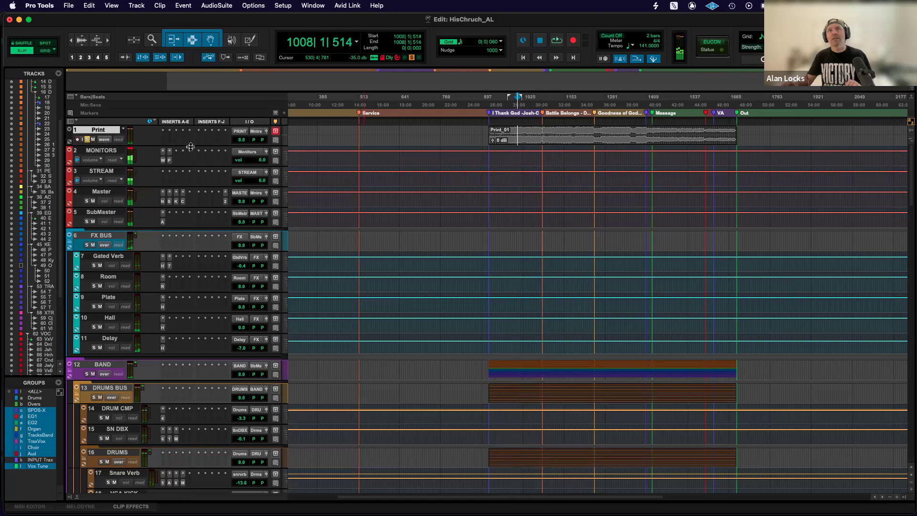
{"action": "left_click", "coordinate": [86, 139]}
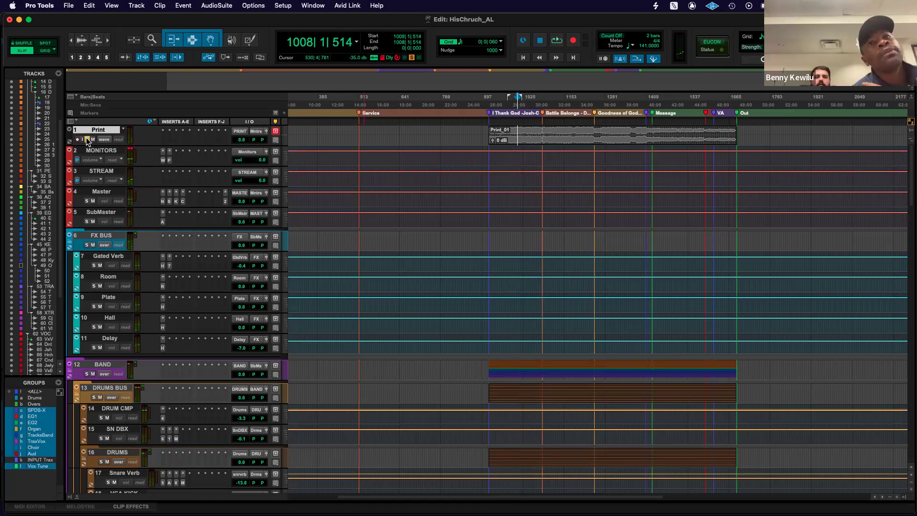
{"action": "left_click", "coordinate": [93, 140]}
{"action": "left_click", "coordinate": [87, 139]}
{"action": "key", "text": "space"}
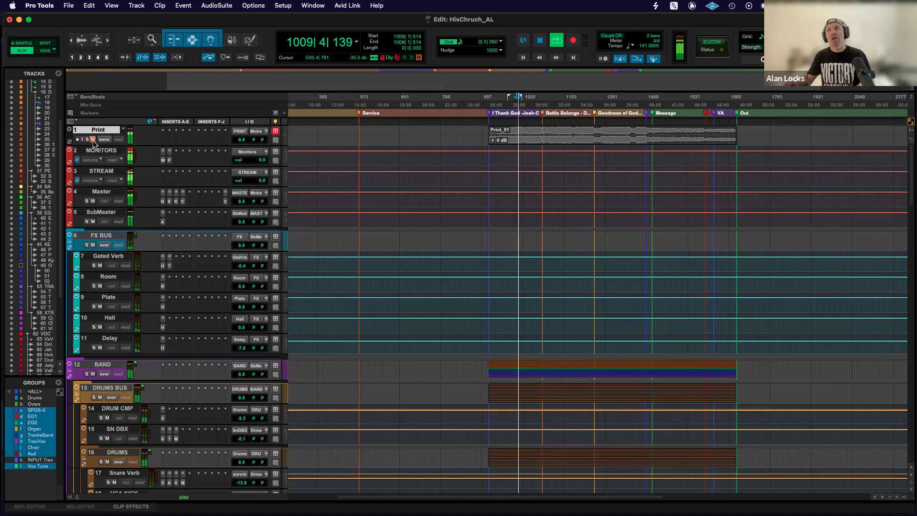
{"action": "key", "text": "space"}
Unmute and solo the Print track, and play its recording from about bar 1008.
{"action": "left_click", "coordinate": [93, 140]}
{"action": "key", "text": "space"}
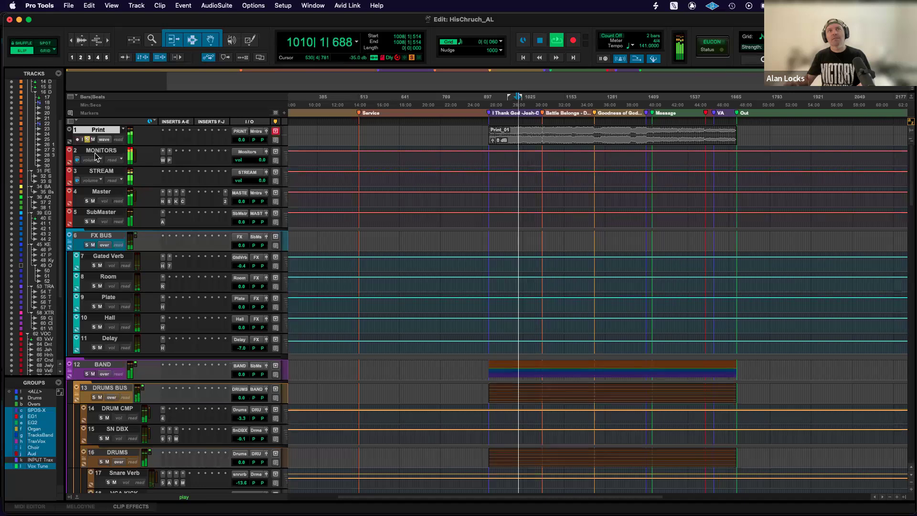
{"action": "key", "text": "space"}
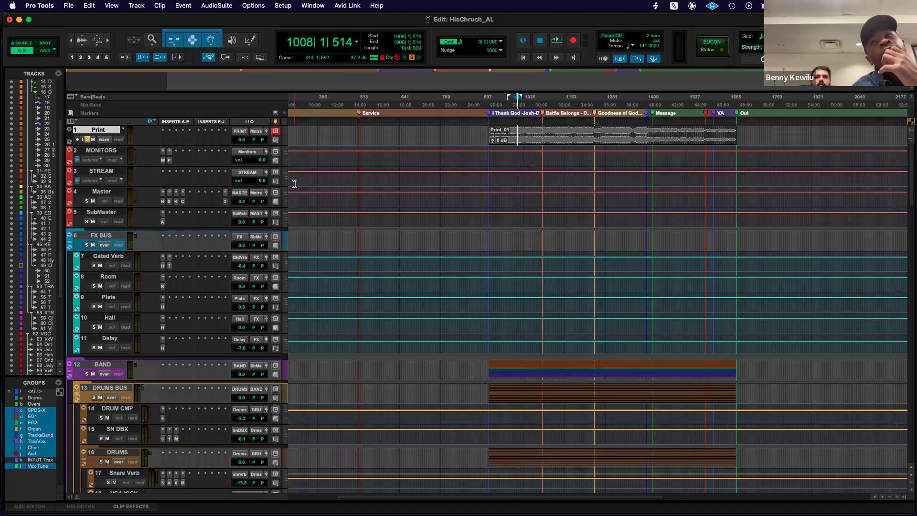
Audition the soloed Print_01 recording from about bar 1308 and from about bar 1129.
{"action": "left_click", "coordinate": [615, 136]}
{"action": "key", "text": "space"}
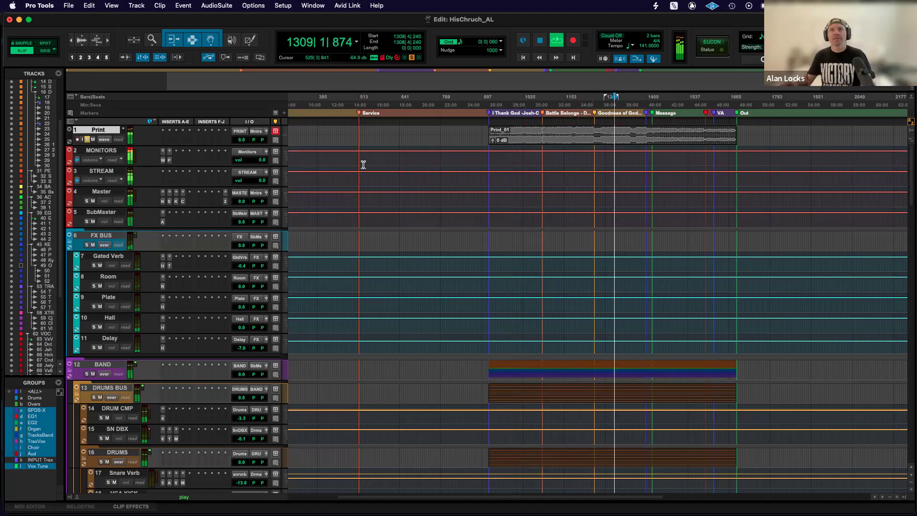
{"action": "key", "text": "space"}
{"action": "left_click", "coordinate": [556, 129]}
{"action": "key", "text": "space"}
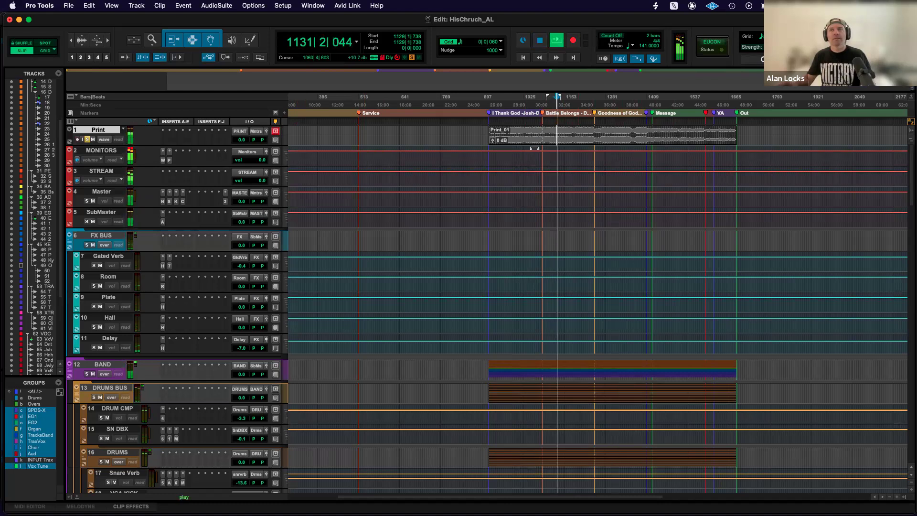
{"action": "key", "text": "space"}
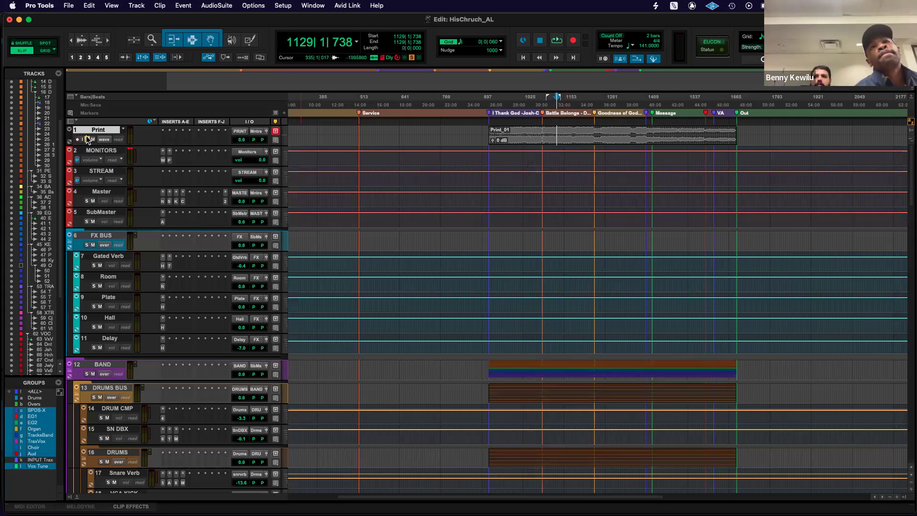
Compare the soloed Print recording with the live mix at bar 1129 by muting the Print track for the second playback.
{"action": "key", "text": "space"}
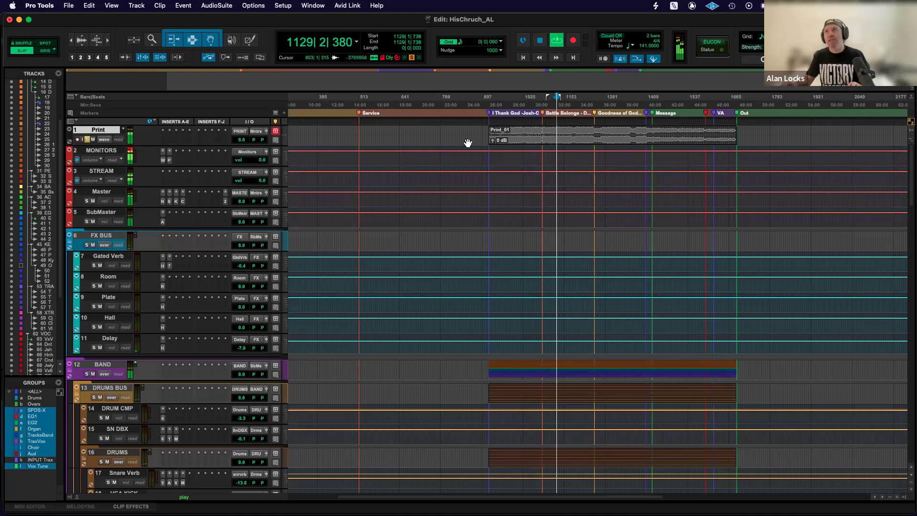
{"action": "key", "text": "space"}
{"action": "left_click", "coordinate": [92, 139]}
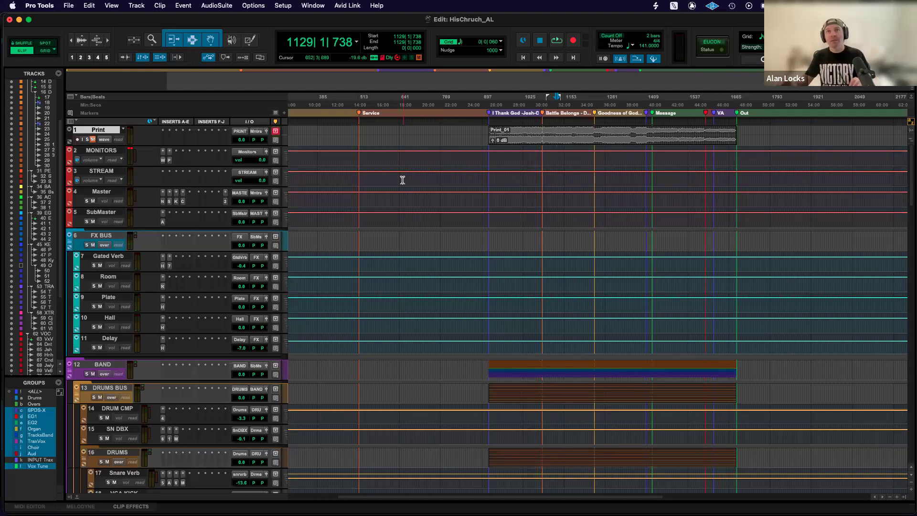
{"action": "key", "text": "space"}
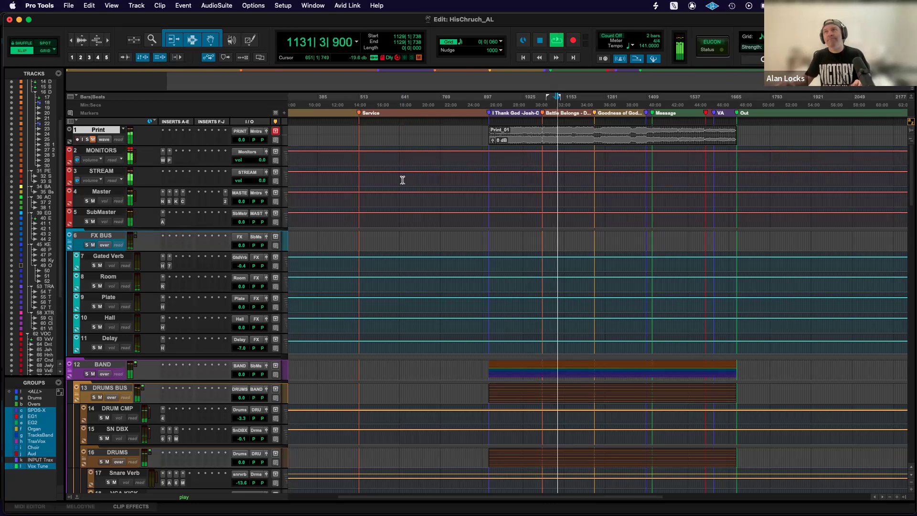
{"action": "key", "text": "space"}
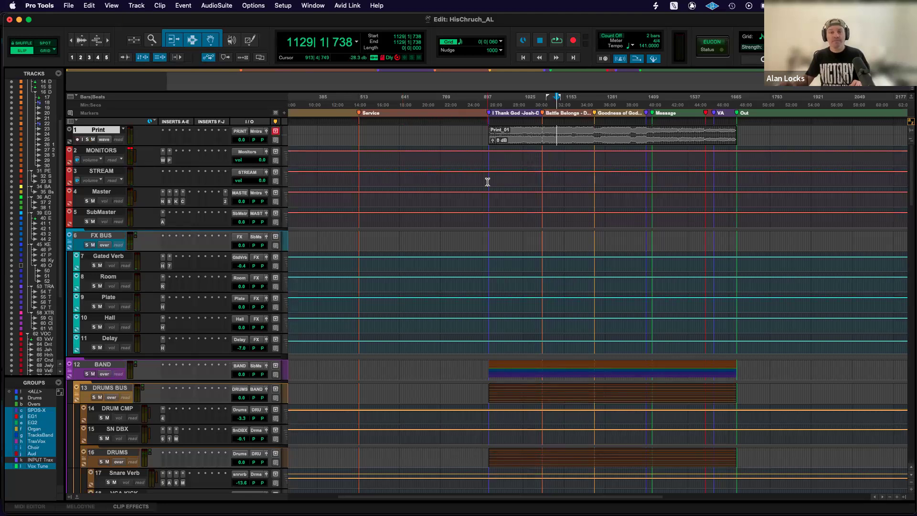
In the Mix window, select the FX BUS track, pull its volume fader fully down, and reset it to 0 dB.
{"action": "scroll", "coordinate": [488, 182], "scroll_direction": "down", "scroll_amount": 5}
{"action": "key", "text": "super+equal"}
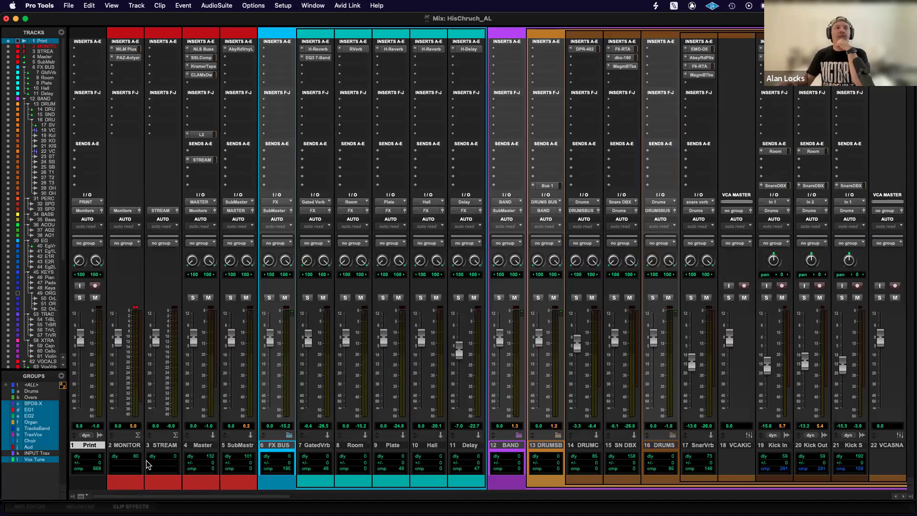
{"action": "left_click", "coordinate": [282, 446]}
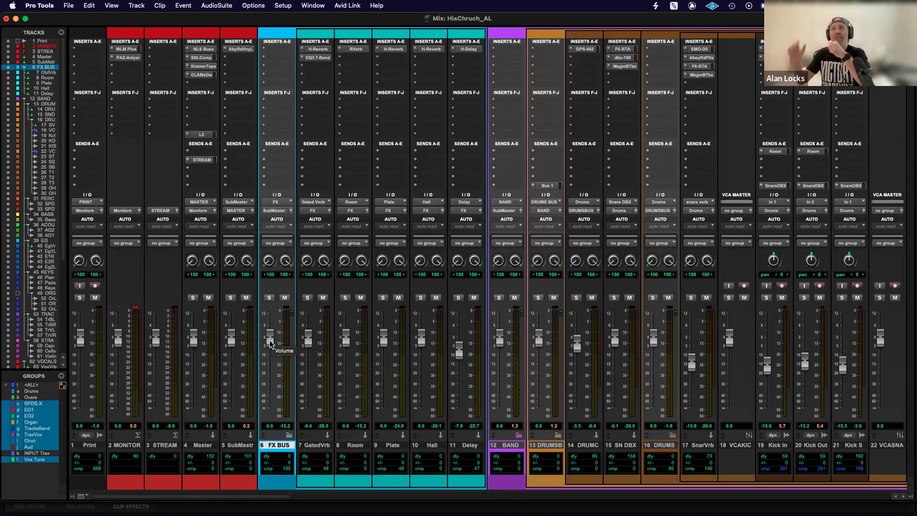
{"action": "left_click_drag", "start_coordinate": [270, 343], "coordinate": [268, 413]}
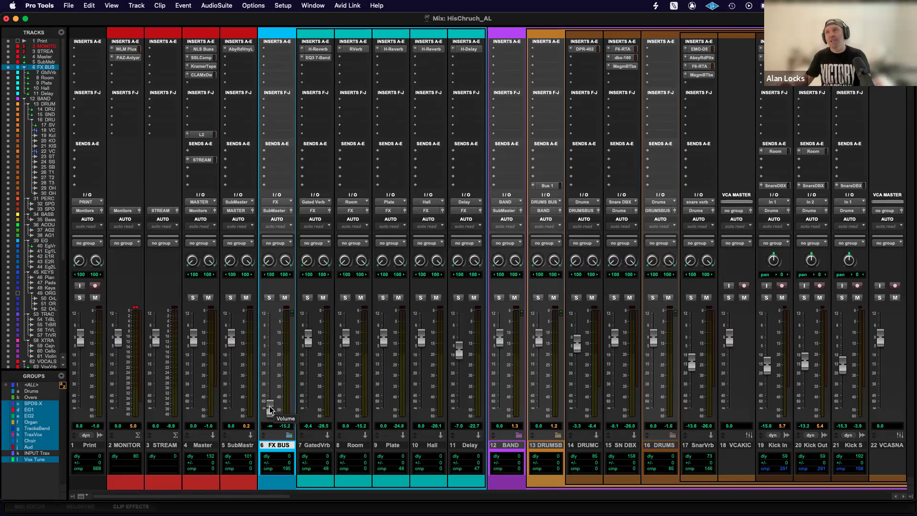
{"action": "left_click", "coordinate": [271, 410], "text": "alt"}
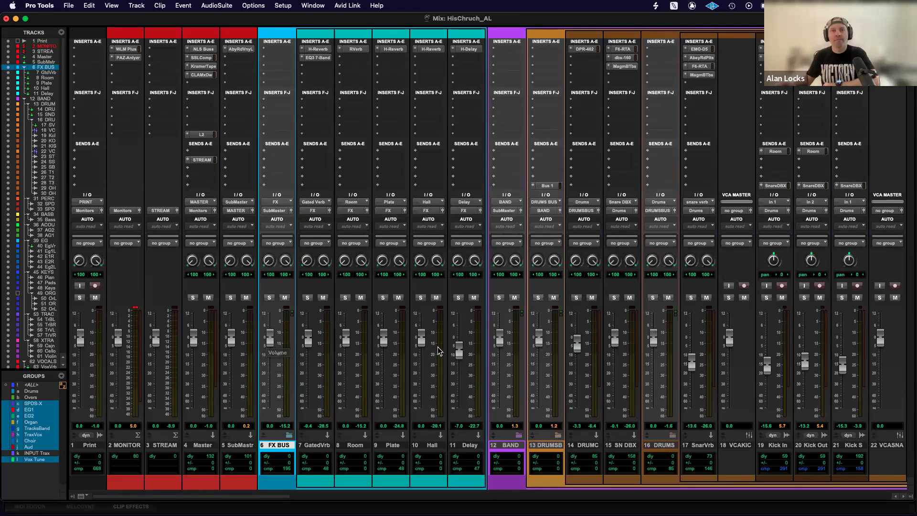
Examine the mixer channel strips from the FX BUS across the band, vocal and pastor tracks, and return to the Print track.
{"action": "scroll", "coordinate": [438, 351], "scroll_direction": "right", "scroll_amount": 1}
{"action": "scroll", "coordinate": [438, 352], "scroll_direction": "right", "scroll_amount": 2}
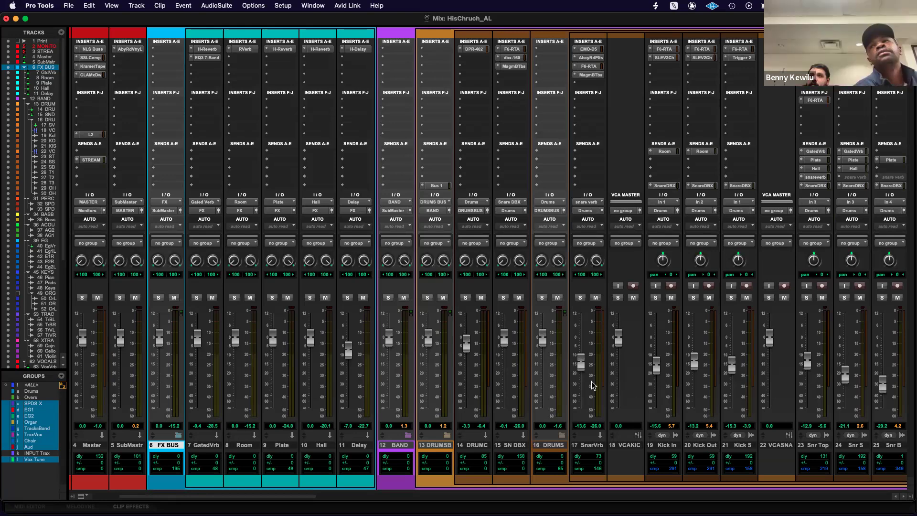
{"action": "scroll", "coordinate": [593, 386], "scroll_direction": "right", "scroll_amount": 20}
{"action": "scroll", "coordinate": [582, 390], "scroll_direction": "right", "scroll_amount": 3}
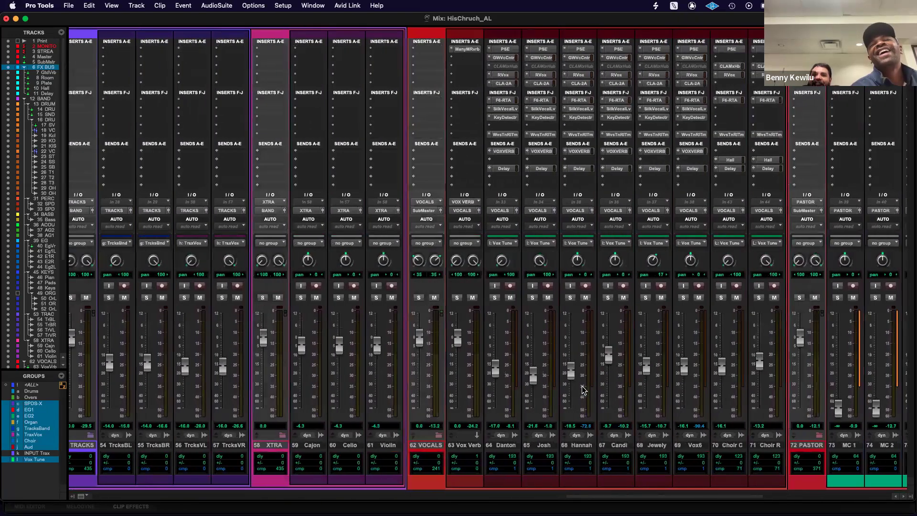
{"action": "scroll", "coordinate": [583, 389], "scroll_direction": "left", "scroll_amount": 15}
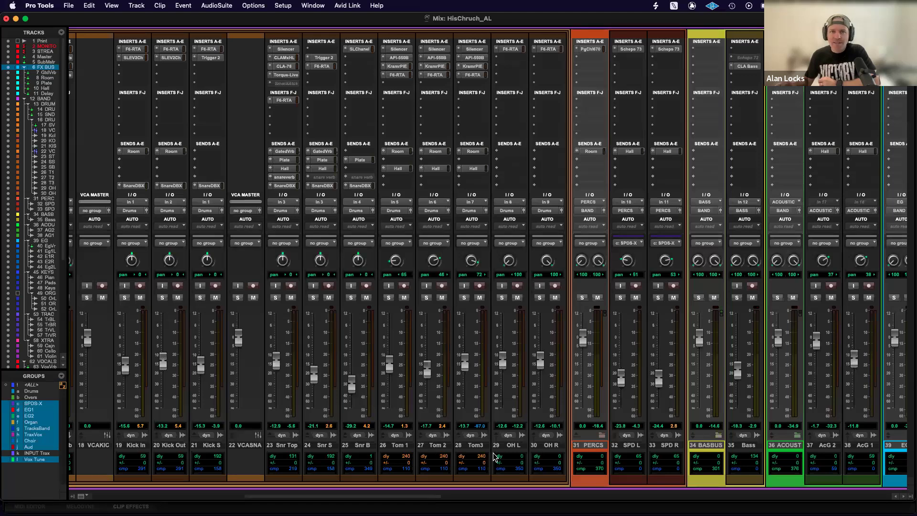
{"action": "scroll", "coordinate": [511, 449], "scroll_direction": "left", "scroll_amount": 5}
{"action": "scroll", "coordinate": [509, 448], "scroll_direction": "right", "scroll_amount": 4}
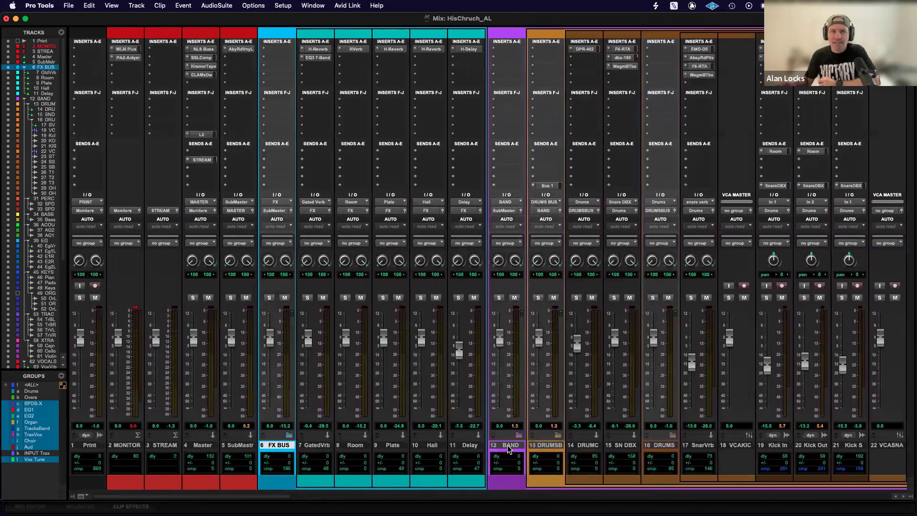
{"action": "scroll", "coordinate": [509, 449], "scroll_direction": "left", "scroll_amount": 8}
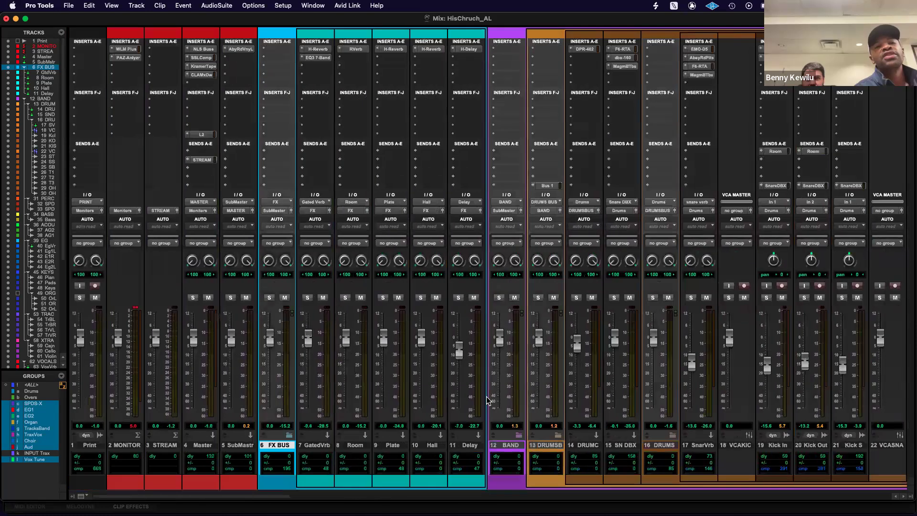
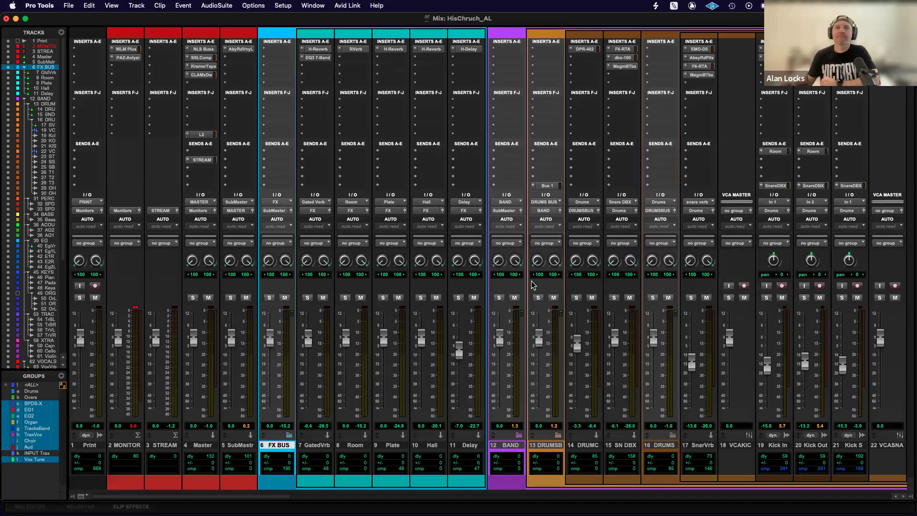
Select the BAND track and examine the mixer strips from the FX tracks through the band, vocal and MC tracks.
{"action": "scroll", "coordinate": [534, 285], "scroll_direction": "right", "scroll_amount": 1}
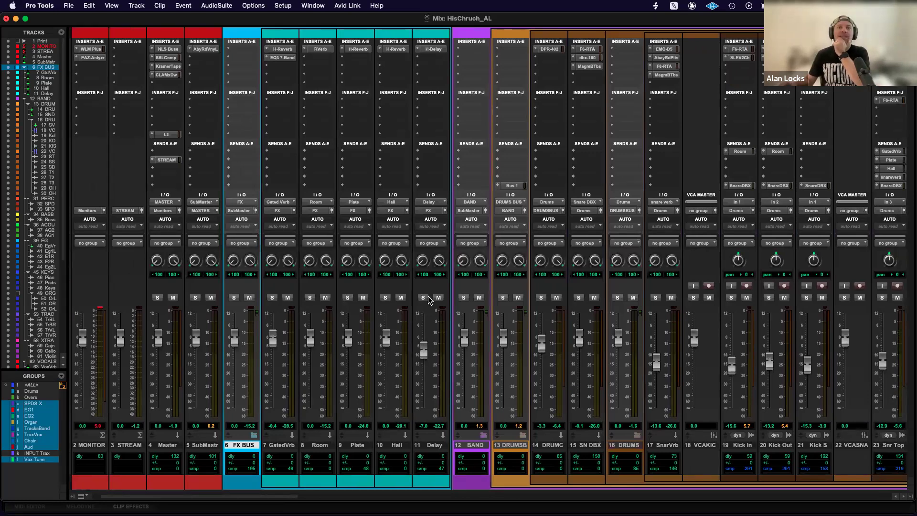
{"action": "scroll", "coordinate": [428, 300], "scroll_direction": "right", "scroll_amount": 1}
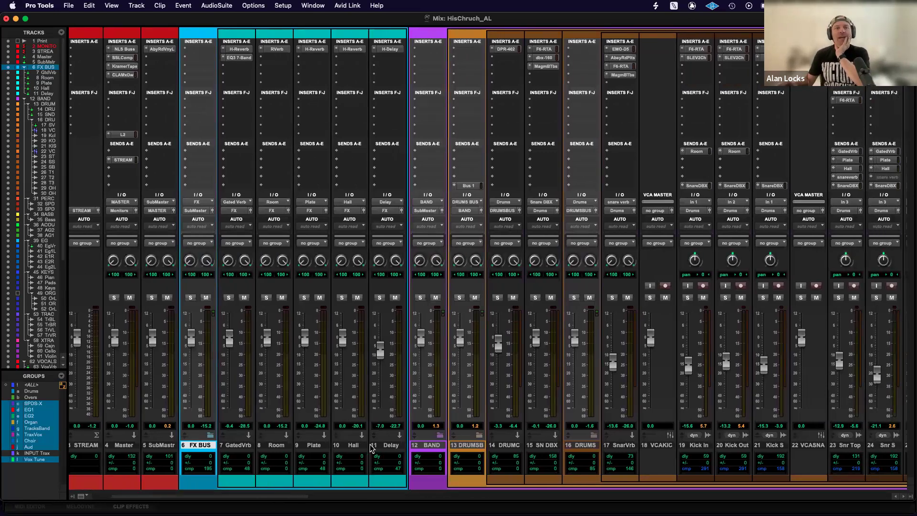
{"action": "left_click", "coordinate": [430, 446]}
{"action": "scroll", "coordinate": [430, 448], "scroll_direction": "right", "scroll_amount": 1}
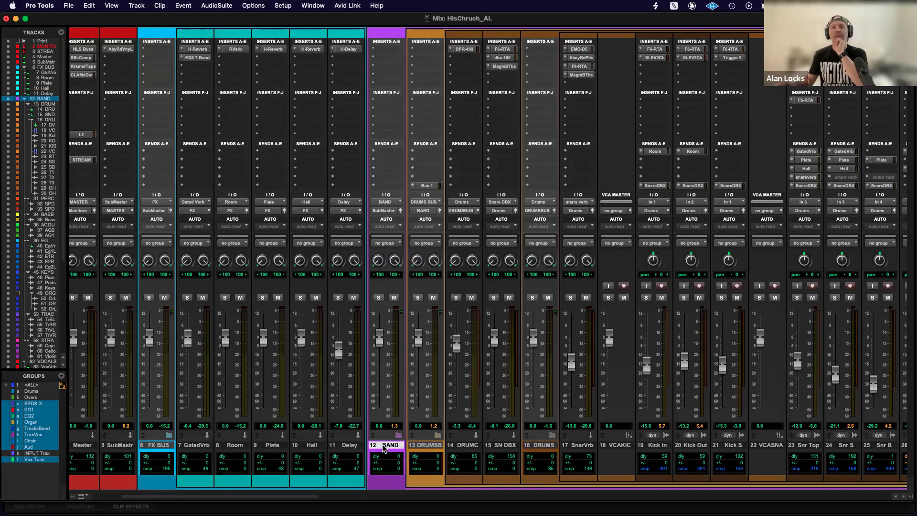
{"action": "scroll", "coordinate": [390, 445], "scroll_direction": "right", "scroll_amount": 2}
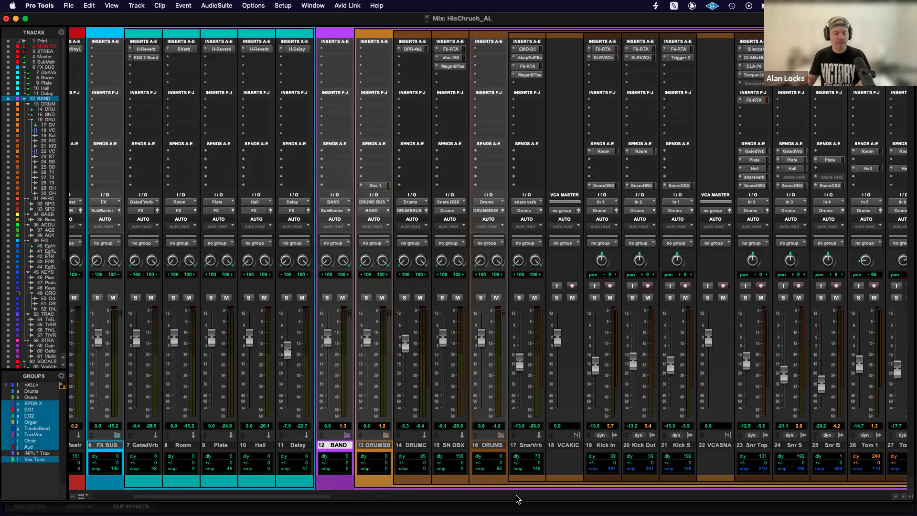
{"action": "left_click", "coordinate": [546, 497]}
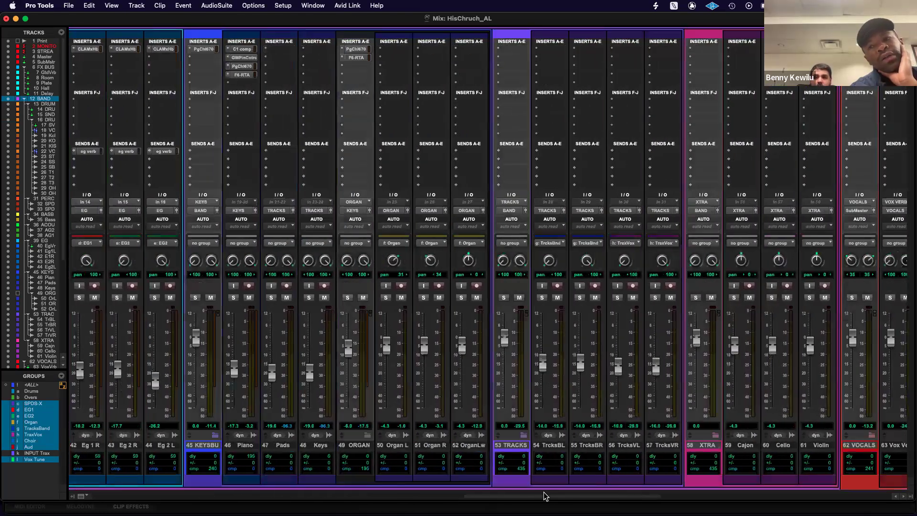
{"action": "scroll", "coordinate": [546, 497], "scroll_direction": "right", "scroll_amount": 10}
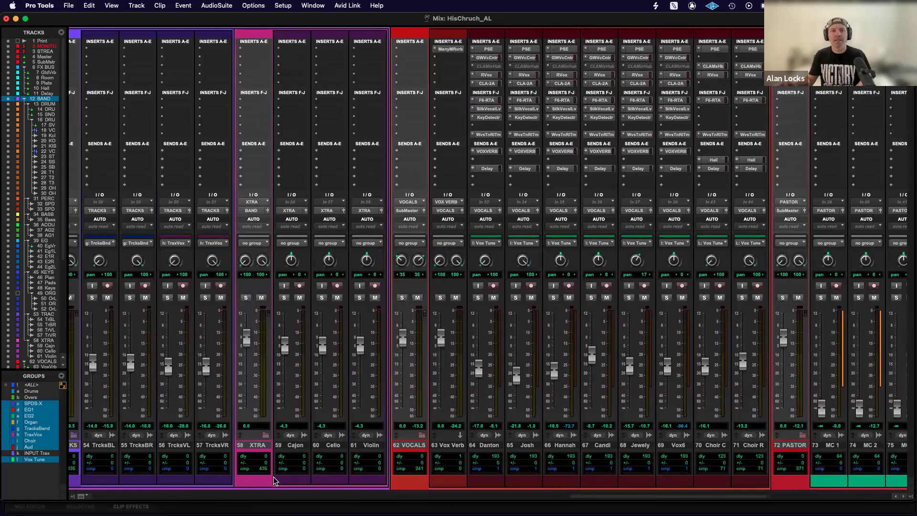
{"action": "scroll", "coordinate": [274, 480], "scroll_direction": "left", "scroll_amount": 20}
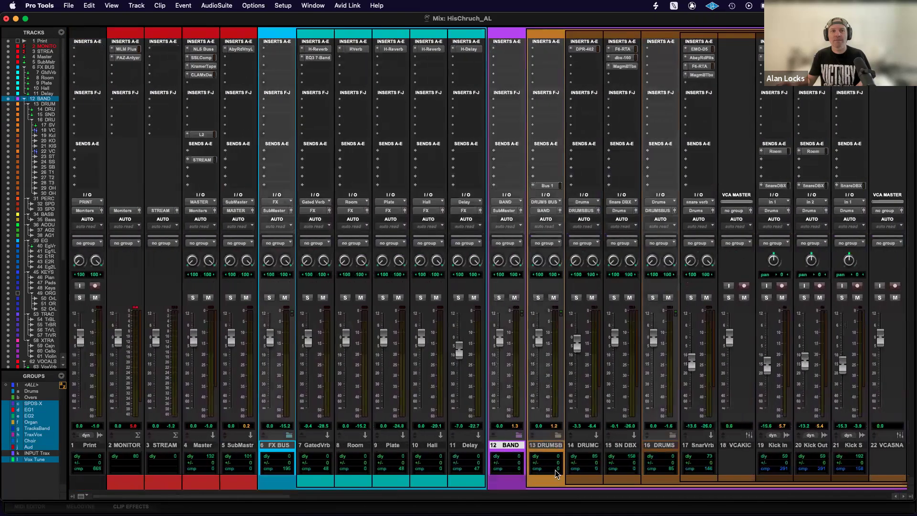
Collapse the BAND folder track to hide its member tracks, and expand it again.
{"action": "scroll", "coordinate": [478, 449], "scroll_direction": "right", "scroll_amount": 3}
{"action": "left_click", "coordinate": [411, 433]}
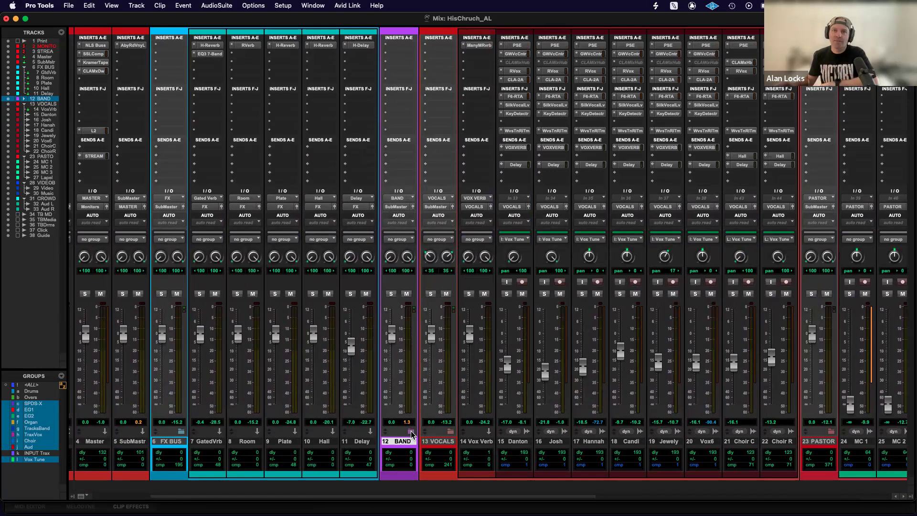
{"action": "left_click", "coordinate": [411, 433]}
Select the DRUMSB folder track, and select the range of individual drum tracks from Kick In through OH R.
{"action": "scroll", "coordinate": [429, 433], "scroll_direction": "right", "scroll_amount": 2}
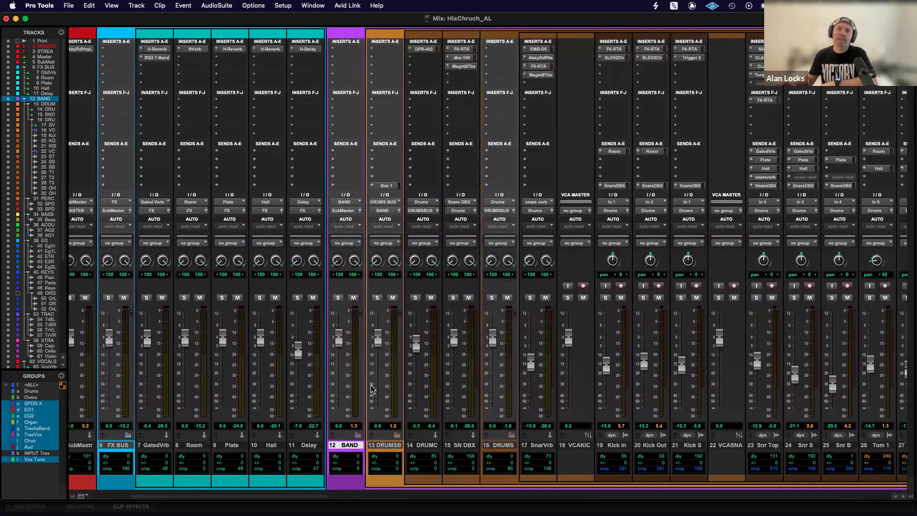
{"action": "left_click", "coordinate": [389, 447]}
{"action": "scroll", "coordinate": [451, 420], "scroll_direction": "right", "scroll_amount": 2}
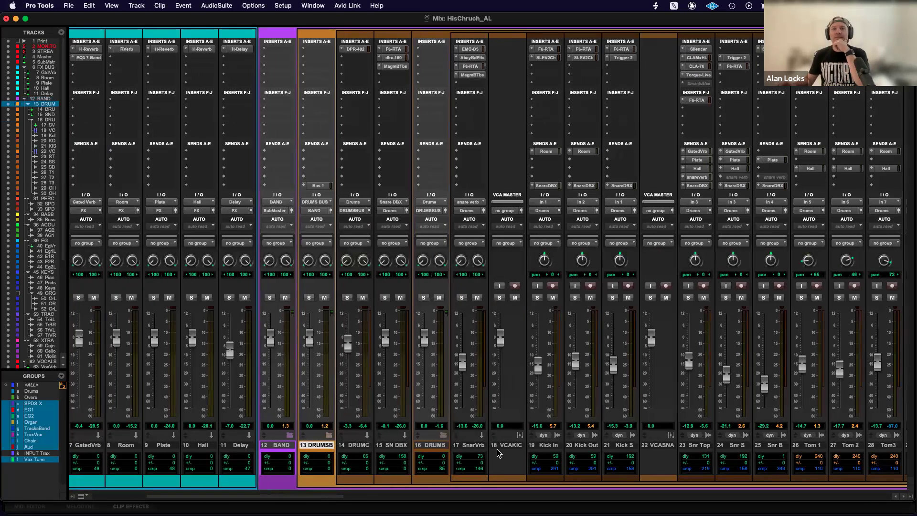
{"action": "scroll", "coordinate": [497, 451], "scroll_direction": "right", "scroll_amount": 1}
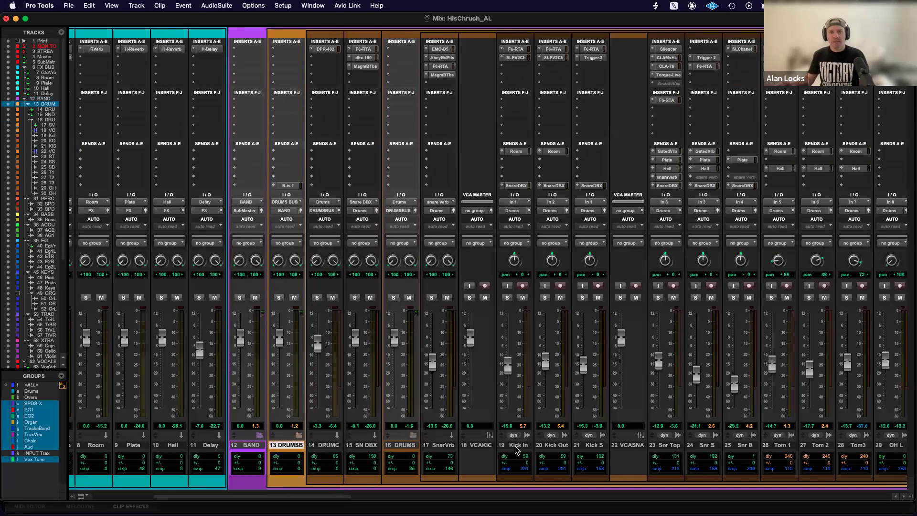
{"action": "scroll", "coordinate": [516, 449], "scroll_direction": "right", "scroll_amount": 4}
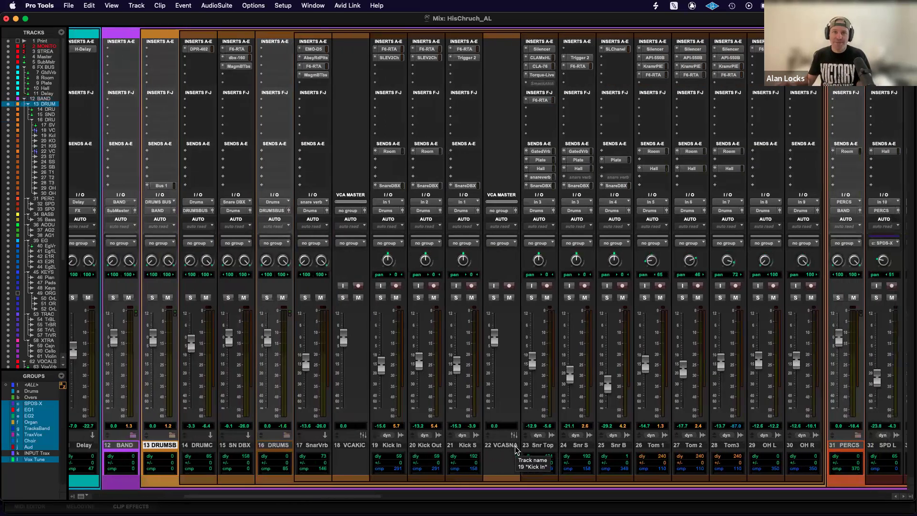
{"action": "left_click", "coordinate": [389, 447]}
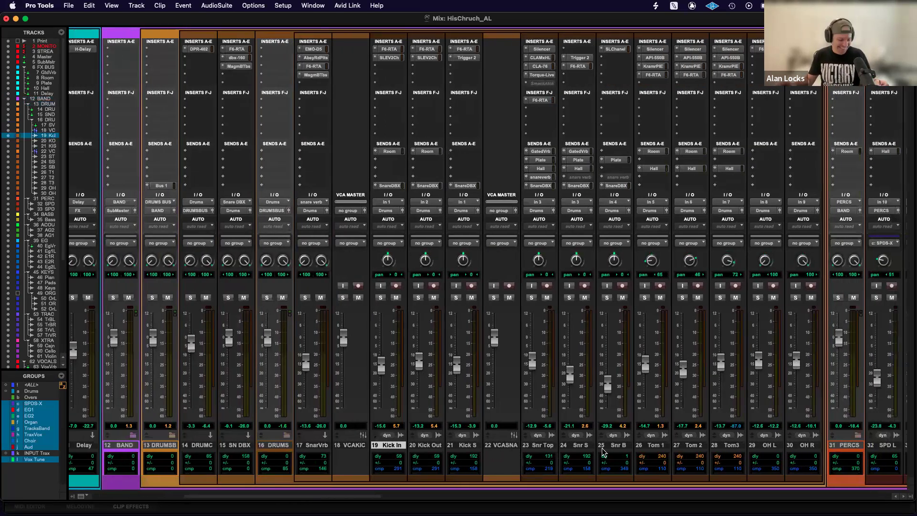
{"action": "left_click", "coordinate": [803, 447], "text": "shift"}
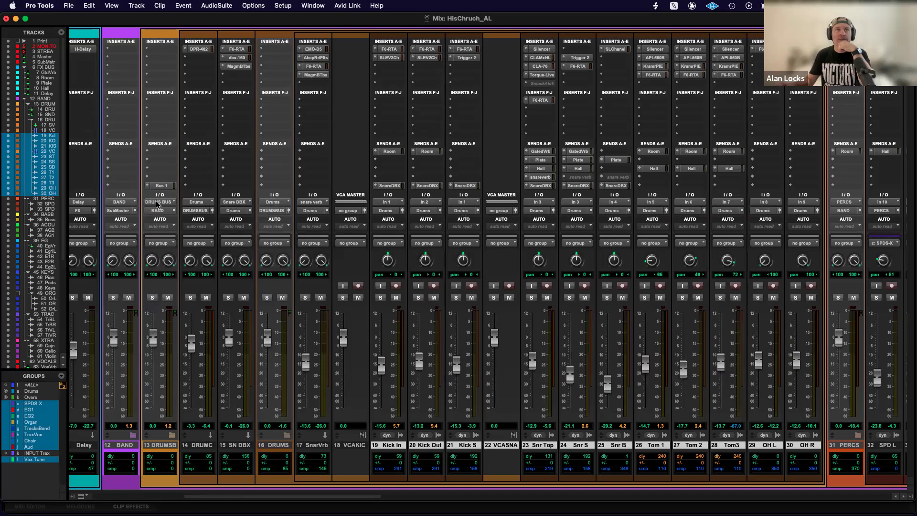
Select the SN DBX track and reroute its output to DRUMSBUS.
{"action": "left_click", "coordinate": [237, 446]}
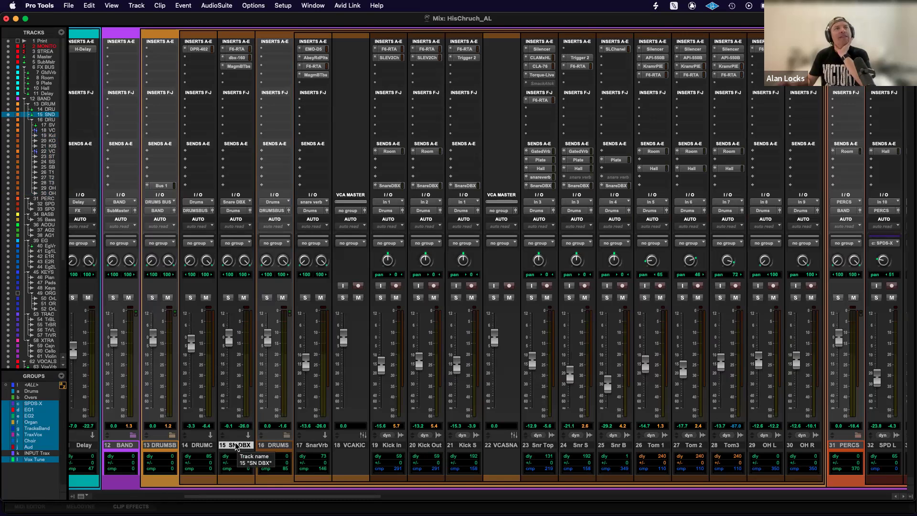
{"action": "left_click", "coordinate": [238, 213]}
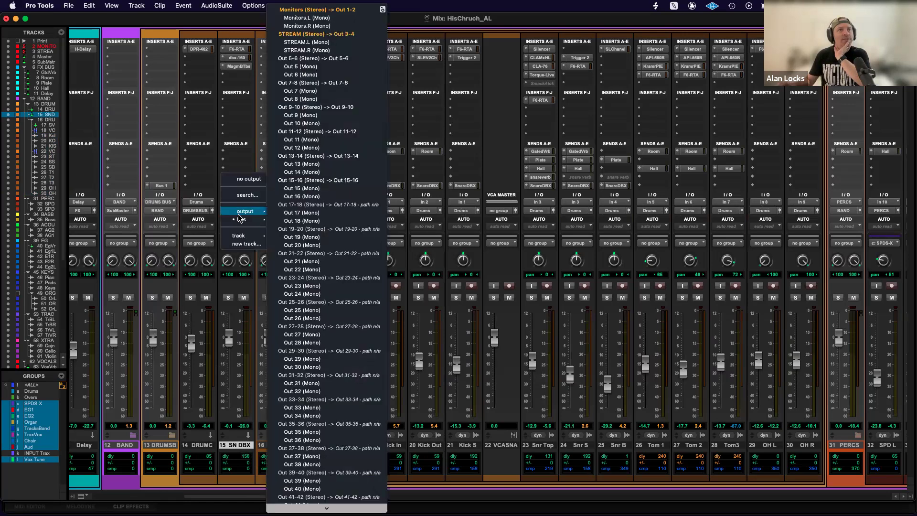
{"action": "mouse_move", "coordinate": [242, 236]}
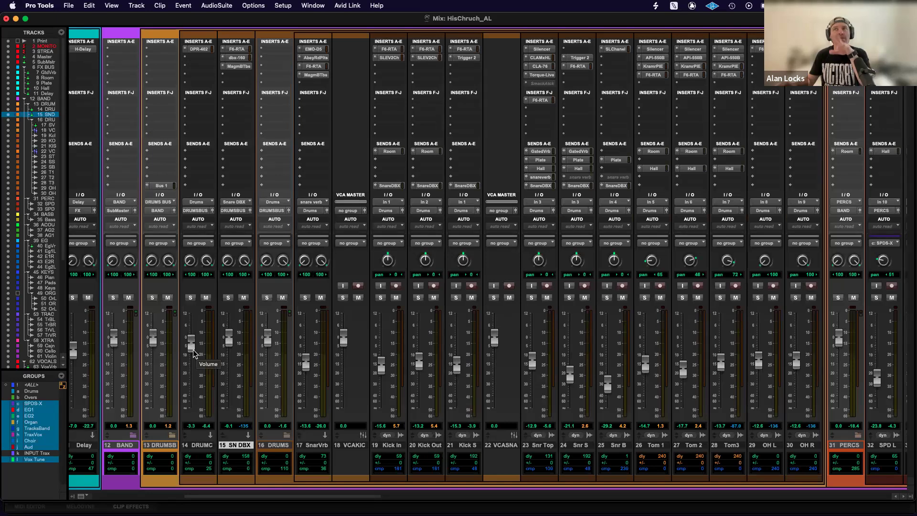
Mute the SN DBX and DRUMC tracks together, and unmute both.
{"action": "scroll", "coordinate": [234, 356], "scroll_direction": "left", "scroll_amount": 3}
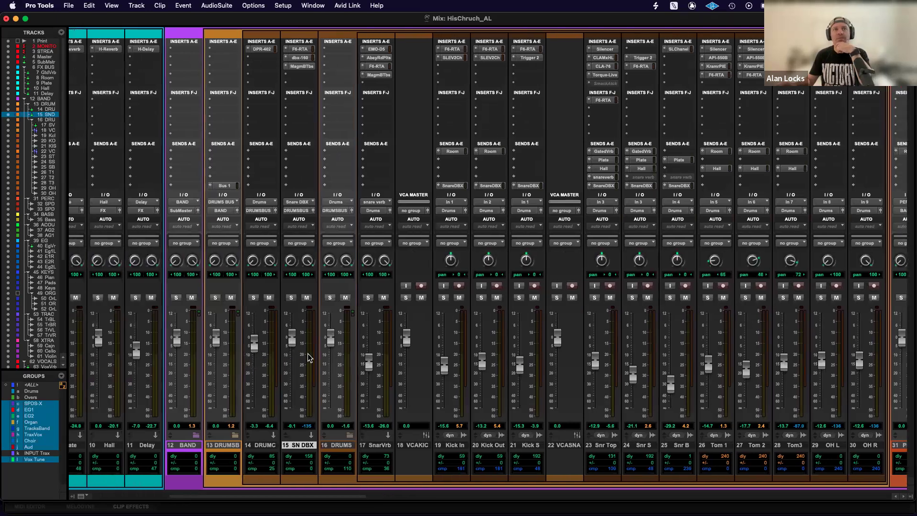
{"action": "left_click", "coordinate": [306, 298]}
{"action": "left_click", "coordinate": [269, 298]}
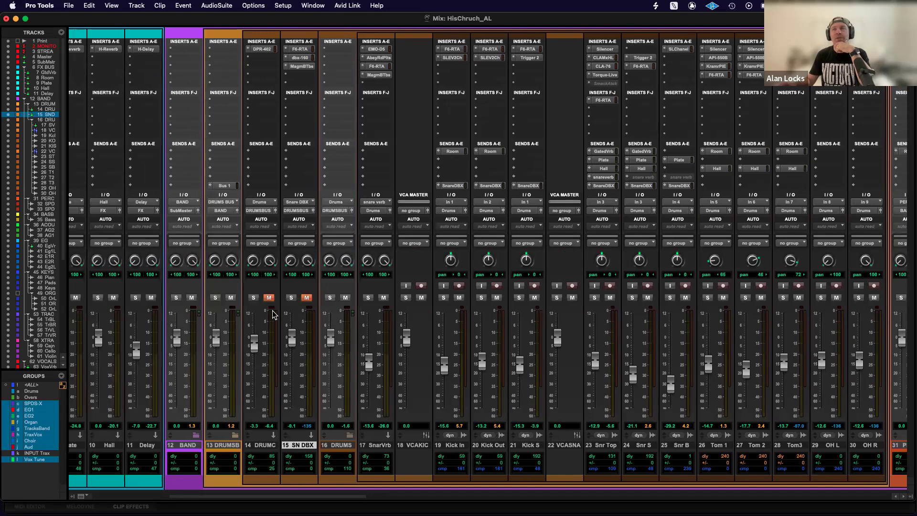
{"action": "left_click", "coordinate": [269, 297]}
{"action": "left_click", "coordinate": [307, 297]}
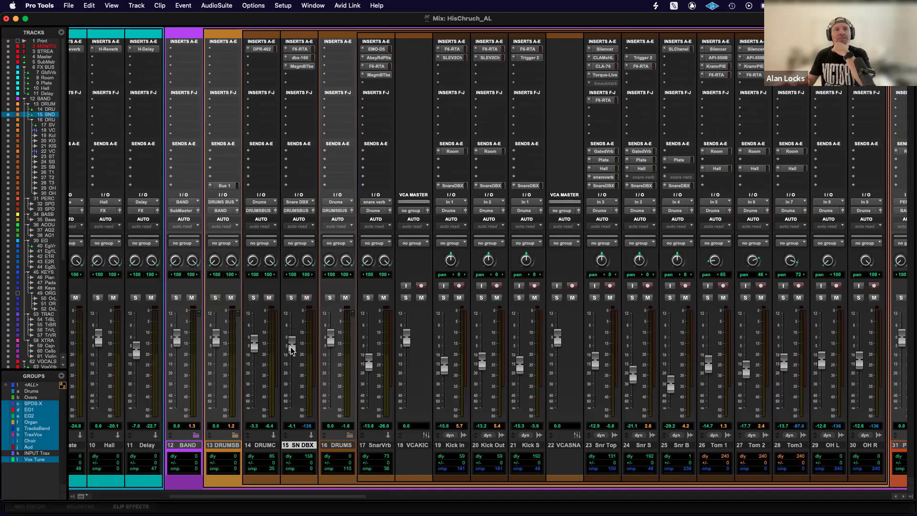
Lower the SN DBX volume fader to about -4.1 dB and reset it to 0 dB.
{"action": "left_click_drag", "start_coordinate": [292, 341], "coordinate": [293, 342]}
{"action": "left_click", "coordinate": [293, 341], "text": "alt"}
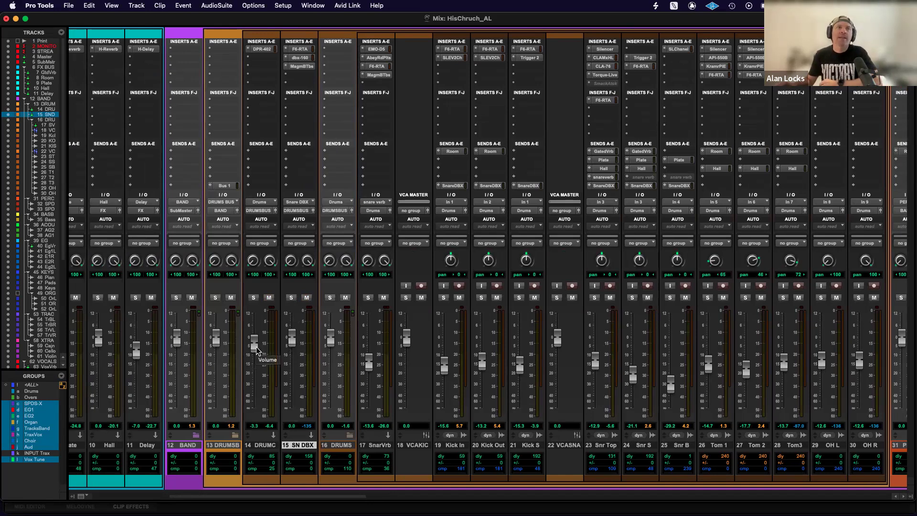
Mute the DRUMSB folder track, check the surrounding mixer tracks, and unmute it.
{"action": "left_click", "coordinate": [231, 298]}
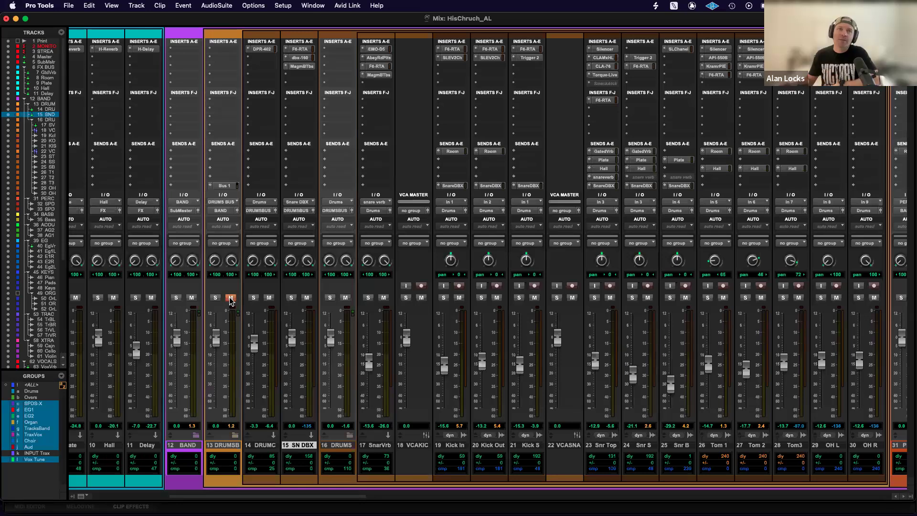
{"action": "scroll", "coordinate": [248, 306], "scroll_direction": "left", "scroll_amount": 6}
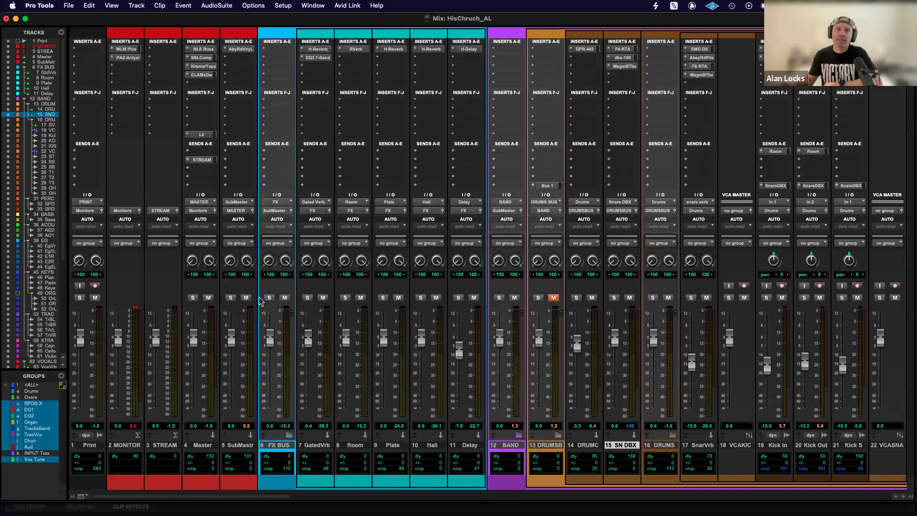
{"action": "scroll", "coordinate": [429, 325], "scroll_direction": "right", "scroll_amount": 3}
{"action": "left_click", "coordinate": [424, 298]}
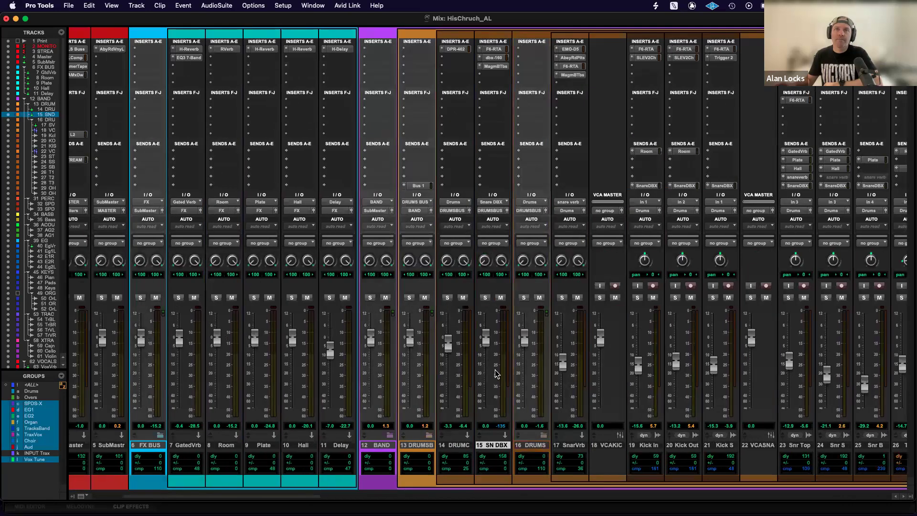
Select the PERCS folder track and raise the grouped SPD L and SPD R faders to about -22.5 and -23.1 dB.
{"action": "scroll", "coordinate": [500, 377], "scroll_direction": "right", "scroll_amount": 15}
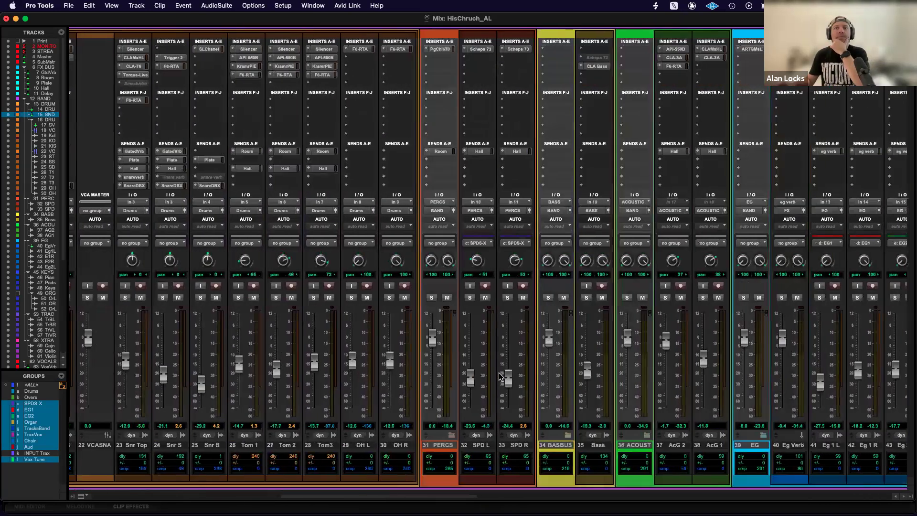
{"action": "left_click", "coordinate": [338, 447]}
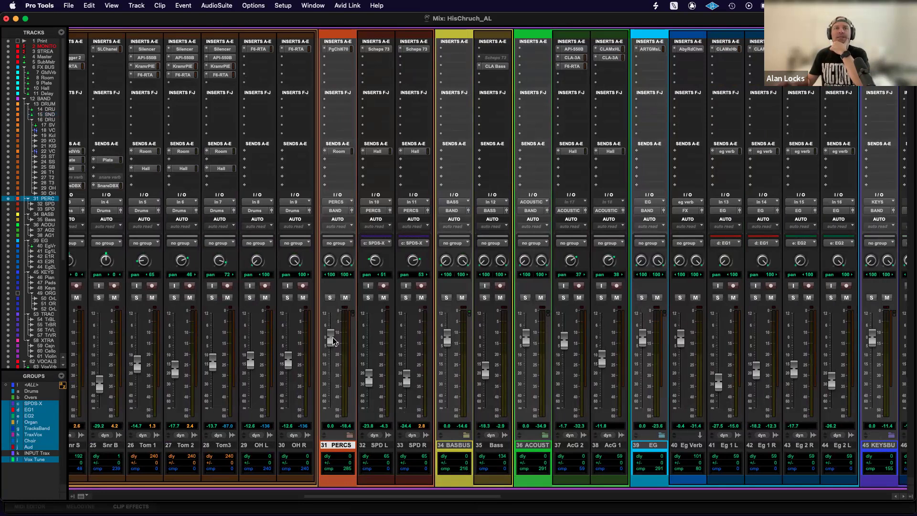
{"action": "left_click_drag", "start_coordinate": [370, 382], "coordinate": [369, 379]}
Examine the bass, acoustic, electric guitar, keys, tracks, extra, vocal and pastor strips, and return to the BAND and FX tracks.
{"action": "scroll", "coordinate": [372, 354], "scroll_direction": "right", "scroll_amount": 5}
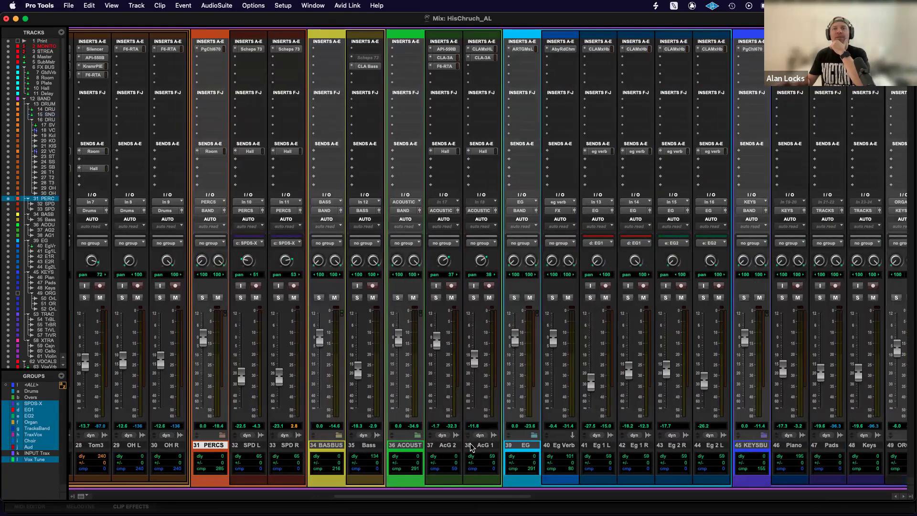
{"action": "scroll", "coordinate": [465, 401], "scroll_direction": "right", "scroll_amount": 6}
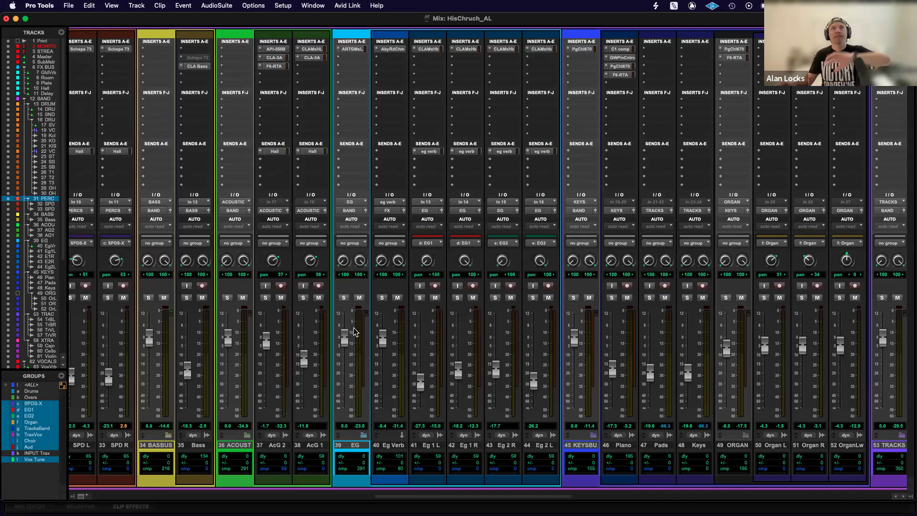
{"action": "scroll", "coordinate": [527, 330], "scroll_direction": "right", "scroll_amount": 5}
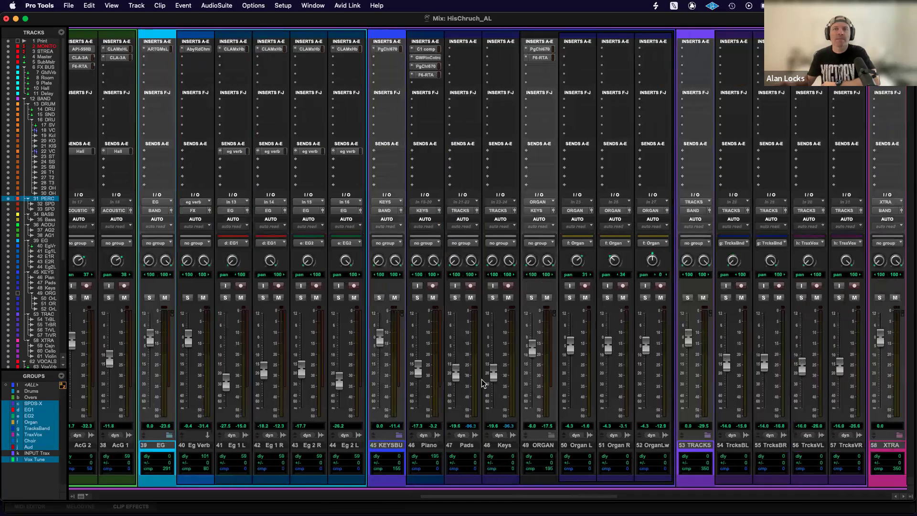
{"action": "scroll", "coordinate": [483, 382], "scroll_direction": "right", "scroll_amount": 2}
{"action": "scroll", "coordinate": [492, 394], "scroll_direction": "right", "scroll_amount": 7}
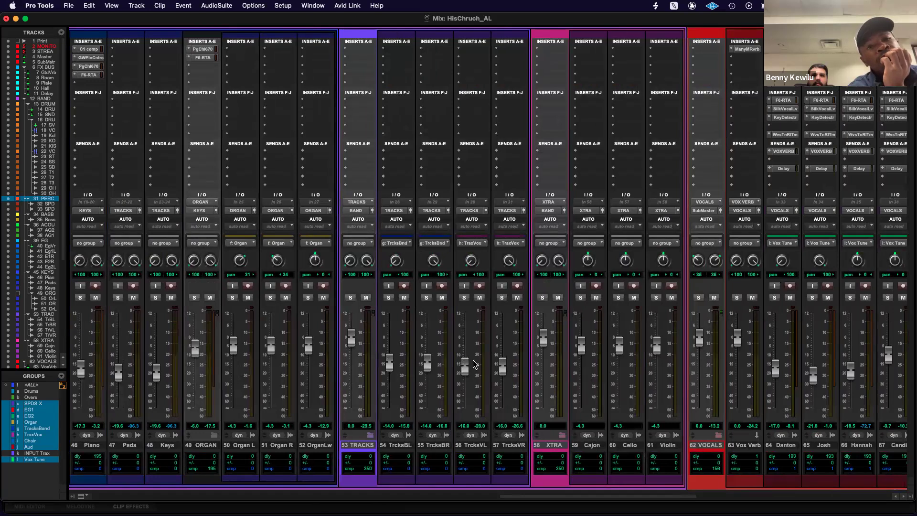
{"action": "scroll", "coordinate": [476, 365], "scroll_direction": "right", "scroll_amount": 3}
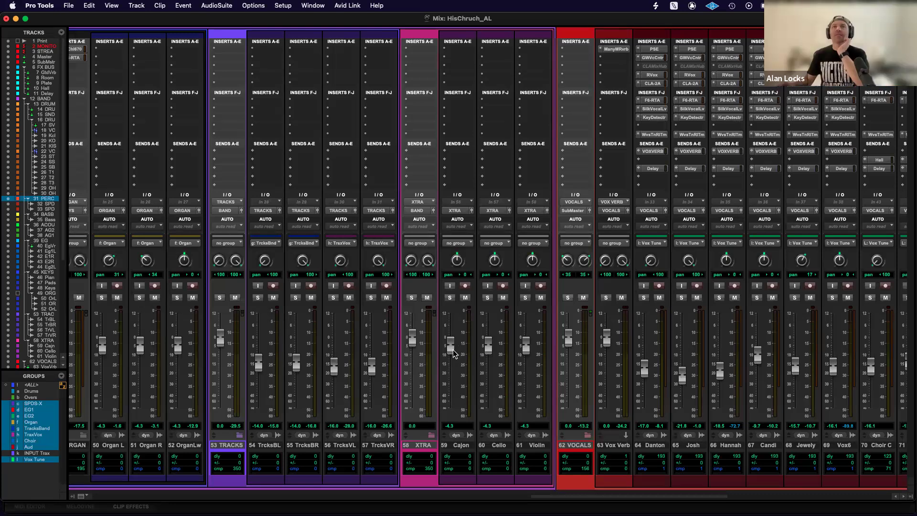
{"action": "scroll", "coordinate": [467, 349], "scroll_direction": "right", "scroll_amount": 3}
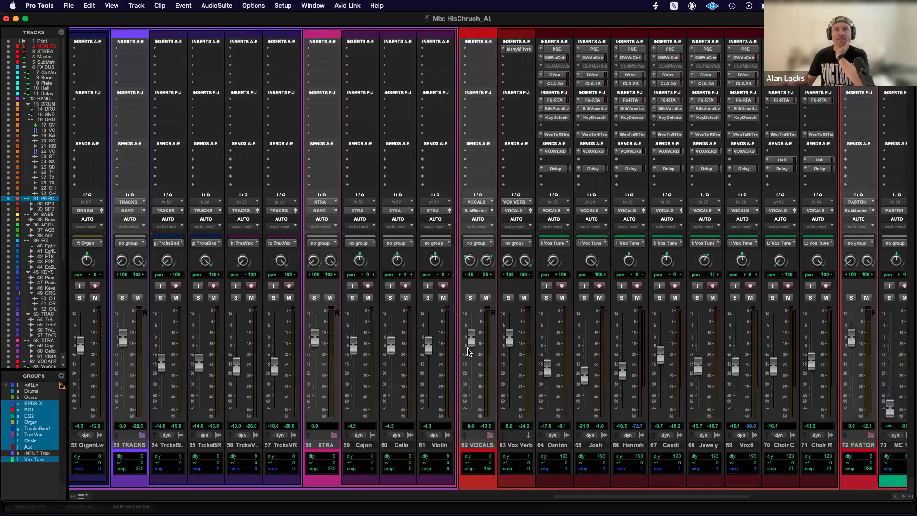
{"action": "scroll", "coordinate": [469, 352], "scroll_direction": "right", "scroll_amount": 1}
{"action": "scroll", "coordinate": [467, 352], "scroll_direction": "right", "scroll_amount": 3}
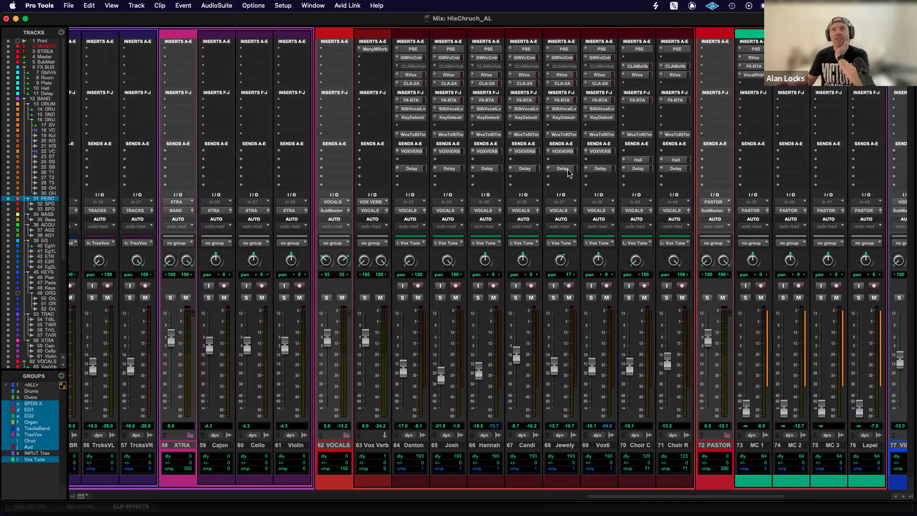
{"action": "scroll", "coordinate": [479, 176], "scroll_direction": "left", "scroll_amount": 10}
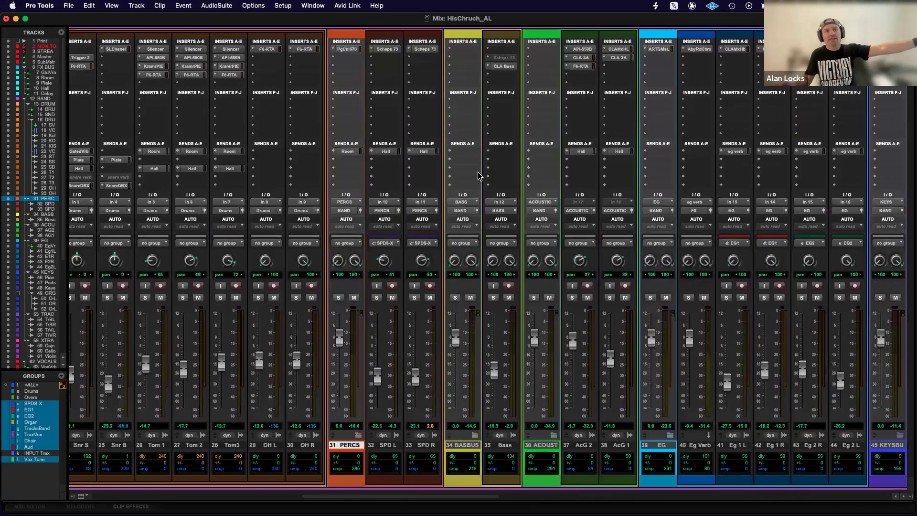
{"action": "scroll", "coordinate": [479, 176], "scroll_direction": "left", "scroll_amount": 10}
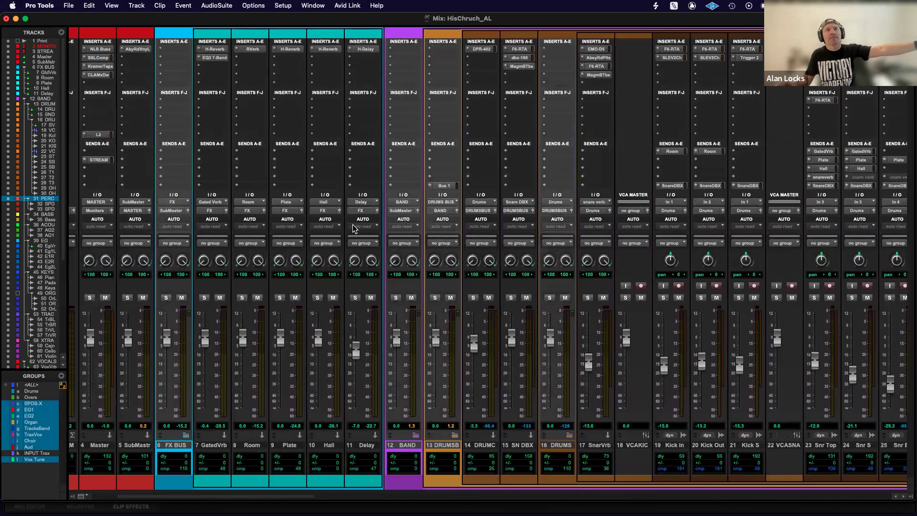
Select the Vox Verb track and unmute the VOCALS folder track.
{"action": "scroll", "coordinate": [416, 238], "scroll_direction": "right", "scroll_amount": 20}
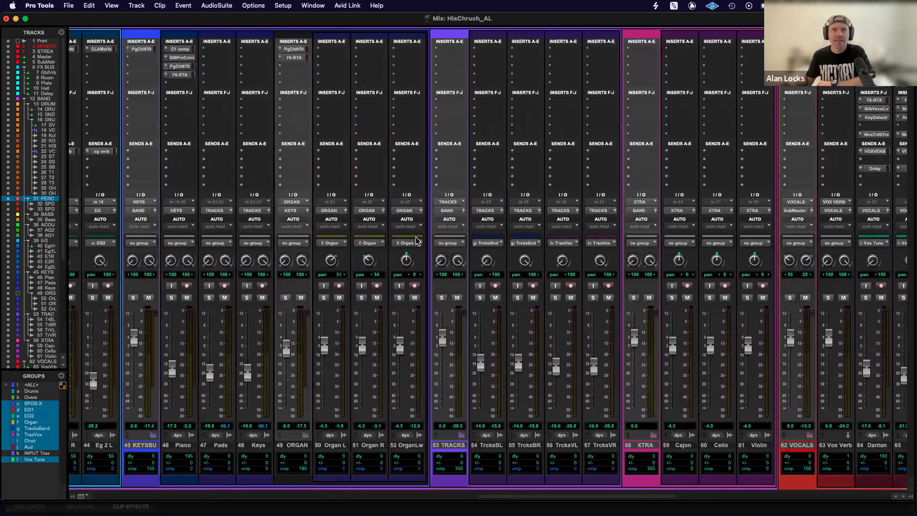
{"action": "scroll", "coordinate": [416, 239], "scroll_direction": "left", "scroll_amount": 10}
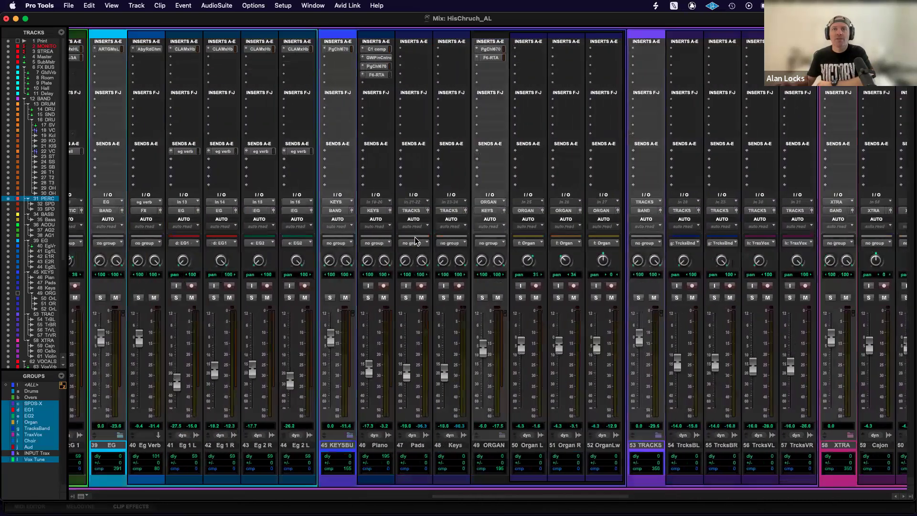
{"action": "scroll", "coordinate": [414, 239], "scroll_direction": "right", "scroll_amount": 20}
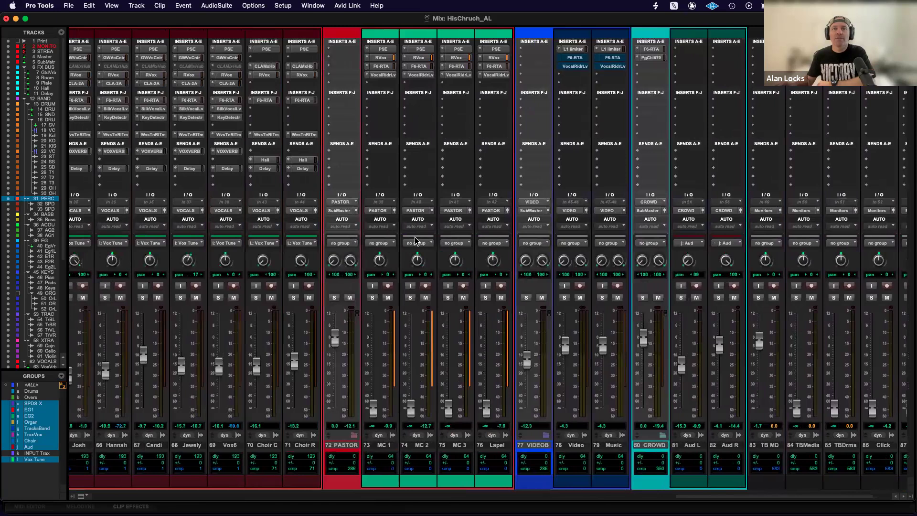
{"action": "scroll", "coordinate": [415, 239], "scroll_direction": "left", "scroll_amount": 10}
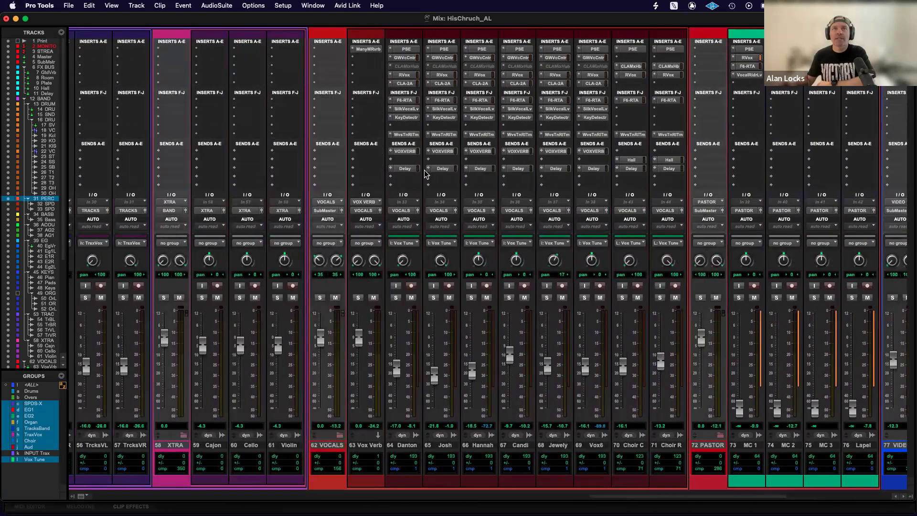
{"action": "left_click", "coordinate": [406, 169]}
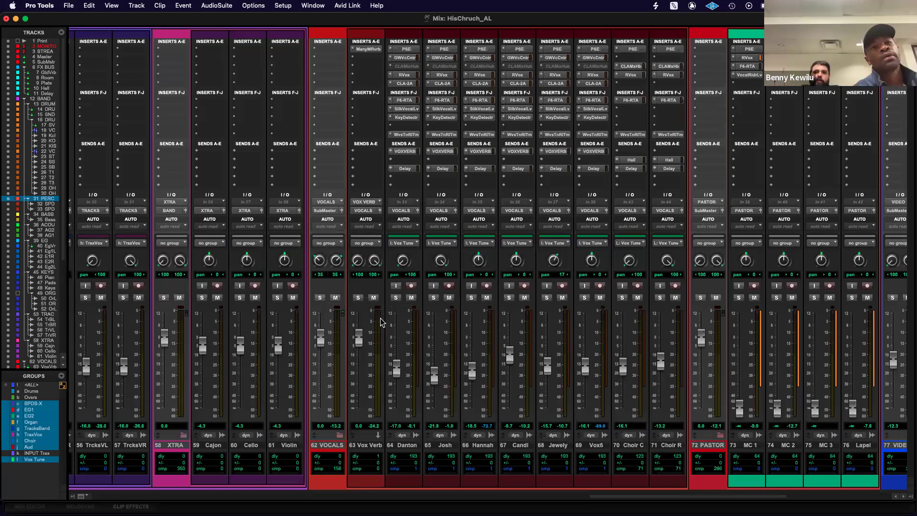
{"action": "left_click", "coordinate": [366, 446]}
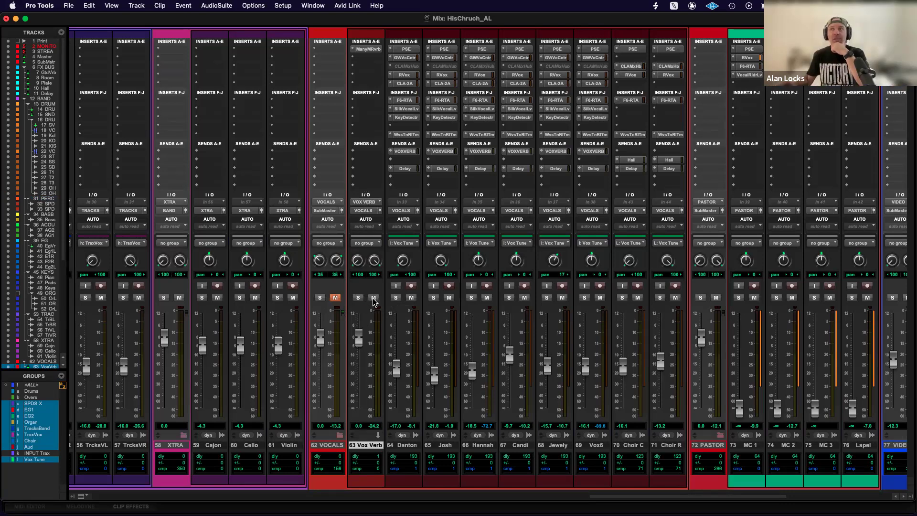
{"action": "left_click", "coordinate": [335, 299]}
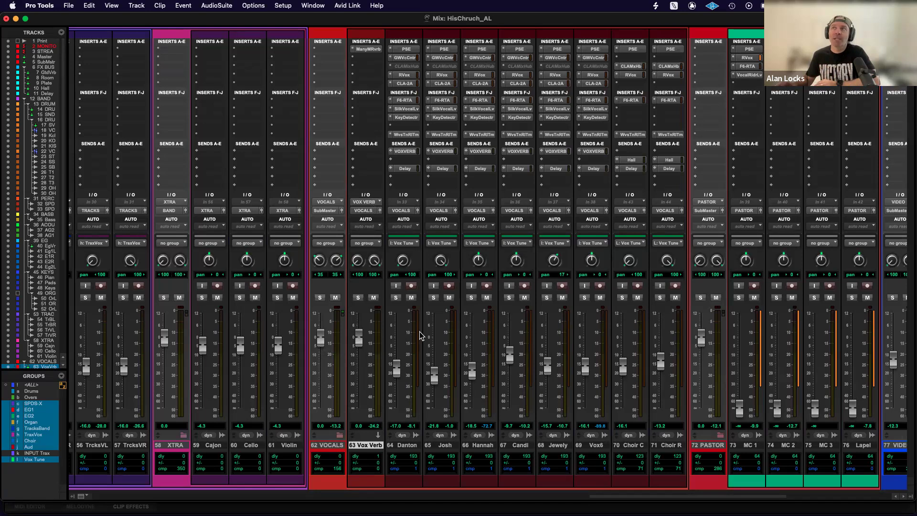
Mute the Vox Verb track and unmute it again, and mute the Delay send on the first vocalist's track.
{"action": "left_click", "coordinate": [374, 298]}
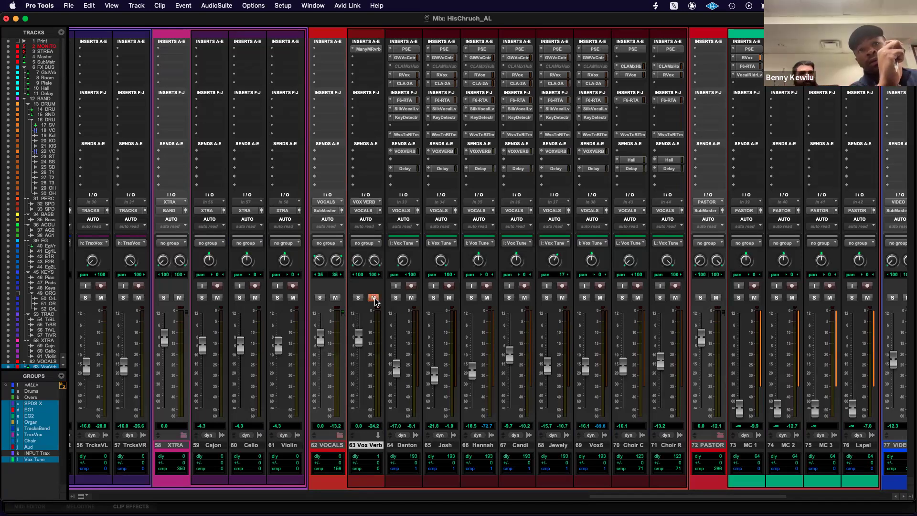
{"action": "left_click", "coordinate": [375, 299]}
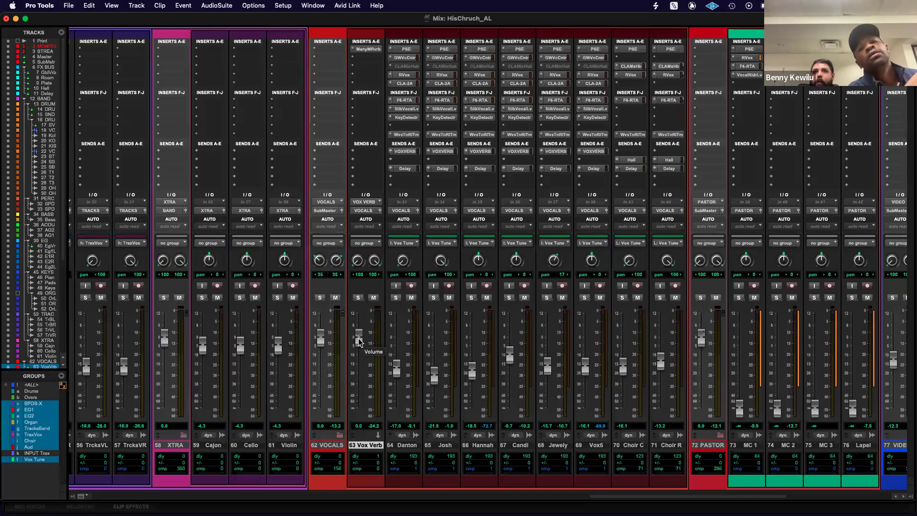
{"action": "left_click", "coordinate": [405, 170]}
{"action": "left_click", "coordinate": [374, 298]}
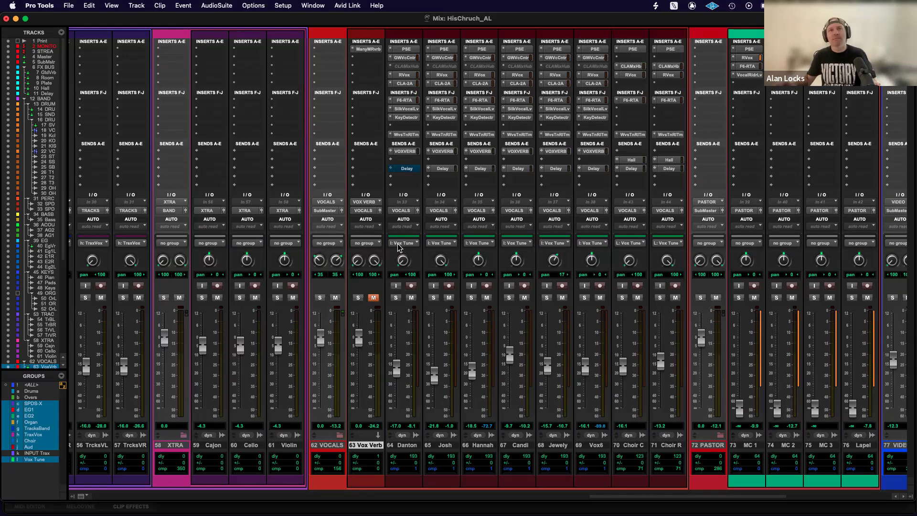
{"action": "left_click", "coordinate": [404, 169], "text": "super"}
{"action": "left_click", "coordinate": [404, 170], "text": "super"}
{"action": "left_click", "coordinate": [403, 170], "text": "super"}
{"action": "left_click", "coordinate": [404, 169], "text": "super"}
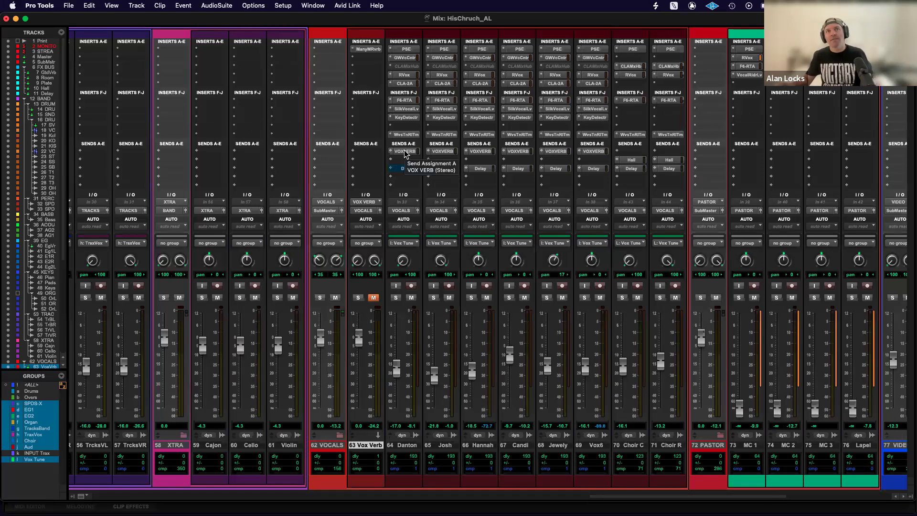
{"action": "left_click", "coordinate": [373, 298]}
Mute both the VOX VERB and Delay sends on the first vocalist's track.
{"action": "left_click", "coordinate": [404, 151], "text": "super"}
{"action": "left_click", "coordinate": [406, 169], "text": "super"}
{"action": "left_click", "coordinate": [404, 151], "text": "super"}
{"action": "left_click", "coordinate": [405, 152], "text": "super"}
{"action": "left_click", "coordinate": [408, 170], "text": "super"}
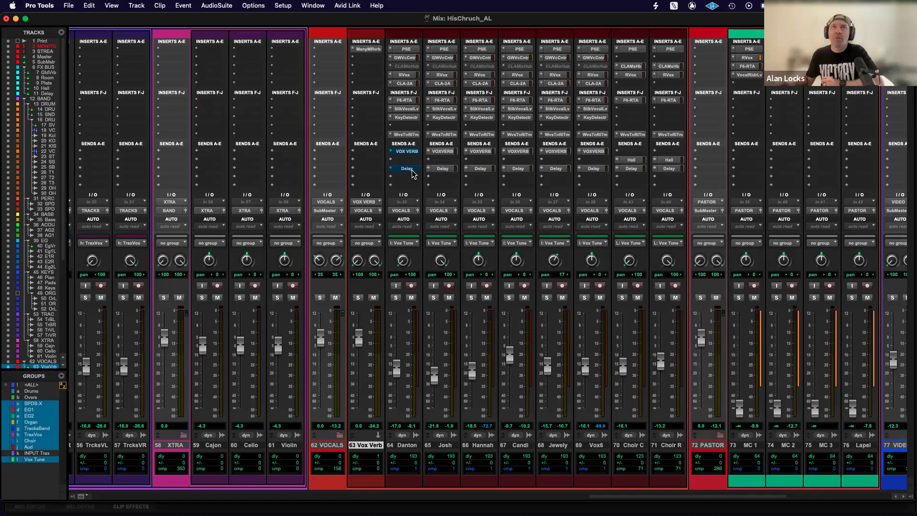
Inspect the Delay, Doubler and Reverb controls of the GW VoiceCentric insert on the first vocalist's track, and close the plug-in.
{"action": "left_click", "coordinate": [405, 58]}
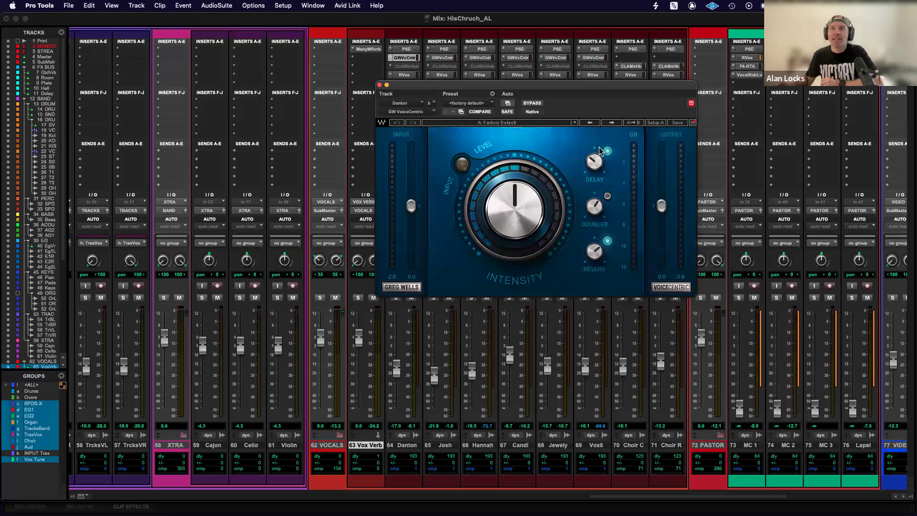
{"action": "mouse_move", "coordinate": [596, 251]}
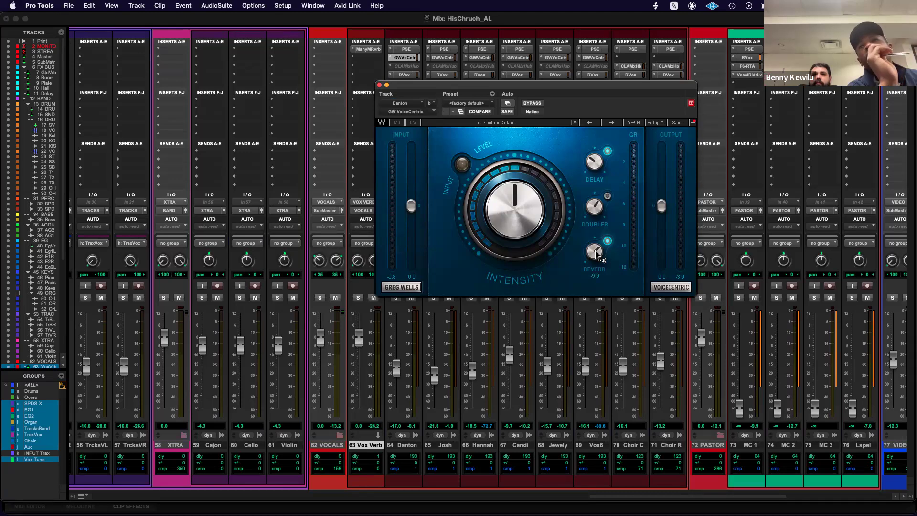
{"action": "left_click", "coordinate": [380, 86]}
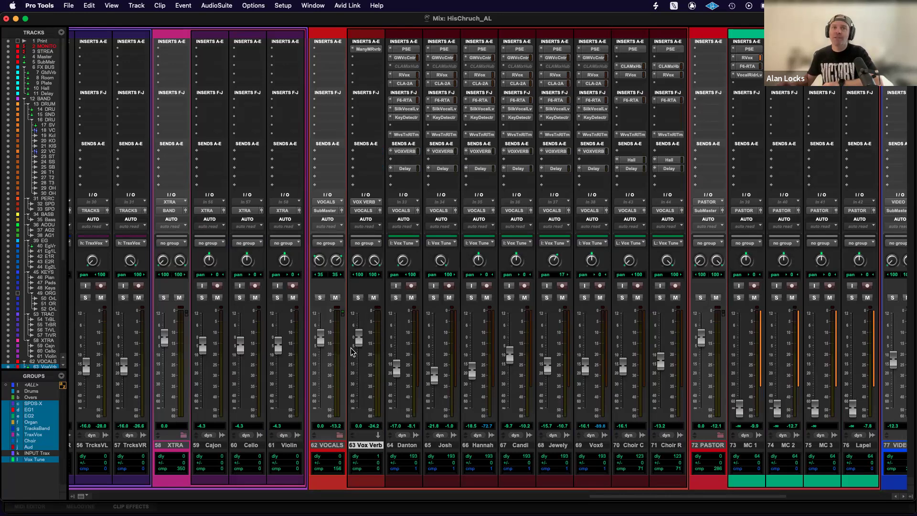
Mute the first vocalist's VOX VERB and Delay sends and turn both back on.
{"action": "left_click", "coordinate": [410, 150], "text": "shift"}
{"action": "left_click", "coordinate": [402, 168], "text": "shift"}
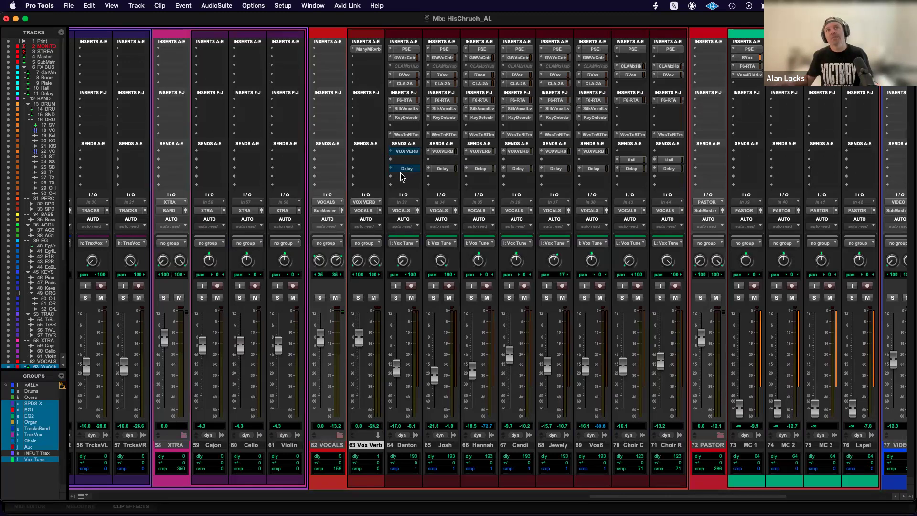
{"action": "left_click", "coordinate": [406, 169], "text": "shift"}
{"action": "left_click", "coordinate": [408, 152], "text": "shift"}
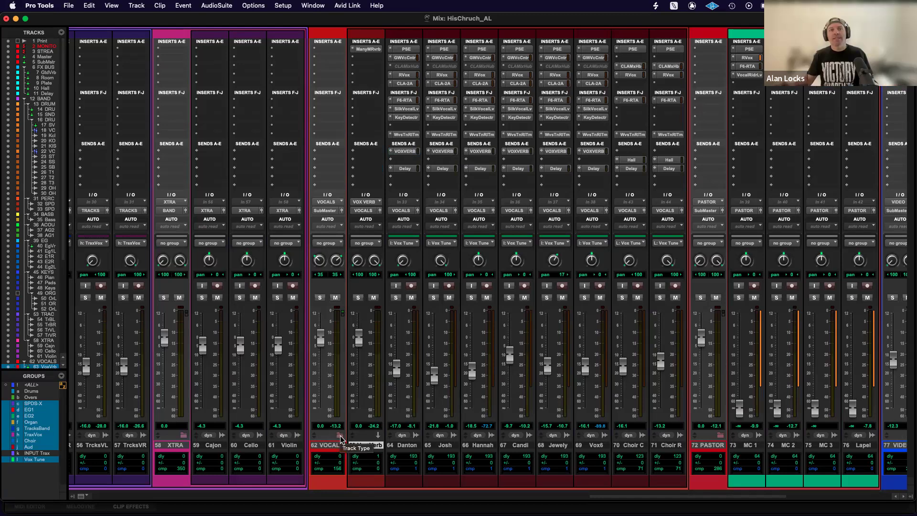
Collapse and expand the BAND folder track repeatedly, leaving it collapsed beside the VOCALS folder.
{"action": "scroll", "coordinate": [342, 425], "scroll_direction": "left", "scroll_amount": 15}
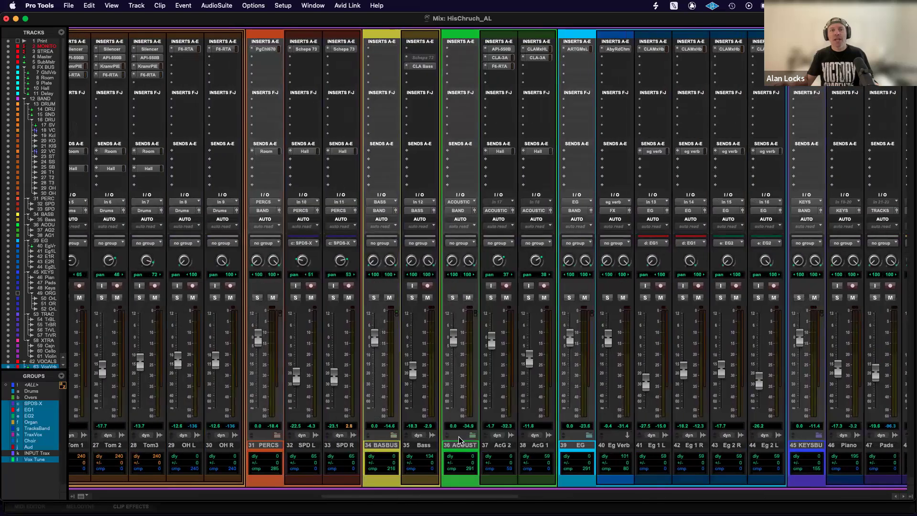
{"action": "scroll", "coordinate": [340, 420], "scroll_direction": "left", "scroll_amount": 8}
{"action": "scroll", "coordinate": [224, 445], "scroll_direction": "left", "scroll_amount": 4}
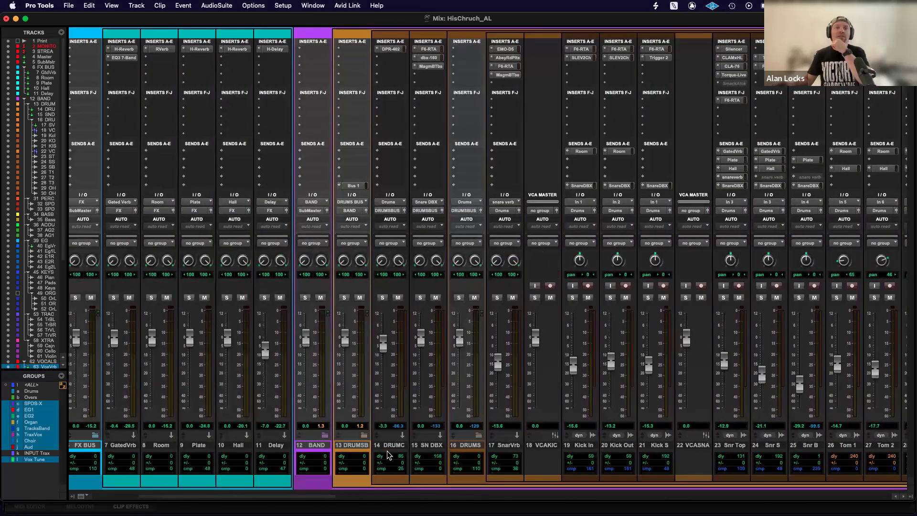
{"action": "left_click", "coordinate": [325, 436]}
{"action": "scroll", "coordinate": [383, 423], "scroll_direction": "left", "scroll_amount": 3}
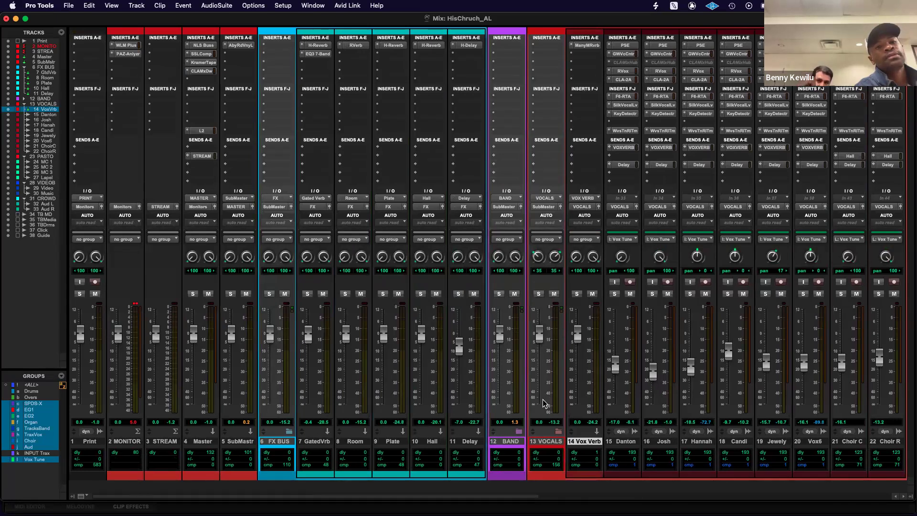
{"action": "left_click", "coordinate": [520, 432]}
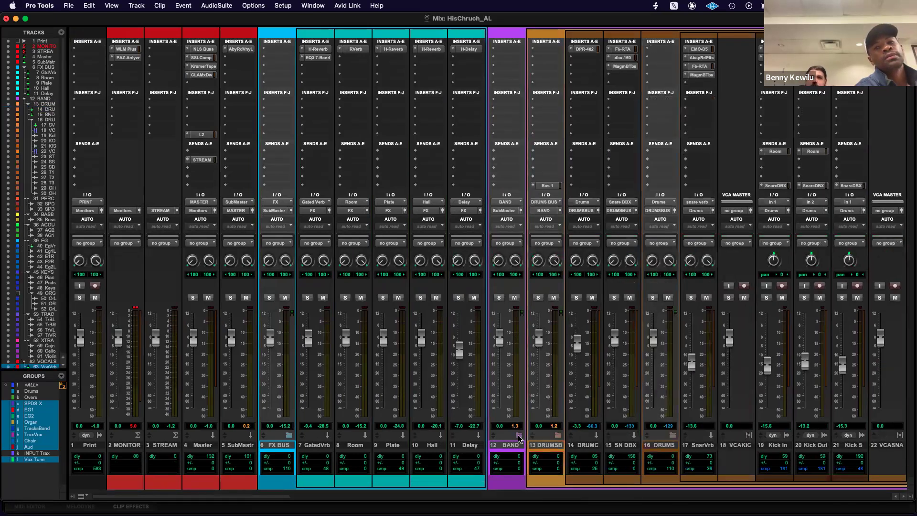
{"action": "left_click", "coordinate": [519, 435]}
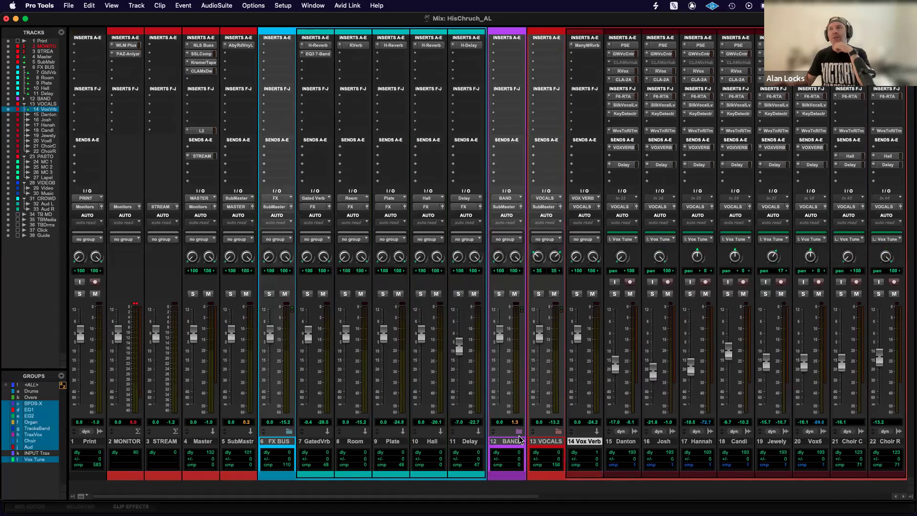
{"action": "left_click", "coordinate": [519, 431]}
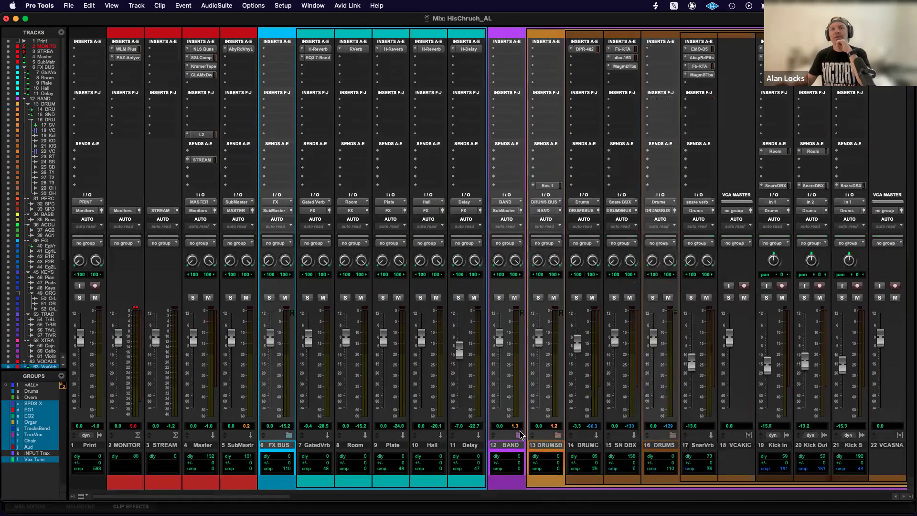
{"action": "scroll", "coordinate": [513, 430], "scroll_direction": "right", "scroll_amount": 1}
{"action": "left_click", "coordinate": [482, 436]}
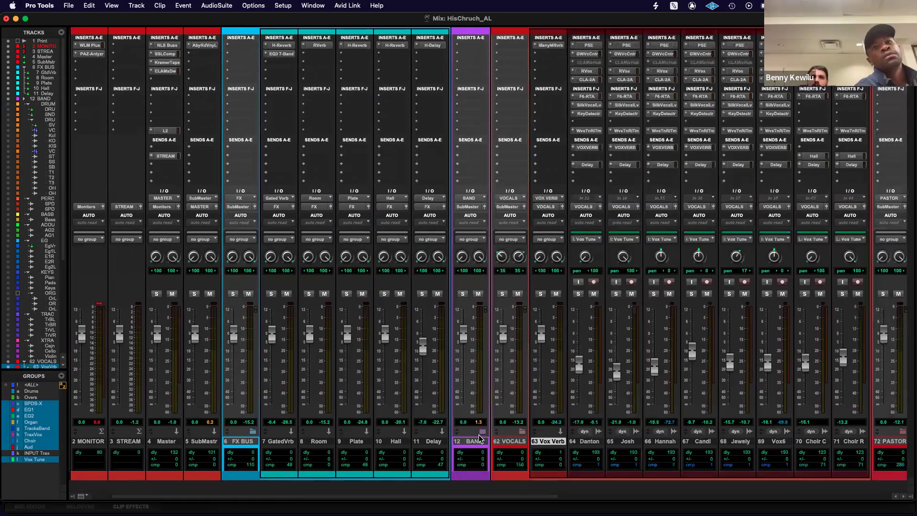
Lower the Vox Verb fader to -14.5 dB and the FX BUS fader to -18.5 dB, and return both to 0 dB.
{"action": "left_click_drag", "start_coordinate": [542, 336], "coordinate": [543, 362]}
{"action": "left_click_drag", "start_coordinate": [233, 336], "coordinate": [234, 367]}
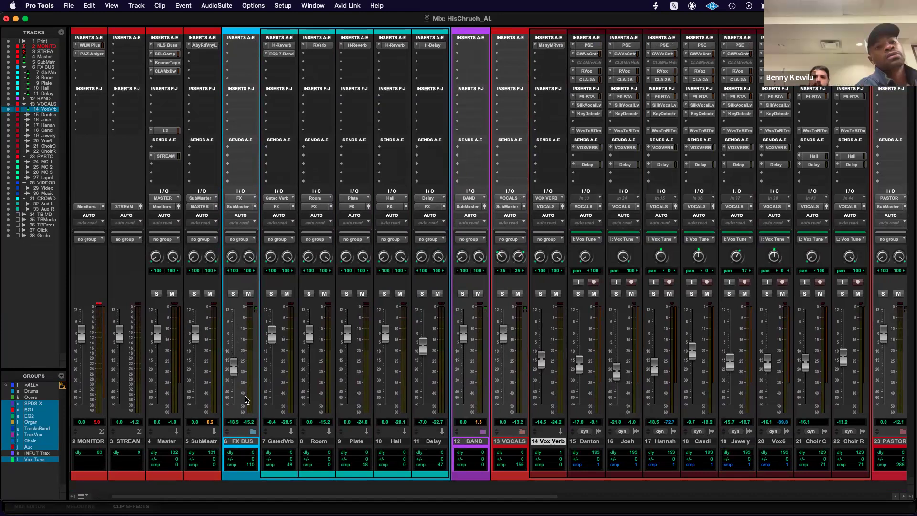
{"action": "left_click_drag", "start_coordinate": [233, 368], "coordinate": [234, 336]}
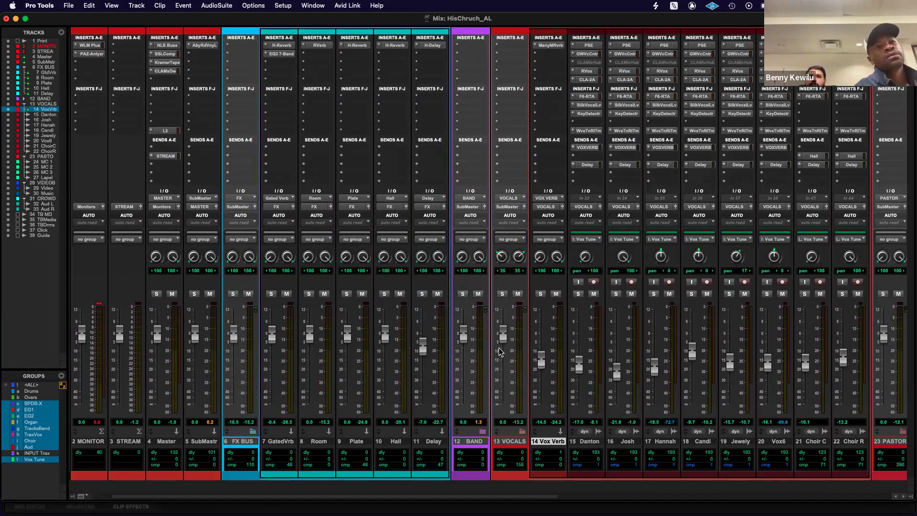
{"action": "left_click", "coordinate": [542, 362], "text": "alt"}
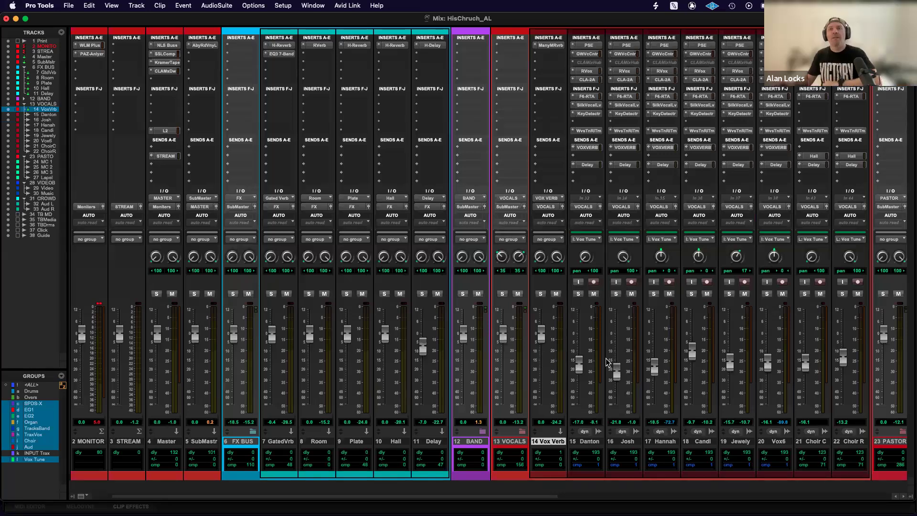
Expand the BAND folder track and examine the vocal, PASTOR, VIDEOB and CROWD strips.
{"action": "scroll", "coordinate": [607, 362], "scroll_direction": "right", "scroll_amount": 10}
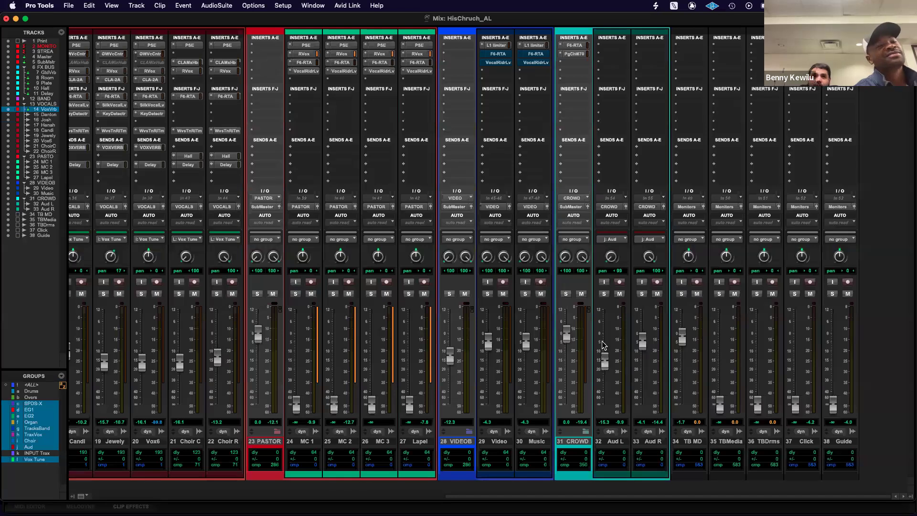
{"action": "scroll", "coordinate": [604, 345], "scroll_direction": "left", "scroll_amount": 5}
{"action": "scroll", "coordinate": [604, 345], "scroll_direction": "left", "scroll_amount": 10}
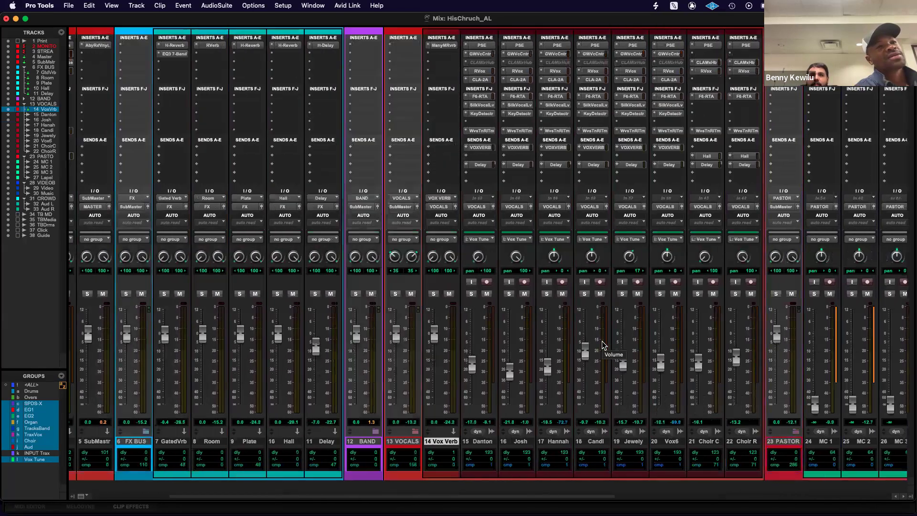
{"action": "scroll", "coordinate": [604, 346], "scroll_direction": "right", "scroll_amount": 11}
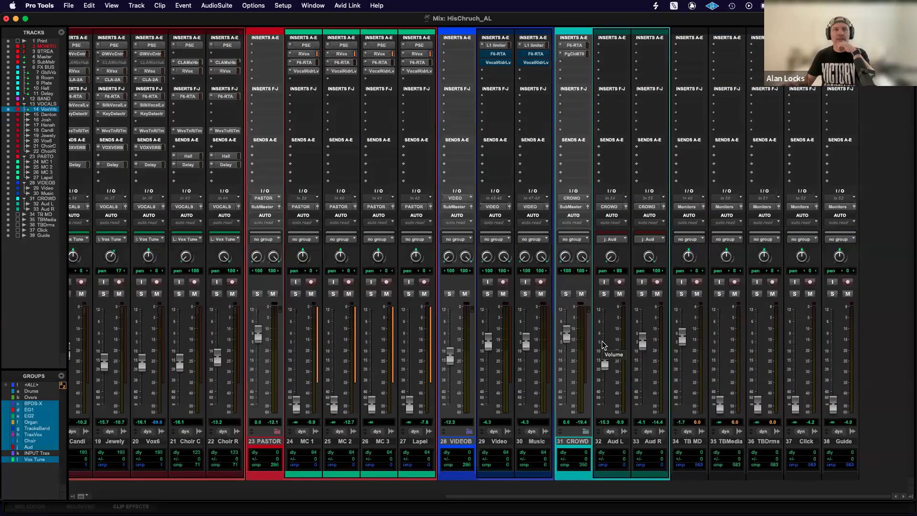
{"action": "scroll", "coordinate": [603, 345], "scroll_direction": "left", "scroll_amount": 15}
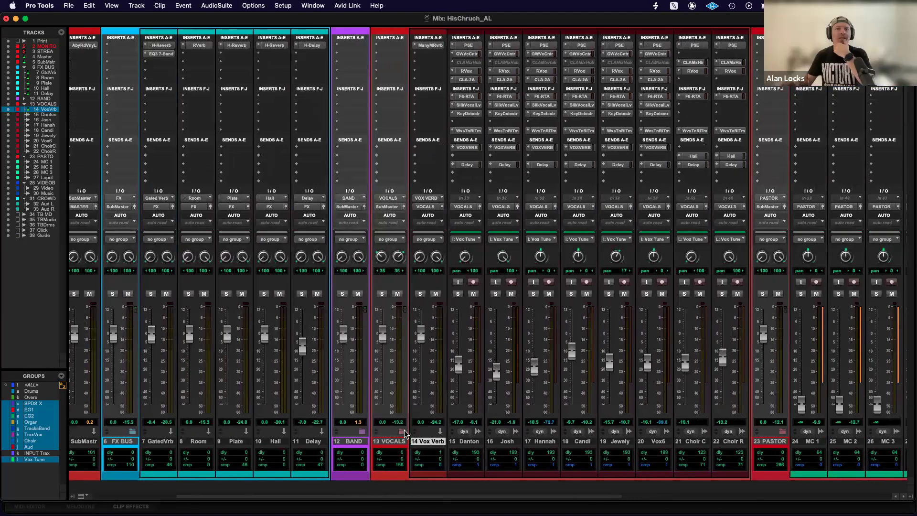
{"action": "scroll", "coordinate": [580, 394], "scroll_direction": "right", "scroll_amount": 15}
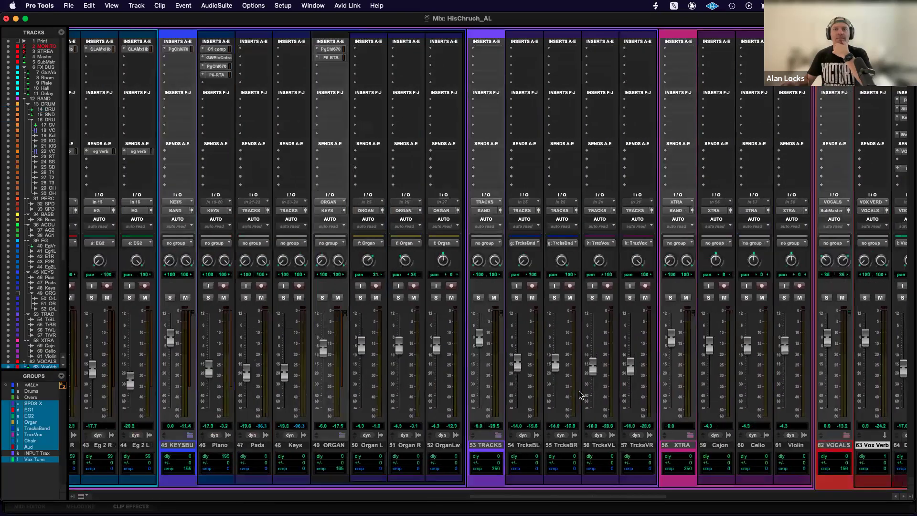
{"action": "scroll", "coordinate": [579, 394], "scroll_direction": "right", "scroll_amount": 10}
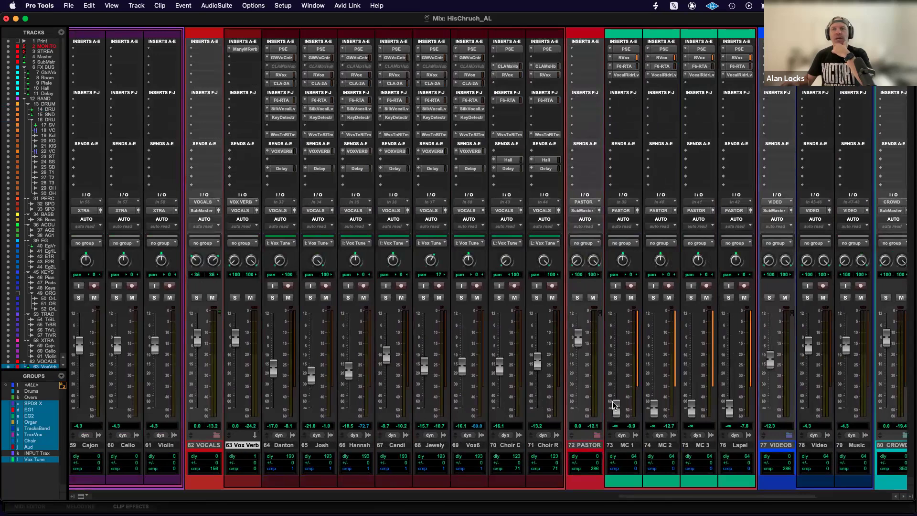
{"action": "scroll", "coordinate": [615, 405], "scroll_direction": "right", "scroll_amount": 5}
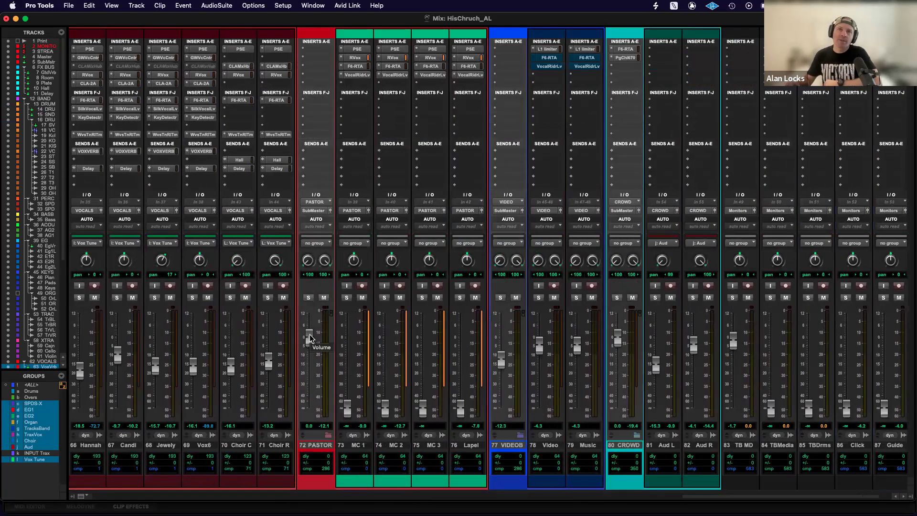
{"action": "left_click_drag", "start_coordinate": [460, 408], "coordinate": [457, 468]}
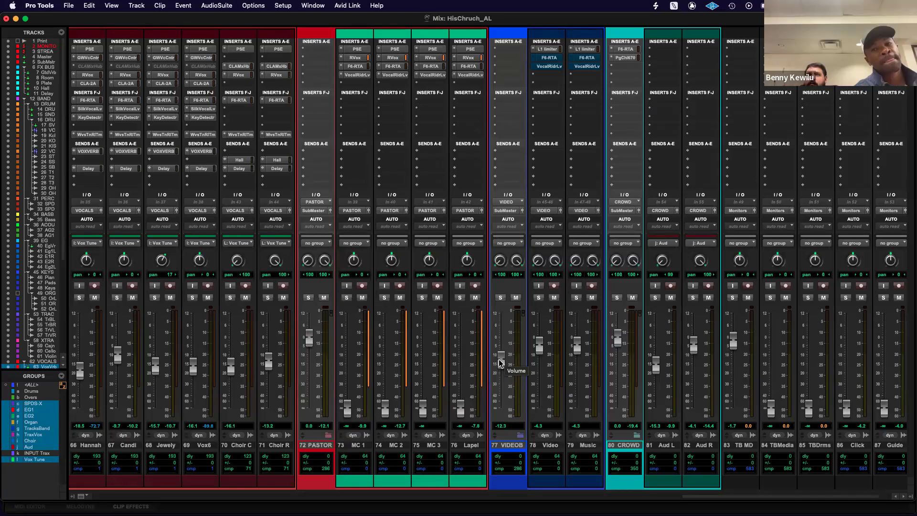
Select the Video track, return its fader and the VIDEOB fader to 0 dB, and lower the VIDEOB fader to -14.3 dB.
{"action": "left_click", "coordinate": [546, 444]}
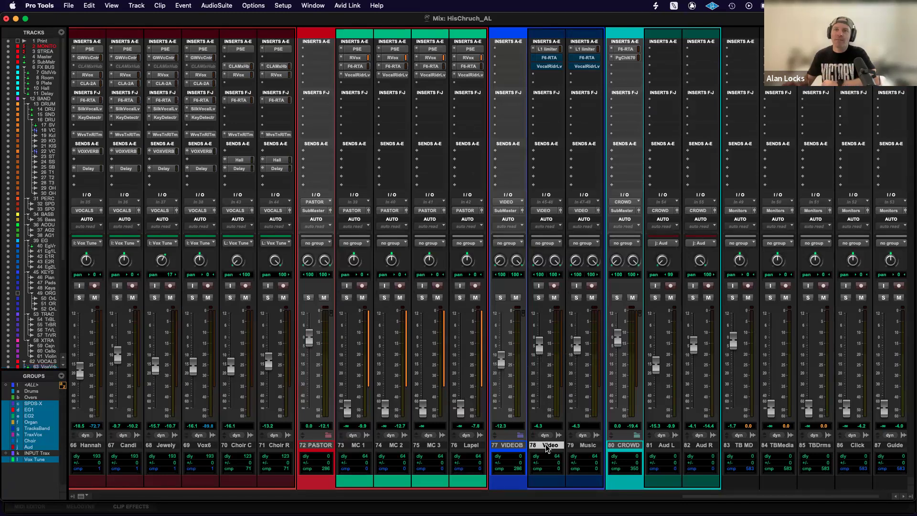
{"action": "left_click", "coordinate": [541, 346], "text": "alt"}
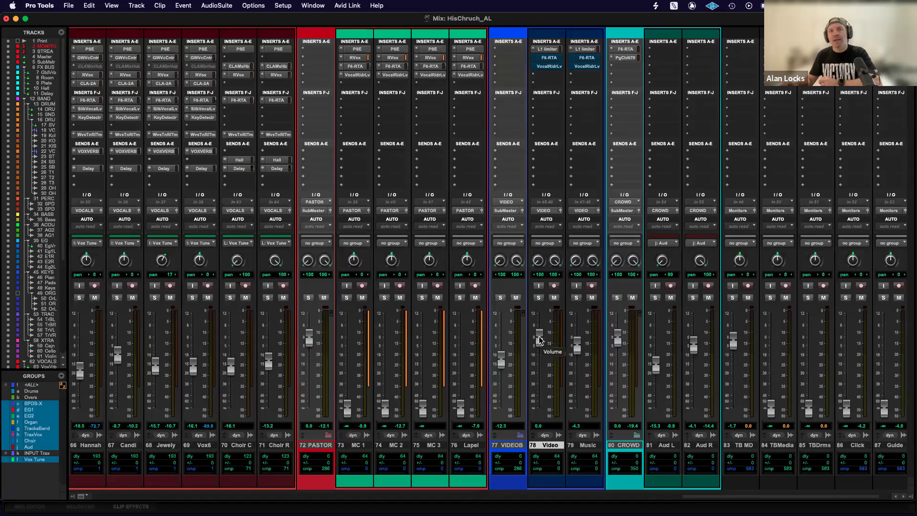
{"action": "scroll", "coordinate": [502, 362], "scroll_direction": "up", "scroll_amount": 10}
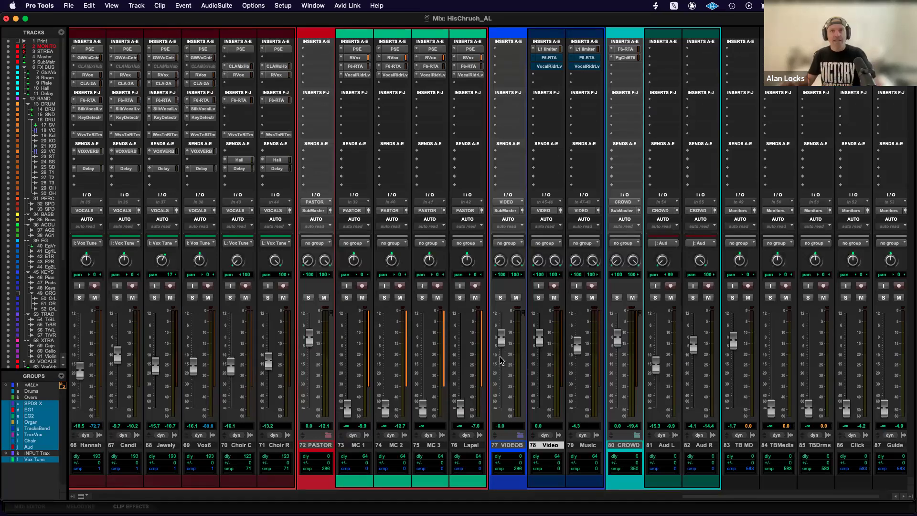
{"action": "scroll", "coordinate": [501, 362], "scroll_direction": "down", "scroll_amount": 10}
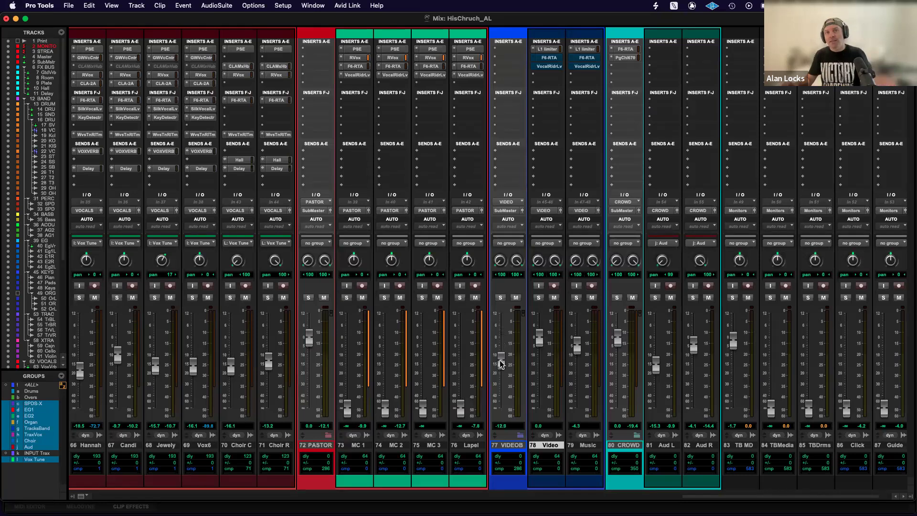
{"action": "scroll", "coordinate": [500, 364], "scroll_direction": "down", "scroll_amount": 2}
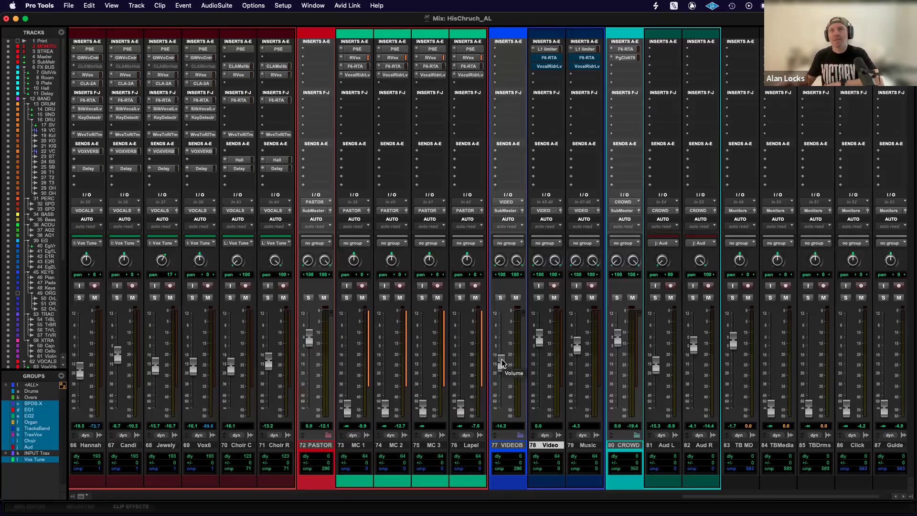
Return the Video and VIDEOB faders to 0 dB, pull the Music fader fully down and mute the Music track.
{"action": "left_click_drag", "start_coordinate": [539, 339], "coordinate": [540, 349]}
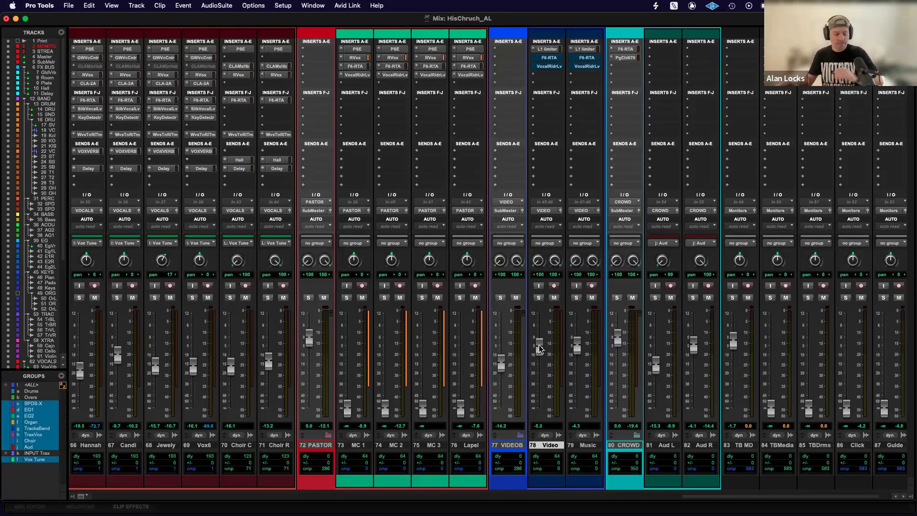
{"action": "left_click", "coordinate": [540, 349], "text": "alt"}
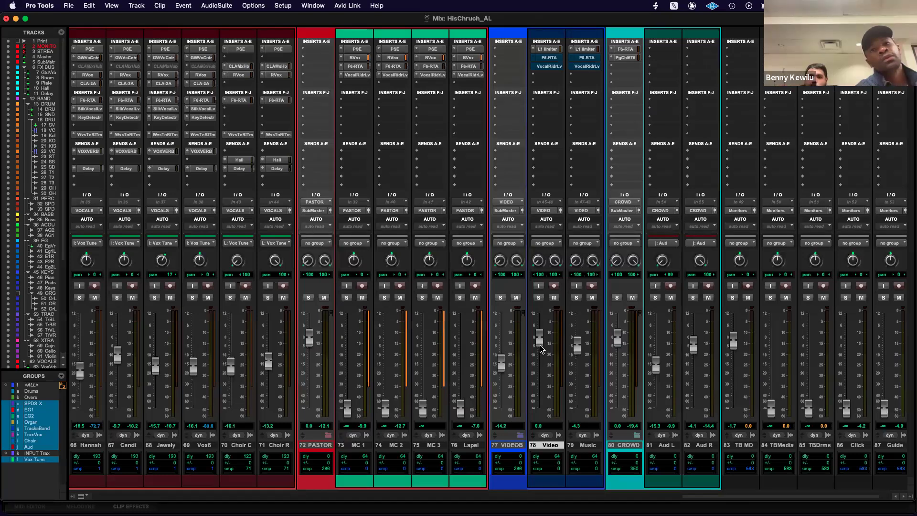
{"action": "left_click", "coordinate": [501, 367], "text": "alt"}
{"action": "left_click_drag", "start_coordinate": [579, 350], "coordinate": [582, 438]}
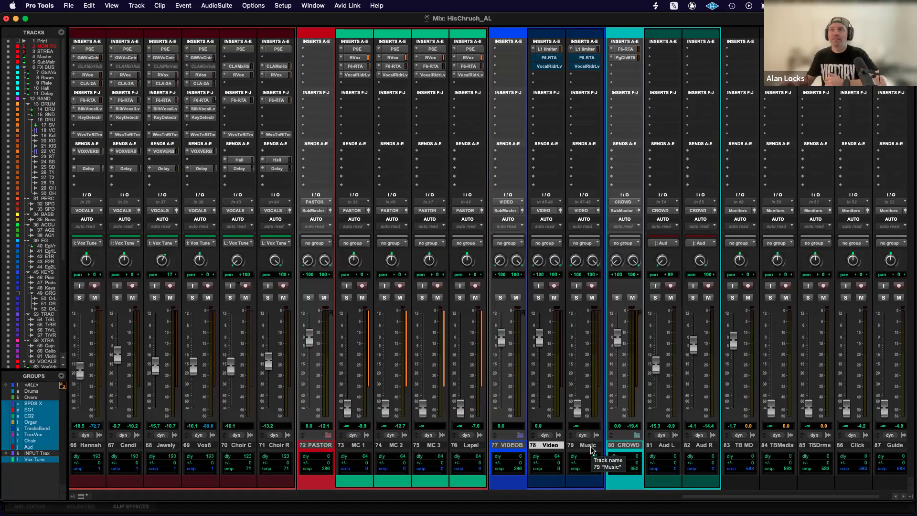
{"action": "left_click", "coordinate": [592, 298]}
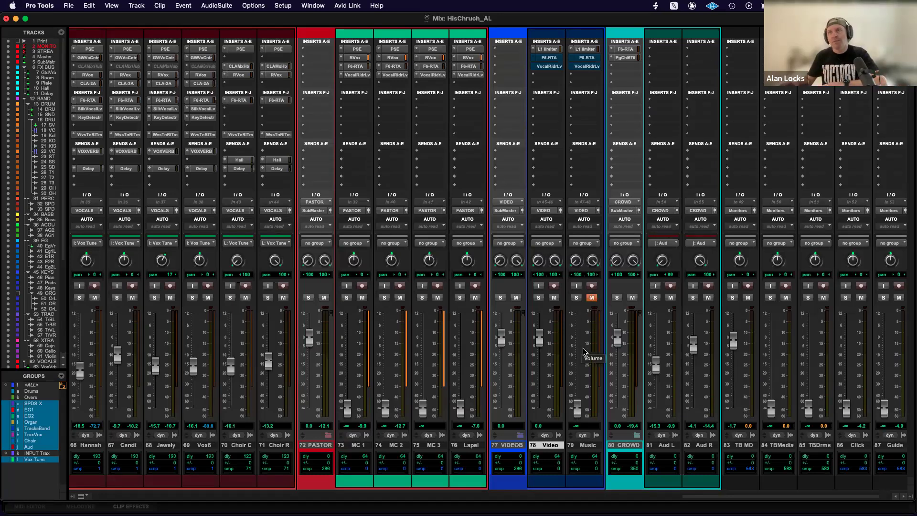
Lower the Video and VIDEOB faders, return both to 0 dB, and lower the VIDEOB fader alone to about -12.6 dB.
{"action": "mouse_move", "coordinate": [542, 339]}
{"action": "left_mouse_down"}
{"action": "mouse_move", "coordinate": [544, 362]}
{"action": "mouse_move", "coordinate": [545, 344]}
{"action": "left_mouse_up"}
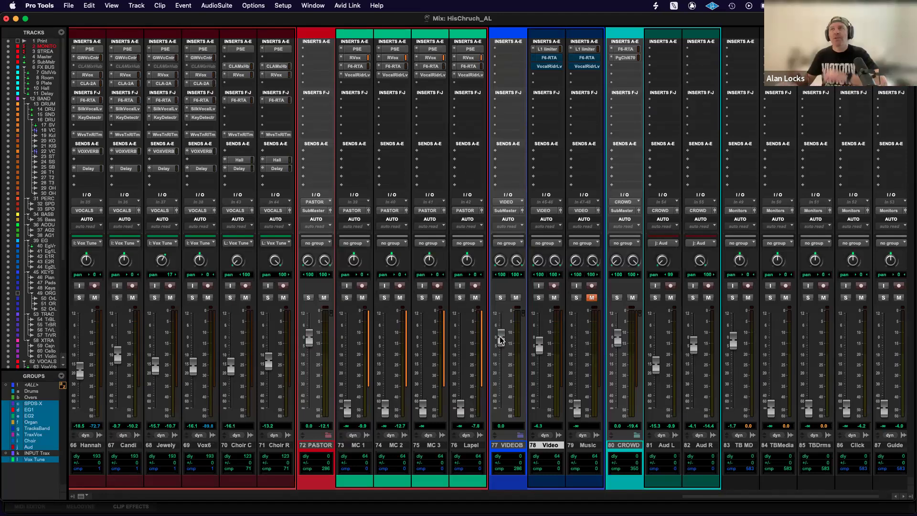
{"action": "left_click_drag", "start_coordinate": [541, 348], "coordinate": [540, 365]}
{"action": "left_click_drag", "start_coordinate": [501, 338], "coordinate": [502, 361]}
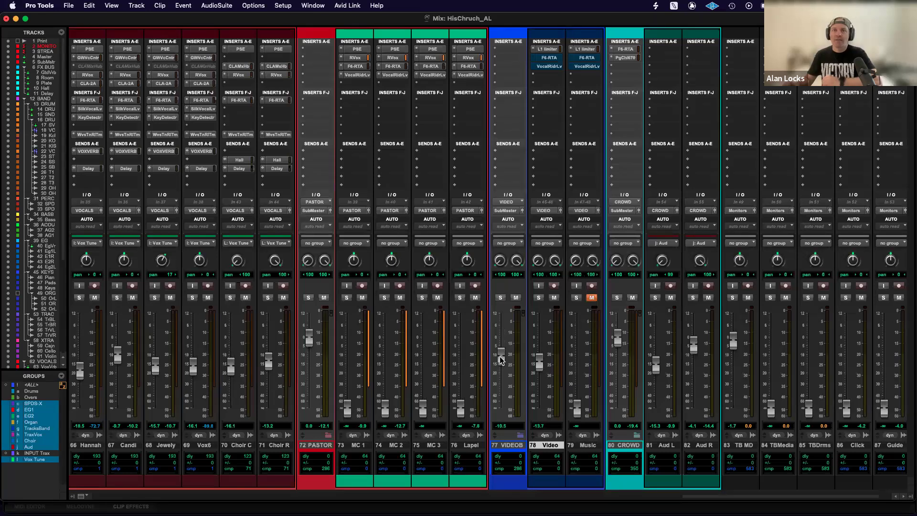
{"action": "left_click", "coordinate": [501, 361], "text": "alt"}
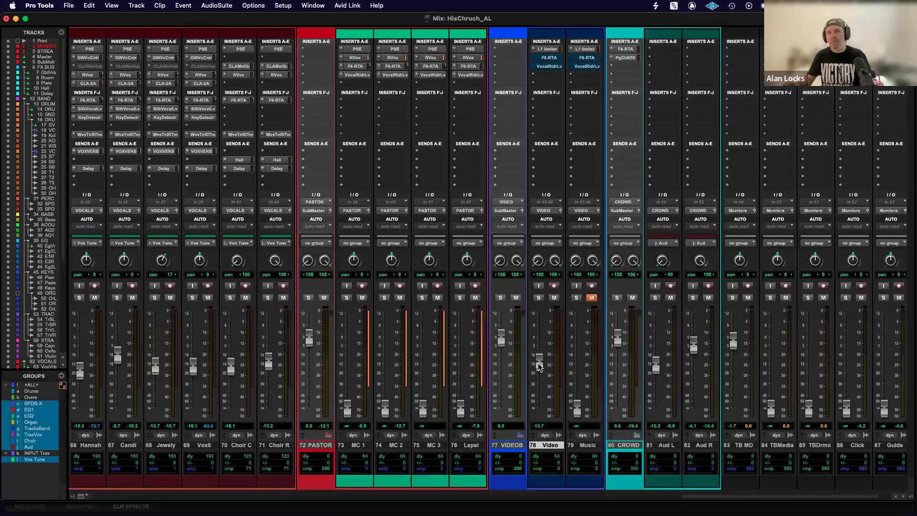
{"action": "left_click", "coordinate": [540, 366], "text": "alt"}
{"action": "left_click_drag", "start_coordinate": [502, 338], "coordinate": [501, 365]}
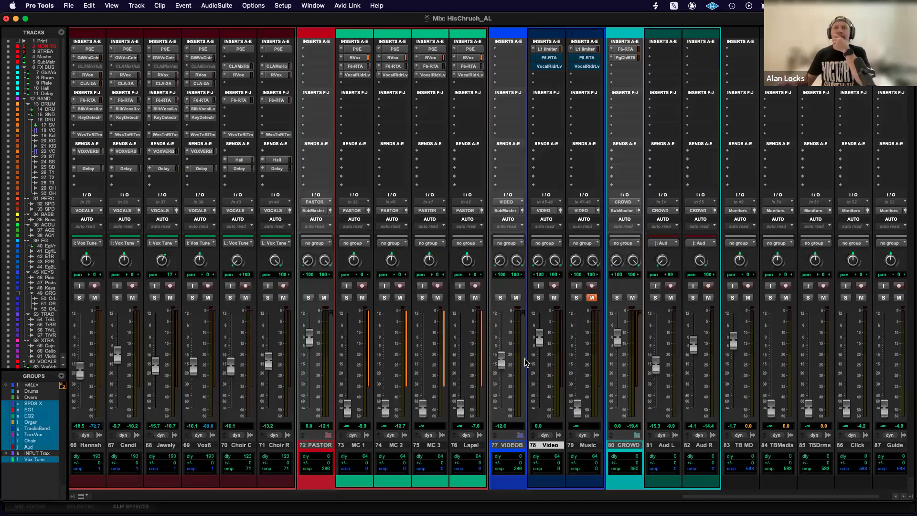
Pull the TB MD fader fully down and view the track's output routing options without changing them.
{"action": "scroll", "coordinate": [543, 351], "scroll_direction": "right", "scroll_amount": 2}
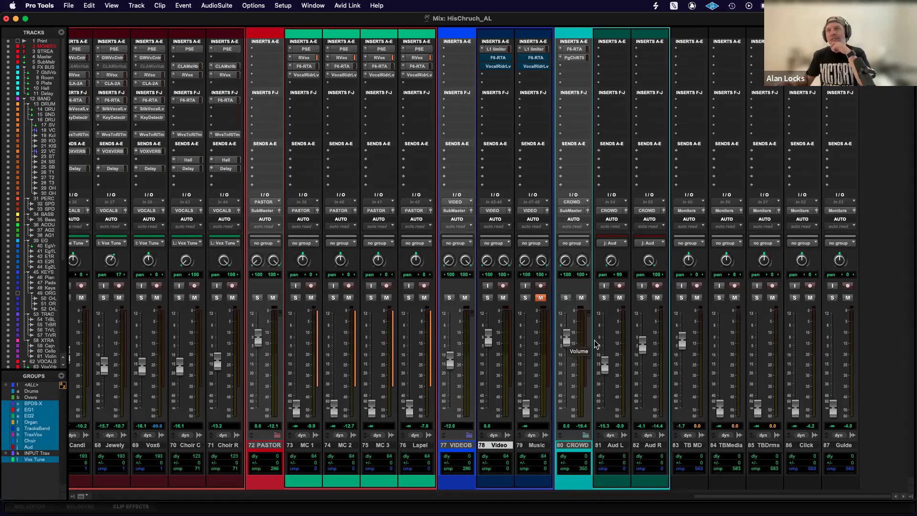
{"action": "left_click_drag", "start_coordinate": [682, 340], "coordinate": [683, 409]}
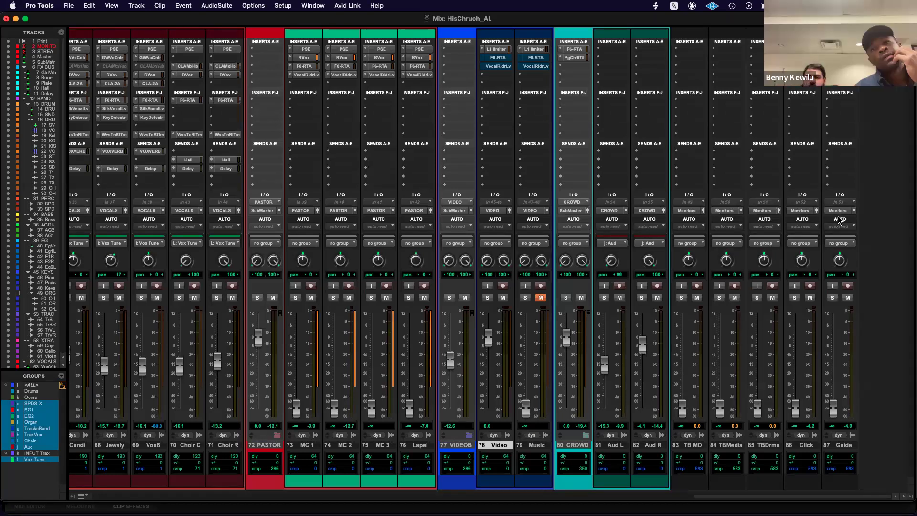
{"action": "left_click_drag", "start_coordinate": [682, 409], "coordinate": [679, 445]}
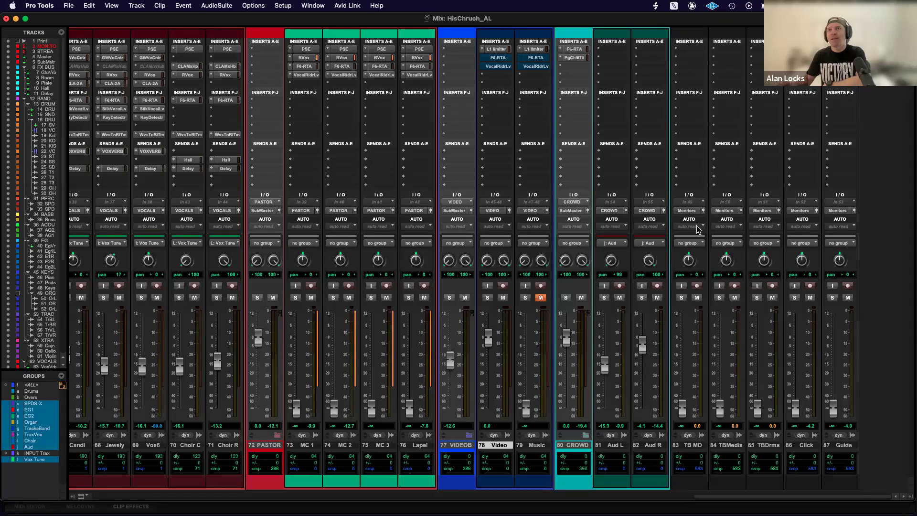
{"action": "left_click", "coordinate": [686, 211]}
{"action": "mouse_move", "coordinate": [691, 241]}
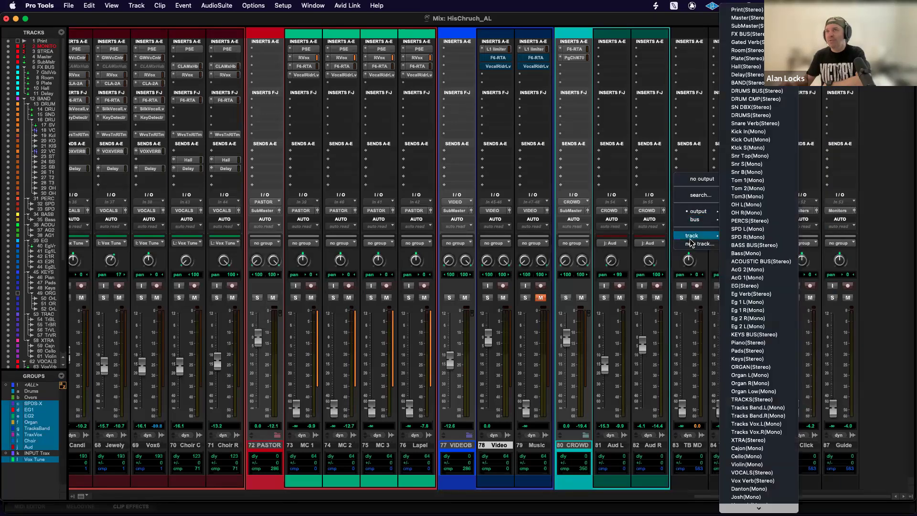
{"action": "left_click", "coordinate": [676, 262]}
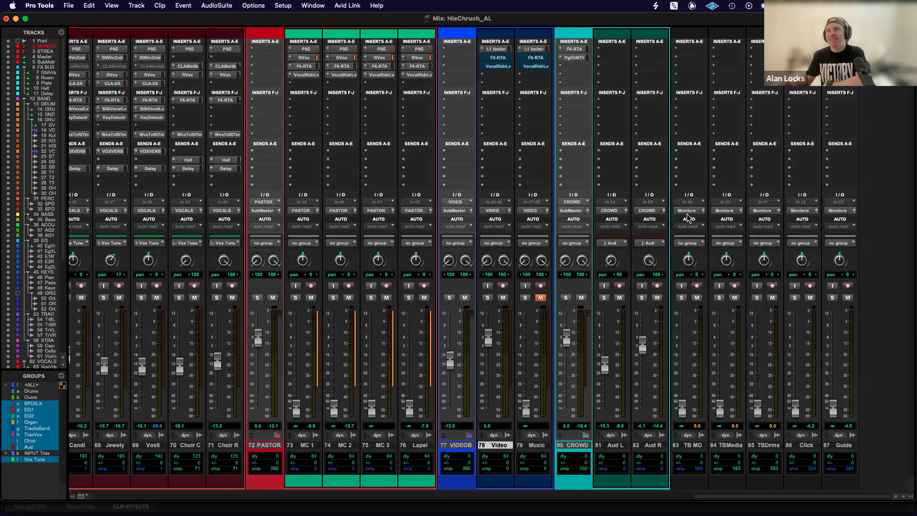
Look over the master, effects, drum and band strips, and review the available Solo Mode options.
{"action": "scroll", "coordinate": [376, 296], "scroll_direction": "left", "scroll_amount": 20}
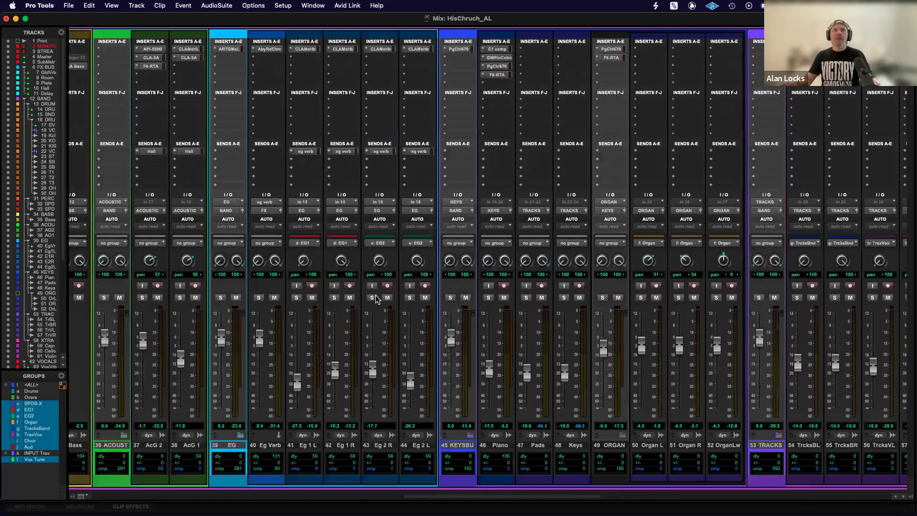
{"action": "scroll", "coordinate": [376, 297], "scroll_direction": "right", "scroll_amount": 20}
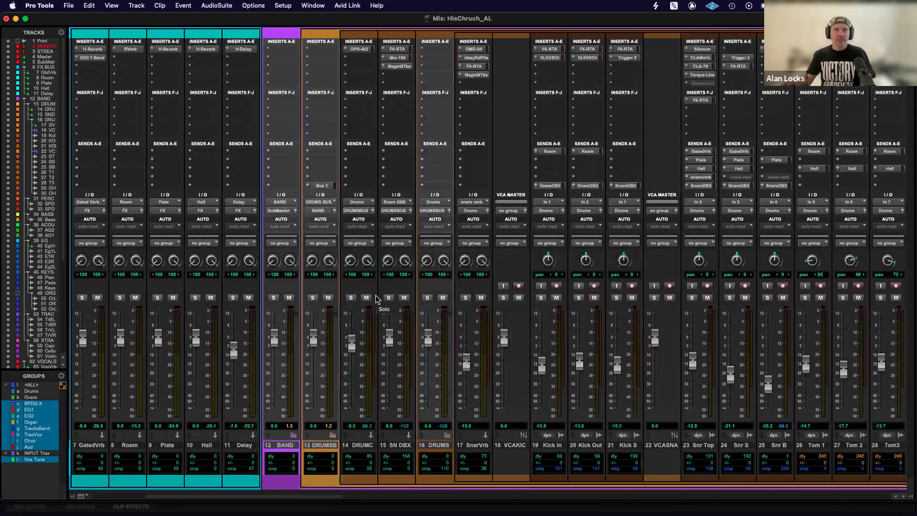
{"action": "scroll", "coordinate": [376, 299], "scroll_direction": "left", "scroll_amount": 20}
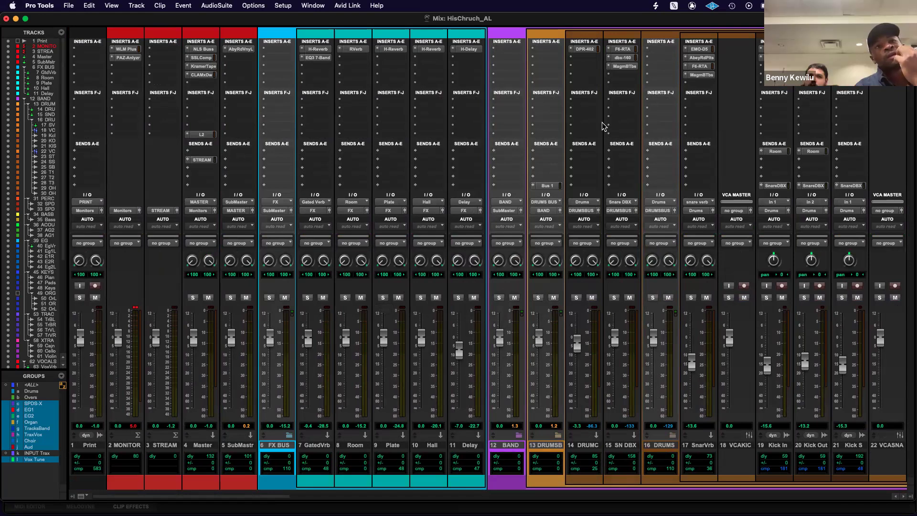
{"action": "scroll", "coordinate": [603, 123], "scroll_direction": "right", "scroll_amount": 20}
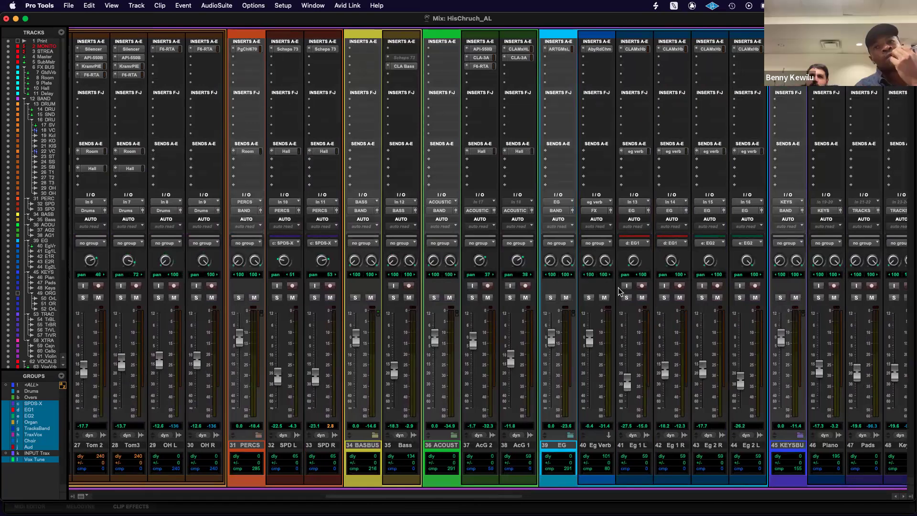
{"action": "scroll", "coordinate": [619, 292], "scroll_direction": "right", "scroll_amount": 7}
{"action": "scroll", "coordinate": [619, 291], "scroll_direction": "right", "scroll_amount": 5}
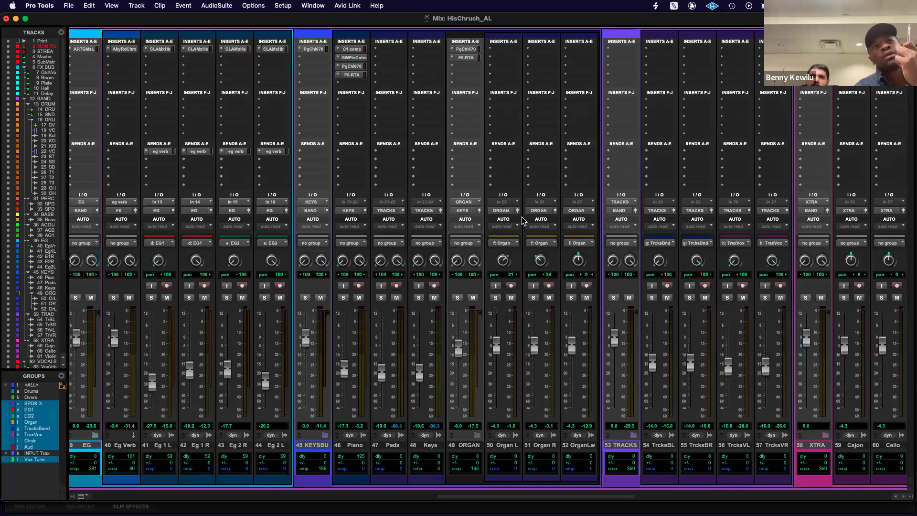
{"action": "left_click", "coordinate": [257, 6]}
{"action": "left_click", "coordinate": [257, 6]}
{"action": "left_click", "coordinate": [257, 6]}
{"action": "mouse_move", "coordinate": [275, 282]}
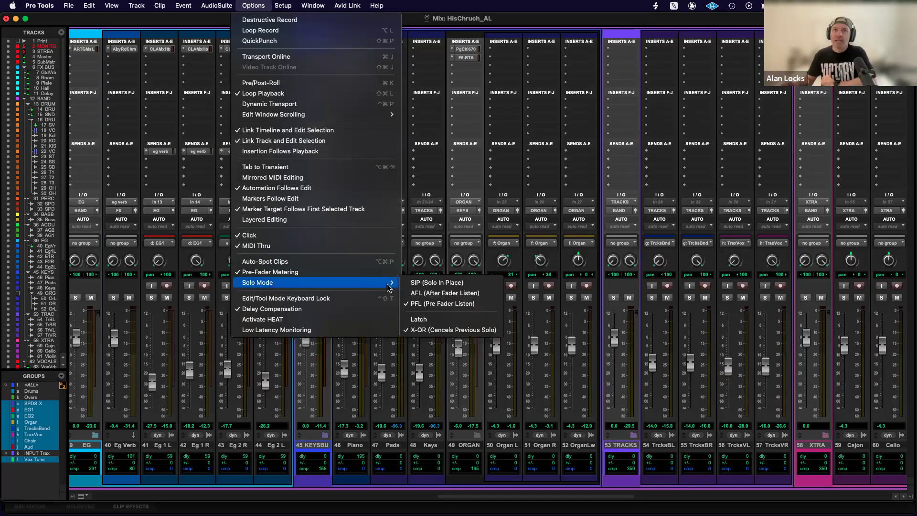
{"action": "left_click", "coordinate": [588, 18]}
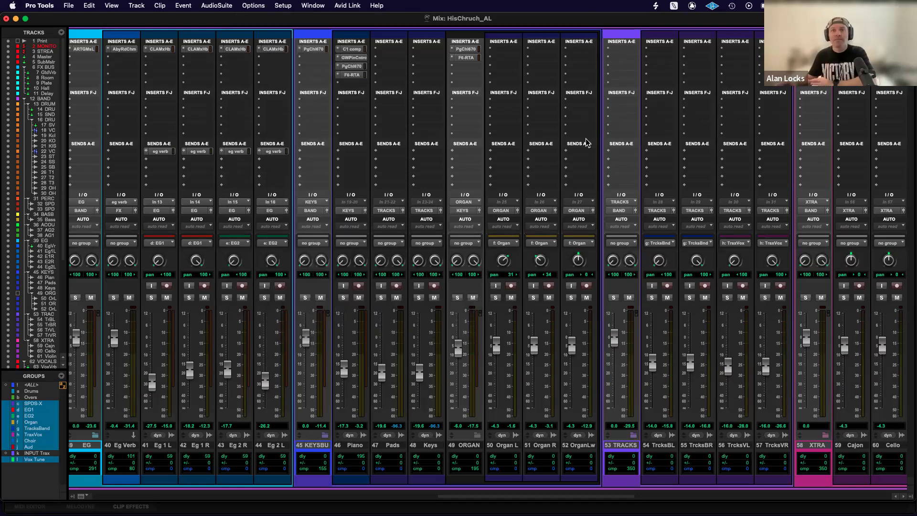
Solo the Lapel track and release it, and solo the MC 3 track and release it.
{"action": "scroll", "coordinate": [668, 336], "scroll_direction": "right", "scroll_amount": 10}
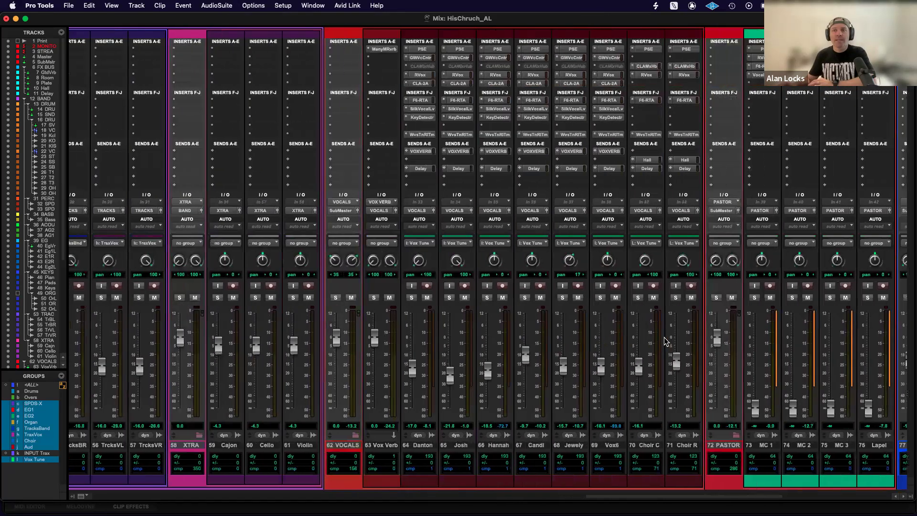
{"action": "scroll", "coordinate": [668, 339], "scroll_direction": "right", "scroll_amount": 5}
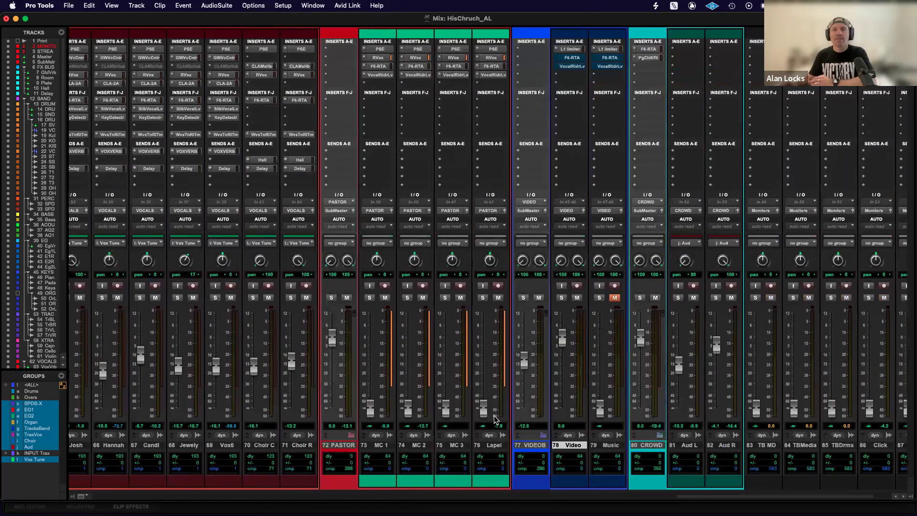
{"action": "left_click", "coordinate": [483, 298]}
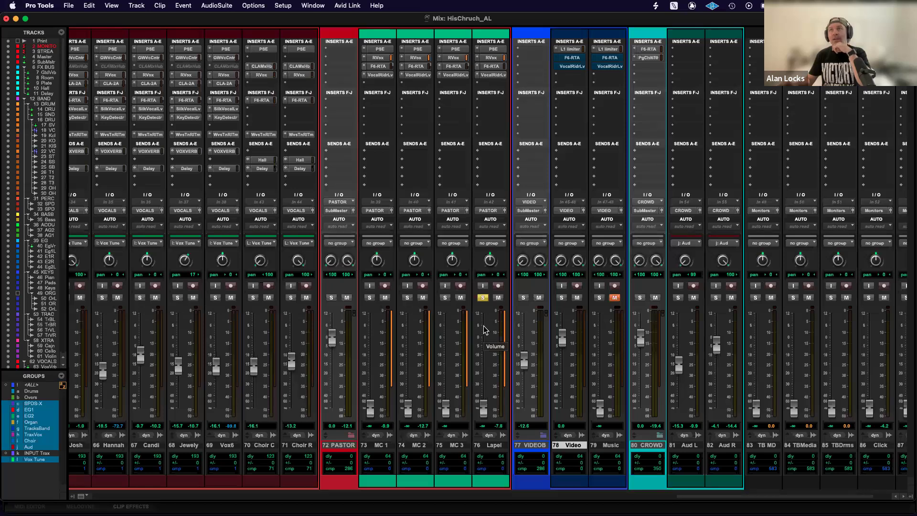
{"action": "left_click", "coordinate": [483, 298]}
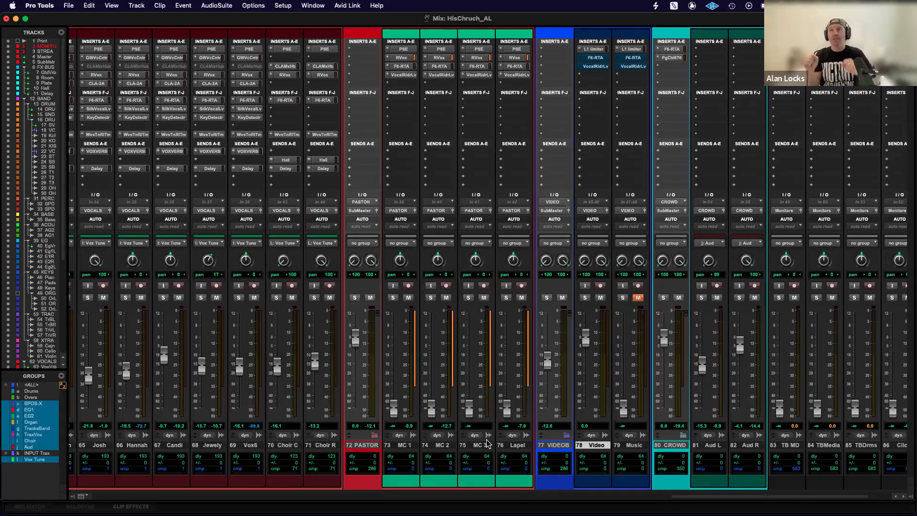
{"action": "mouse_move", "coordinate": [470, 407]}
{"action": "left_mouse_down"}
{"action": "mouse_move", "coordinate": [471, 370]}
{"action": "mouse_move", "coordinate": [470, 407]}
{"action": "left_mouse_up"}
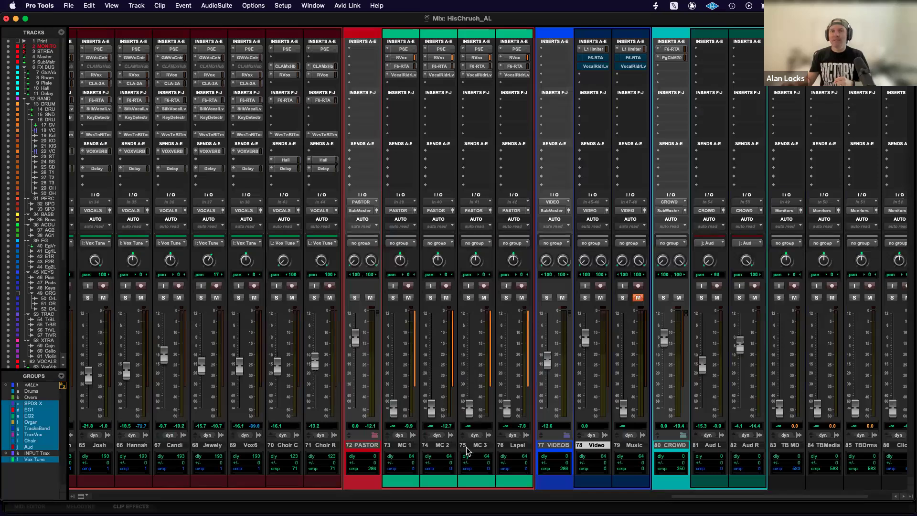
{"action": "left_click", "coordinate": [469, 298]}
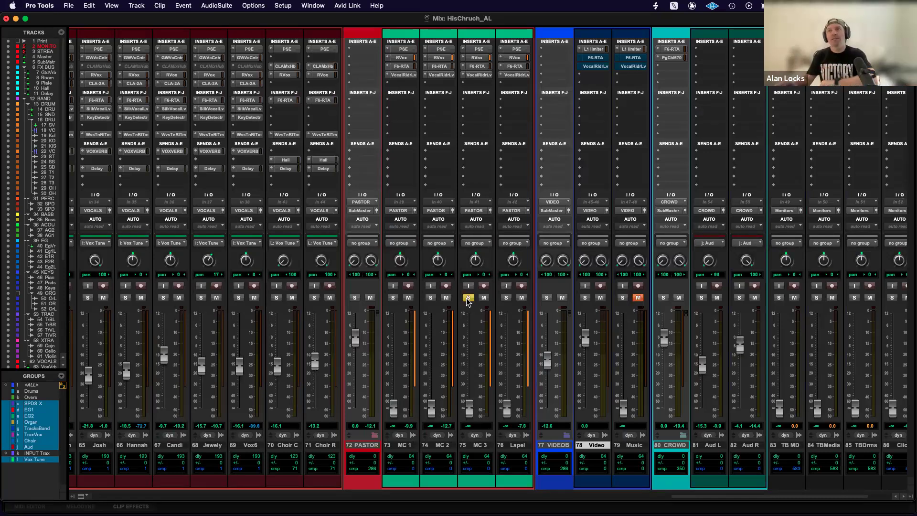
{"action": "left_click", "coordinate": [468, 298]}
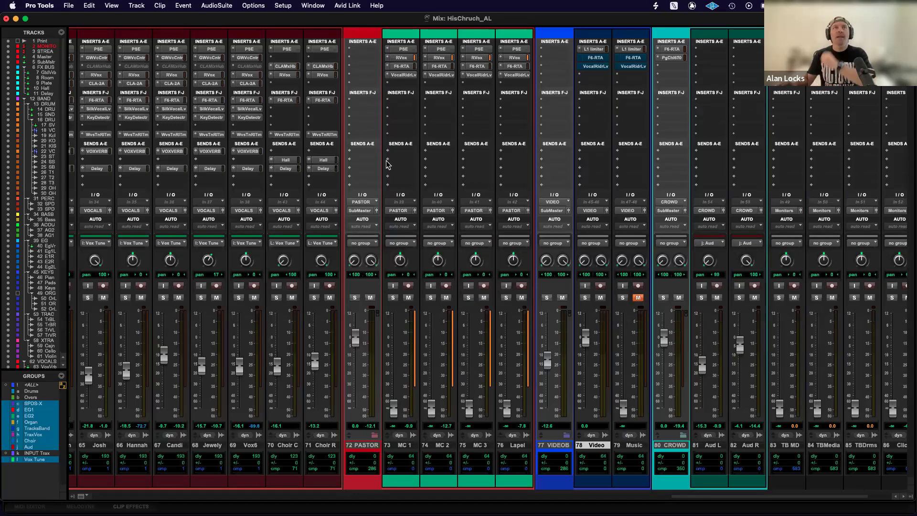
Set the Solo Mode to AFL (After Fader Listen).
{"action": "left_click", "coordinate": [261, 7]}
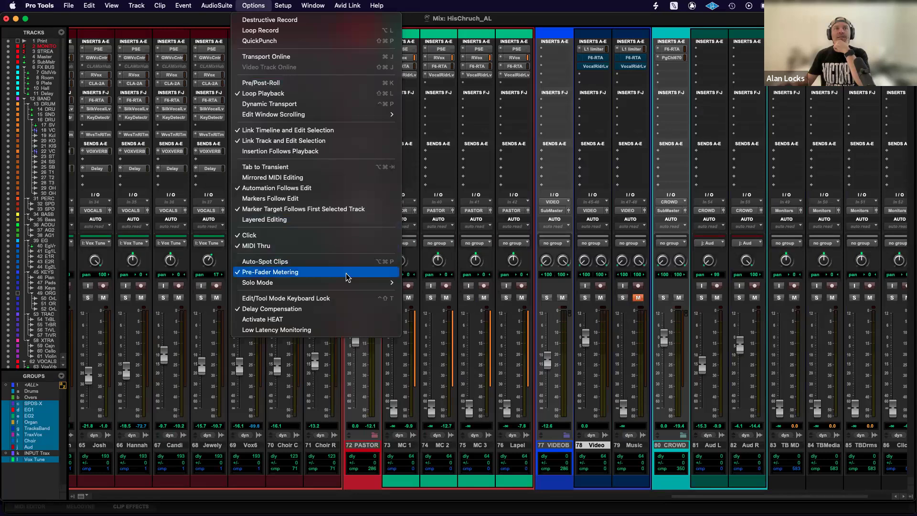
{"action": "mouse_move", "coordinate": [341, 282]}
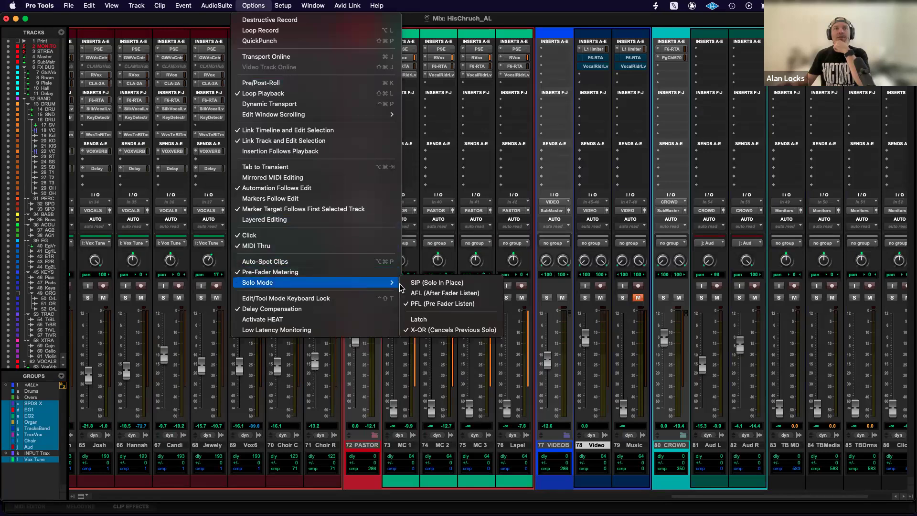
{"action": "left_click", "coordinate": [429, 294]}
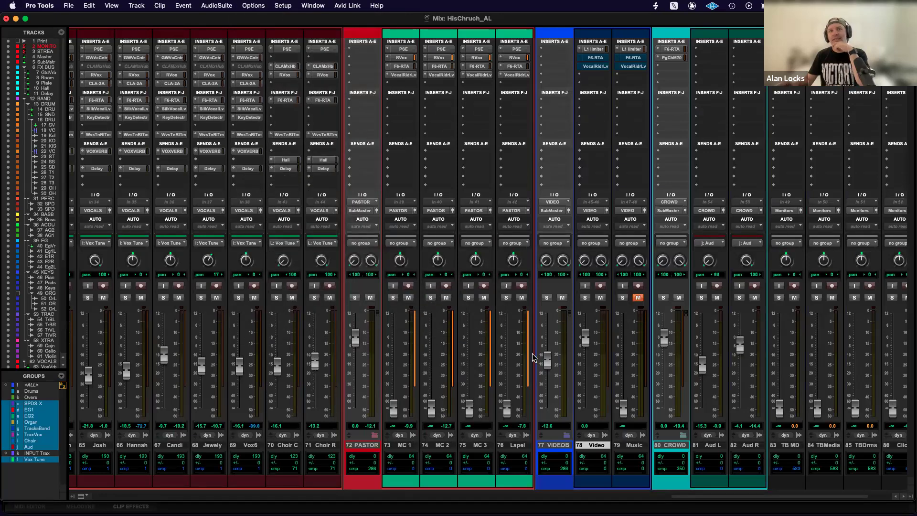
Audition the Lapel track in AFL mode by soloing it briefly.
{"action": "scroll", "coordinate": [406, 311], "scroll_direction": "left", "scroll_amount": 4}
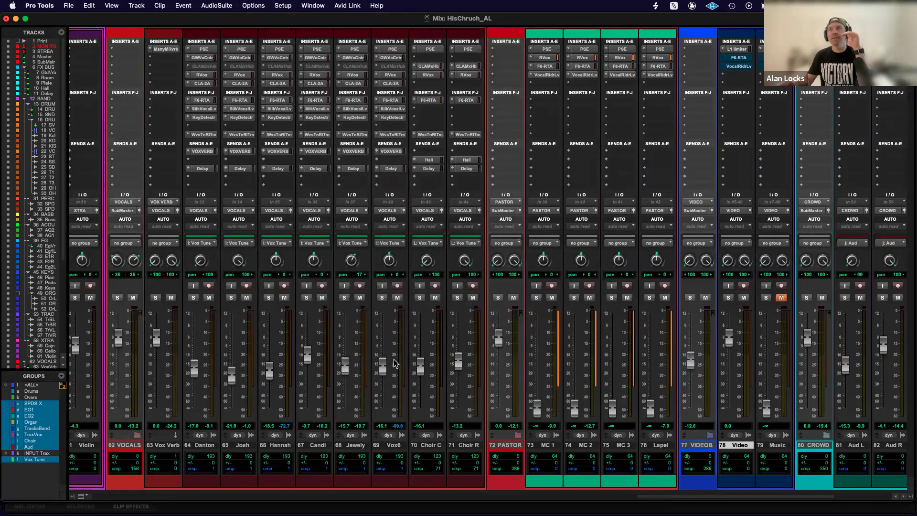
{"action": "left_click", "coordinate": [650, 298]}
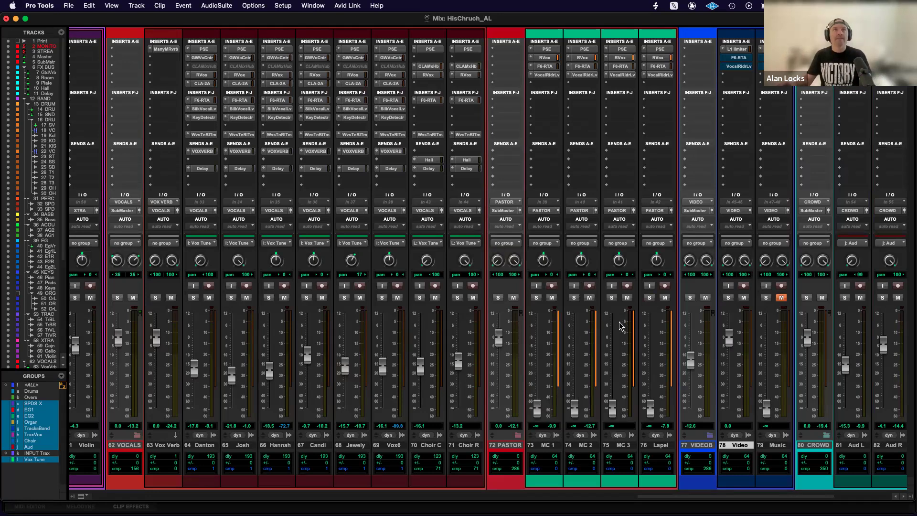
Open the Keyboard Shortcuts settings and search the commands for "solo mode".
{"action": "left_click", "coordinate": [282, 6]}
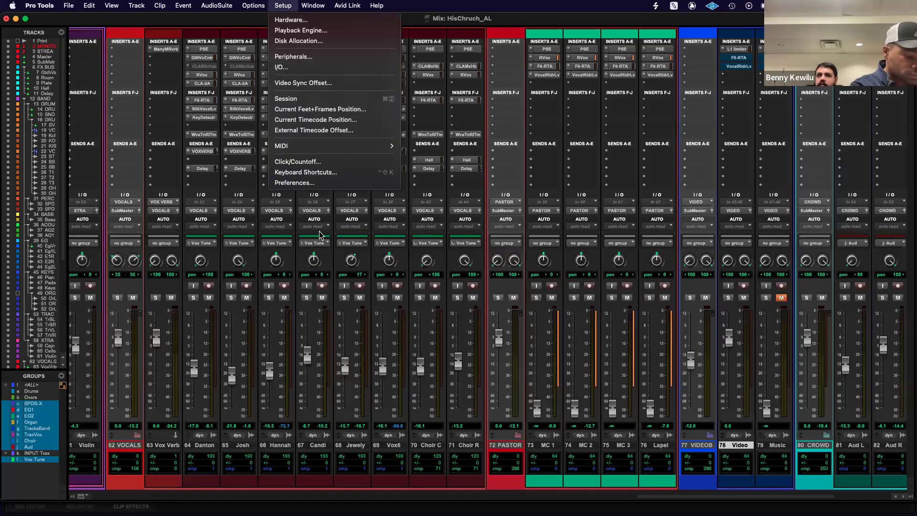
{"action": "left_click", "coordinate": [313, 175]}
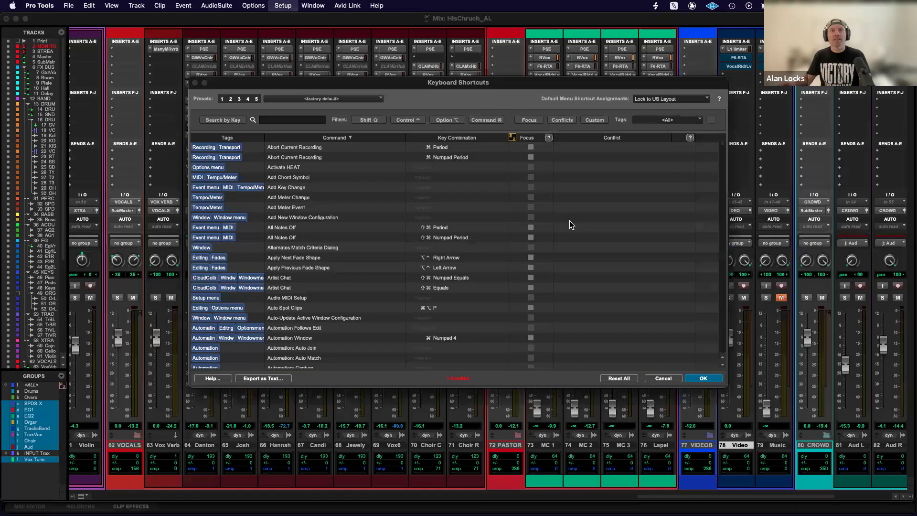
{"action": "scroll", "coordinate": [364, 190], "scroll_direction": "down", "scroll_amount": 3}
{"action": "scroll", "coordinate": [365, 188], "scroll_direction": "down", "scroll_amount": 3}
{"action": "scroll", "coordinate": [364, 187], "scroll_direction": "up", "scroll_amount": 10}
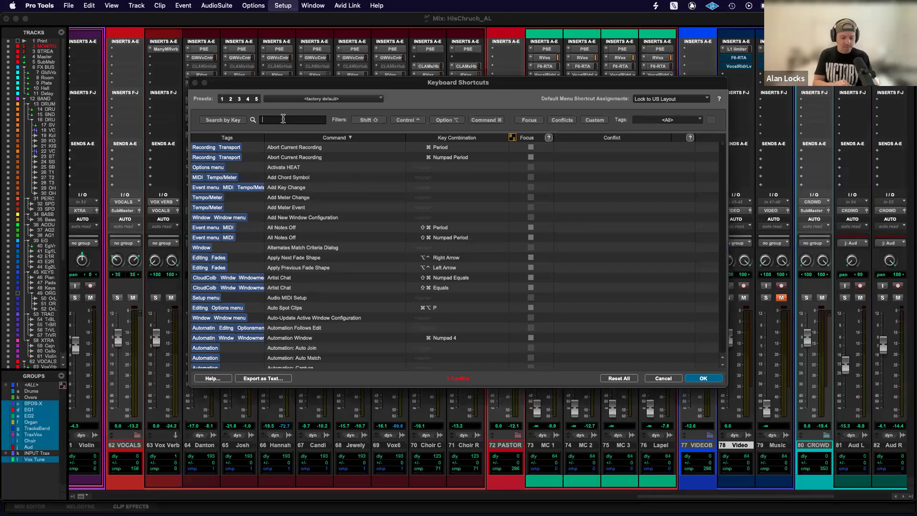
{"action": "type", "text": "solo mode"}
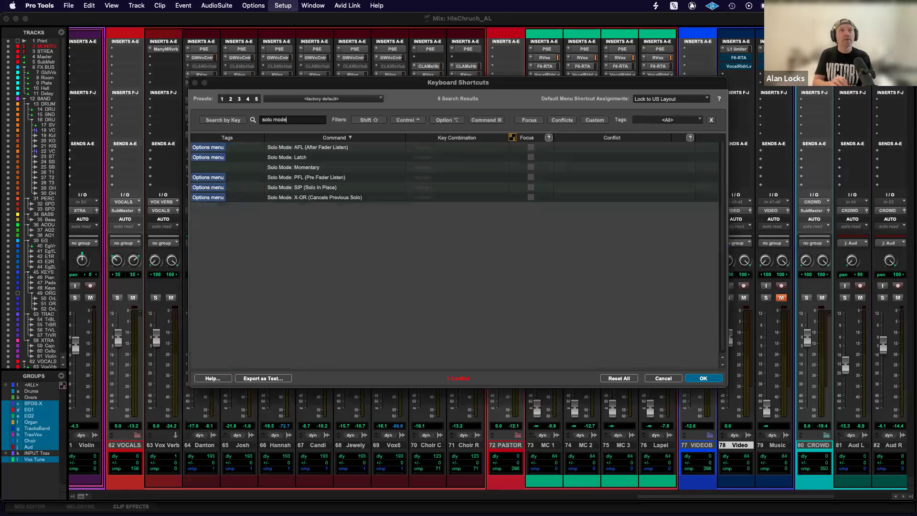
Assign Command+Option+Control+A as the key combination for Solo Mode: AFL (After Fader Listen).
{"action": "left_click", "coordinate": [308, 150]}
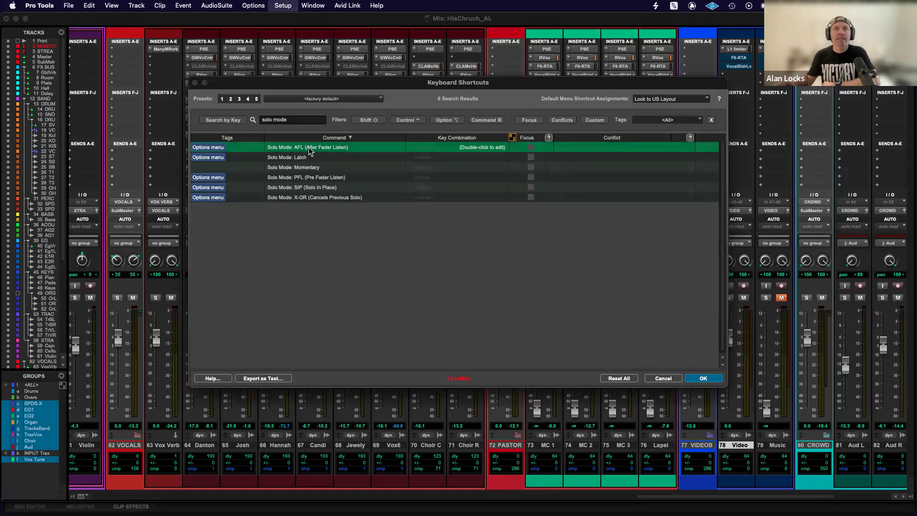
{"action": "double_click", "coordinate": [478, 148]}
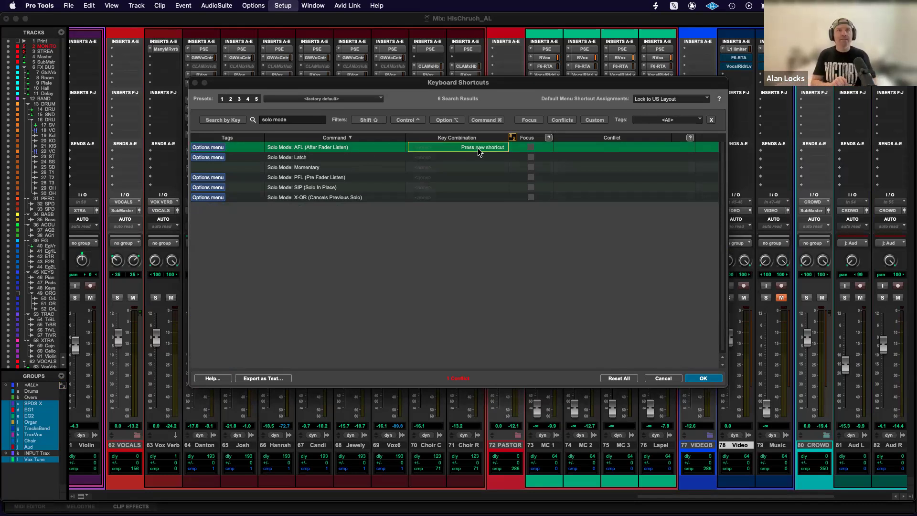
{"action": "key", "text": "ctrl+alt+super+a"}
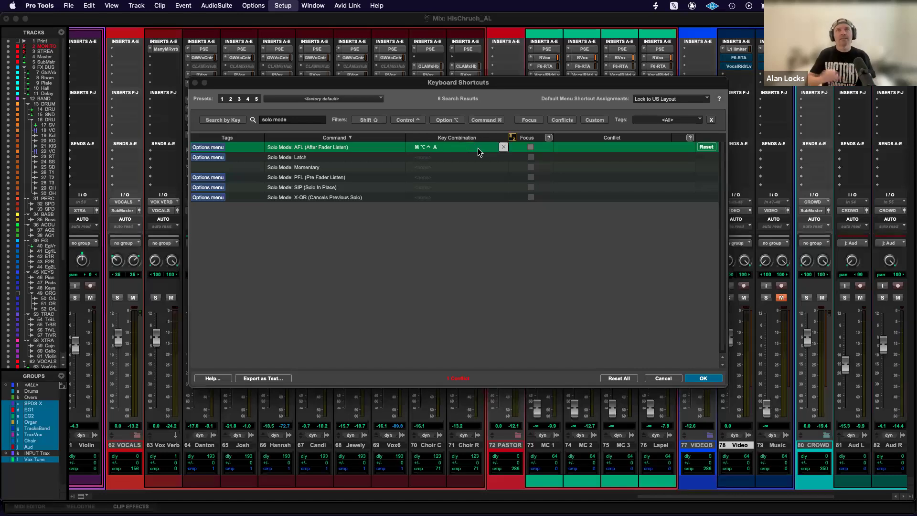
Assign Command+Option+Control+P to Solo Mode: PFL (Pre Fader Listen) and accept the shortcut changes.
{"action": "left_click", "coordinate": [293, 182]}
{"action": "left_click", "coordinate": [462, 180]}
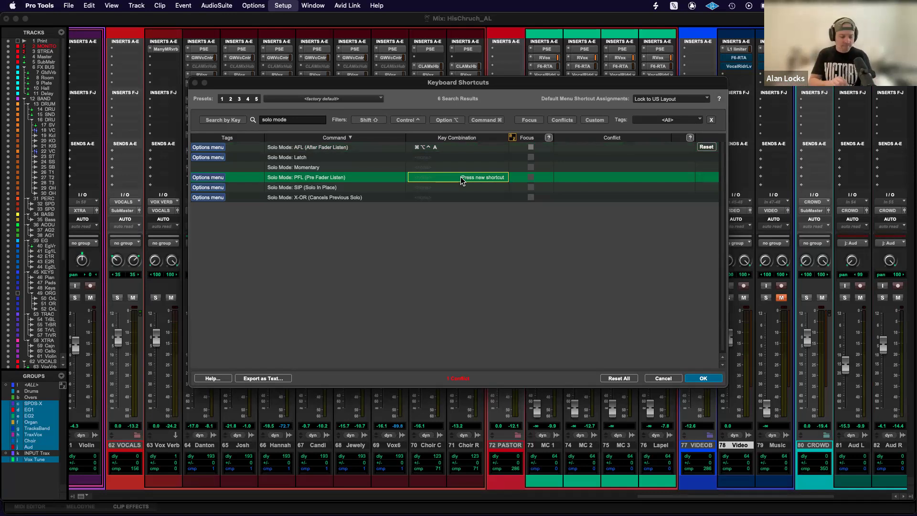
{"action": "key", "text": "ctrl+alt+super+p"}
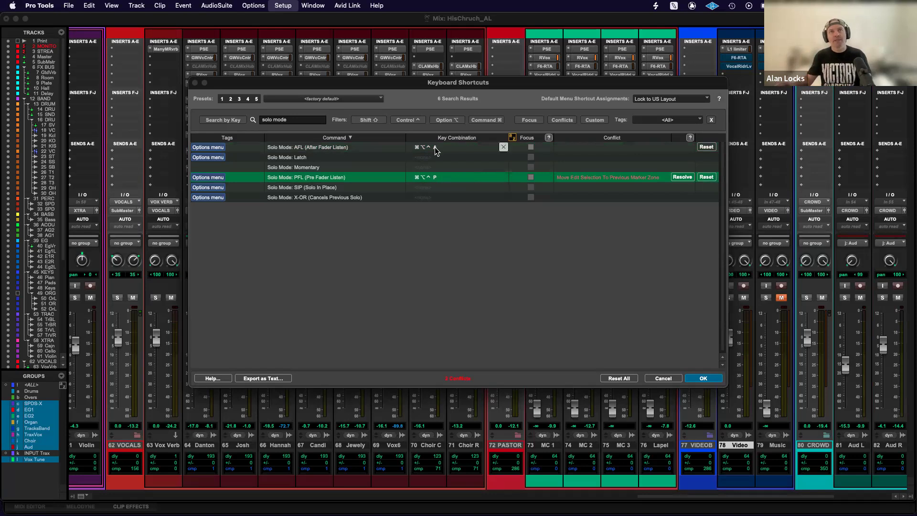
{"action": "left_click_drag", "start_coordinate": [401, 82], "coordinate": [465, 93]}
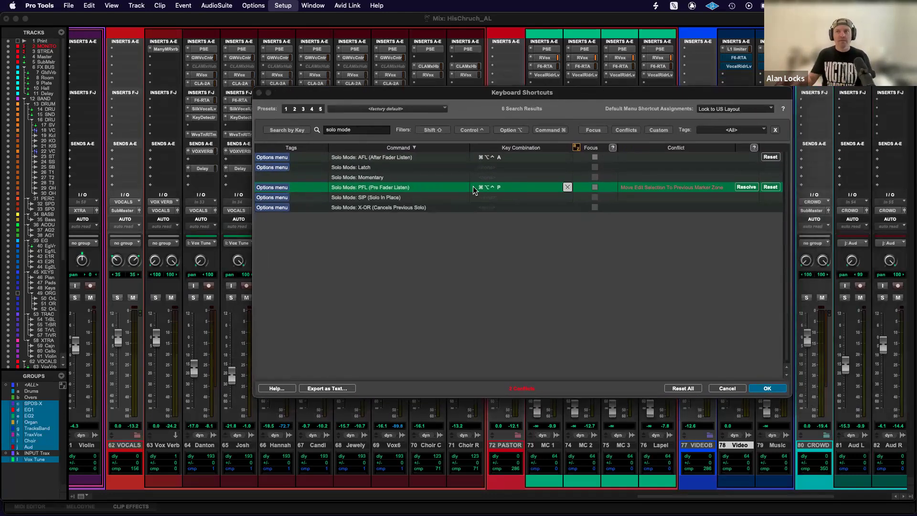
{"action": "left_click", "coordinate": [765, 390]}
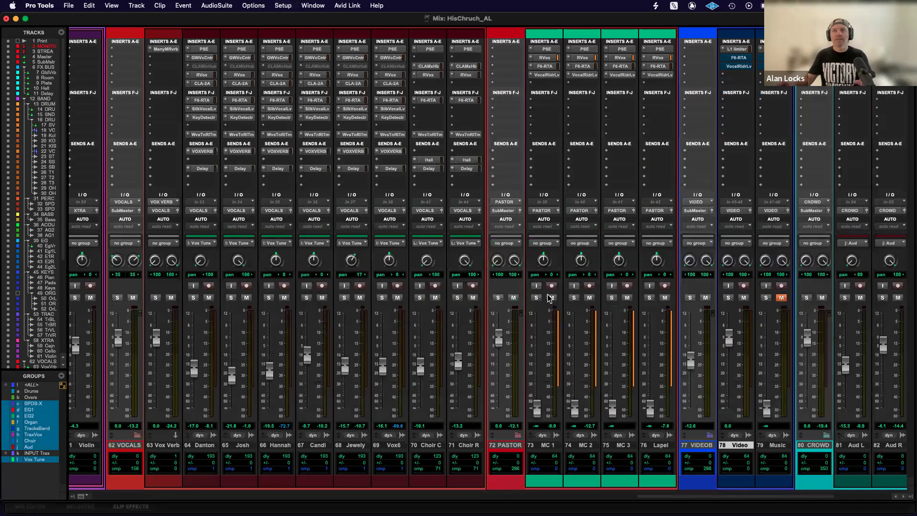
Place the playback position at 997|1|288 in the Edit window, within the I Thank God section, and return to the drum strips in the mixer.
{"action": "scroll", "coordinate": [549, 298], "scroll_direction": "right", "scroll_amount": 3}
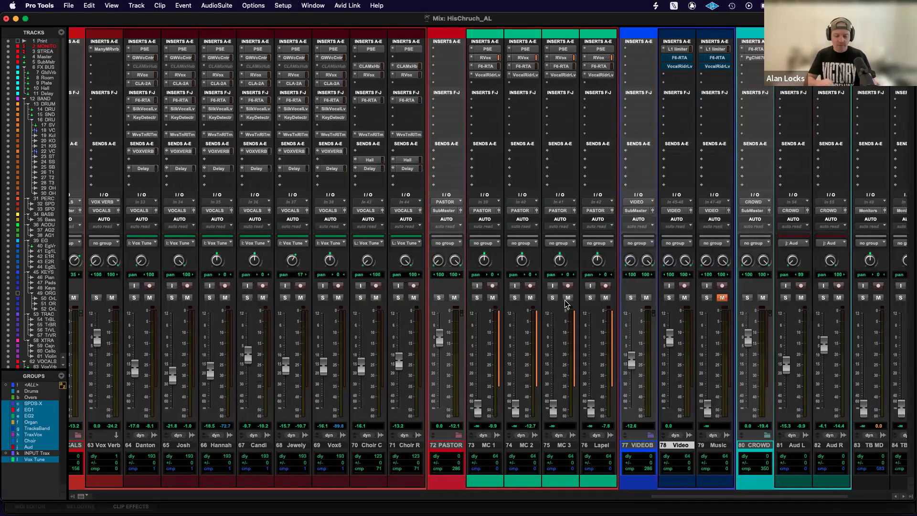
{"action": "key", "text": "super+equal"}
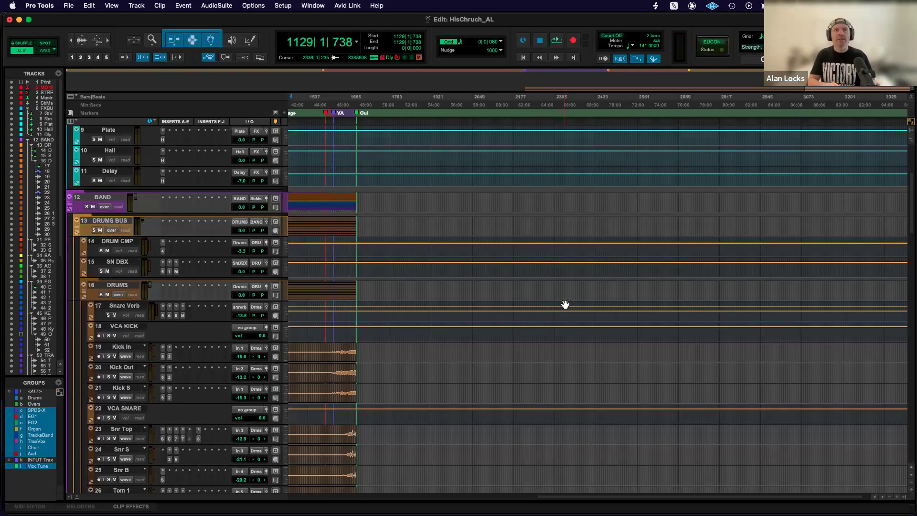
{"action": "scroll", "coordinate": [566, 304], "scroll_direction": "left", "scroll_amount": 10}
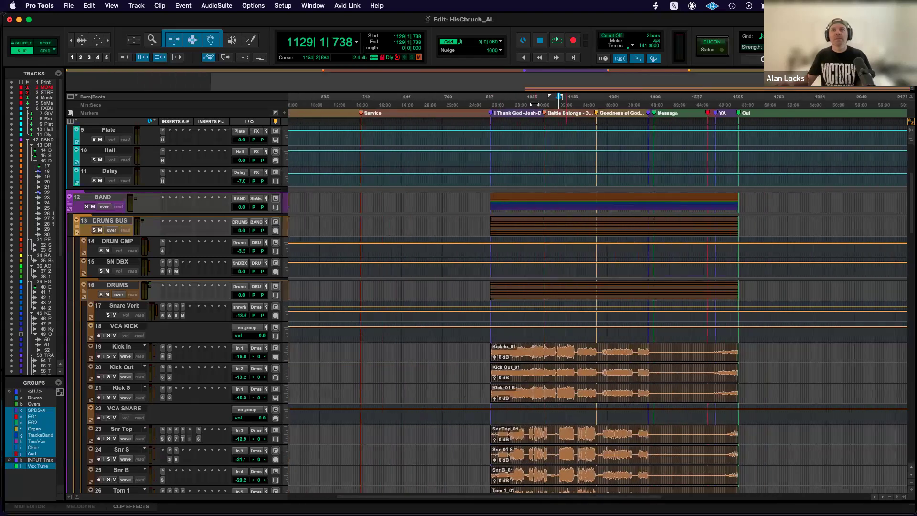
{"action": "left_click", "coordinate": [517, 122]}
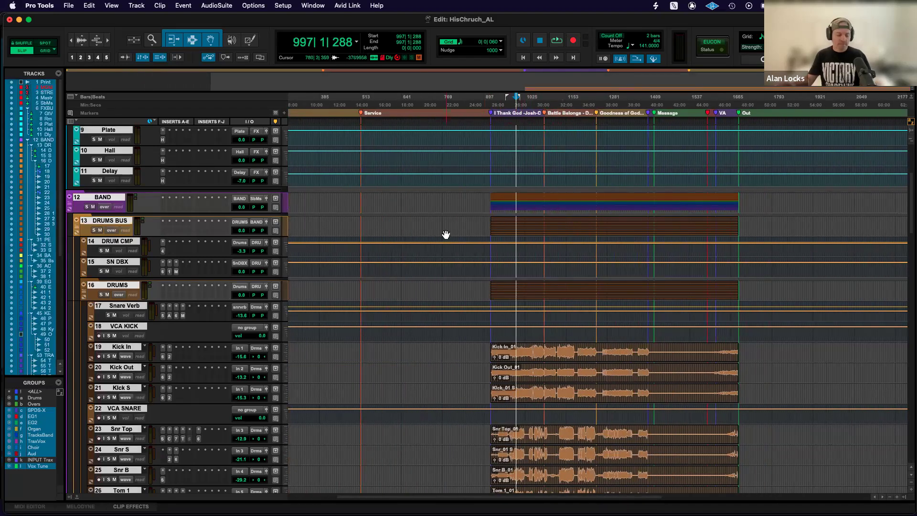
{"action": "key", "text": "super+equal"}
{"action": "scroll", "coordinate": [424, 230], "scroll_direction": "left", "scroll_amount": 5}
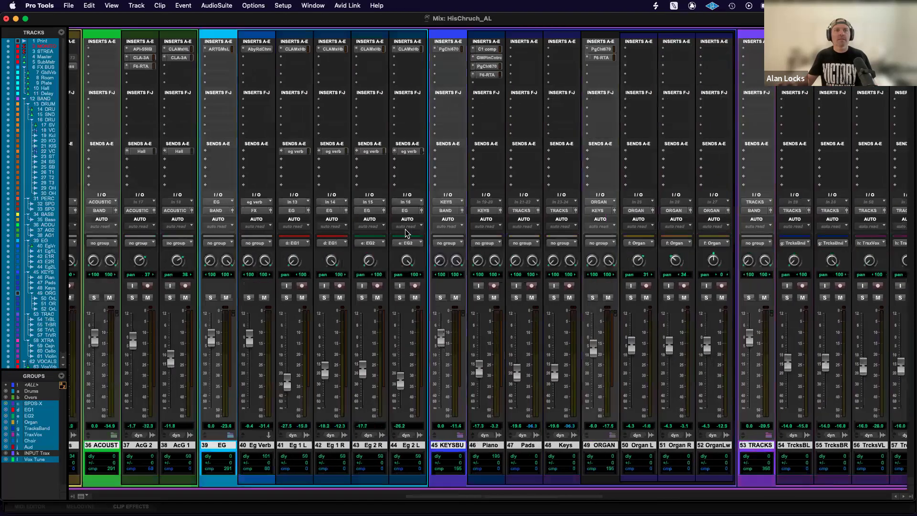
{"action": "scroll", "coordinate": [402, 229], "scroll_direction": "right", "scroll_amount": 10}
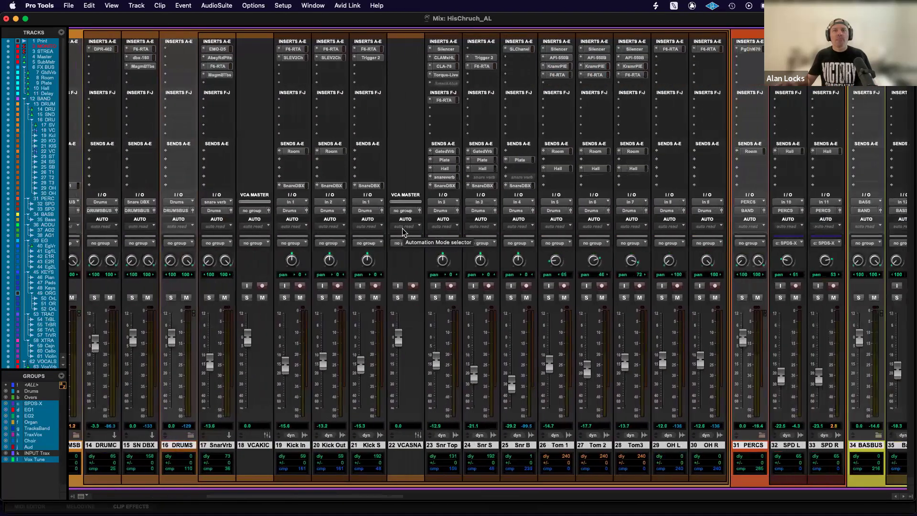
Play the session and audition the Snr Top track by toggling its solo.
{"action": "left_click", "coordinate": [436, 298]}
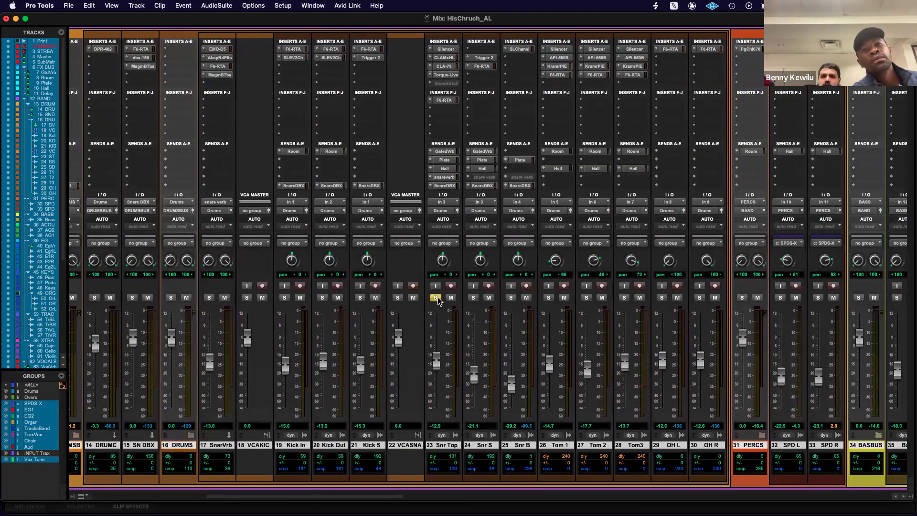
{"action": "key", "text": "space"}
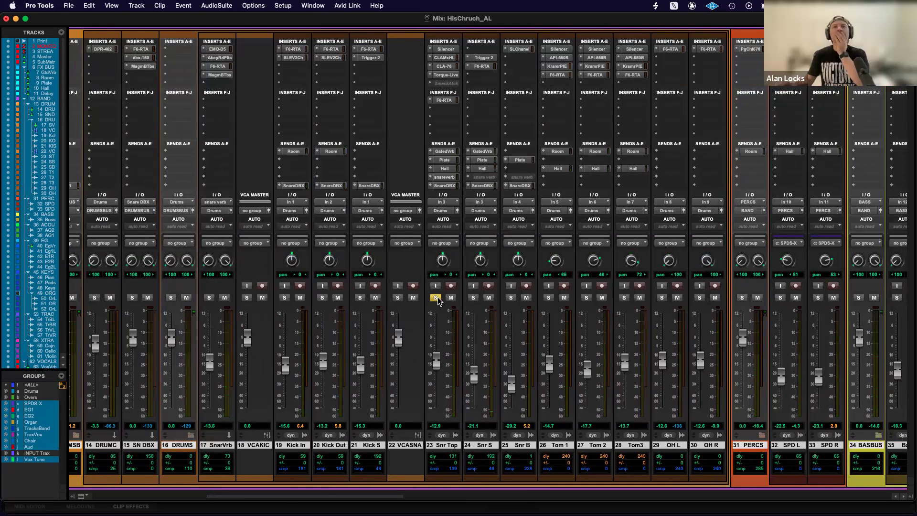
{"action": "left_click", "coordinate": [436, 298]}
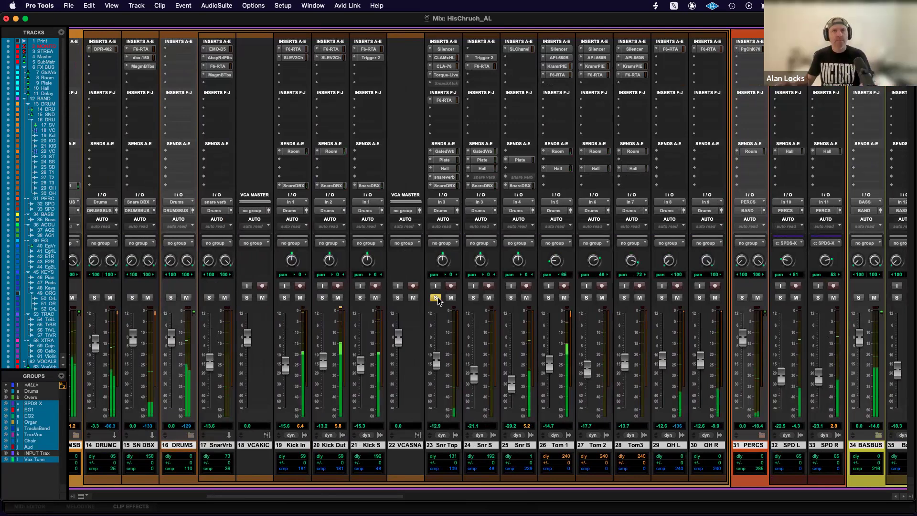
{"action": "left_click", "coordinate": [437, 298]}
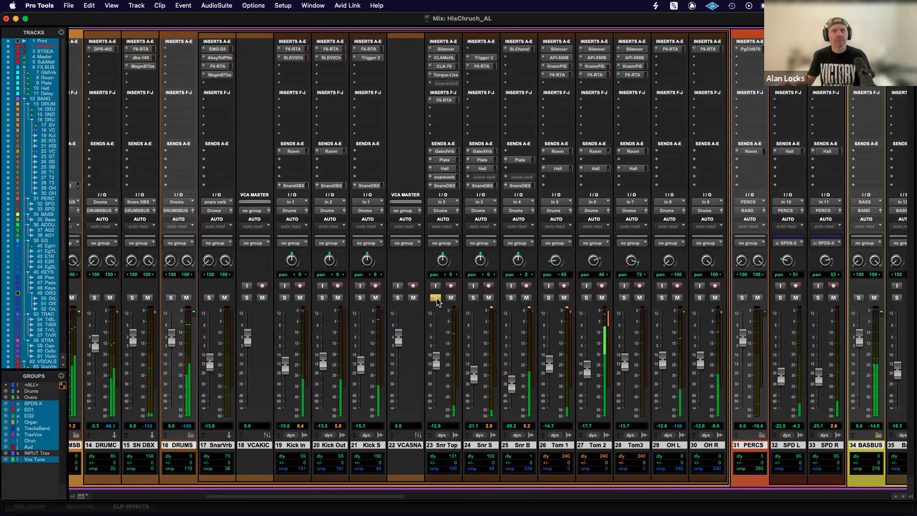
{"action": "scroll", "coordinate": [436, 301], "scroll_direction": "left", "scroll_amount": 10}
{"action": "scroll", "coordinate": [436, 298], "scroll_direction": "right", "scroll_amount": 10}
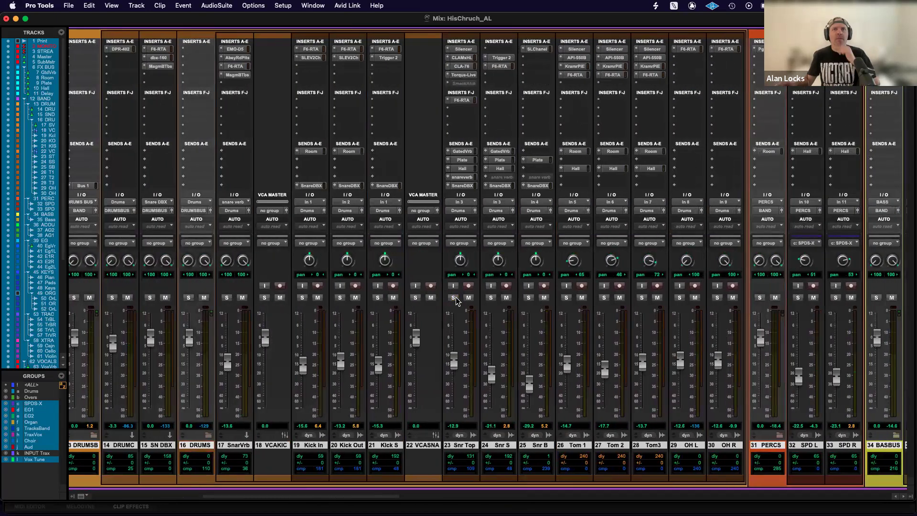
{"action": "left_click", "coordinate": [453, 297]}
Solo Tom 1 and look across the band, tracks and vocal strips, then back to the master strips.
{"action": "left_click", "coordinate": [567, 297]}
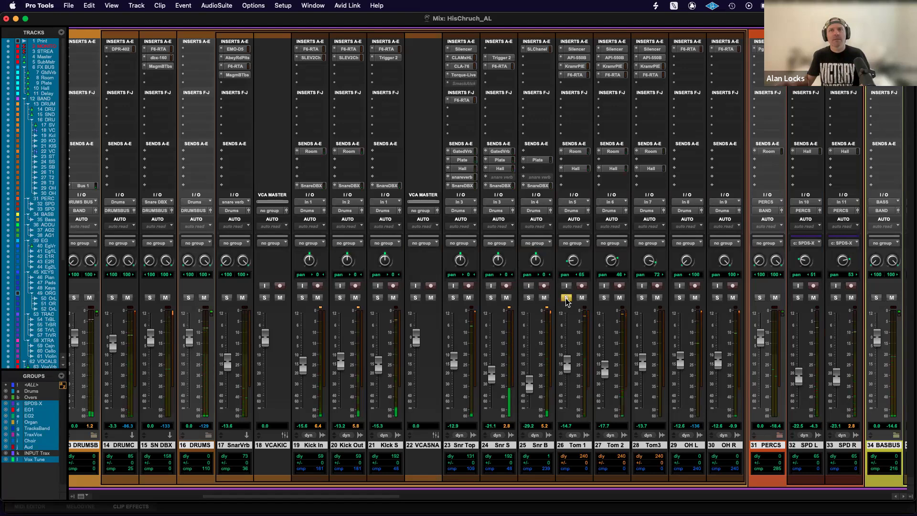
{"action": "scroll", "coordinate": [567, 301], "scroll_direction": "right", "scroll_amount": 15}
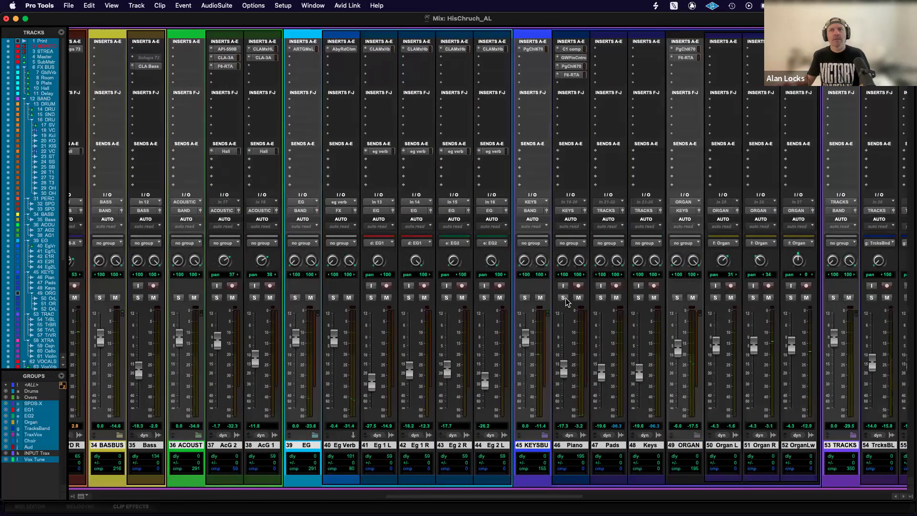
{"action": "scroll", "coordinate": [565, 299], "scroll_direction": "right", "scroll_amount": 15}
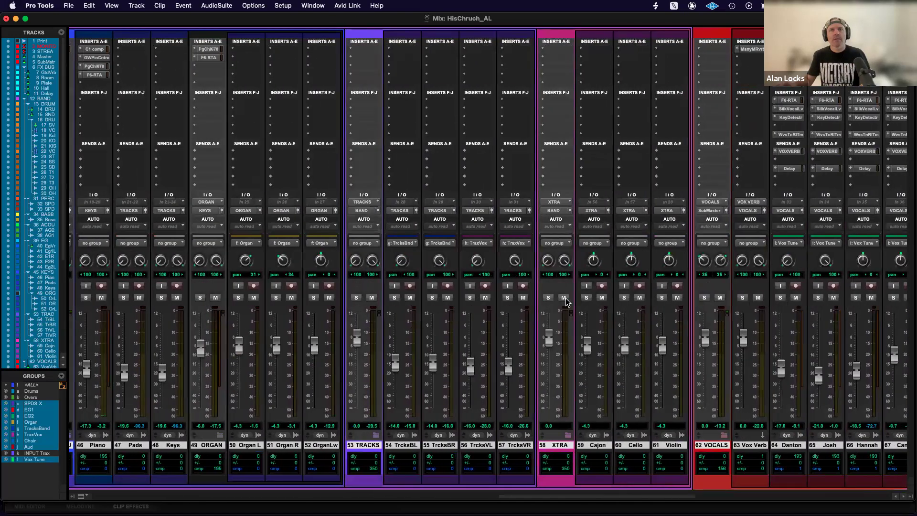
{"action": "scroll", "coordinate": [566, 300], "scroll_direction": "left", "scroll_amount": 20}
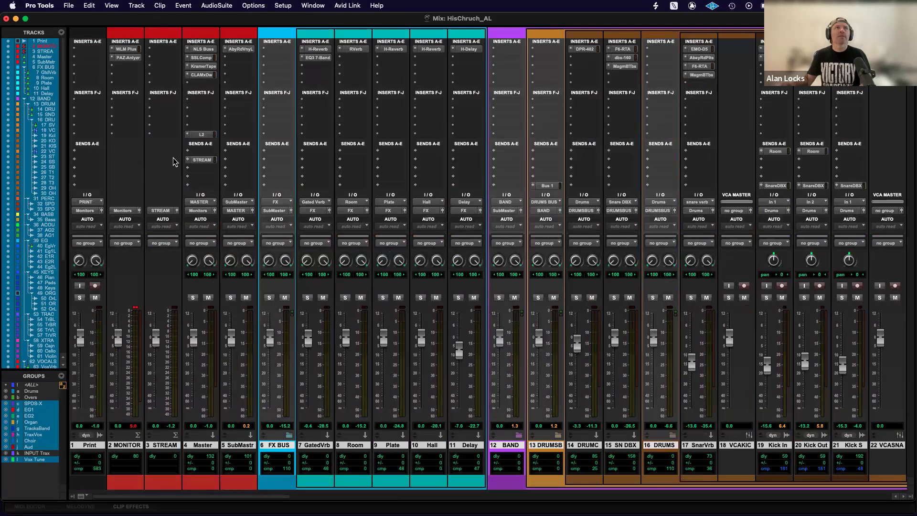
Check the Edit window, play the session from the mixer and solo the Kick In track.
{"action": "key", "text": "super+equal"}
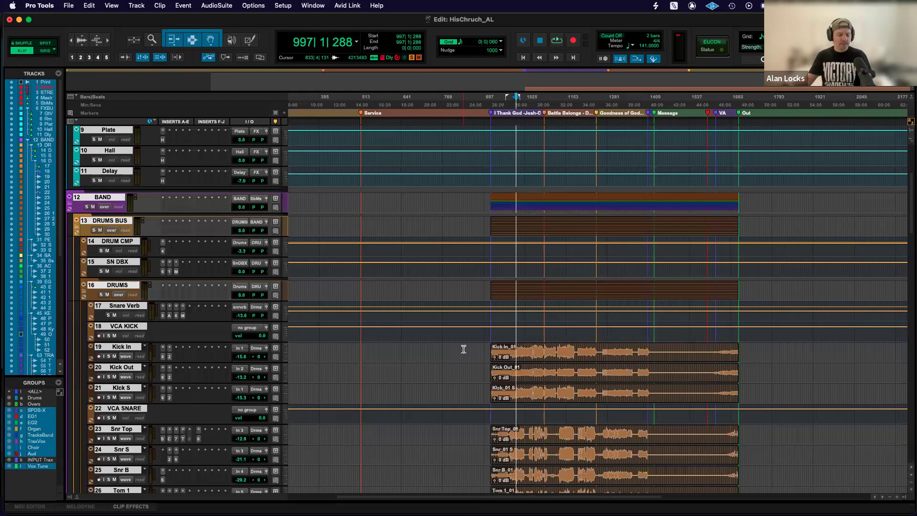
{"action": "key", "text": "super+equal"}
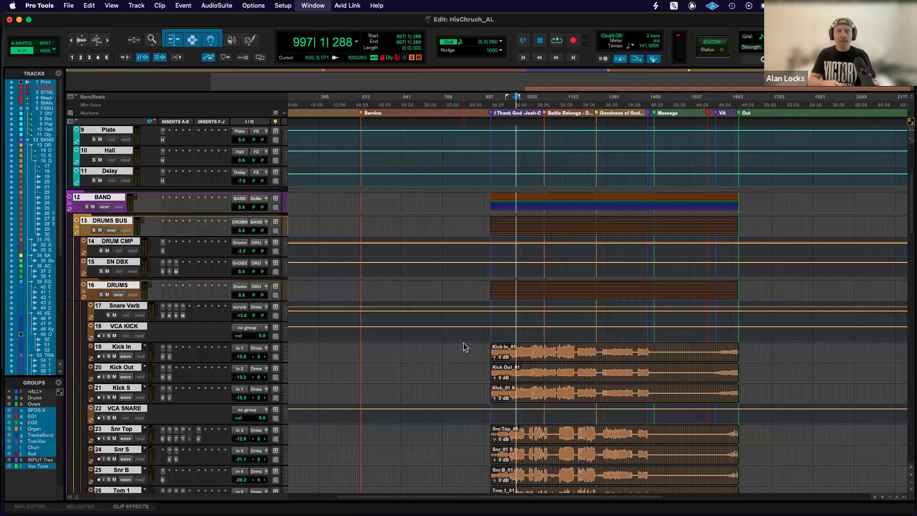
{"action": "key", "text": "space"}
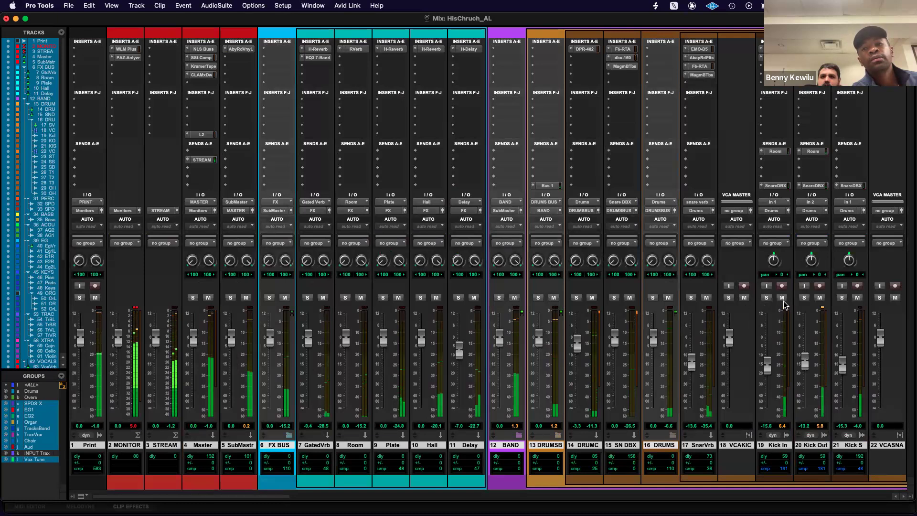
{"action": "left_click", "coordinate": [767, 298]}
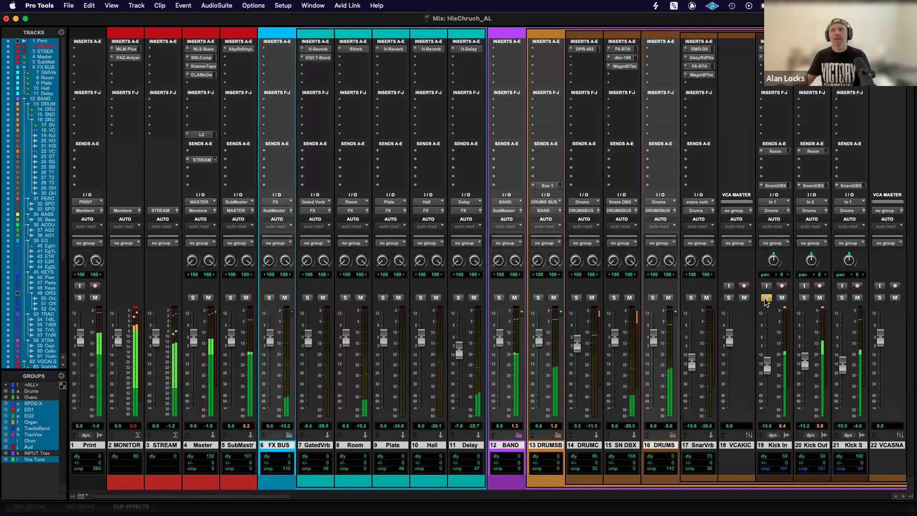
{"action": "scroll", "coordinate": [734, 309], "scroll_direction": "right", "scroll_amount": 5}
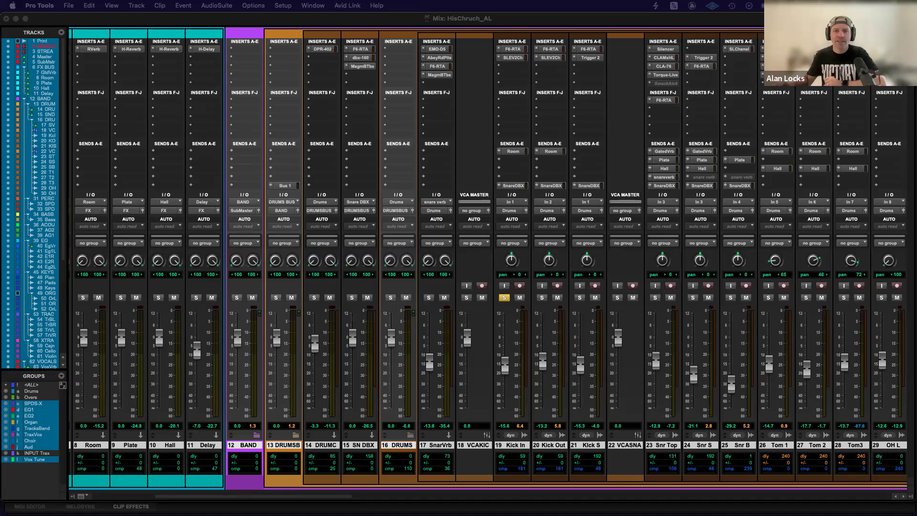
Switch to Omnibus and examine how the source channels are routed to the output destinations in the Zoom snapshot.
{"action": "left_click", "coordinate": [463, 502]}
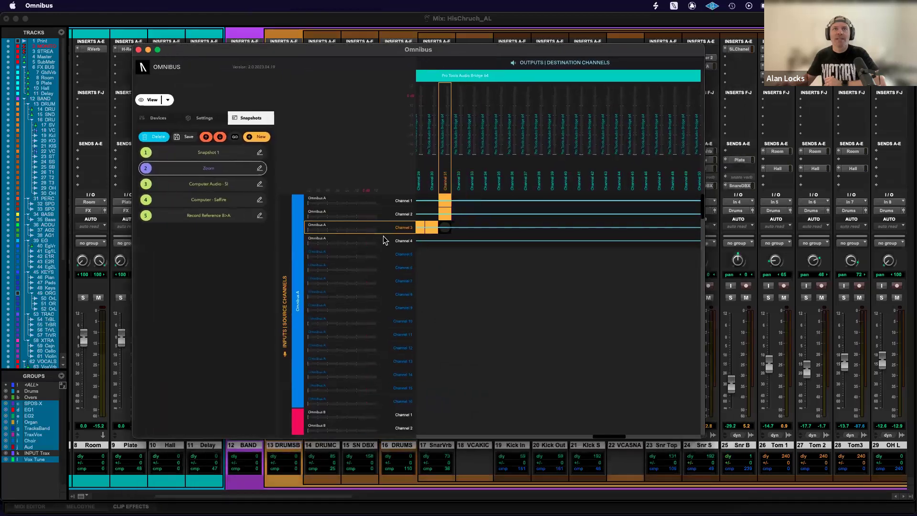
{"action": "scroll", "coordinate": [523, 230], "scroll_direction": "right", "scroll_amount": 12}
{"action": "scroll", "coordinate": [533, 231], "scroll_direction": "left", "scroll_amount": 1}
{"action": "scroll", "coordinate": [533, 231], "scroll_direction": "left", "scroll_amount": 5}
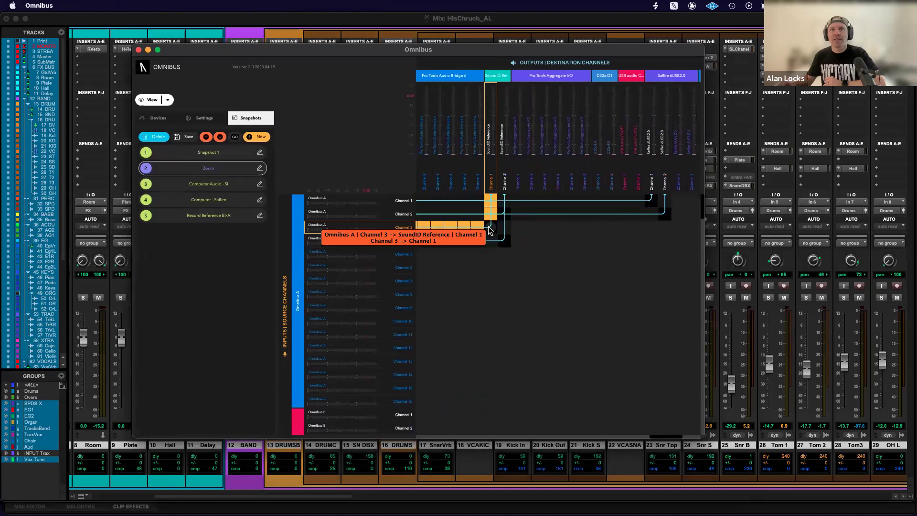
Close the Omnibus window, play the session and audition the Kick In track by toggling its solo.
{"action": "left_click", "coordinate": [139, 50]}
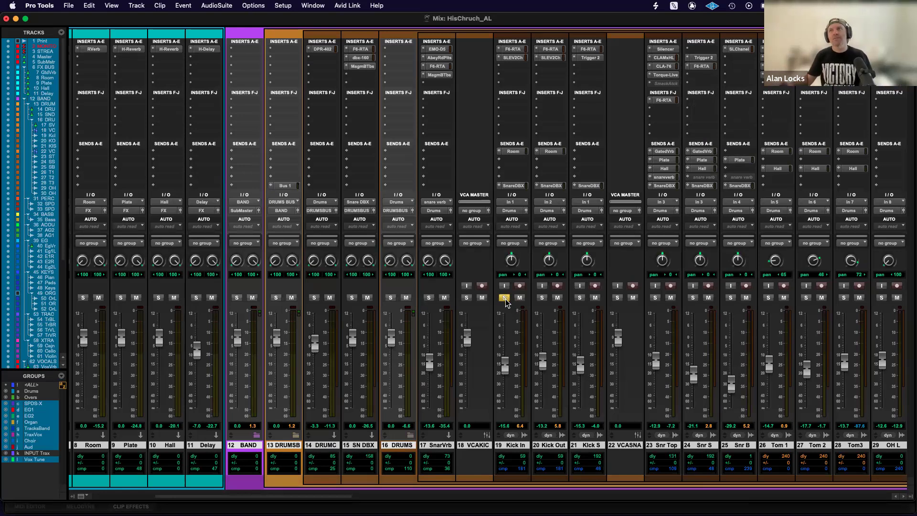
{"action": "key", "text": "space"}
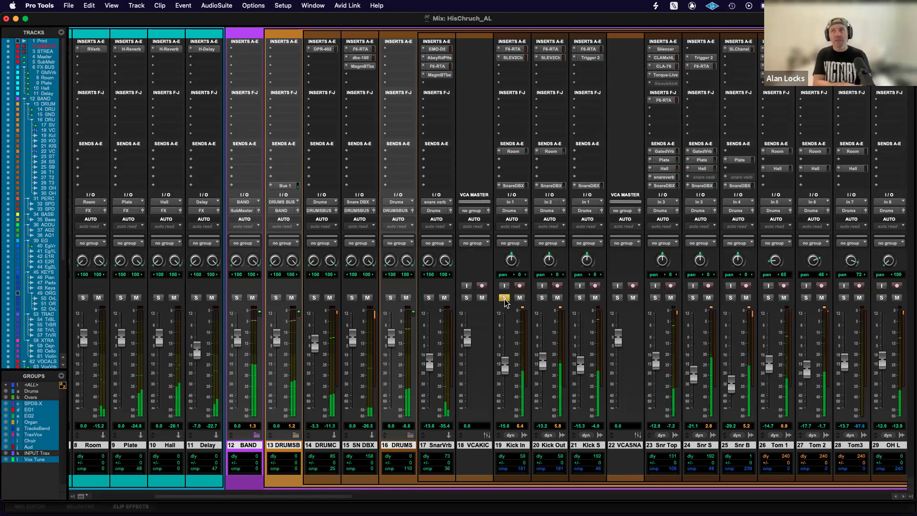
{"action": "left_click", "coordinate": [505, 298]}
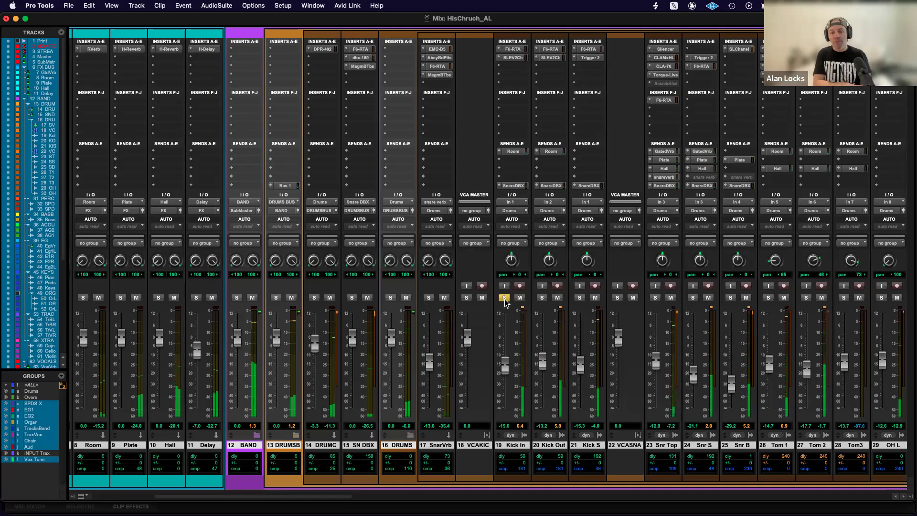
{"action": "left_click", "coordinate": [505, 298]}
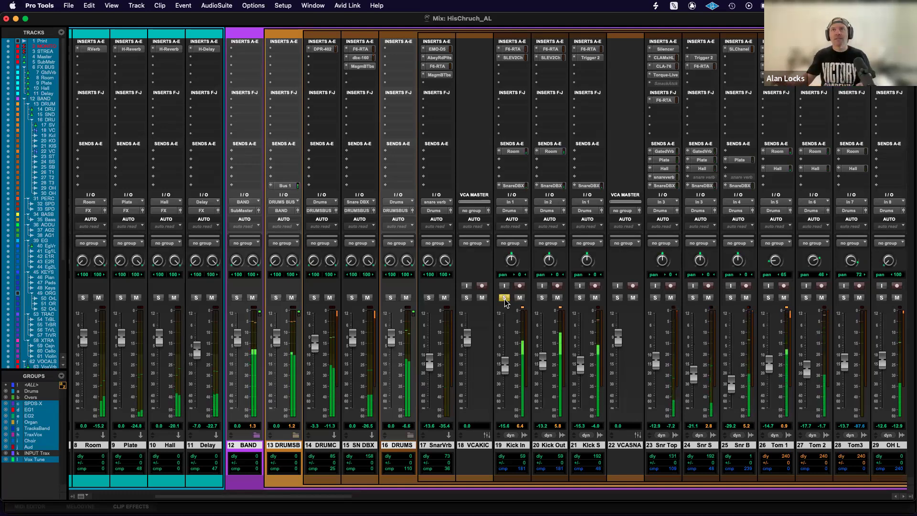
Check the solo mode options, then reset the Kick In fader to 0.0 and undo that fader change.
{"action": "left_click", "coordinate": [254, 6]}
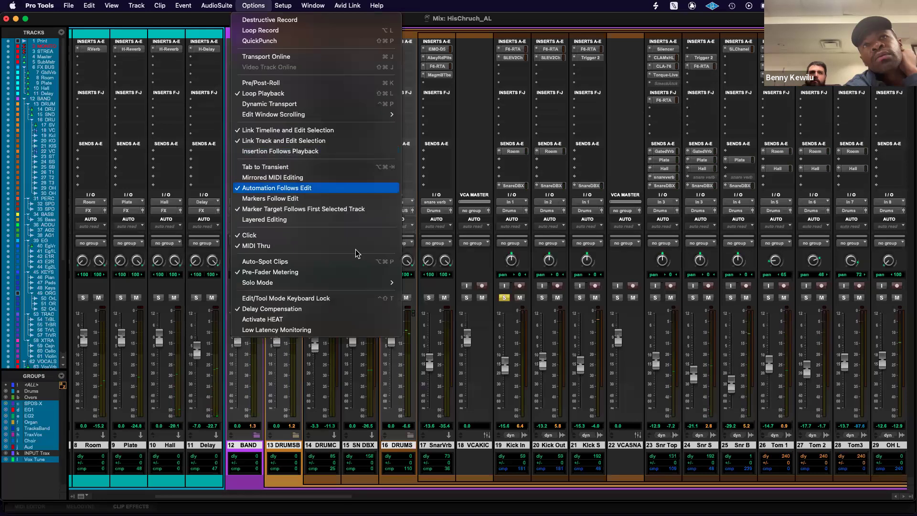
{"action": "mouse_move", "coordinate": [362, 282]}
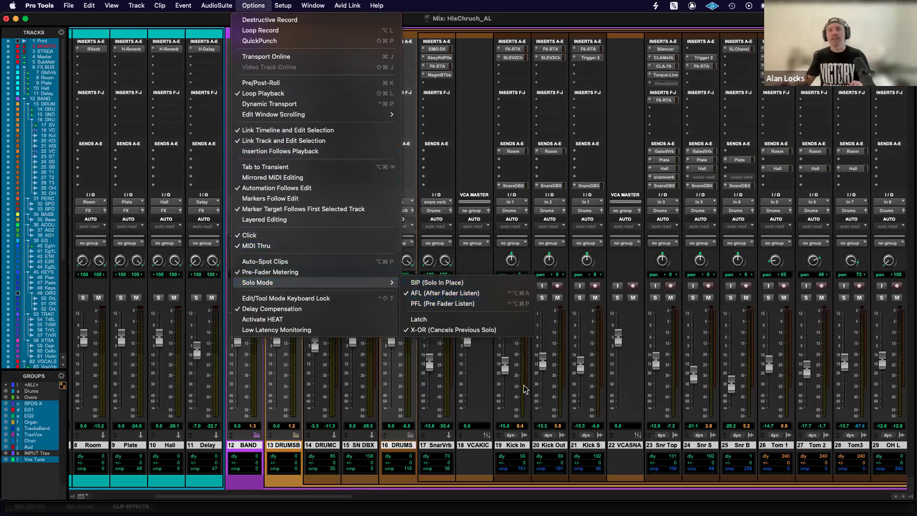
{"action": "left_click", "coordinate": [511, 368]}
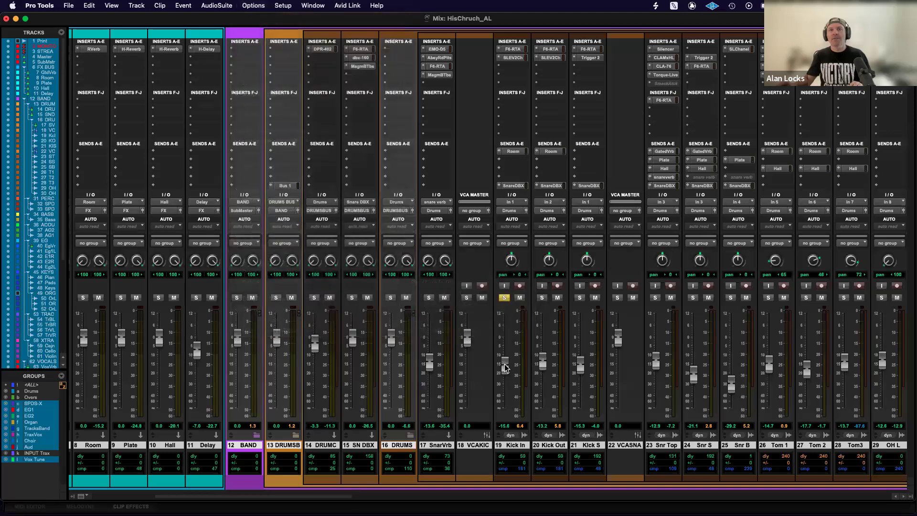
{"action": "left_click", "coordinate": [505, 366], "text": "alt"}
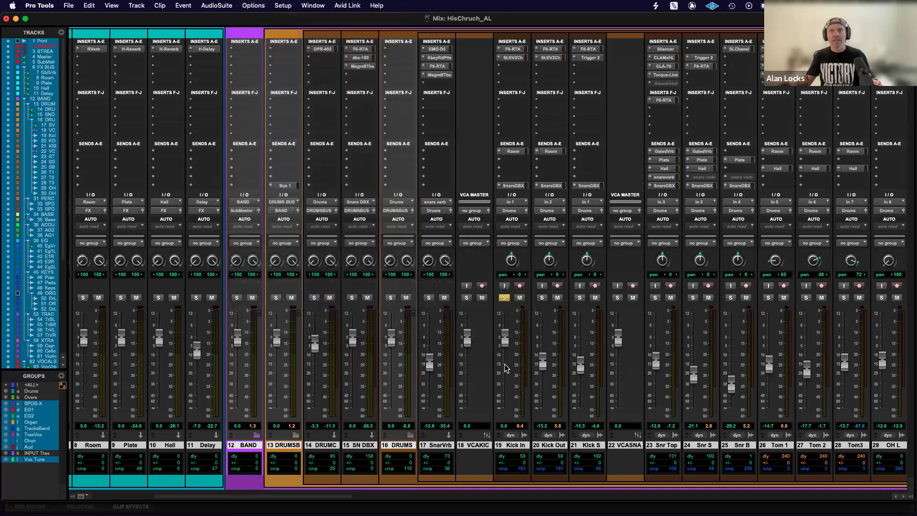
{"action": "key", "text": "super+z"}
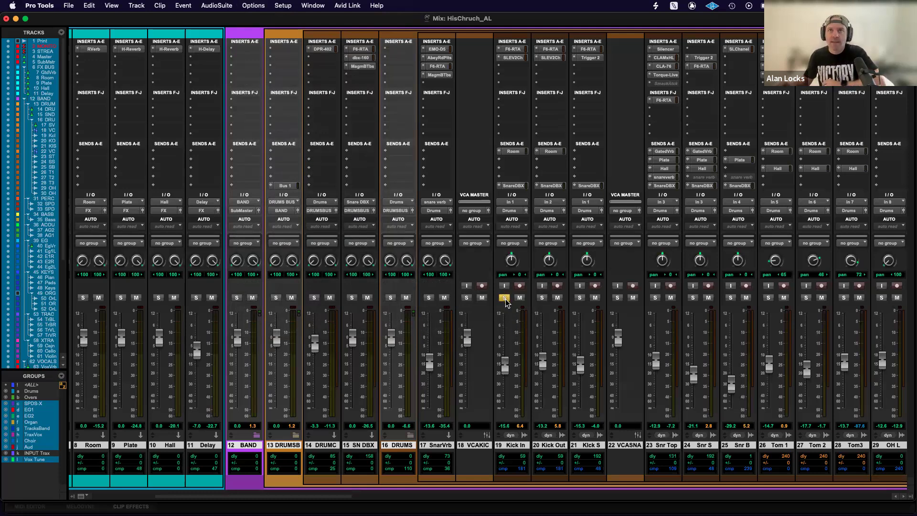
Set the solo mode to SIP (Solo In Place) and toggle the Kick In solo on and off.
{"action": "left_click", "coordinate": [254, 6]}
{"action": "mouse_move", "coordinate": [311, 283]}
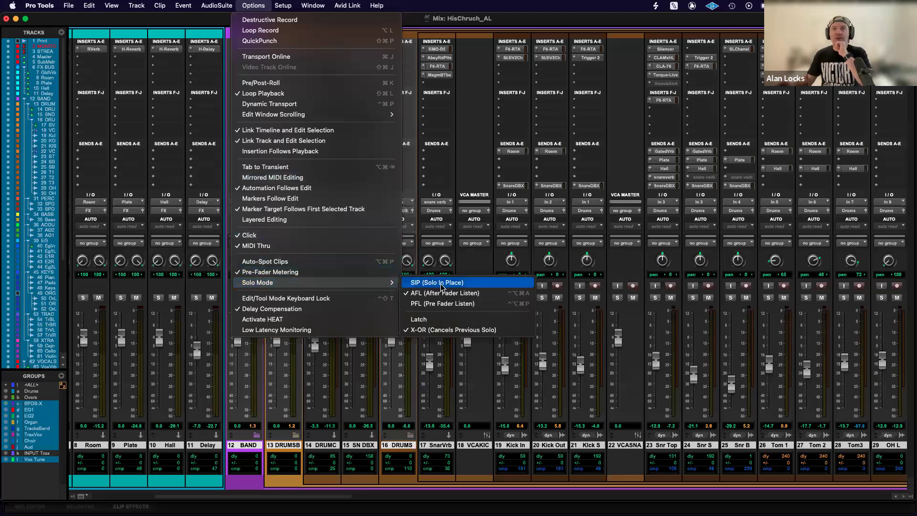
{"action": "left_click", "coordinate": [447, 285]}
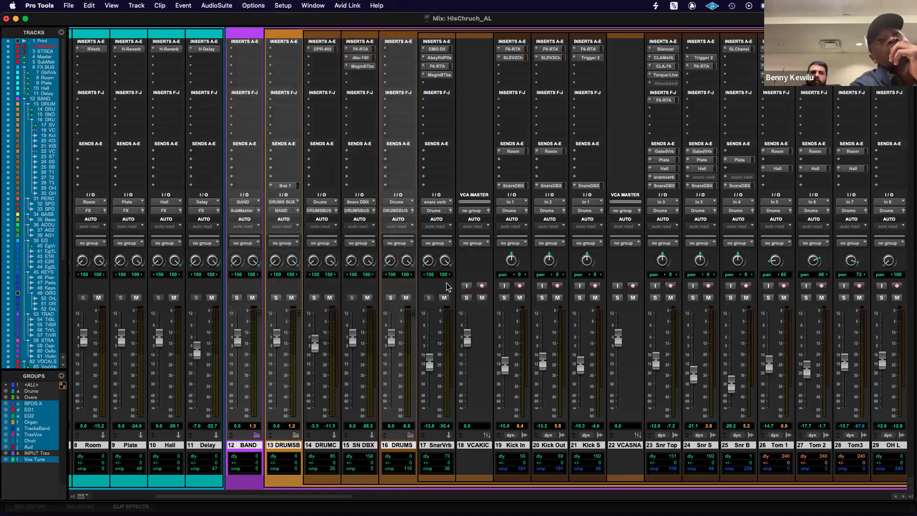
{"action": "left_click", "coordinate": [505, 298]}
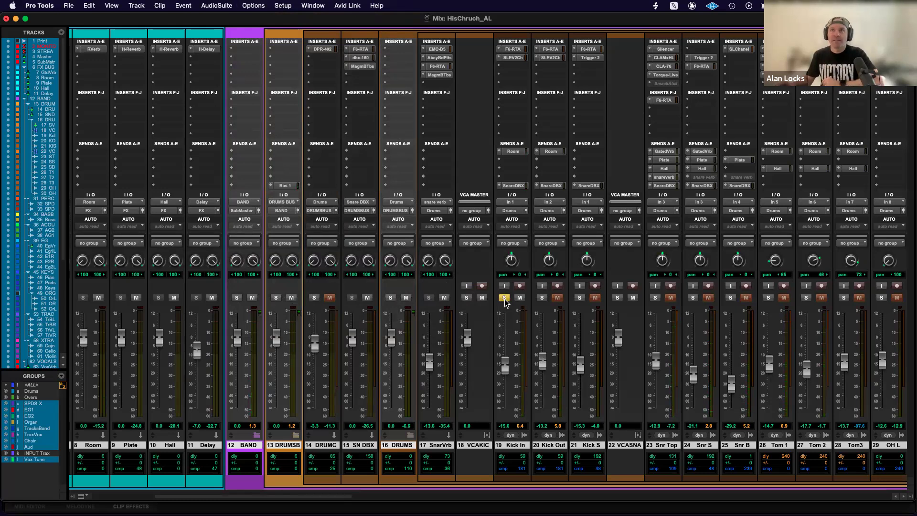
{"action": "left_click", "coordinate": [504, 298]}
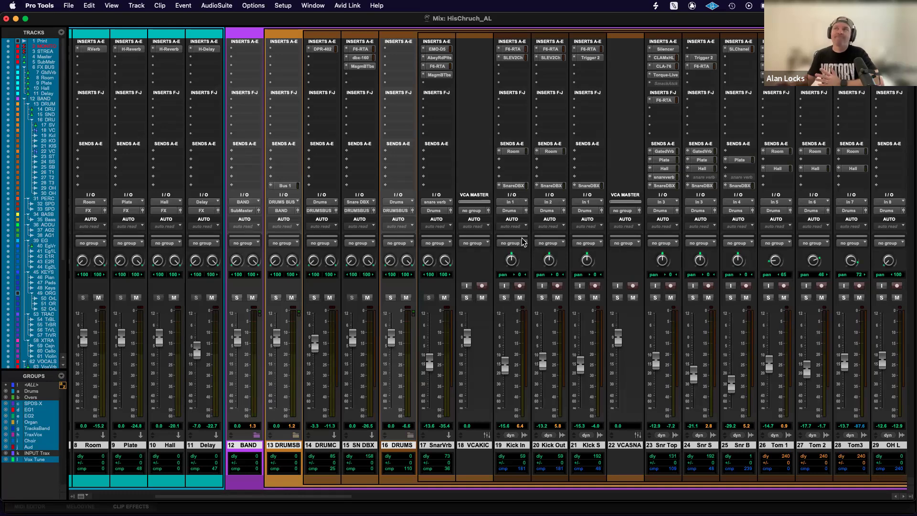
Look across the drum, band, effects and master strips, then play the session briefly to check the master meters.
{"action": "scroll", "coordinate": [523, 243], "scroll_direction": "right", "scroll_amount": 6}
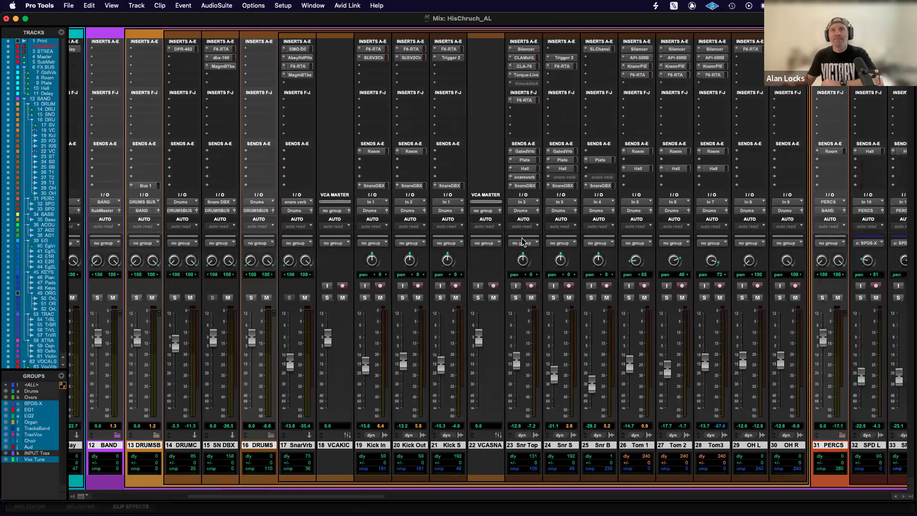
{"action": "scroll", "coordinate": [523, 243], "scroll_direction": "left", "scroll_amount": 7}
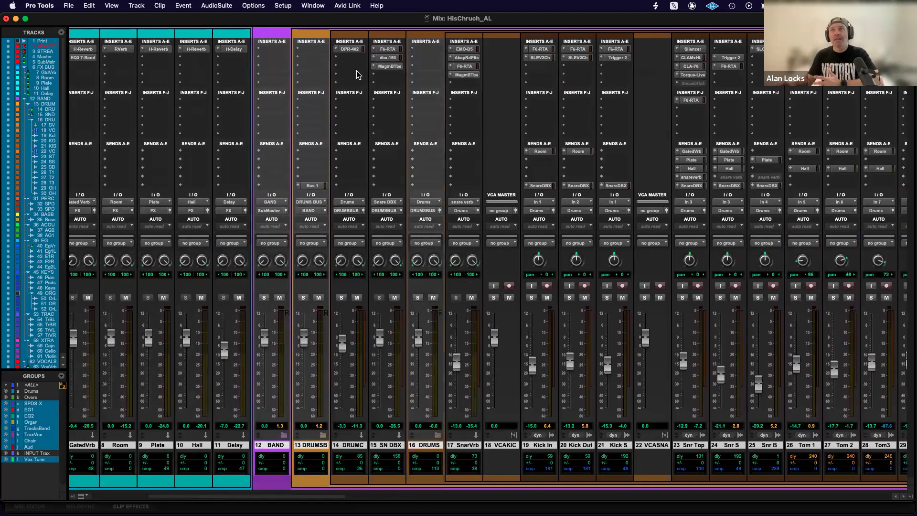
{"action": "scroll", "coordinate": [357, 71], "scroll_direction": "right", "scroll_amount": 20}
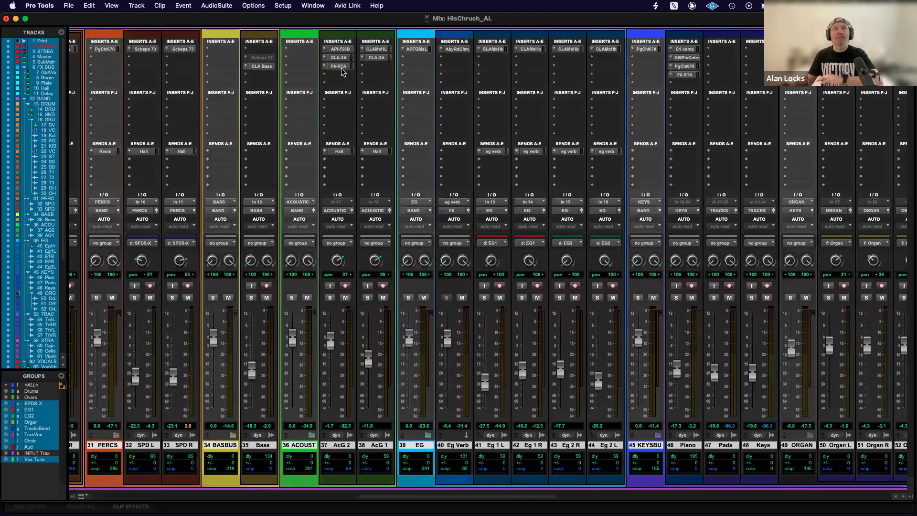
{"action": "scroll", "coordinate": [459, 213], "scroll_direction": "left", "scroll_amount": 13}
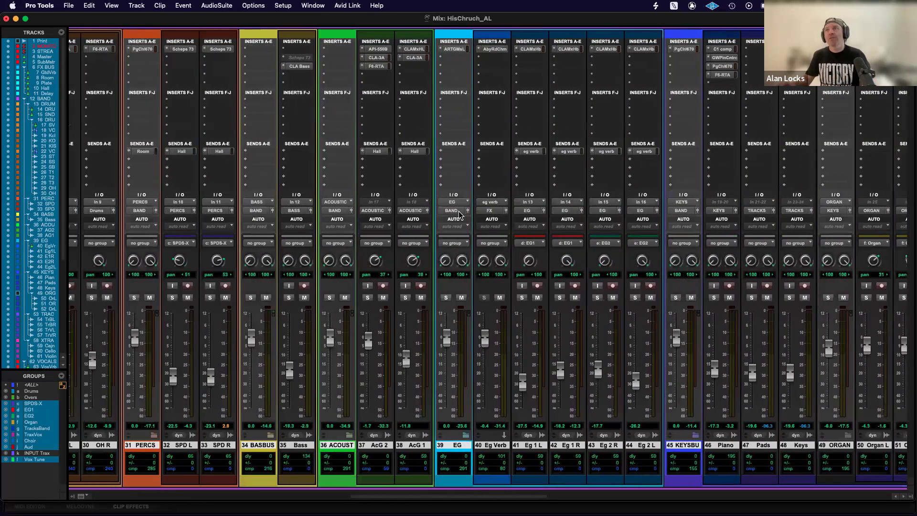
{"action": "scroll", "coordinate": [459, 213], "scroll_direction": "left", "scroll_amount": 15}
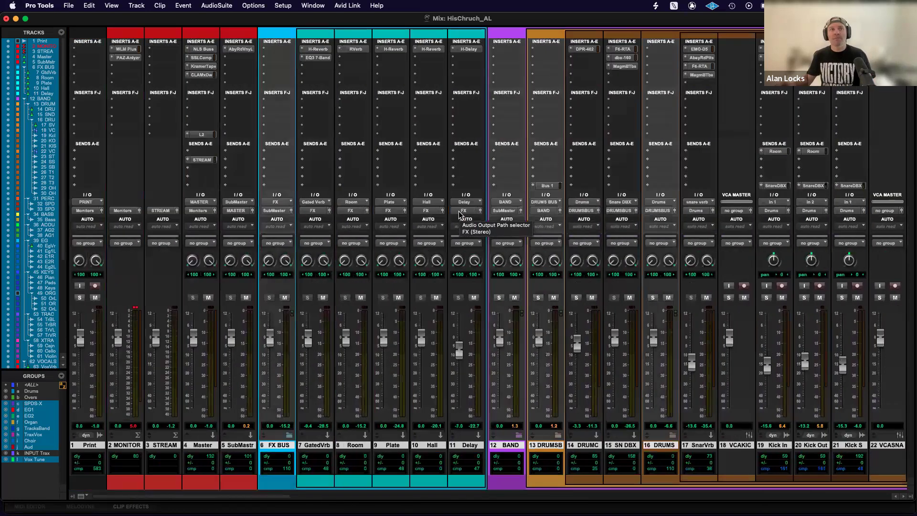
{"action": "scroll", "coordinate": [607, 347], "scroll_direction": "right", "scroll_amount": 2}
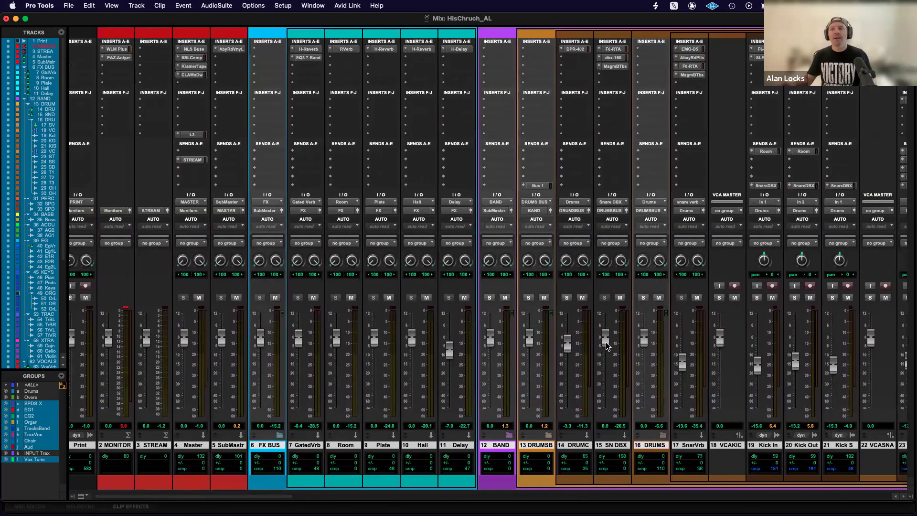
{"action": "key", "text": "space"}
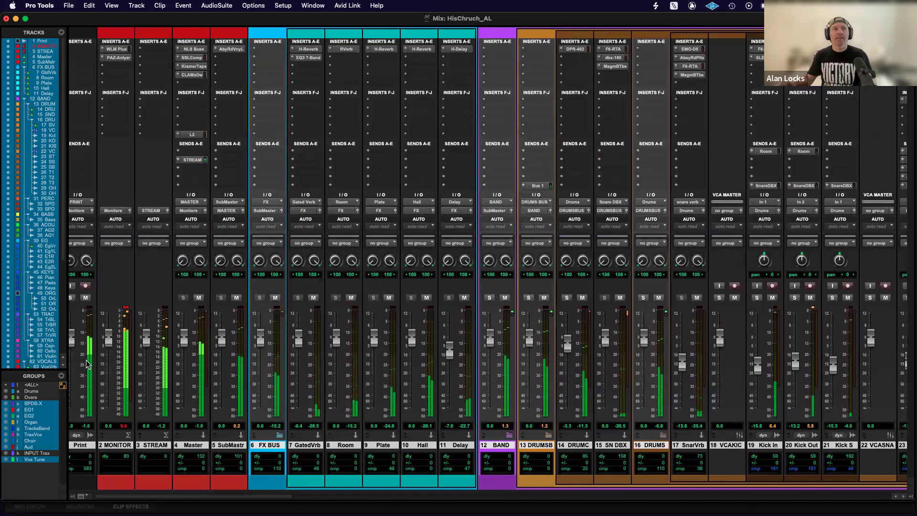
{"action": "key", "text": "space"}
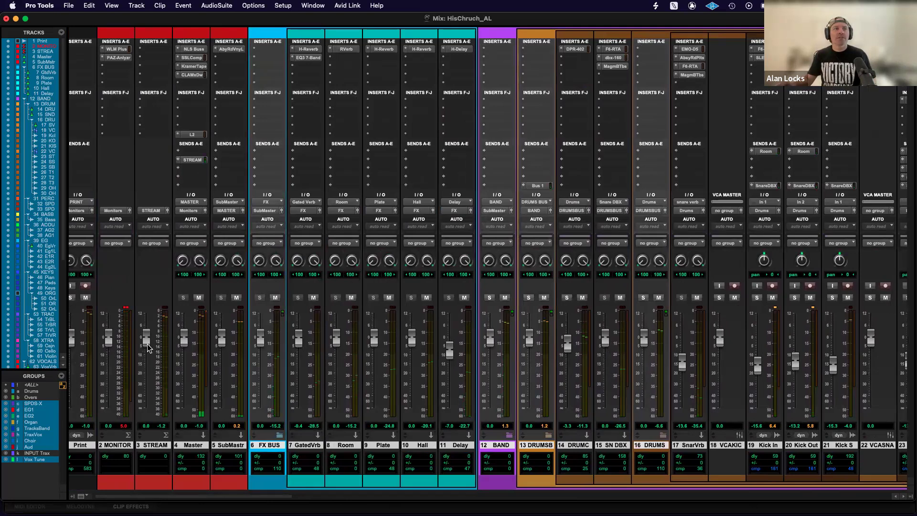
Mute the Print track and solo Kick In while the session plays.
{"action": "key", "text": "space"}
{"action": "key", "text": "space"}
{"action": "left_click", "coordinate": [85, 298]}
{"action": "key", "text": "space"}
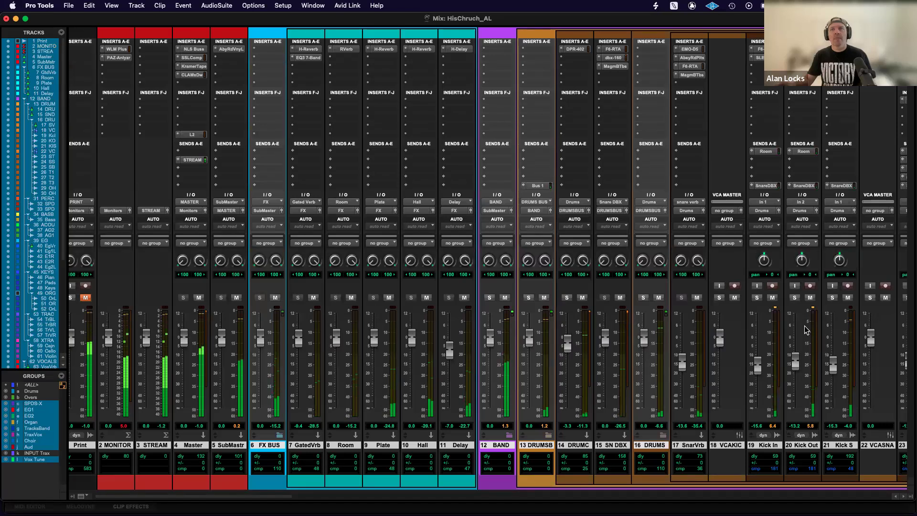
{"action": "left_click", "coordinate": [757, 297]}
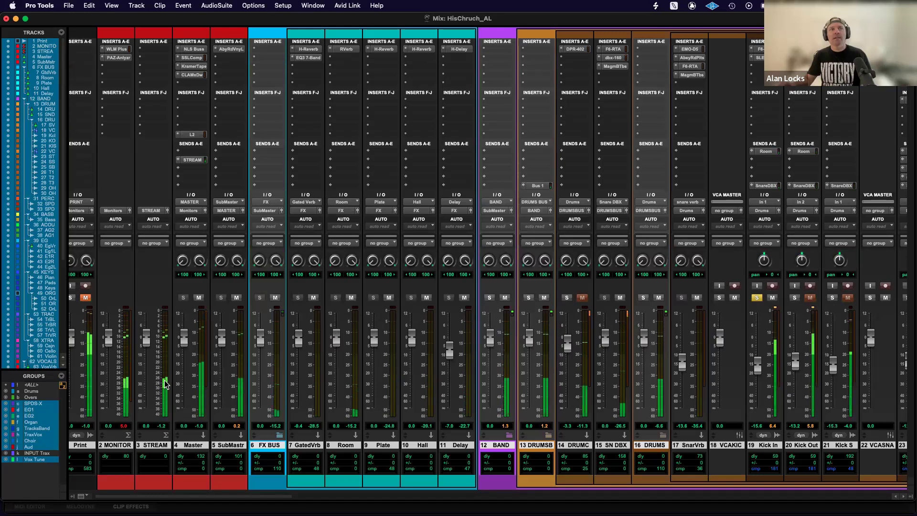
Switch the solo mode to PFL (Pre Fader Listen) and toggle the Kick In solo during playback.
{"action": "left_click", "coordinate": [253, 5]}
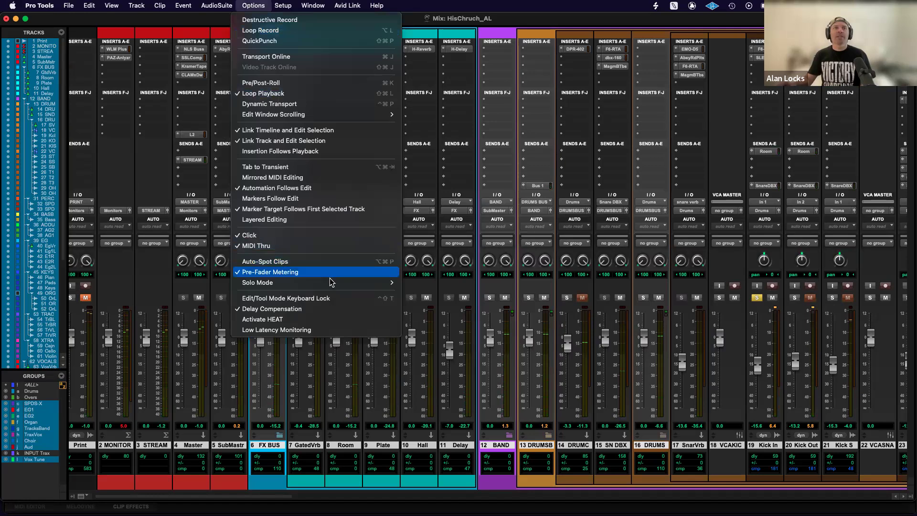
{"action": "mouse_move", "coordinate": [331, 282]}
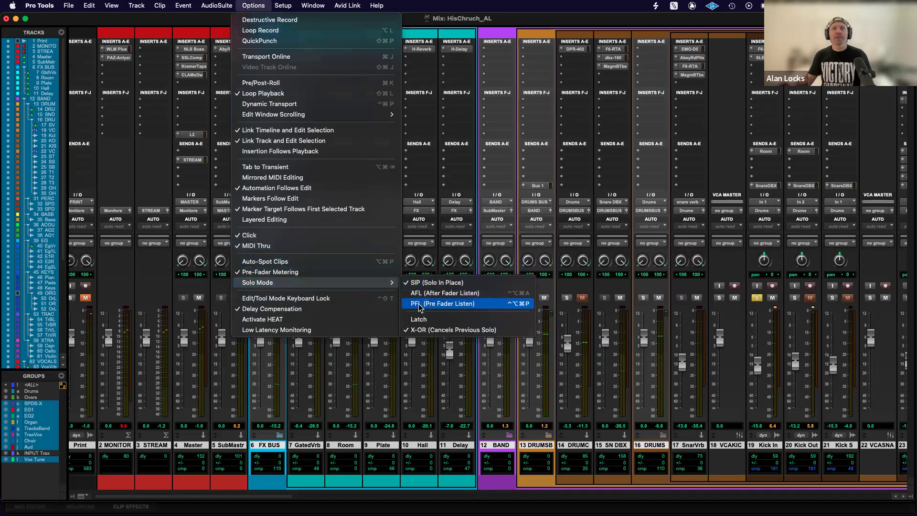
{"action": "left_click", "coordinate": [420, 305]}
{"action": "key", "text": "space"}
{"action": "left_click", "coordinate": [757, 297]}
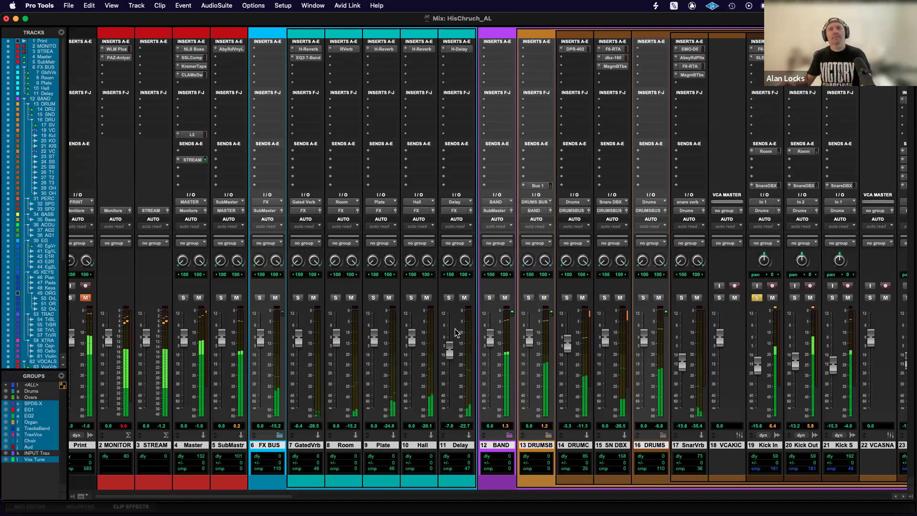
{"action": "left_click", "coordinate": [757, 298]}
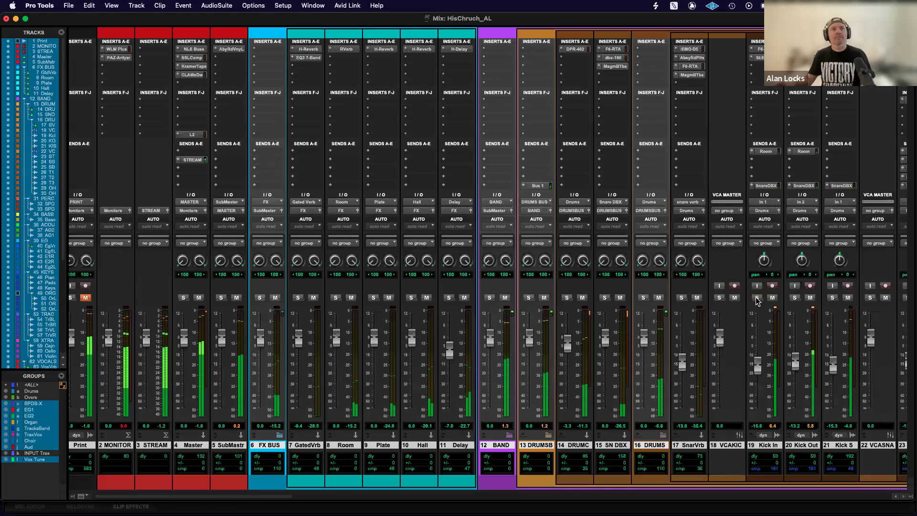
{"action": "left_click", "coordinate": [757, 298]}
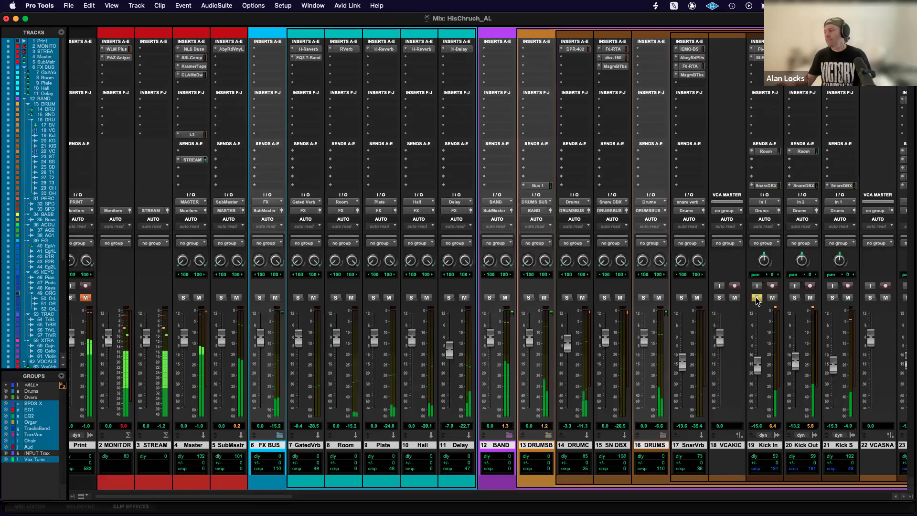
Stop playback and clear the solo on the Kick In track.
{"action": "key", "text": "space"}
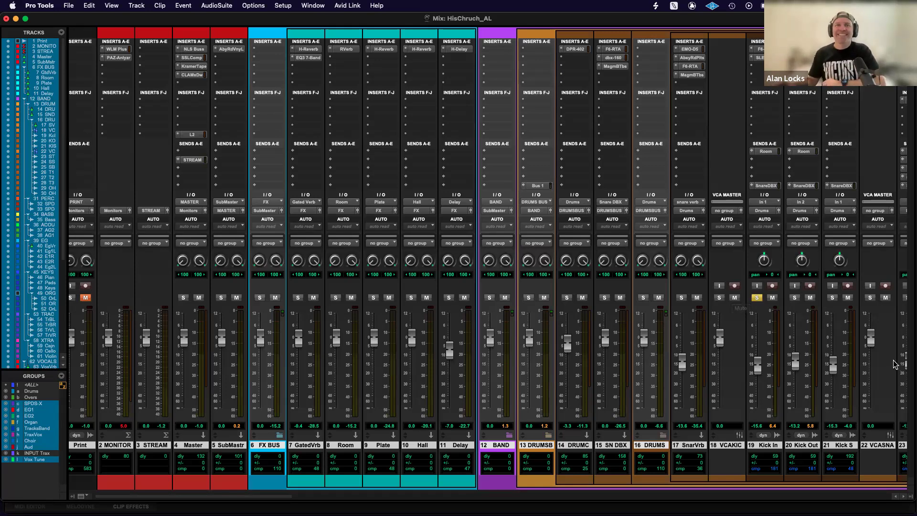
{"action": "scroll", "coordinate": [598, 412], "scroll_direction": "right", "scroll_amount": 3}
{"action": "scroll", "coordinate": [598, 412], "scroll_direction": "right", "scroll_amount": 6}
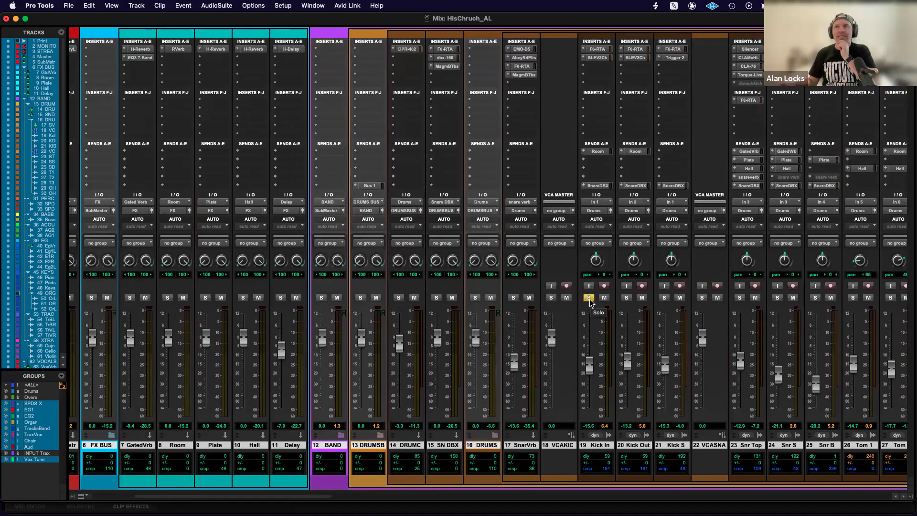
{"action": "left_click", "coordinate": [589, 299]}
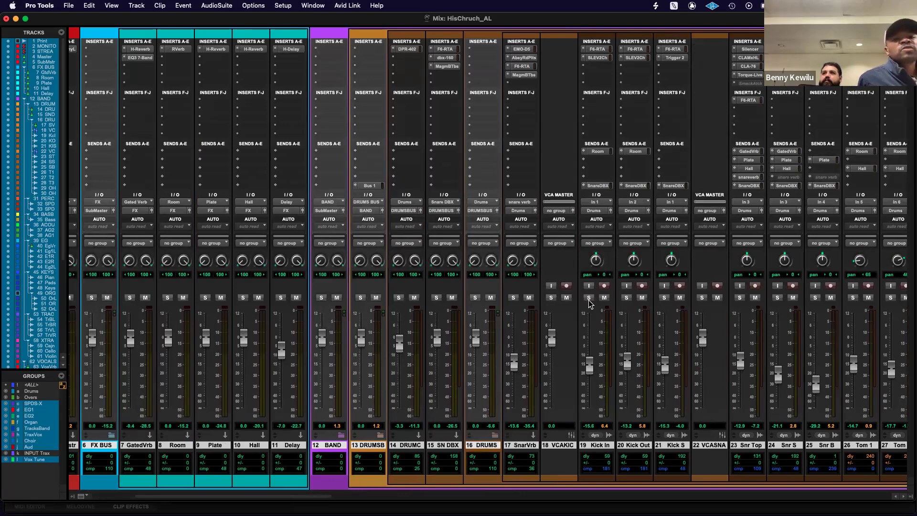
Set the solo mode to SIP (Solo In Place) and play the session, soloing Snr Top and Snr S in turn.
{"action": "left_click", "coordinate": [253, 6]}
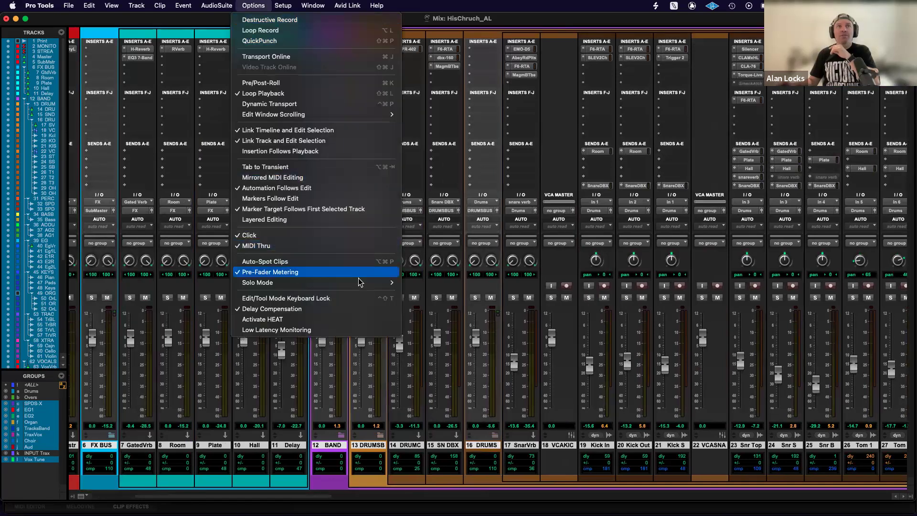
{"action": "mouse_move", "coordinate": [359, 282]}
{"action": "left_click", "coordinate": [429, 282]}
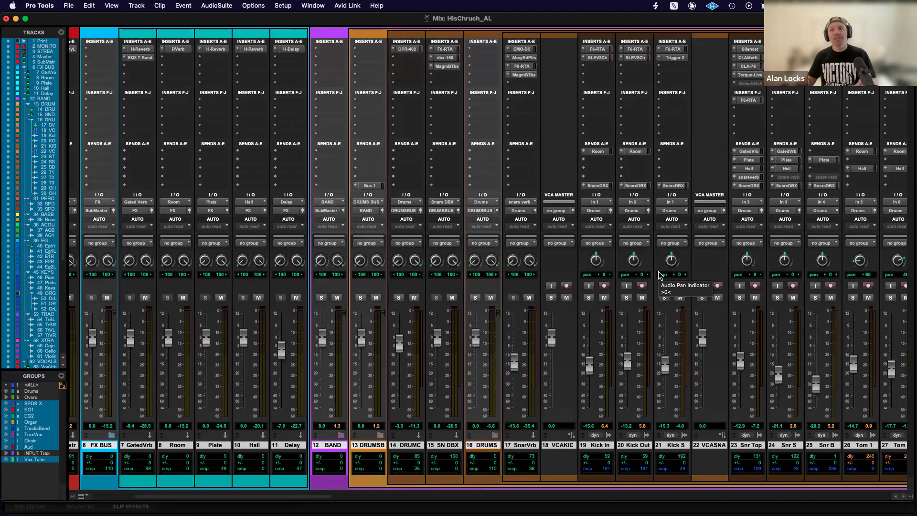
{"action": "scroll", "coordinate": [659, 276], "scroll_direction": "right", "scroll_amount": 2}
{"action": "left_click", "coordinate": [685, 298]}
{"action": "key", "text": "space"}
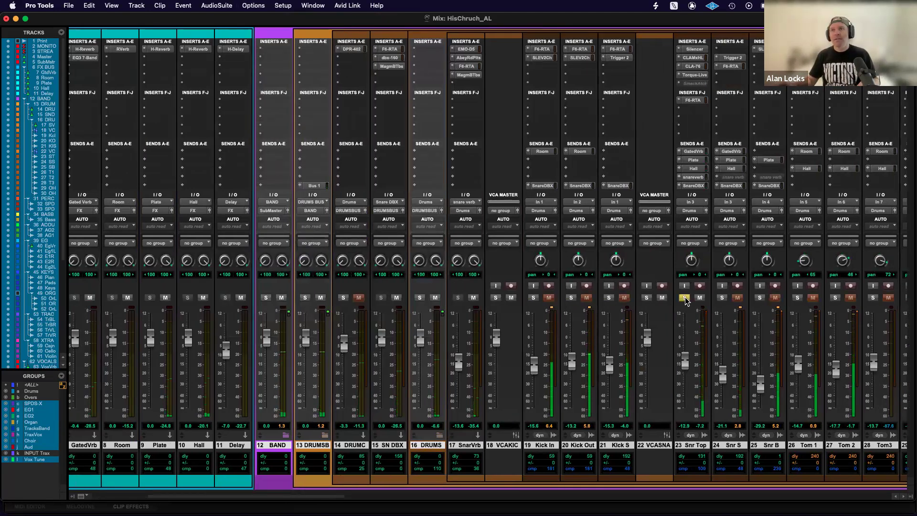
{"action": "left_click", "coordinate": [722, 298]}
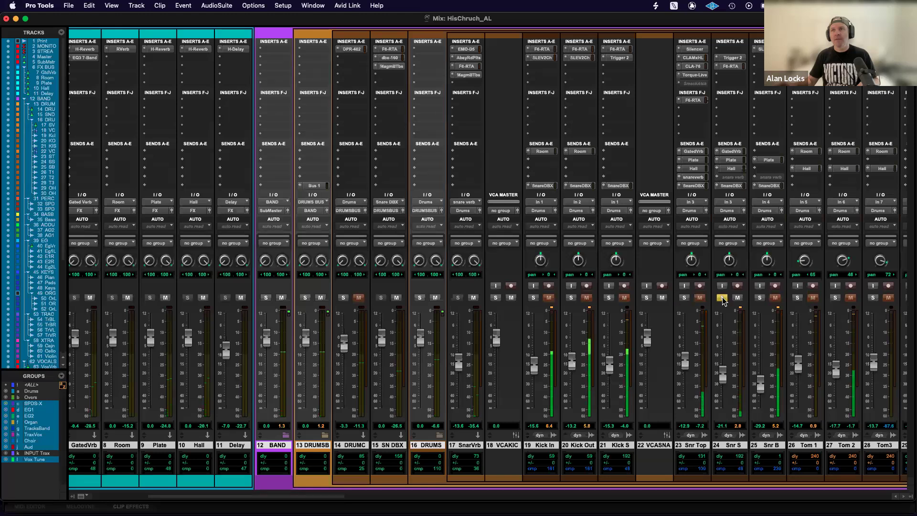
Solo Snr Top alongside Snr S during playback, clear both snare solos and stop the session.
{"action": "left_click", "coordinate": [685, 298]}
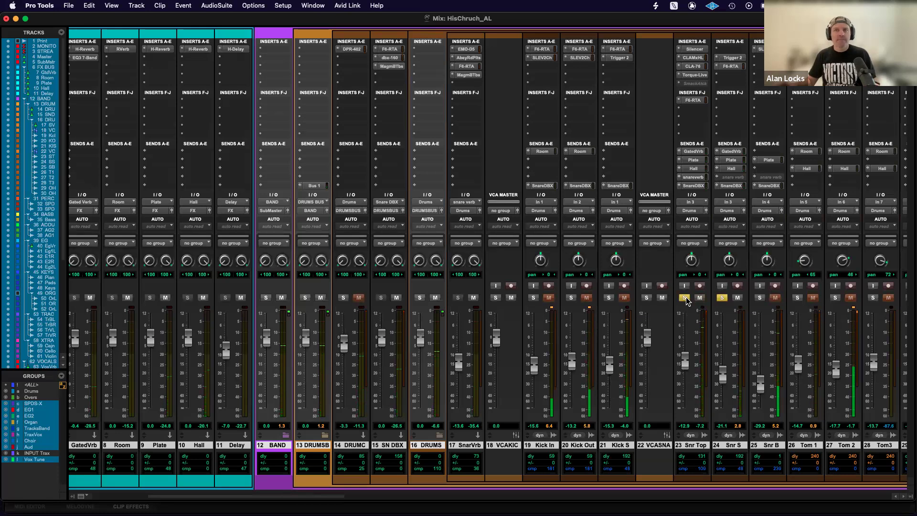
{"action": "left_click", "coordinate": [723, 298], "text": "alt"}
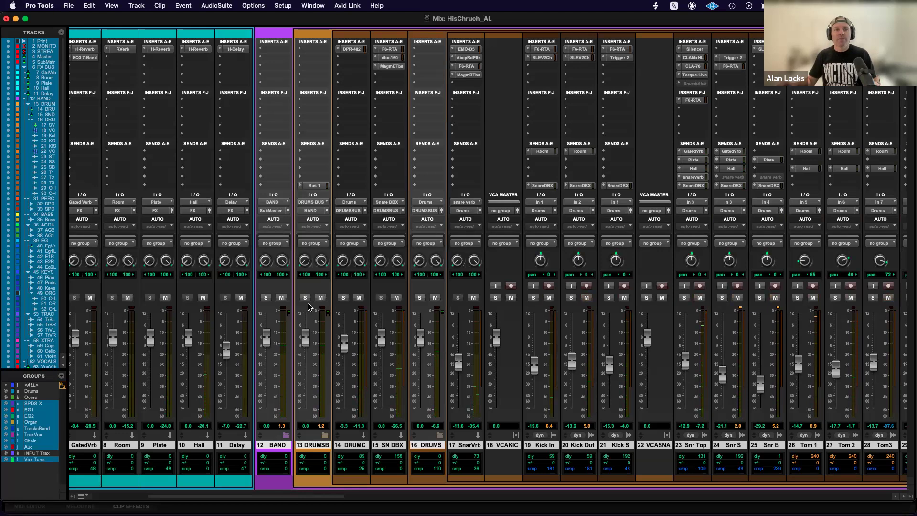
Enable the Drums group, solo all its tracks through Kick In and play the session.
{"action": "scroll", "coordinate": [470, 306], "scroll_direction": "right", "scroll_amount": 2}
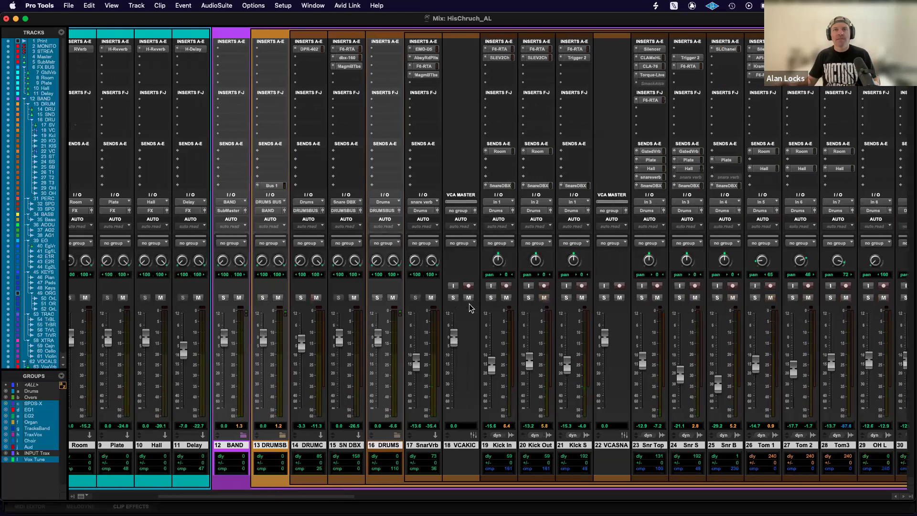
{"action": "left_click", "coordinate": [503, 445]}
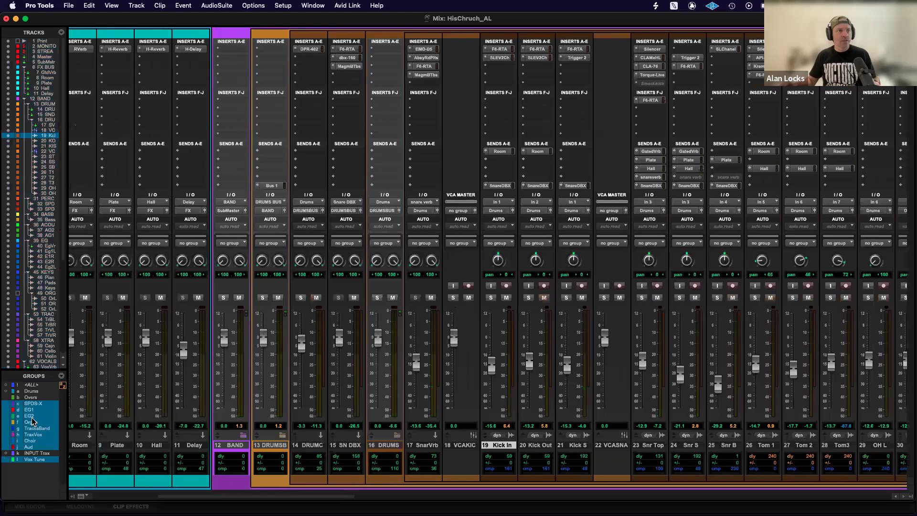
{"action": "left_click", "coordinate": [30, 392]}
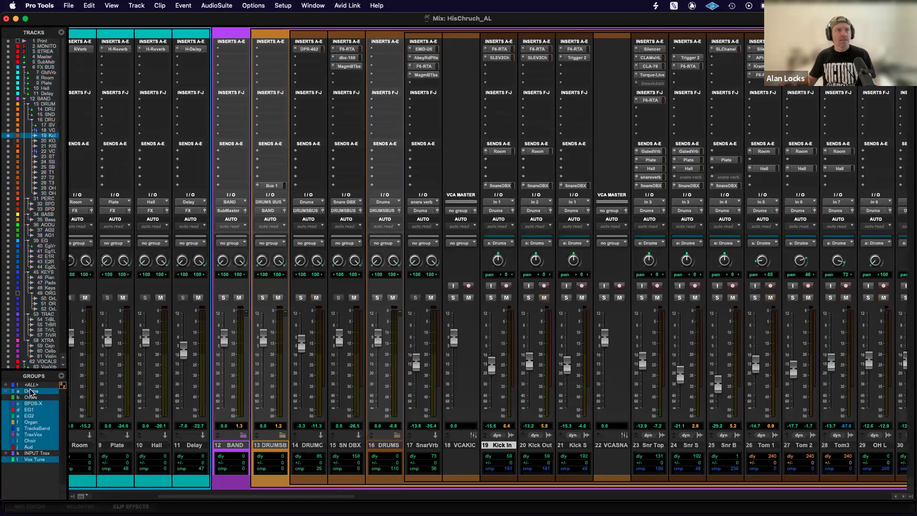
{"action": "left_click", "coordinate": [491, 298]}
{"action": "key", "text": "space"}
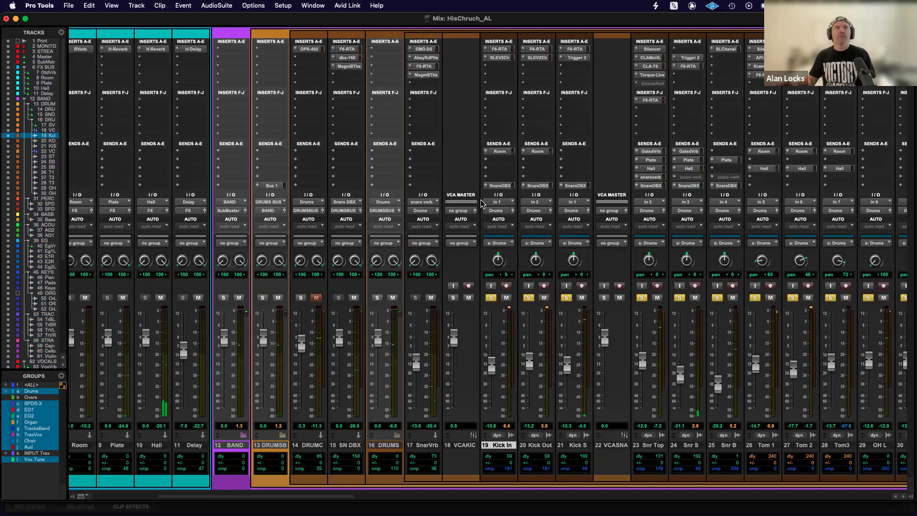
Set the solo mode to AFL (After Fader Listen), play the soloed drums and clear the Drums group's solo.
{"action": "left_click", "coordinate": [283, 5]}
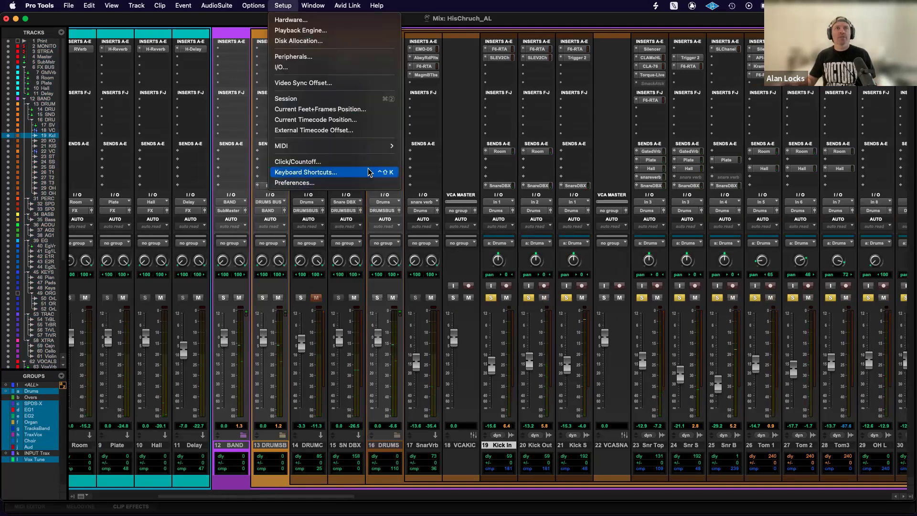
{"action": "mouse_move", "coordinate": [254, 6]}
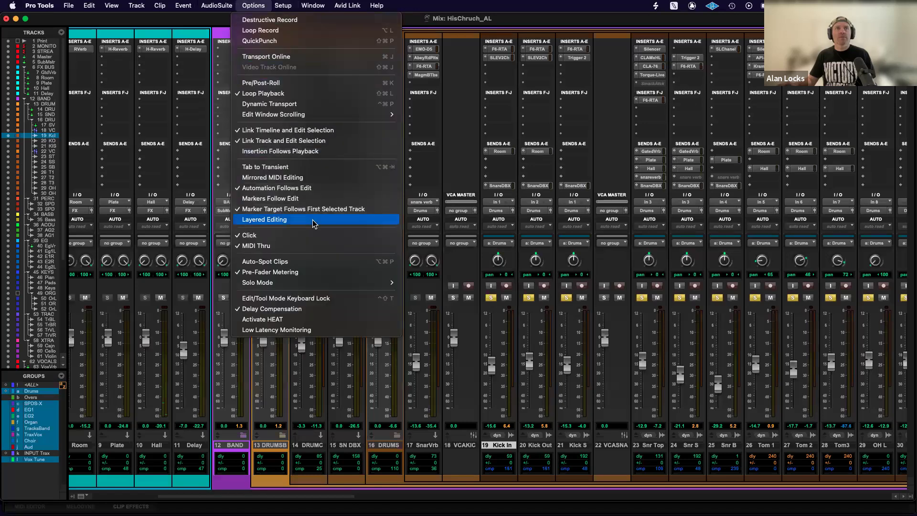
{"action": "mouse_move", "coordinate": [325, 287]}
{"action": "left_click", "coordinate": [437, 293]}
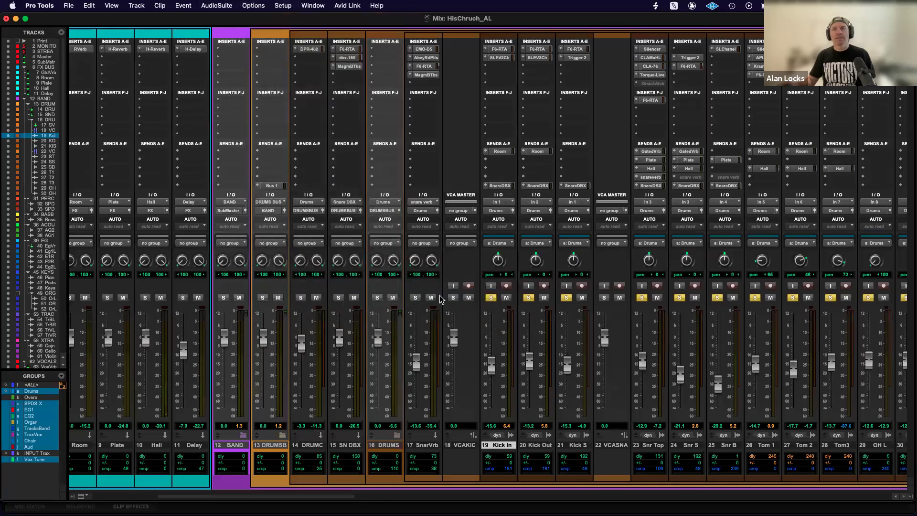
{"action": "key", "text": "space"}
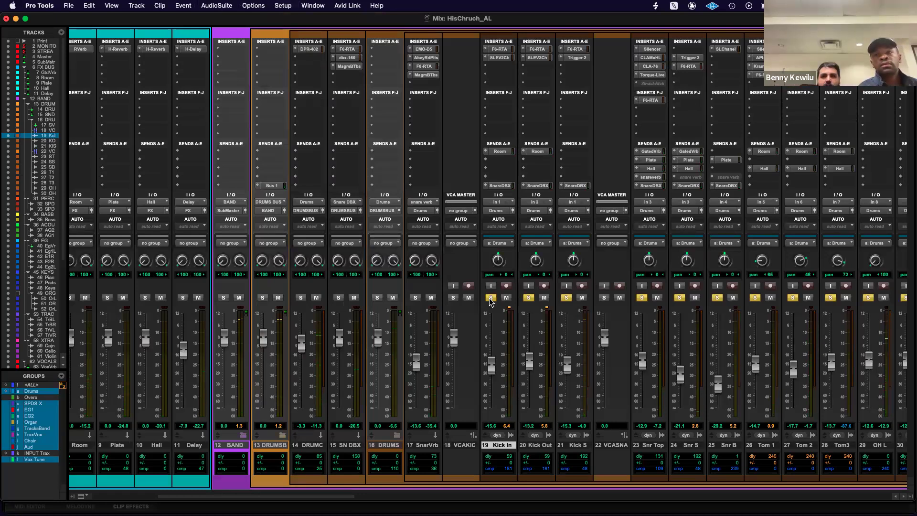
{"action": "left_click", "coordinate": [491, 300]}
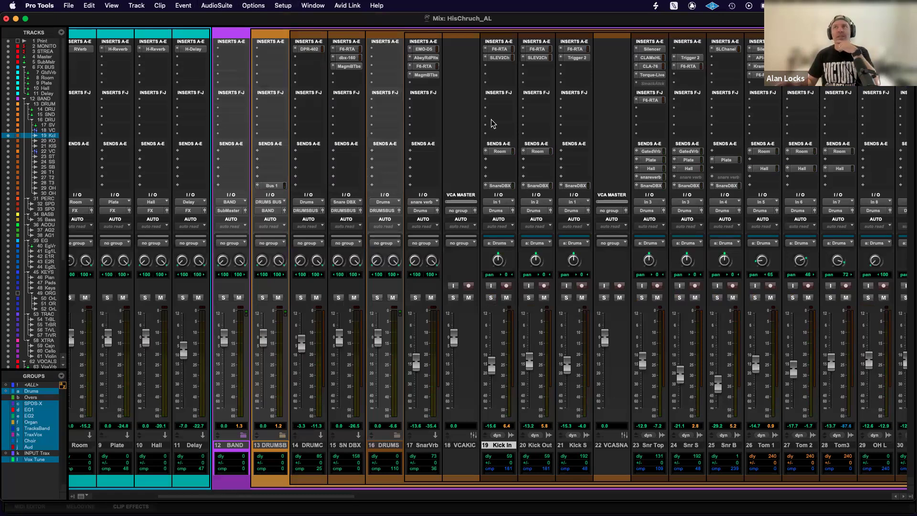
Review the Playback Engine settings for device, buffer size and optimizations, and close them.
{"action": "scroll", "coordinate": [547, 214], "scroll_direction": "right", "scroll_amount": 5}
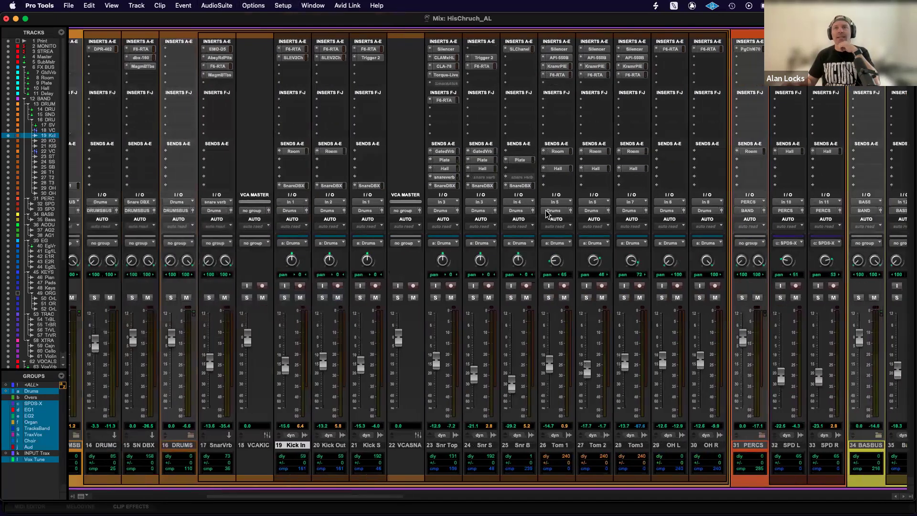
{"action": "scroll", "coordinate": [495, 293], "scroll_direction": "left", "scroll_amount": 8}
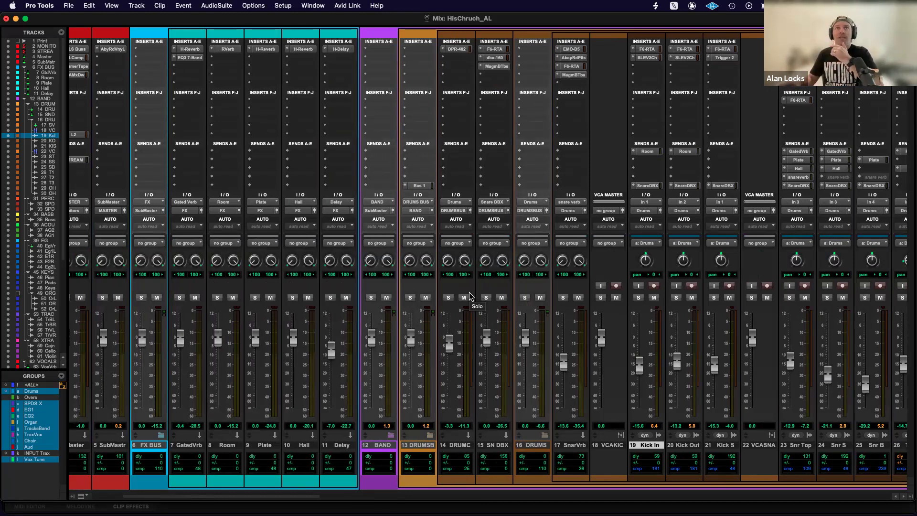
{"action": "left_click", "coordinate": [289, 6]}
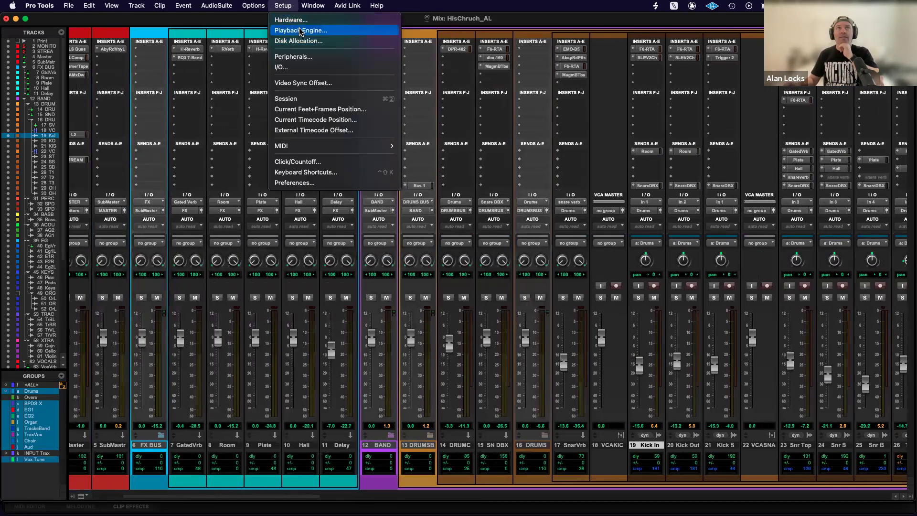
{"action": "left_click", "coordinate": [300, 31]}
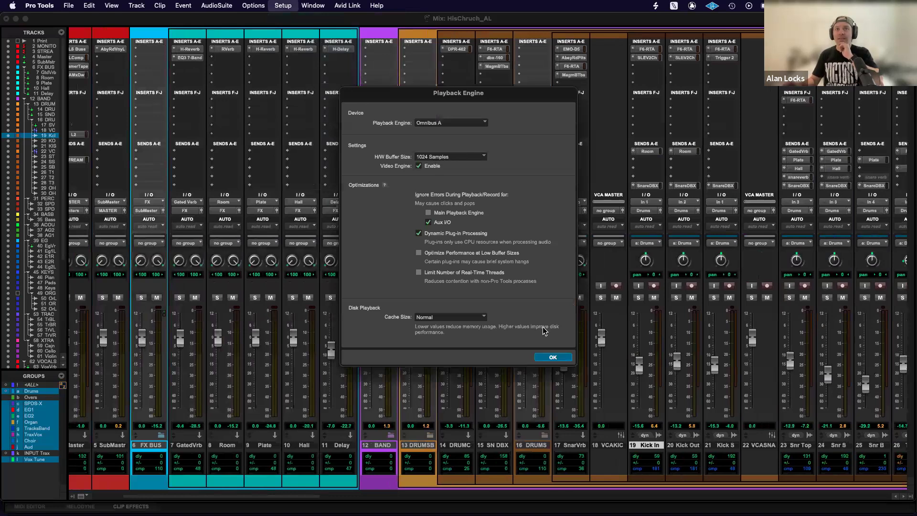
{"action": "left_click", "coordinate": [554, 358]}
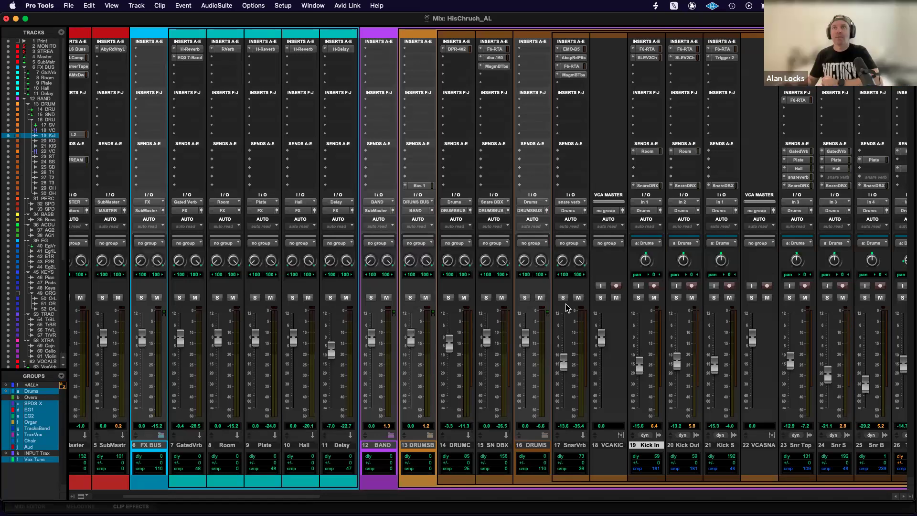
{"action": "scroll", "coordinate": [568, 308], "scroll_direction": "right", "scroll_amount": 5}
{"action": "scroll", "coordinate": [567, 308], "scroll_direction": "right", "scroll_amount": 20}
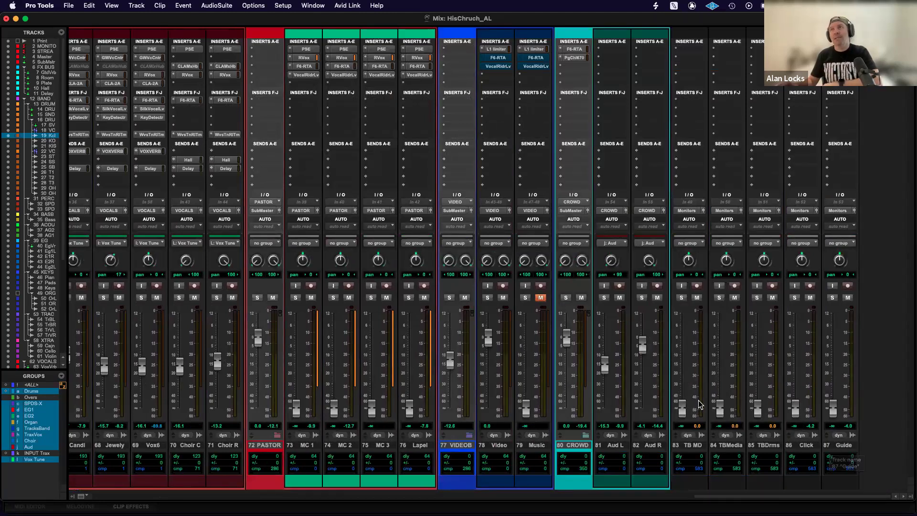
{"action": "scroll", "coordinate": [699, 404], "scroll_direction": "left", "scroll_amount": 10}
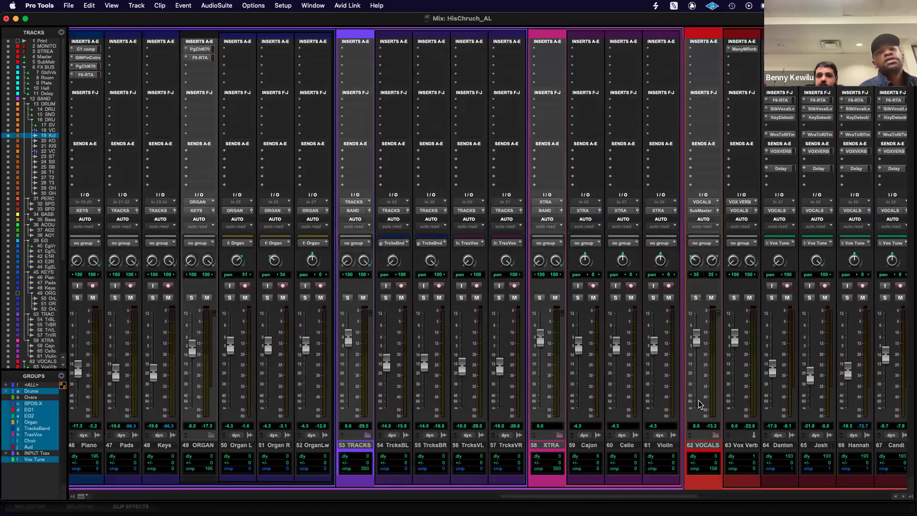
{"action": "scroll", "coordinate": [699, 404], "scroll_direction": "right", "scroll_amount": 1}
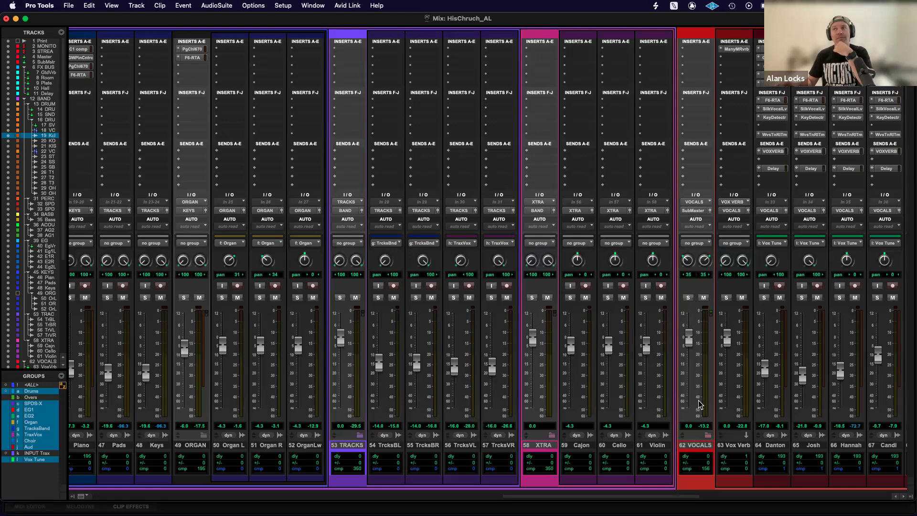
{"action": "scroll", "coordinate": [700, 405], "scroll_direction": "left", "scroll_amount": 20}
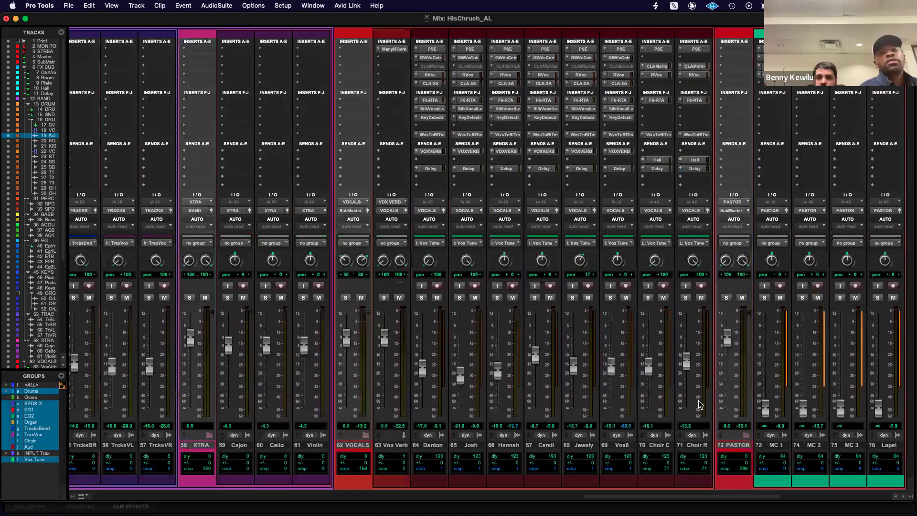
{"action": "scroll", "coordinate": [699, 405], "scroll_direction": "left", "scroll_amount": 10}
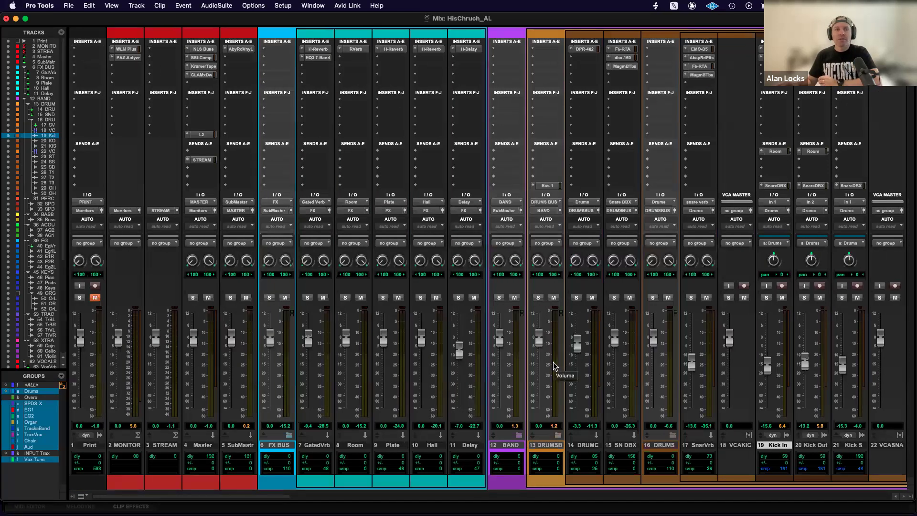
Browse the Waves Audio plug-ins available for the second insert on OH L without adding one.
{"action": "scroll", "coordinate": [556, 366], "scroll_direction": "right", "scroll_amount": 5}
{"action": "scroll", "coordinate": [556, 366], "scroll_direction": "right", "scroll_amount": 8}
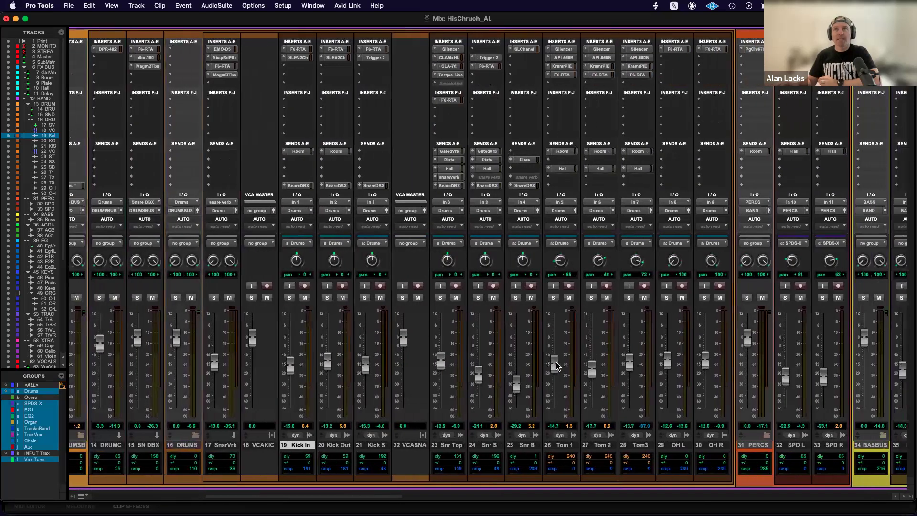
{"action": "left_click", "coordinate": [680, 58]}
{"action": "mouse_move", "coordinate": [680, 59]}
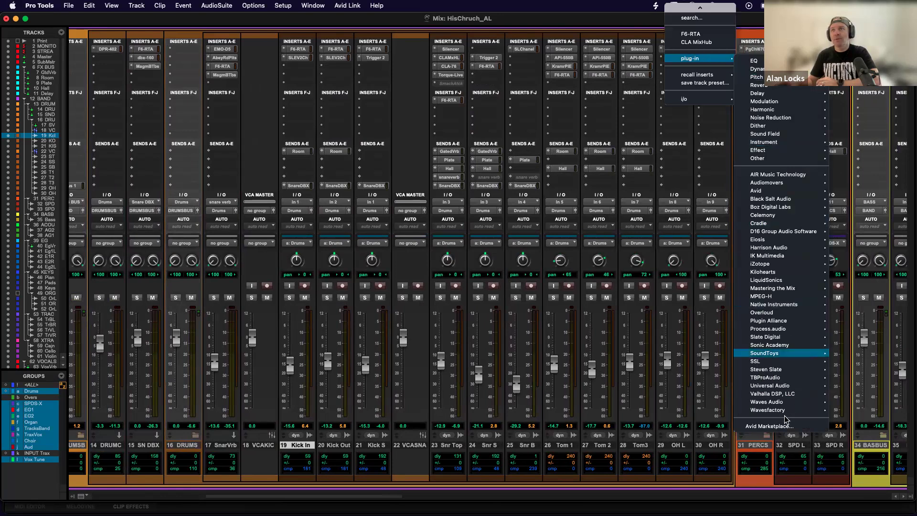
{"action": "mouse_move", "coordinate": [775, 403]}
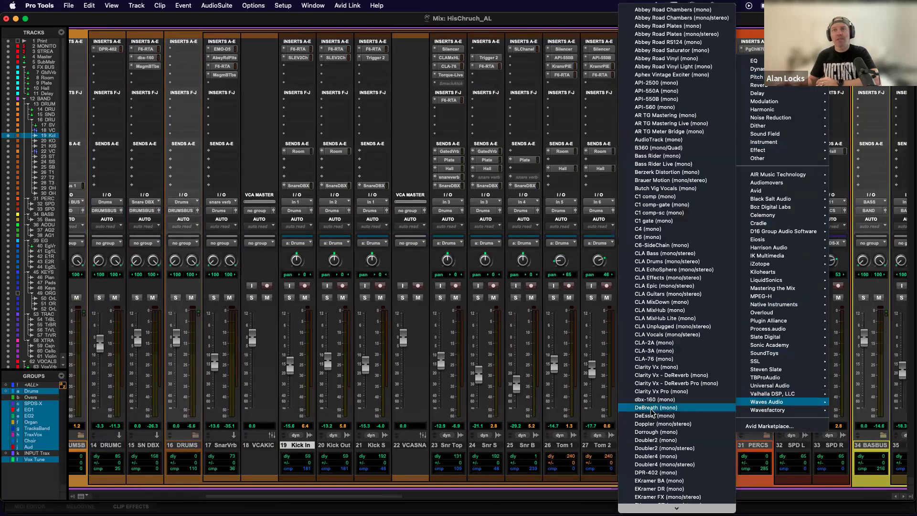
{"action": "left_click", "coordinate": [401, 262]}
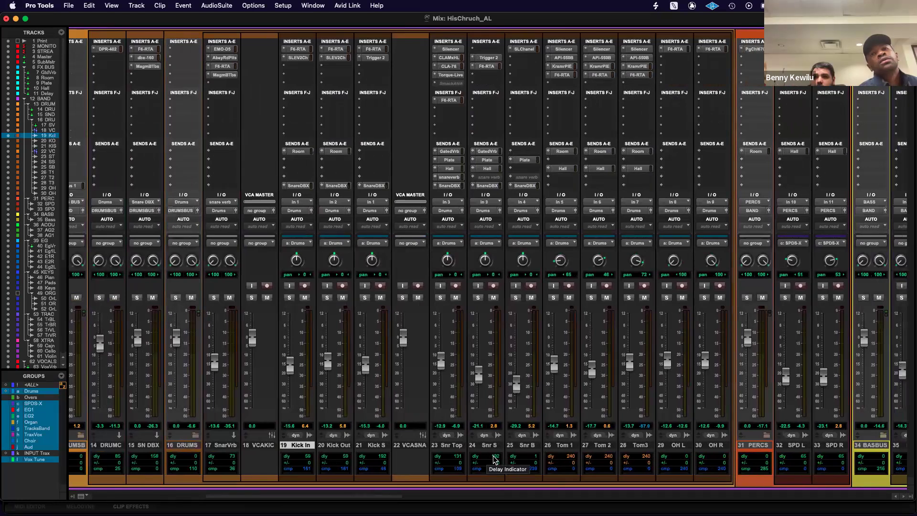
Examine the delay compensation values across the drum, percussion, bass, guitar and keys tracks.
{"action": "scroll", "coordinate": [543, 461], "scroll_direction": "left", "scroll_amount": 2}
{"action": "scroll", "coordinate": [511, 459], "scroll_direction": "left", "scroll_amount": 10}
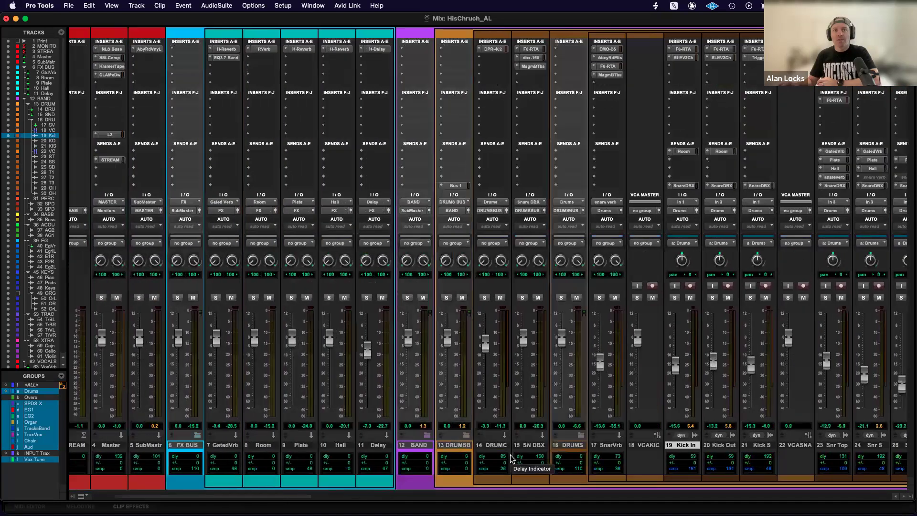
{"action": "scroll", "coordinate": [601, 463], "scroll_direction": "right", "scroll_amount": 20}
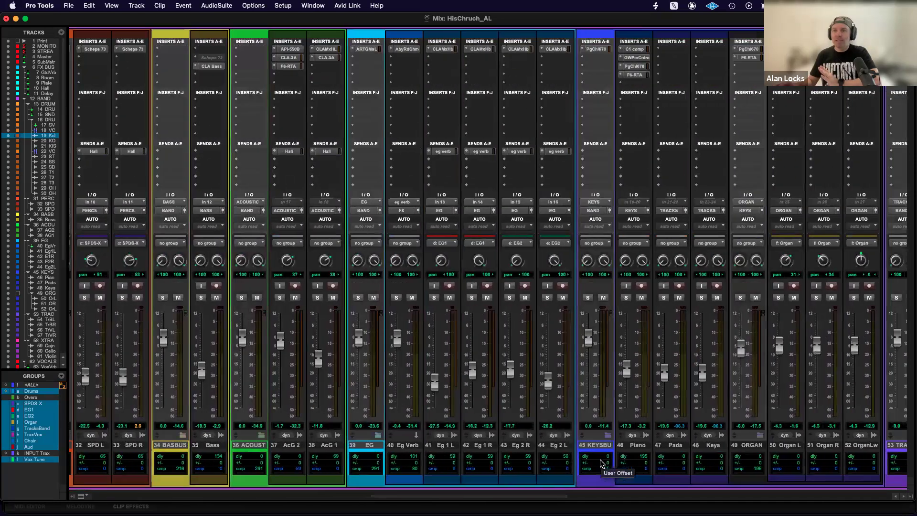
{"action": "scroll", "coordinate": [601, 462], "scroll_direction": "left", "scroll_amount": 18}
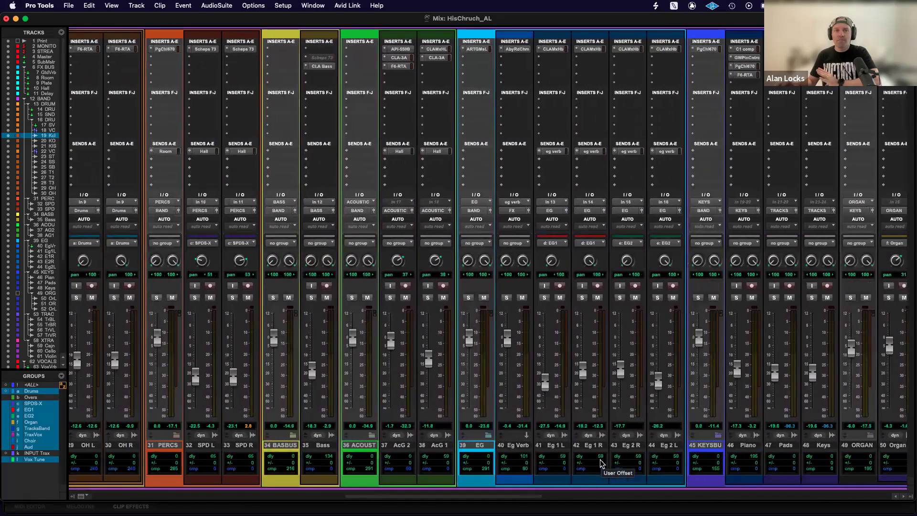
{"action": "scroll", "coordinate": [602, 463], "scroll_direction": "left", "scroll_amount": 8}
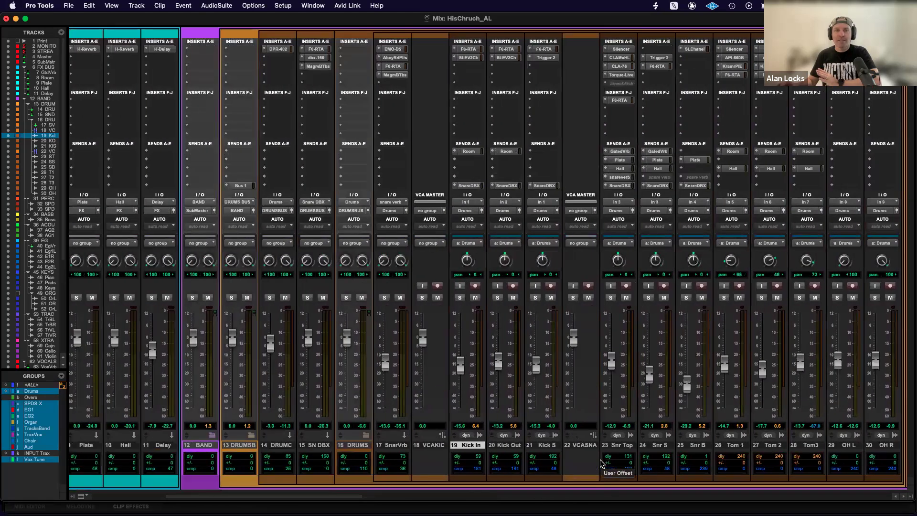
{"action": "scroll", "coordinate": [609, 465], "scroll_direction": "right", "scroll_amount": 8}
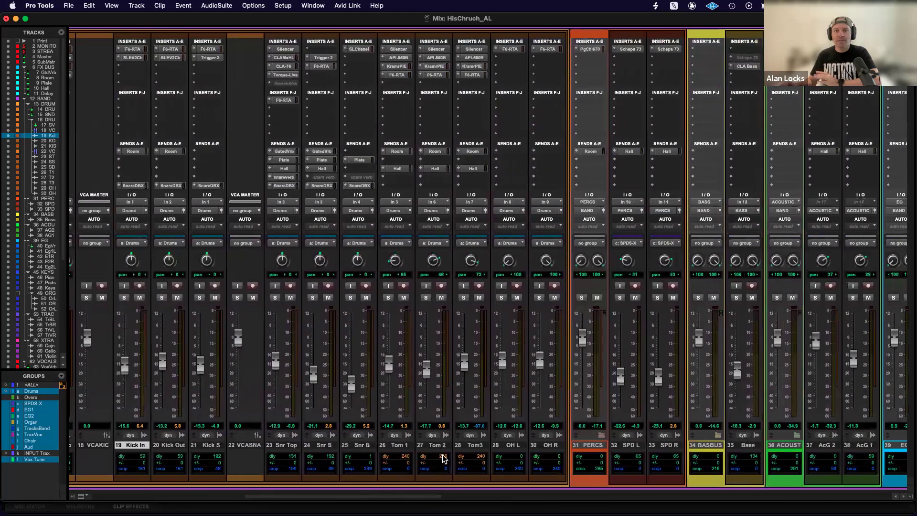
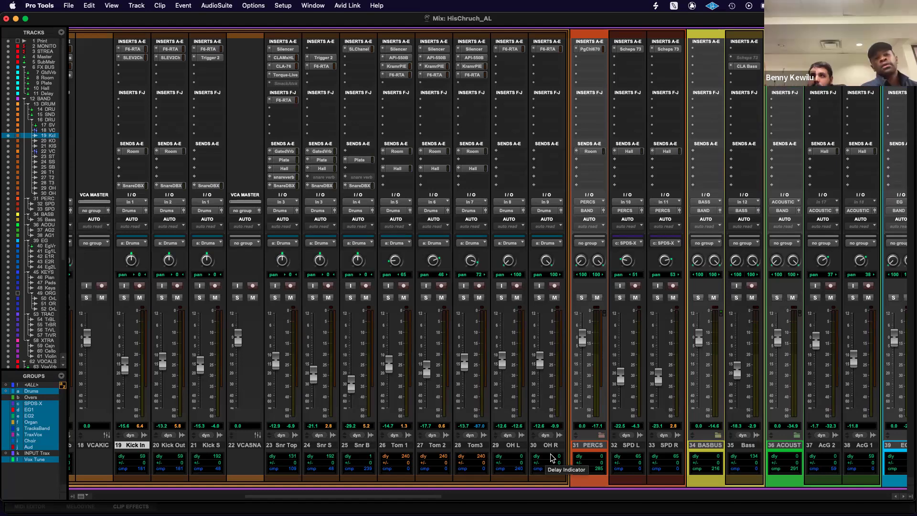
Look over the full mixer layout, from the Print and master channels through the band, vocal and talkback channels.
{"action": "scroll", "coordinate": [550, 459], "scroll_direction": "left", "scroll_amount": 10}
{"action": "scroll", "coordinate": [552, 458], "scroll_direction": "left", "scroll_amount": 7}
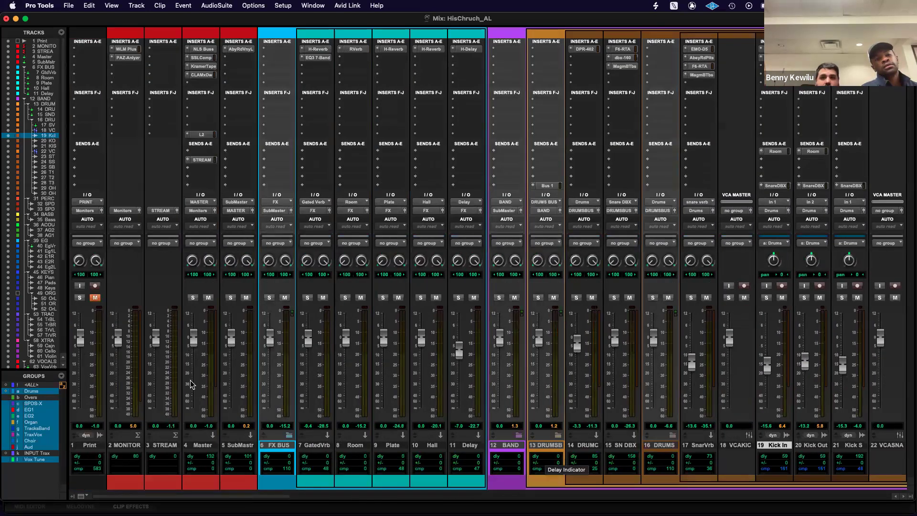
{"action": "scroll", "coordinate": [202, 385], "scroll_direction": "right", "scroll_amount": 1}
{"action": "scroll", "coordinate": [203, 385], "scroll_direction": "left", "scroll_amount": 1}
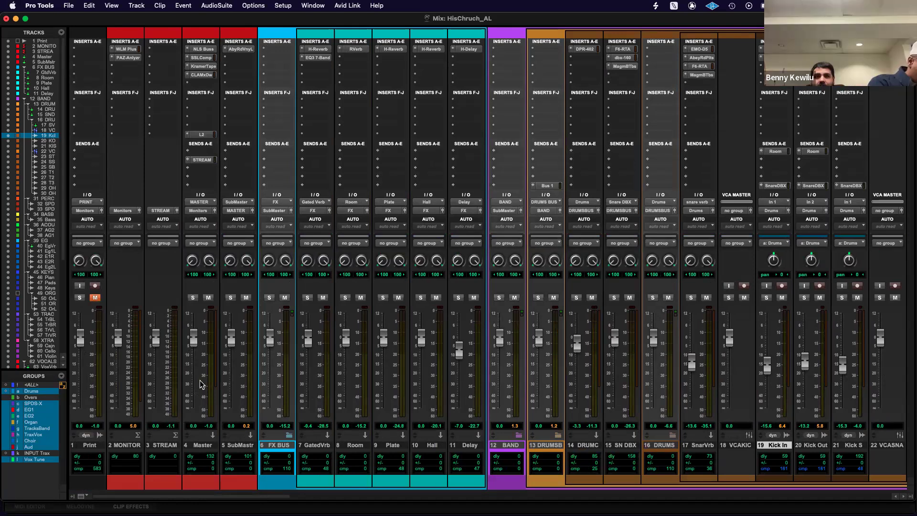
{"action": "scroll", "coordinate": [200, 384], "scroll_direction": "right", "scroll_amount": 10}
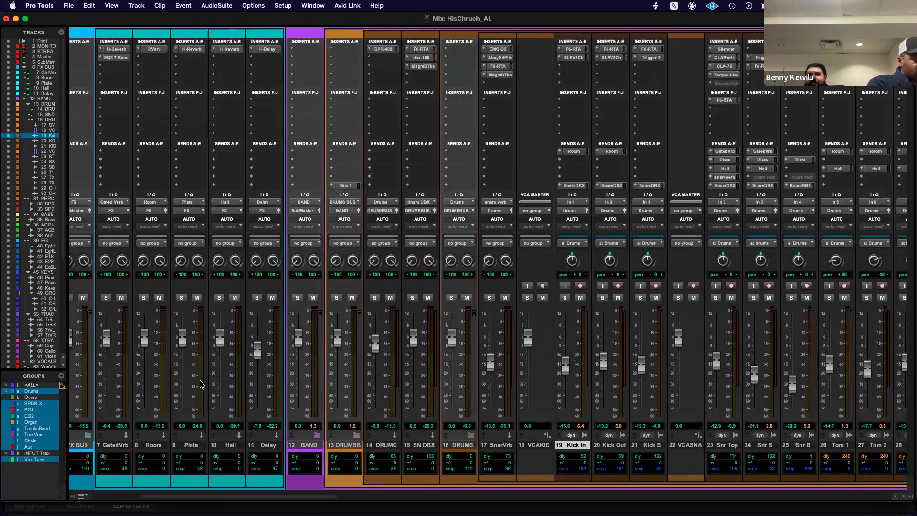
{"action": "scroll", "coordinate": [200, 384], "scroll_direction": "right", "scroll_amount": 10}
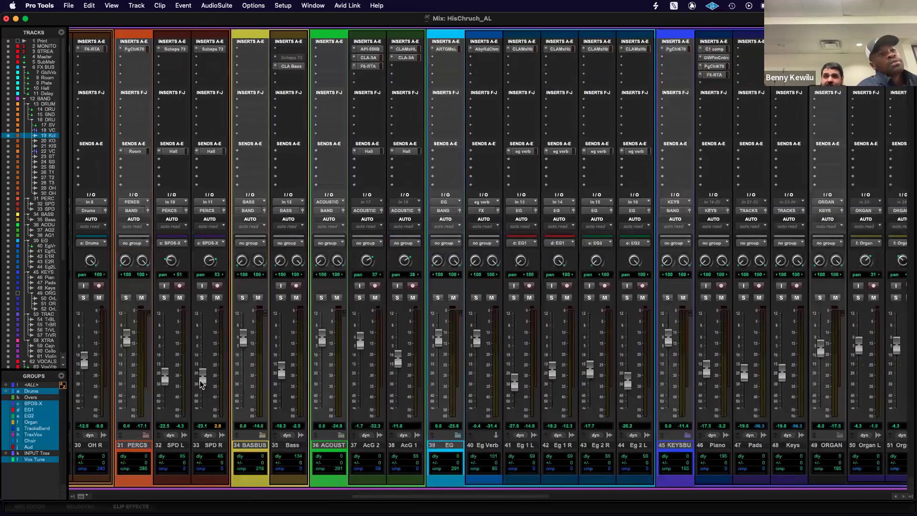
{"action": "scroll", "coordinate": [200, 384], "scroll_direction": "left", "scroll_amount": 10}
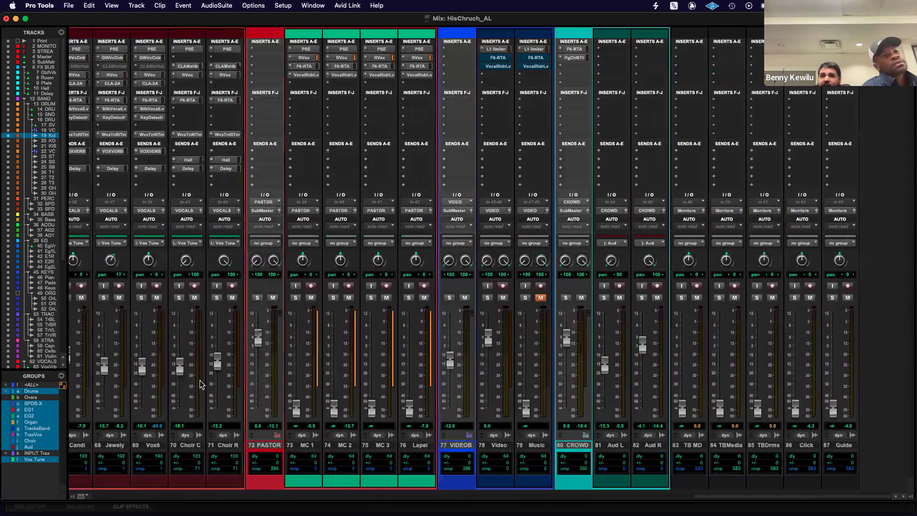
{"action": "scroll", "coordinate": [201, 383], "scroll_direction": "left", "scroll_amount": 10}
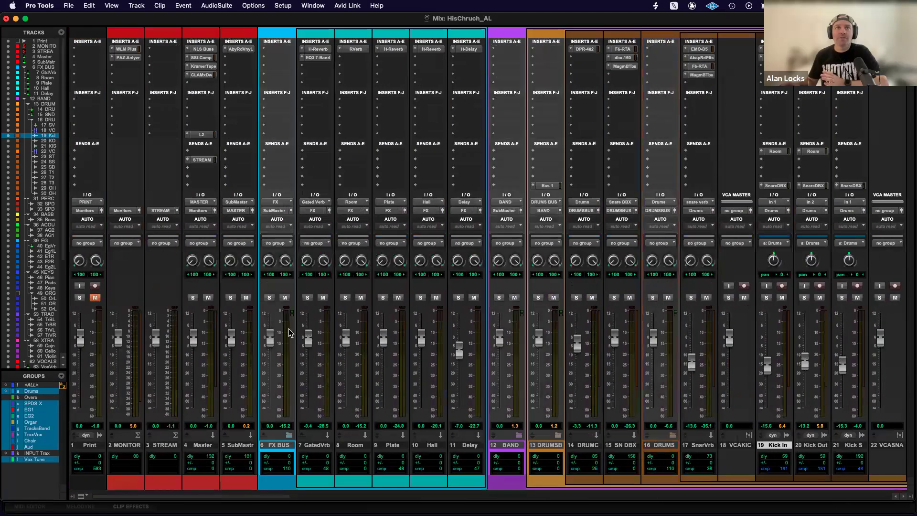
{"action": "scroll", "coordinate": [396, 310], "scroll_direction": "right", "scroll_amount": 4}
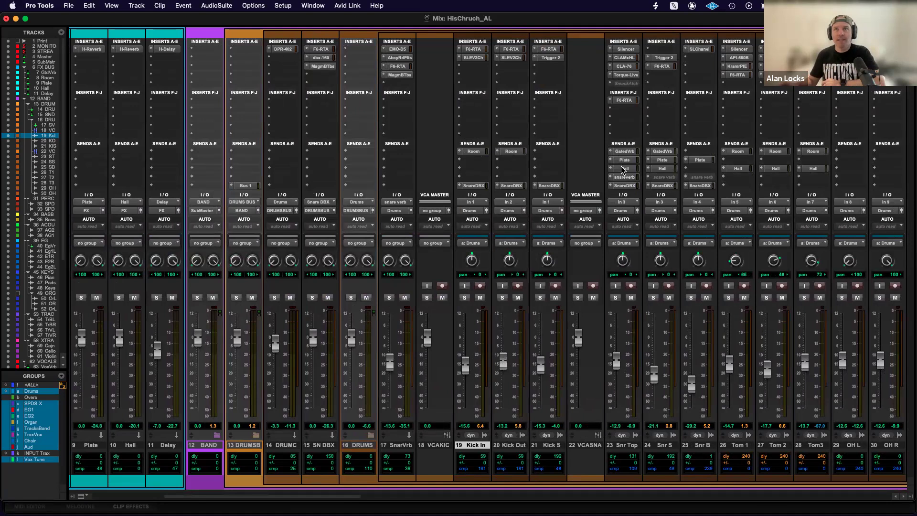
Check the Kick In track's send to Snare DBX, close the send window and look at the SN DBX return channel.
{"action": "scroll", "coordinate": [624, 170], "scroll_direction": "right", "scroll_amount": 3}
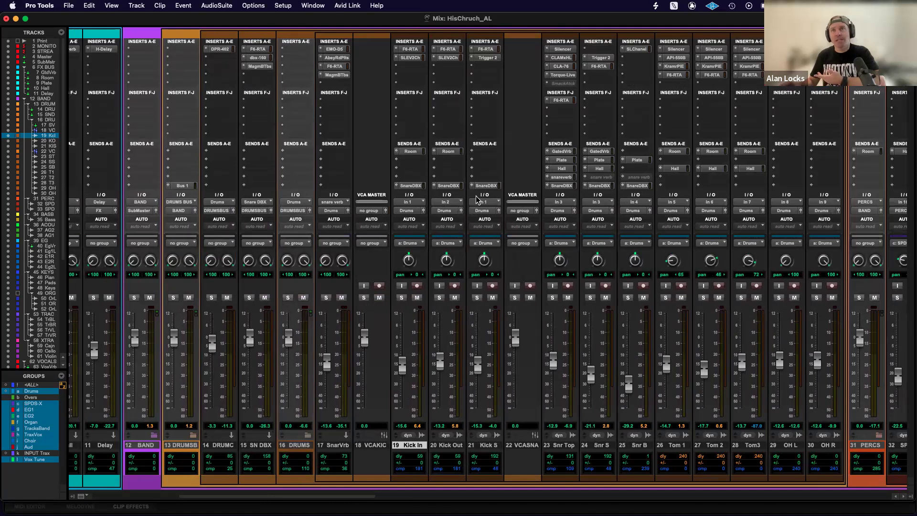
{"action": "left_click", "coordinate": [415, 186]}
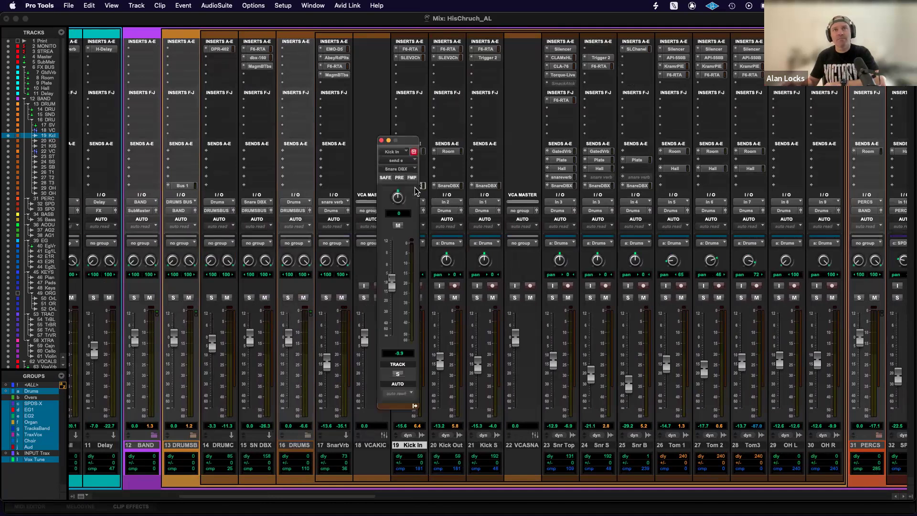
{"action": "left_click", "coordinate": [382, 141]}
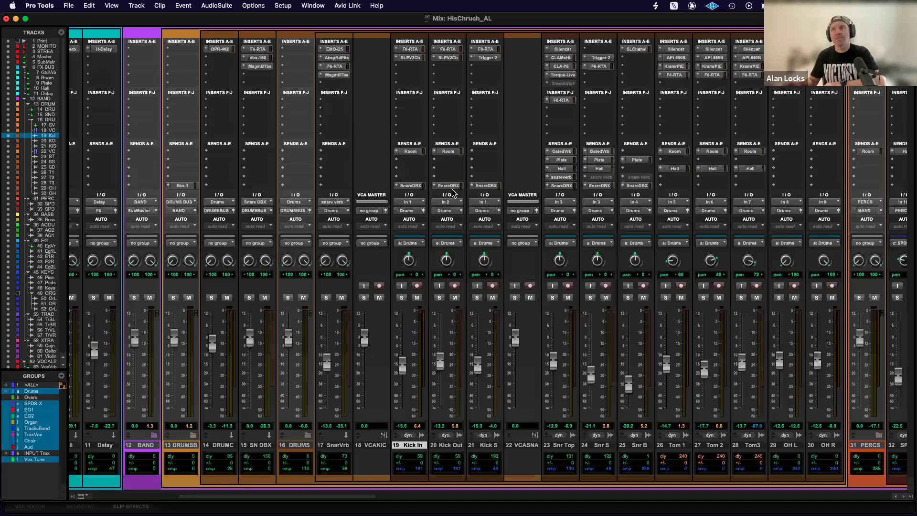
{"action": "scroll", "coordinate": [453, 192], "scroll_direction": "right", "scroll_amount": 2}
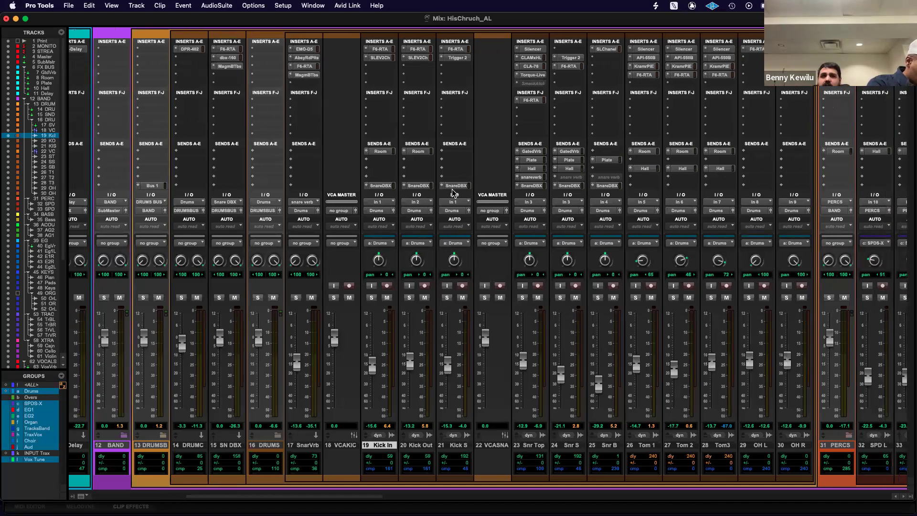
{"action": "scroll", "coordinate": [454, 192], "scroll_direction": "left", "scroll_amount": 3}
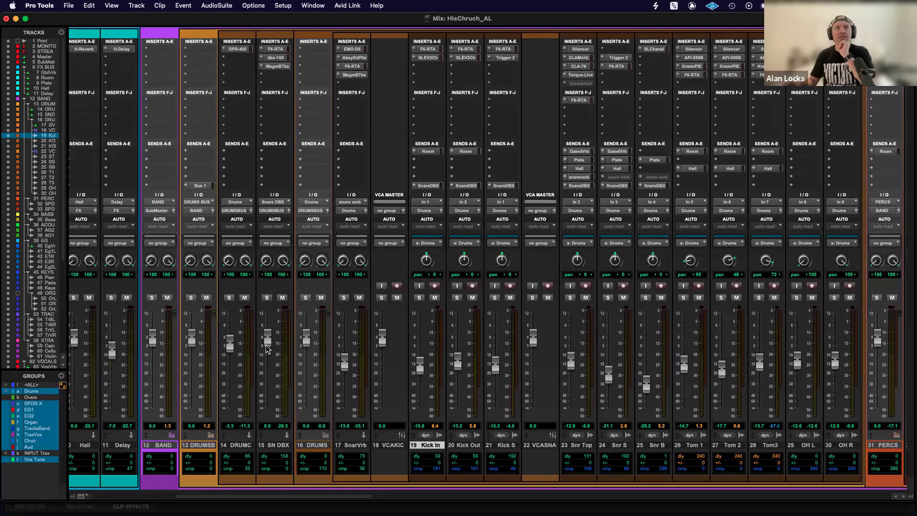
{"action": "left_click_drag", "start_coordinate": [269, 346], "coordinate": [269, 340]}
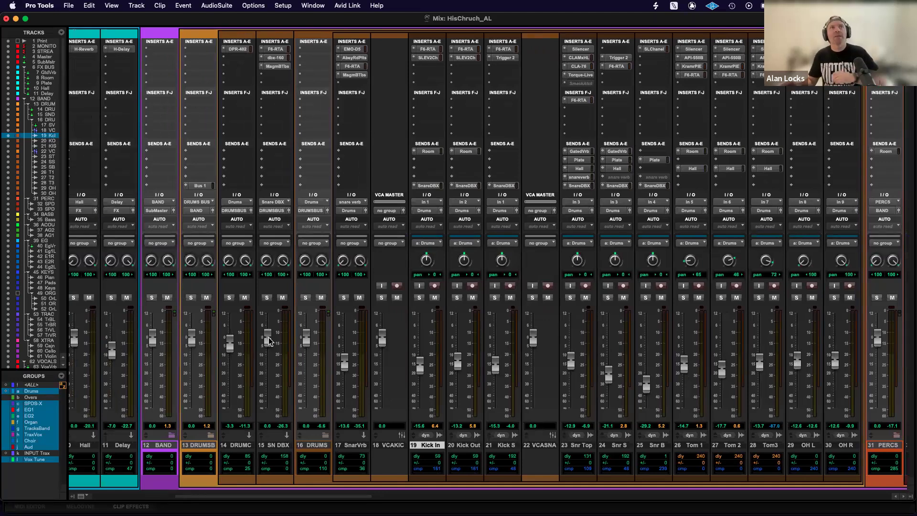
Play the session briefly and look through the band and vocal channels in the mixer.
{"action": "key", "text": "space"}
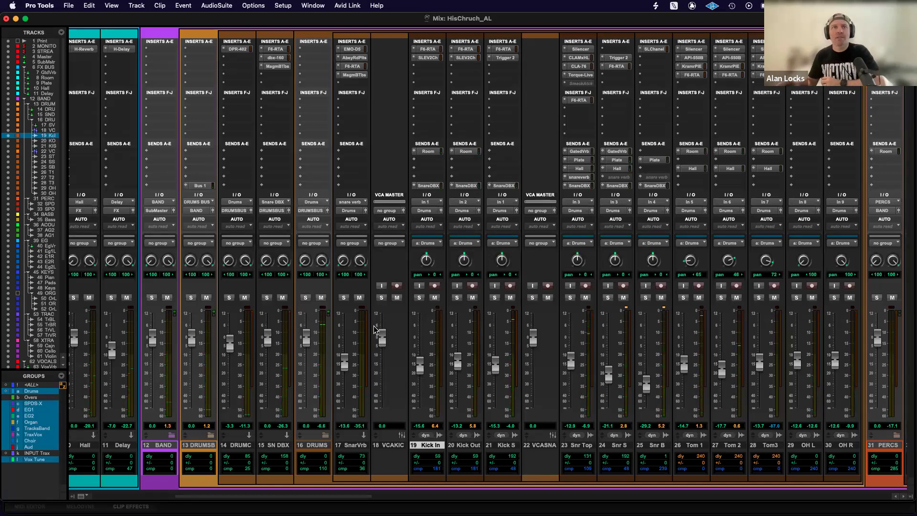
{"action": "scroll", "coordinate": [508, 323], "scroll_direction": "right", "scroll_amount": 8}
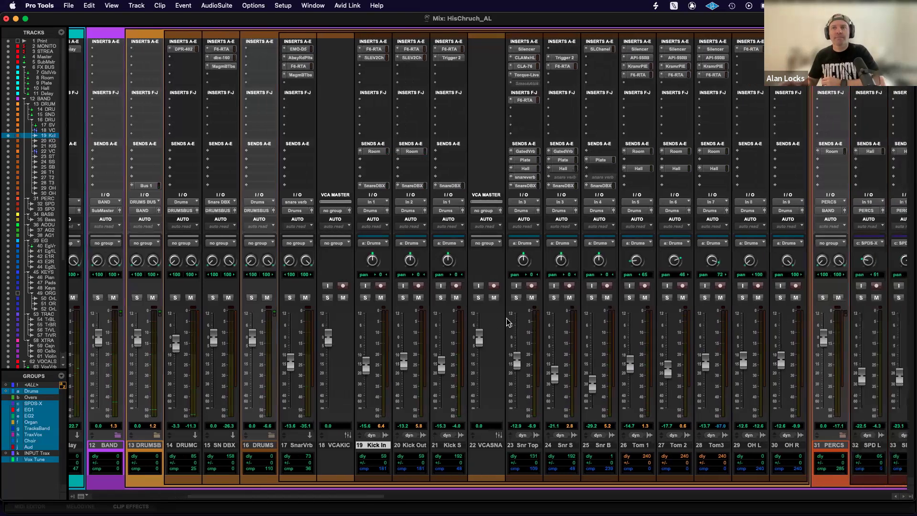
{"action": "scroll", "coordinate": [507, 323], "scroll_direction": "right", "scroll_amount": 20}
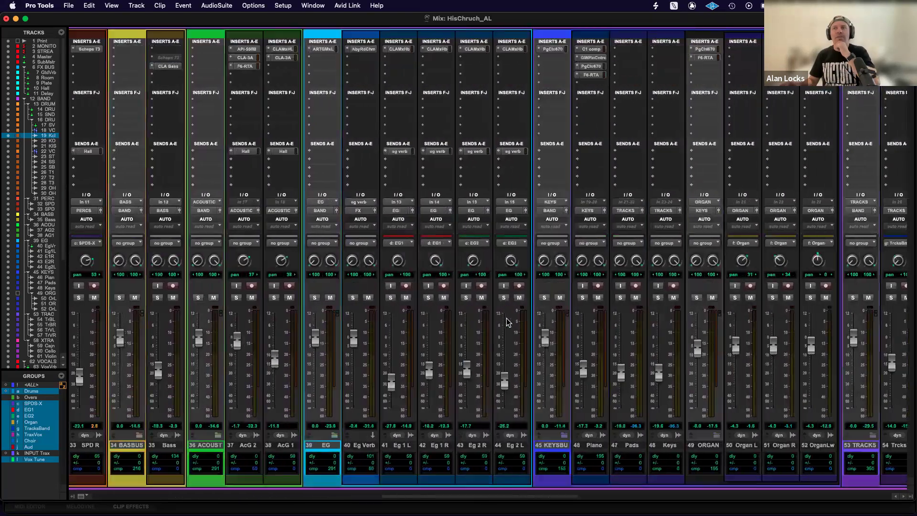
{"action": "scroll", "coordinate": [508, 323], "scroll_direction": "right", "scroll_amount": 5}
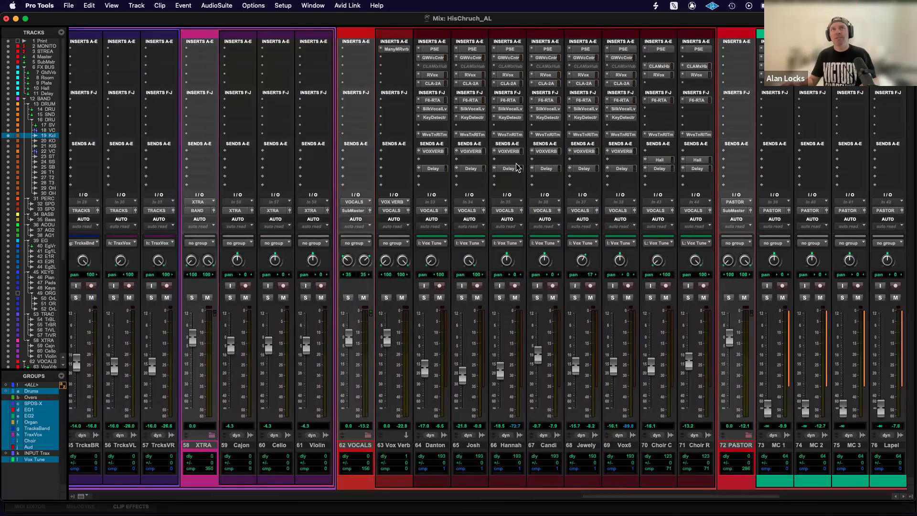
{"action": "scroll", "coordinate": [516, 167], "scroll_direction": "left", "scroll_amount": 20}
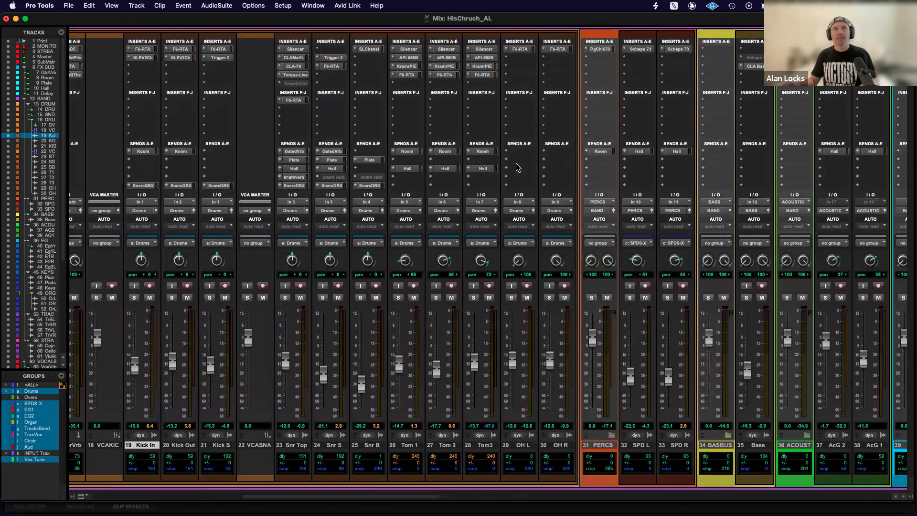
Open the F6-RTA plug-in on the Kick In track and move its window clear of the kick channels.
{"action": "scroll", "coordinate": [516, 167], "scroll_direction": "left", "scroll_amount": 4}
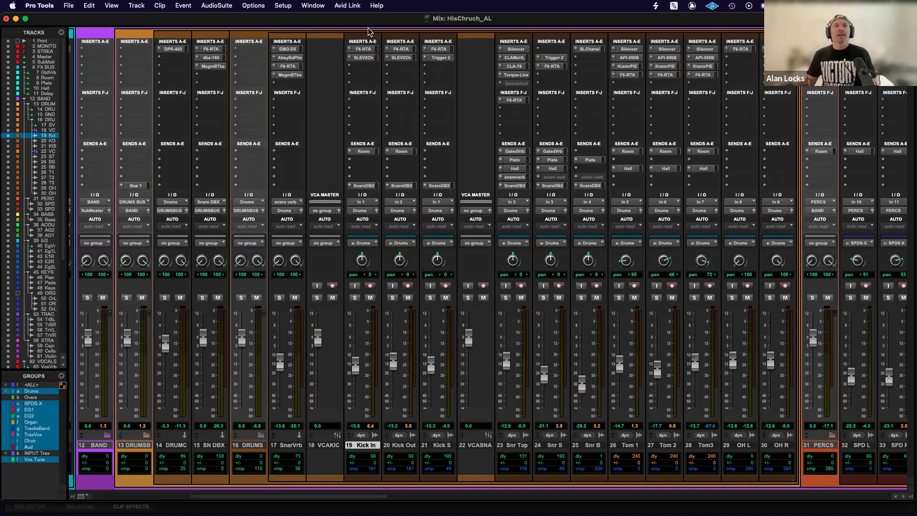
{"action": "left_click", "coordinate": [362, 50]}
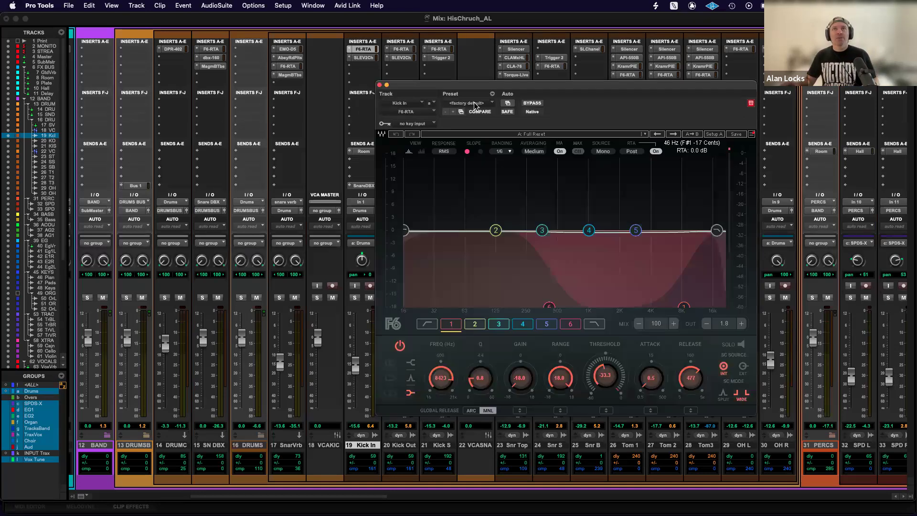
{"action": "left_click_drag", "start_coordinate": [539, 88], "coordinate": [419, 97]}
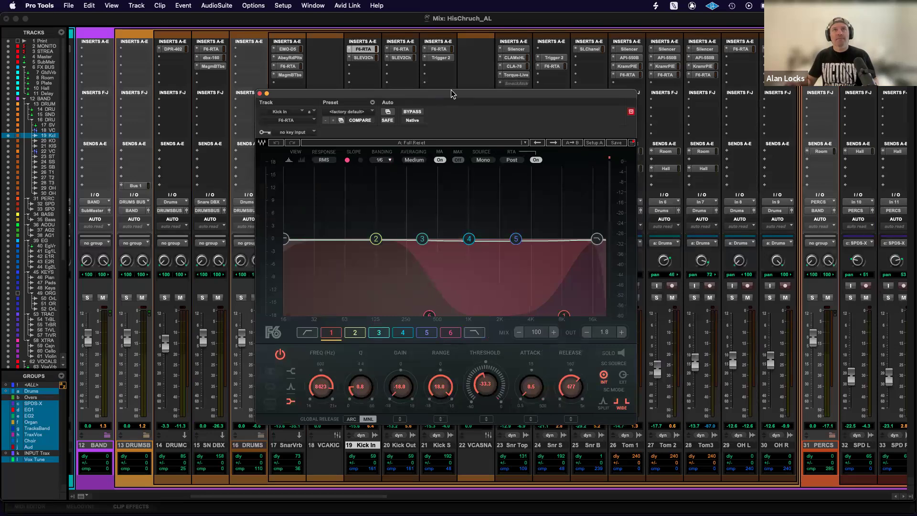
{"action": "left_click_drag", "start_coordinate": [452, 94], "coordinate": [691, 88]}
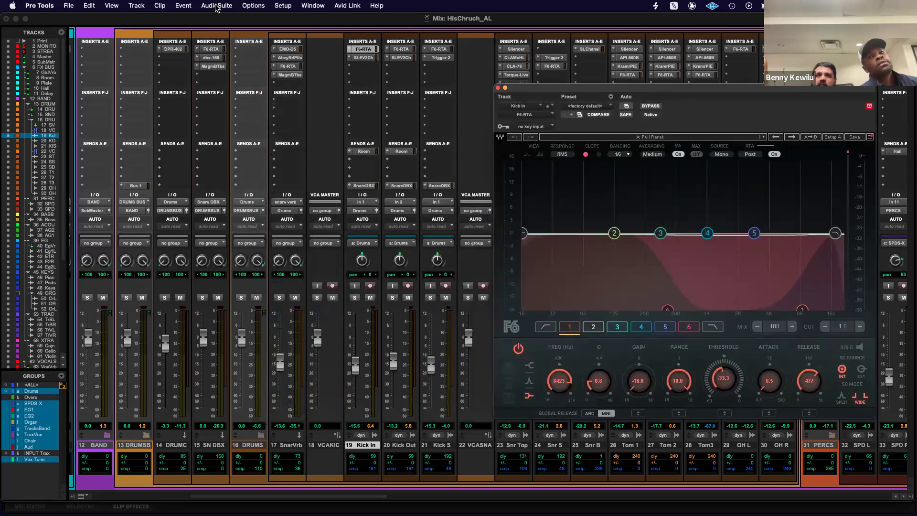
Solo the Kick In, Kick Out and Kick S tracks for playback with the F6-RTA window beside them.
{"action": "left_click", "coordinate": [254, 6]}
{"action": "mouse_move", "coordinate": [348, 283]}
{"action": "left_click", "coordinate": [421, 283]}
{"action": "left_click_drag", "start_coordinate": [540, 90], "coordinate": [557, 86]}
{"action": "left_click", "coordinate": [355, 297]}
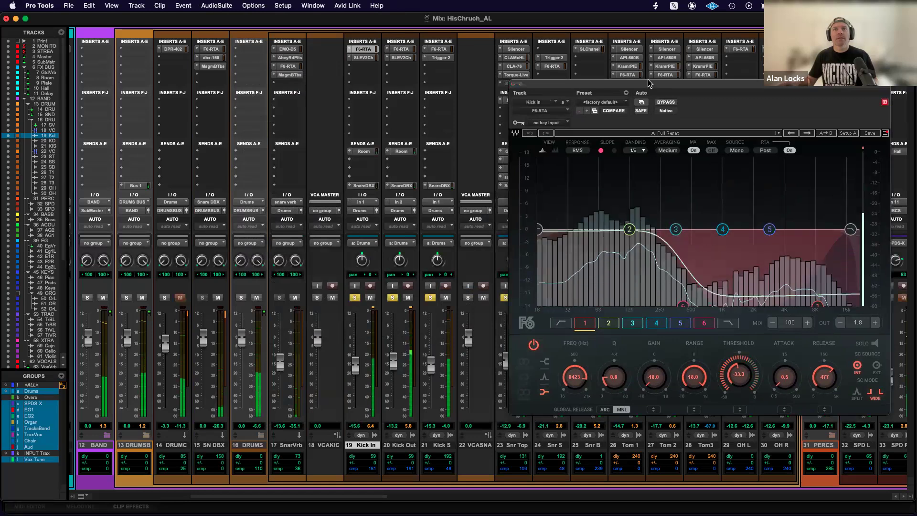
Compare the soloed kick with Kick In's F6-RTA bypassed and active, leave it active and stop playback.
{"action": "left_click_drag", "start_coordinate": [646, 88], "coordinate": [530, 89]}
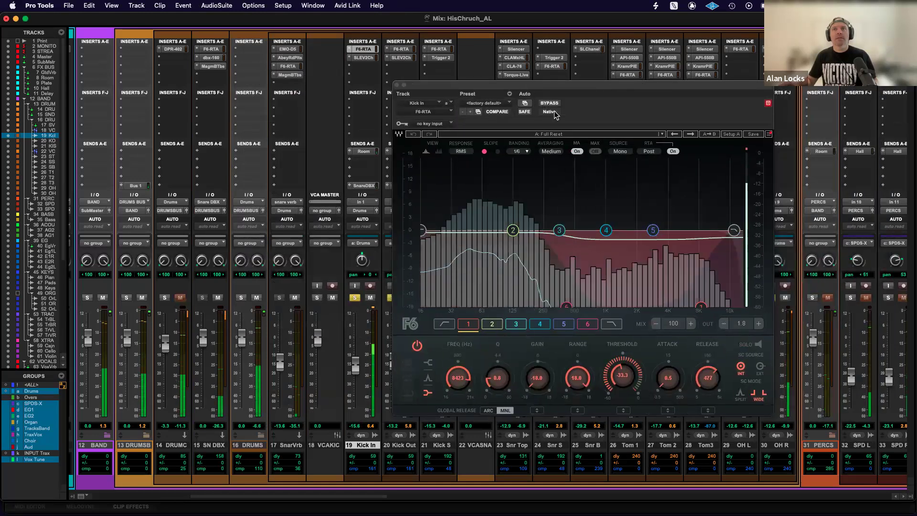
{"action": "left_click", "coordinate": [551, 104]}
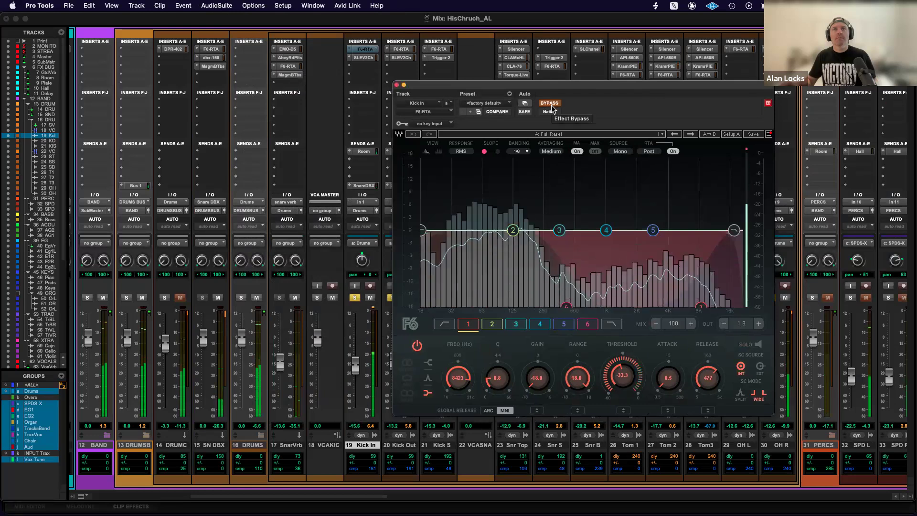
{"action": "left_click", "coordinate": [550, 102]}
{"action": "left_click_drag", "start_coordinate": [551, 88], "coordinate": [651, 83]}
{"action": "key", "text": "space"}
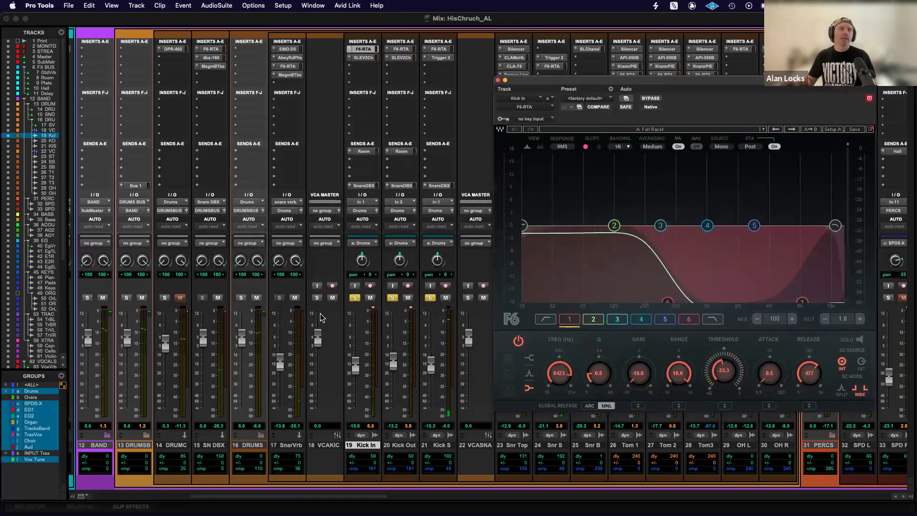
Solo only the Kick In track and resume playback with its F6-RTA window in view.
{"action": "left_click_drag", "start_coordinate": [34, 394], "coordinate": [34, 398]}
{"action": "left_click", "coordinate": [355, 299]}
{"action": "left_click", "coordinate": [355, 299]}
{"action": "key", "text": "space"}
{"action": "left_click_drag", "start_coordinate": [630, 82], "coordinate": [543, 102]}
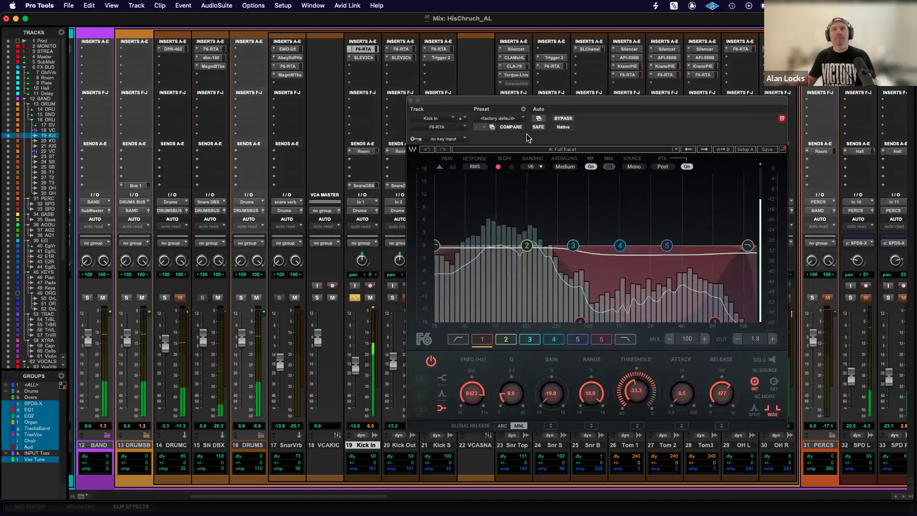
Compare Kick In alone with the F6-RTA bypassed and active, leave it active and close the plug-in window.
{"action": "left_click", "coordinate": [564, 119]}
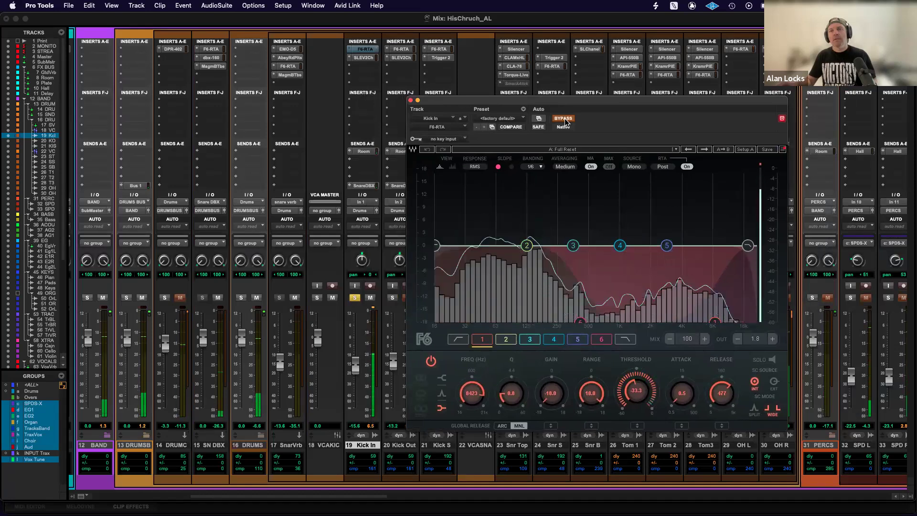
{"action": "key", "text": "space"}
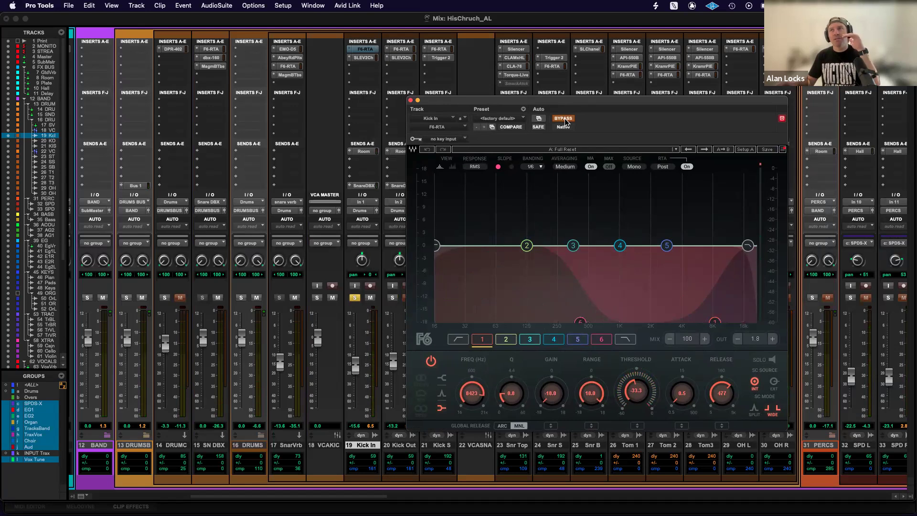
{"action": "key", "text": "space"}
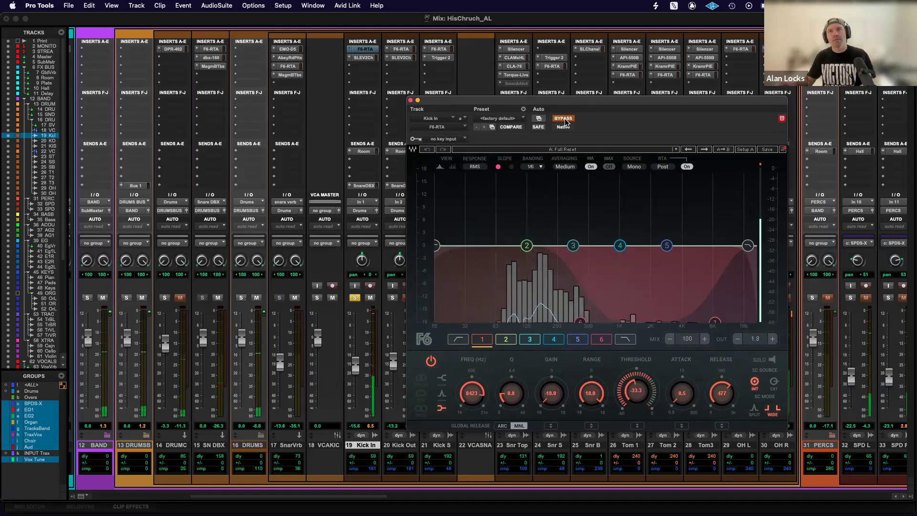
{"action": "left_click", "coordinate": [564, 119]}
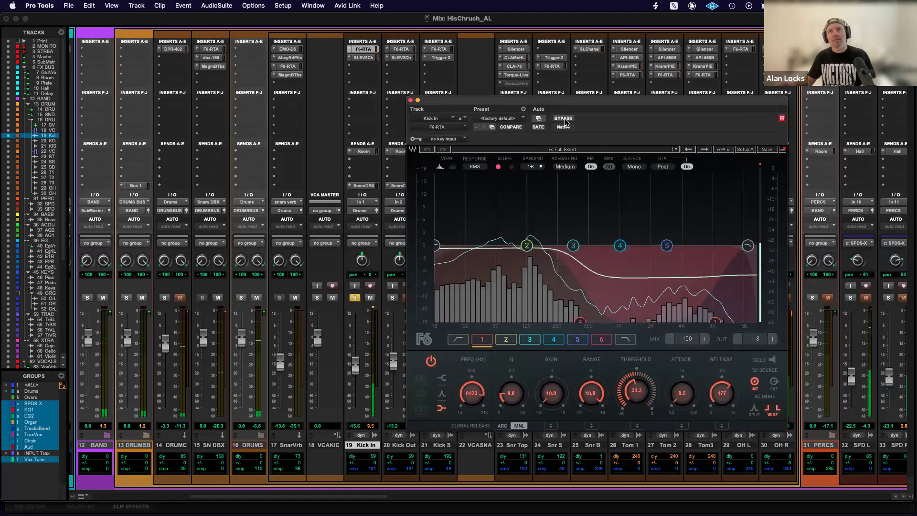
{"action": "left_click", "coordinate": [564, 119]}
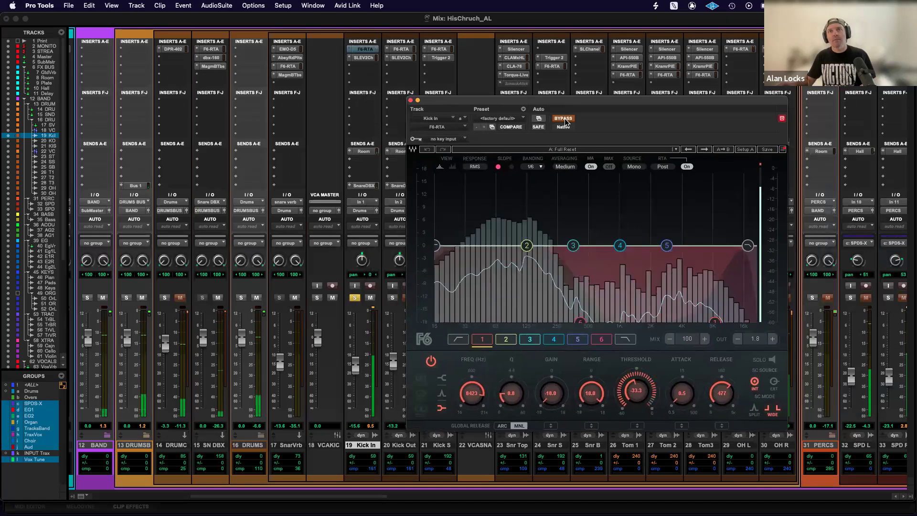
{"action": "left_click", "coordinate": [564, 119]}
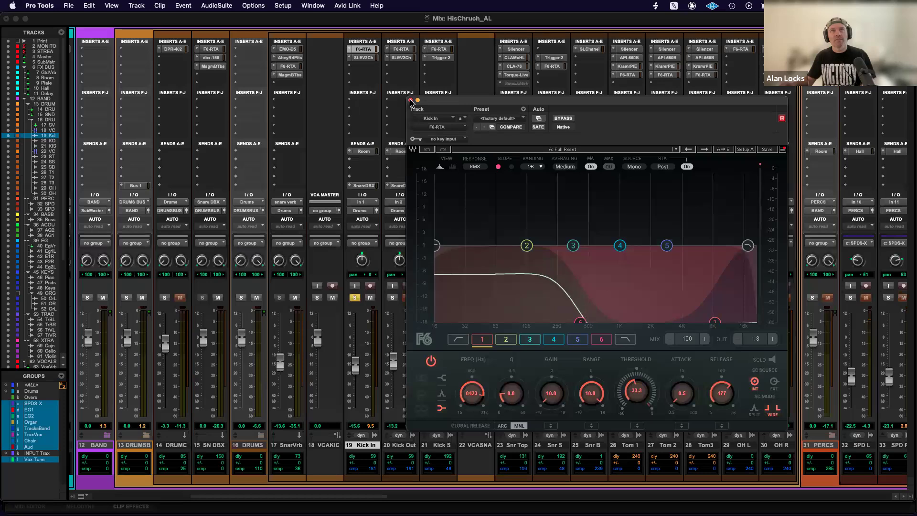
{"action": "left_click", "coordinate": [411, 100]}
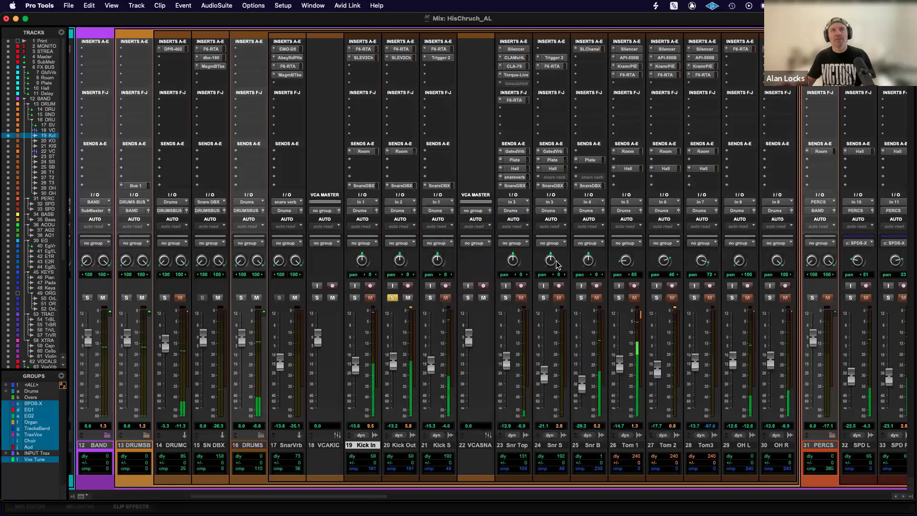
Compare the soloed Kick Out with its F6-RTA bypassed and active, leave it active, close the plug-in window and unsolo the track.
{"action": "left_click", "coordinate": [401, 49]}
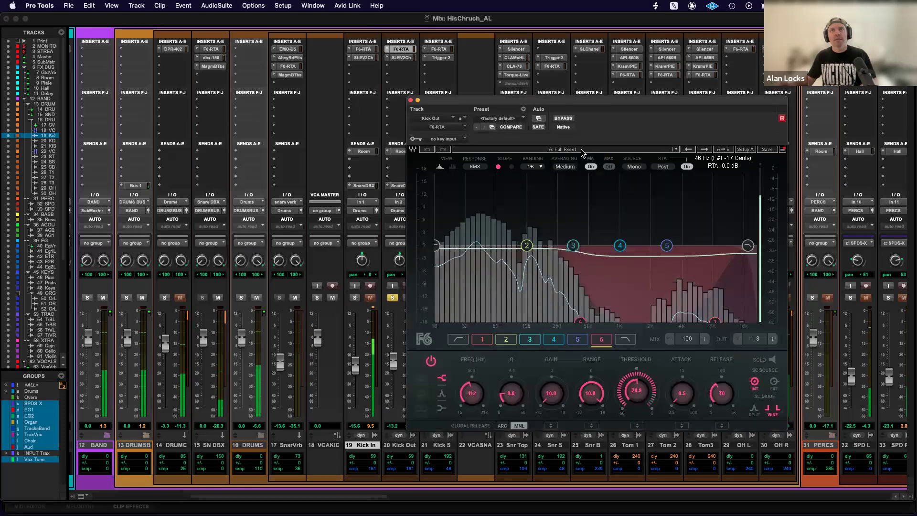
{"action": "left_click", "coordinate": [563, 119]}
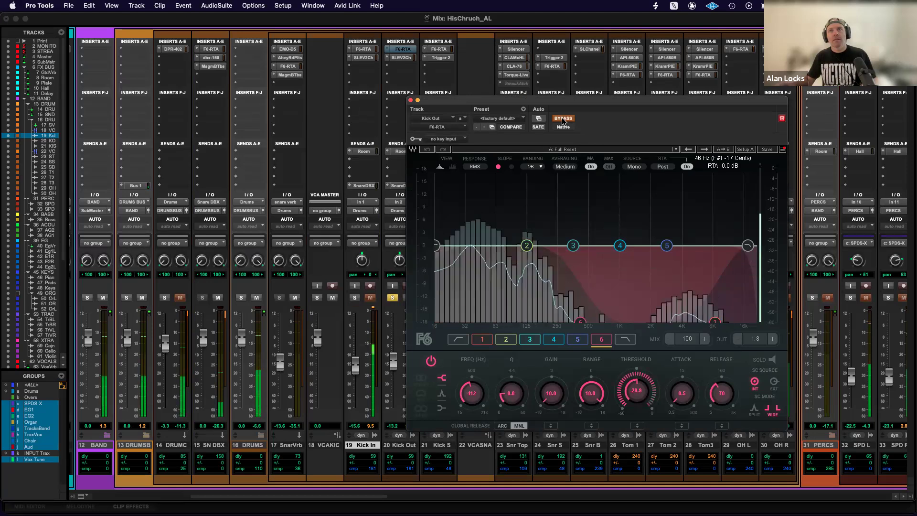
{"action": "left_click", "coordinate": [563, 119]}
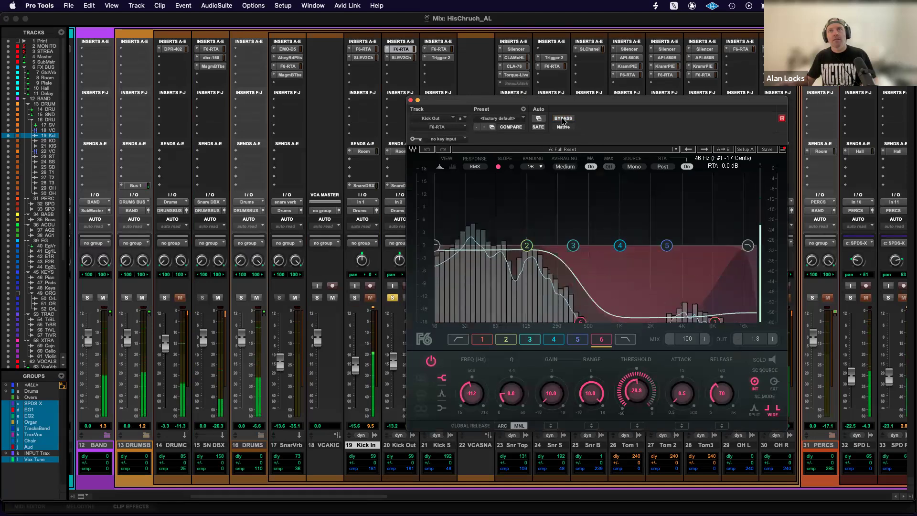
{"action": "left_click", "coordinate": [563, 119]}
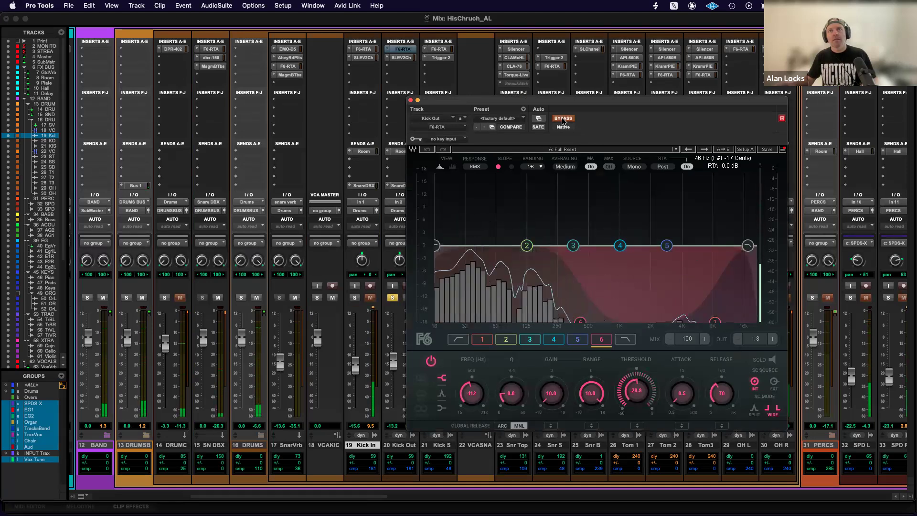
{"action": "left_click", "coordinate": [562, 119]}
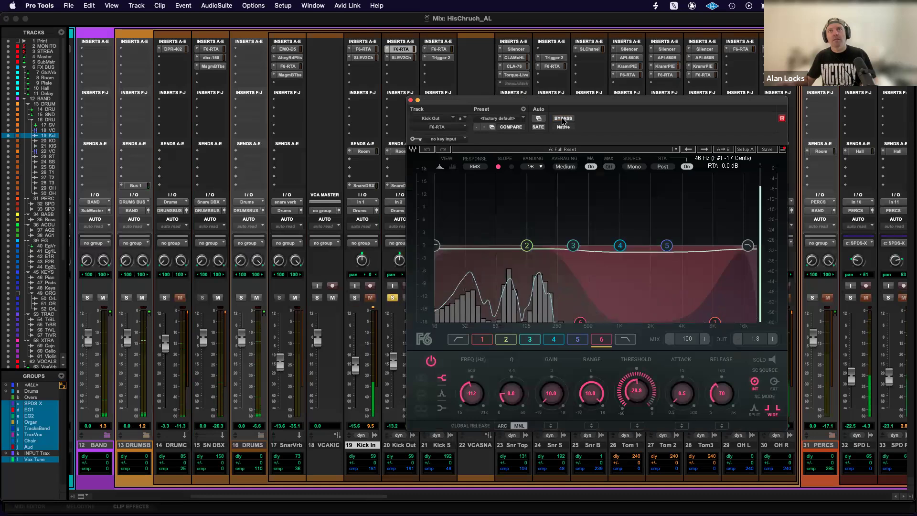
{"action": "left_click", "coordinate": [418, 102]}
{"action": "left_click", "coordinate": [393, 297]}
Solo Tom 1 for playback with its Silencer window in view, close the window and unsolo the track.
{"action": "scroll", "coordinate": [583, 309], "scroll_direction": "right", "scroll_amount": 3}
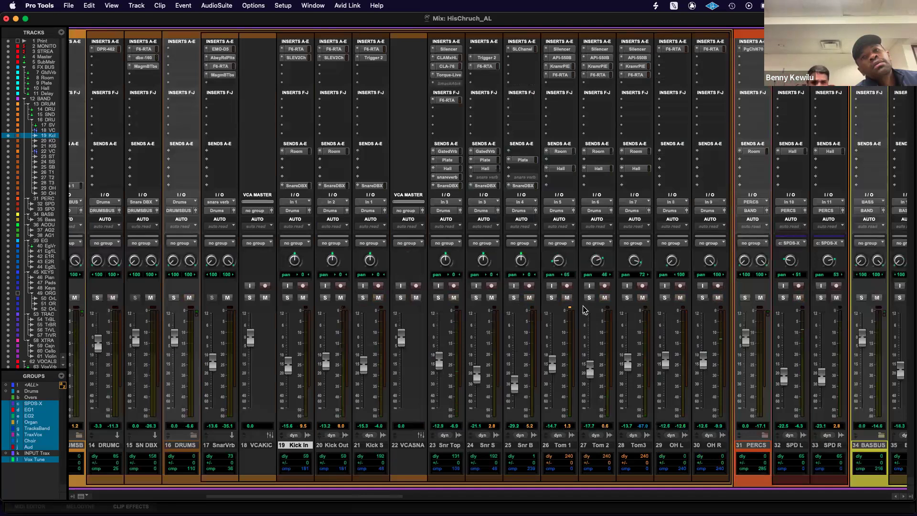
{"action": "scroll", "coordinate": [583, 308], "scroll_direction": "right", "scroll_amount": 2}
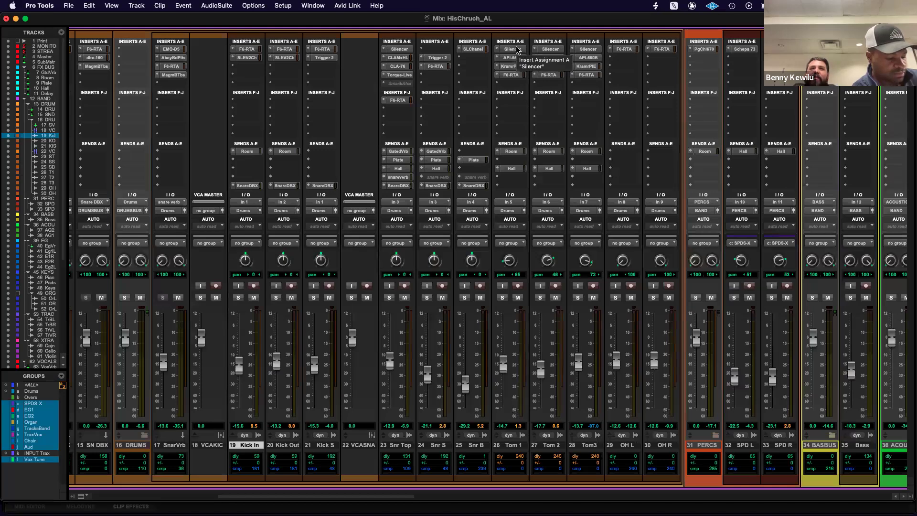
{"action": "left_click", "coordinate": [505, 299]}
{"action": "key", "text": "space"}
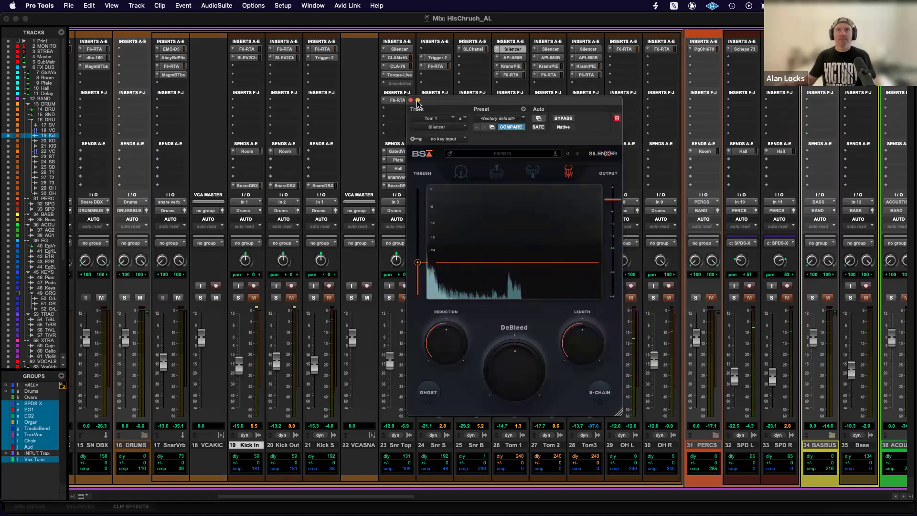
{"action": "left_click", "coordinate": [410, 100]}
{"action": "left_click", "coordinate": [502, 297]}
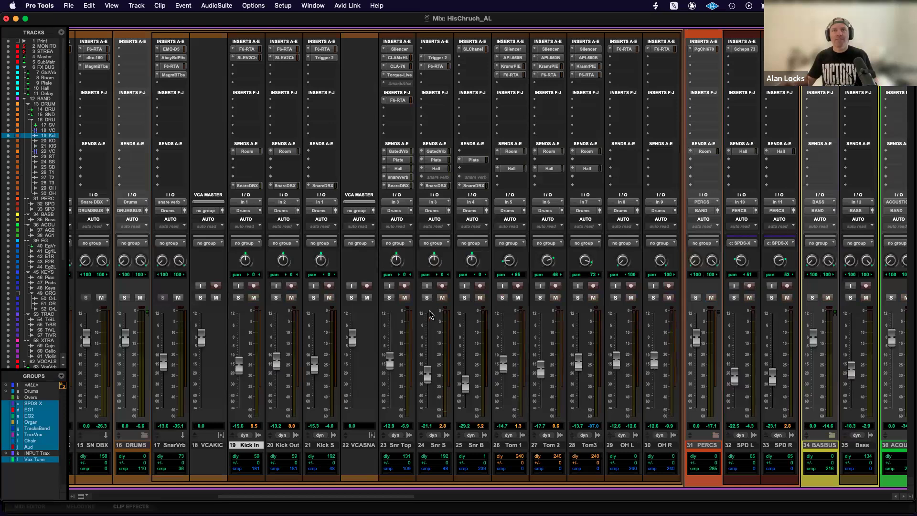
Solo Snr Top, bypass its Silencer and raise the plug-in's threshold to about -28.5 dB.
{"action": "left_click", "coordinate": [389, 298]}
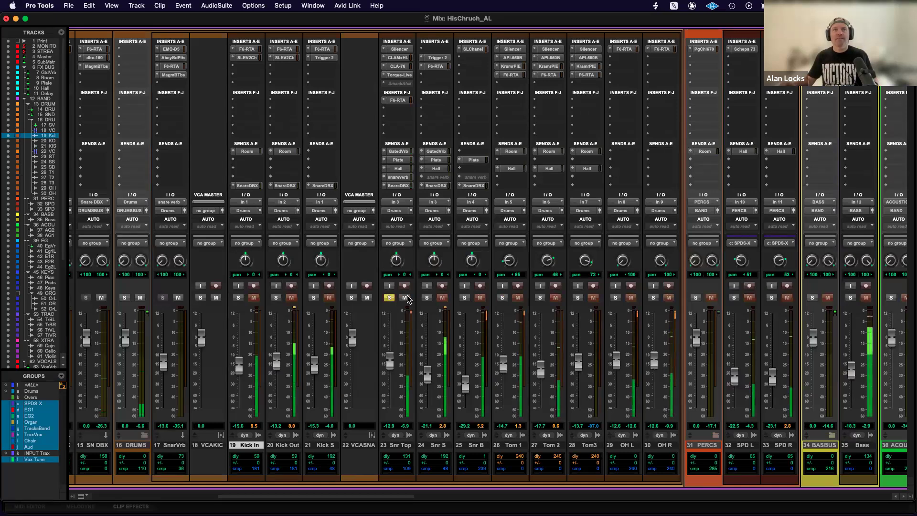
{"action": "left_click", "coordinate": [400, 50]}
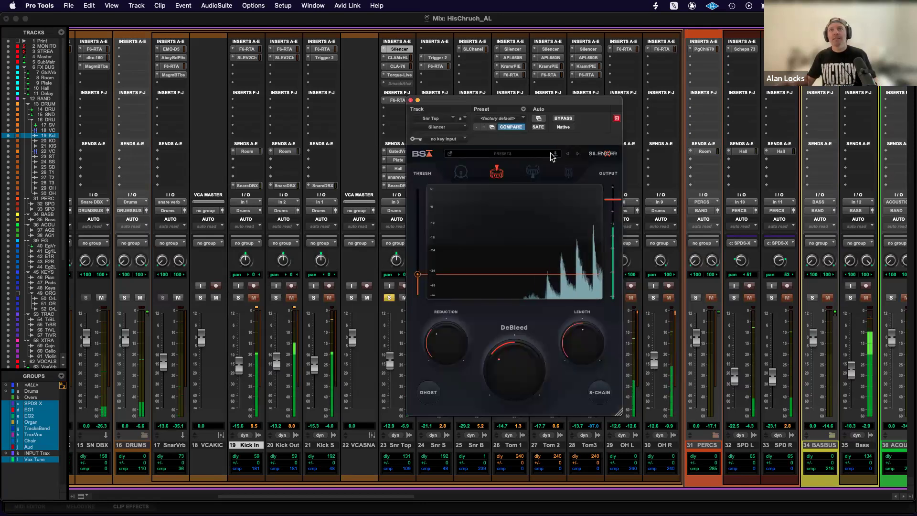
{"action": "left_click", "coordinate": [564, 118]}
{"action": "mouse_move", "coordinate": [417, 276]}
{"action": "left_click_drag", "start_coordinate": [417, 266], "coordinate": [418, 261]}
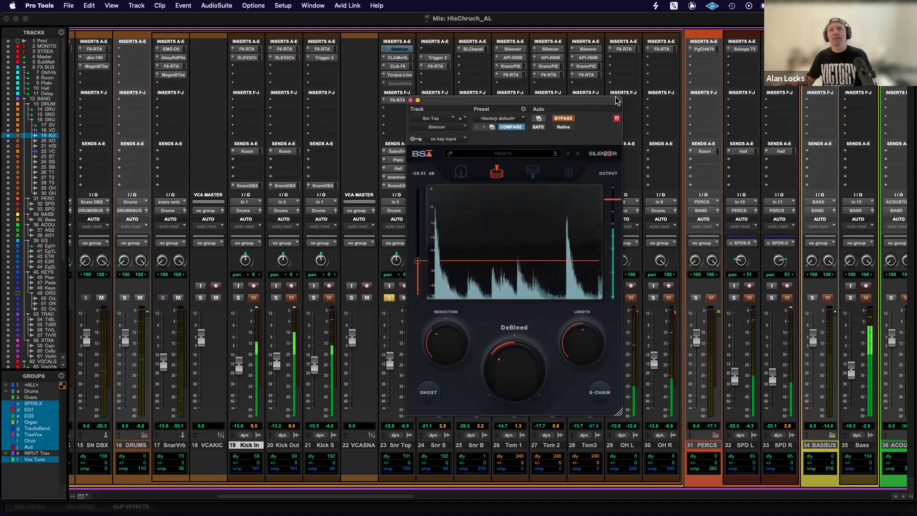
Compare Snr Top with its Silencer active and bypassed, and close the plug-in window.
{"action": "left_click", "coordinate": [563, 119]}
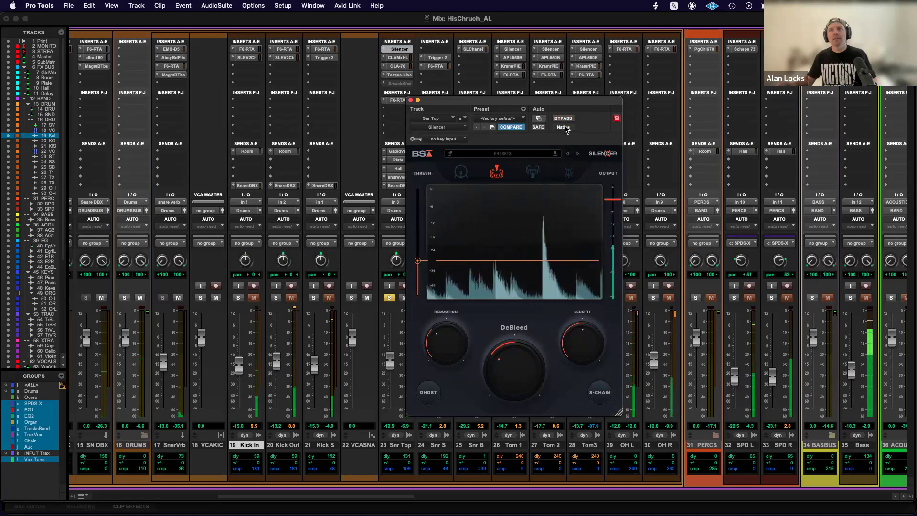
{"action": "left_click", "coordinate": [564, 119]}
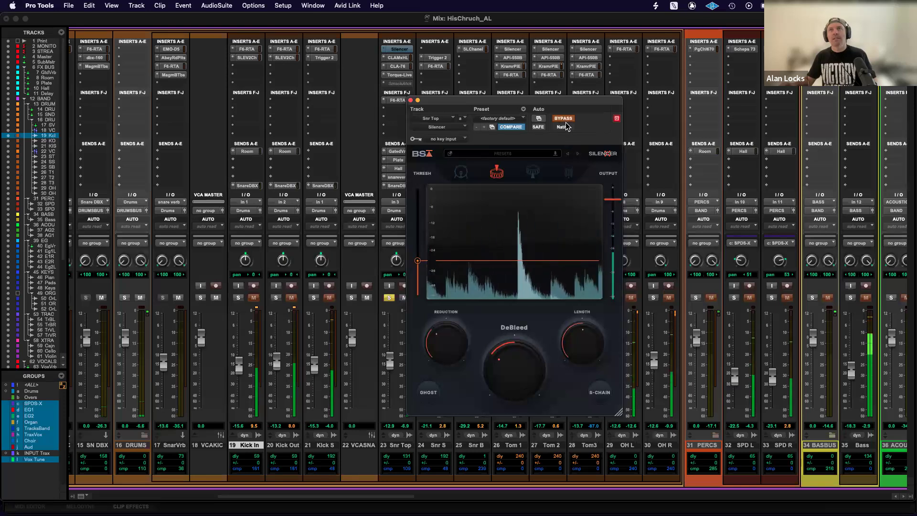
{"action": "left_click", "coordinate": [411, 101]}
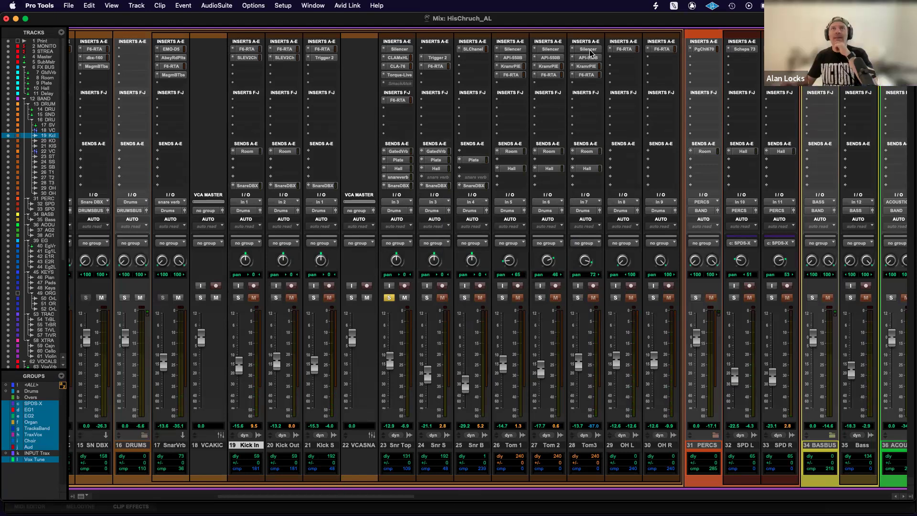
Examine the settings of bands 6 and 1 in Kick In's F6-RTA.
{"action": "left_click", "coordinate": [252, 52]}
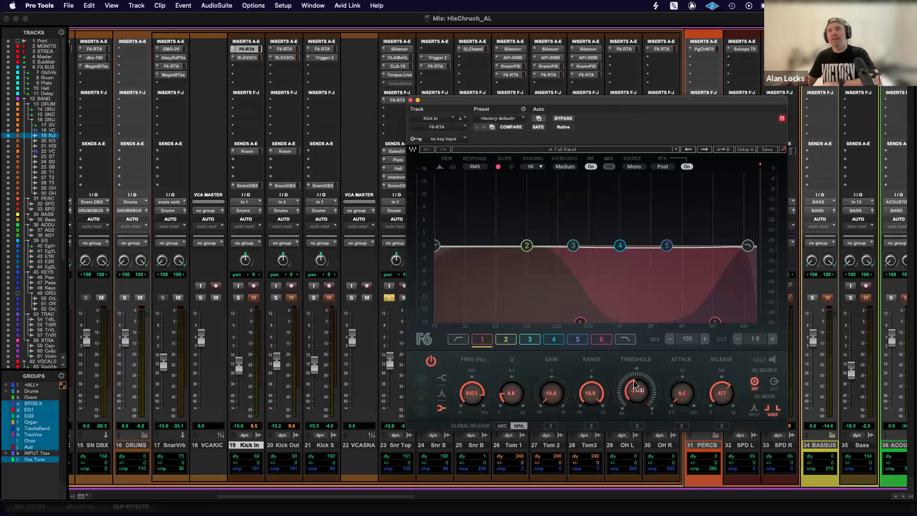
{"action": "left_click", "coordinate": [580, 321]}
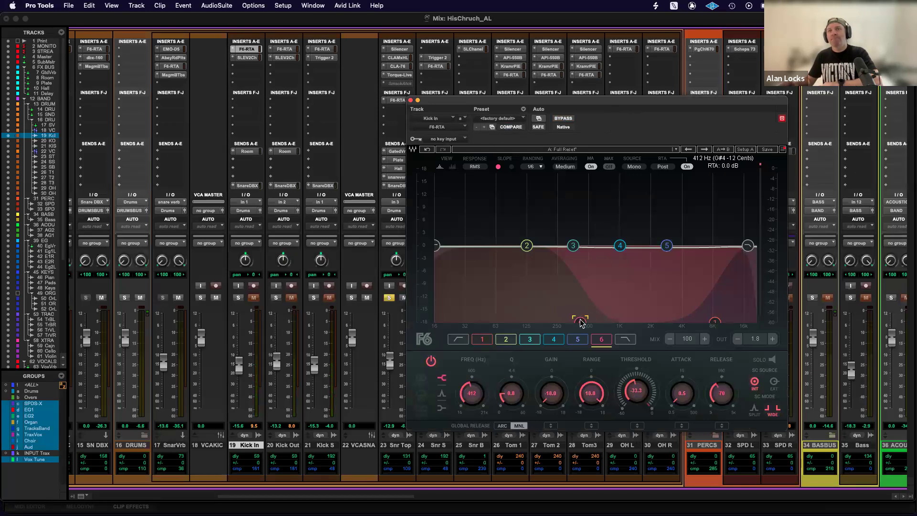
{"action": "left_click", "coordinate": [715, 321]}
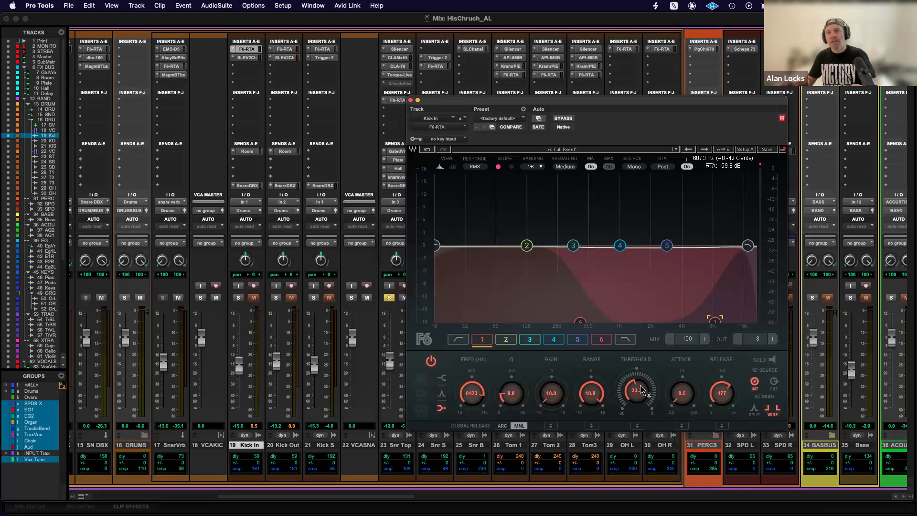
Play back with only Kick In soloed, set band 1's threshold in its F6-RTA to about -36.5 dB and stop playback.
{"action": "key", "text": "space"}
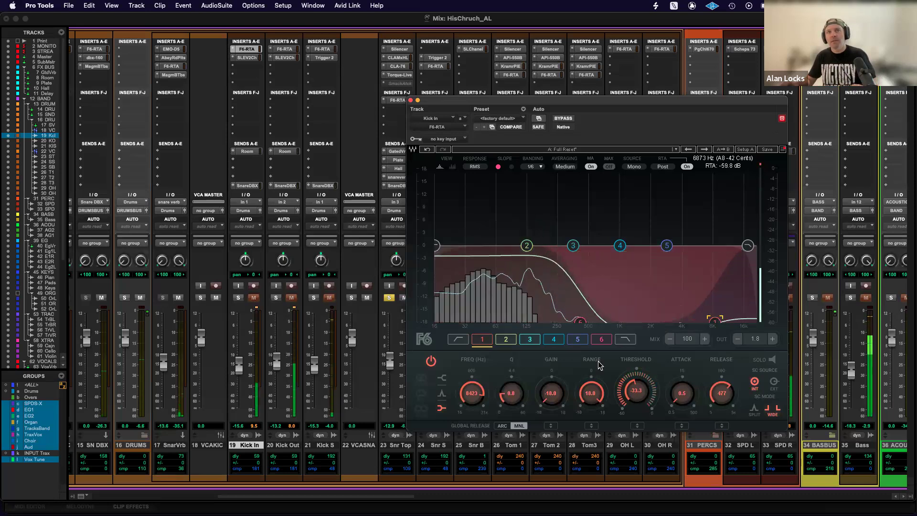
{"action": "left_click", "coordinate": [239, 298]}
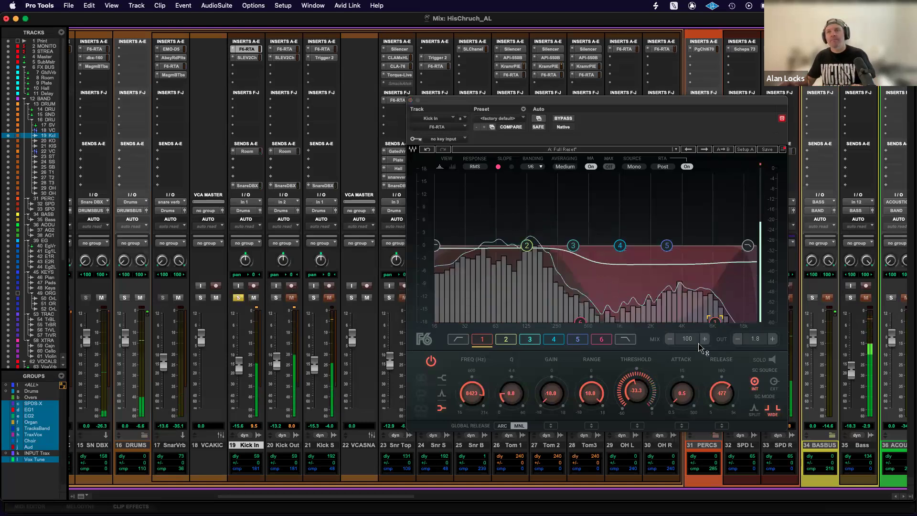
{"action": "left_click", "coordinate": [634, 391], "text": "alt"}
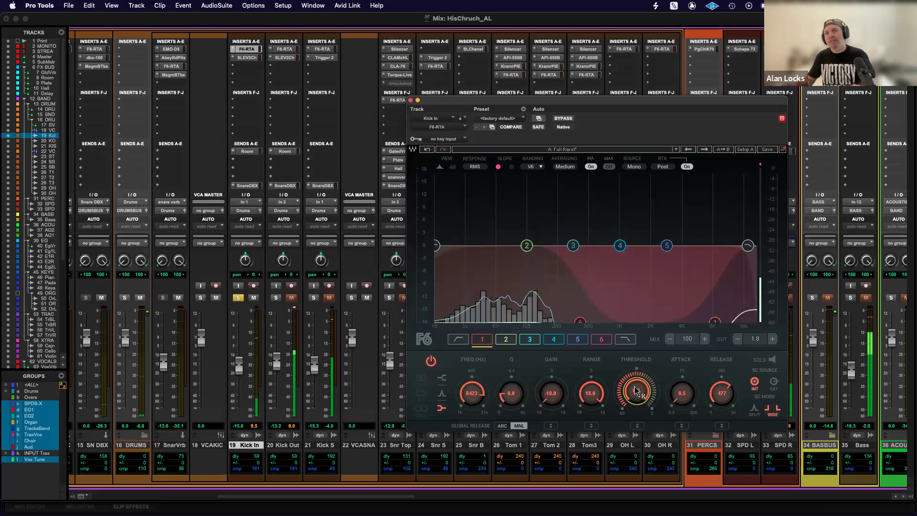
{"action": "left_click_drag", "start_coordinate": [637, 373], "coordinate": [636, 442]}
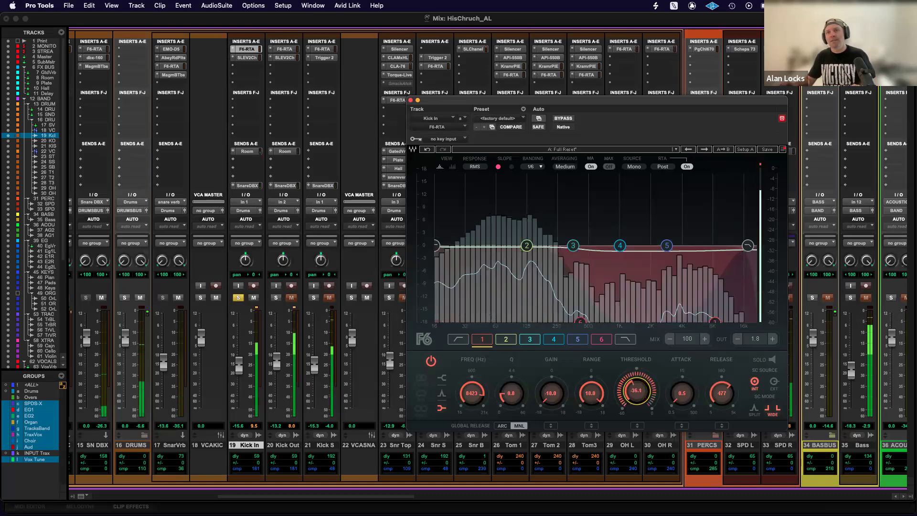
{"action": "key", "text": "space"}
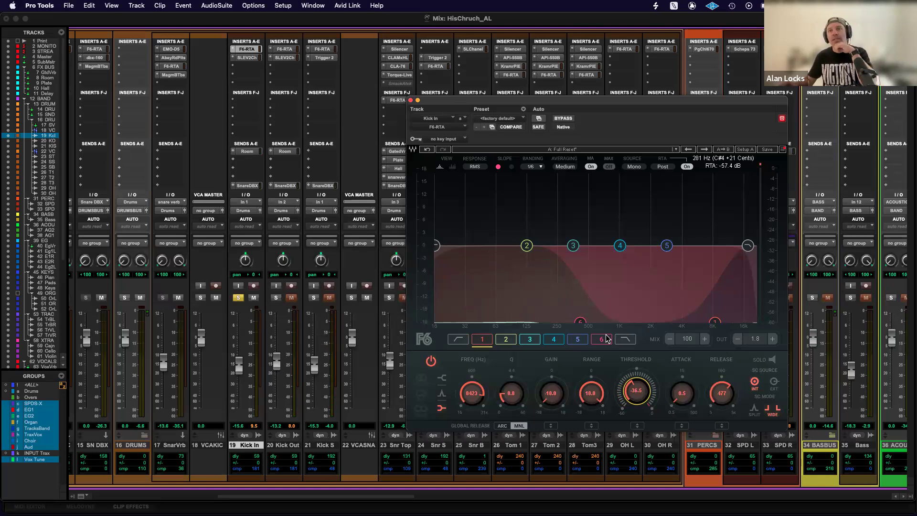
Set band 6's threshold in Kick In's F6-RTA to about -34 dB and close the plug-in window.
{"action": "left_click", "coordinate": [581, 321]}
{"action": "left_click", "coordinate": [714, 320]}
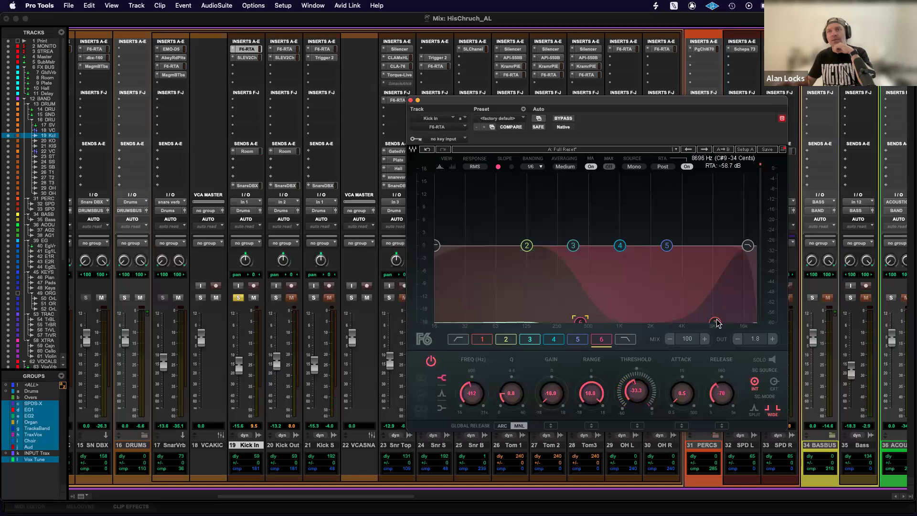
{"action": "left_click", "coordinate": [581, 322]}
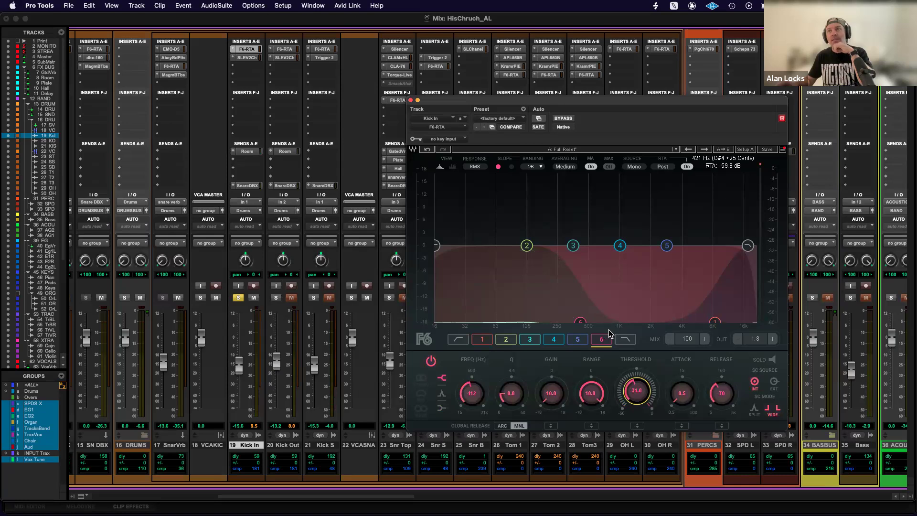
{"action": "left_click", "coordinate": [410, 100]}
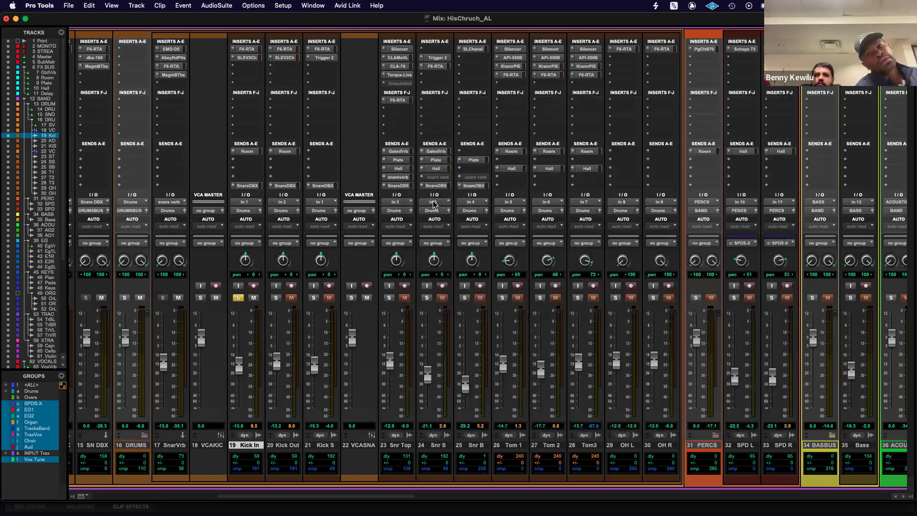
Examine the SSL EV2 Channel settings on Kick In, close that window and open the one on Kick Out.
{"action": "left_click", "coordinate": [246, 58]}
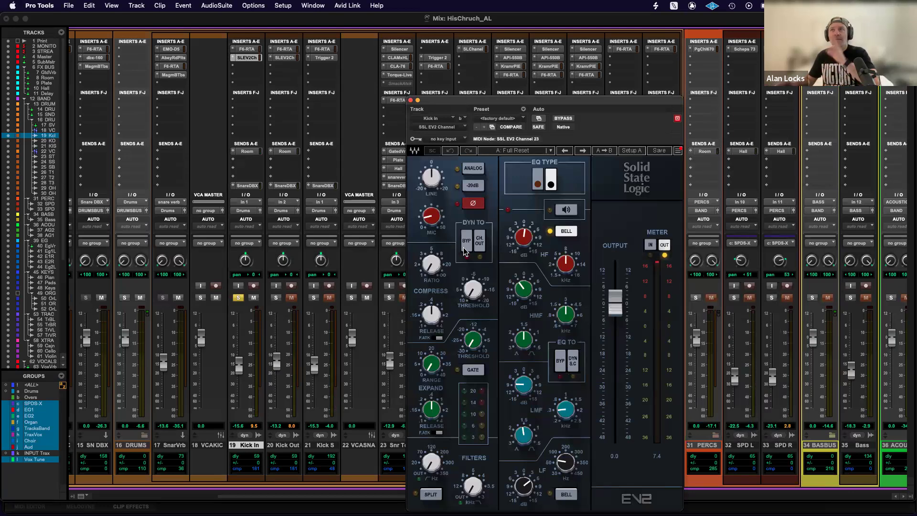
{"action": "left_click_drag", "start_coordinate": [451, 105], "coordinate": [458, 65]}
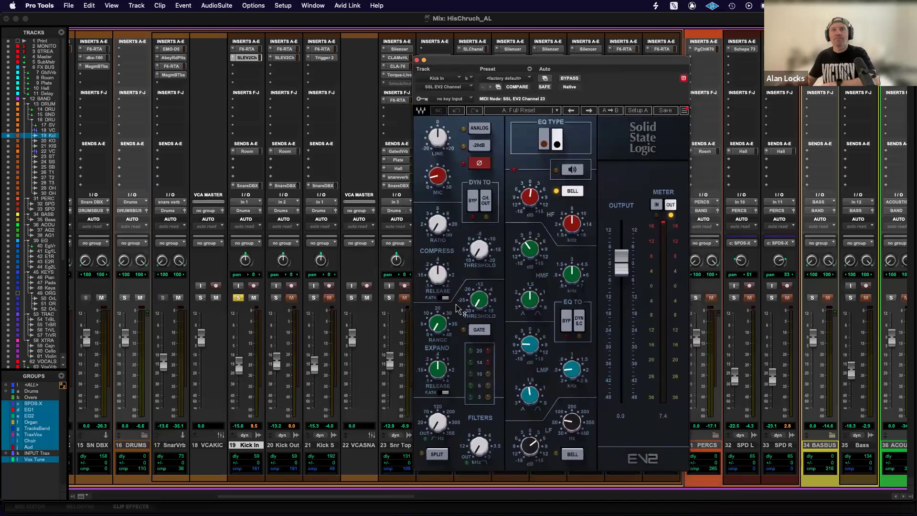
{"action": "left_click", "coordinate": [417, 60]}
{"action": "left_click", "coordinate": [285, 58]}
Bring up Trigger 2 on Kick S, play back with only Kick S soloed and reposition the plug-in window over the mixer.
{"action": "left_click", "coordinate": [316, 58]}
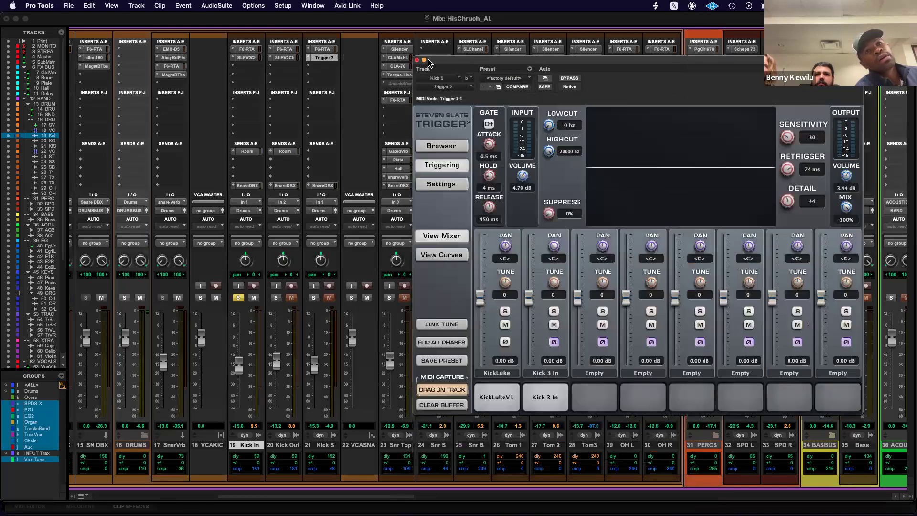
{"action": "key", "text": "space"}
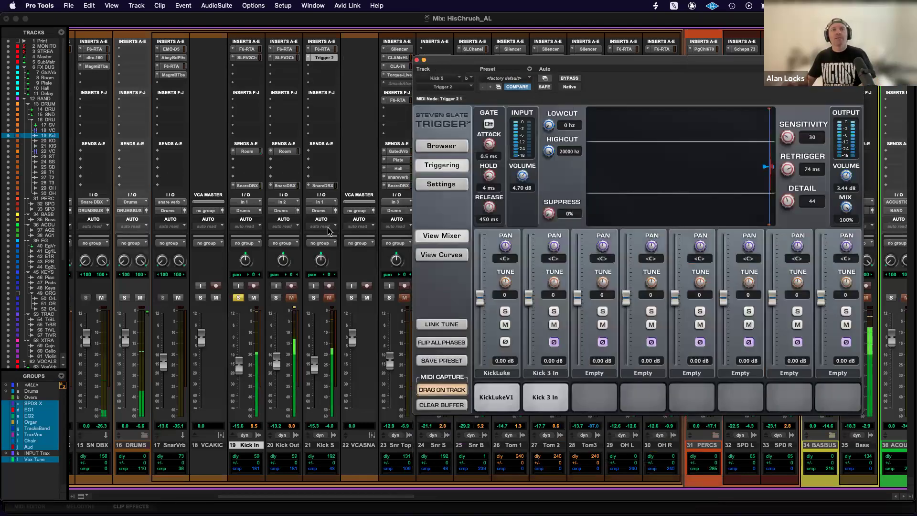
{"action": "left_click", "coordinate": [314, 298]}
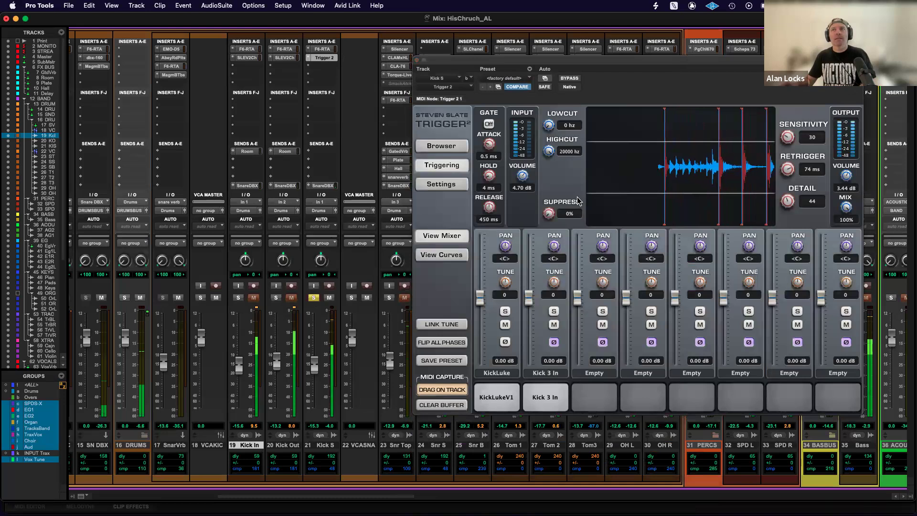
{"action": "left_click_drag", "start_coordinate": [740, 60], "coordinate": [556, 63]}
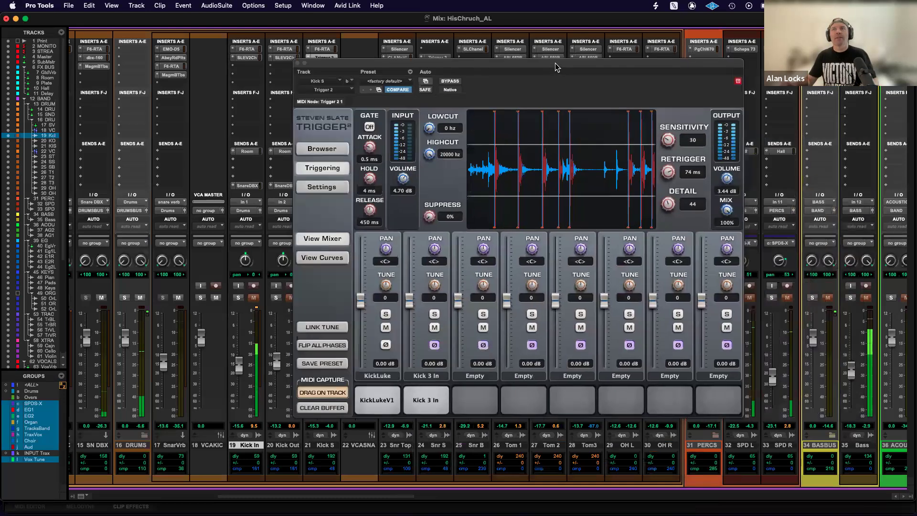
Set Trigger 2's Detail to 43 on Kick S and close the plug-in window.
{"action": "left_click_drag", "start_coordinate": [603, 205], "coordinate": [601, 211]}
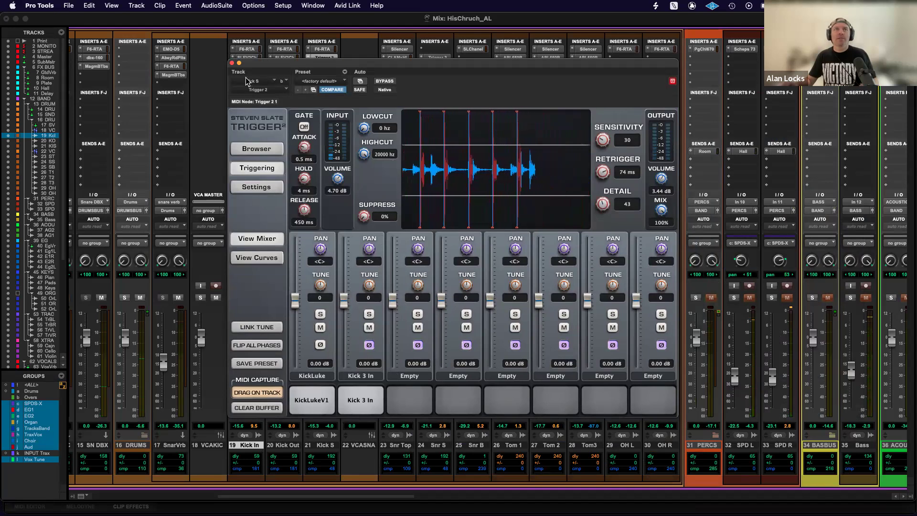
{"action": "left_click", "coordinate": [232, 63]}
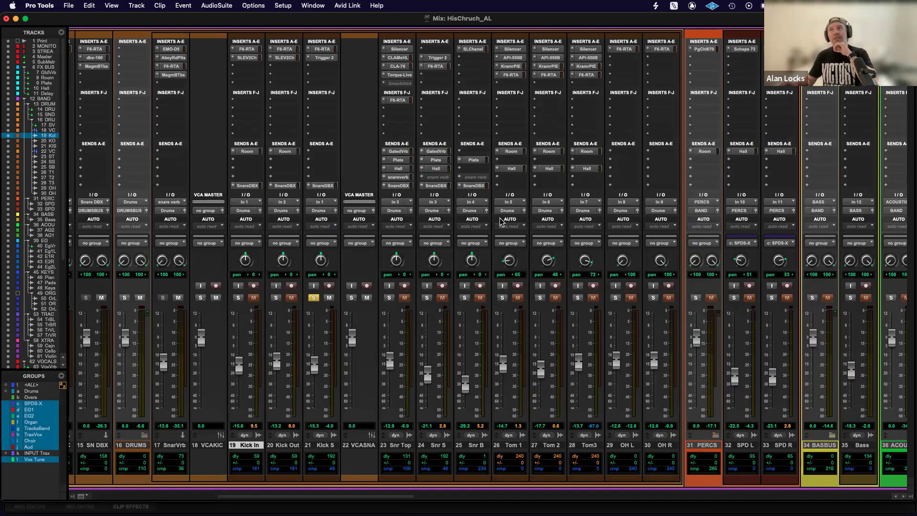
{"action": "scroll", "coordinate": [501, 221], "scroll_direction": "right", "scroll_amount": 3}
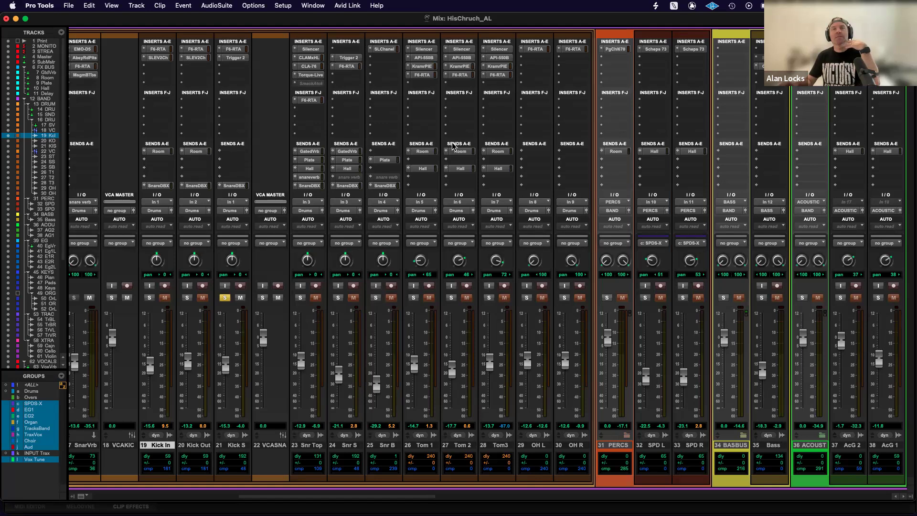
Bring up Kramer PIE on Tom 1, reposition its window, solo Tom 1 during playback and close the plug-in window.
{"action": "left_click", "coordinate": [423, 67]}
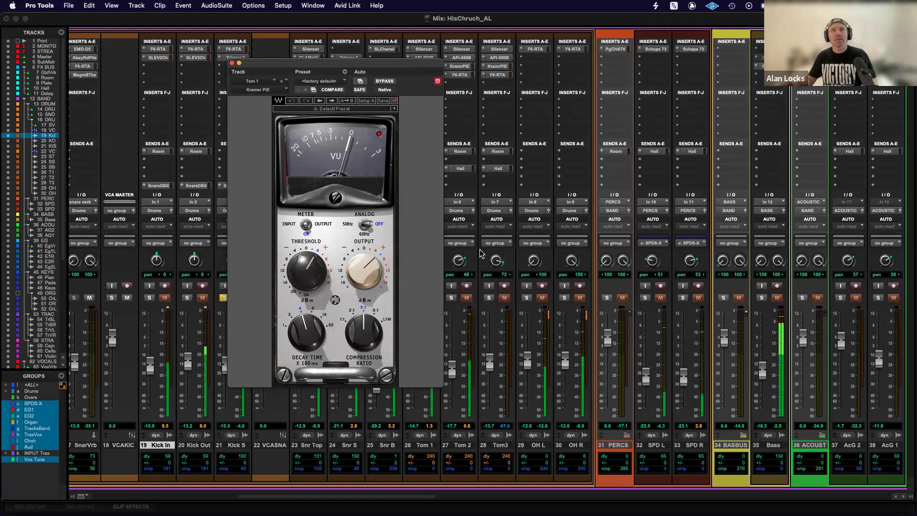
{"action": "left_click_drag", "start_coordinate": [410, 66], "coordinate": [296, 72]}
{"action": "left_click", "coordinate": [414, 299]}
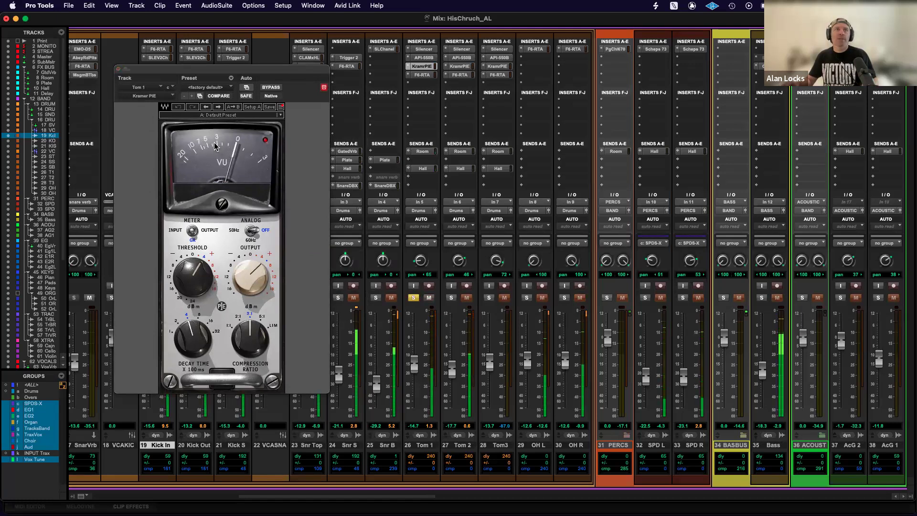
{"action": "left_click", "coordinate": [119, 70]}
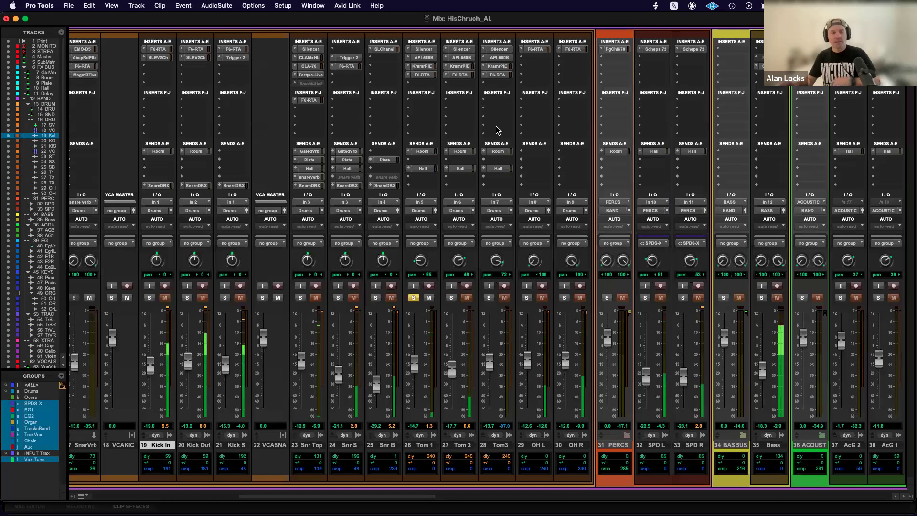
Examine the API-550B and F6-RTA settings on Tom 1, closing each plug-in window.
{"action": "left_click", "coordinate": [427, 57]}
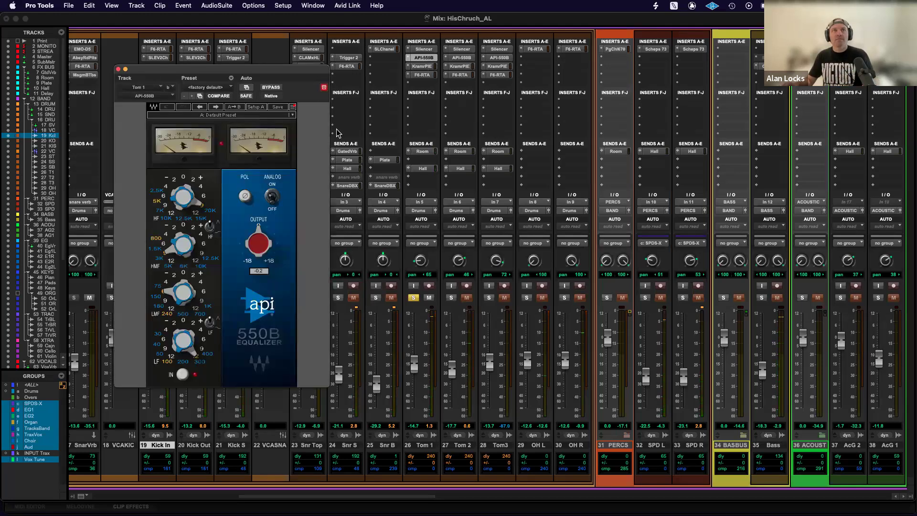
{"action": "left_click", "coordinate": [118, 69]}
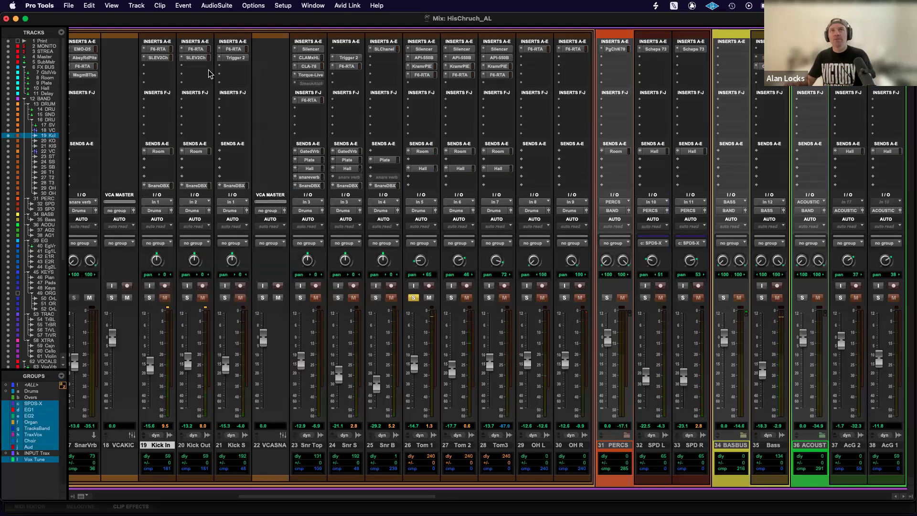
{"action": "left_click", "coordinate": [416, 75]}
{"action": "left_click_drag", "start_coordinate": [355, 71], "coordinate": [460, 128]}
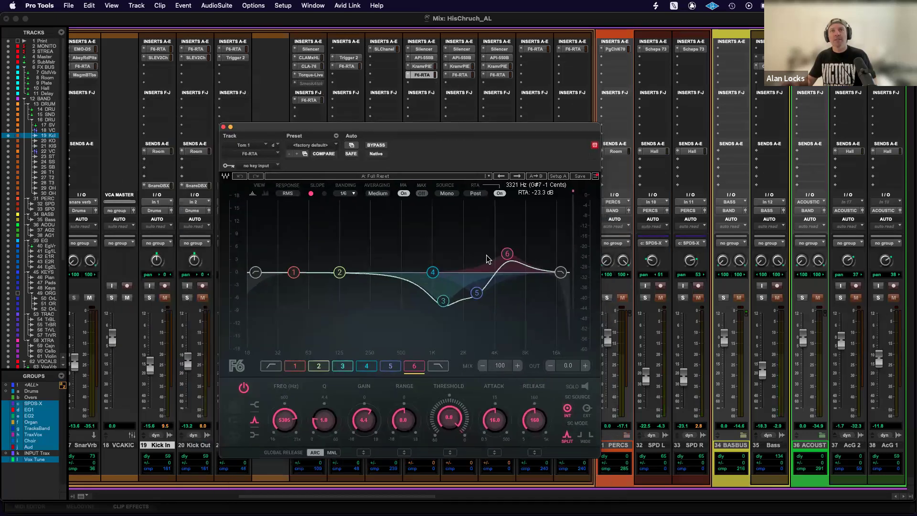
{"action": "left_click", "coordinate": [223, 128]}
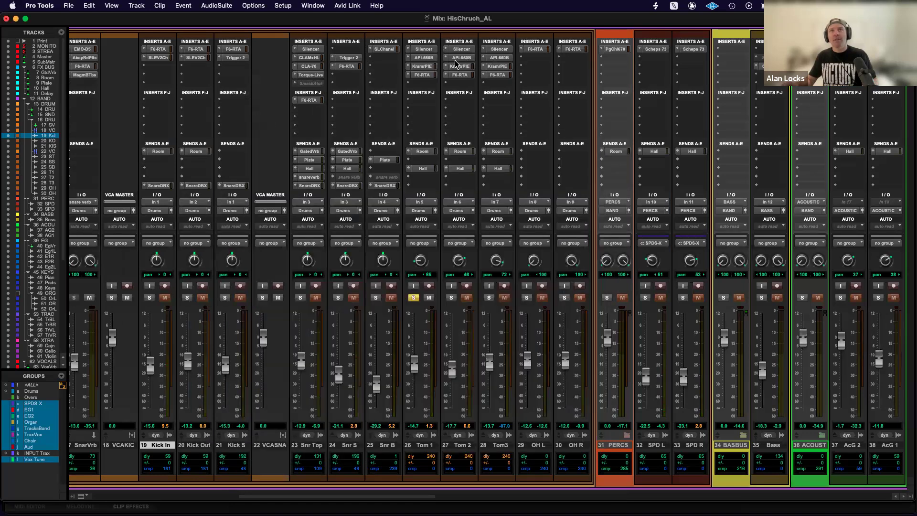
Examine the Scheps 73 preamp and EQ settings on SPD L and close the plug-in window.
{"action": "scroll", "coordinate": [532, 76], "scroll_direction": "right", "scroll_amount": 3}
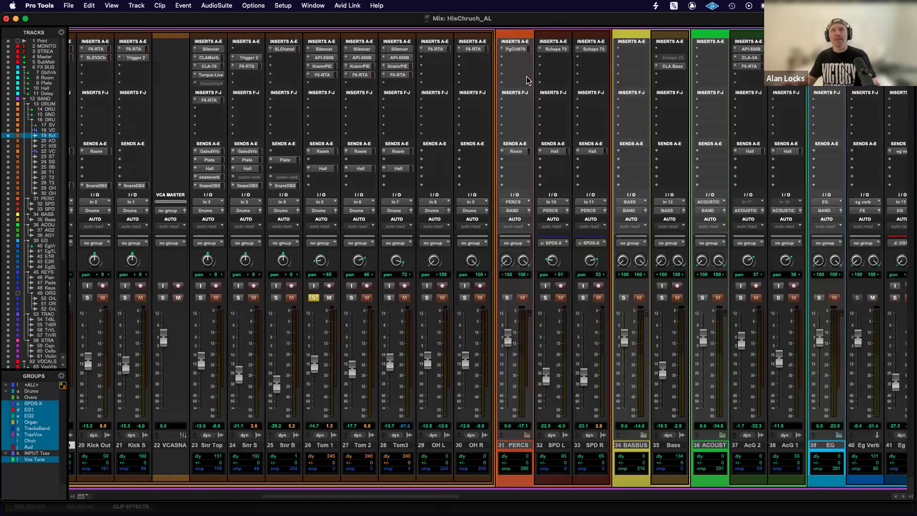
{"action": "scroll", "coordinate": [528, 80], "scroll_direction": "right", "scroll_amount": 5}
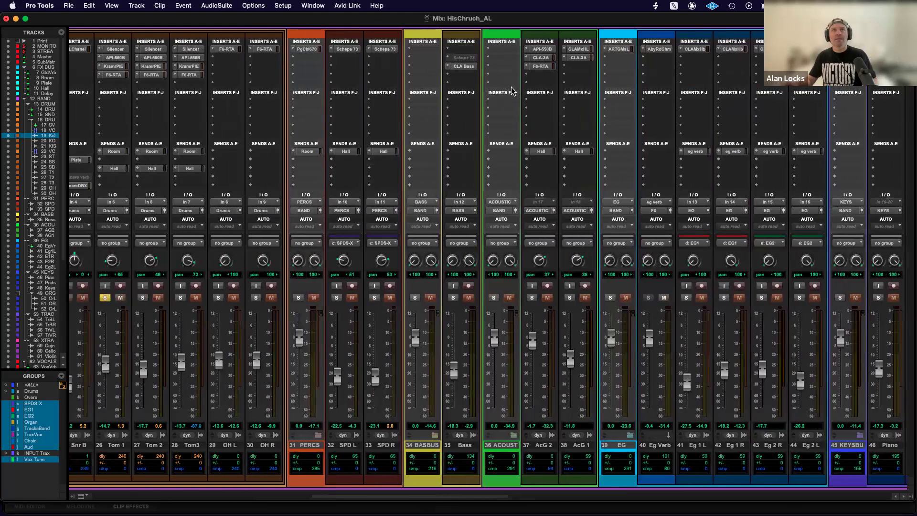
{"action": "left_click", "coordinate": [348, 49]}
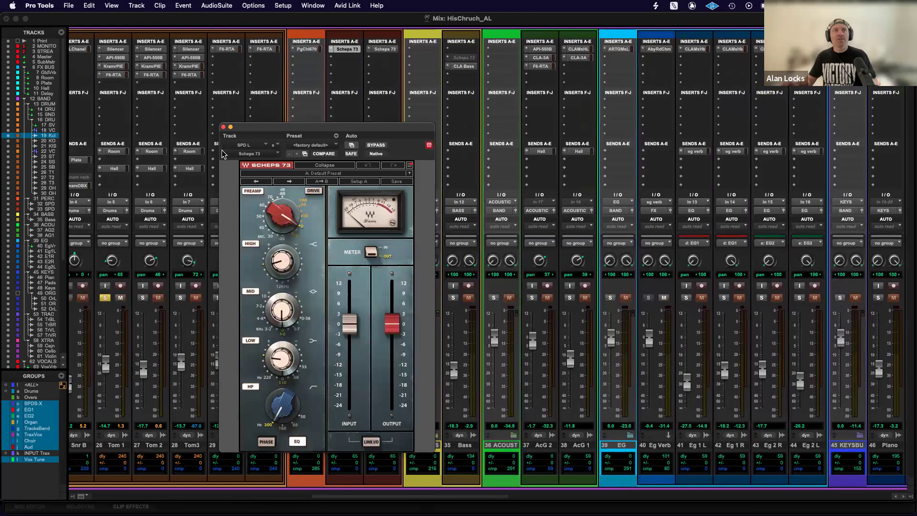
{"action": "mouse_move", "coordinate": [277, 362]}
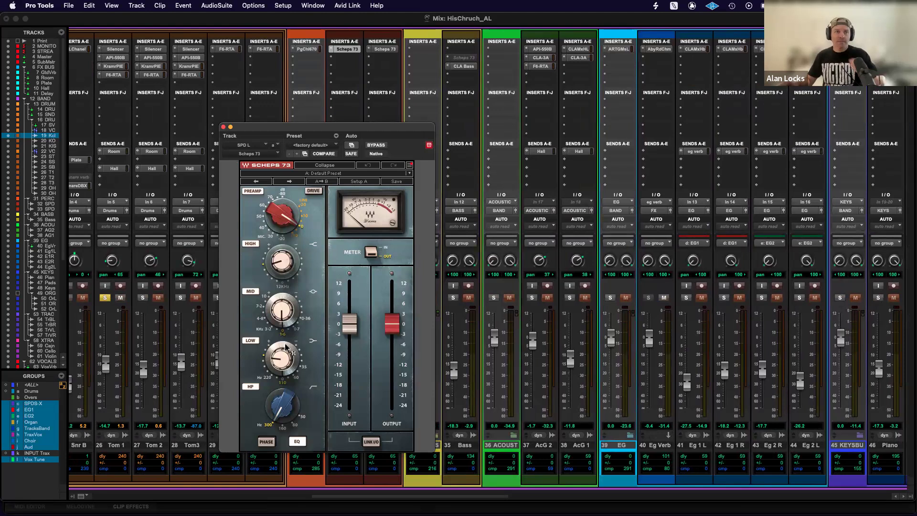
{"action": "left_click", "coordinate": [223, 128]}
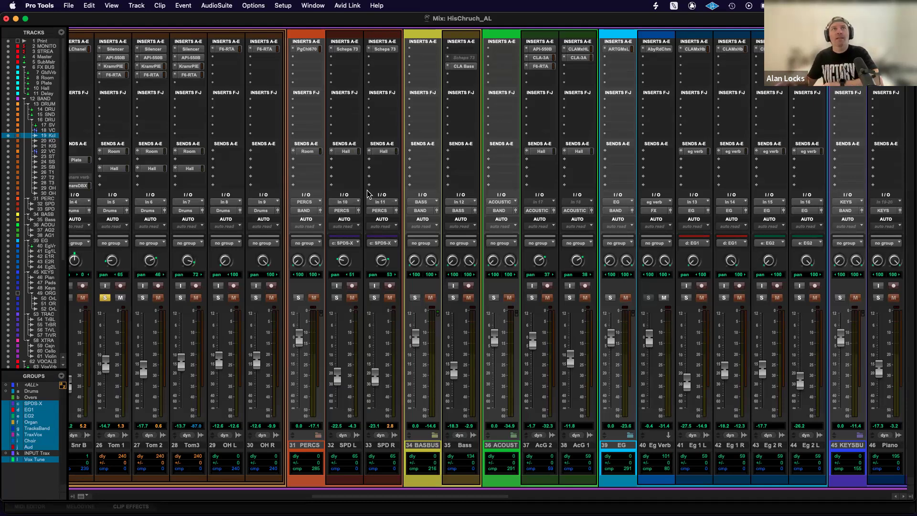
Examine the PuigChild 670 input gain and threshold on the PERCS bus and close the plug-in window.
{"action": "left_click", "coordinate": [307, 49]}
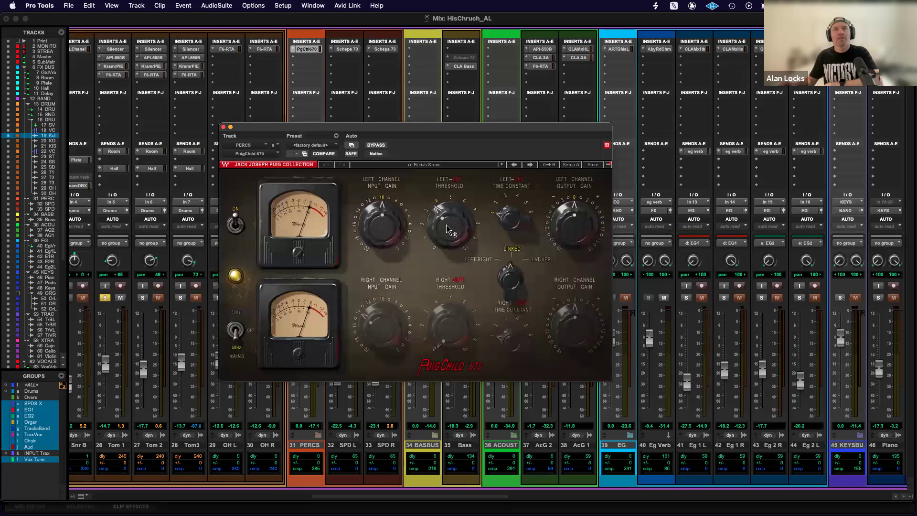
{"action": "mouse_move", "coordinate": [452, 229]}
{"action": "mouse_move", "coordinate": [381, 219]}
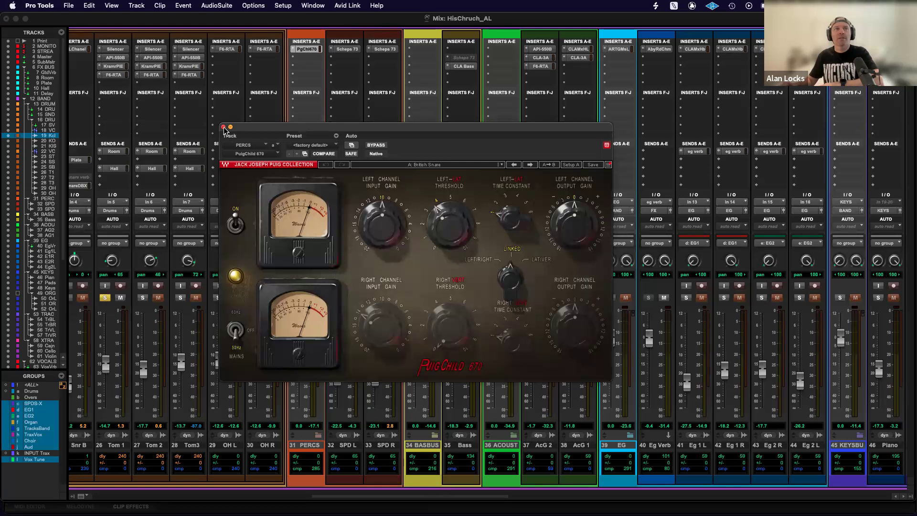
{"action": "left_click", "coordinate": [223, 127]}
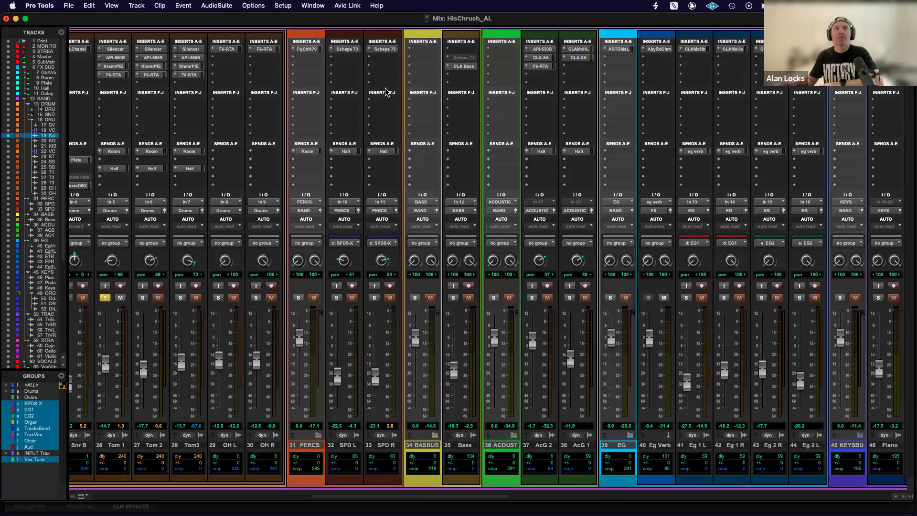
{"action": "left_click", "coordinate": [308, 50]}
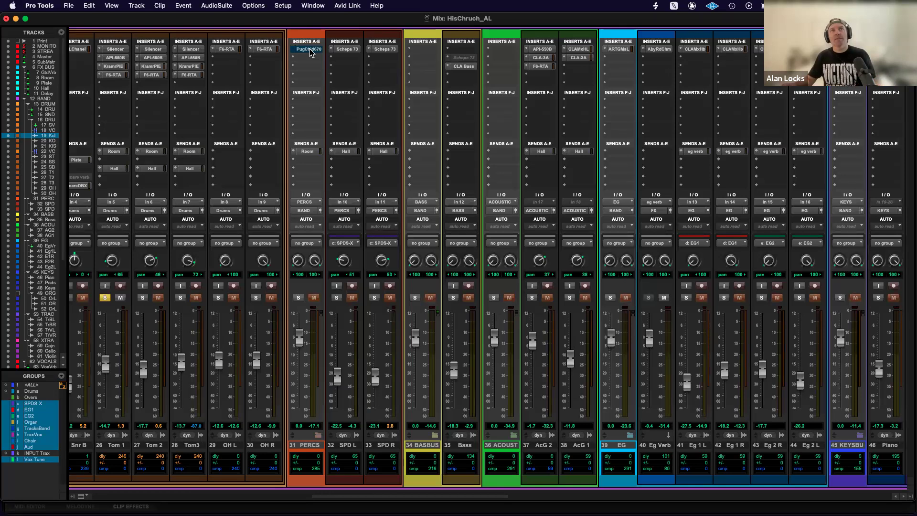
Bring up CLA Bass on the Bass track, start playback and reposition the plug-in window over the mixer.
{"action": "scroll", "coordinate": [486, 170], "scroll_direction": "right", "scroll_amount": 3}
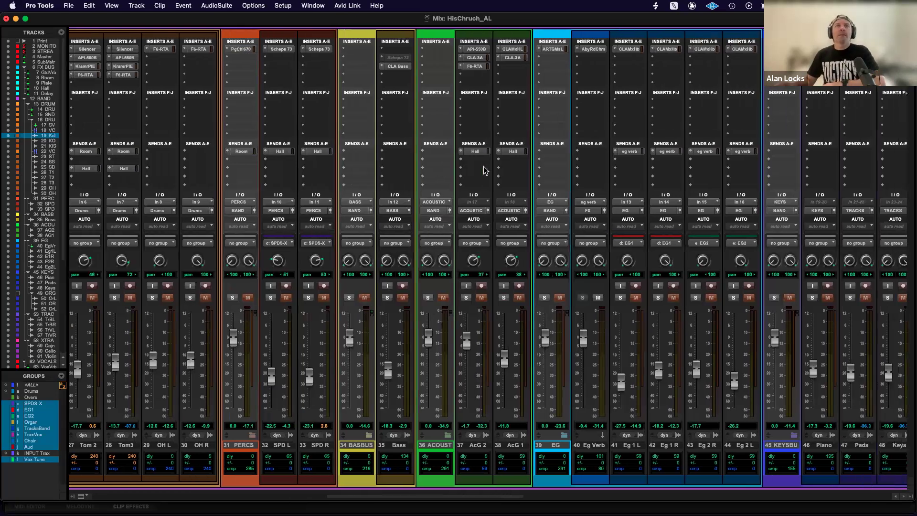
{"action": "left_click", "coordinate": [395, 66]}
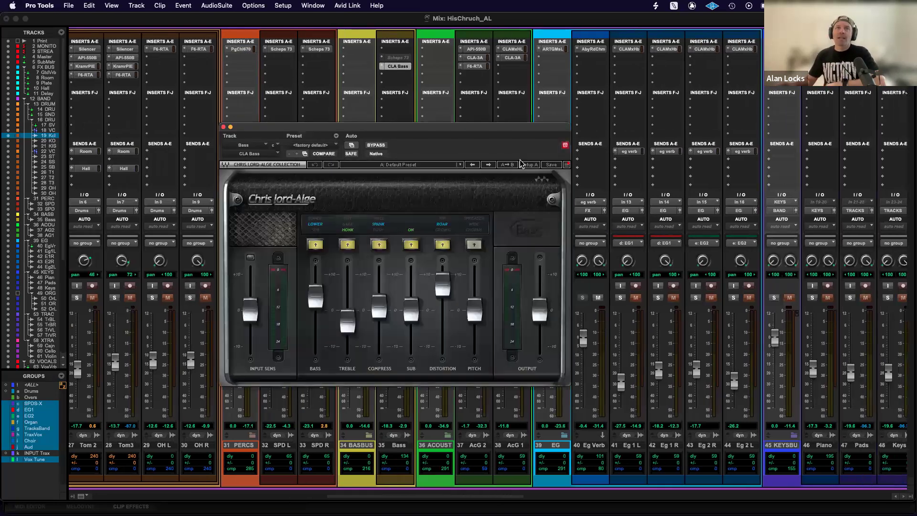
{"action": "left_click_drag", "start_coordinate": [426, 127], "coordinate": [768, 111]}
{"action": "key", "text": "space"}
{"action": "left_click_drag", "start_coordinate": [698, 111], "coordinate": [495, 104]}
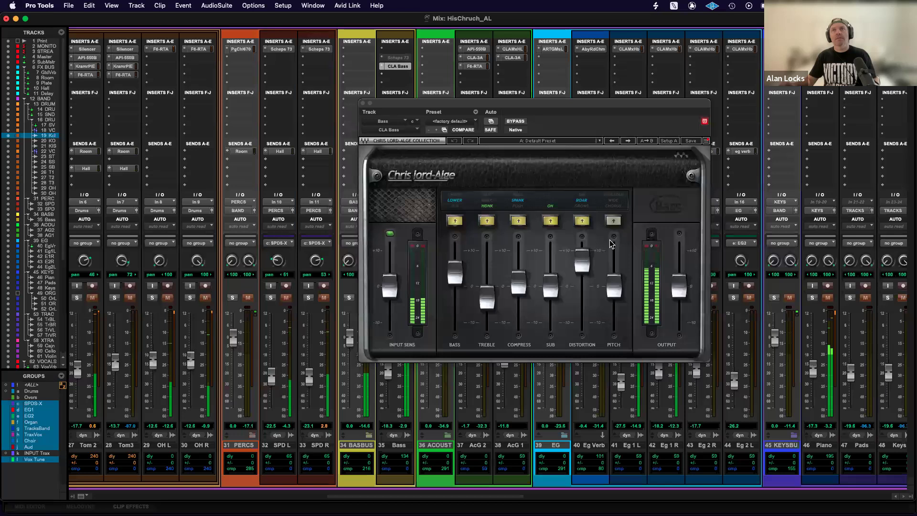
Compare the Bass track with CLA Bass bypassed and active, close the plug-in window and toggle the track's solo on and off.
{"action": "left_click", "coordinate": [516, 121]}
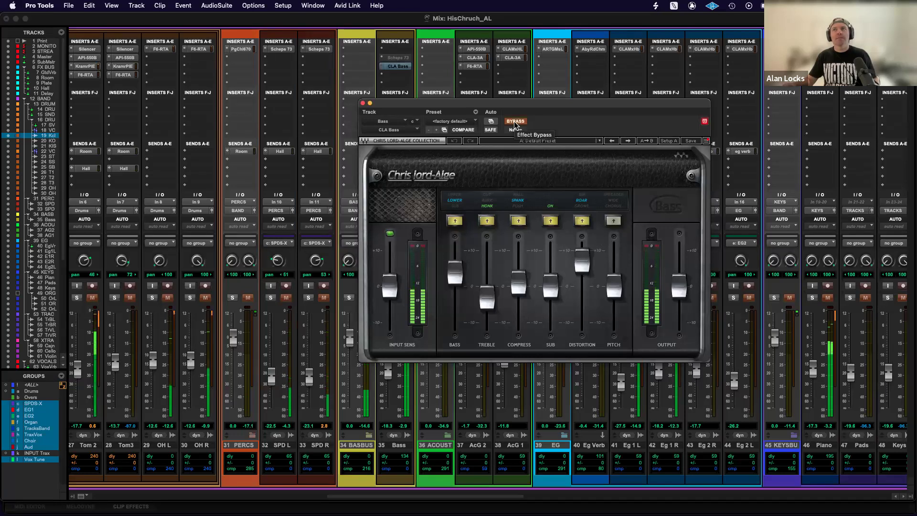
{"action": "left_click", "coordinate": [515, 121]}
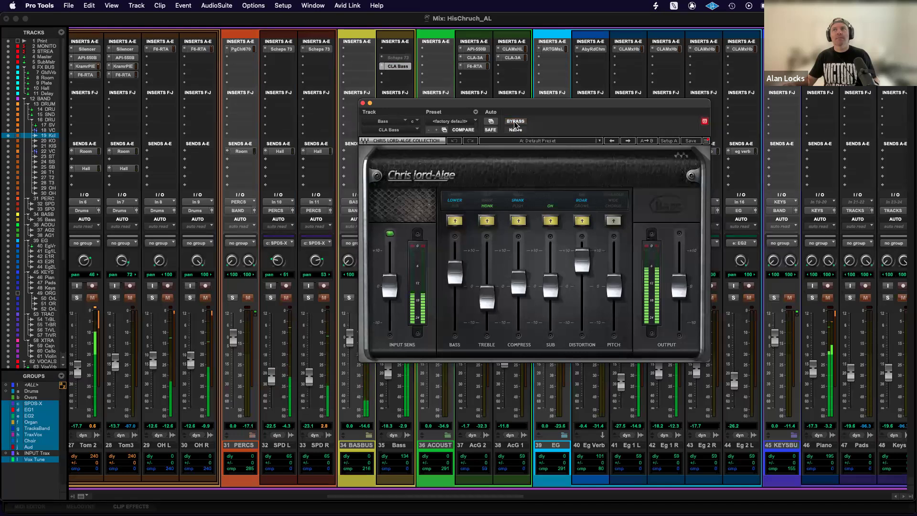
{"action": "left_click", "coordinate": [362, 103]}
{"action": "left_click", "coordinate": [388, 298]}
{"action": "left_click", "coordinate": [388, 298]}
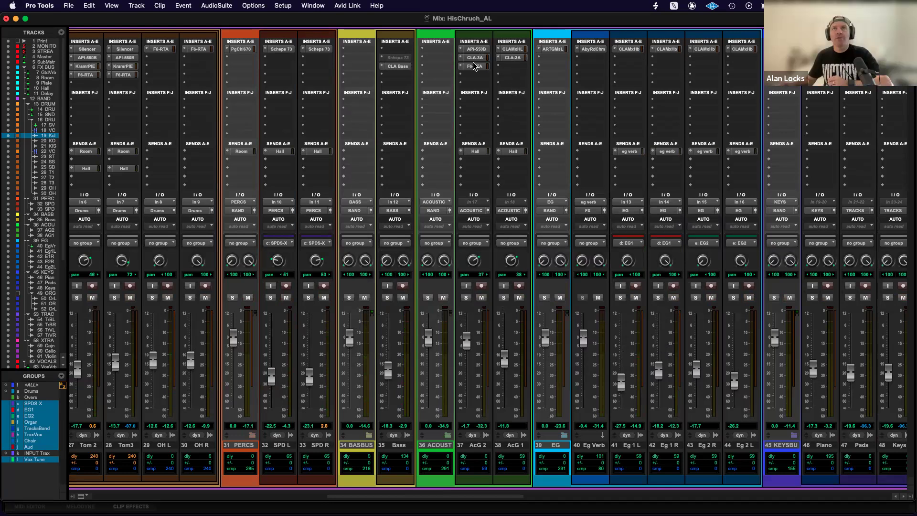
Examine CLA MixHub Lite on AcG 1 and CLA MixHub's compressor section on Eg 1 L, closing each plug-in window.
{"action": "left_click", "coordinate": [513, 50]}
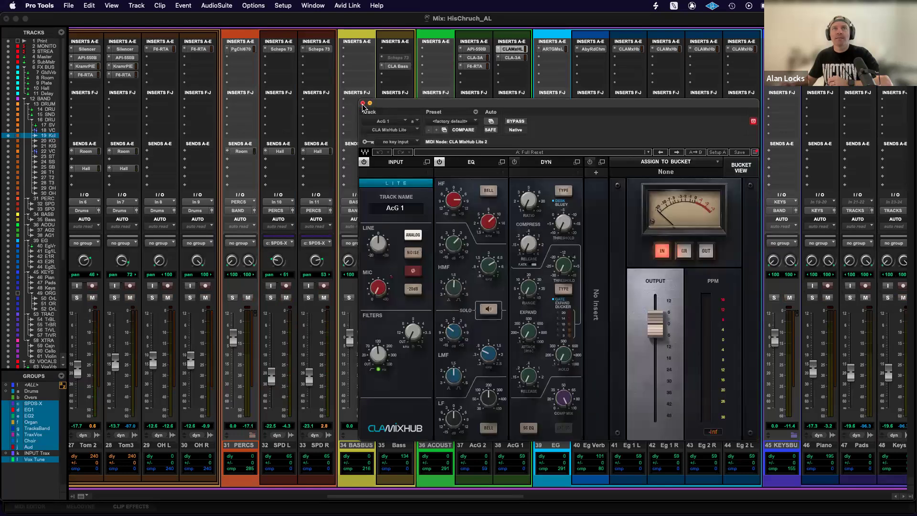
{"action": "left_click", "coordinate": [363, 103]}
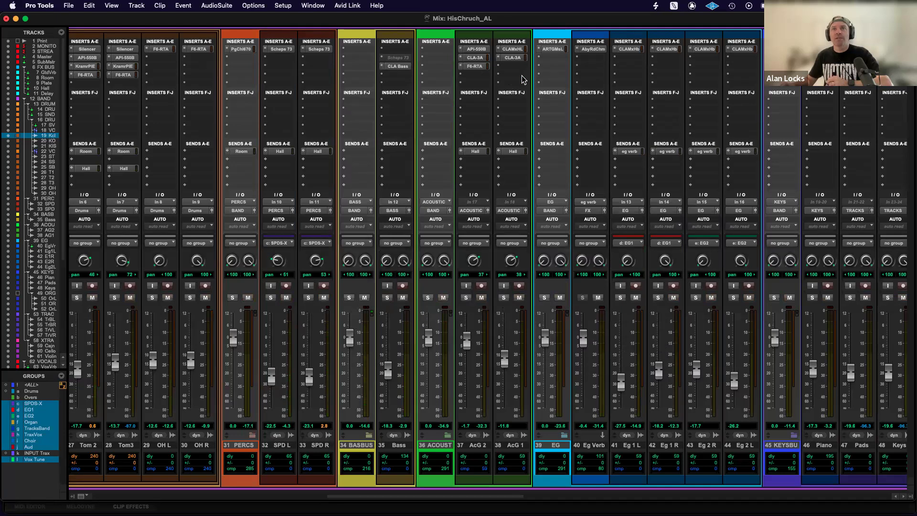
{"action": "scroll", "coordinate": [521, 179], "scroll_direction": "right", "scroll_amount": 3}
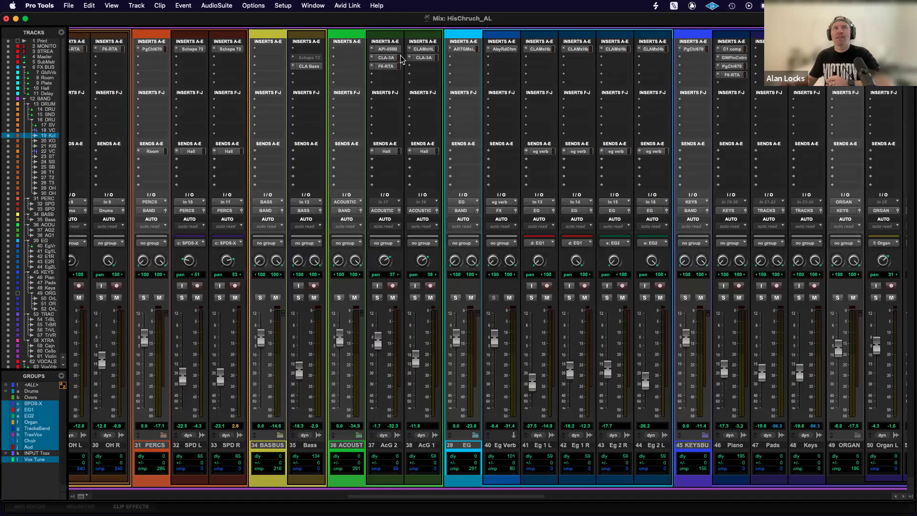
{"action": "scroll", "coordinate": [502, 119], "scroll_direction": "right", "scroll_amount": 4}
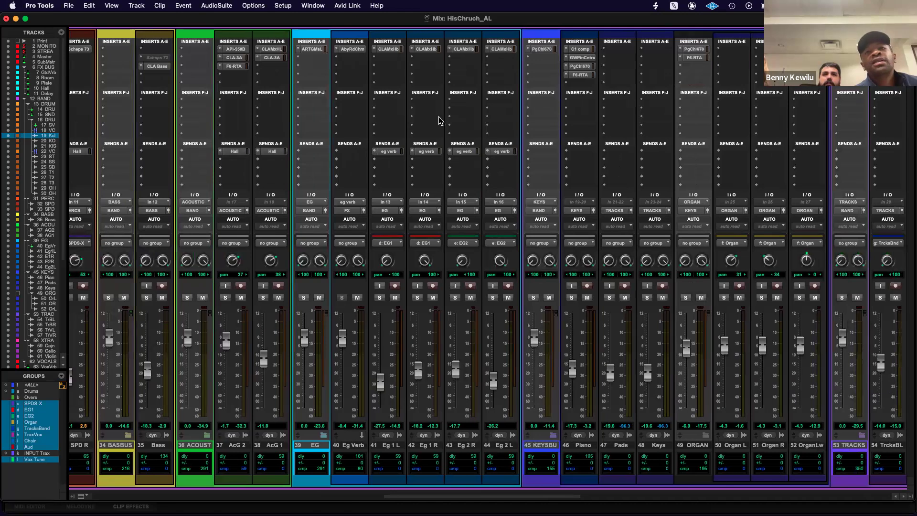
{"action": "left_click", "coordinate": [385, 49]}
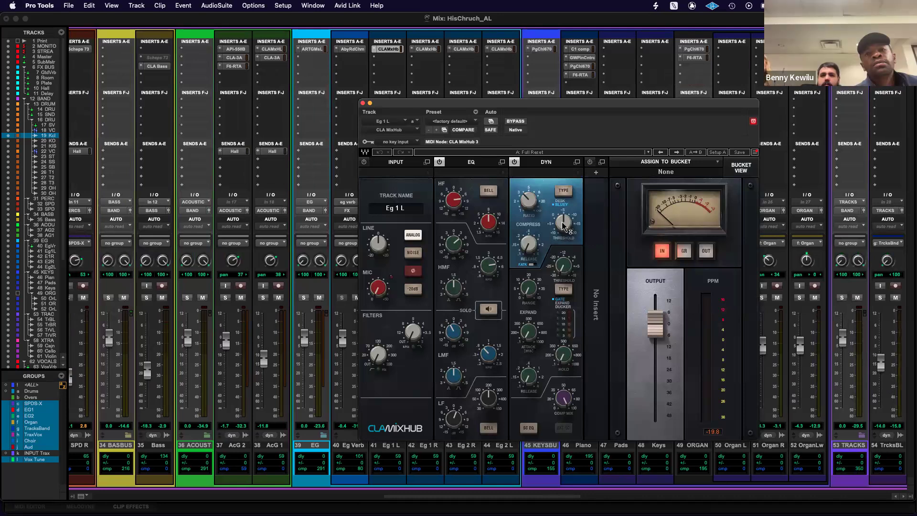
{"action": "mouse_move", "coordinate": [565, 229]}
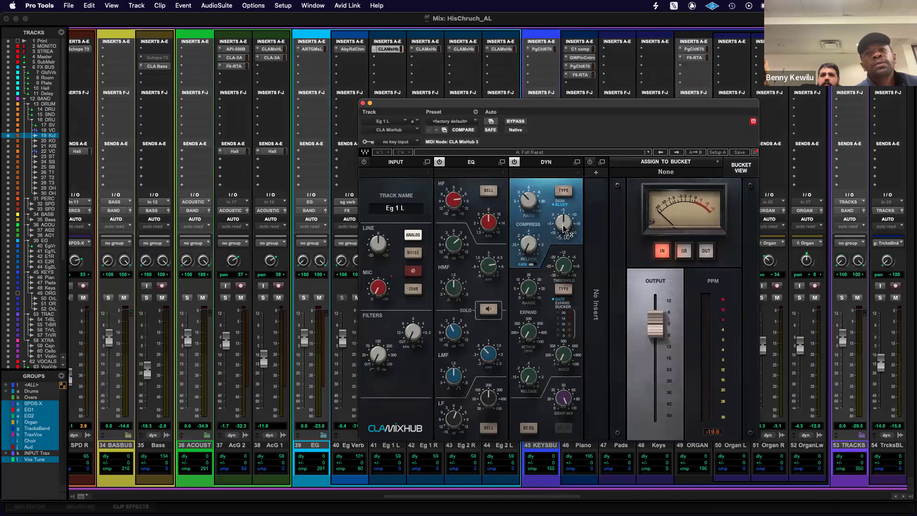
{"action": "left_click", "coordinate": [363, 103]}
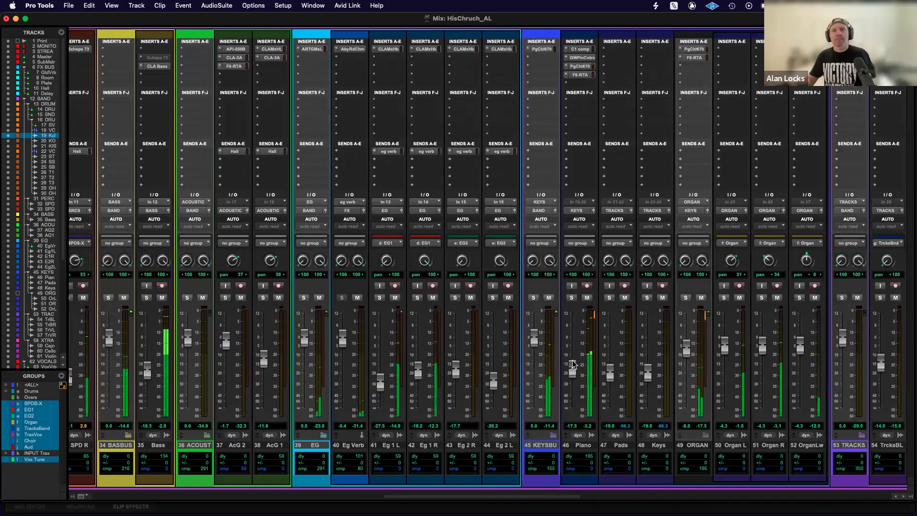
Solo the Eg 1 L and R pair, examine Eg 1 L's CLA MixHub during playback and close the plug-in window.
{"action": "left_click", "coordinate": [380, 298]}
{"action": "left_click", "coordinate": [388, 49]}
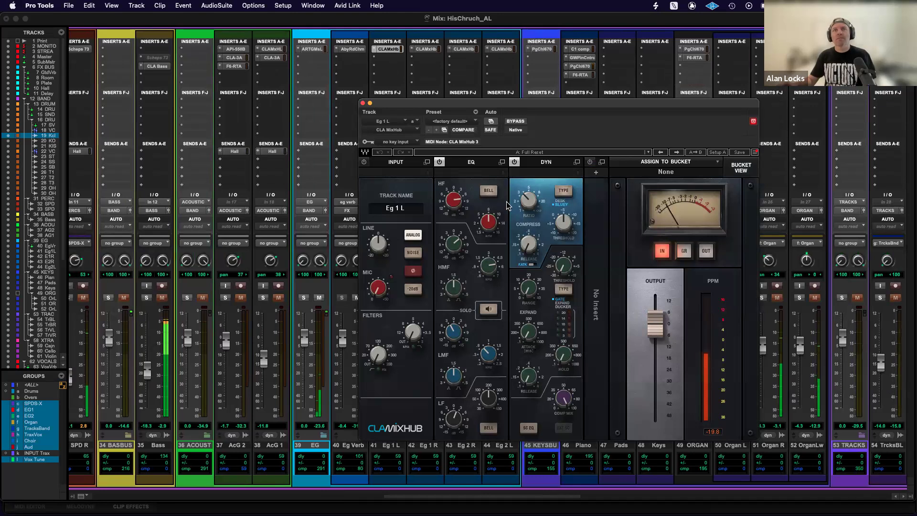
{"action": "left_click", "coordinate": [363, 104]}
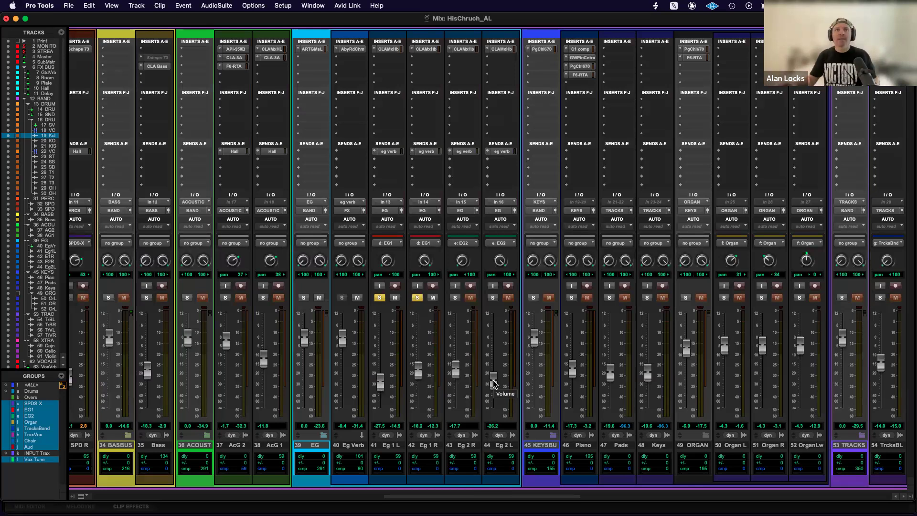
Add the Eg 2 R and L pair to the solo, check the electric guitar clips in the Edit window and return to the Mix window.
{"action": "left_click", "coordinate": [454, 298]}
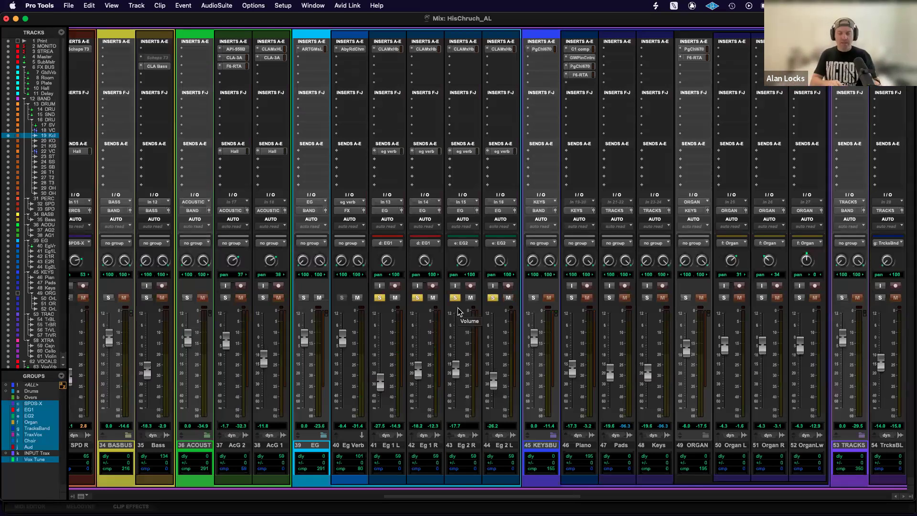
{"action": "key", "text": "super+equal"}
{"action": "scroll", "coordinate": [458, 312], "scroll_direction": "down", "scroll_amount": 5}
{"action": "scroll", "coordinate": [458, 312], "scroll_direction": "down", "scroll_amount": 10}
{"action": "scroll", "coordinate": [458, 312], "scroll_direction": "up", "scroll_amount": 9}
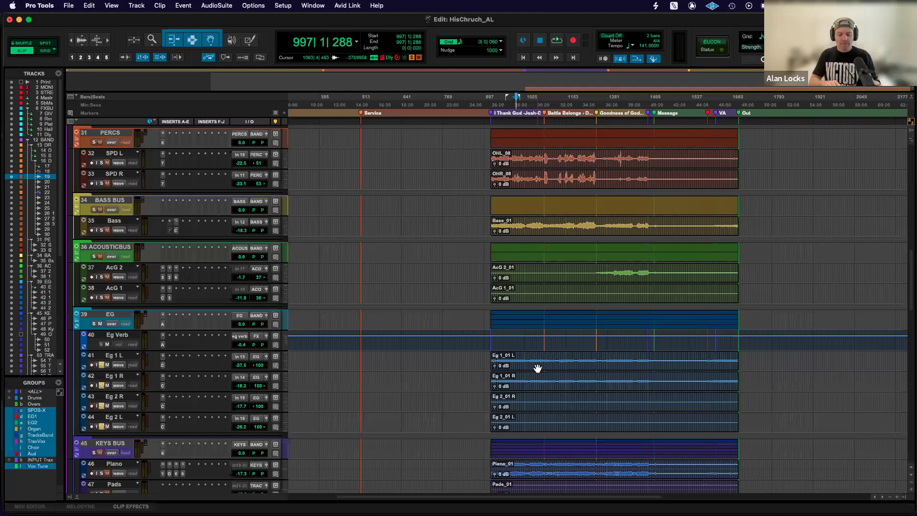
{"action": "key", "text": "super+equal"}
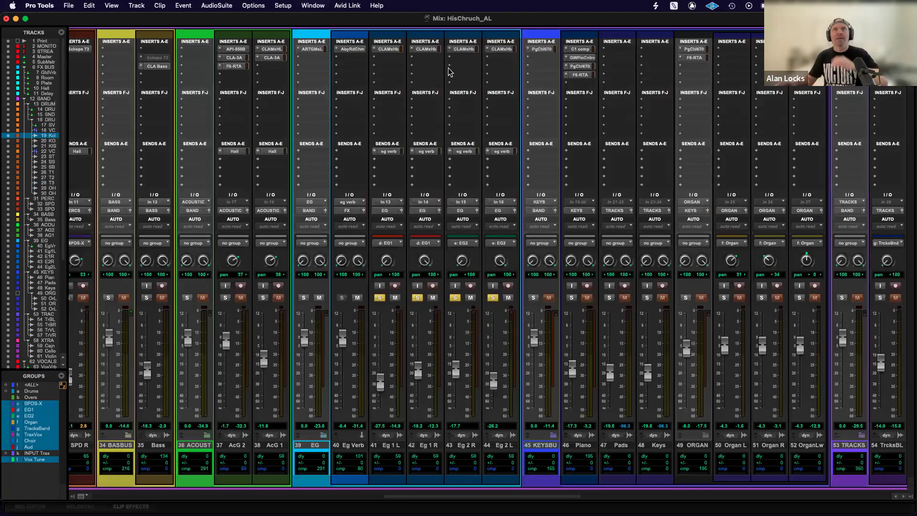
Examine the EQ and compressor settings in CLA MixHub on Eg 1 L and close the plug-in window.
{"action": "left_click", "coordinate": [396, 49]}
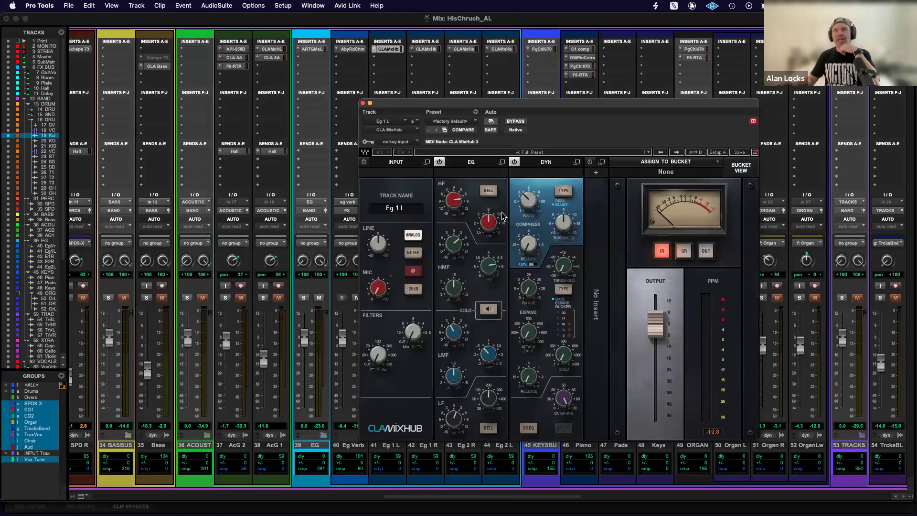
{"action": "mouse_move", "coordinate": [454, 205]}
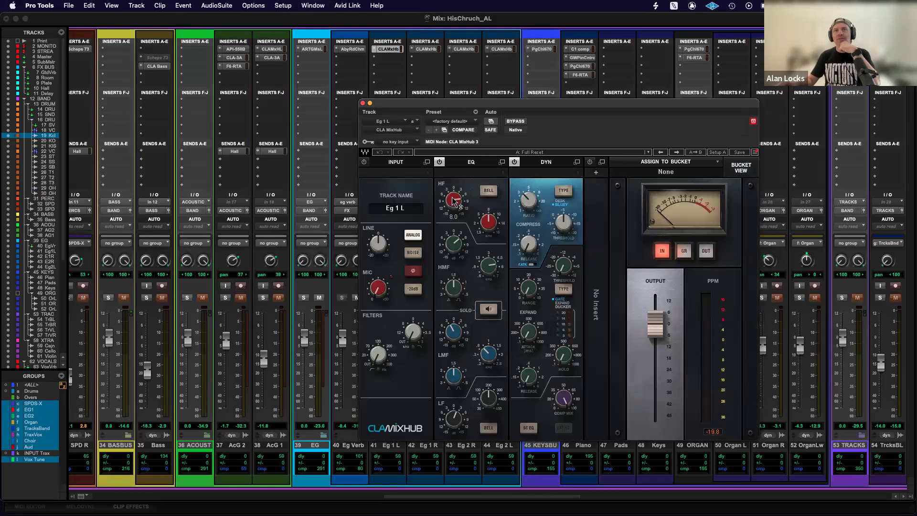
{"action": "left_click", "coordinate": [363, 103]}
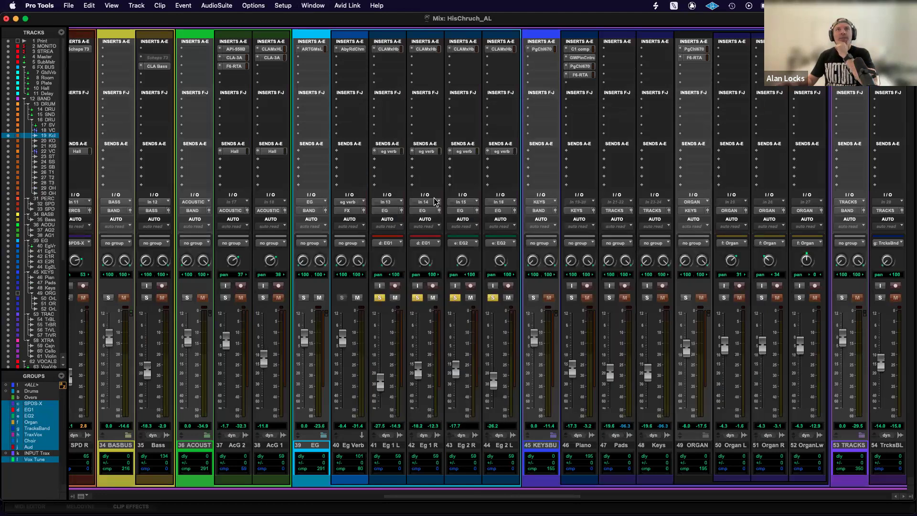
Play the soloed guitars with the Eg 1 L fader raised to -13.9 dB and compare Eg Verb muted and unmuted.
{"action": "scroll", "coordinate": [434, 201], "scroll_direction": "left", "scroll_amount": 1}
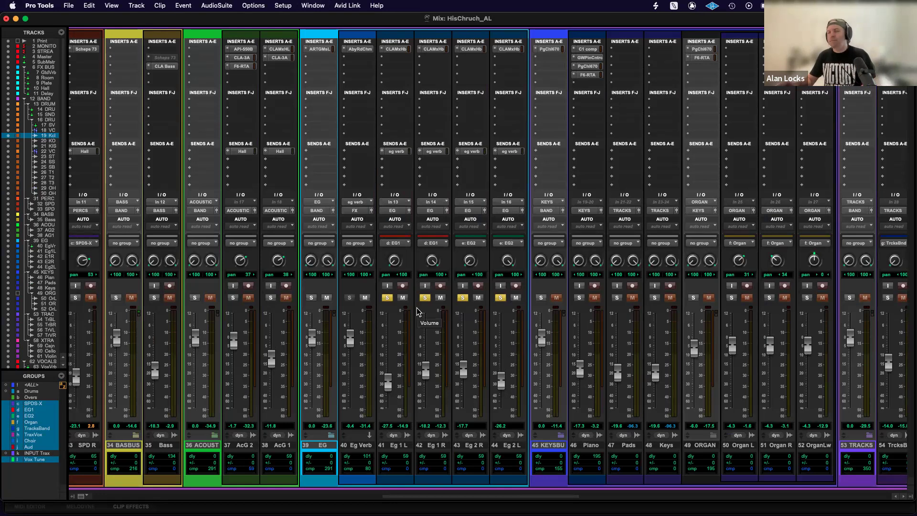
{"action": "key", "text": "space"}
{"action": "left_click", "coordinate": [365, 297]}
{"action": "left_click", "coordinate": [365, 298]}
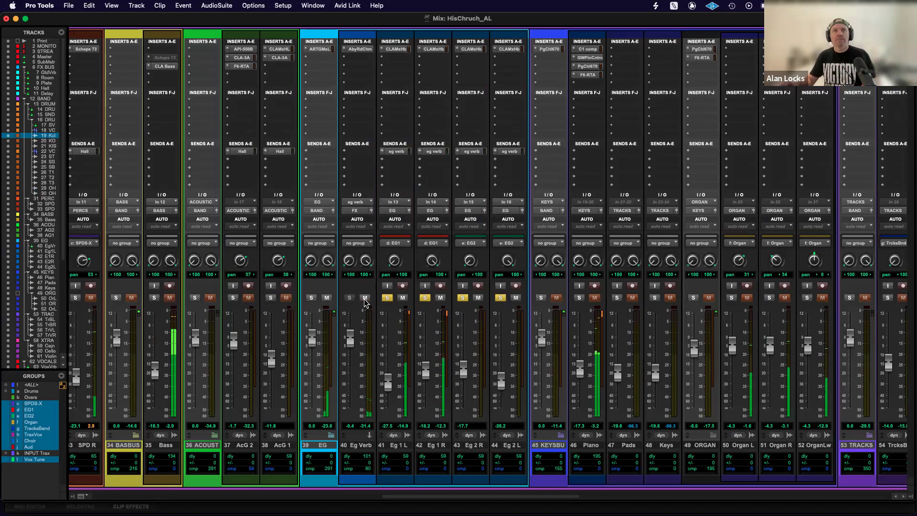
{"action": "left_click_drag", "start_coordinate": [426, 368], "coordinate": [427, 344]}
{"action": "left_click", "coordinate": [366, 298]}
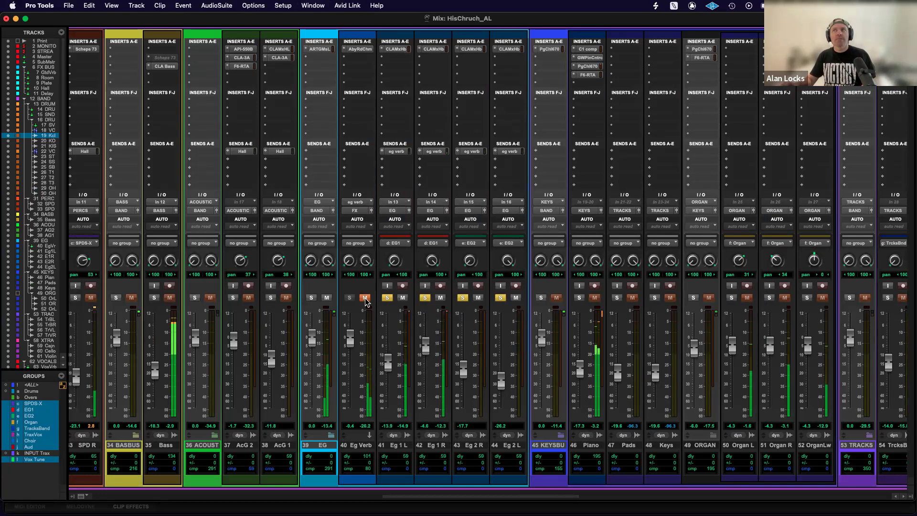
{"action": "left_click", "coordinate": [365, 297]}
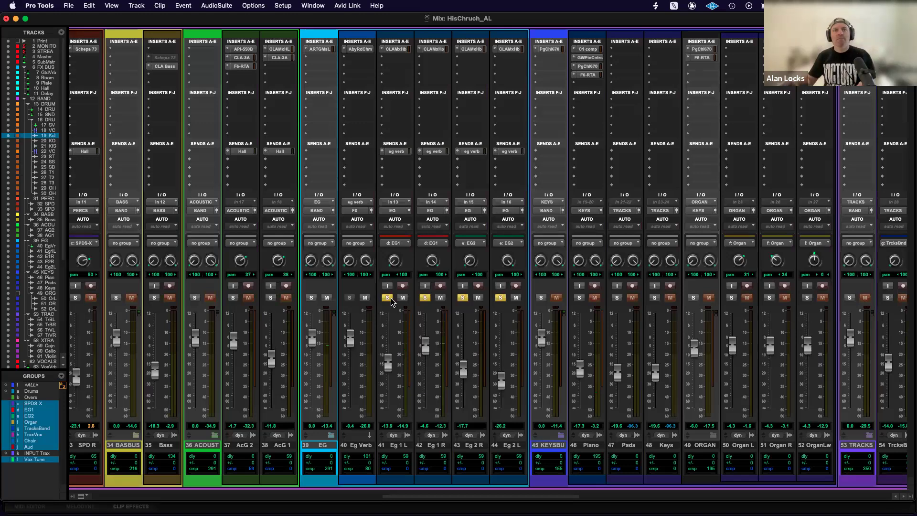
Rebalance the electric guitar faders to -29.3 dB on Eg 1 L, -17.7 on Eg 1 R, -16.9 on Eg 2 R and -25.4 on Eg 2 L.
{"action": "left_click_drag", "start_coordinate": [427, 352], "coordinate": [464, 368]}
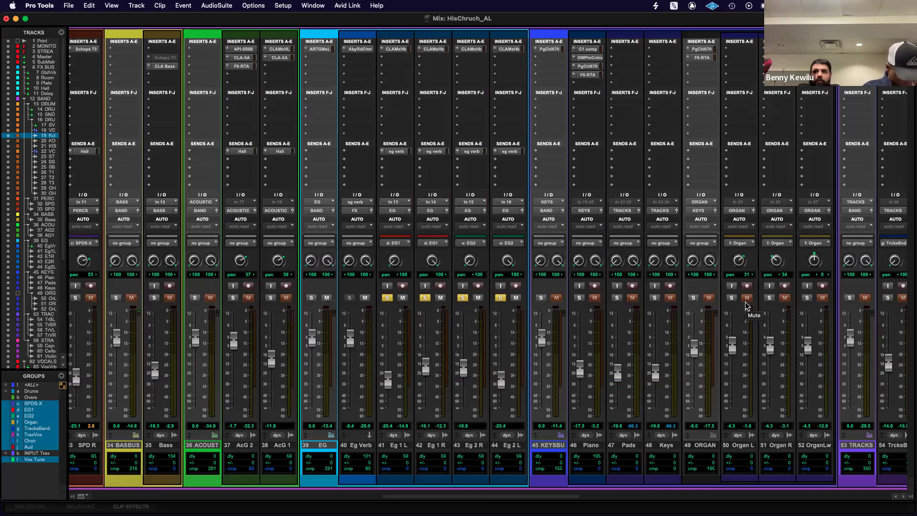
{"action": "scroll", "coordinate": [745, 305], "scroll_direction": "right", "scroll_amount": 1}
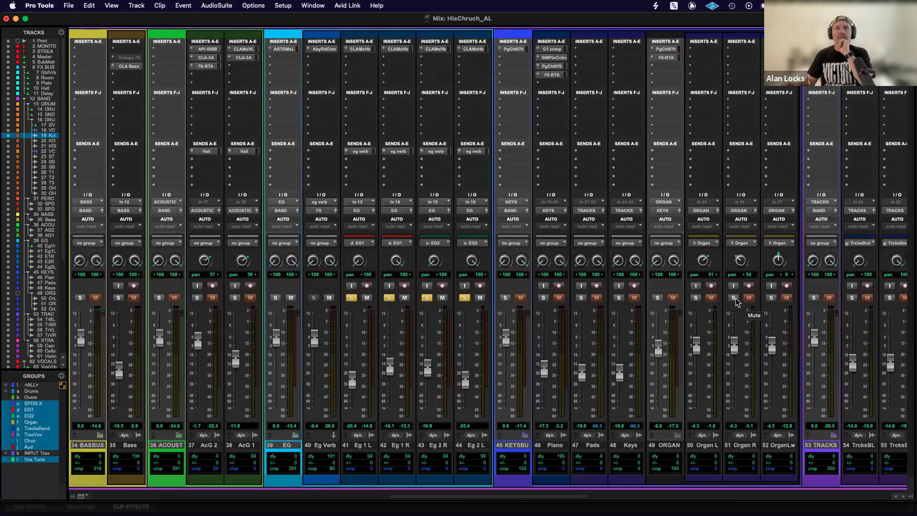
{"action": "left_click_drag", "start_coordinate": [352, 383], "coordinate": [353, 370]}
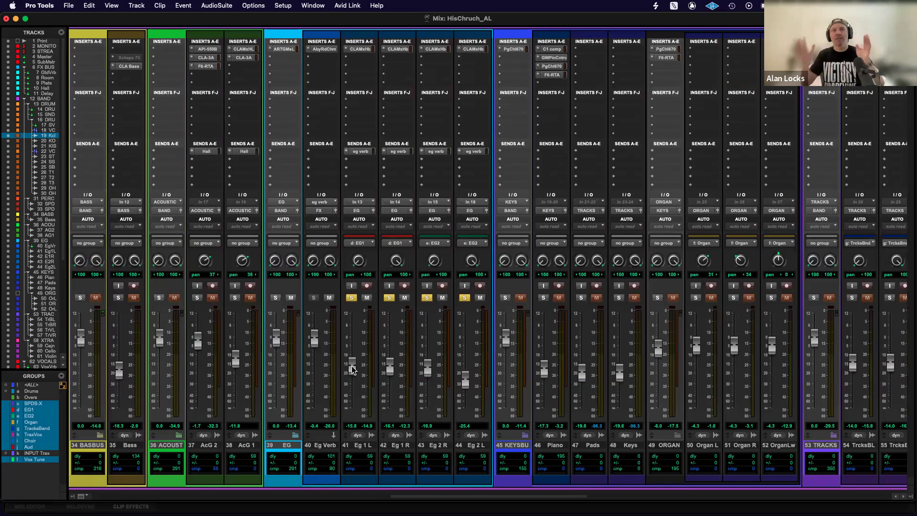
{"action": "left_click_drag", "start_coordinate": [352, 375], "coordinate": [352, 383]}
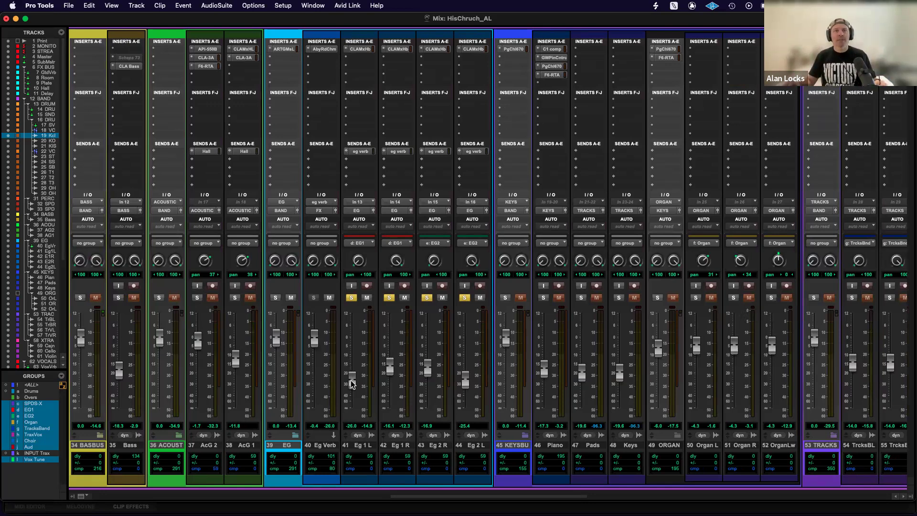
{"action": "left_click_drag", "start_coordinate": [351, 383], "coordinate": [349, 390]}
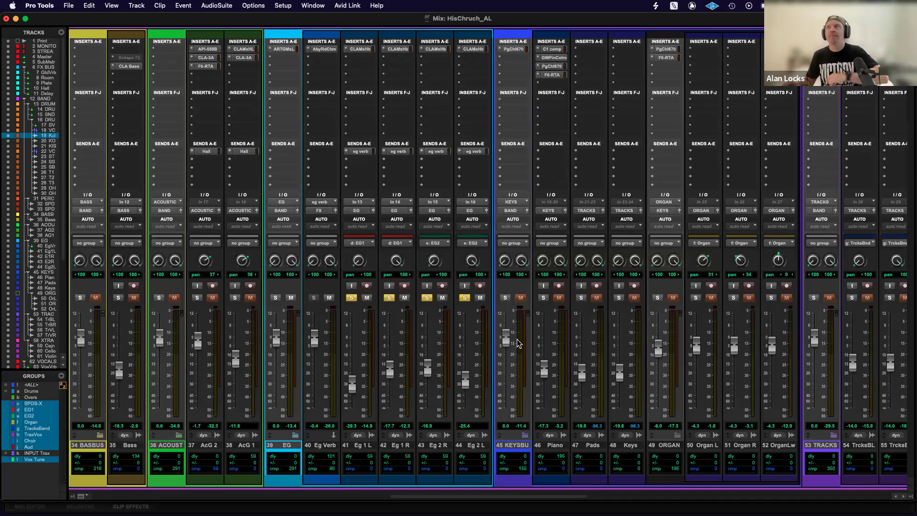
Solo only the Piano track and open its C1 comp plug-in.
{"action": "scroll", "coordinate": [518, 343], "scroll_direction": "right", "scroll_amount": 6}
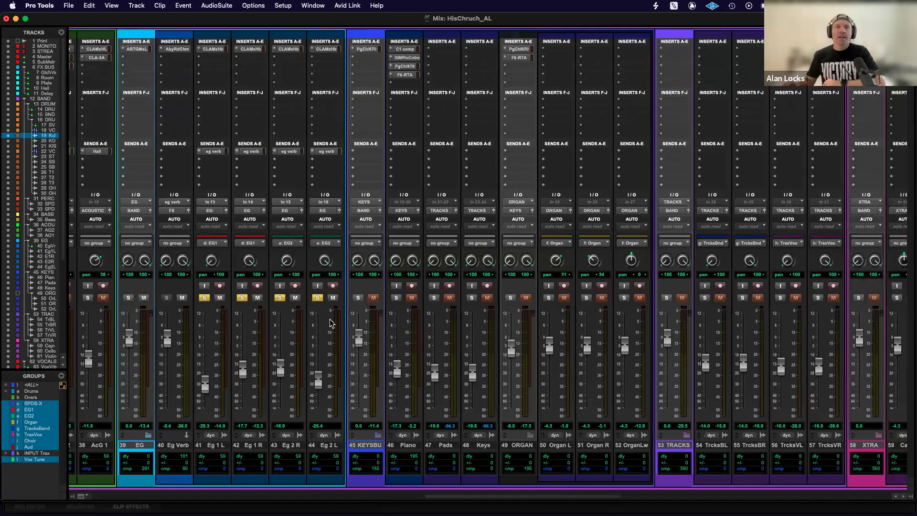
{"action": "left_click", "coordinate": [396, 298]}
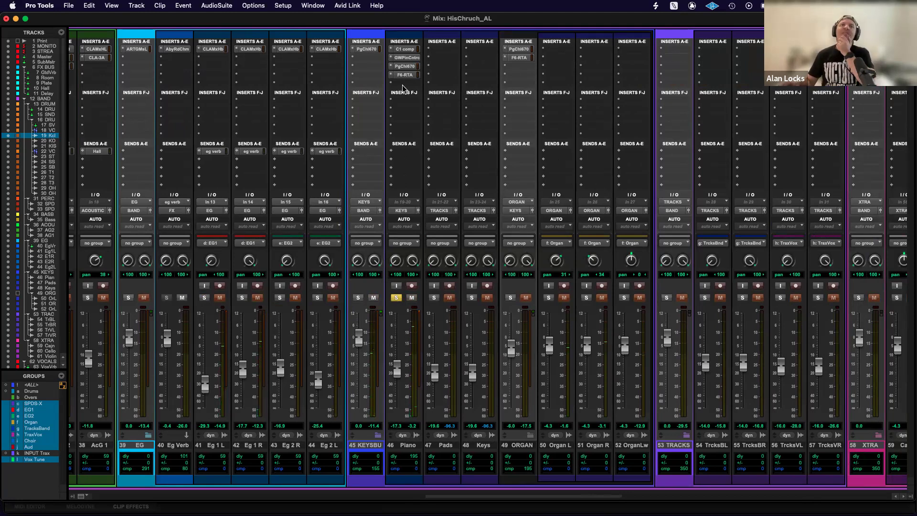
{"action": "left_click", "coordinate": [408, 51], "text": "super"}
{"action": "left_click", "coordinate": [408, 51], "text": "super"}
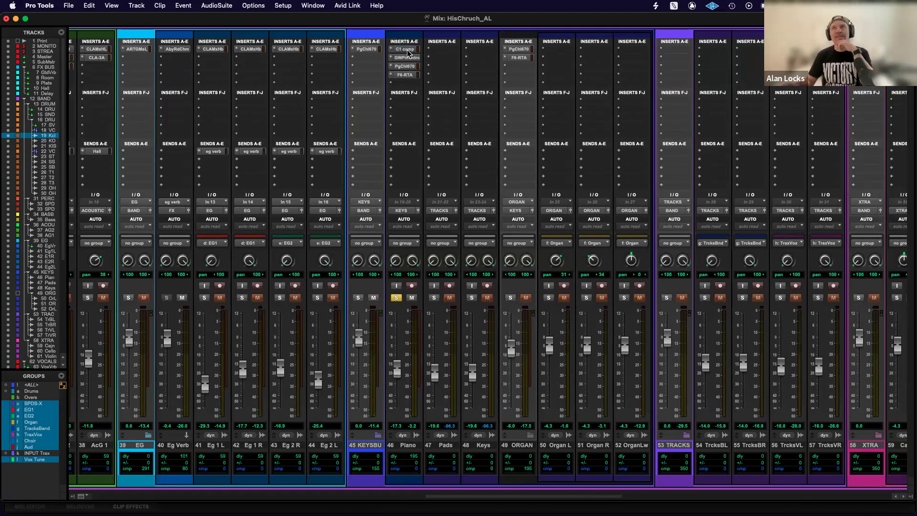
{"action": "left_click", "coordinate": [408, 50]}
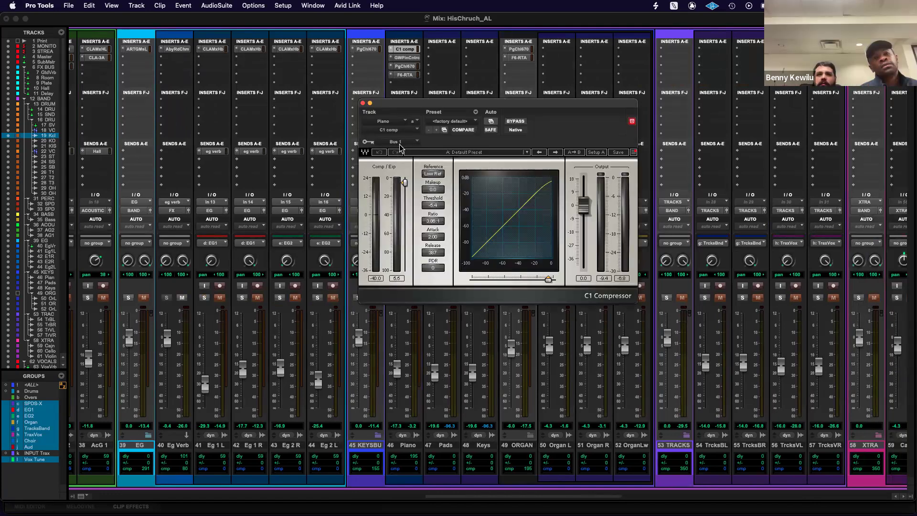
Check the DRUMS BUS send to Bus 1 that keys the Piano compressor and close the C1 comp window.
{"action": "scroll", "coordinate": [173, 168], "scroll_direction": "left", "scroll_amount": 20}
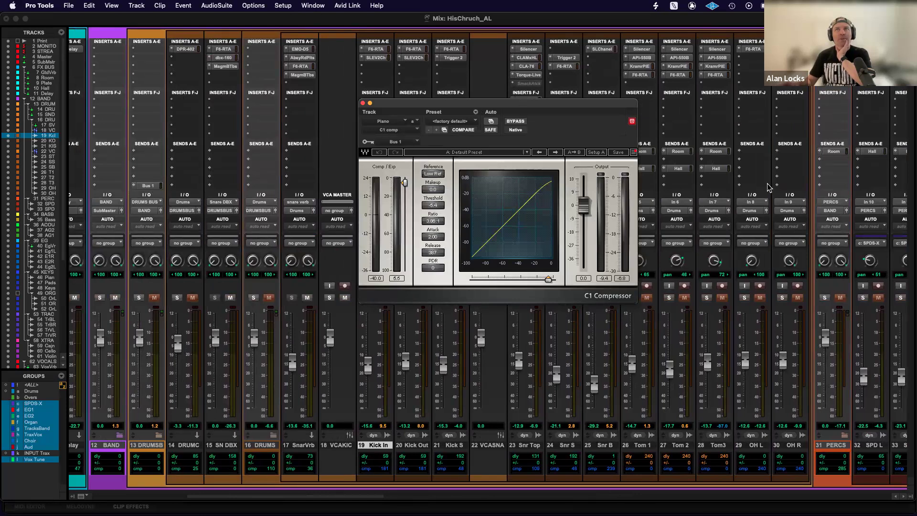
{"action": "scroll", "coordinate": [764, 184], "scroll_direction": "right", "scroll_amount": 18}
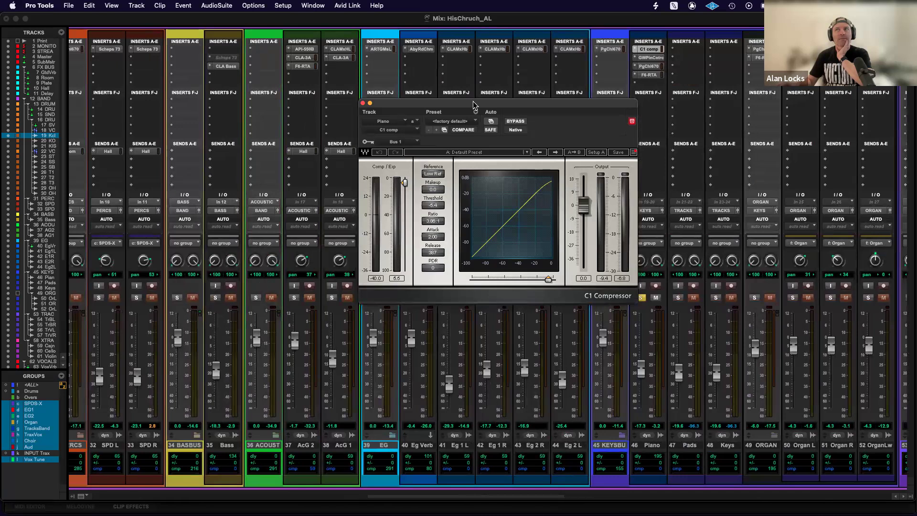
{"action": "left_click", "coordinate": [364, 104]}
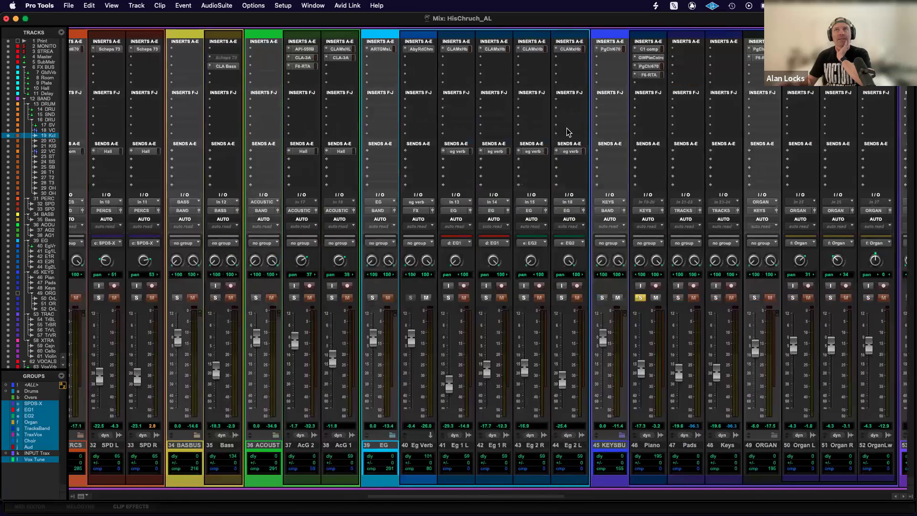
Examine GW PianoCentric and PuigChild 670 on the Piano track, closing each plug-in window.
{"action": "scroll", "coordinate": [566, 130], "scroll_direction": "right", "scroll_amount": 4}
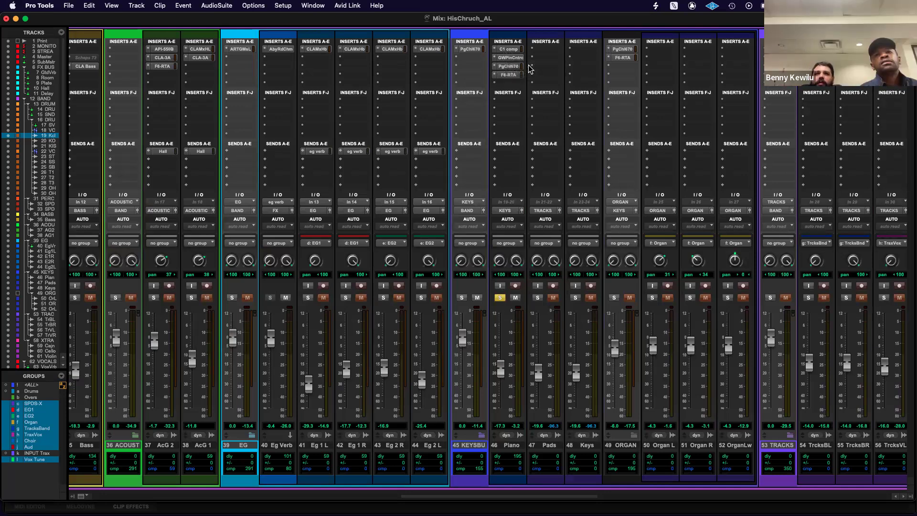
{"action": "left_click", "coordinate": [509, 58]}
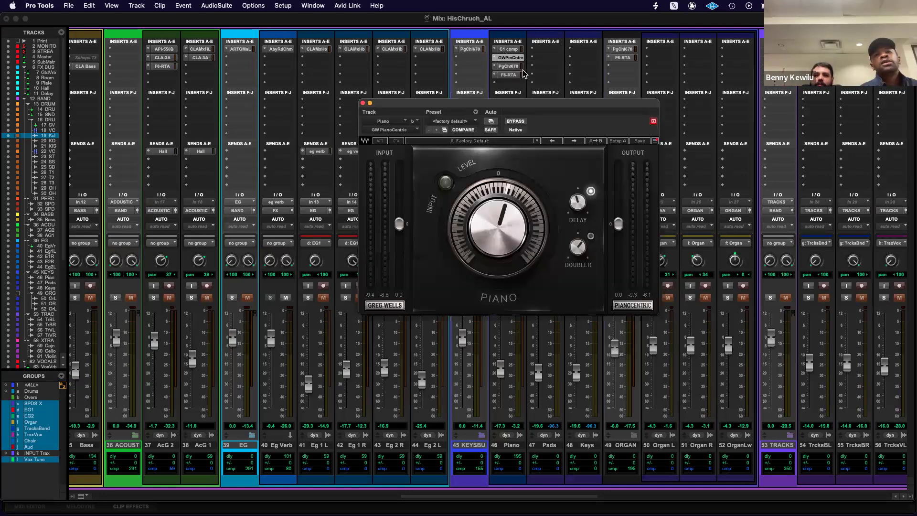
{"action": "left_click", "coordinate": [362, 104]}
{"action": "left_click", "coordinate": [508, 67]}
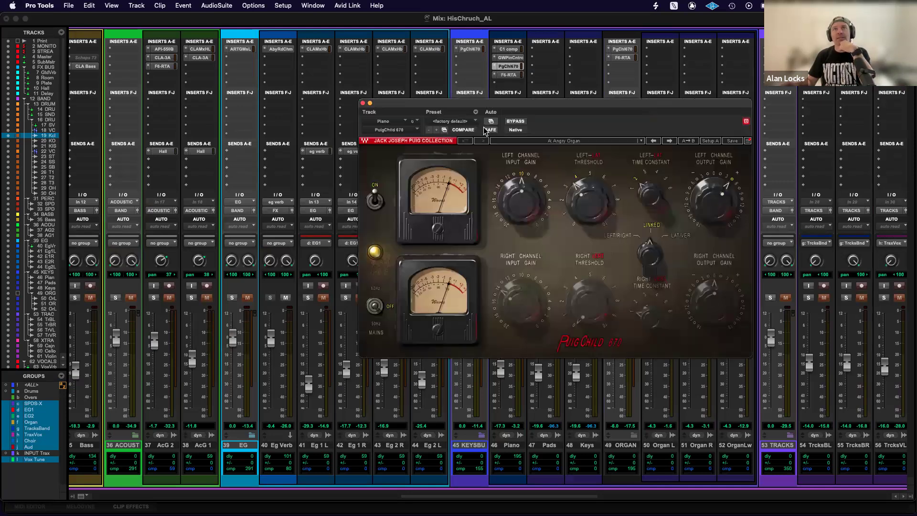
{"action": "left_click", "coordinate": [362, 103]}
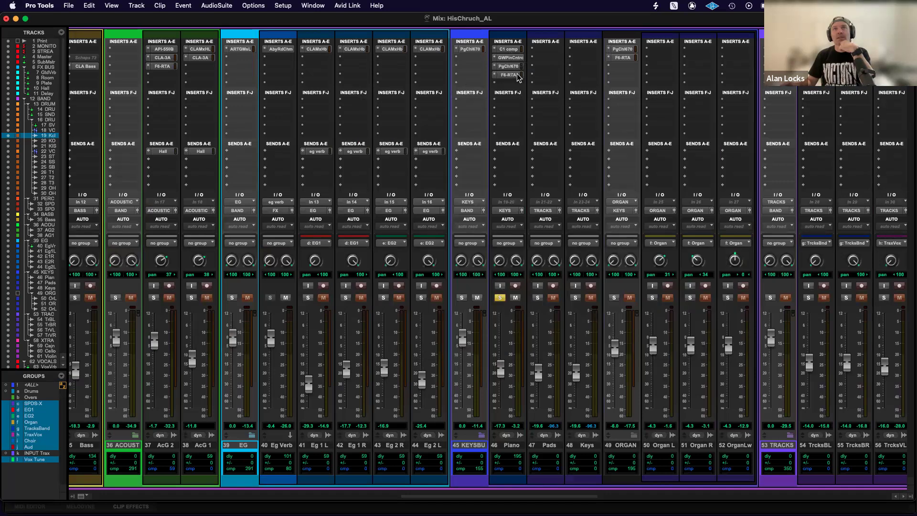
Examine F6-RTA on the Piano track and PuigChild 670 on KEYS BUS, closing each plug-in window.
{"action": "left_click", "coordinate": [517, 73]}
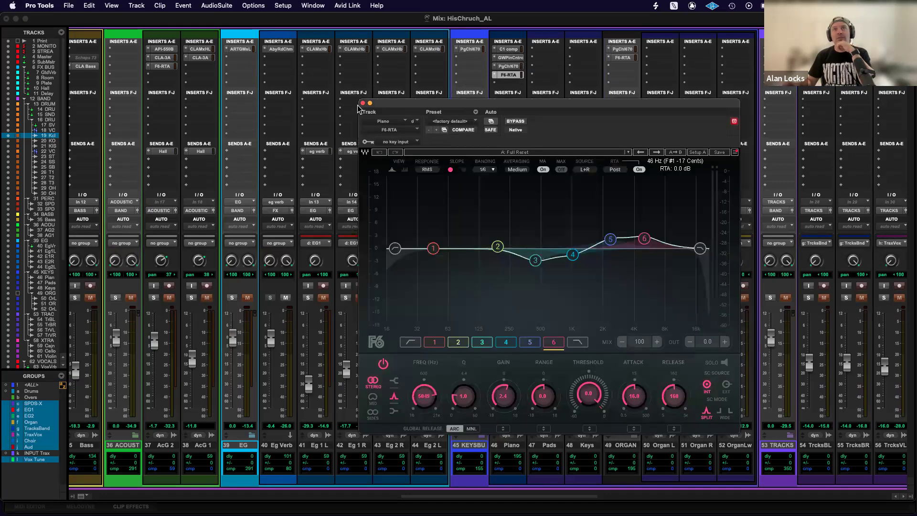
{"action": "left_click", "coordinate": [363, 103]}
{"action": "left_click", "coordinate": [468, 50]}
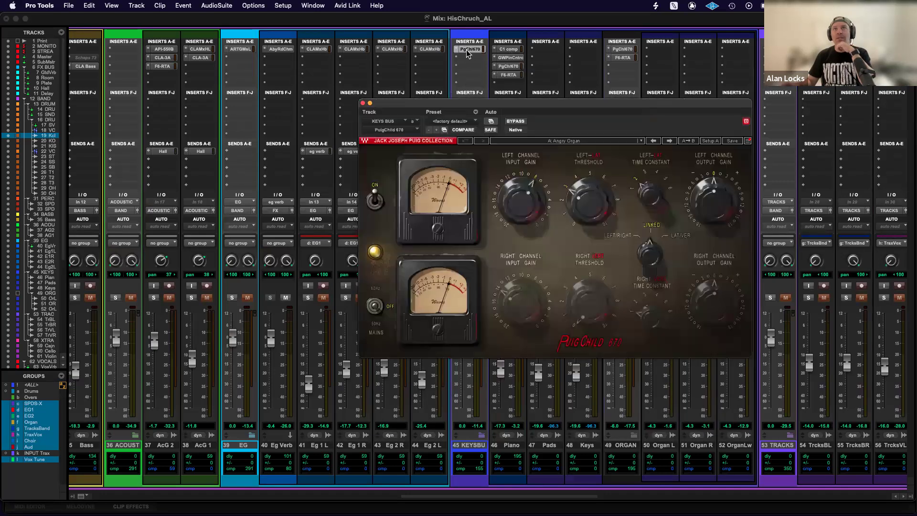
{"action": "left_click", "coordinate": [363, 103]}
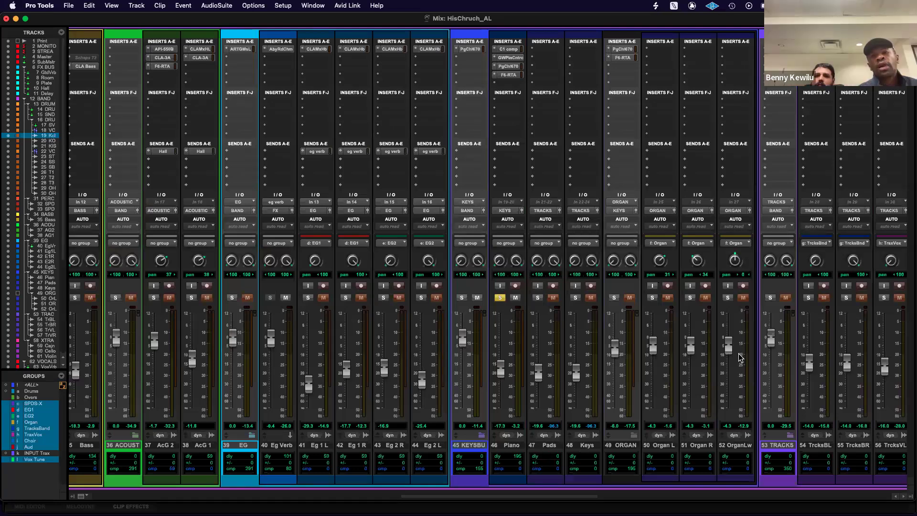
Apply Auto Low Latency Off to the Keys track's delay compensation.
{"action": "scroll", "coordinate": [741, 359], "scroll_direction": "right", "scroll_amount": 3}
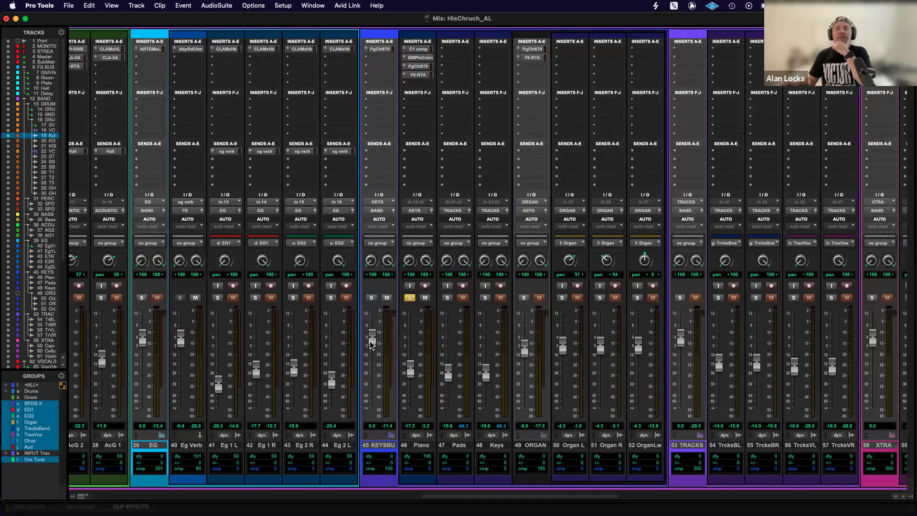
{"action": "left_click", "coordinate": [494, 469]}
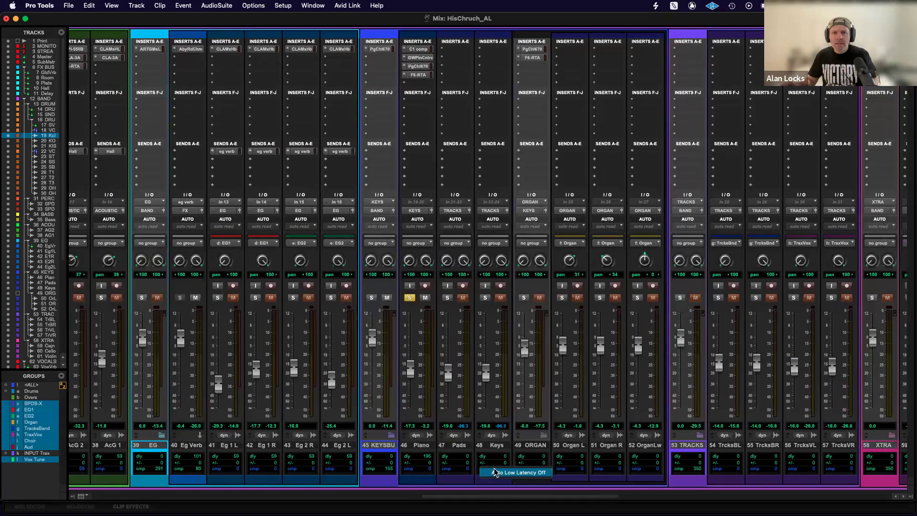
{"action": "left_click", "coordinate": [495, 473]}
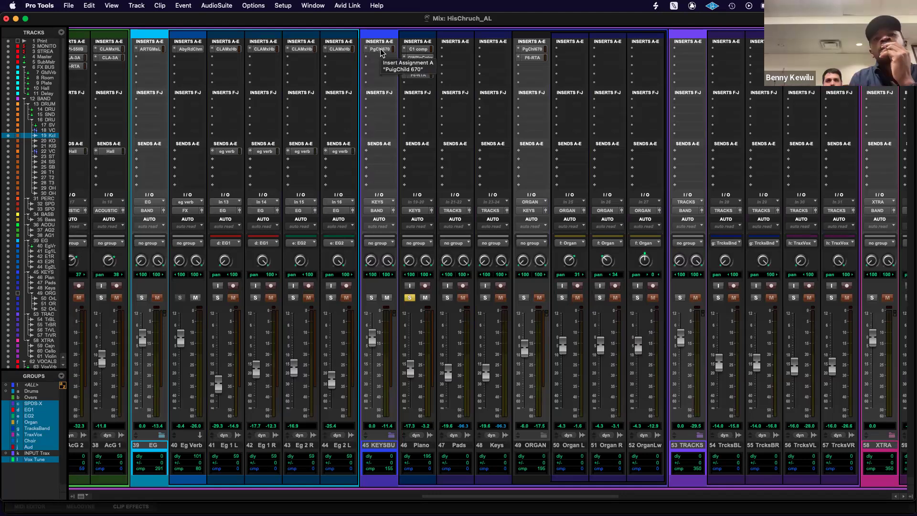
Route the outputs of the Pads and Keys tracks to the KEYS BUS track.
{"action": "left_click", "coordinate": [459, 212]}
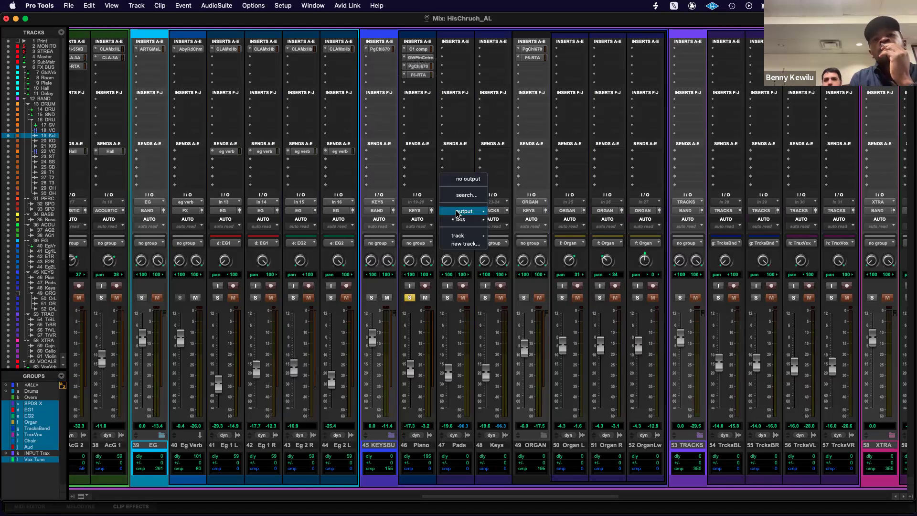
{"action": "mouse_move", "coordinate": [464, 239]}
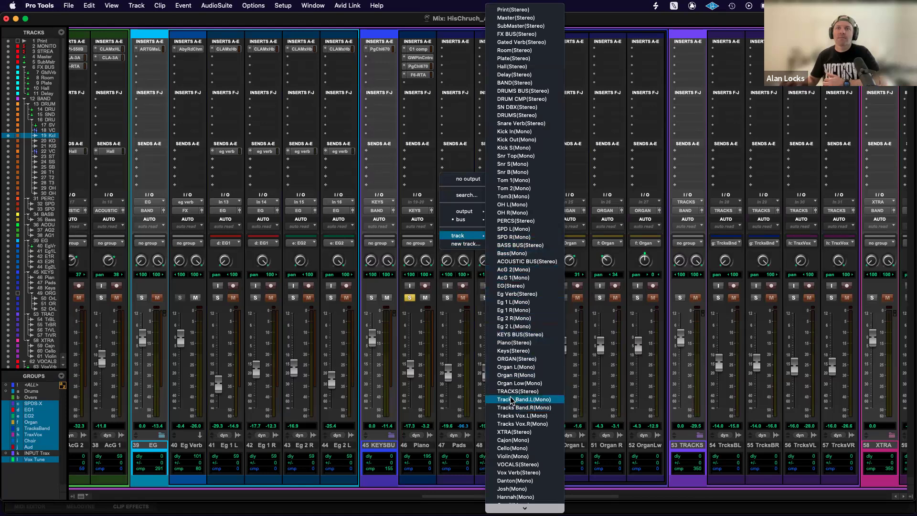
{"action": "left_click", "coordinate": [511, 334]}
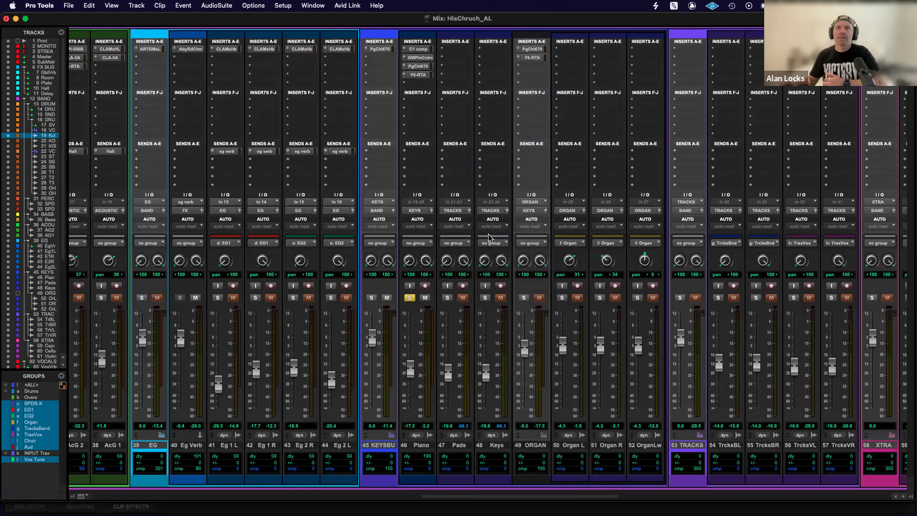
{"action": "left_click", "coordinate": [491, 213]}
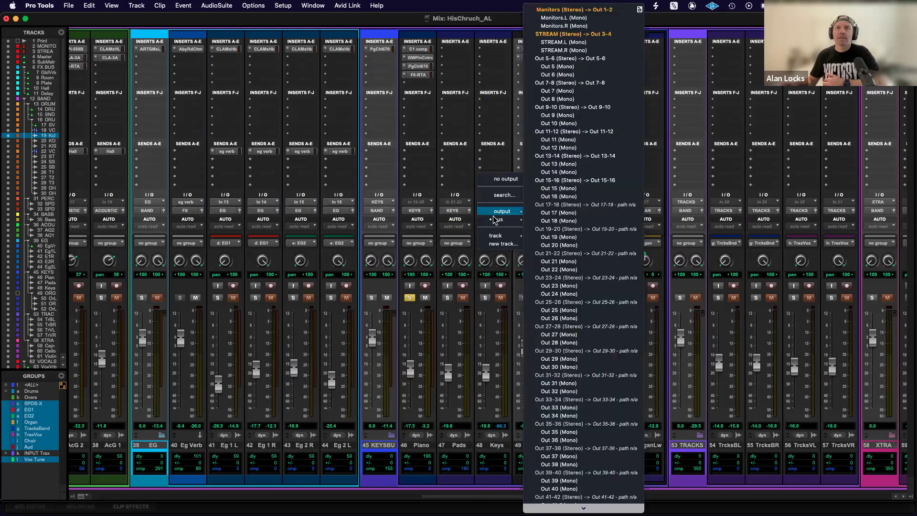
{"action": "mouse_move", "coordinate": [504, 235]}
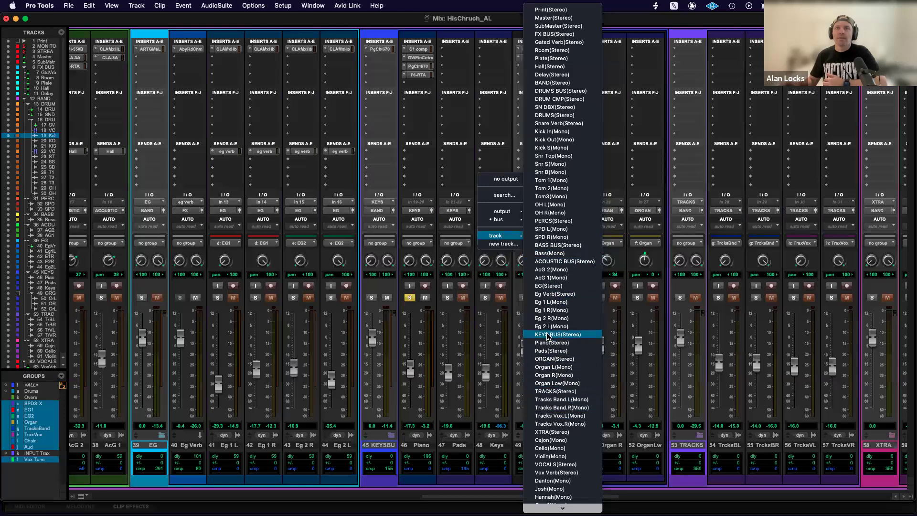
{"action": "left_click", "coordinate": [531, 334]}
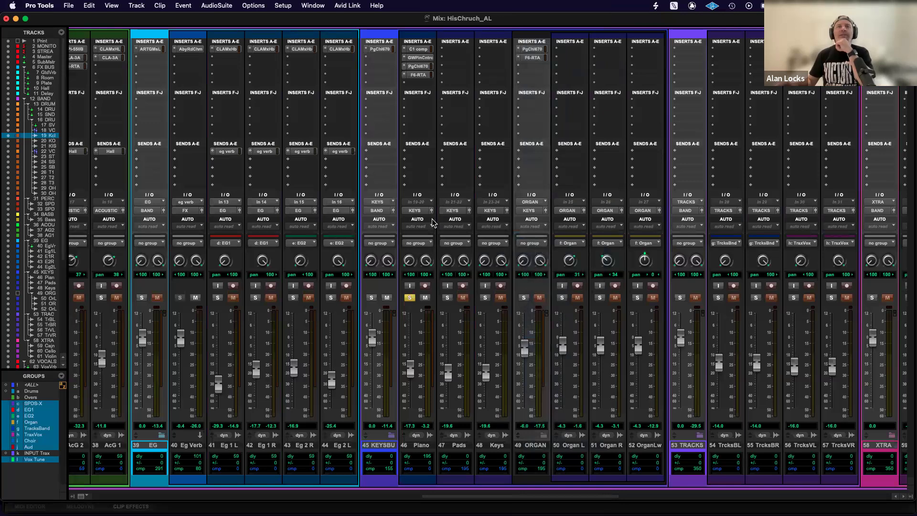
Take the Piano track out of solo and briefly toggle solo and mute on the KEYS BUS track.
{"action": "left_click", "coordinate": [410, 298]}
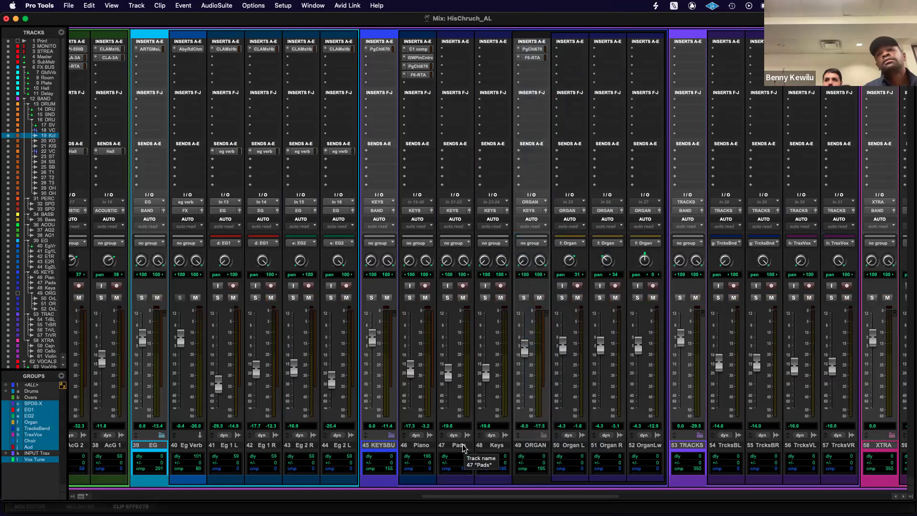
{"action": "scroll", "coordinate": [630, 345], "scroll_direction": "right", "scroll_amount": 4}
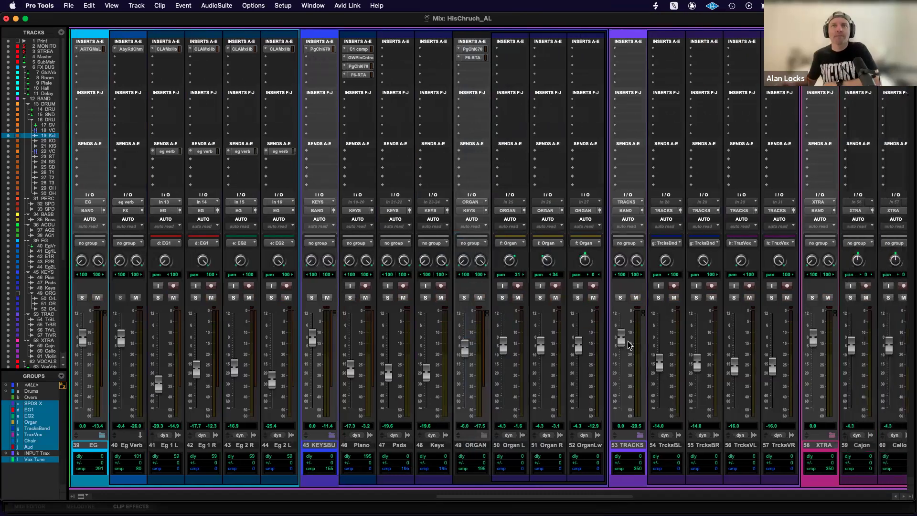
{"action": "scroll", "coordinate": [502, 351], "scroll_direction": "right", "scroll_amount": 2}
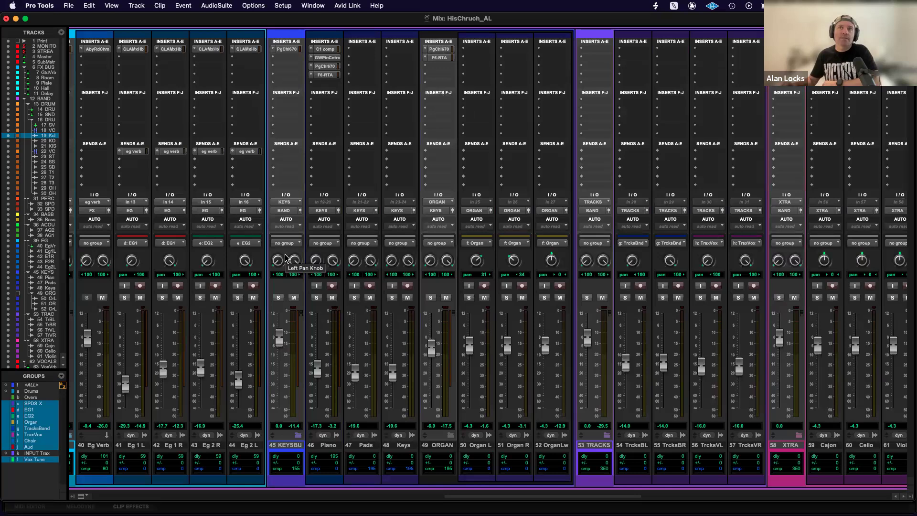
{"action": "scroll", "coordinate": [253, 261], "scroll_direction": "right", "scroll_amount": 2}
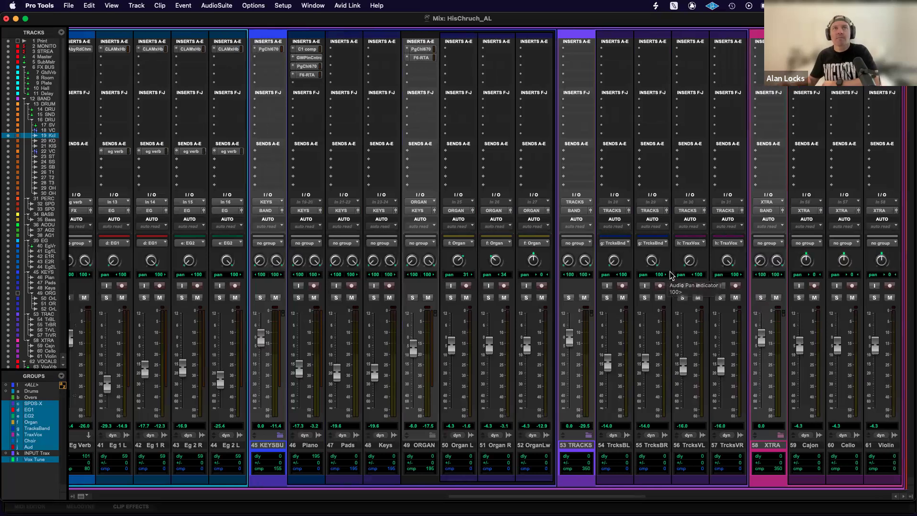
{"action": "left_click", "coordinate": [247, 298]}
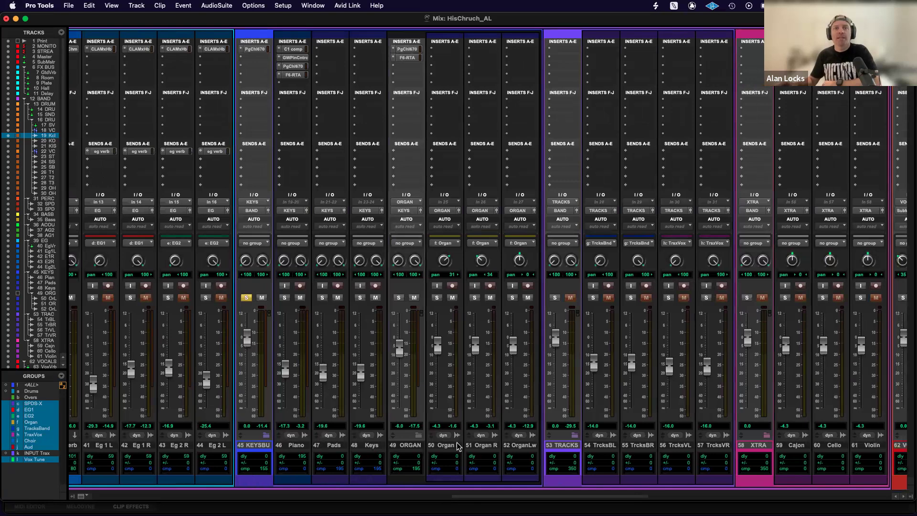
{"action": "left_click", "coordinate": [246, 298]}
{"action": "left_click", "coordinate": [261, 298]}
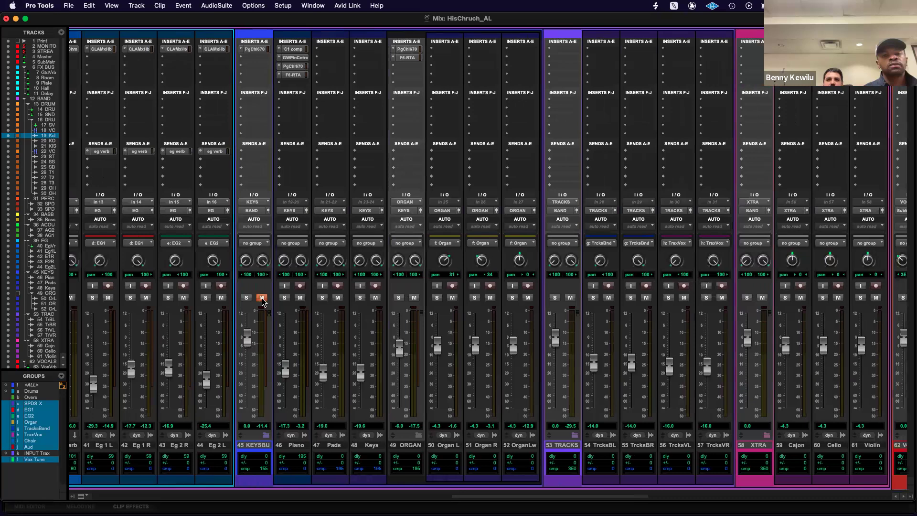
{"action": "left_click", "coordinate": [262, 298]}
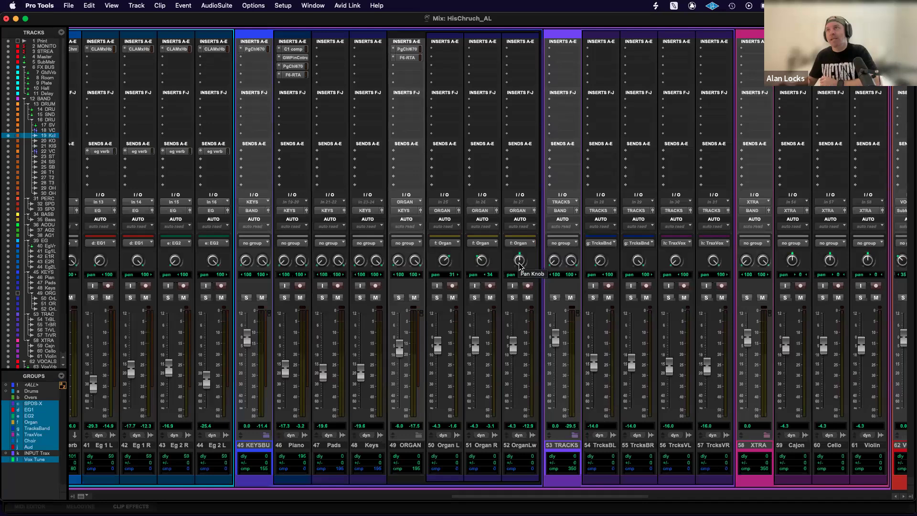
Open the PSE plug-in on the first vocalist's track in the VOCALS folder and solo that track.
{"action": "scroll", "coordinate": [520, 265], "scroll_direction": "right", "scroll_amount": 5}
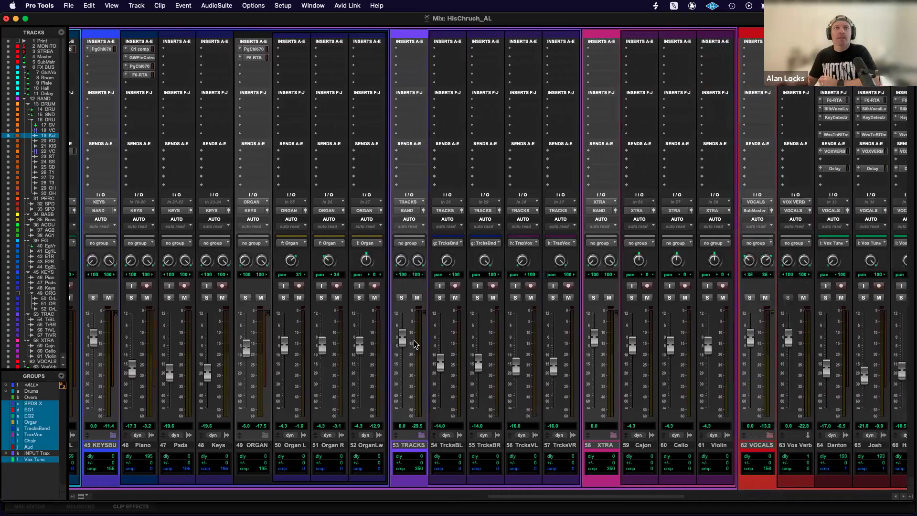
{"action": "scroll", "coordinate": [420, 333], "scroll_direction": "right", "scroll_amount": 1}
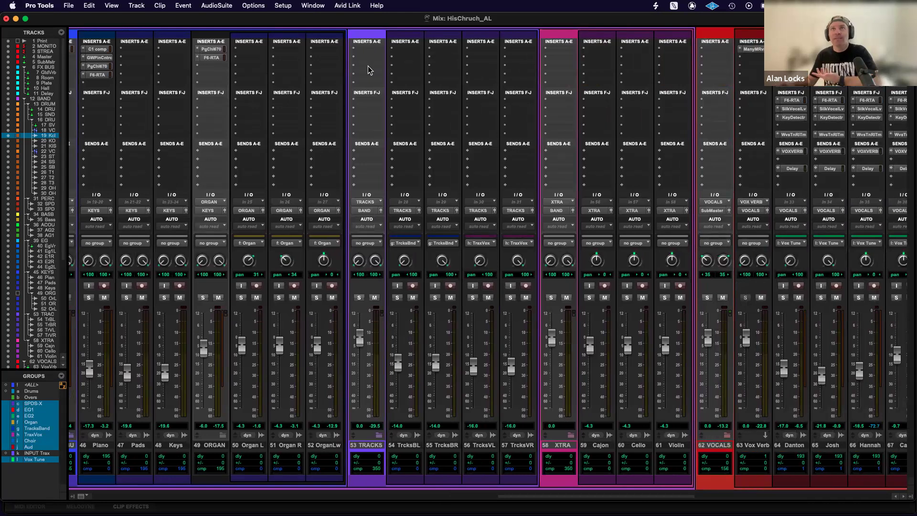
{"action": "scroll", "coordinate": [427, 135], "scroll_direction": "right", "scroll_amount": 3}
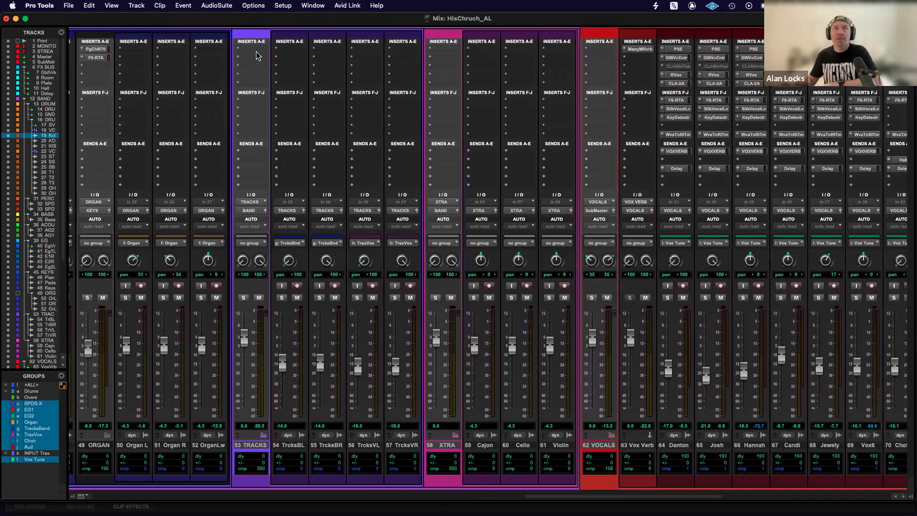
{"action": "scroll", "coordinate": [305, 113], "scroll_direction": "right", "scroll_amount": 1}
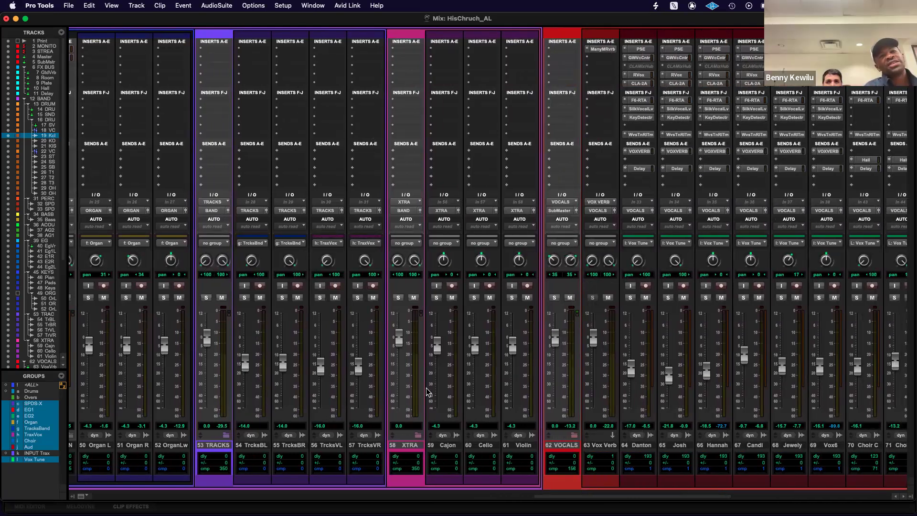
{"action": "scroll", "coordinate": [426, 392], "scroll_direction": "right", "scroll_amount": 1}
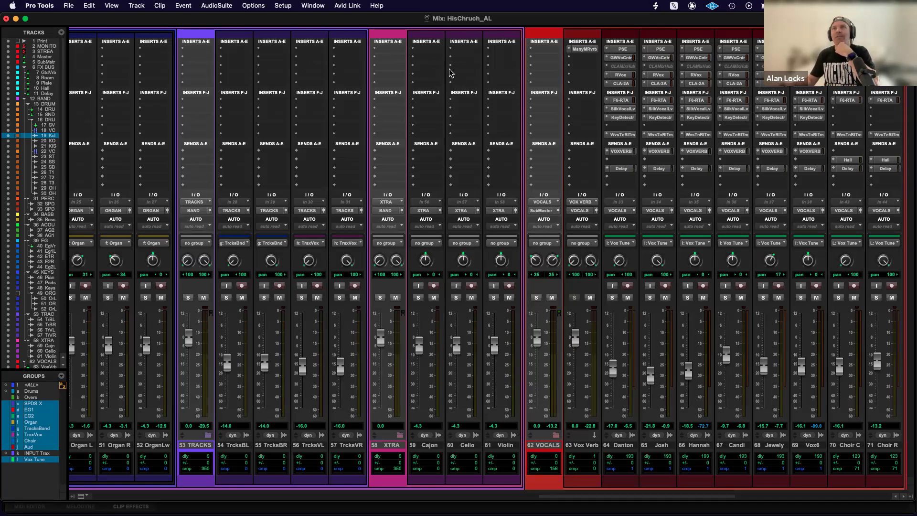
{"action": "scroll", "coordinate": [437, 73], "scroll_direction": "right", "scroll_amount": 6}
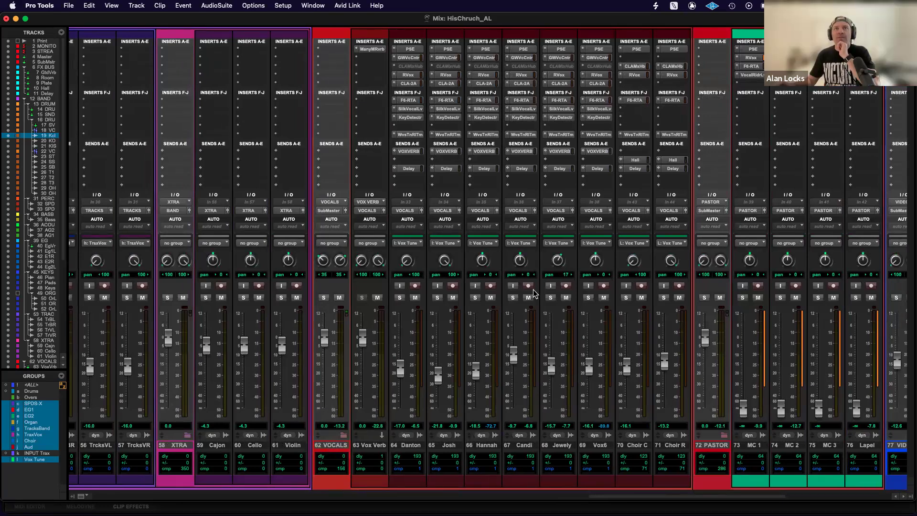
{"action": "left_click", "coordinate": [409, 49]}
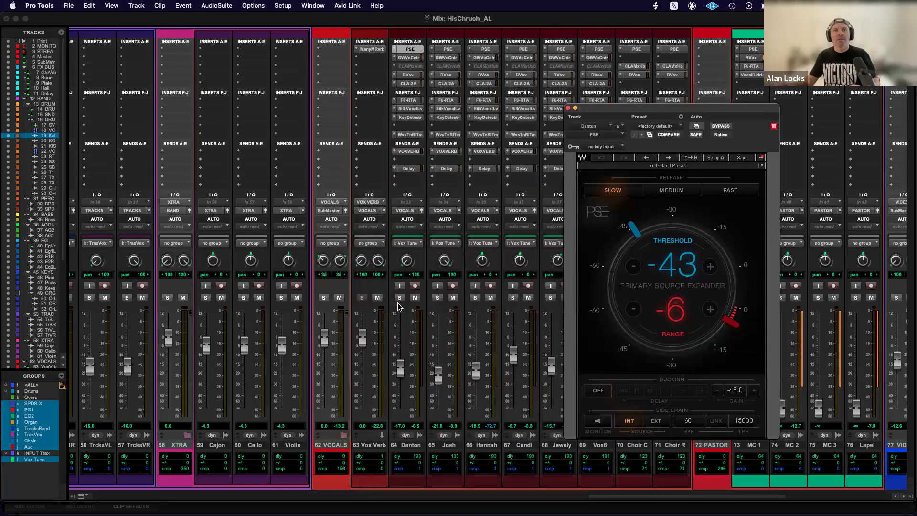
{"action": "left_click", "coordinate": [400, 297]}
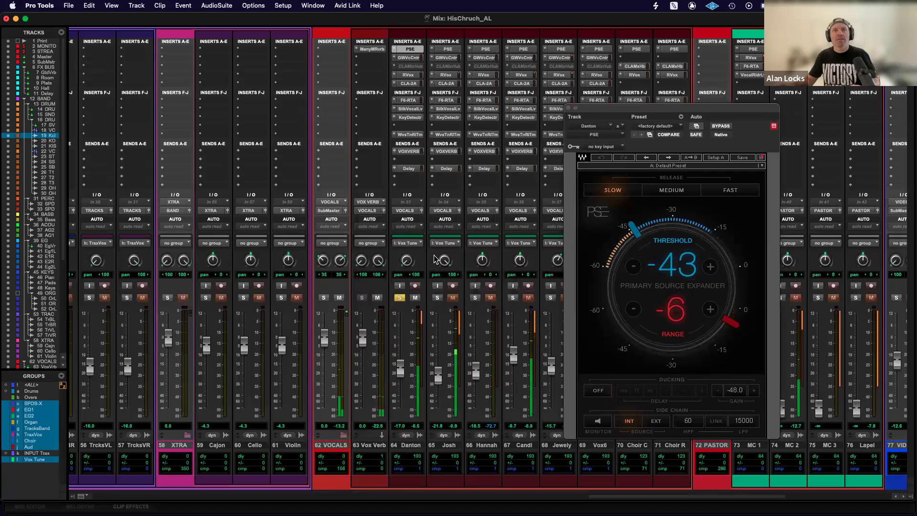
Sweep the PSE threshold on the first vocalist's track, leave it at -40, and close the plug-in window.
{"action": "left_click_drag", "start_coordinate": [626, 111], "coordinate": [508, 123]}
{"action": "mouse_move", "coordinate": [514, 239]}
{"action": "left_mouse_down"}
{"action": "mouse_move", "coordinate": [514, 229]}
{"action": "mouse_move", "coordinate": [515, 241]}
{"action": "left_mouse_up"}
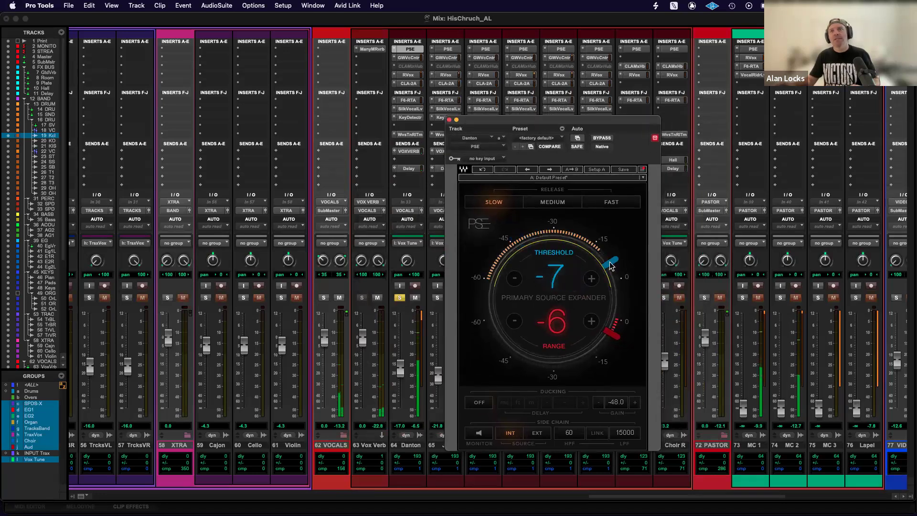
{"action": "left_click_drag", "start_coordinate": [611, 266], "coordinate": [612, 284]}
{"action": "left_click_drag", "start_coordinate": [519, 241], "coordinate": [522, 243]}
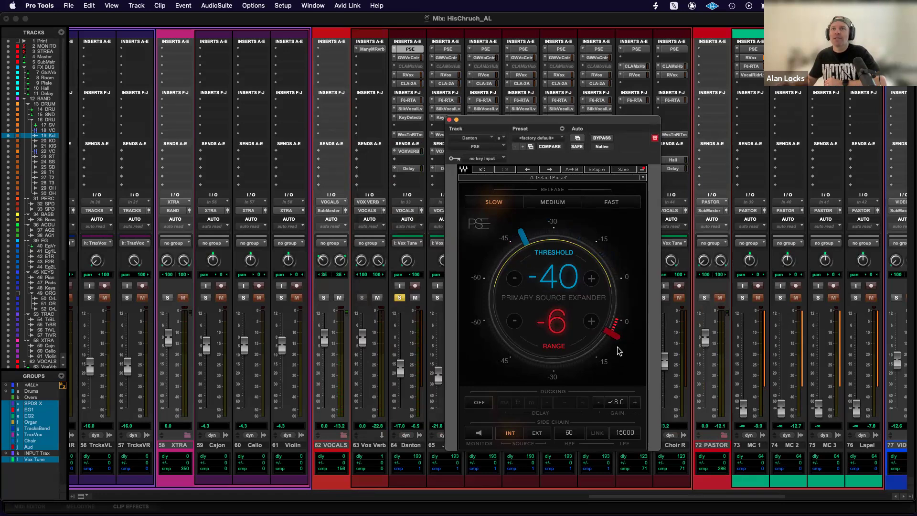
{"action": "left_click", "coordinate": [449, 120]}
Compare GW VoiceCentric bypassed and active on the first vocalist's track during playback, and bypass Waves Tune Real-Time on the grouped vocal tracks.
{"action": "left_click", "coordinate": [409, 57]}
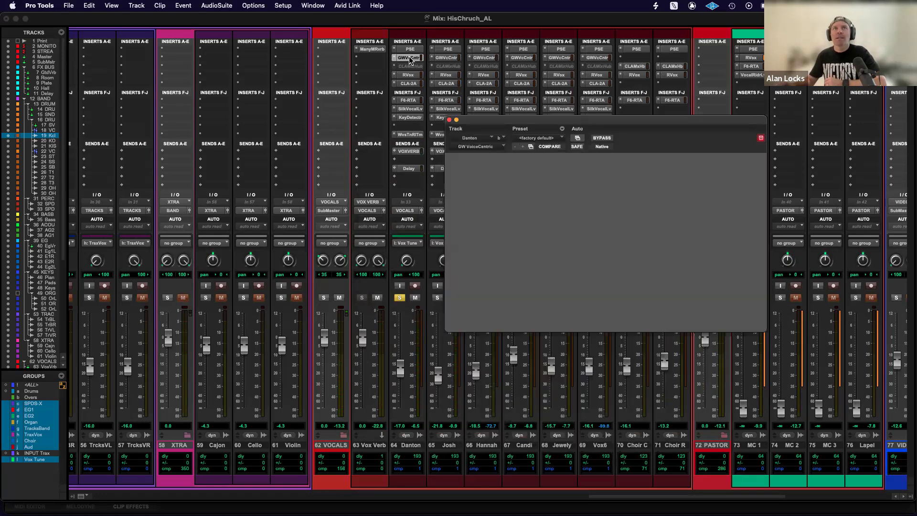
{"action": "key", "text": "space"}
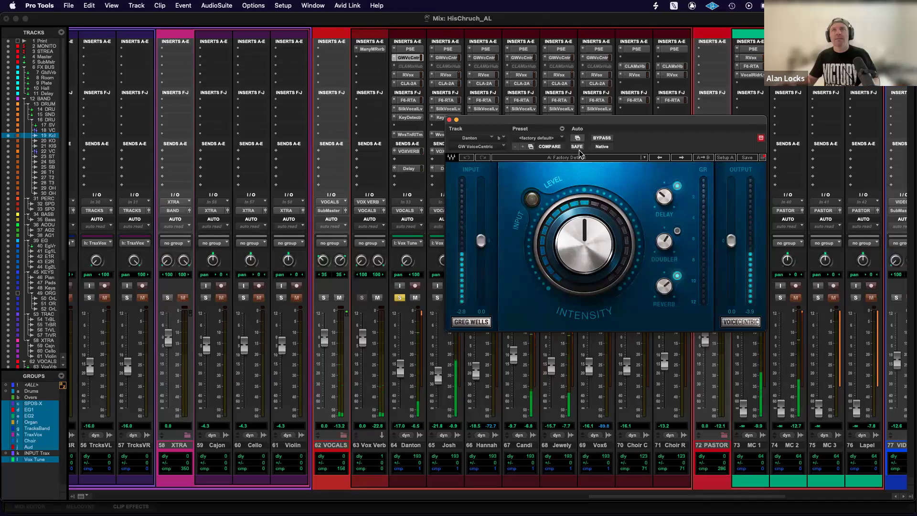
{"action": "left_click", "coordinate": [602, 138]}
{"action": "left_click", "coordinate": [602, 138]}
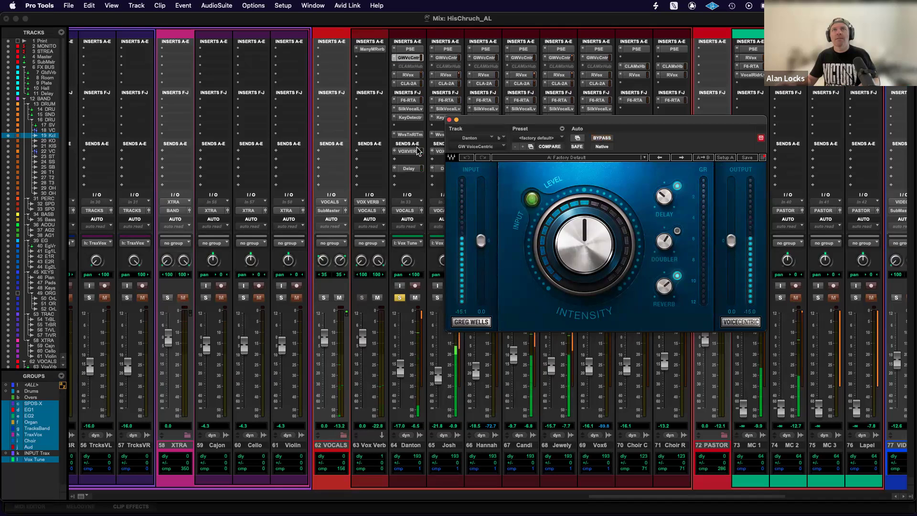
{"action": "left_click", "coordinate": [410, 134], "text": "super"}
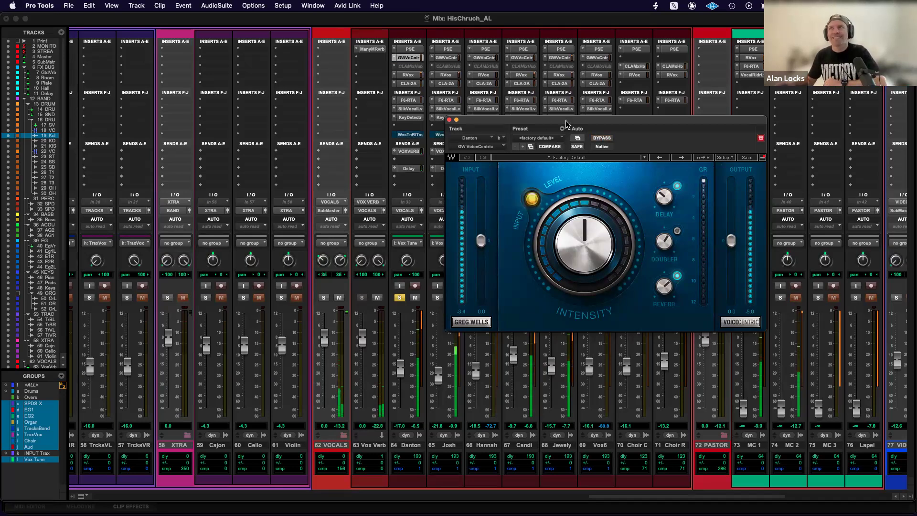
Raise the first vocalist's fader to about -4.5 dB while auditioning VoiceCentric's Delay and Reverb, undoing both knob changes and closing the plug-in.
{"action": "left_click_drag", "start_coordinate": [663, 196], "coordinate": [665, 167]}
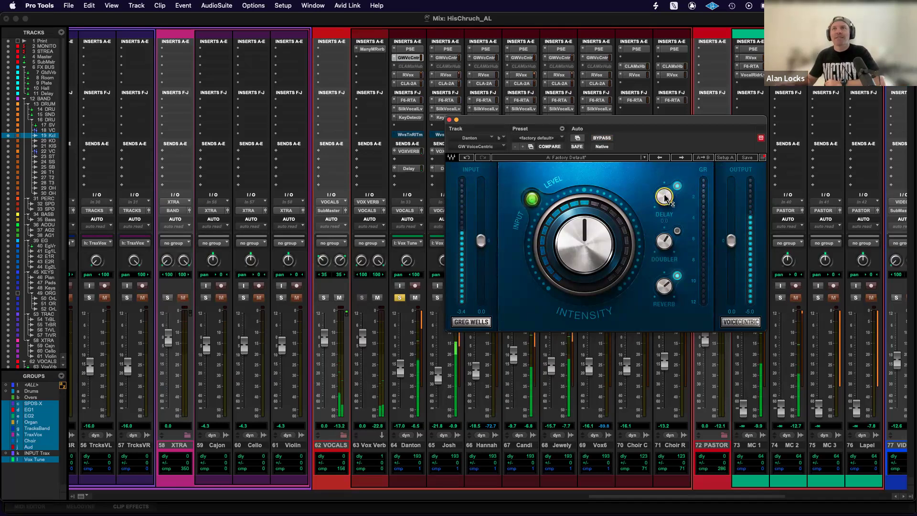
{"action": "left_click", "coordinate": [468, 158]}
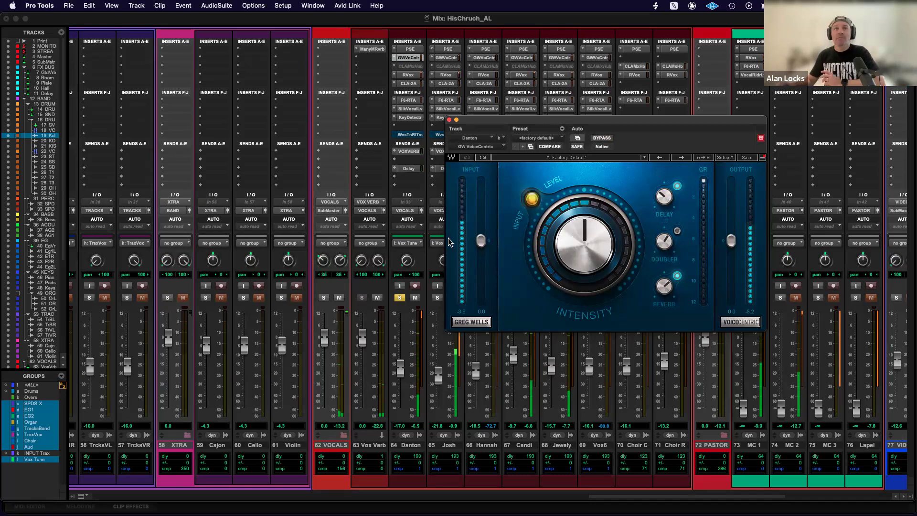
{"action": "left_click_drag", "start_coordinate": [401, 368], "coordinate": [400, 347]}
{"action": "left_click", "coordinate": [664, 286]}
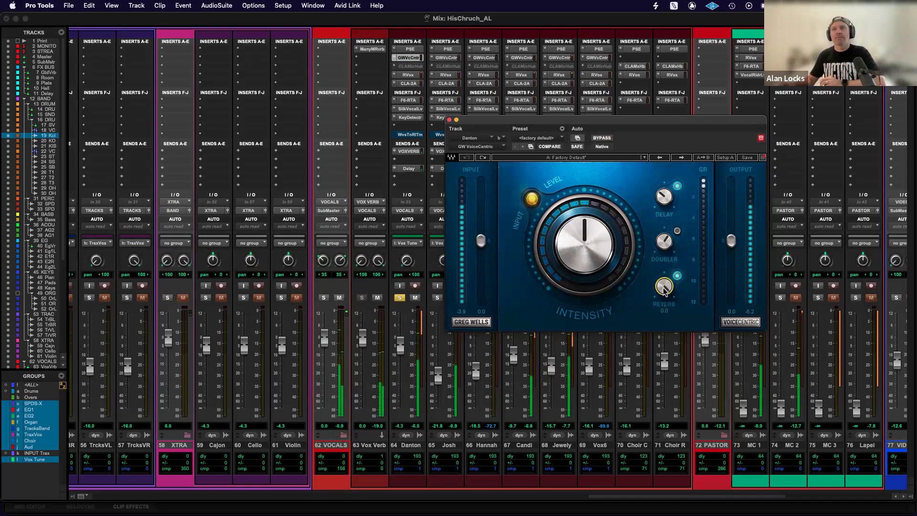
{"action": "left_click", "coordinate": [466, 160]}
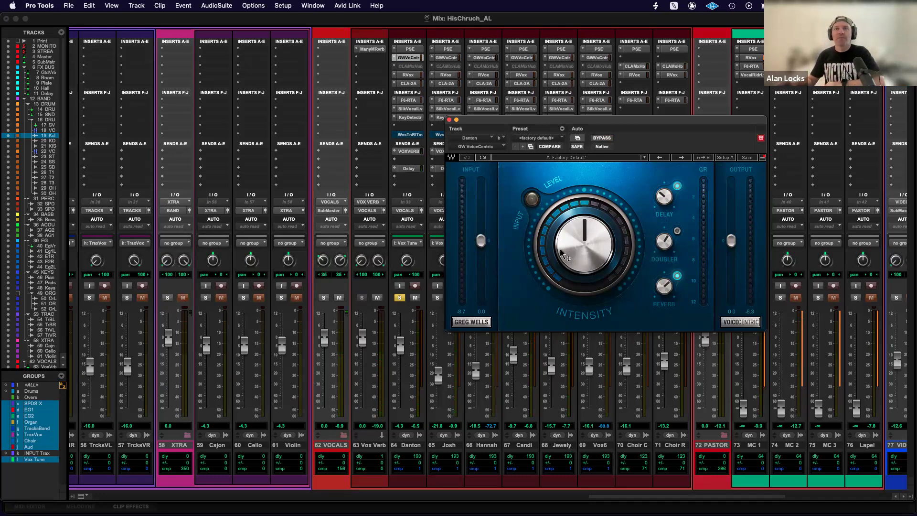
{"action": "left_click", "coordinate": [449, 120]}
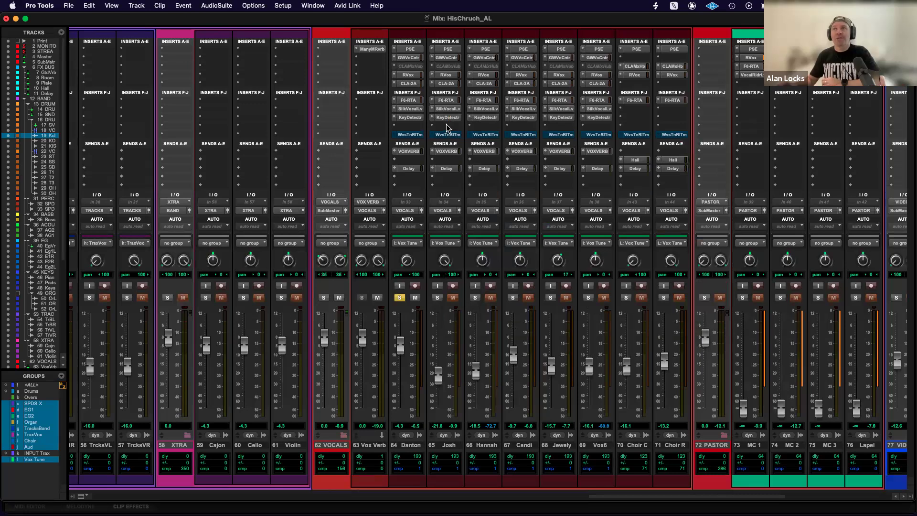
Examine RVox and CLA-2A on the first vocalist's track during playback, closing each plug-in window.
{"action": "left_click", "coordinate": [407, 75]}
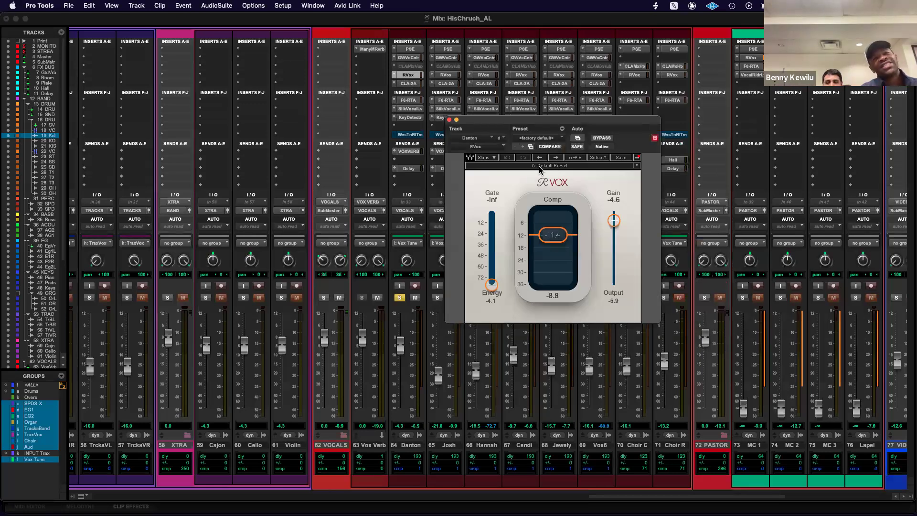
{"action": "key", "text": "space"}
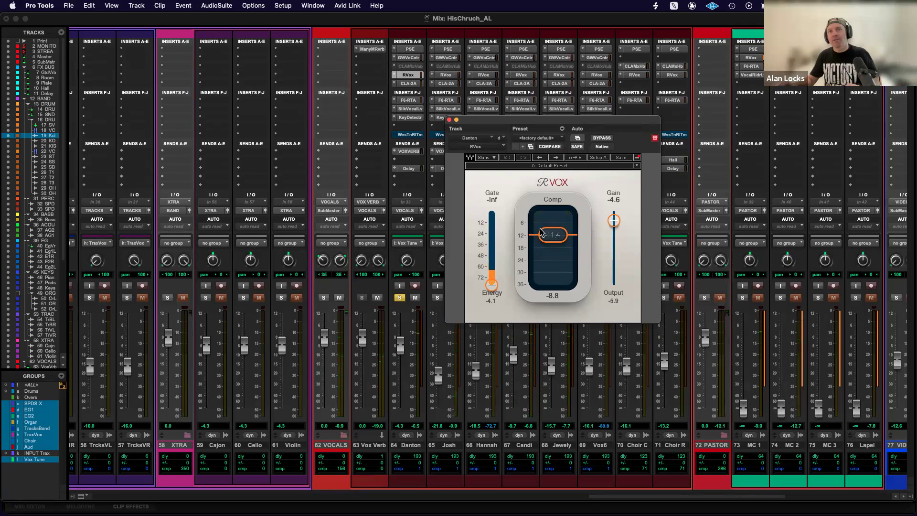
{"action": "left_click", "coordinate": [449, 120]}
{"action": "left_click", "coordinate": [406, 84]}
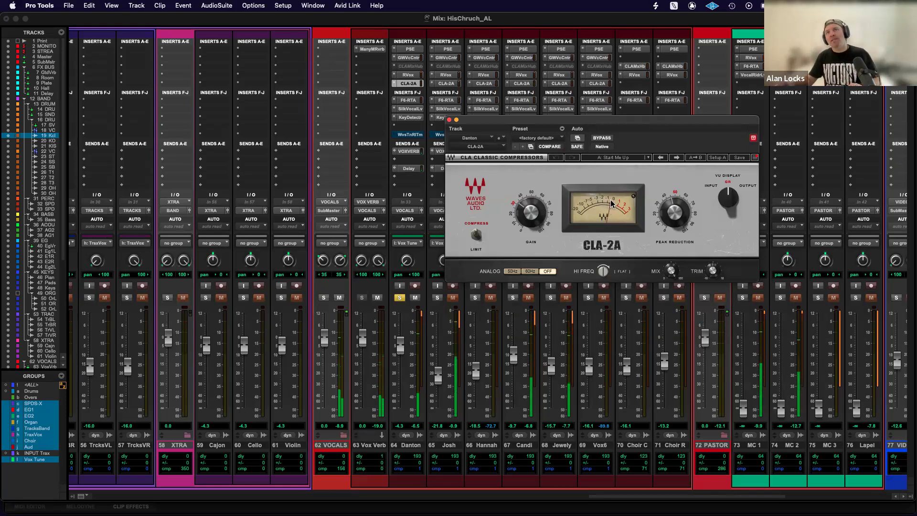
{"action": "left_click", "coordinate": [450, 120]}
Examine F6-RTA and compare Silk Vocal Live bypassed and active on the first vocalist's track, closing each plug-in window.
{"action": "left_click", "coordinate": [408, 100]}
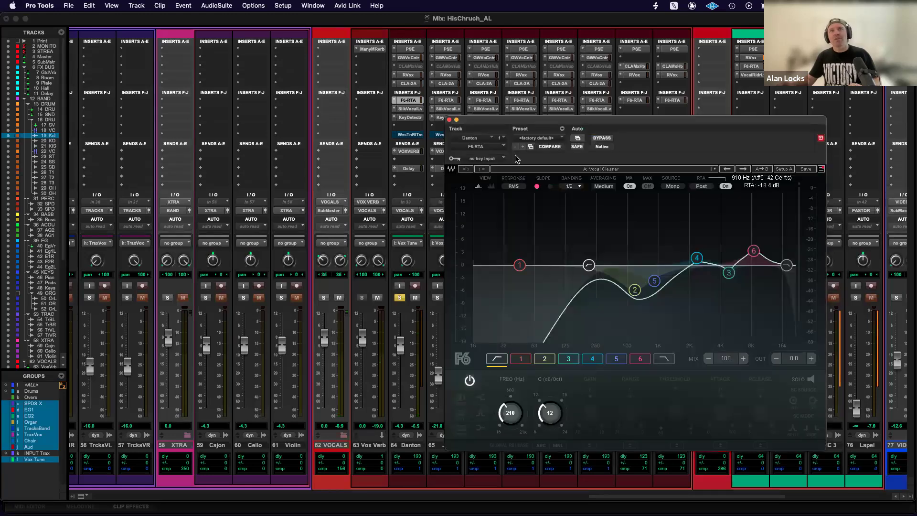
{"action": "left_click", "coordinate": [449, 120]}
{"action": "left_click", "coordinate": [410, 108]}
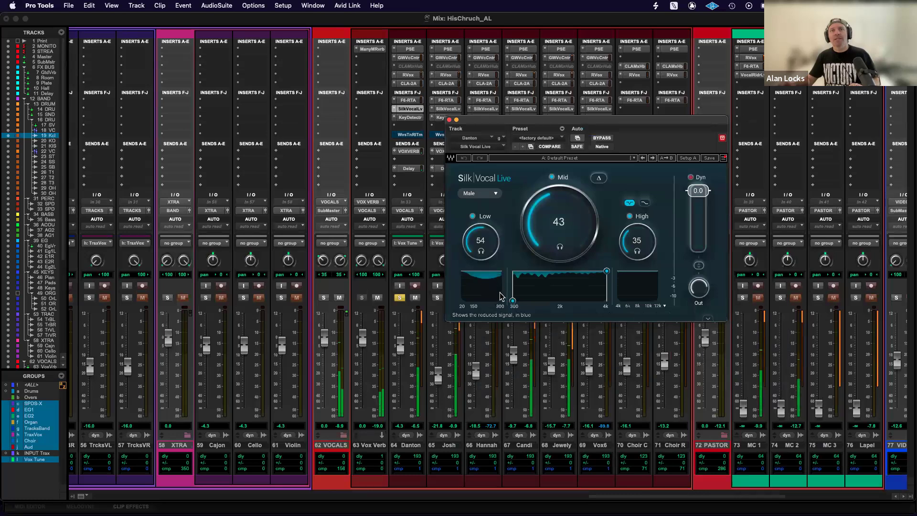
{"action": "left_click", "coordinate": [600, 139]}
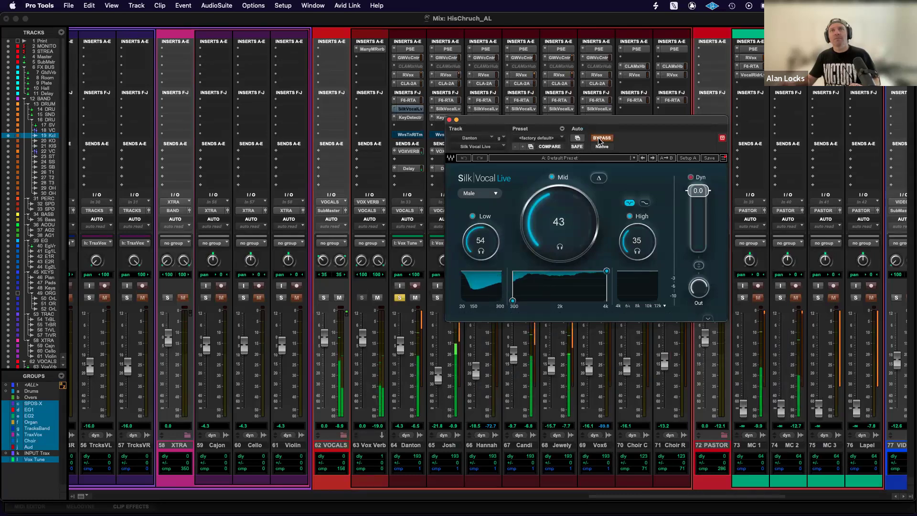
{"action": "left_click", "coordinate": [601, 138]}
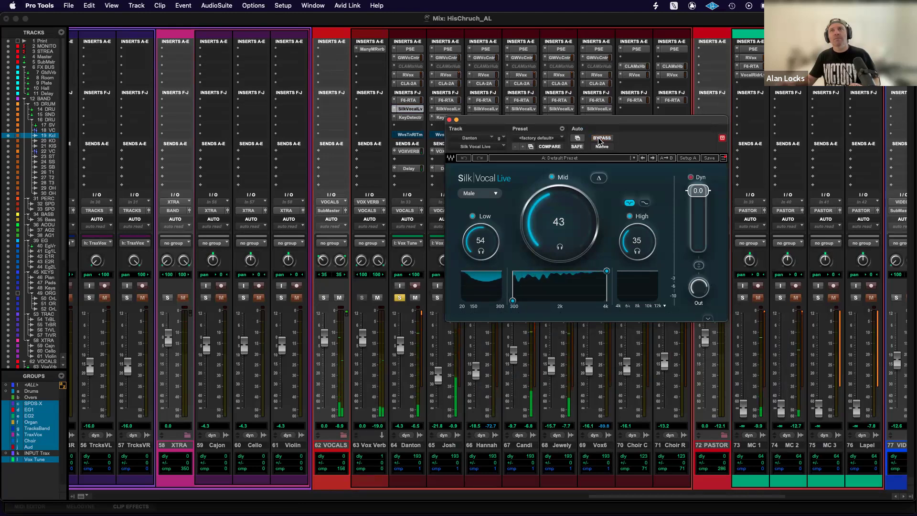
{"action": "left_click", "coordinate": [449, 120]}
Open Key Detector on the first vocalist's track during playback and transmit the C Major key to the vocal tuning plug-ins.
{"action": "left_click", "coordinate": [404, 117]}
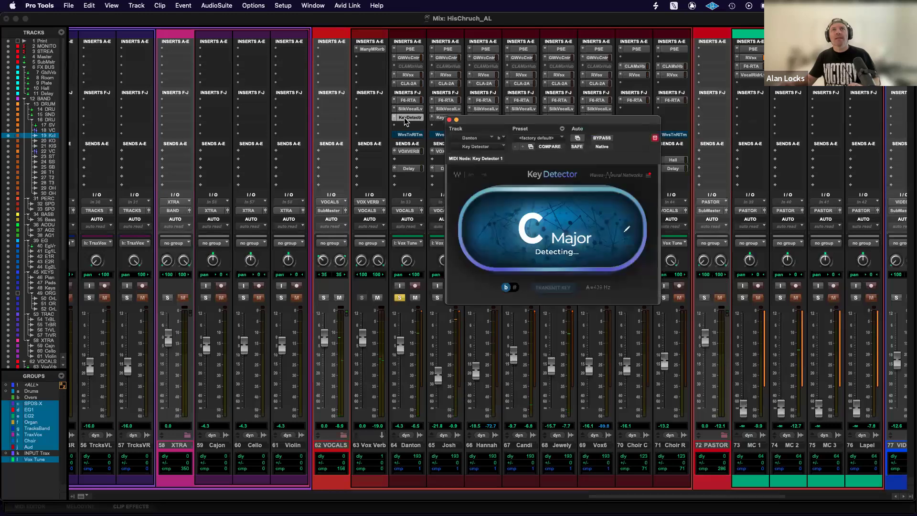
{"action": "left_click_drag", "start_coordinate": [543, 126], "coordinate": [556, 220]}
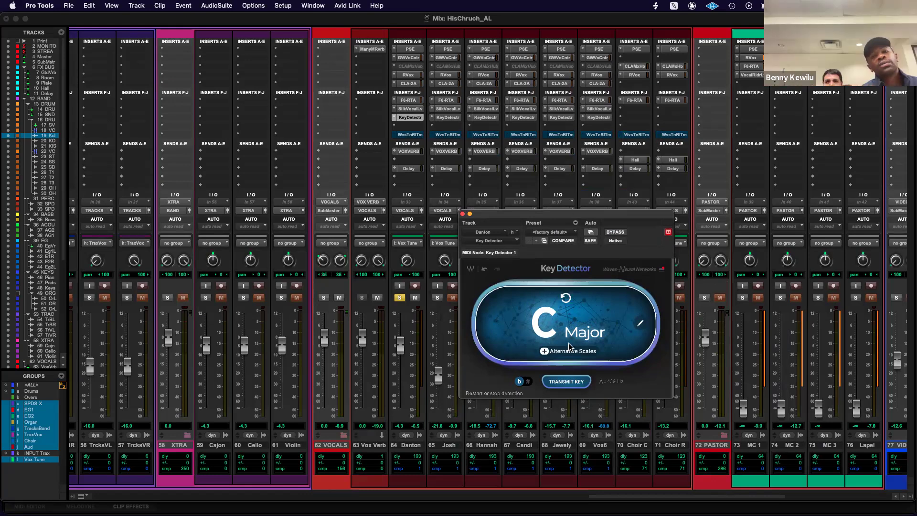
{"action": "left_click", "coordinate": [563, 383]}
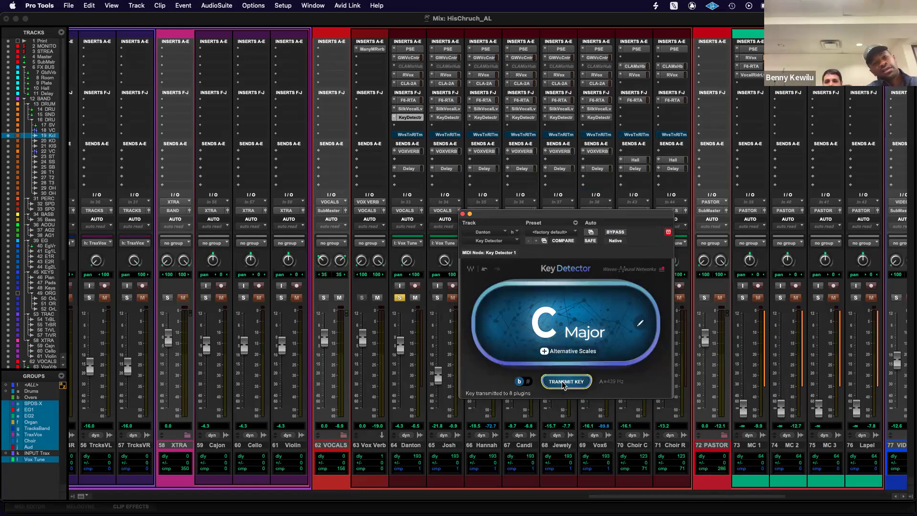
Examine Waves Tune Real-Time and Key Detector on the first vocalist's track, closing each plug-in window.
{"action": "left_click", "coordinate": [410, 135]}
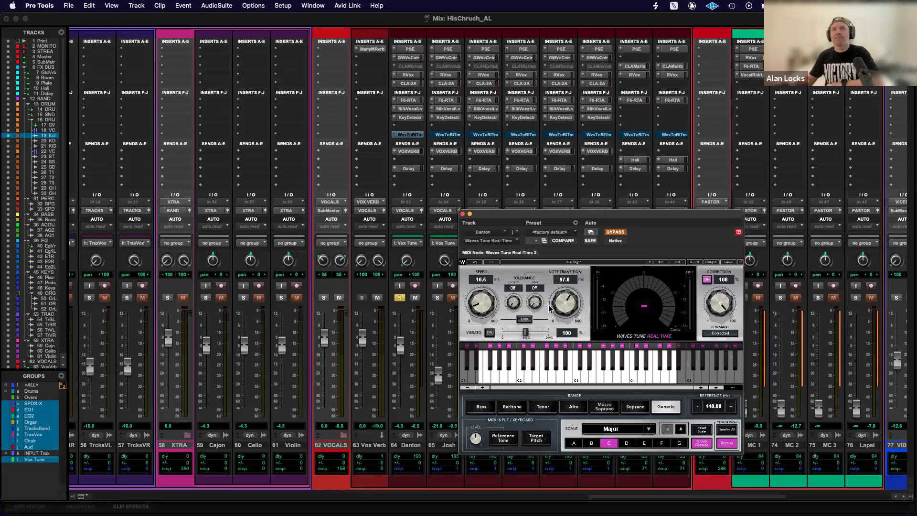
{"action": "left_click", "coordinate": [463, 215]}
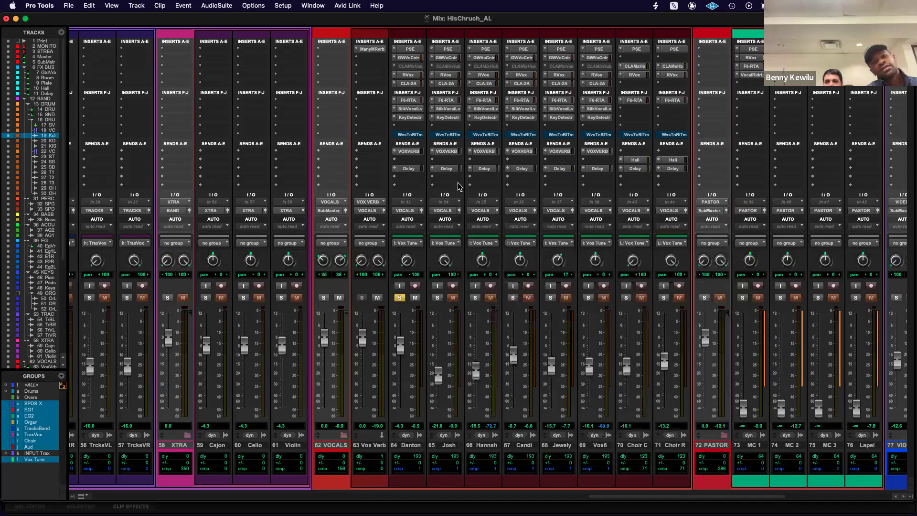
{"action": "left_click", "coordinate": [410, 117]}
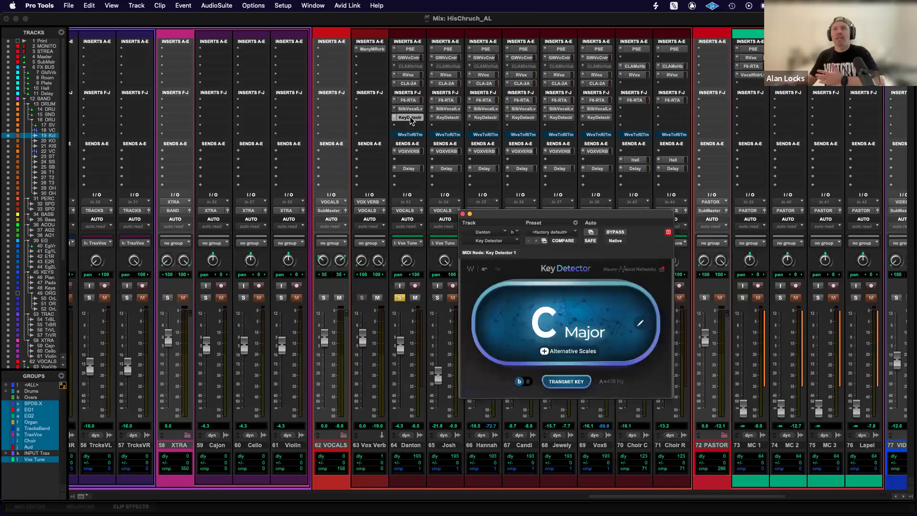
{"action": "left_click", "coordinate": [462, 214]}
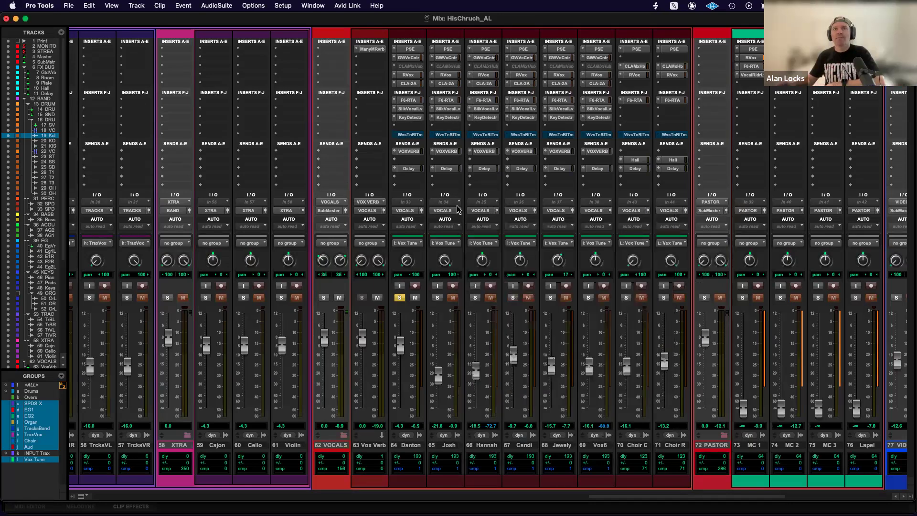
Take Waves Tune Real-Time out of bypass on the grouped vocal tracks and audition it within Battle Belongs, closing the plug-in.
{"action": "left_click", "coordinate": [408, 134]}
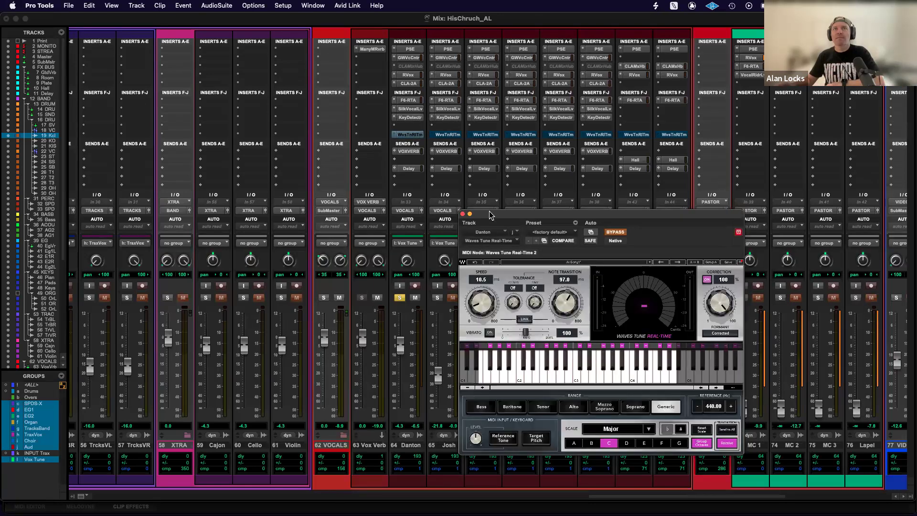
{"action": "left_click", "coordinate": [615, 233]}
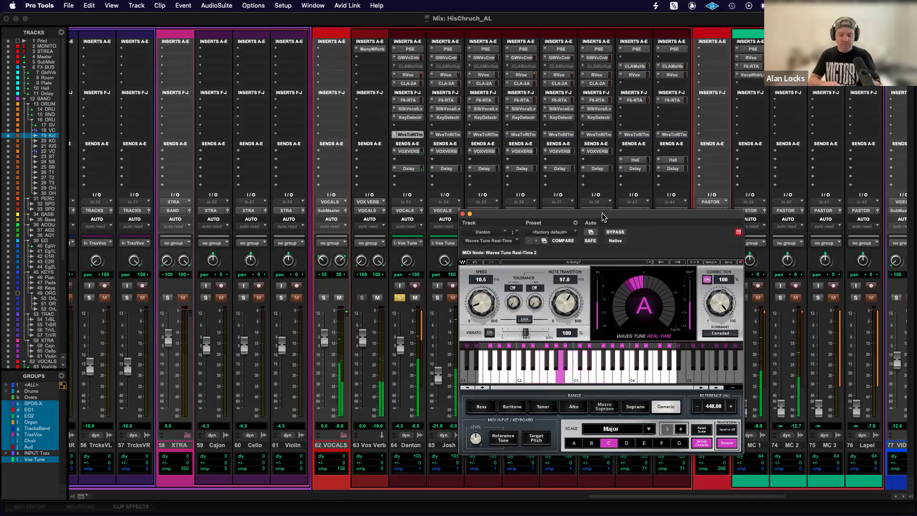
{"action": "key", "text": "super+equal"}
{"action": "key", "text": "space"}
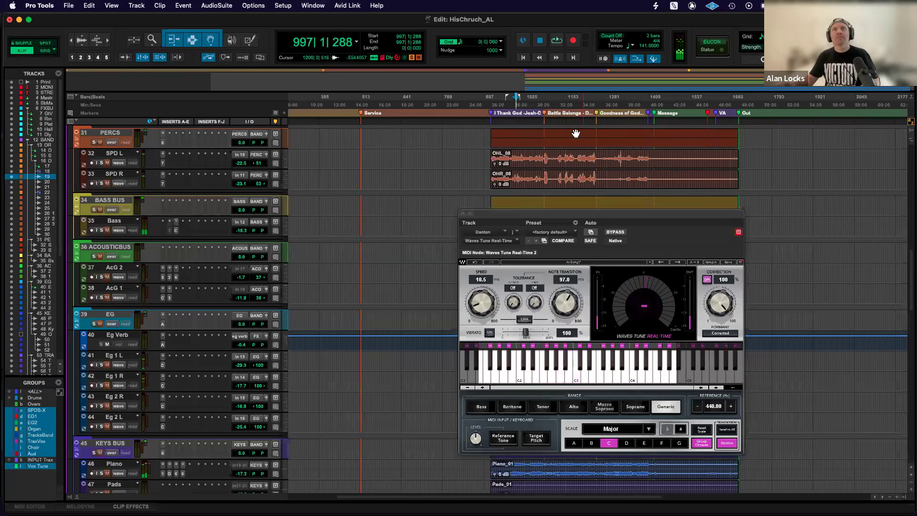
{"action": "left_click", "coordinate": [559, 122]}
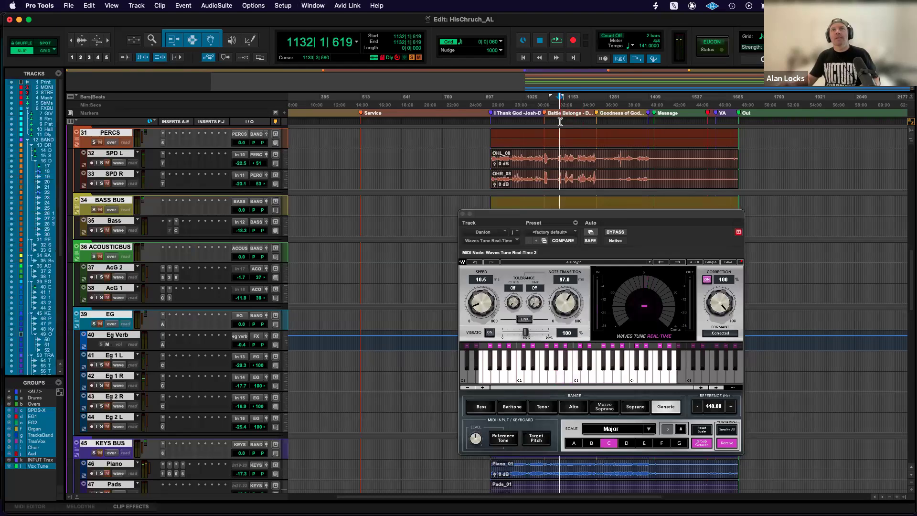
{"action": "key", "text": "space"}
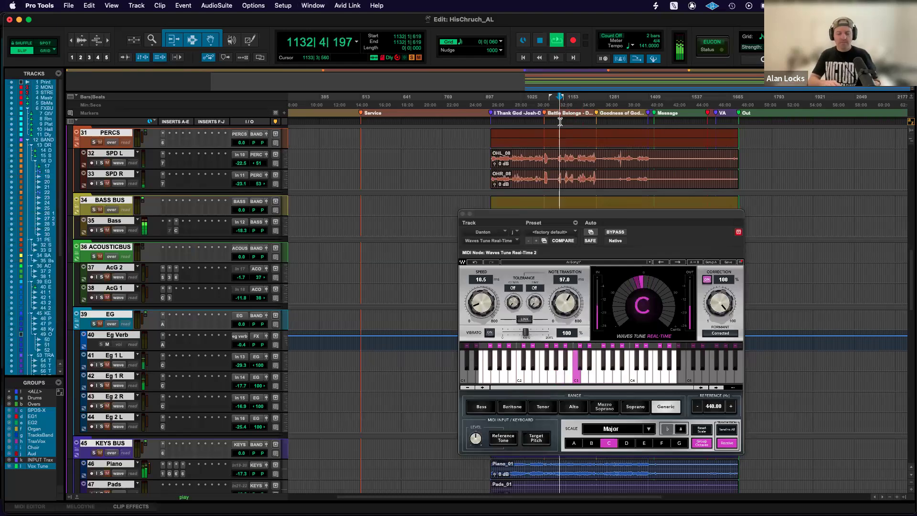
{"action": "key", "text": "super+equal"}
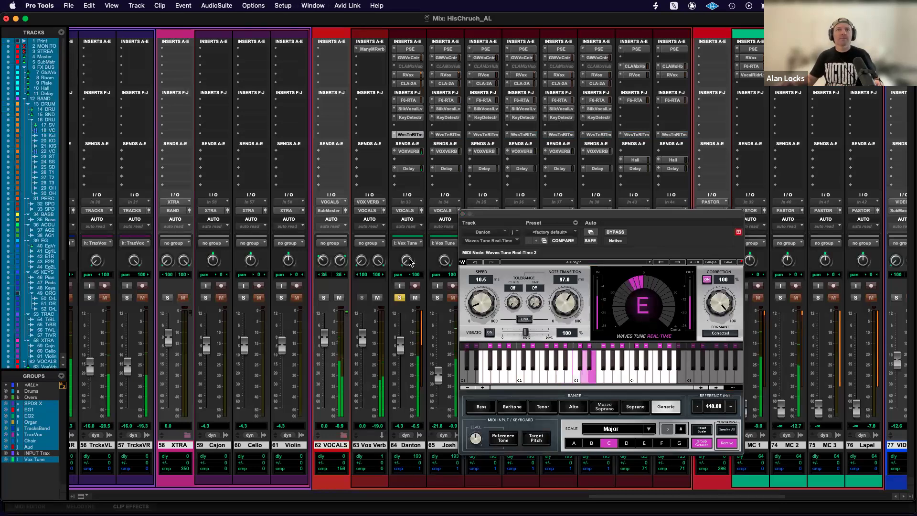
{"action": "left_click", "coordinate": [463, 214]}
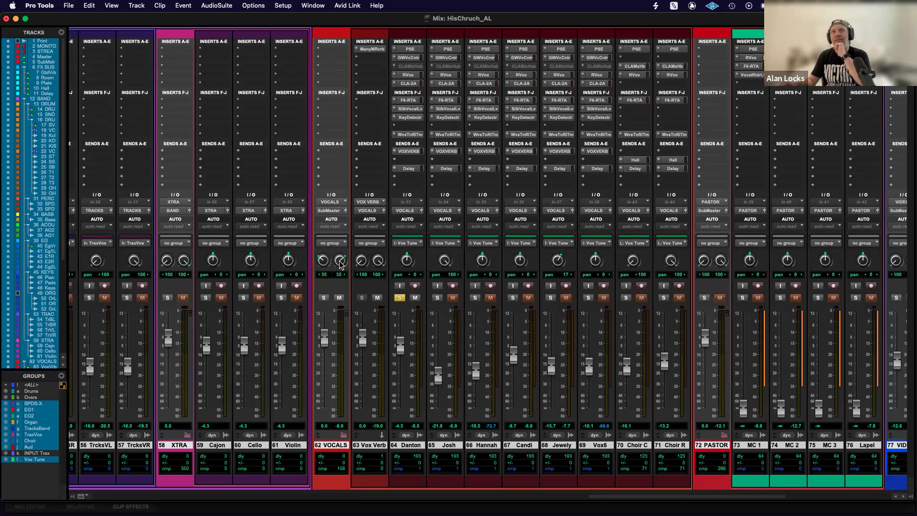
Adjust the first vocalist's pan and audition the VOCALS bus's left pan at 100 before narrowing it to 36.
{"action": "left_click_drag", "start_coordinate": [404, 263], "coordinate": [420, 354]}
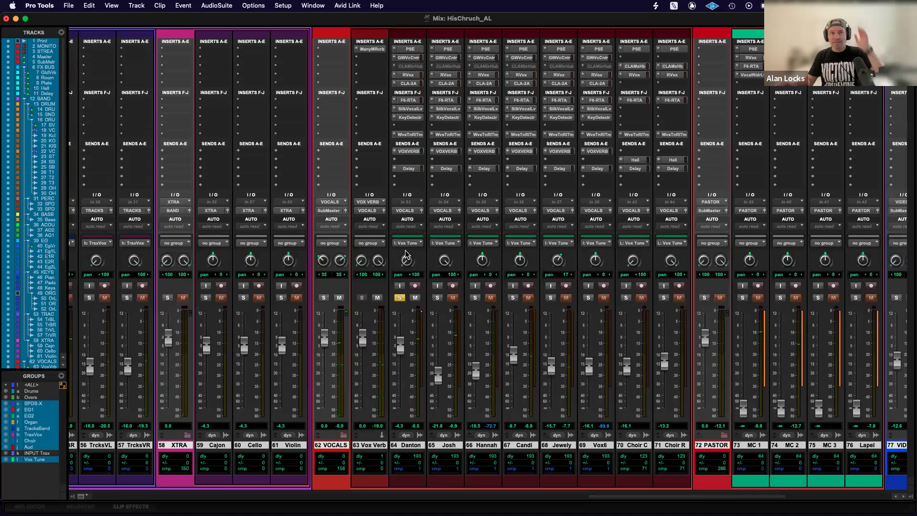
{"action": "left_click", "coordinate": [323, 261], "text": "alt"}
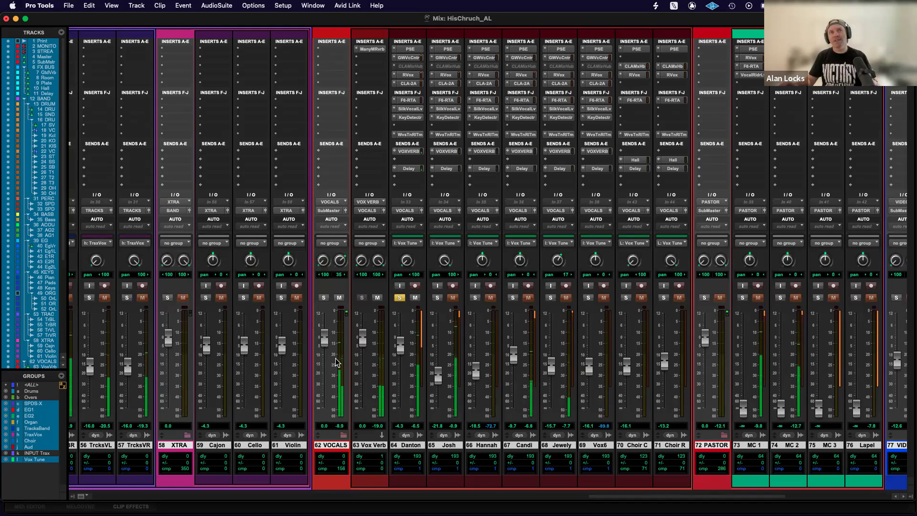
{"action": "left_click_drag", "start_coordinate": [323, 263], "coordinate": [321, 241]}
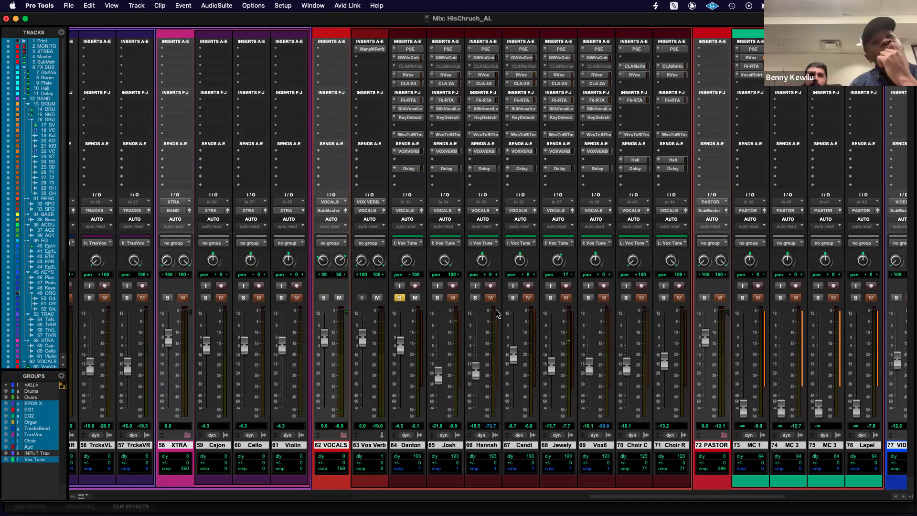
Adjust the pans of vocal tracks 65, 66 and 69, centre track 64, and set track 68's pan to about 95.
{"action": "left_click_drag", "start_coordinate": [445, 263], "coordinate": [447, 225]}
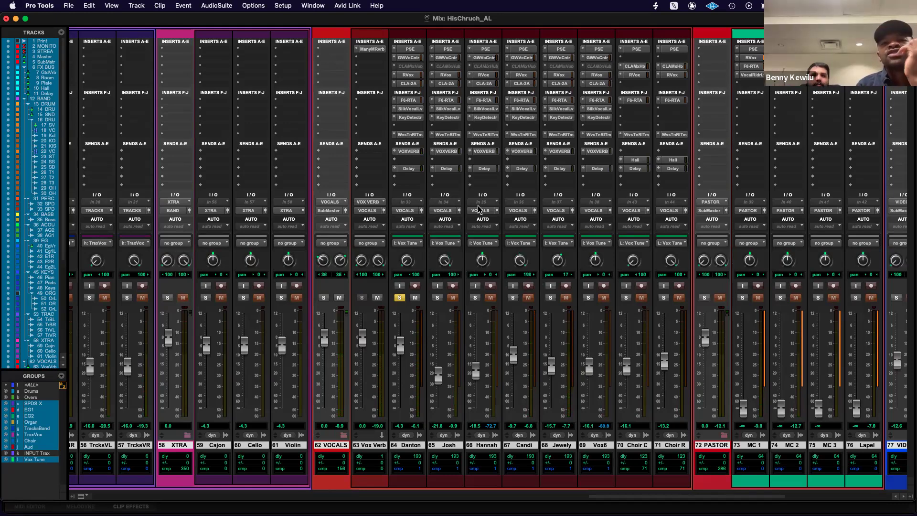
{"action": "left_click_drag", "start_coordinate": [482, 260], "coordinate": [505, 361]}
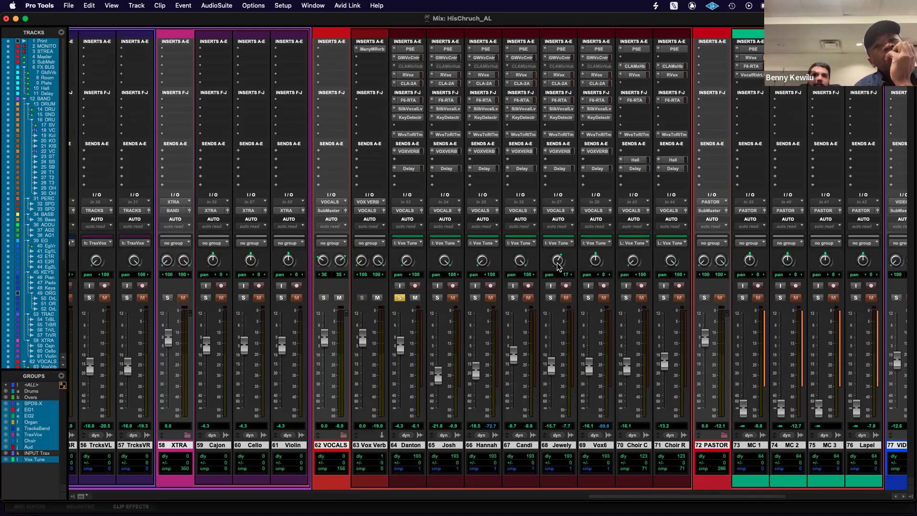
{"action": "left_click_drag", "start_coordinate": [560, 264], "coordinate": [556, 276]}
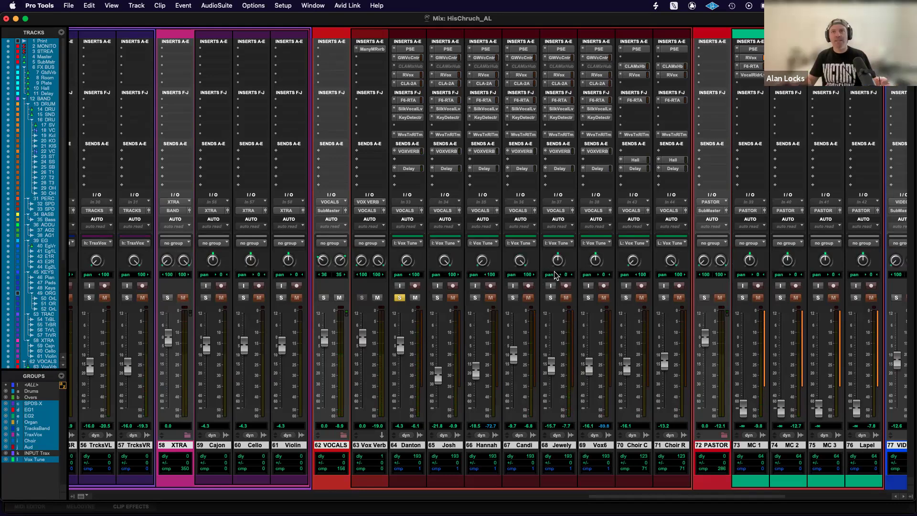
{"action": "left_click", "coordinate": [407, 262], "text": "alt"}
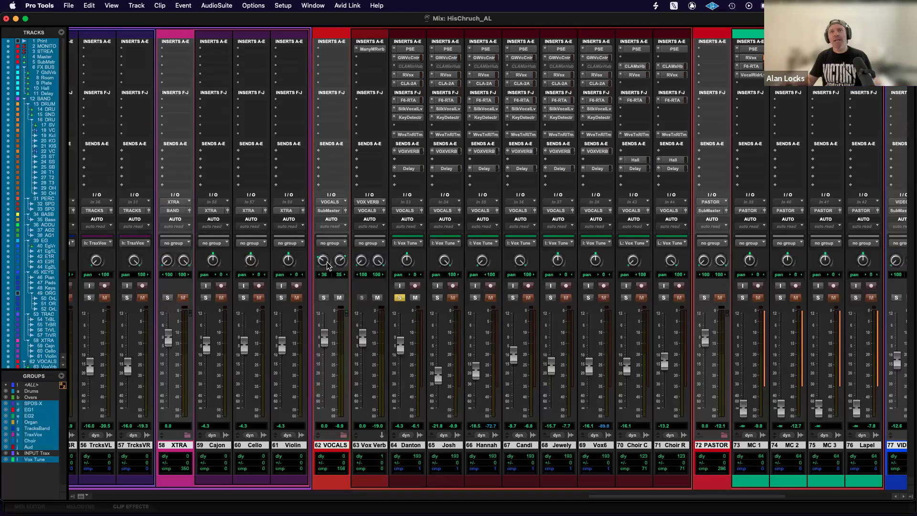
{"action": "left_click_drag", "start_coordinate": [558, 262], "coordinate": [570, 335]}
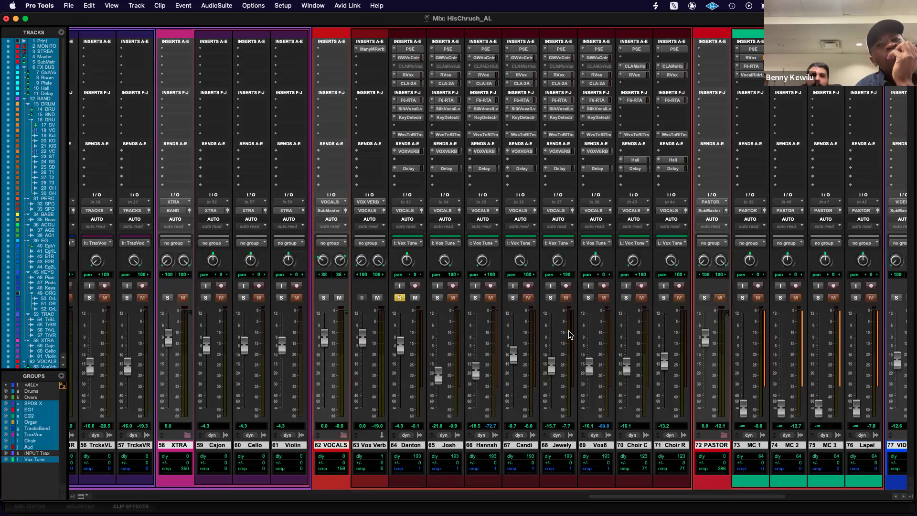
{"action": "left_click_drag", "start_coordinate": [595, 264], "coordinate": [574, 168]}
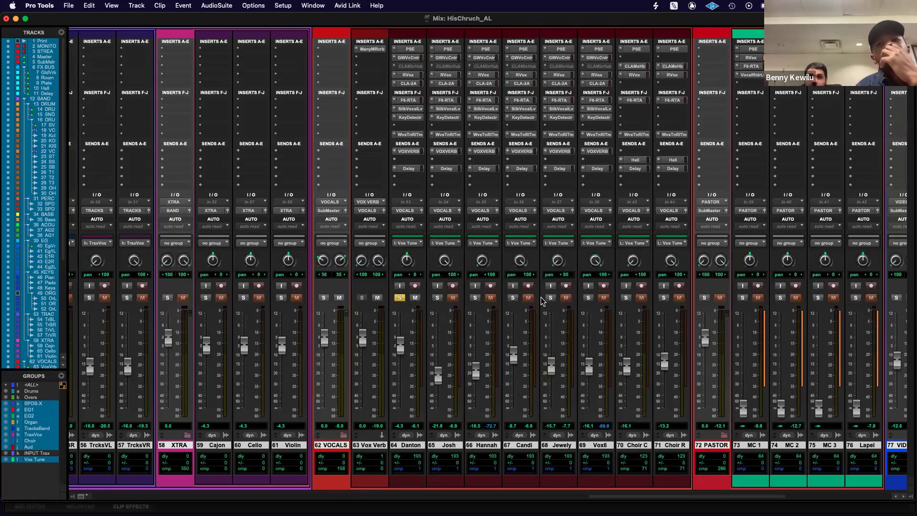
Examine RVox, F6-RTA and Vocal Rider Live on the MC 1 track in the PASTOR group.
{"action": "scroll", "coordinate": [669, 266], "scroll_direction": "right", "scroll_amount": 3}
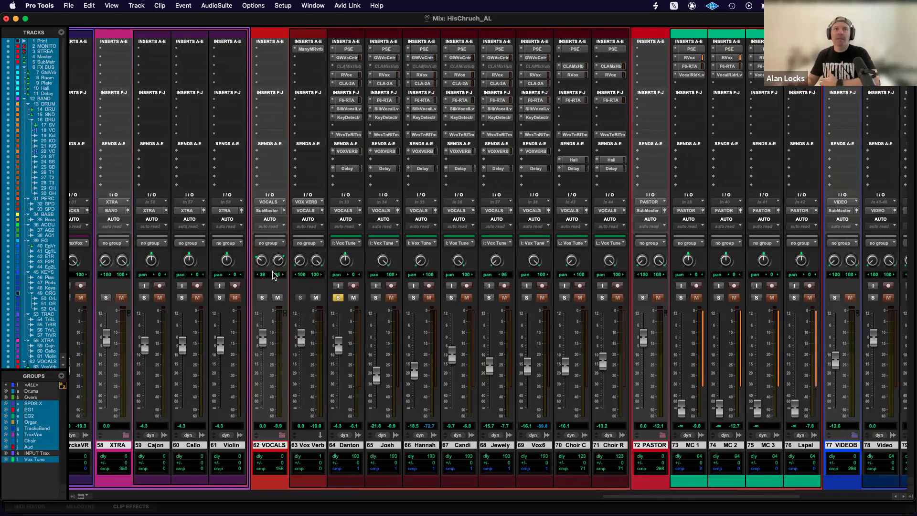
{"action": "scroll", "coordinate": [544, 298], "scroll_direction": "right", "scroll_amount": 10}
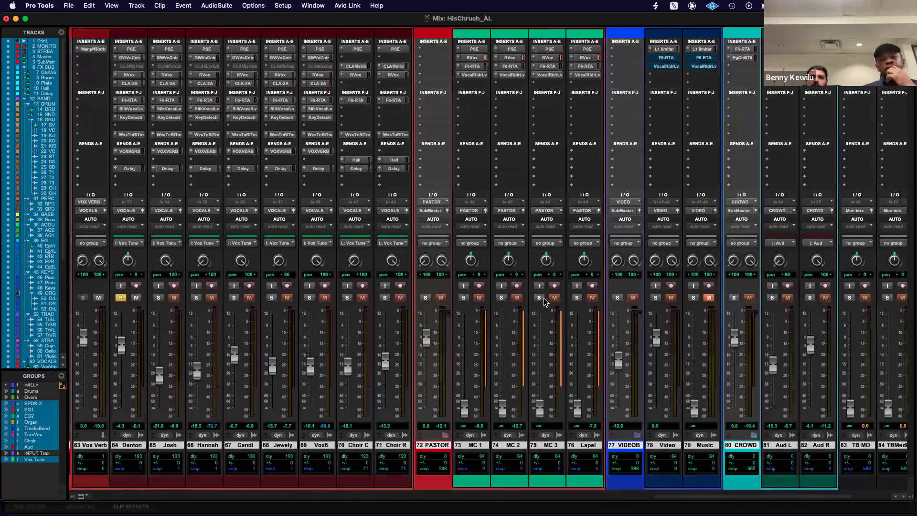
{"action": "scroll", "coordinate": [543, 298], "scroll_direction": "right", "scroll_amount": 4}
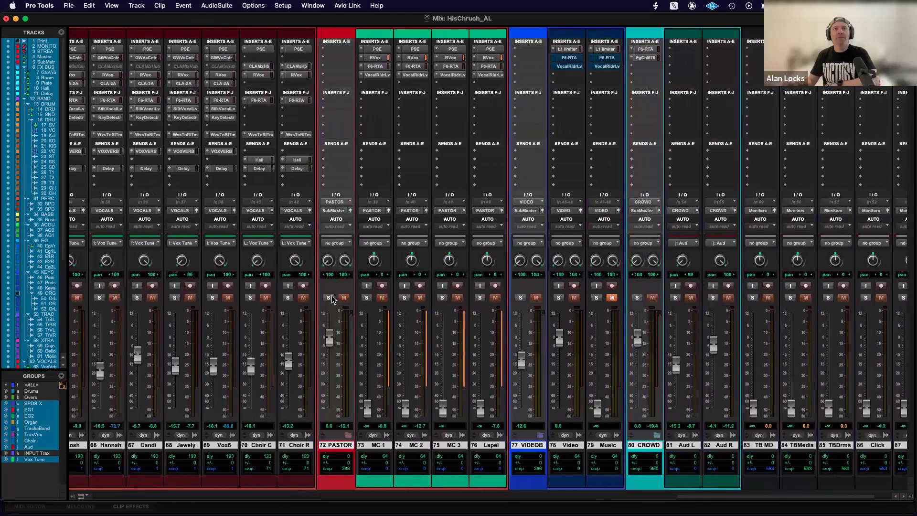
{"action": "left_click", "coordinate": [375, 58]}
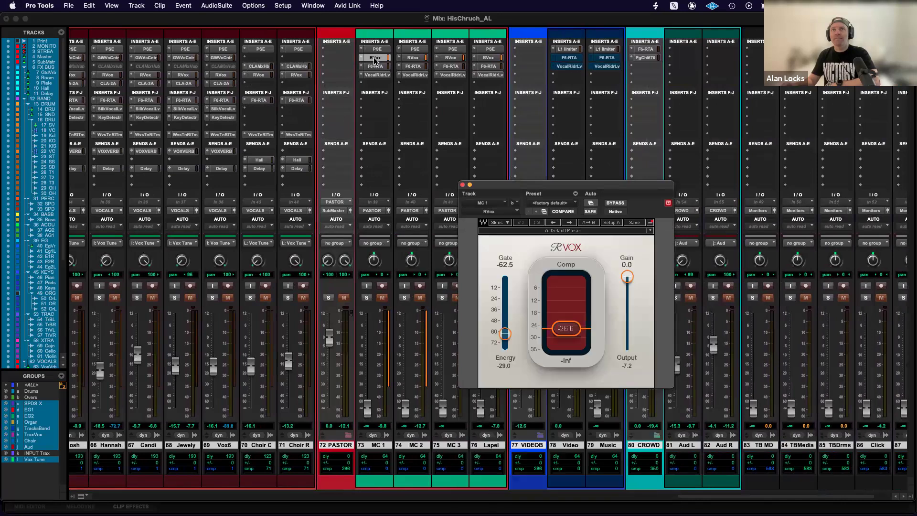
{"action": "left_click", "coordinate": [375, 67]}
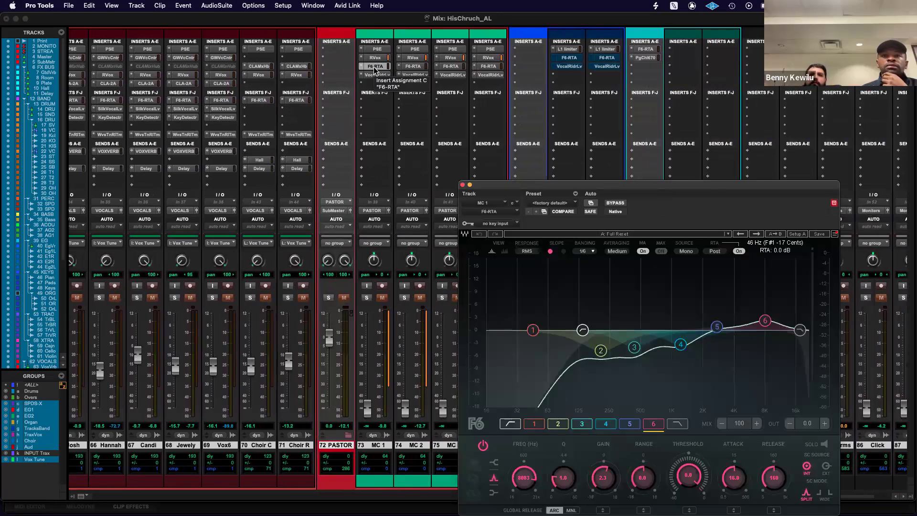
{"action": "left_click", "coordinate": [375, 75]}
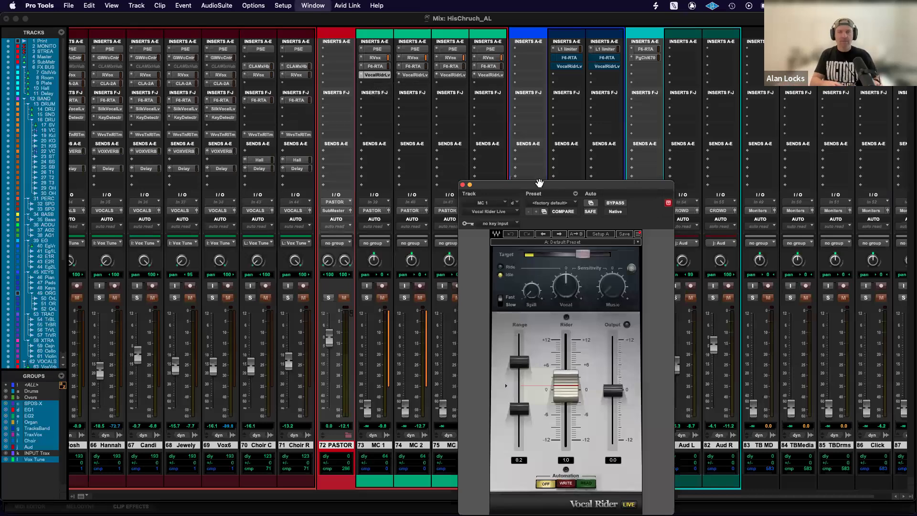
Play the Lapel track soloed from bar 1467 in the Message section, keeping MC 1's Vocal Rider Live open beside the mixer.
{"action": "key", "text": "super+equal"}
{"action": "left_click_drag", "start_coordinate": [540, 184], "coordinate": [352, 179]}
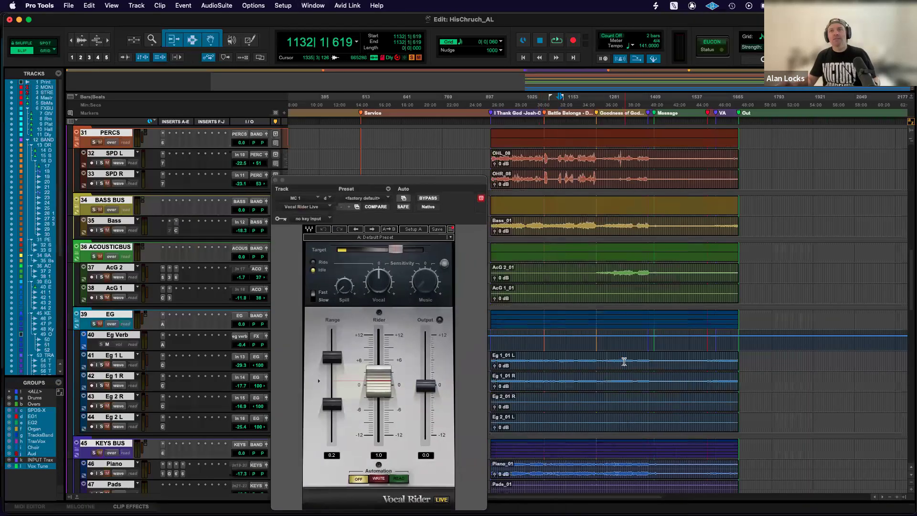
{"action": "scroll", "coordinate": [624, 361], "scroll_direction": "down", "scroll_amount": 7}
{"action": "scroll", "coordinate": [623, 362], "scroll_direction": "down", "scroll_amount": 10}
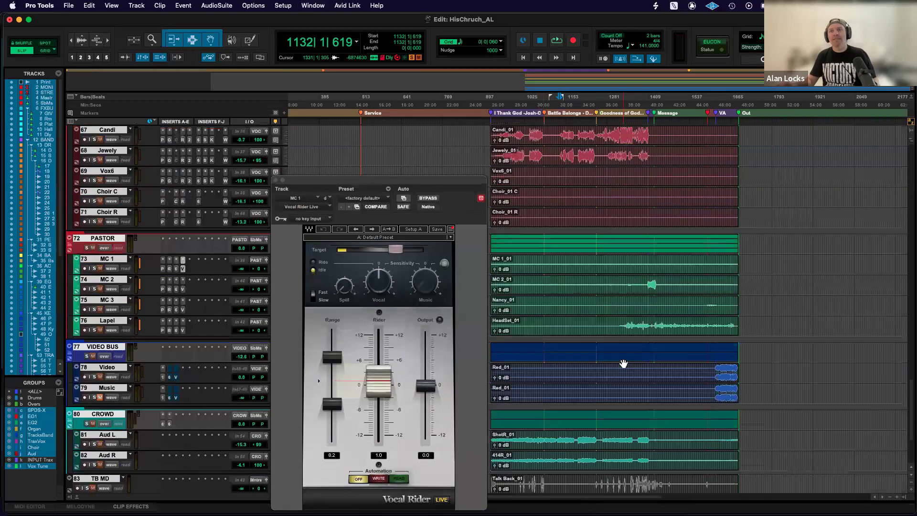
{"action": "scroll", "coordinate": [623, 363], "scroll_direction": "up", "scroll_amount": 2}
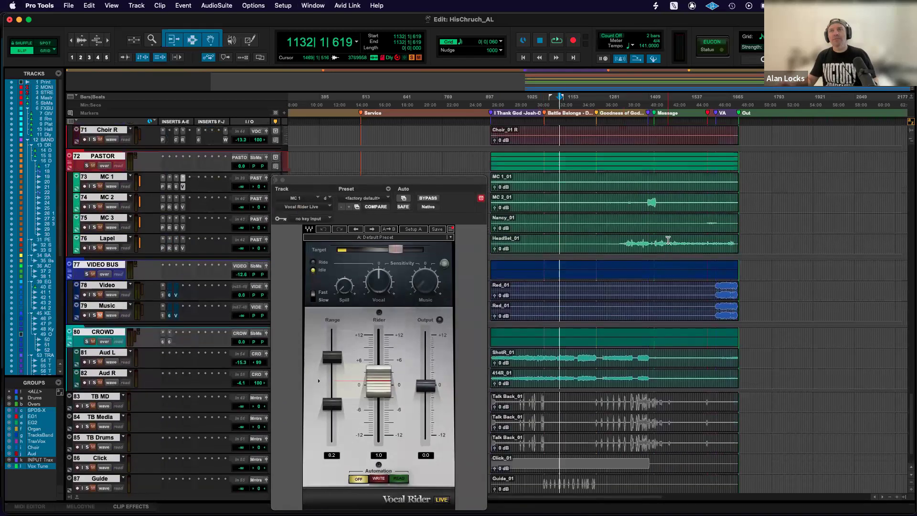
{"action": "left_click", "coordinate": [668, 240]}
{"action": "left_click", "coordinate": [668, 248]}
{"action": "left_click", "coordinate": [668, 242]}
{"action": "key", "text": "space"}
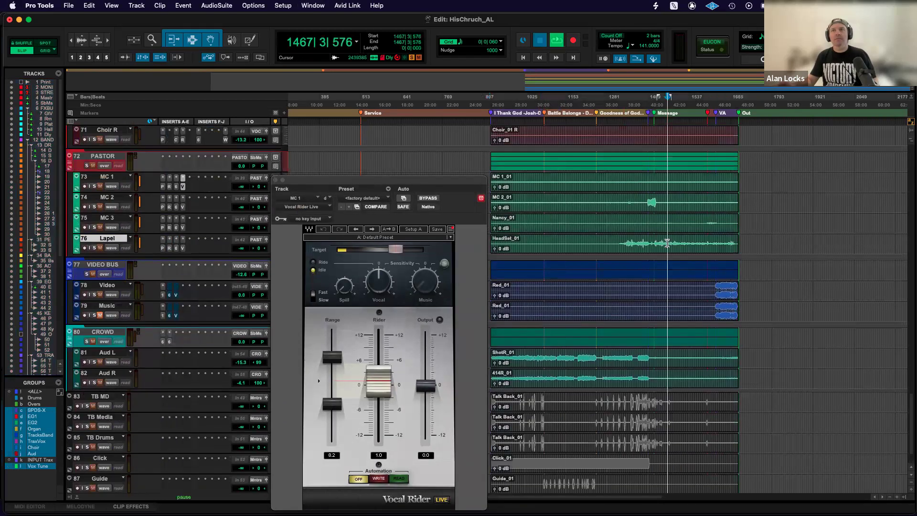
{"action": "left_click", "coordinate": [95, 248]}
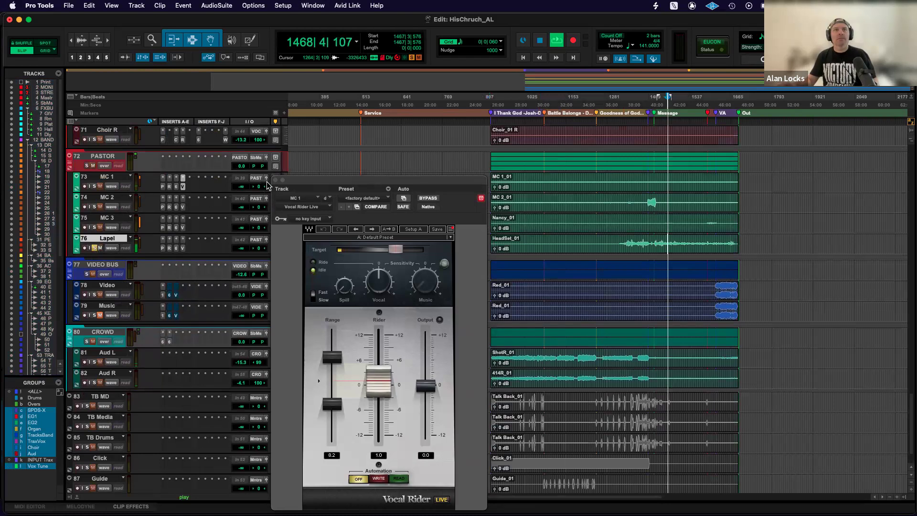
{"action": "key", "text": "super+equal"}
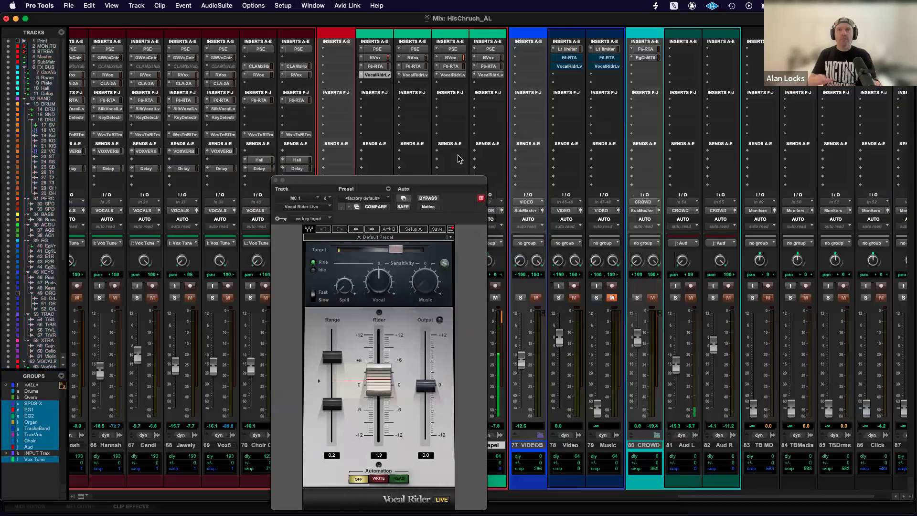
Audition the Lapel track at about -0.4 dB, nudge its Vocal Rider Live target slightly lower, and pull the fader fully down.
{"action": "left_click_drag", "start_coordinate": [401, 181], "coordinate": [704, 102]}
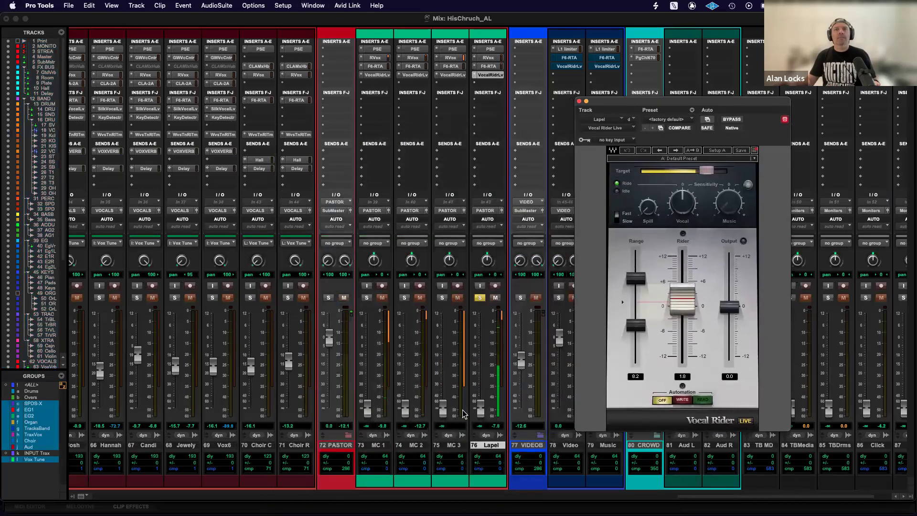
{"action": "left_click_drag", "start_coordinate": [481, 407], "coordinate": [486, 340]}
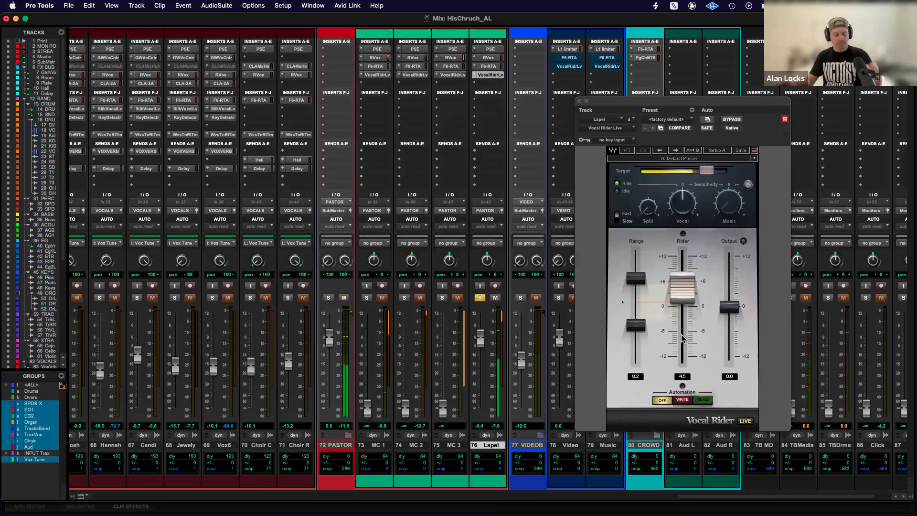
{"action": "left_click", "coordinate": [683, 309]}
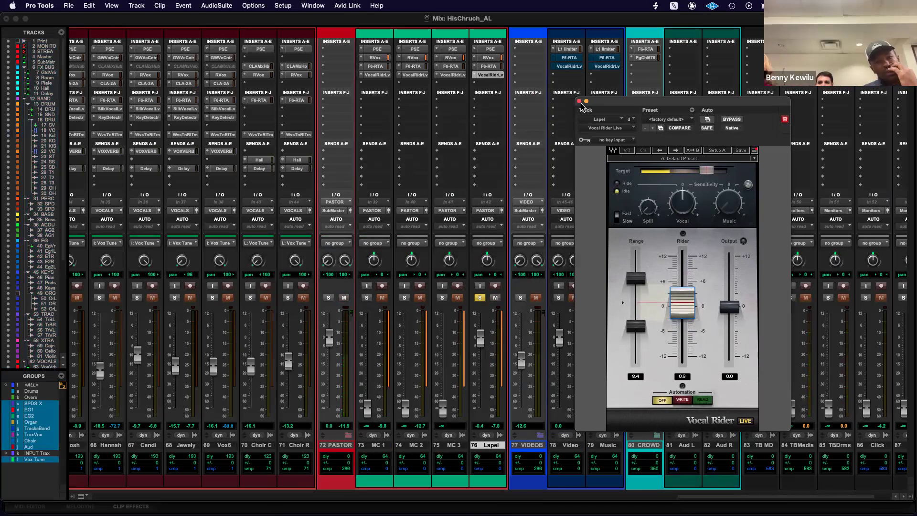
{"action": "left_click", "coordinate": [708, 172]}
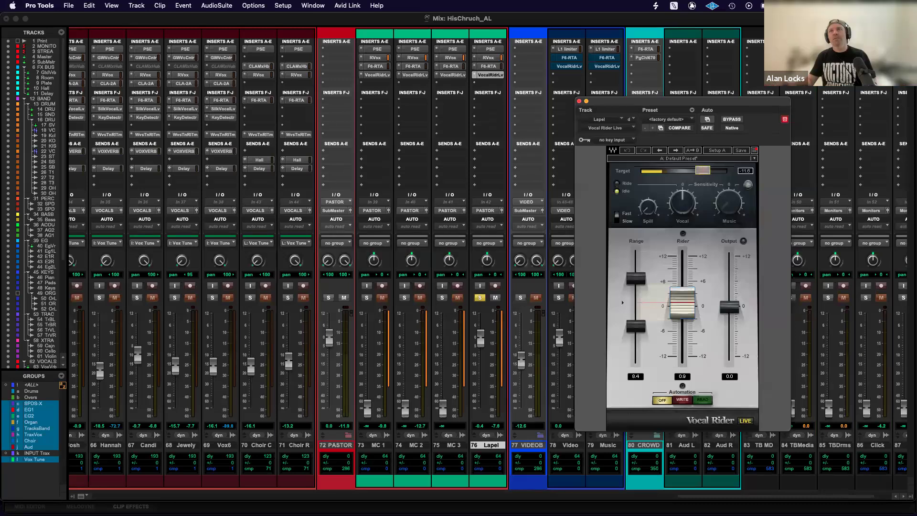
{"action": "left_click_drag", "start_coordinate": [701, 171], "coordinate": [702, 172]}
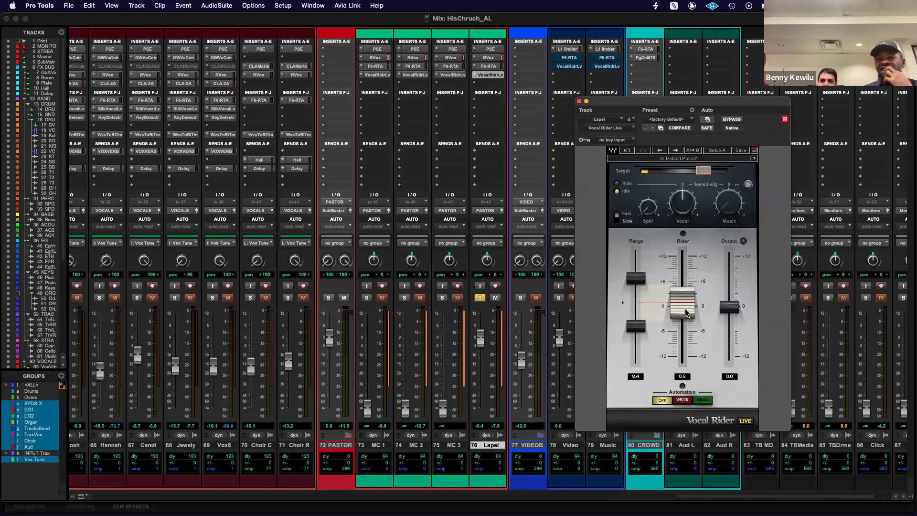
{"action": "left_click", "coordinate": [579, 101]}
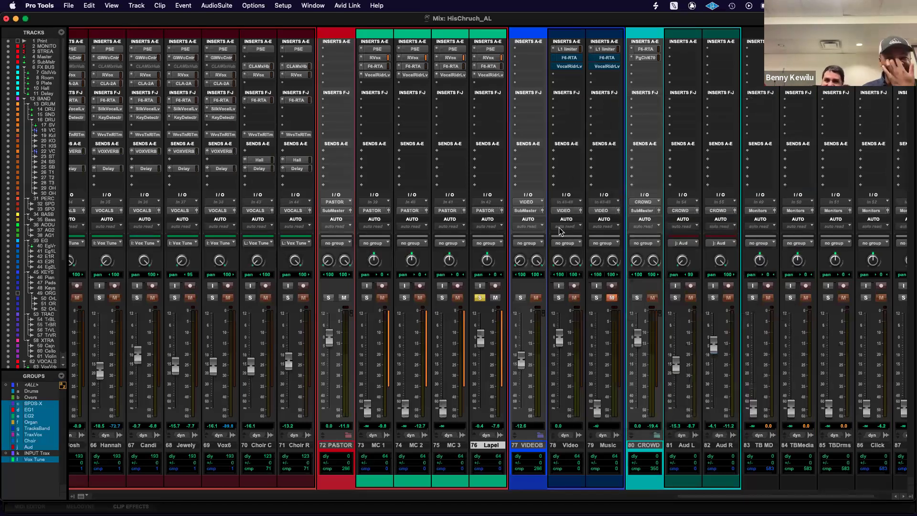
{"action": "left_click_drag", "start_coordinate": [480, 340], "coordinate": [481, 409]}
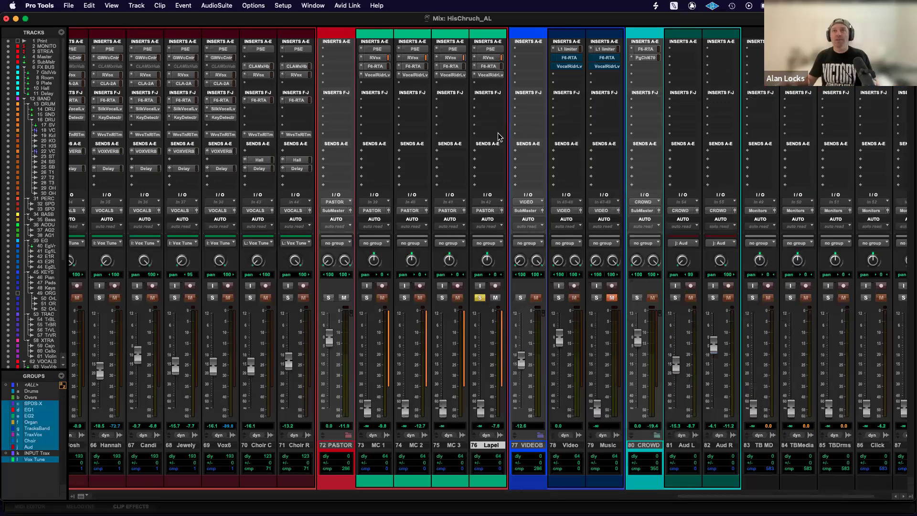
Reopen the Lapel track's Vocal Rider Live, shift both range limits downward, and lower the target to about -17.2.
{"action": "left_click", "coordinate": [489, 75]}
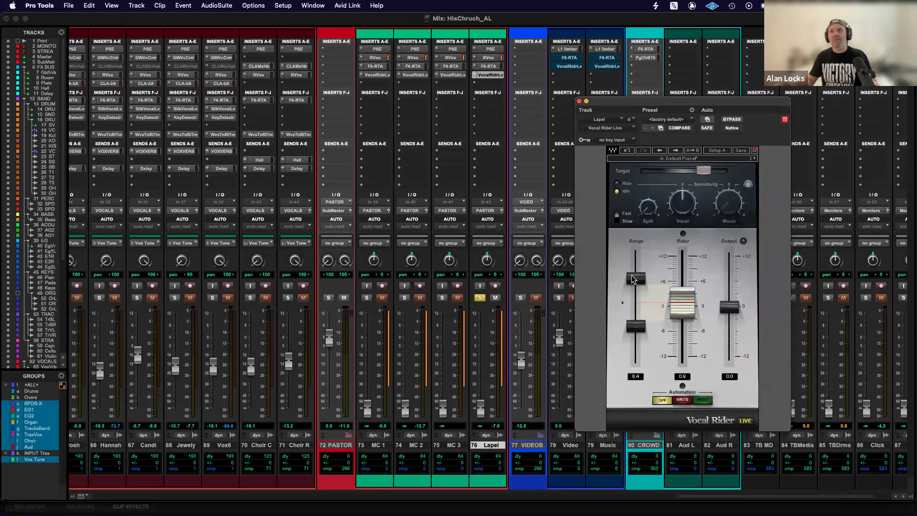
{"action": "left_click_drag", "start_coordinate": [636, 296], "coordinate": [636, 352]}
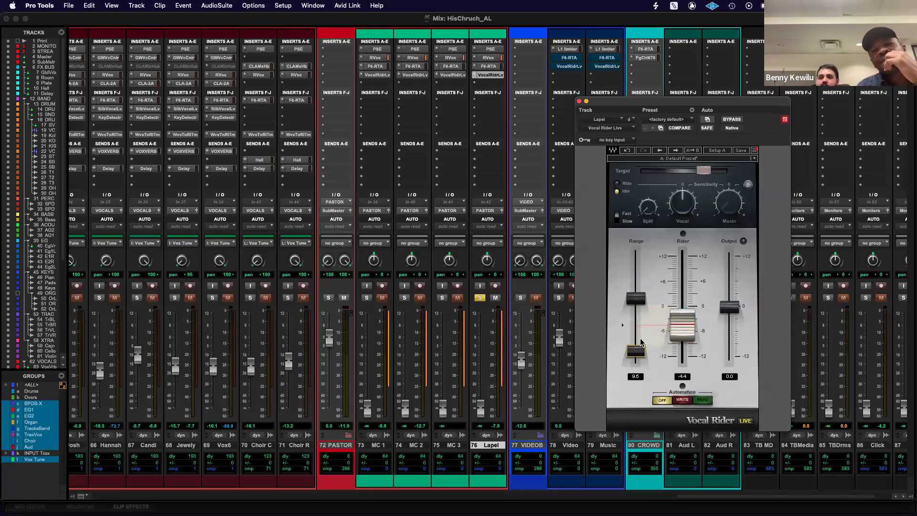
{"action": "left_click_drag", "start_coordinate": [704, 171], "coordinate": [692, 171]}
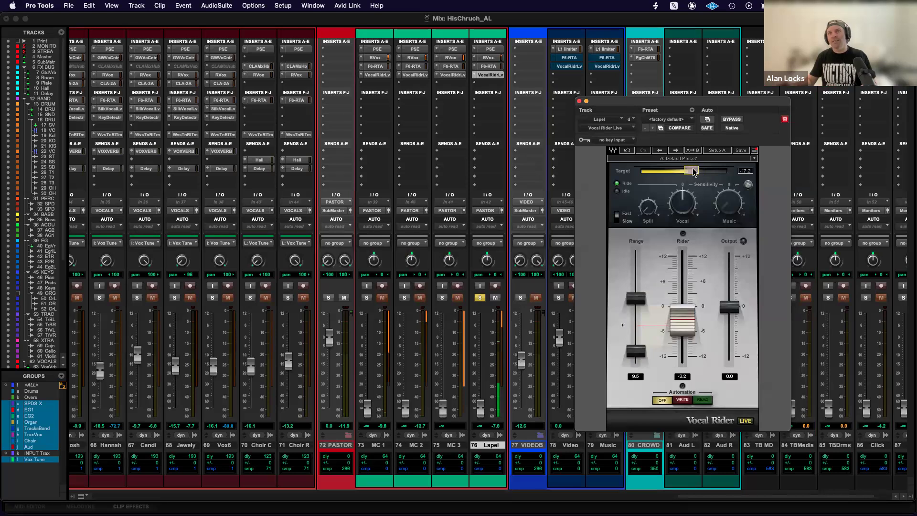
Raise the Lapel fader to about -0.1 dB and audition Vocal Rider Live with its target near maximum.
{"action": "left_click_drag", "start_coordinate": [481, 409], "coordinate": [484, 342]}
{"action": "left_click_drag", "start_coordinate": [691, 170], "coordinate": [716, 171]}
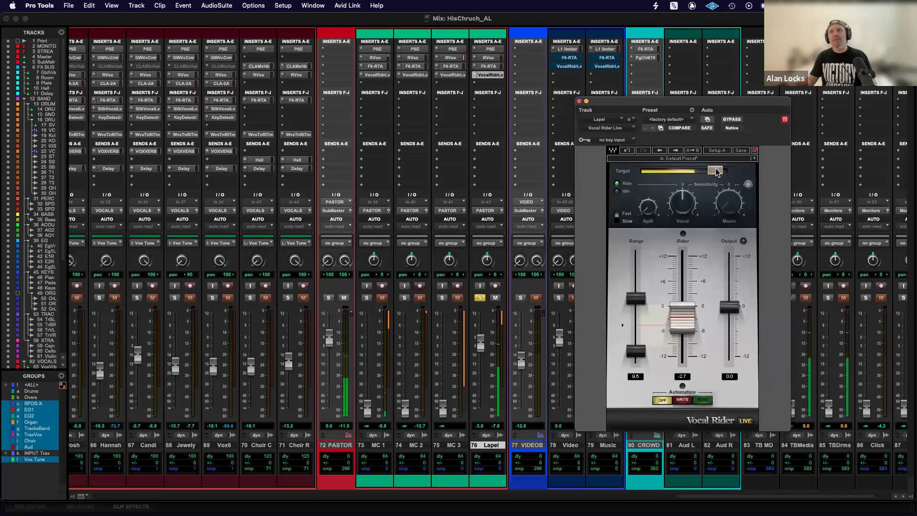
{"action": "left_click_drag", "start_coordinate": [717, 172], "coordinate": [733, 171]}
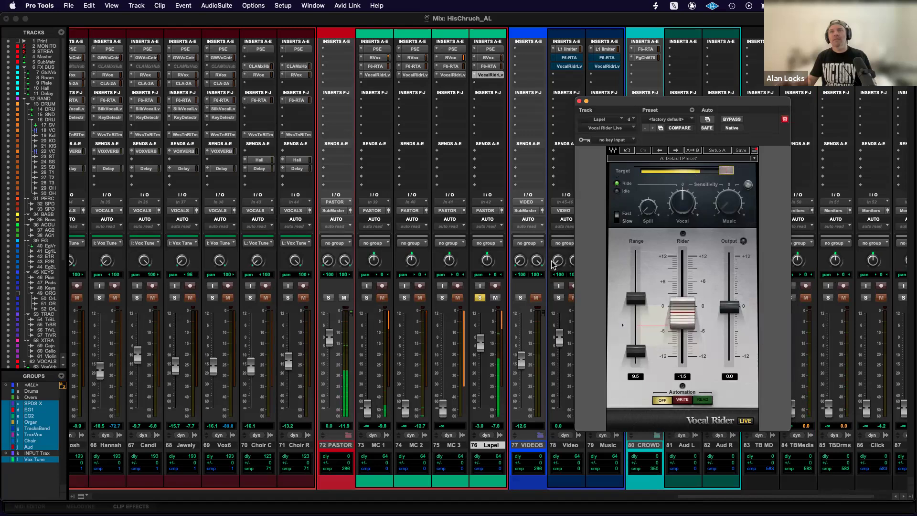
{"action": "left_click_drag", "start_coordinate": [480, 349], "coordinate": [481, 343]}
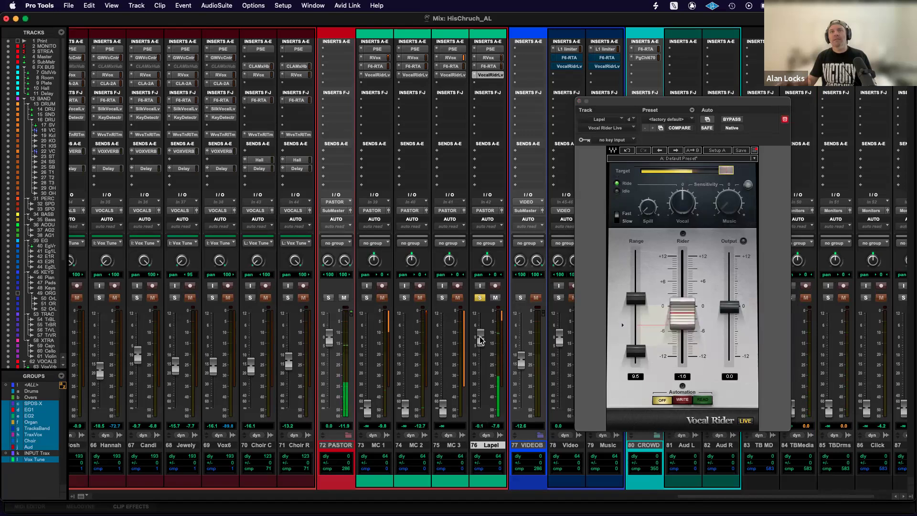
Raise both range limits of Lapel's Vocal Rider Live for a range of 11.1, and lower its target to around mid-scale.
{"action": "left_click_drag", "start_coordinate": [636, 299], "coordinate": [636, 277]}
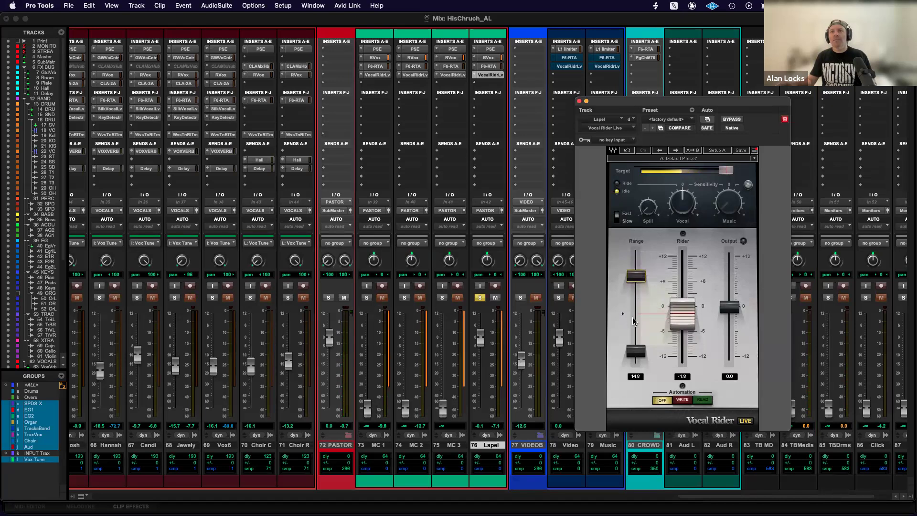
{"action": "left_click_drag", "start_coordinate": [636, 351], "coordinate": [636, 336]}
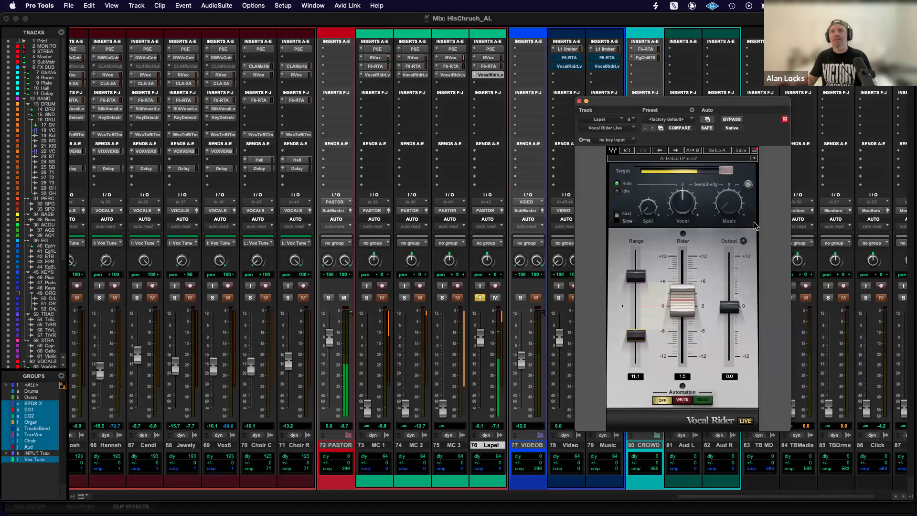
{"action": "left_click_drag", "start_coordinate": [727, 172], "coordinate": [696, 171]}
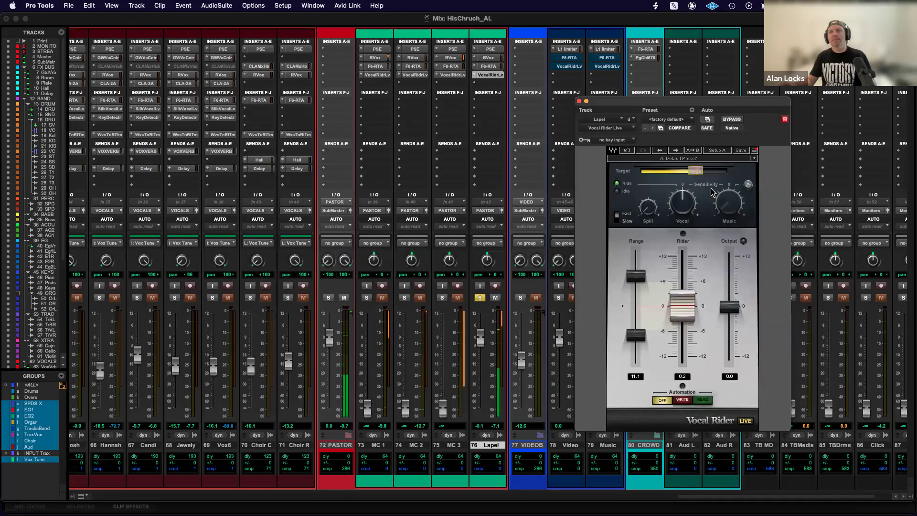
{"action": "left_click_drag", "start_coordinate": [696, 171], "coordinate": [692, 172]}
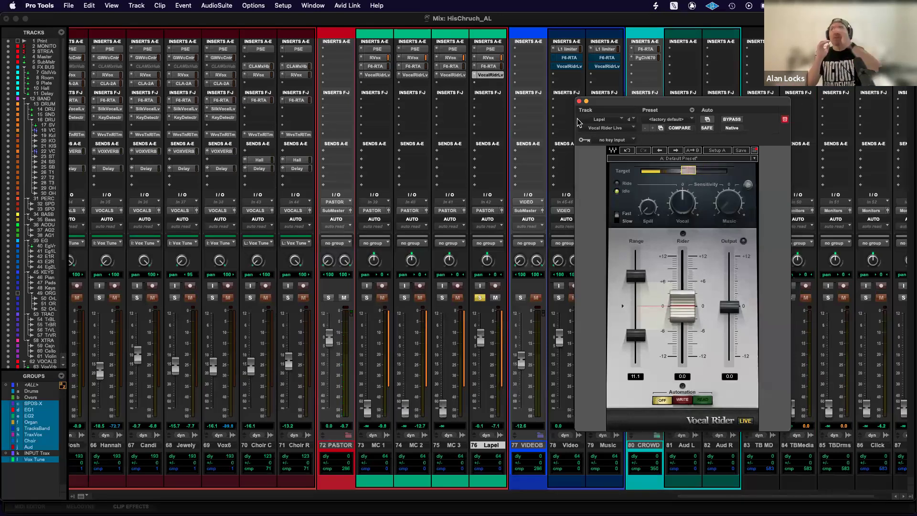
{"action": "left_click", "coordinate": [579, 101]}
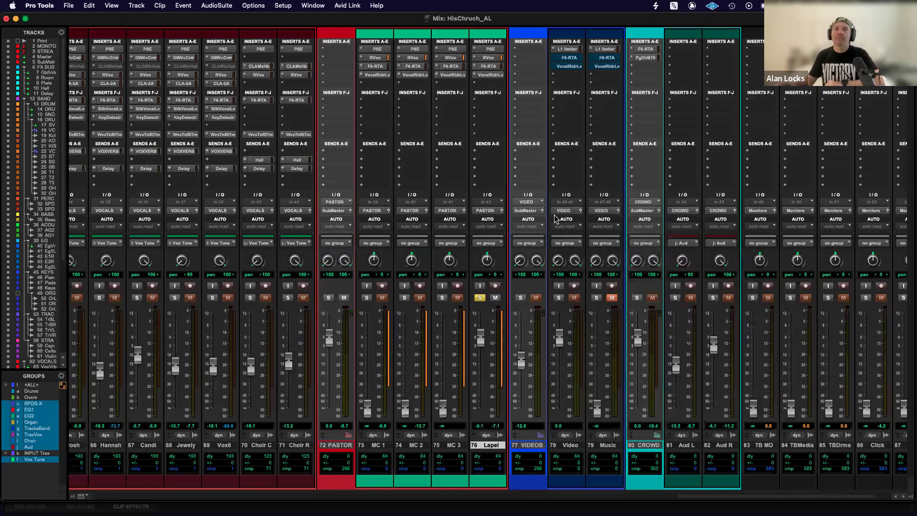
Unsolo the Lapel track and pull its fader fully down.
{"action": "left_click", "coordinate": [480, 297]}
{"action": "left_click_drag", "start_coordinate": [480, 338], "coordinate": [480, 409]}
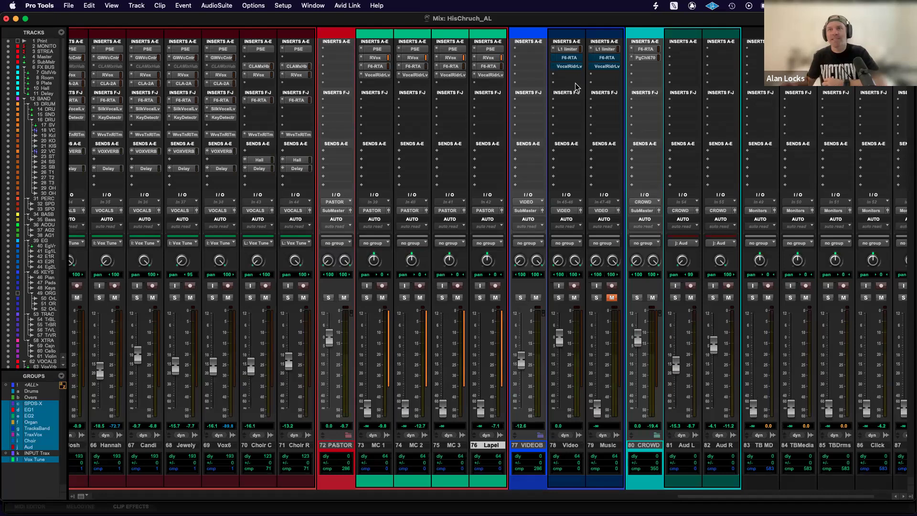
Examine the L1 Limiter's threshold, out ceiling and release settings on the Video track.
{"action": "scroll", "coordinate": [605, 231], "scroll_direction": "right", "scroll_amount": 2}
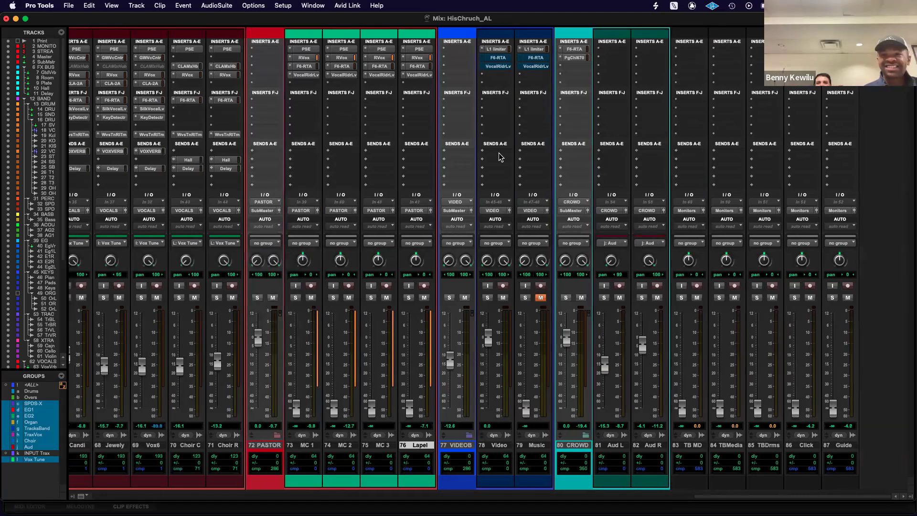
{"action": "left_click", "coordinate": [503, 50]}
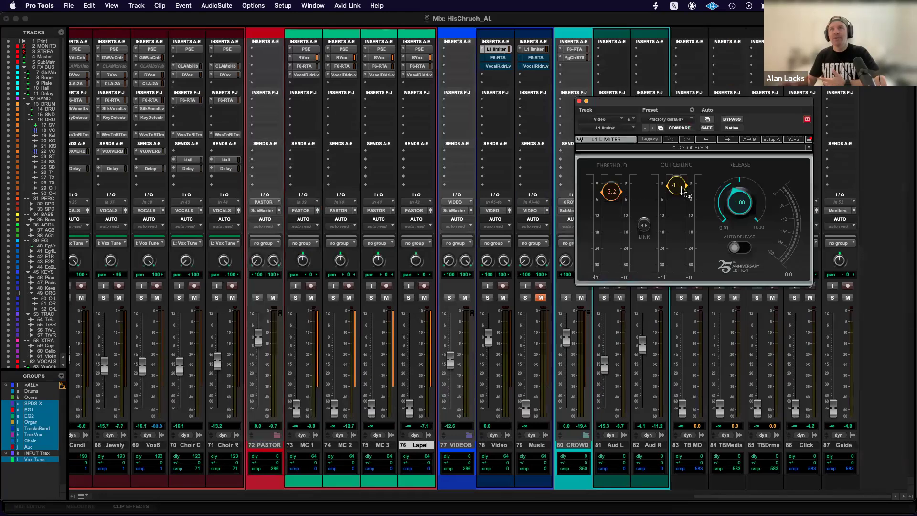
{"action": "left_click", "coordinate": [580, 102]}
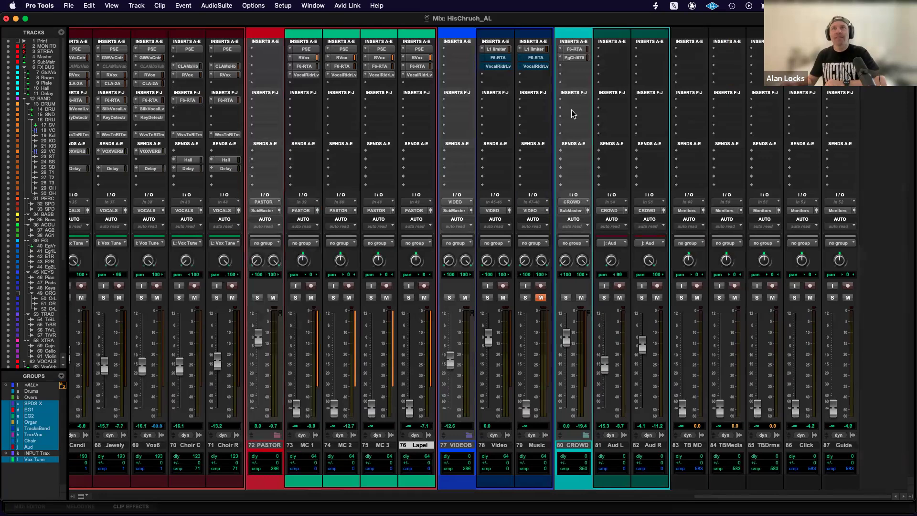
Solo the CROWD bus and play it from the I Thank God section, keeping its F6-RTA open beside the mixer.
{"action": "left_click", "coordinate": [575, 51]}
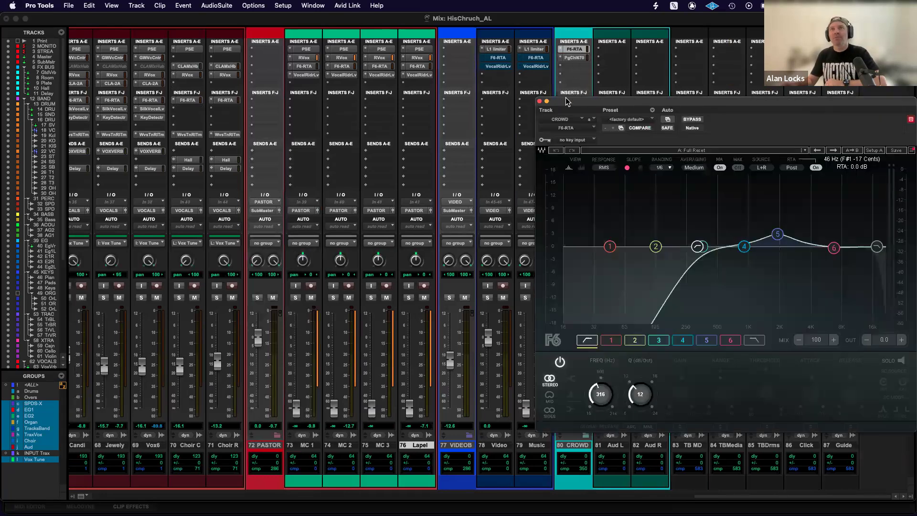
{"action": "left_click_drag", "start_coordinate": [608, 104], "coordinate": [91, 124]}
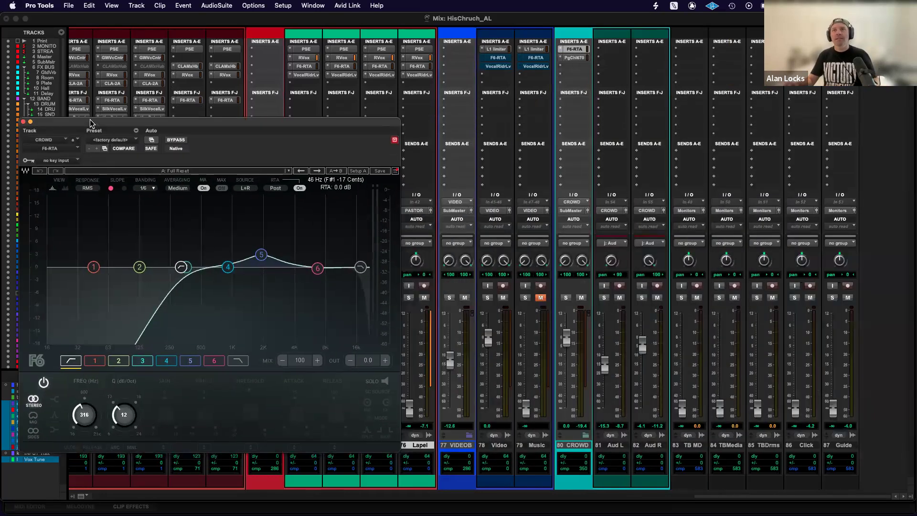
{"action": "left_click", "coordinate": [565, 299]}
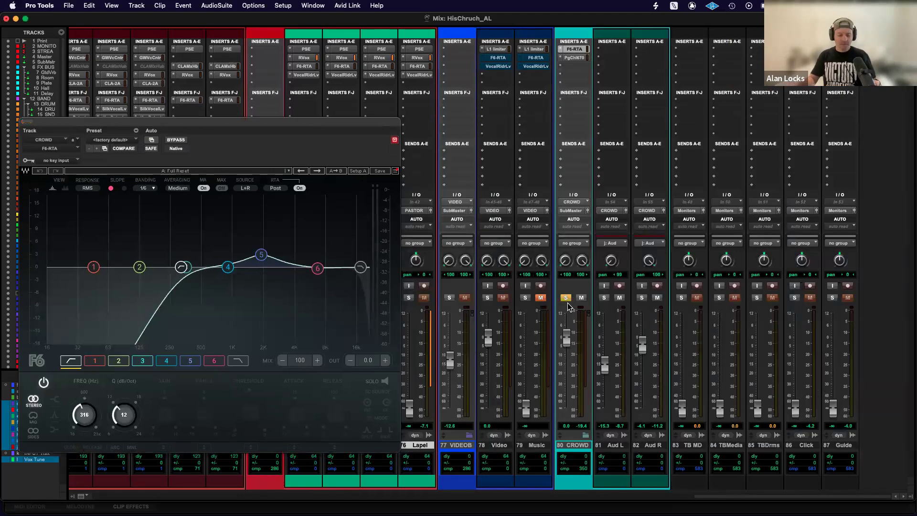
{"action": "key", "text": "super+equal"}
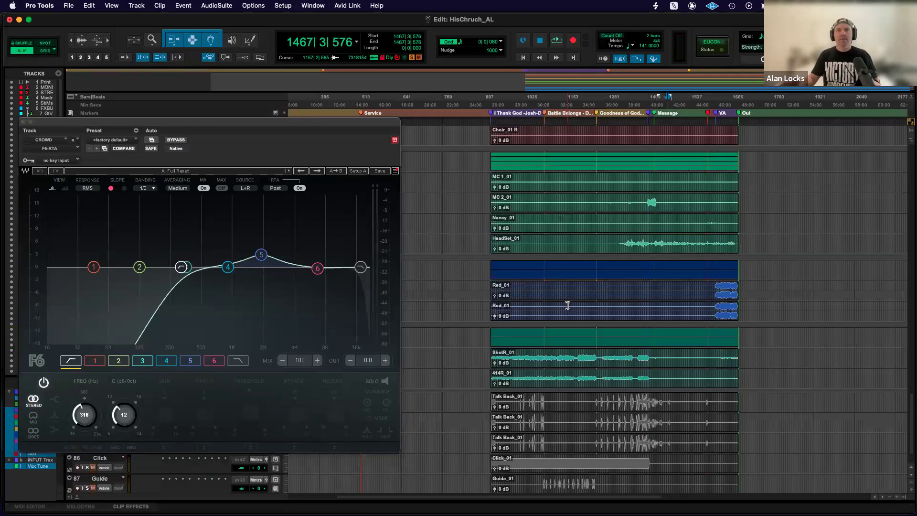
{"action": "left_click", "coordinate": [520, 118]}
{"action": "key", "text": "super+equal"}
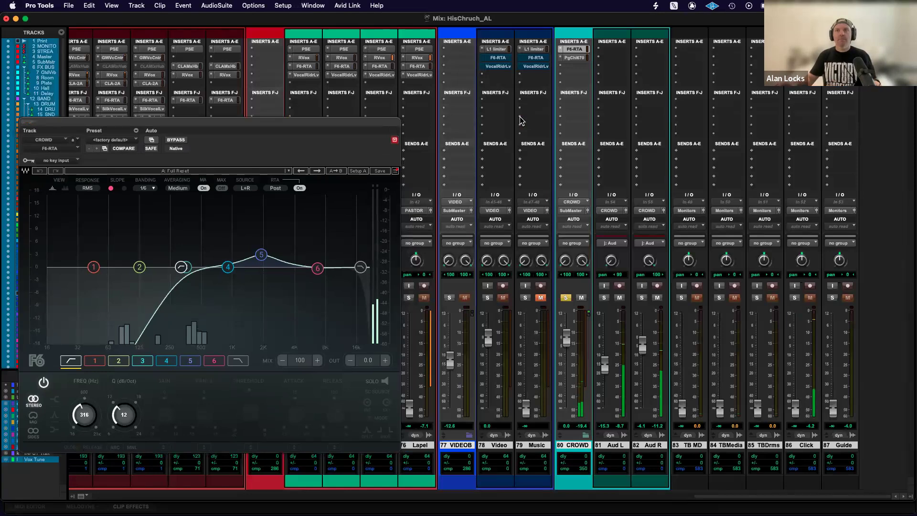
Raise the grouped Aud L and Aud R faders to about -6.2 and +5.0 dB, and examine CROWD's PuigChild 670.
{"action": "left_click_drag", "start_coordinate": [605, 365], "coordinate": [605, 348]}
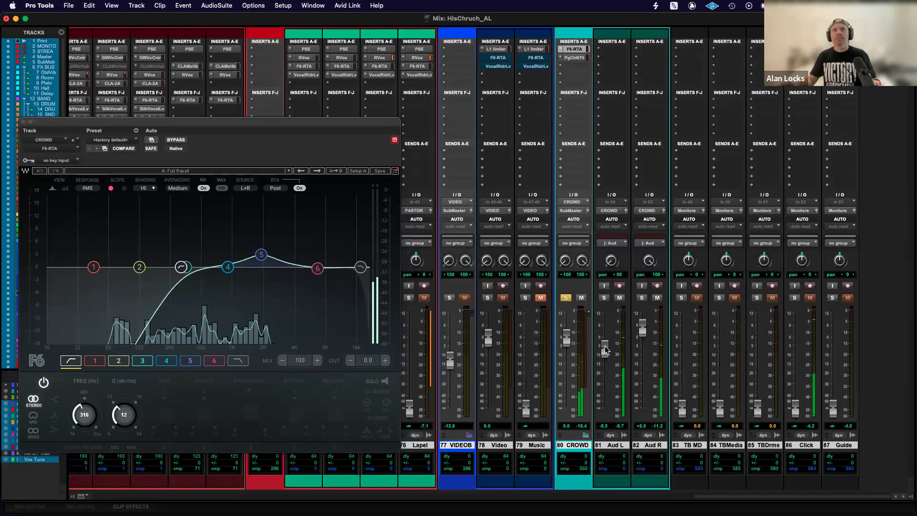
{"action": "left_click", "coordinate": [574, 57]}
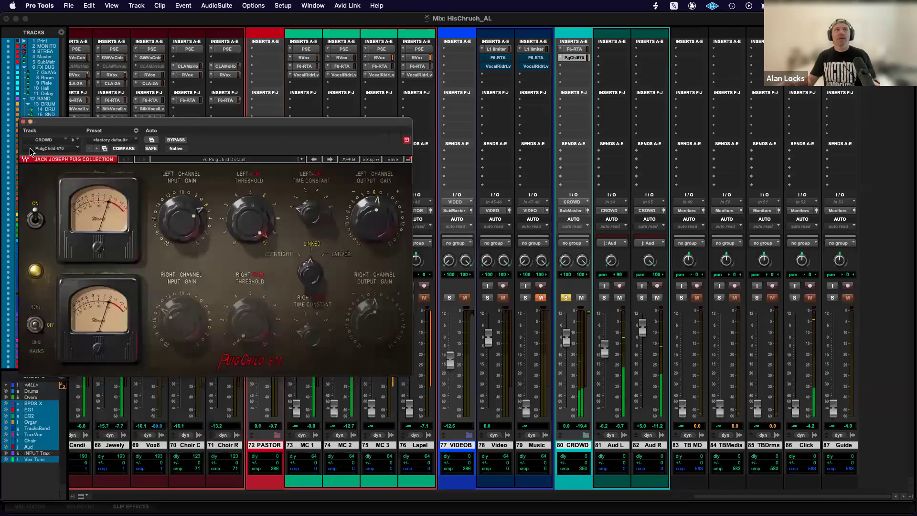
{"action": "left_click", "coordinate": [23, 122]}
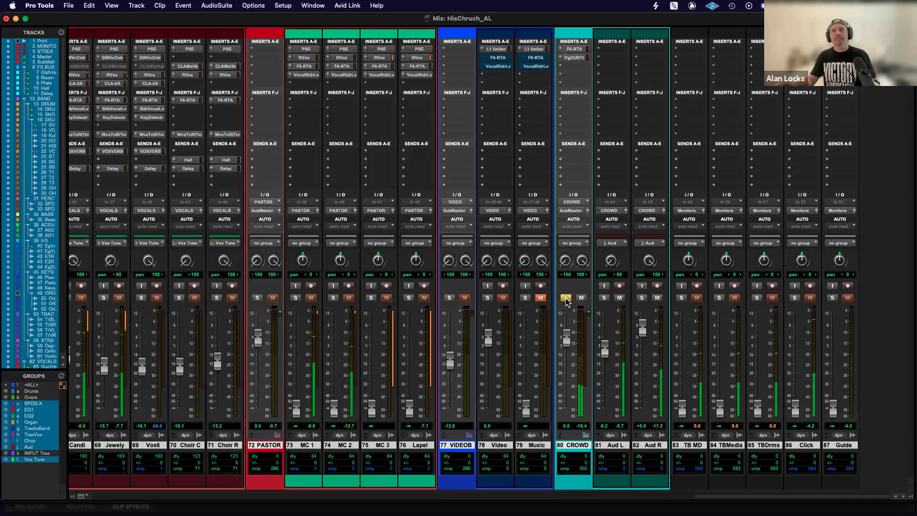
Compare the CROWD bus with F6-RTA bypassed and engaged, and examine the plug-in's low-cut filter and band 5 boost.
{"action": "left_click", "coordinate": [575, 52]}
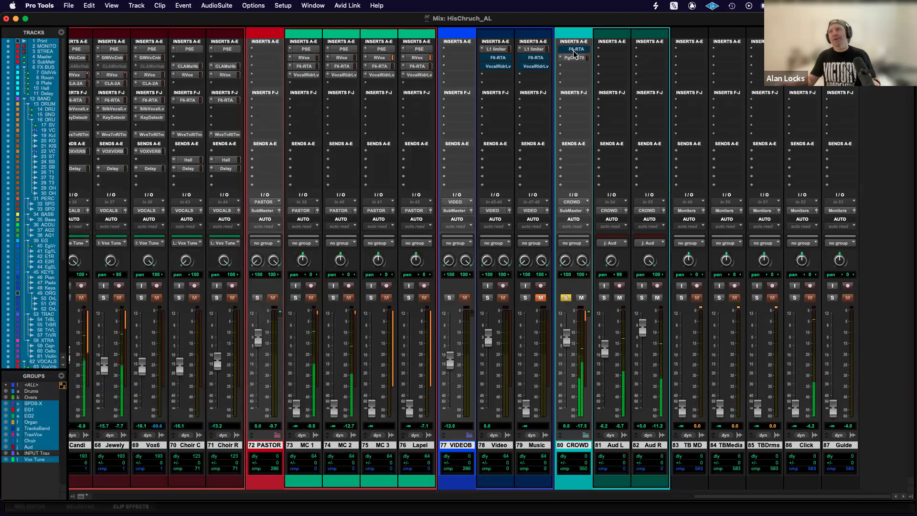
{"action": "left_click", "coordinate": [575, 51], "text": "super"}
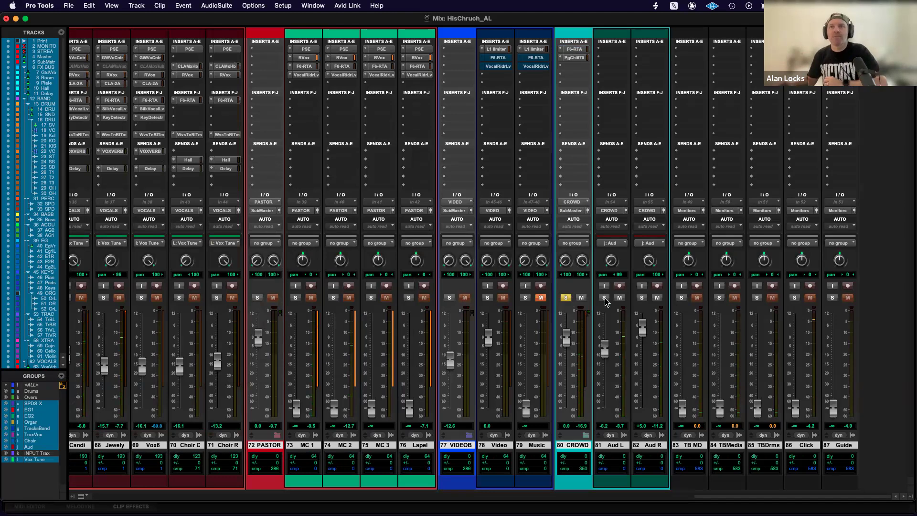
{"action": "left_click", "coordinate": [574, 49]}
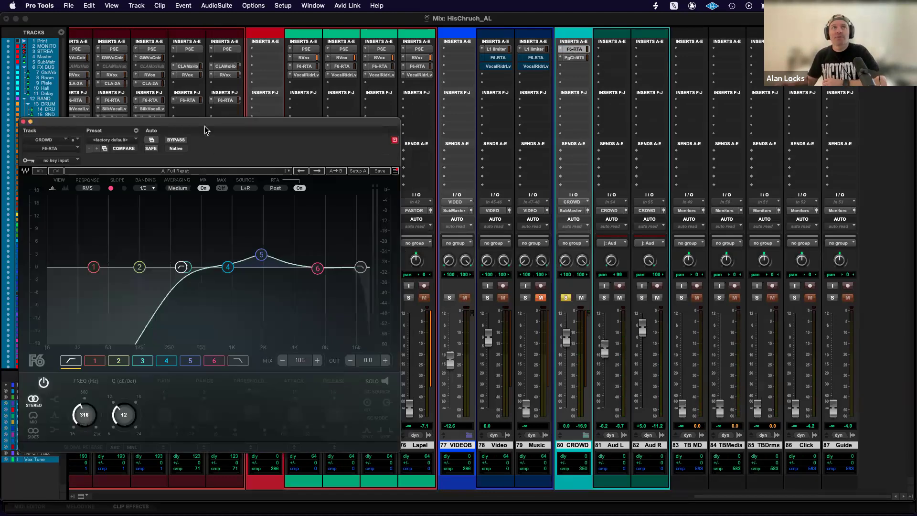
{"action": "left_click_drag", "start_coordinate": [207, 125], "coordinate": [238, 121]}
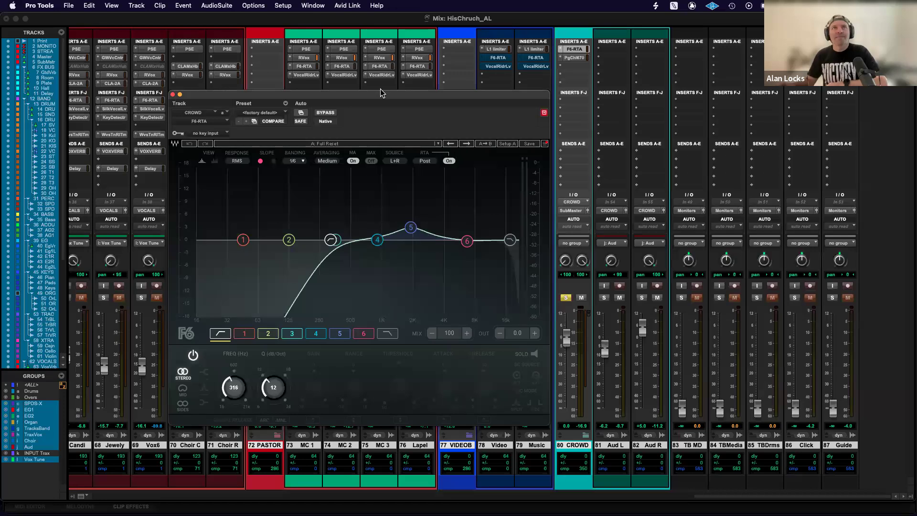
{"action": "left_click_drag", "start_coordinate": [362, 97], "coordinate": [373, 74]}
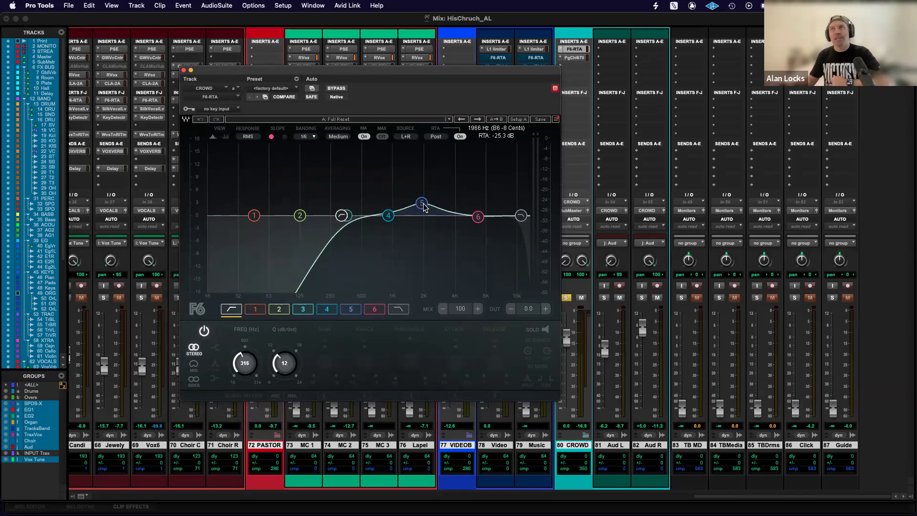
{"action": "left_click_drag", "start_coordinate": [395, 70], "coordinate": [277, 78]}
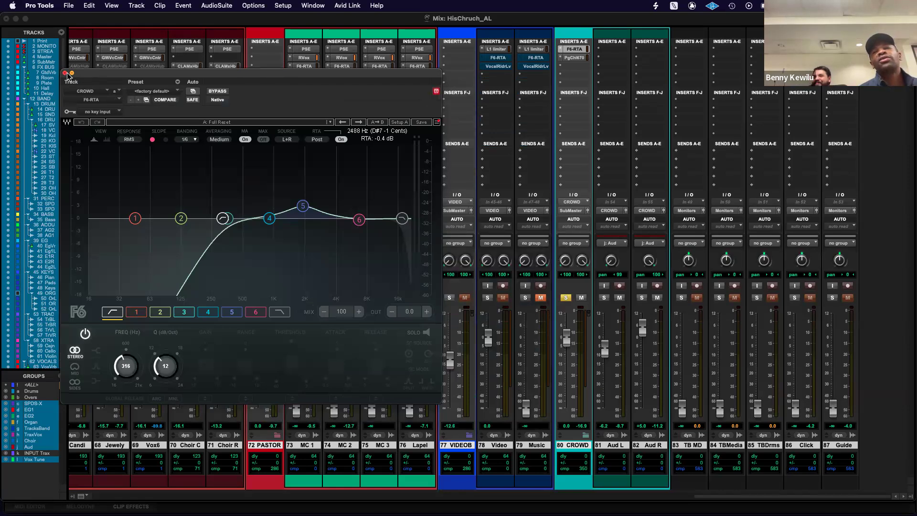
{"action": "left_click", "coordinate": [66, 74]}
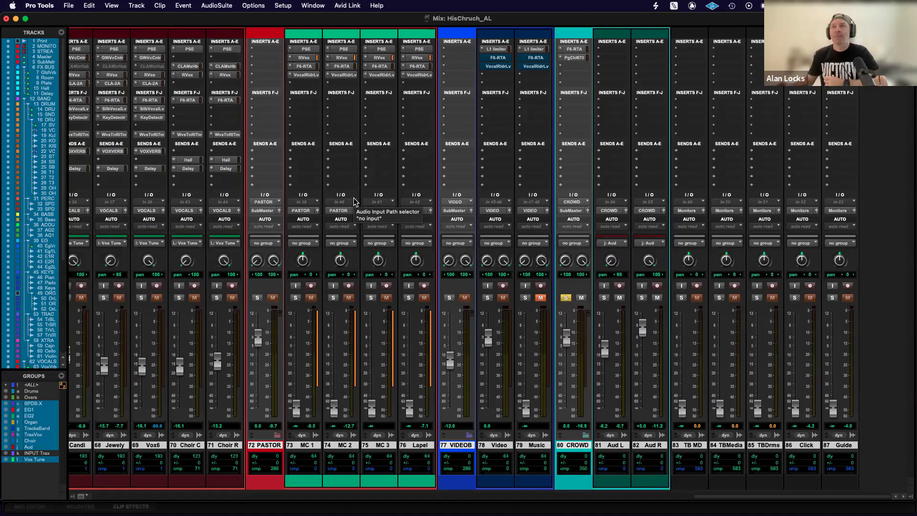
Look over the vocal and band tracks in the mixer and unsolo the CROWD bus.
{"action": "scroll", "coordinate": [356, 201], "scroll_direction": "left", "scroll_amount": 15}
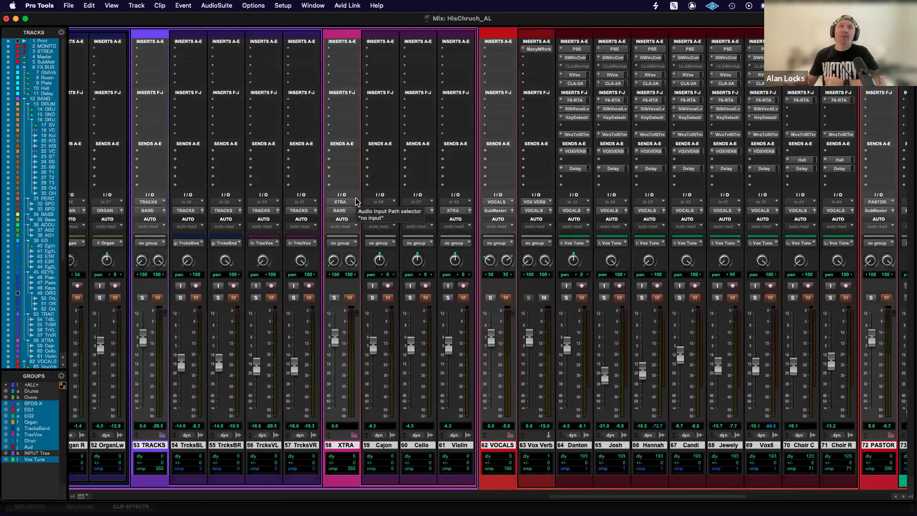
{"action": "scroll", "coordinate": [355, 202], "scroll_direction": "right", "scroll_amount": 15}
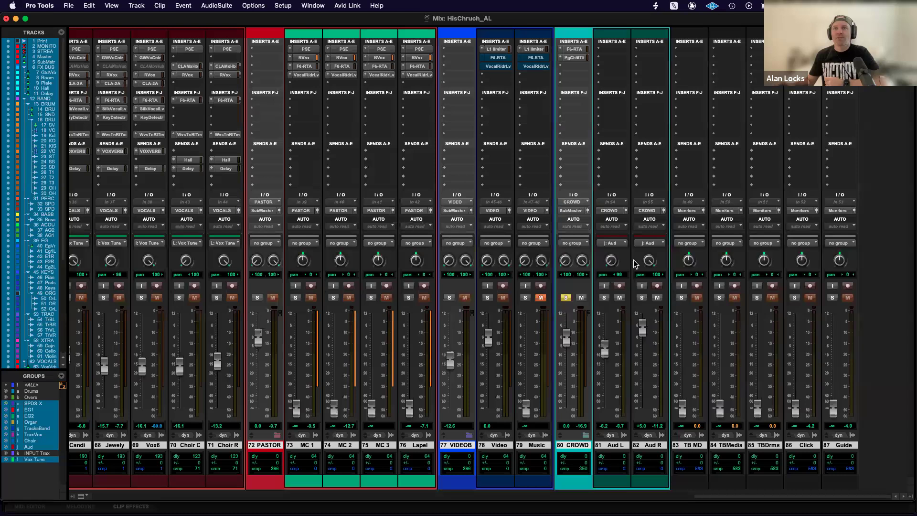
{"action": "left_click", "coordinate": [566, 298]}
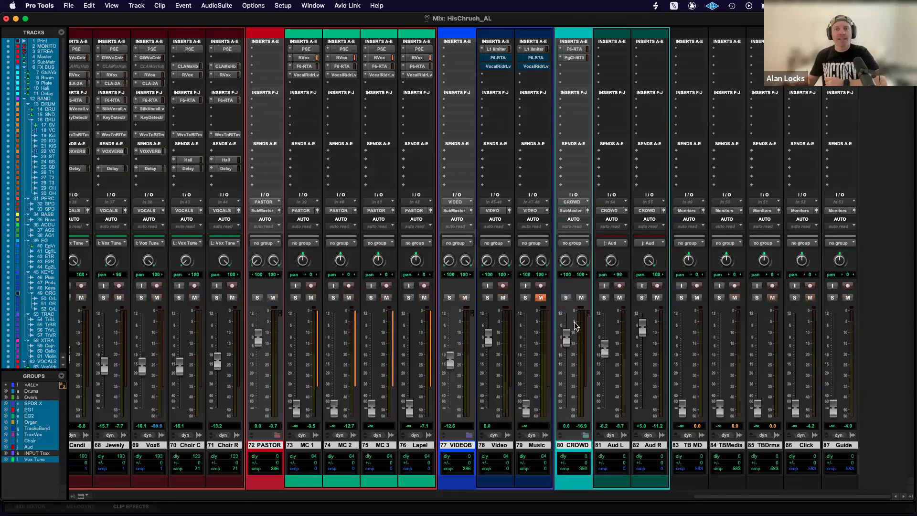